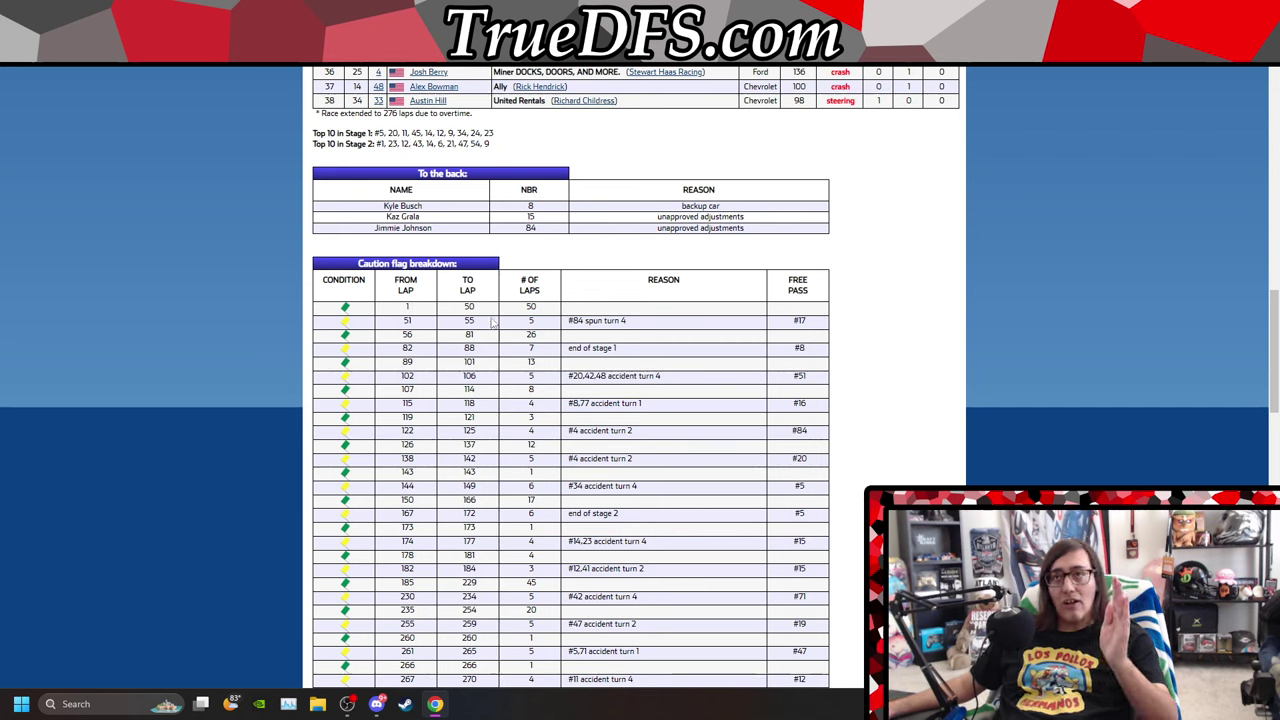
Examine the lengths of the longest green-flag runs and the final laps in the Texas race's caution flag breakdown.
double_click(531, 306)
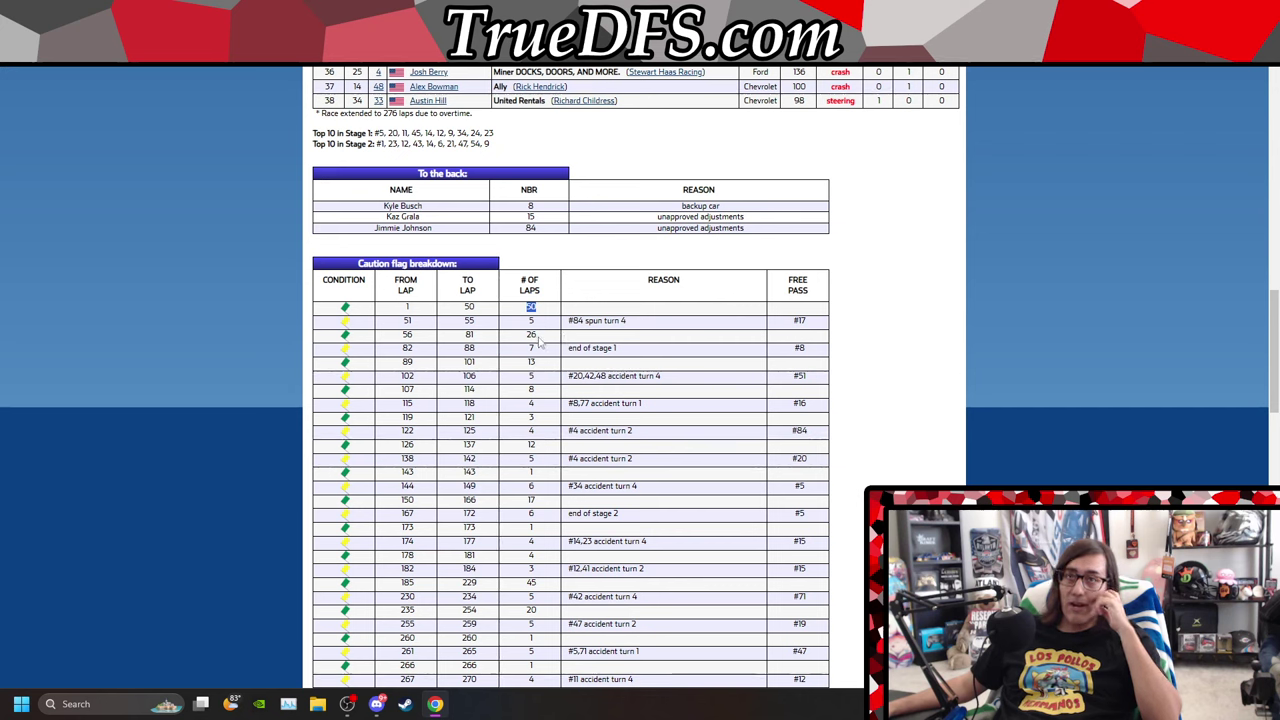
double_click(526, 336)
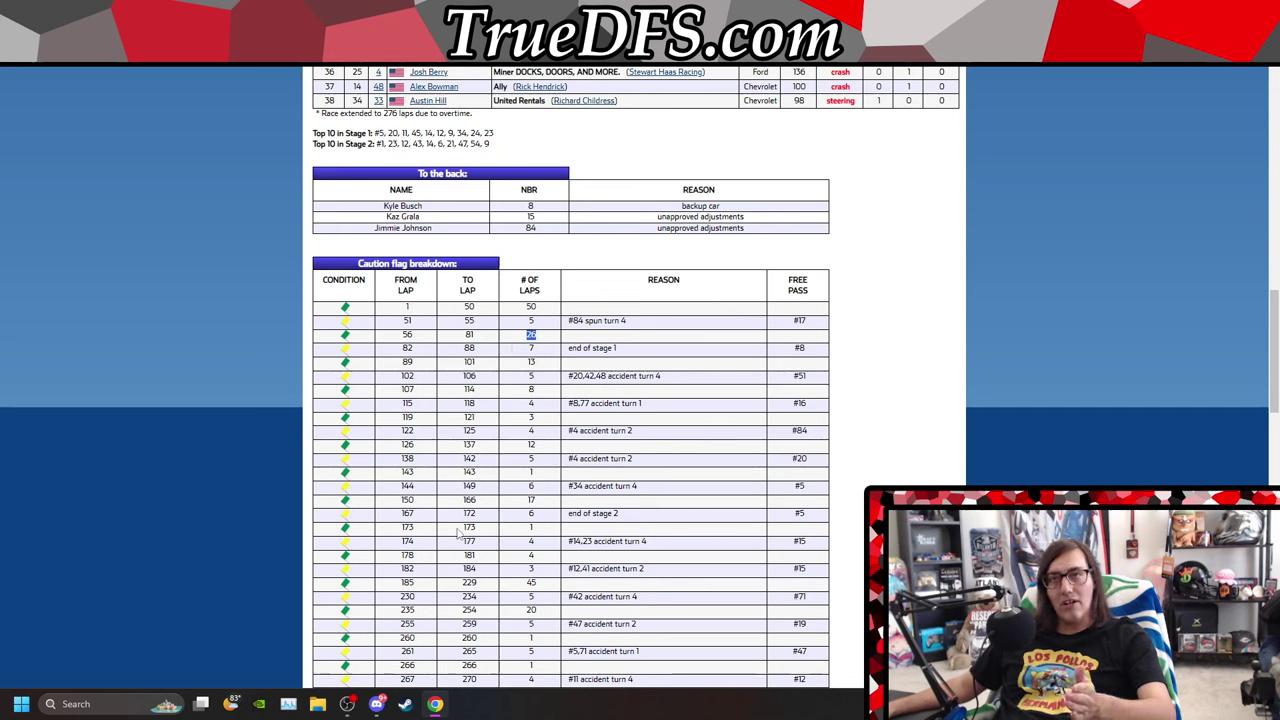
click(541, 588)
double_click(532, 584)
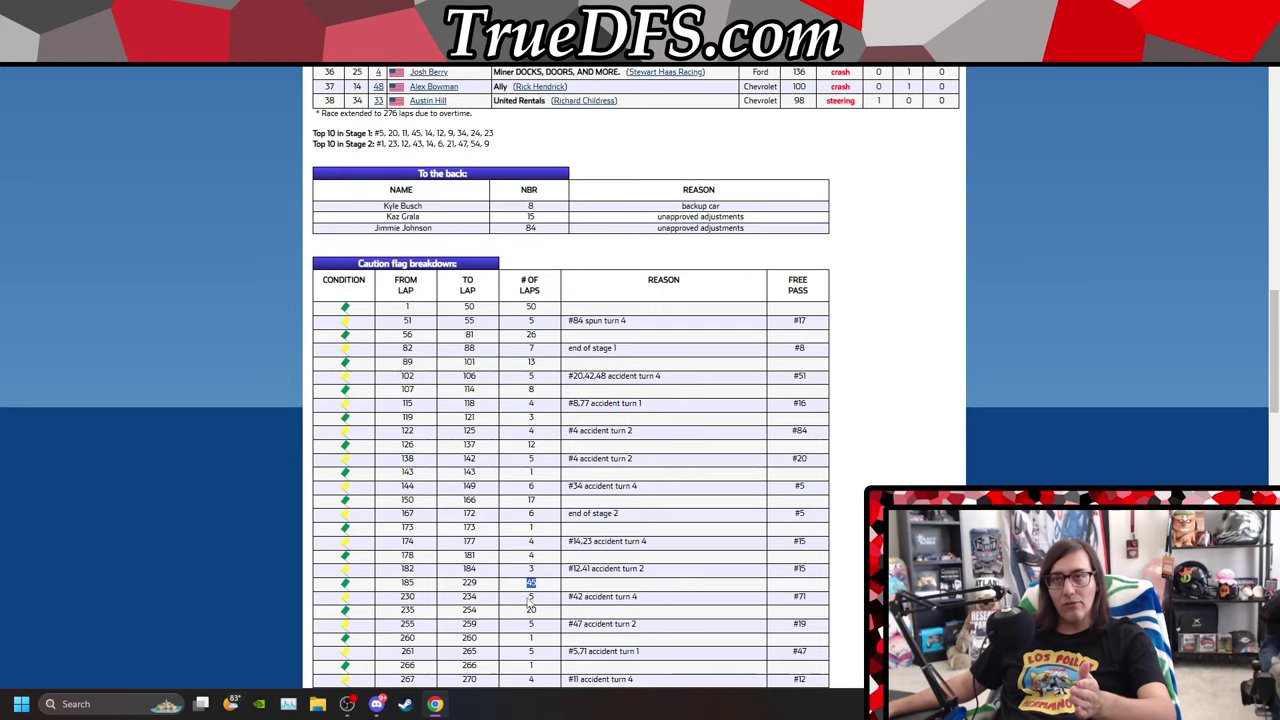
scroll(533, 560, down, 1)
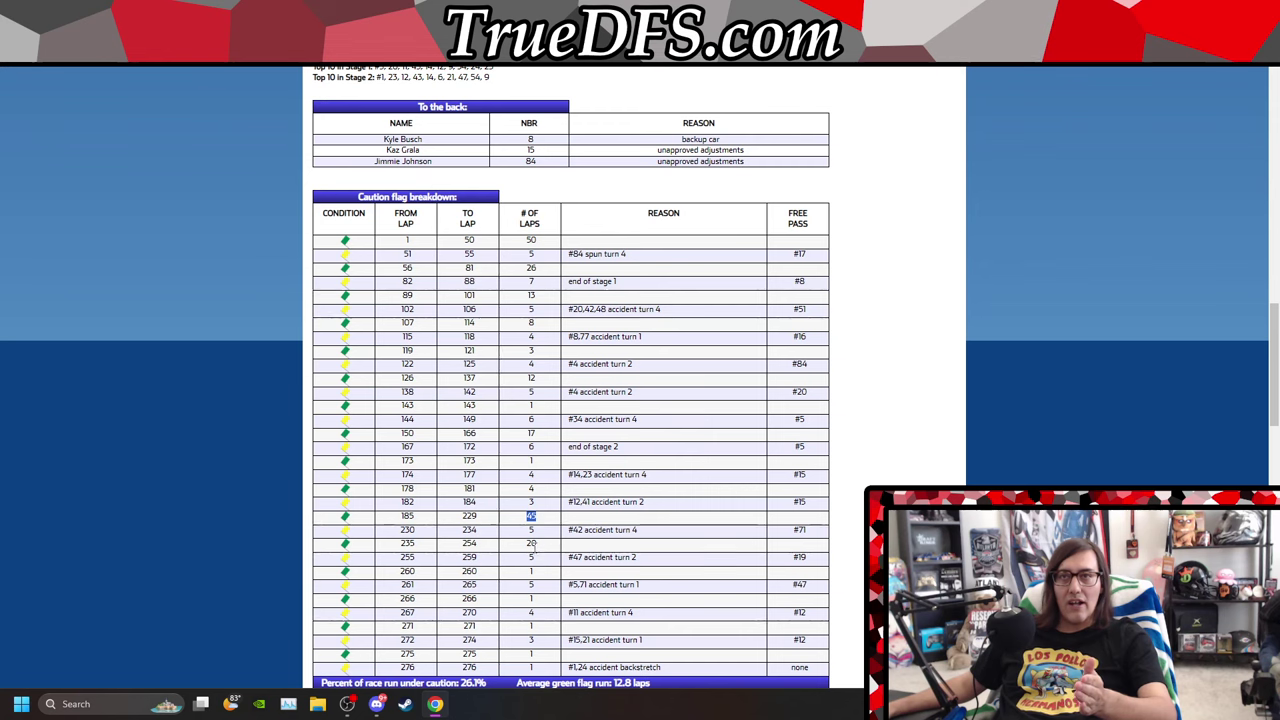
double_click(528, 543)
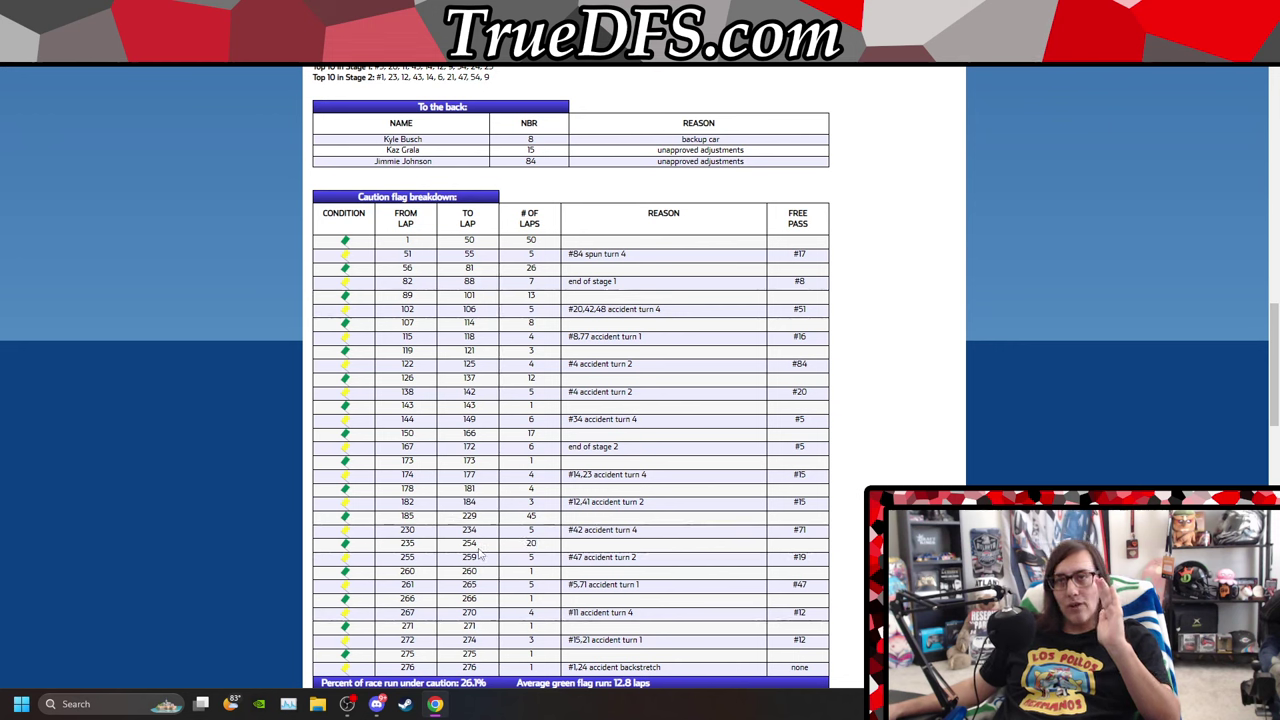
drag(479, 553, 477, 262)
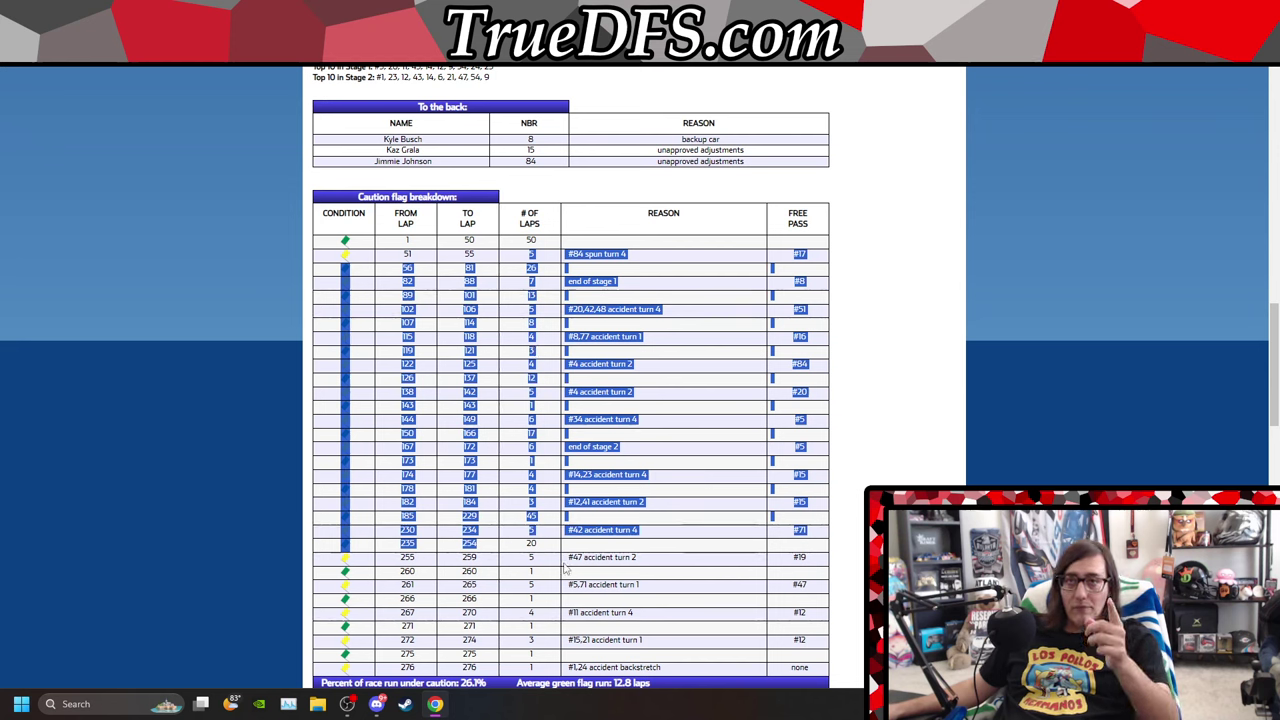
click(555, 566)
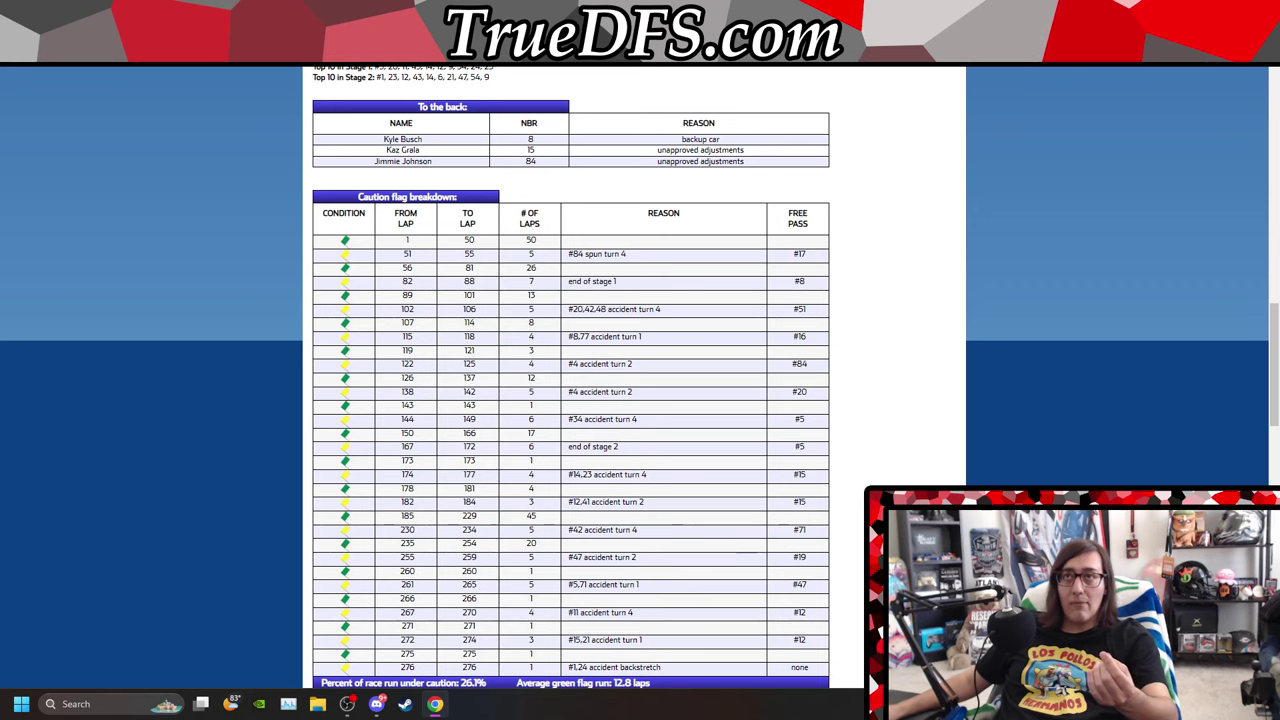
Read the RaceSheetsDFS post on average running positions at Texas and glance at the TEXAS RP sheet.
key(ctrl+Tab)
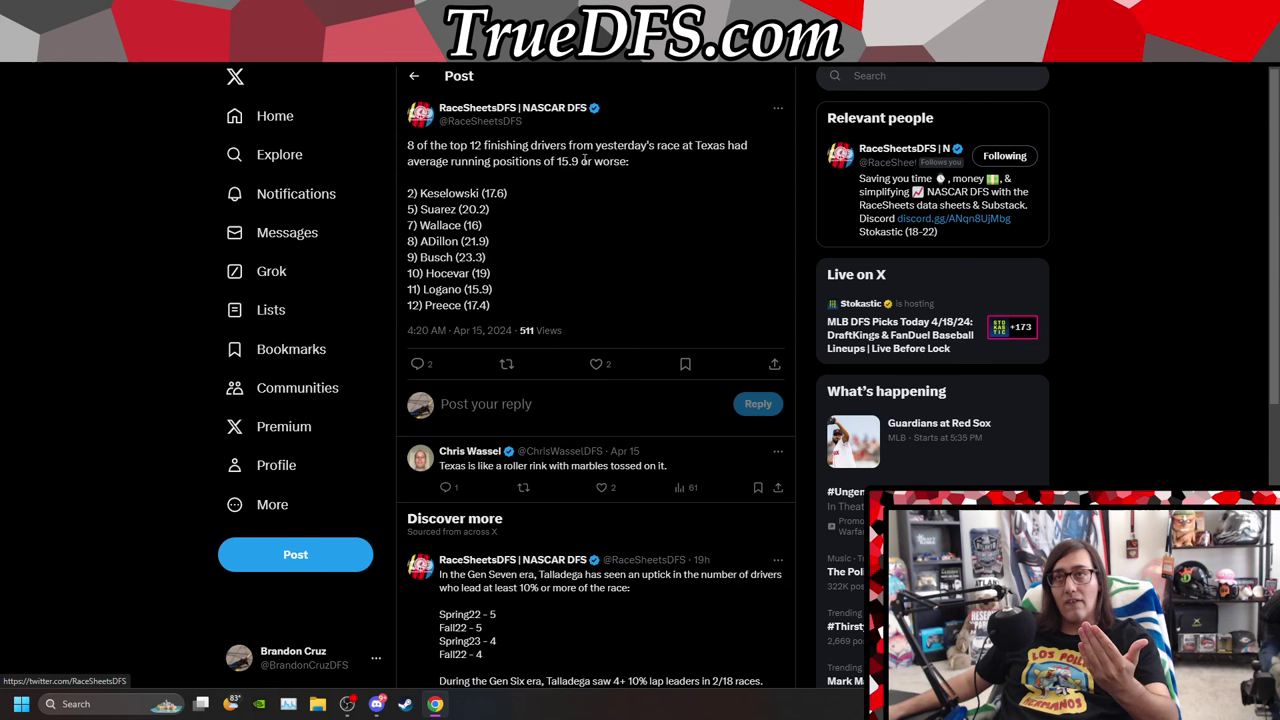
drag(583, 160, 553, 161)
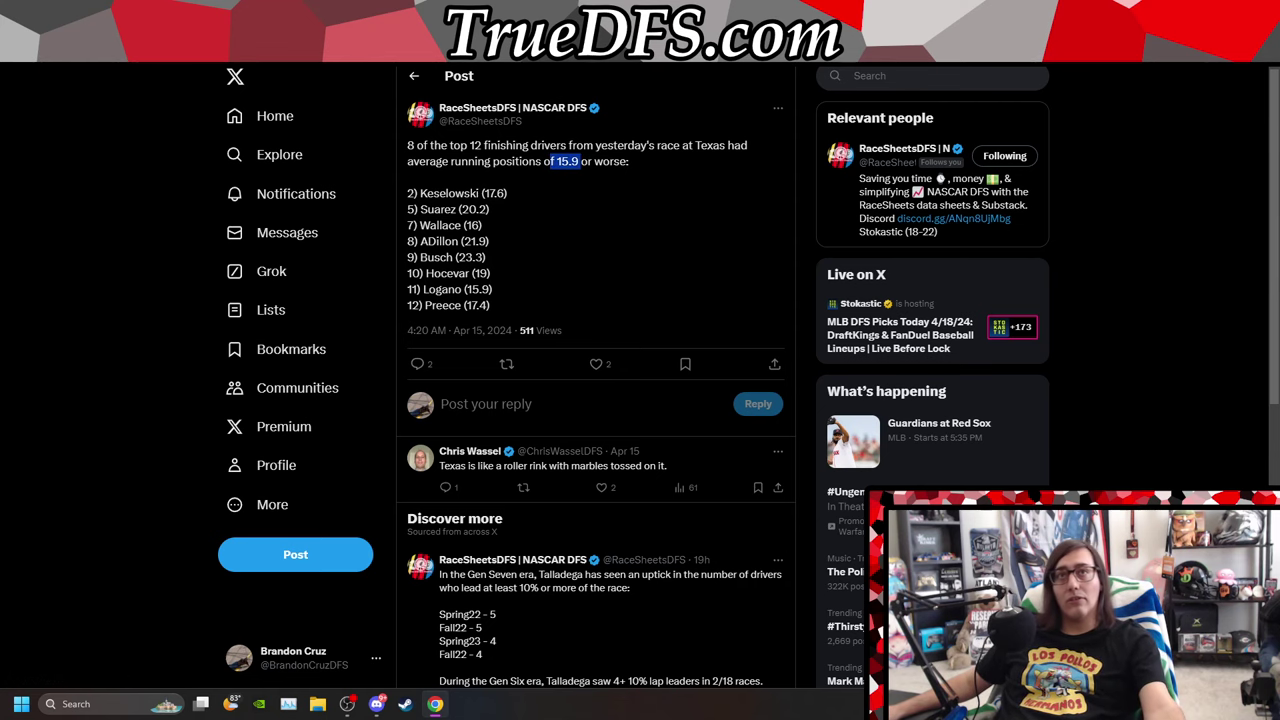
key(ctrl+Tab)
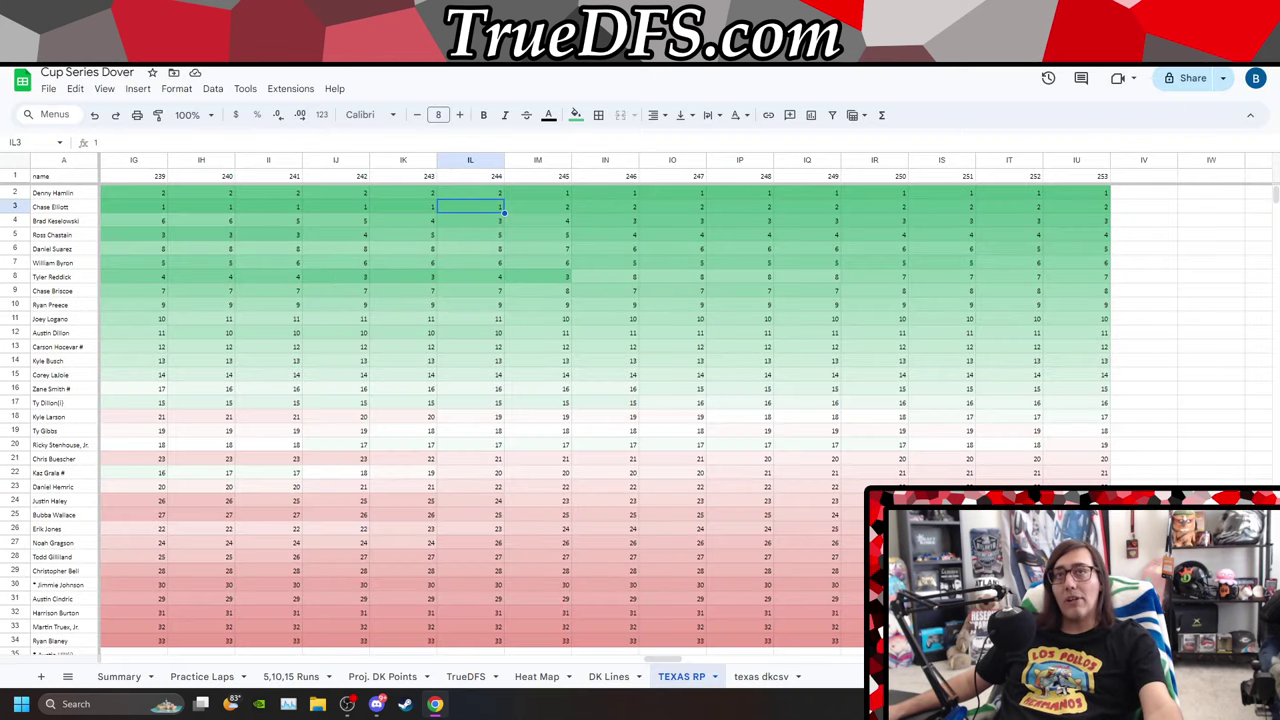
key(ctrl+Tab)
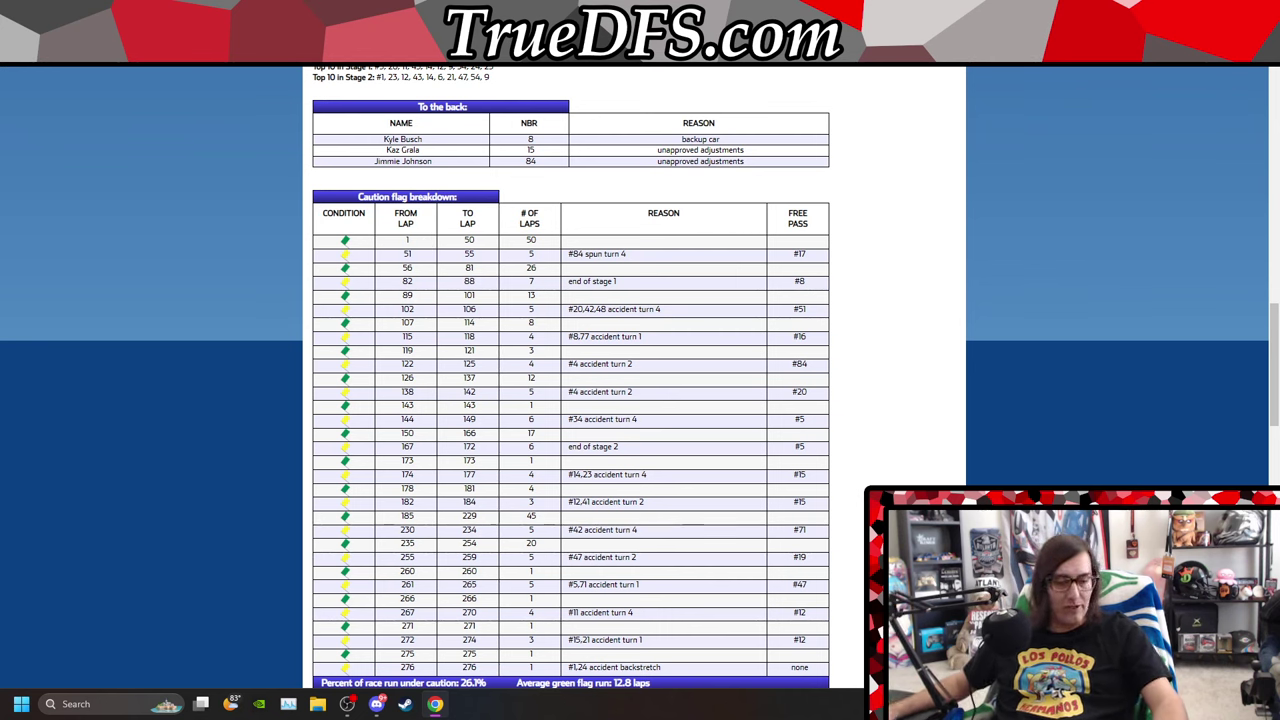
Copy the entire RF sheet of Cup Series at Texas and add a sheet named RF after Summary in Cup Series Dover.
key(alt+Tab)
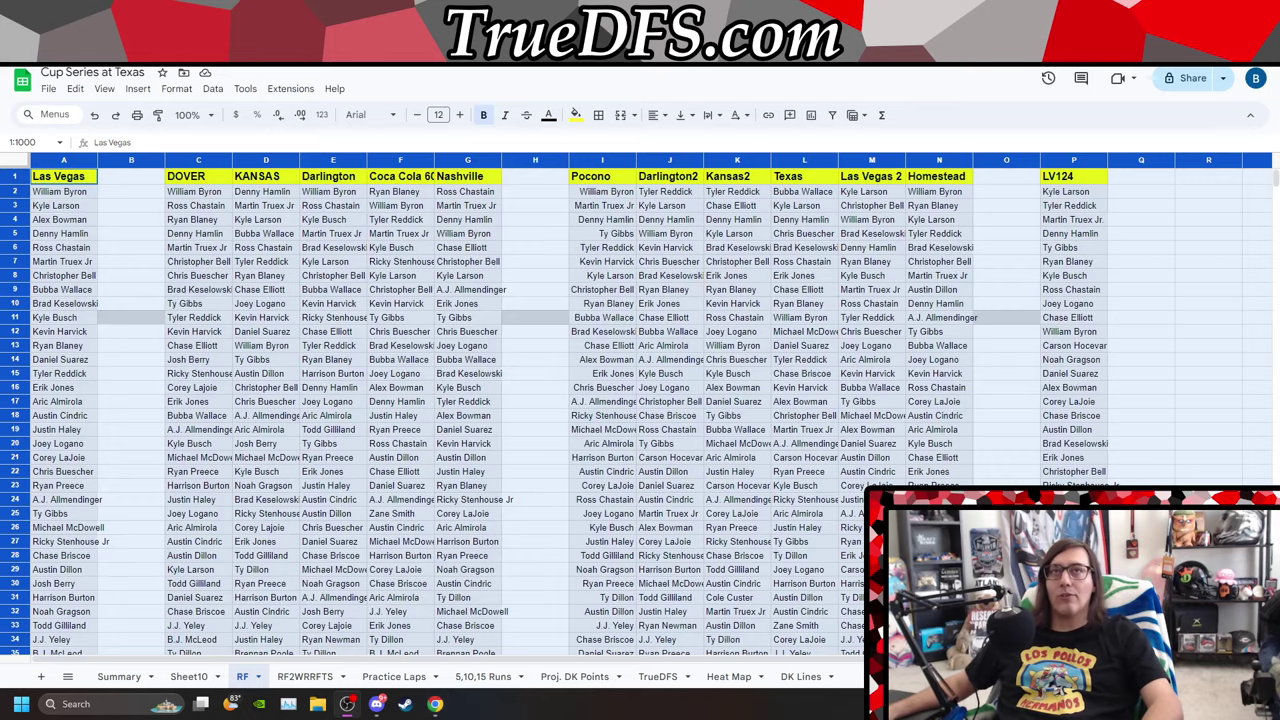
key(alt+Tab)
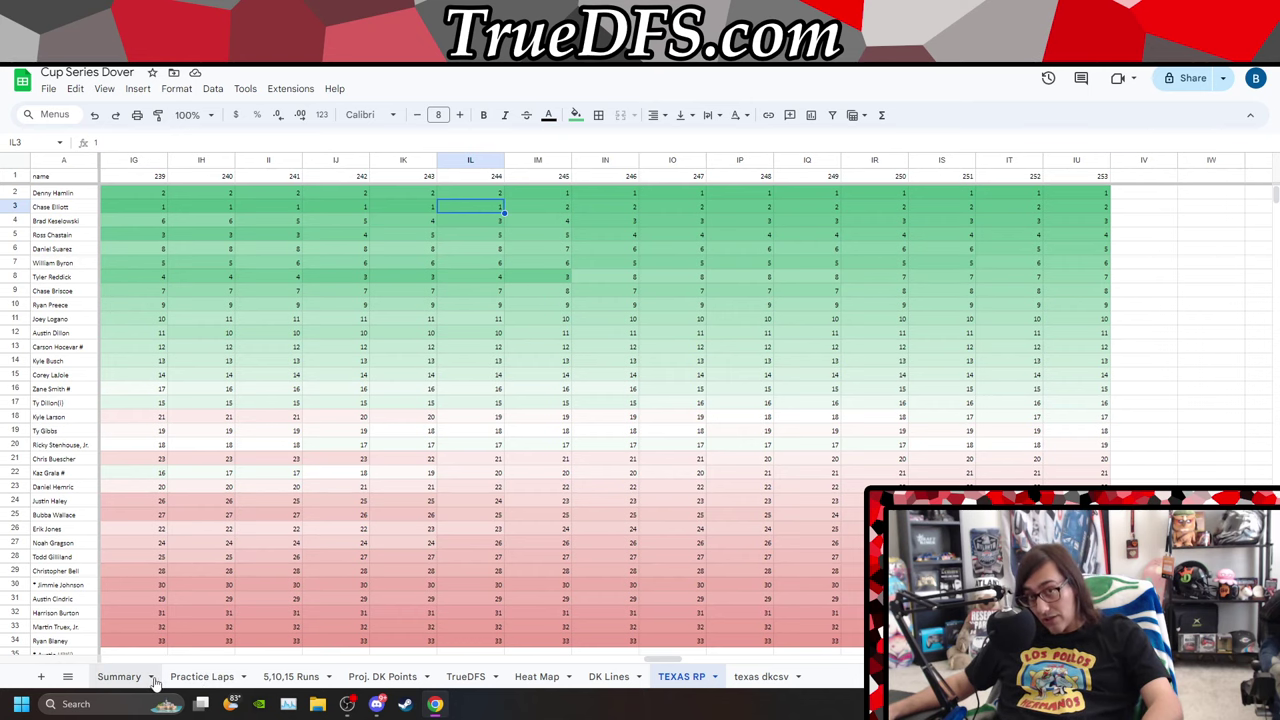
click(148, 680)
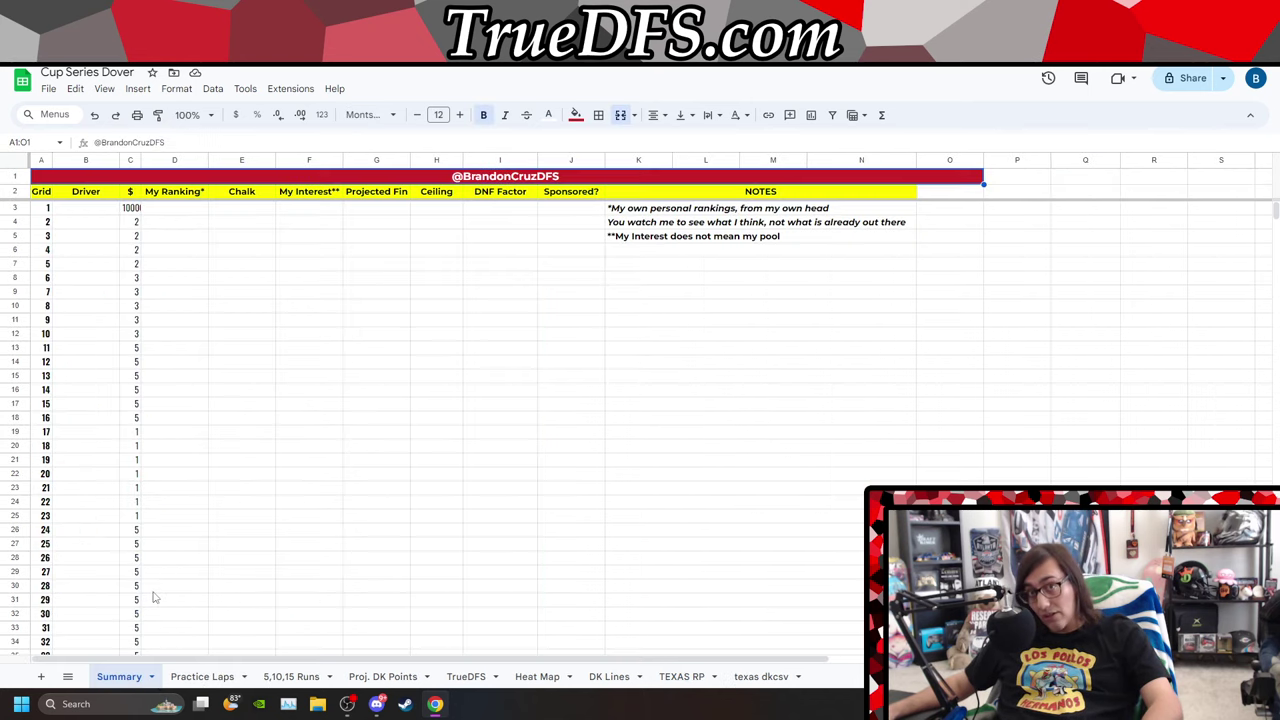
click(38, 677)
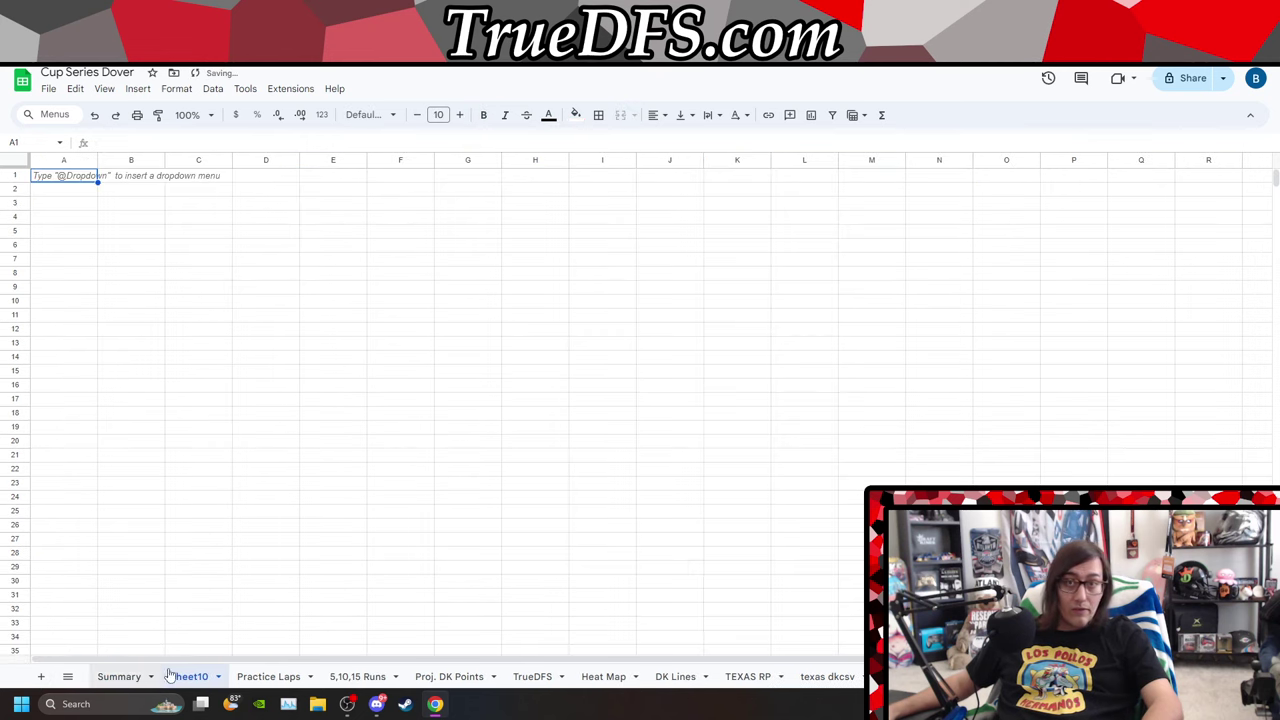
double_click(207, 679)
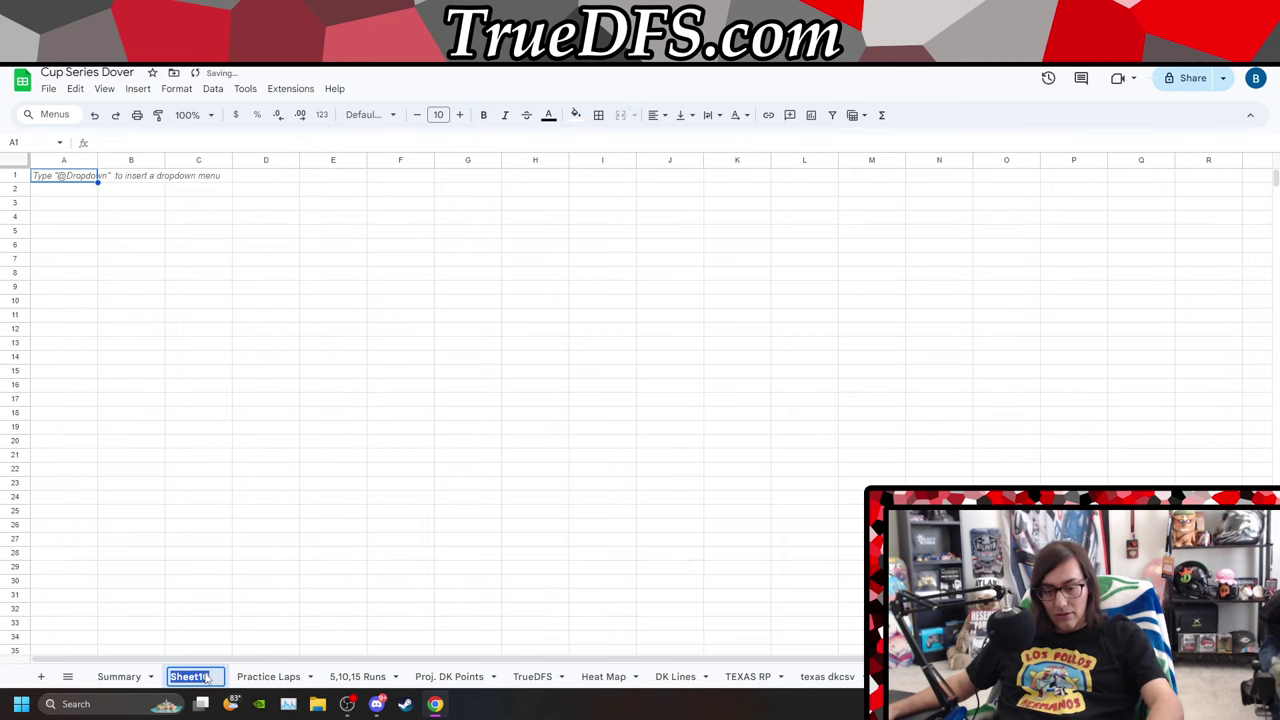
text(RF)
key(Return)
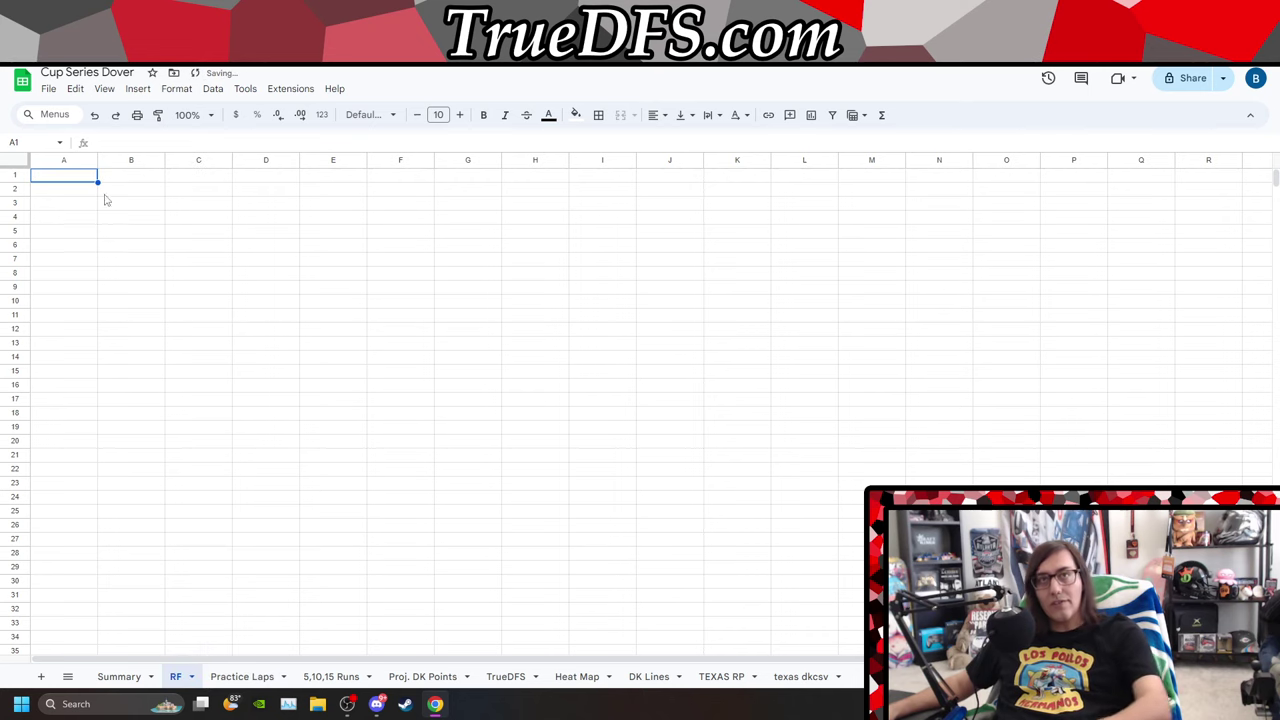
Try pasting the copied race rankings into cell A1 as values only, and undo the paste.
right_click(72, 178)
mouse_move(220, 257)
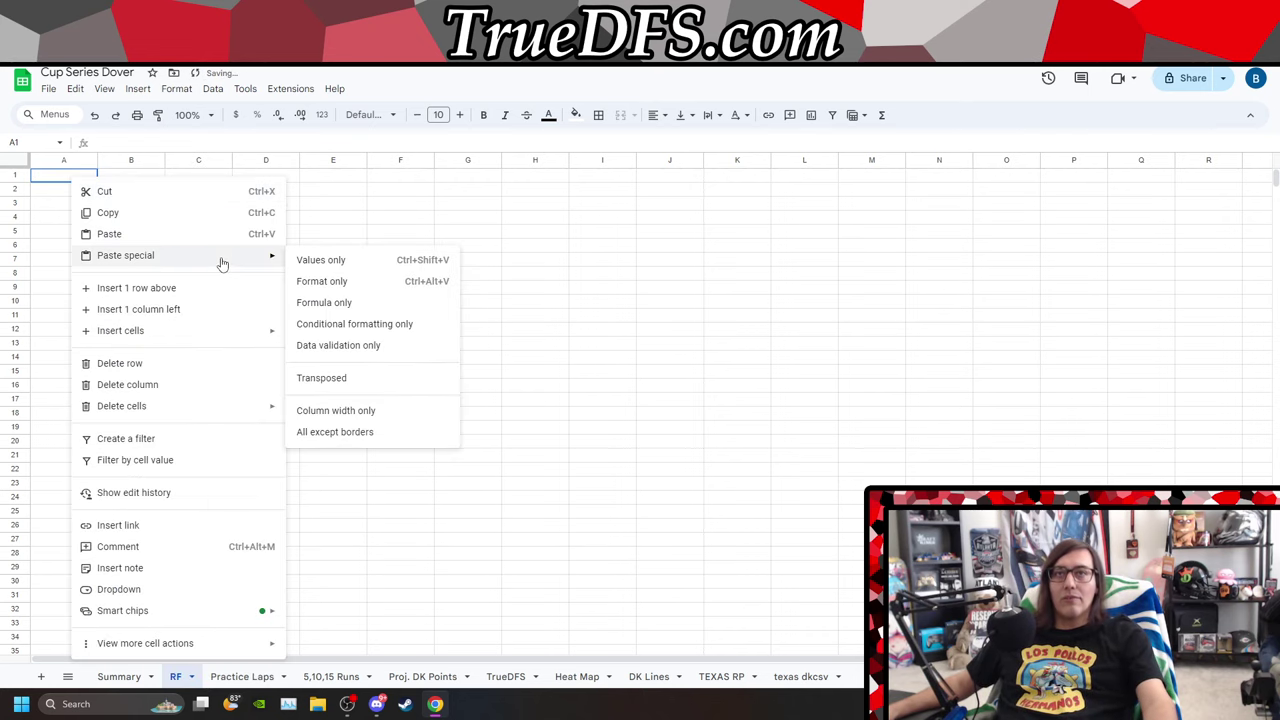
click(337, 257)
key(ctrl+z)
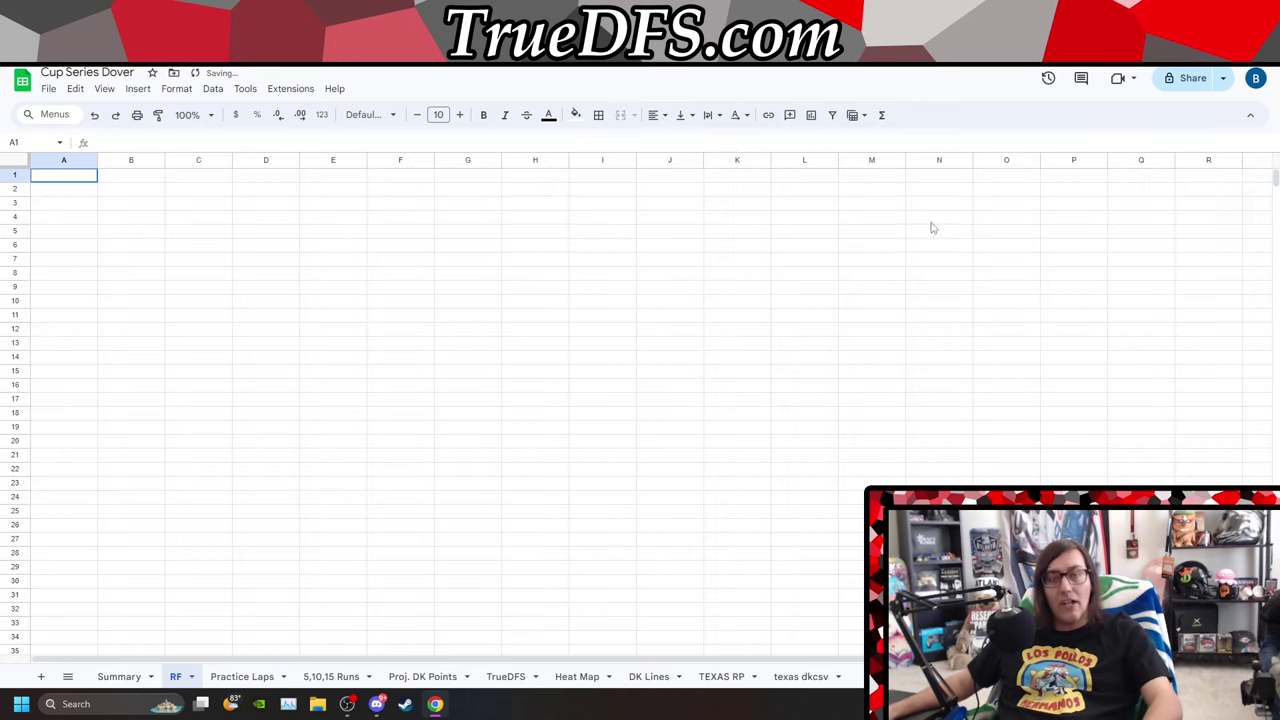
Paste the copied race rankings with their formatting into the RF sheet, starting at cell A1.
right_click(62, 178)
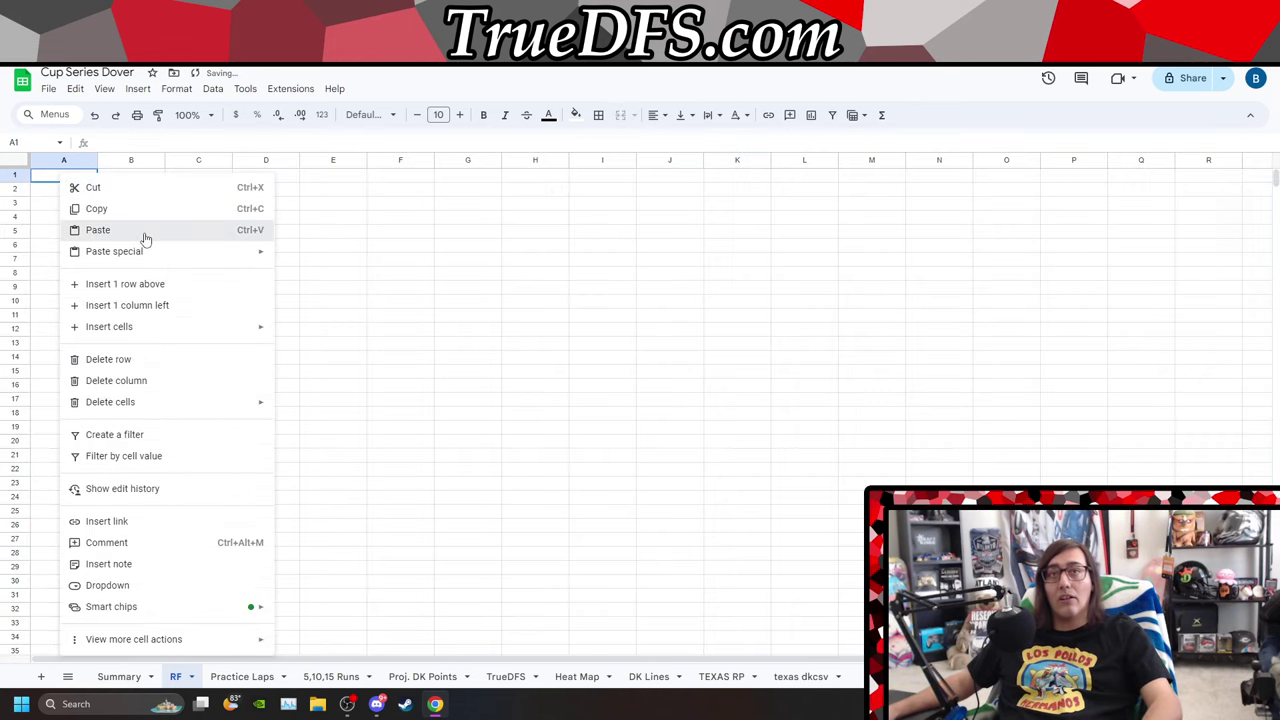
click(192, 236)
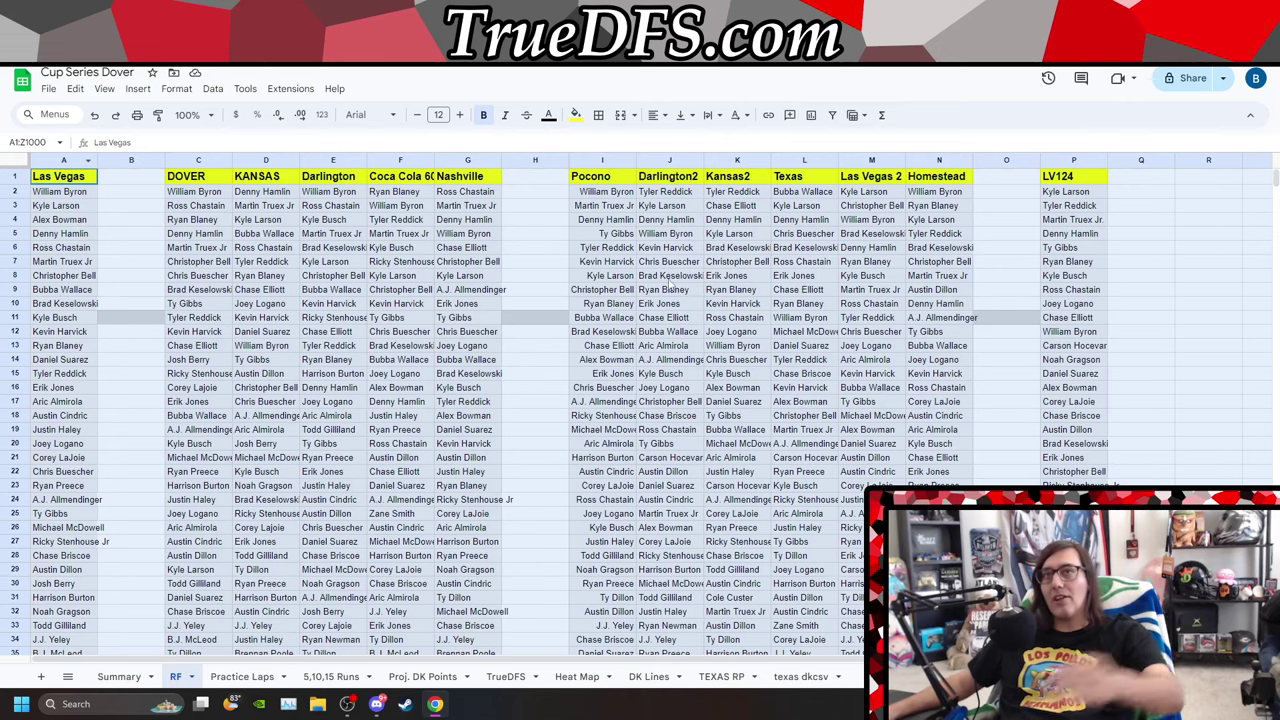
click(1098, 207)
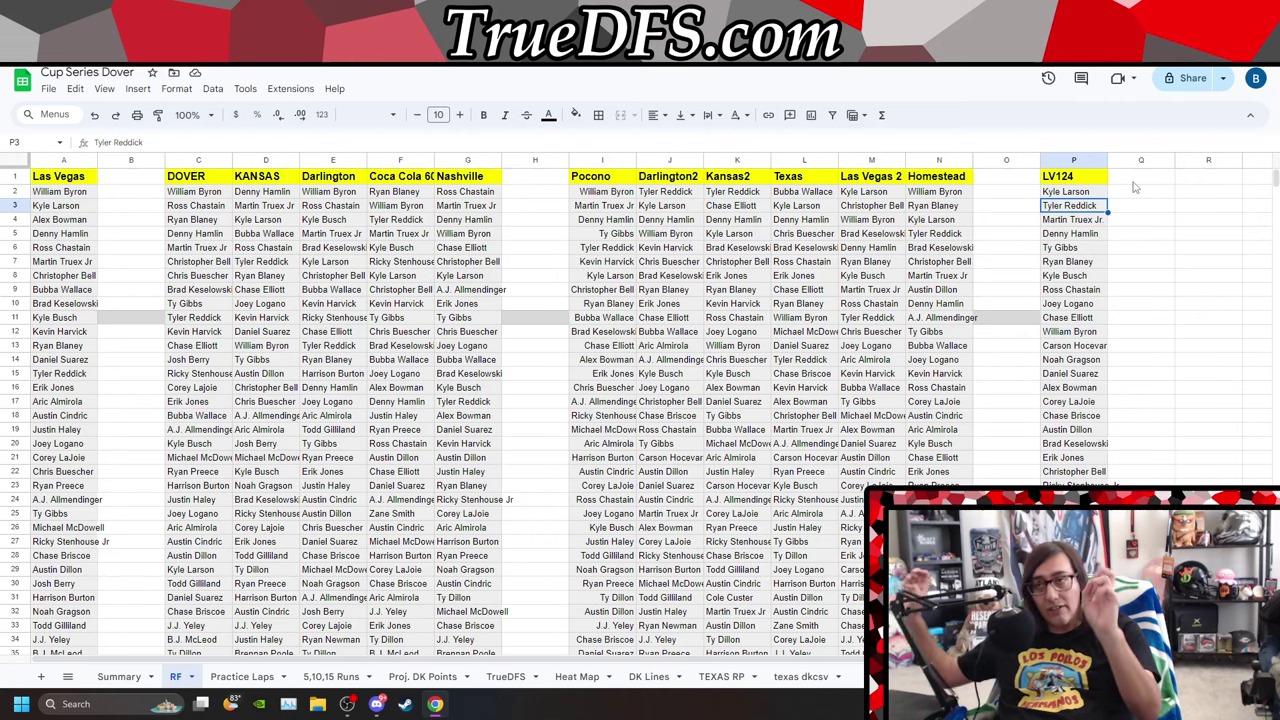
Compare the TEXAS RP running positions with the caution breakdown's green-flag runs of laps 185–229 and 235–254.
click(722, 676)
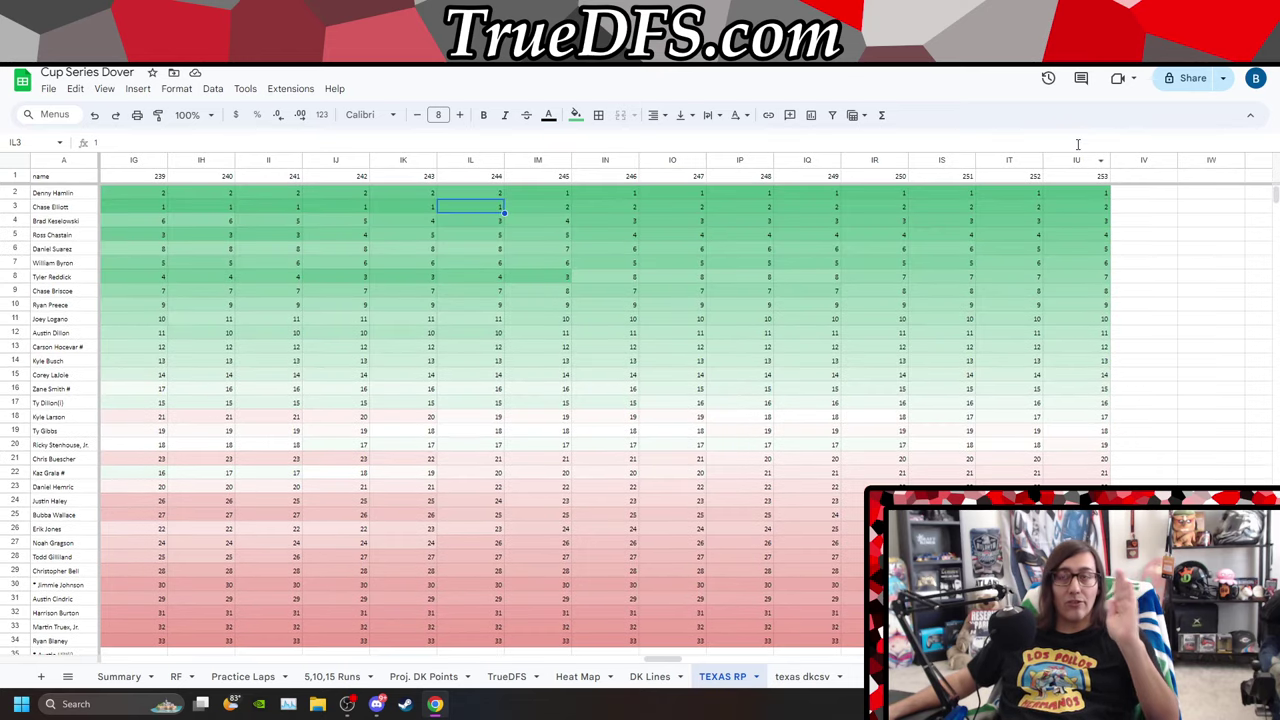
key(ctrl+Tab)
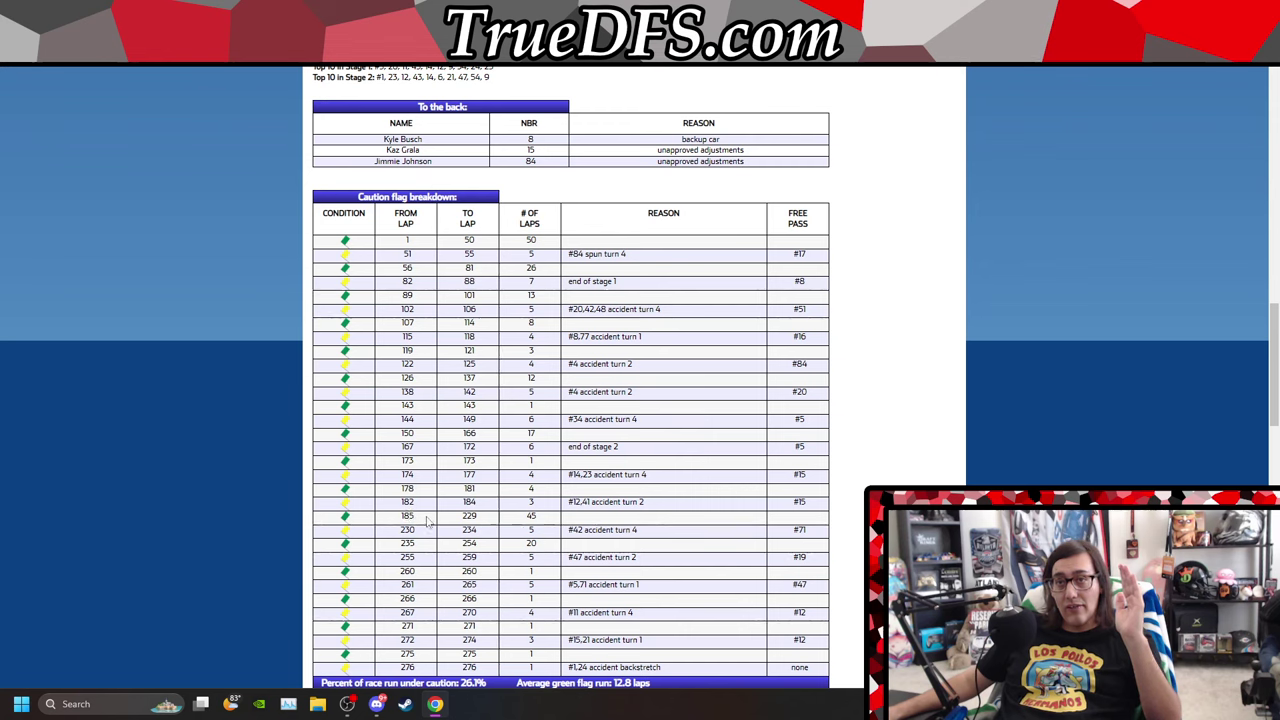
drag(396, 518, 422, 516)
double_click(469, 514)
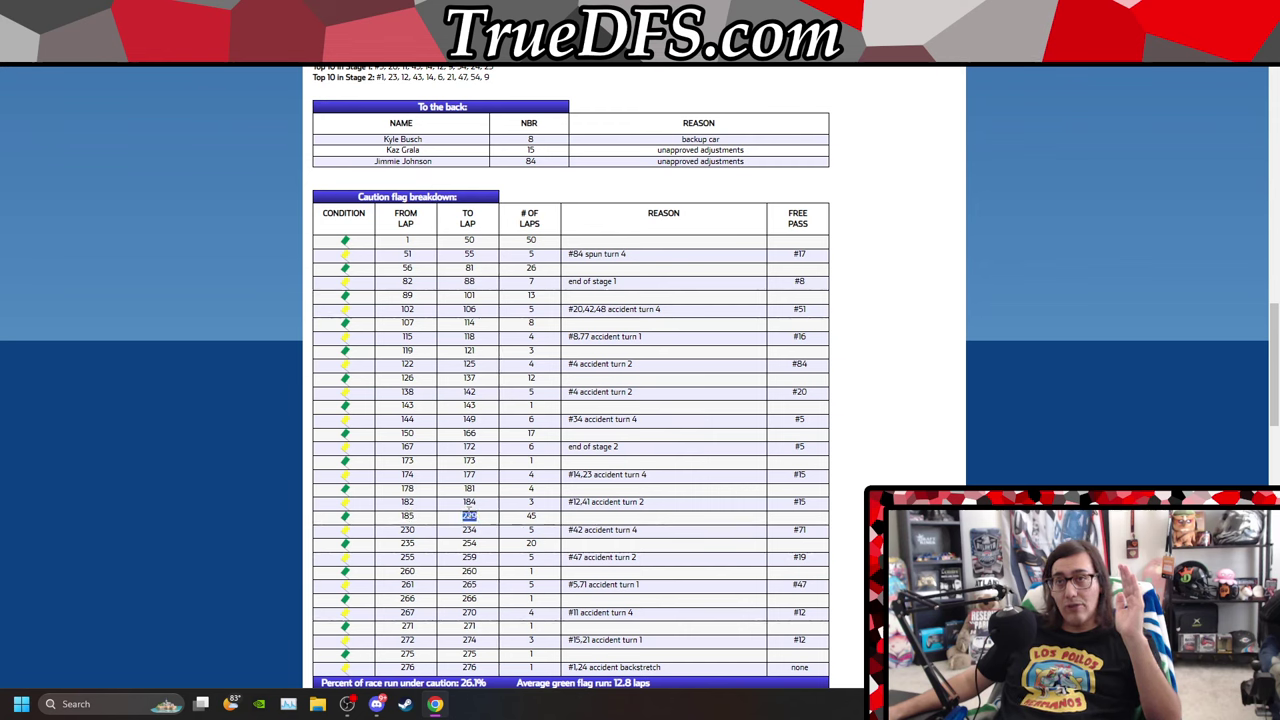
double_click(407, 543)
double_click(469, 543)
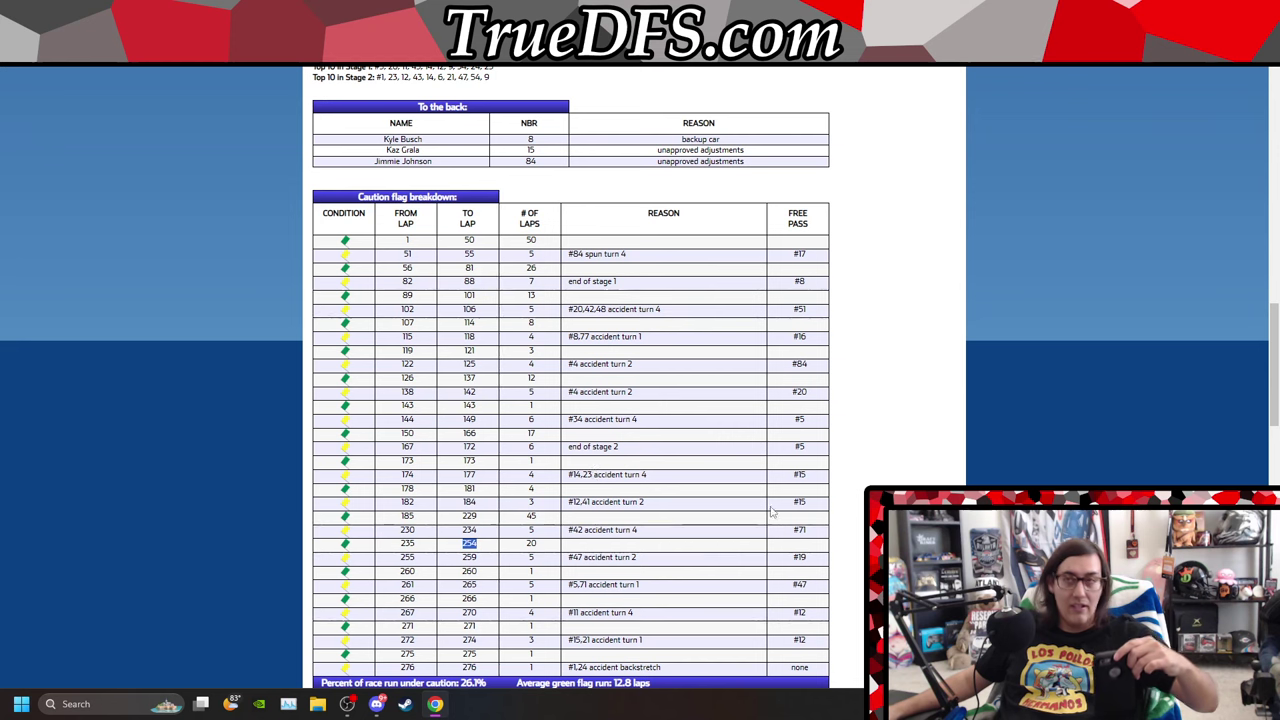
Review the TEXAS RP sheet again and open the Proj. DK Points sheet in the Cup Series at Texas workbook.
click(347, 705)
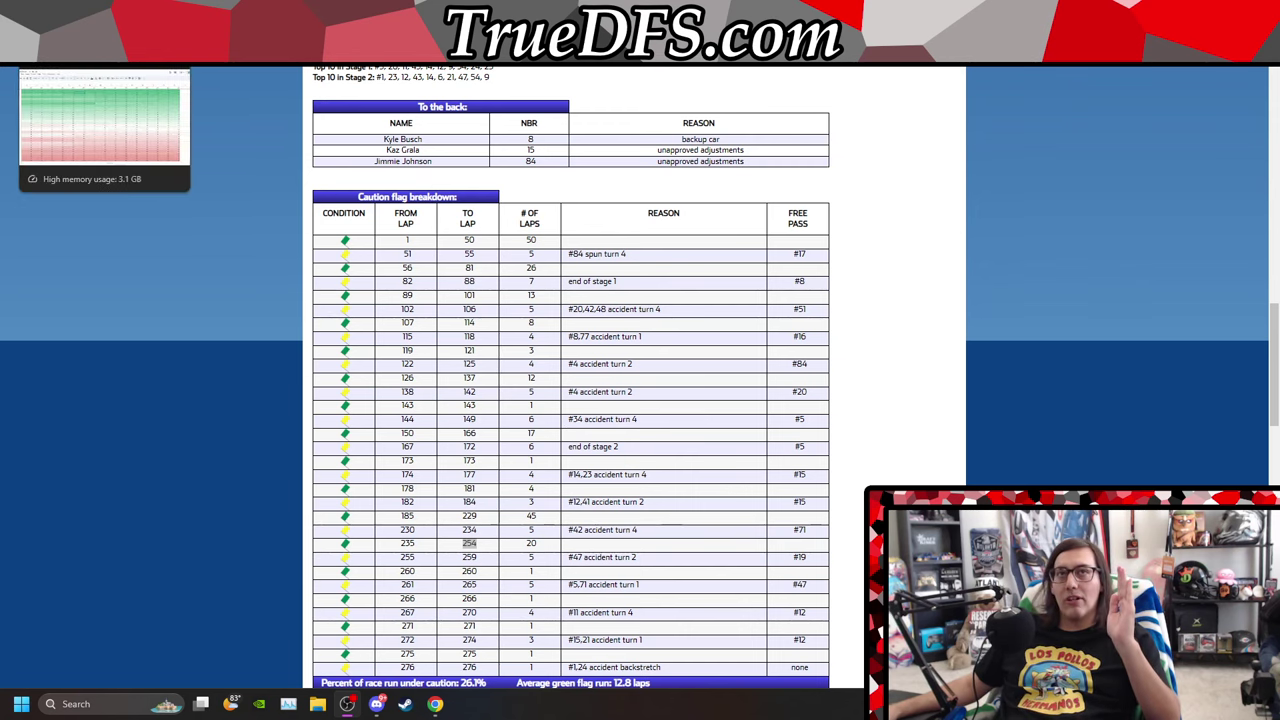
click(90, 18)
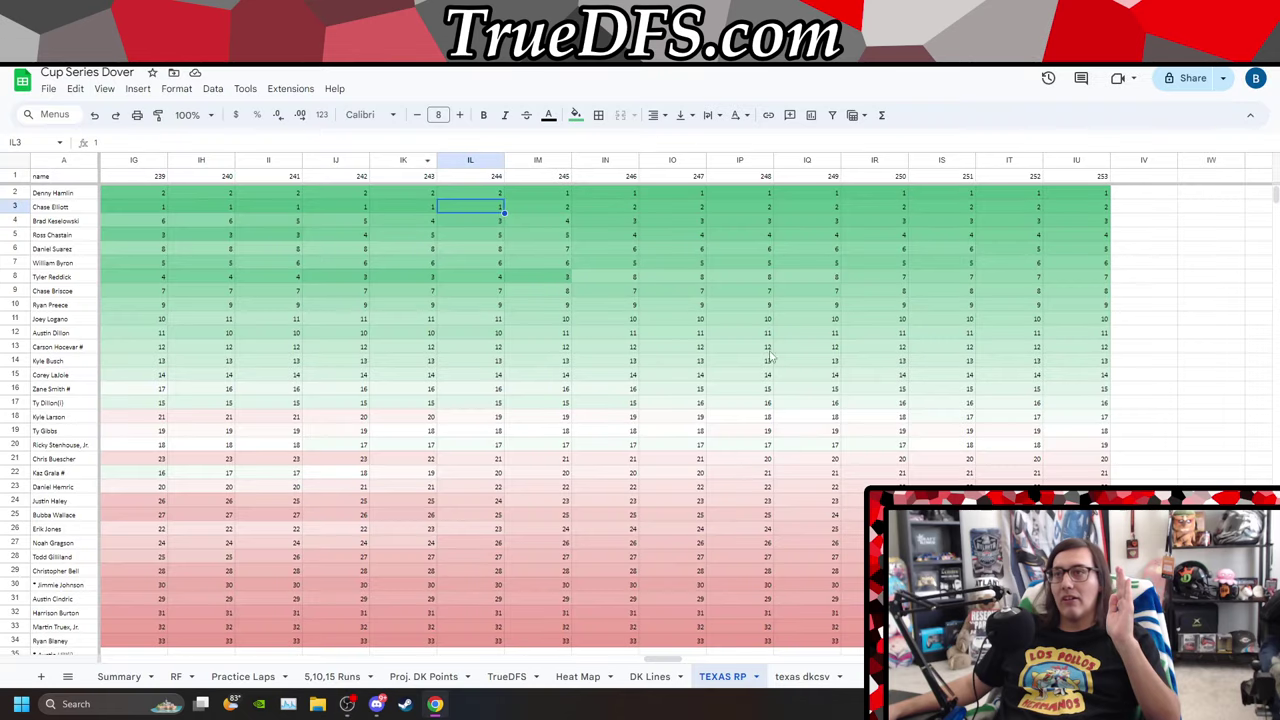
click(802, 676)
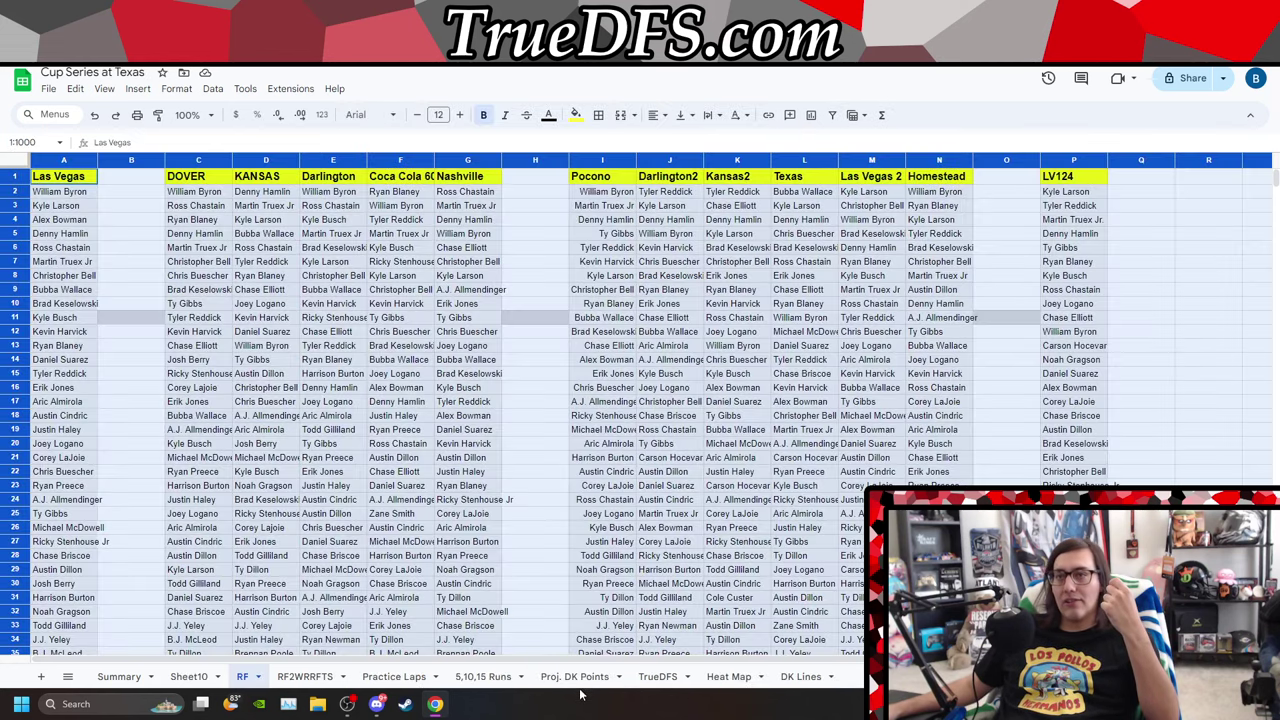
click(575, 677)
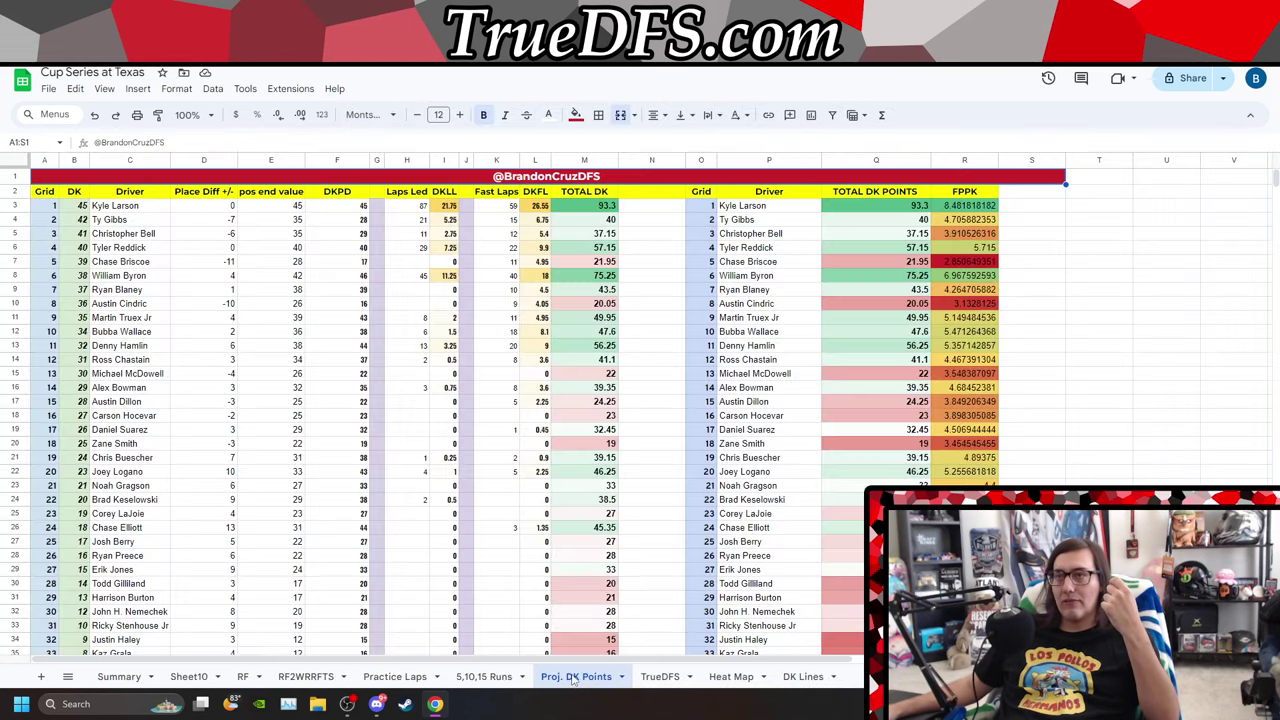
Examine the Texas projections by driver, covering total DK points, FPPK, laps led and fast laps.
click(1035, 234)
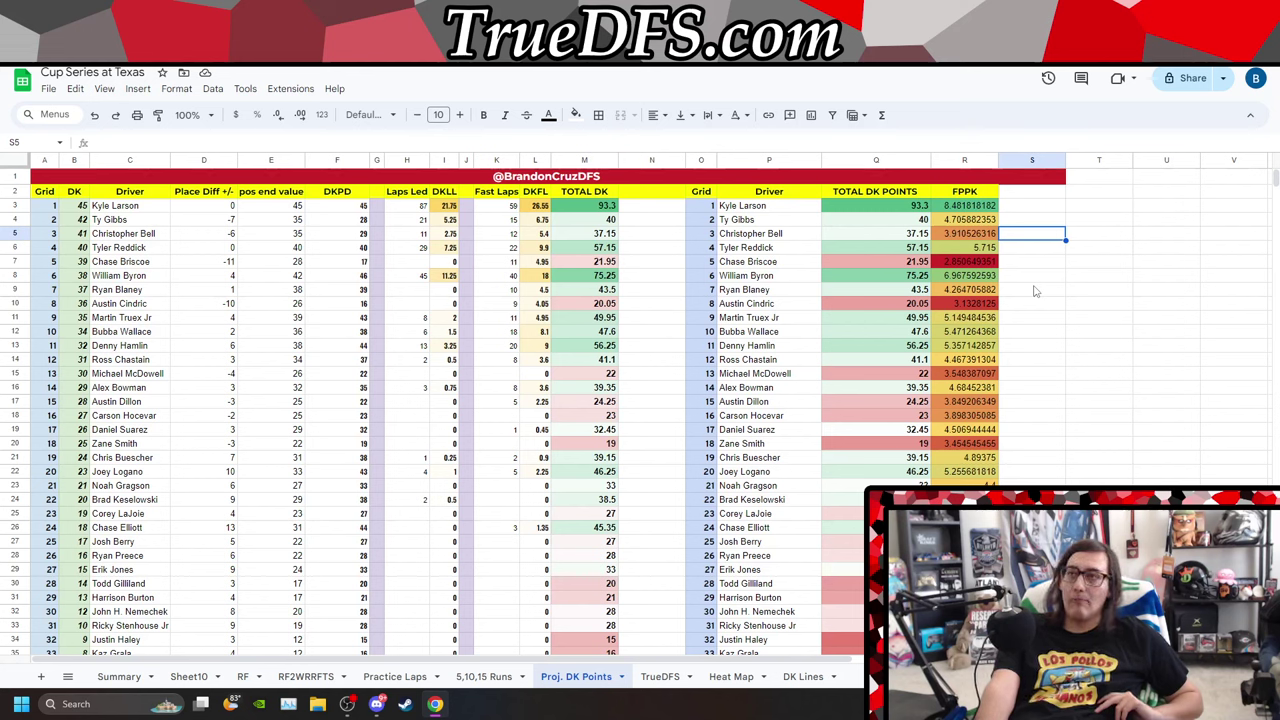
key(Down)
key(Down)
key(Down)
key(Down)
key(Down)
key(Down)
key(Down)
key(Down)
key(Down)
key(Down)
key(Down)
key(Down)
key(Down)
key(Down)
key(Down)
key(Down)
key(Down)
key(Down)
key(Down)
key(Down)
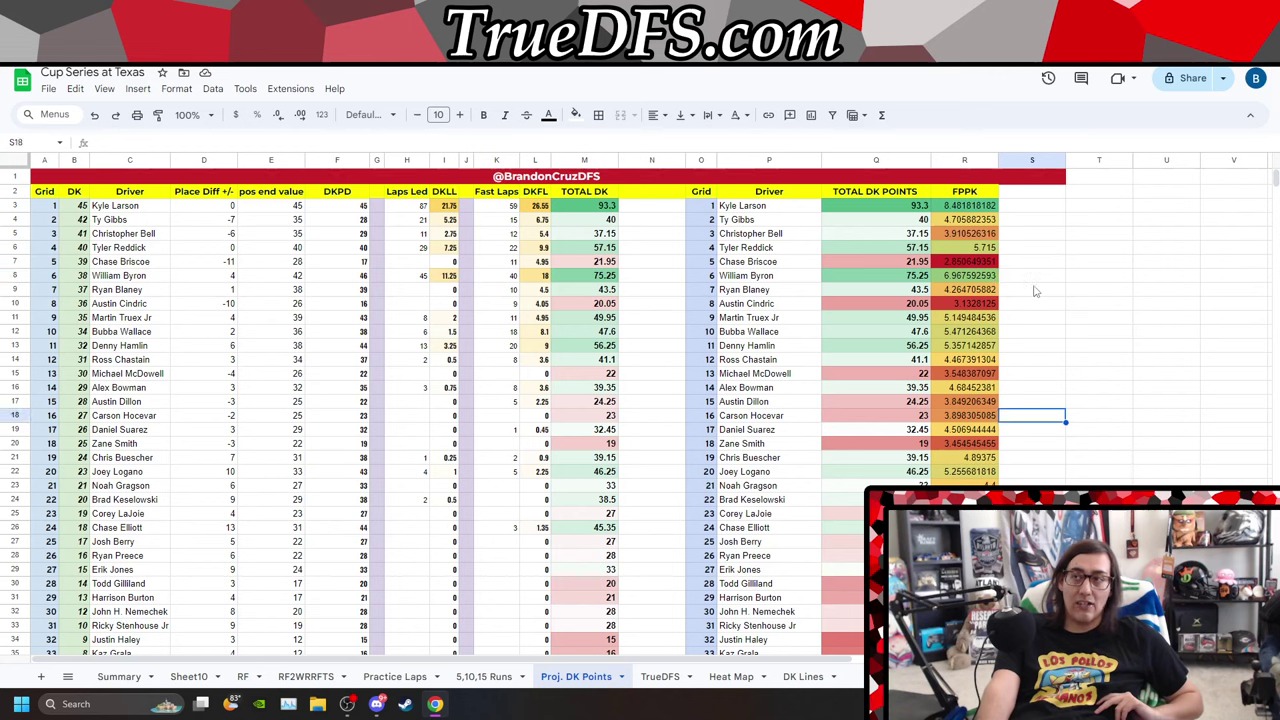
key(Left)
key(Left)
key(Left)
key(Up)
key(Up)
key(Up)
key(Up)
key(Up)
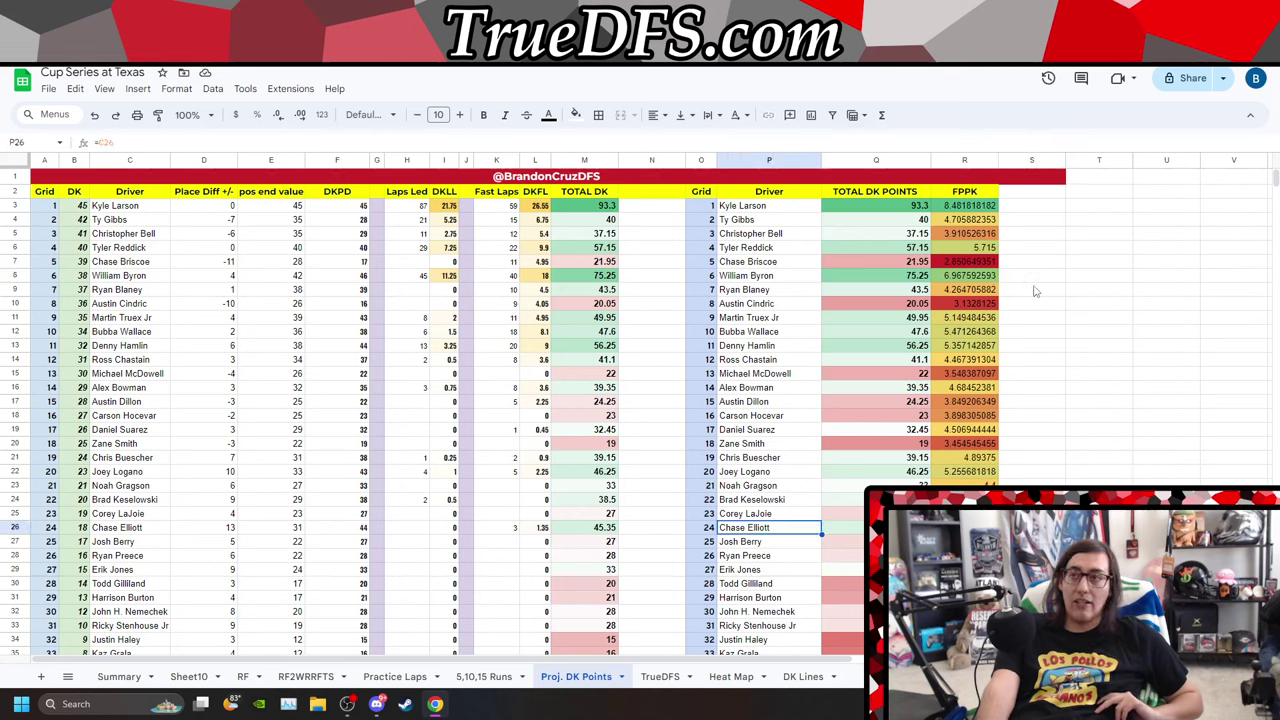
key(Down)
key(Down)
key(Down)
key(Down)
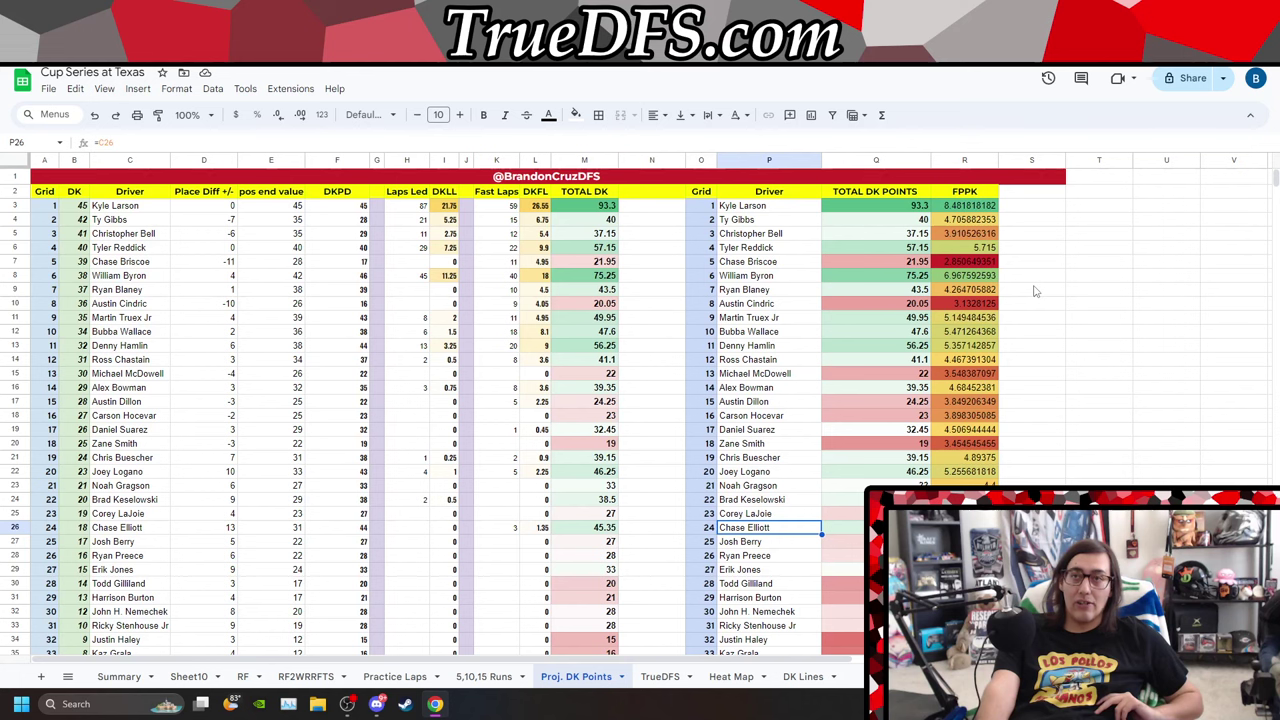
key(Left)
key(Left)
key(Left)
key(Left)
key(Left)
key(Left)
key(Left)
key(Right)
key(Right)
key(Up)
key(Up)
key(Up)
key(Up)
key(Left)
key(Left)
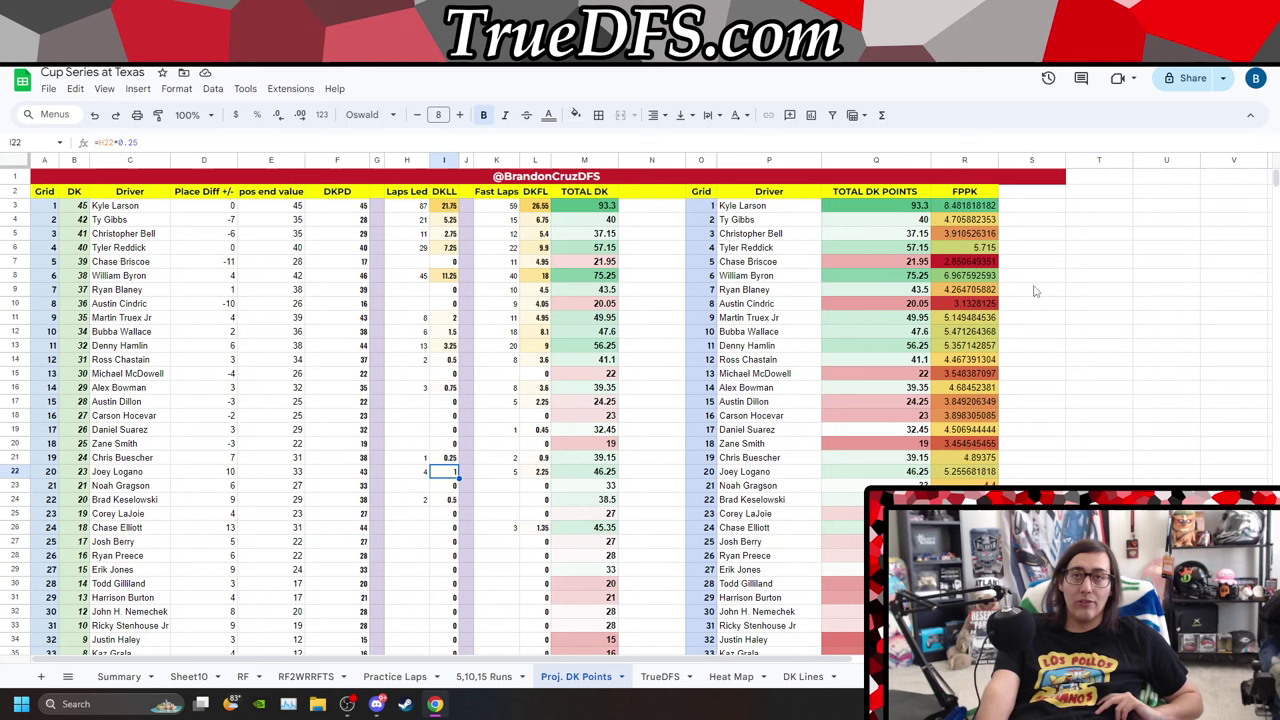
Compare Joey Logano's and Chase Elliott's projected laps-led, fast-lap and total DK points in rows 22 and 26.
key(Down)
key(Down)
key(Down)
key(Down)
key(Right)
key(Right)
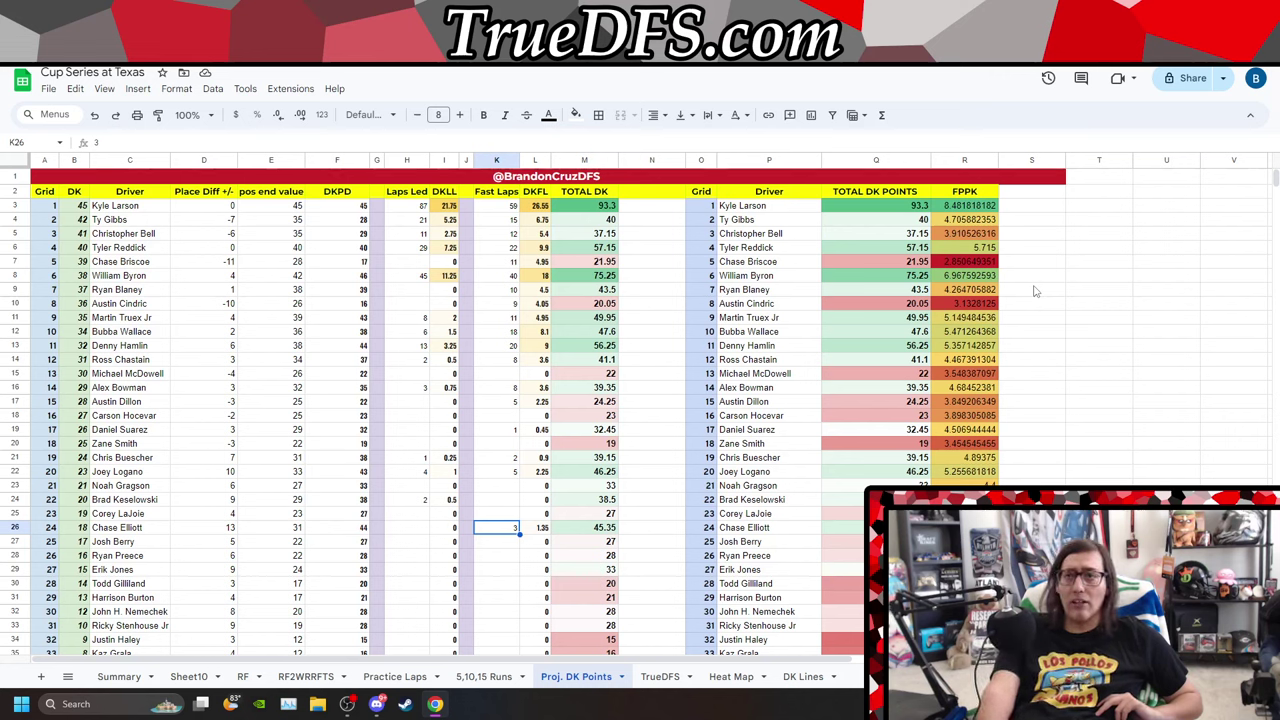
key(Up)
key(Up)
key(Up)
key(Up)
key(Right)
key(Right)
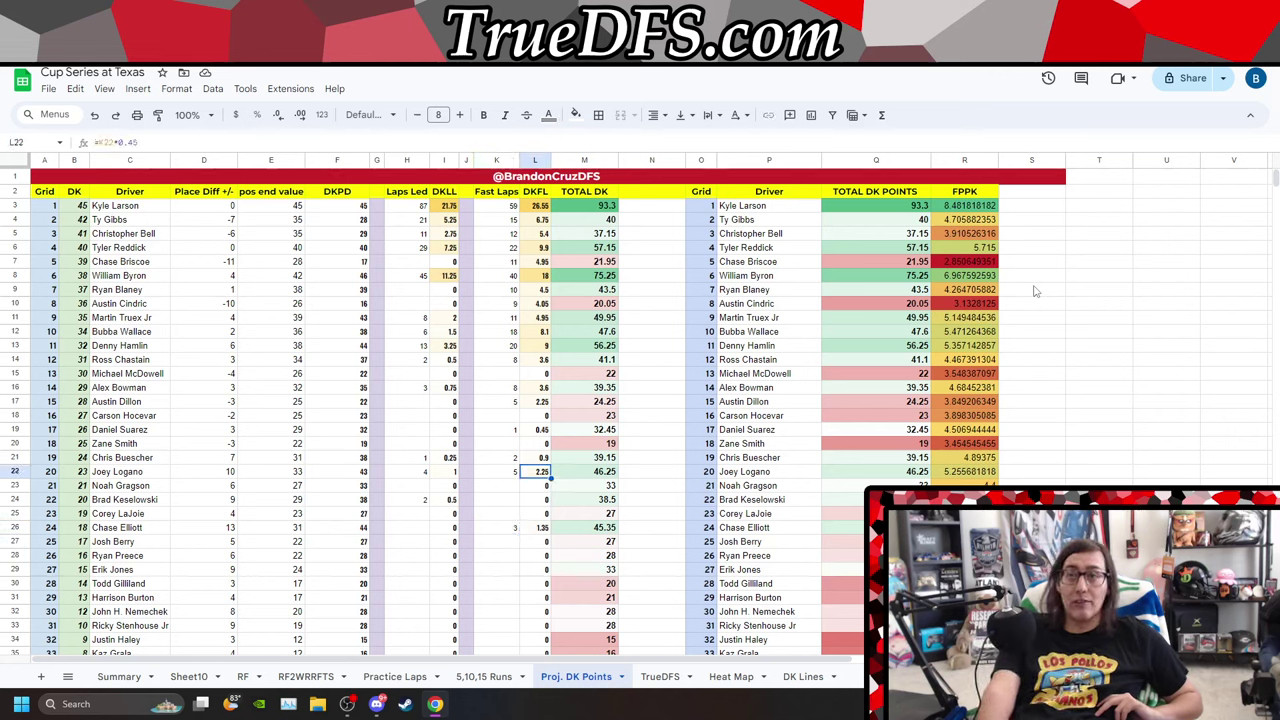
key(Down)
key(Down)
key(Down)
key(Down)
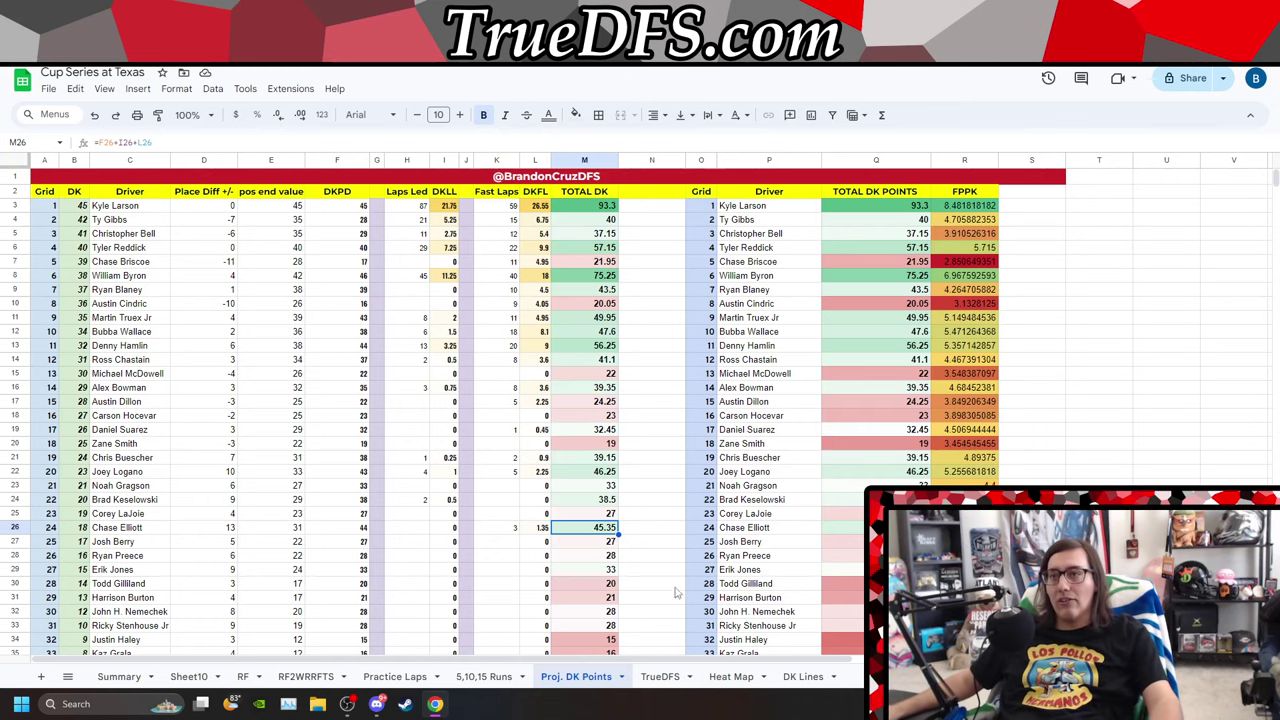
Open the DK Lines sheet and examine which drivers appear in each of the seven Texas lineups.
click(803, 677)
scroll(480, 390, down, 2)
scroll(334, 403, up, 2)
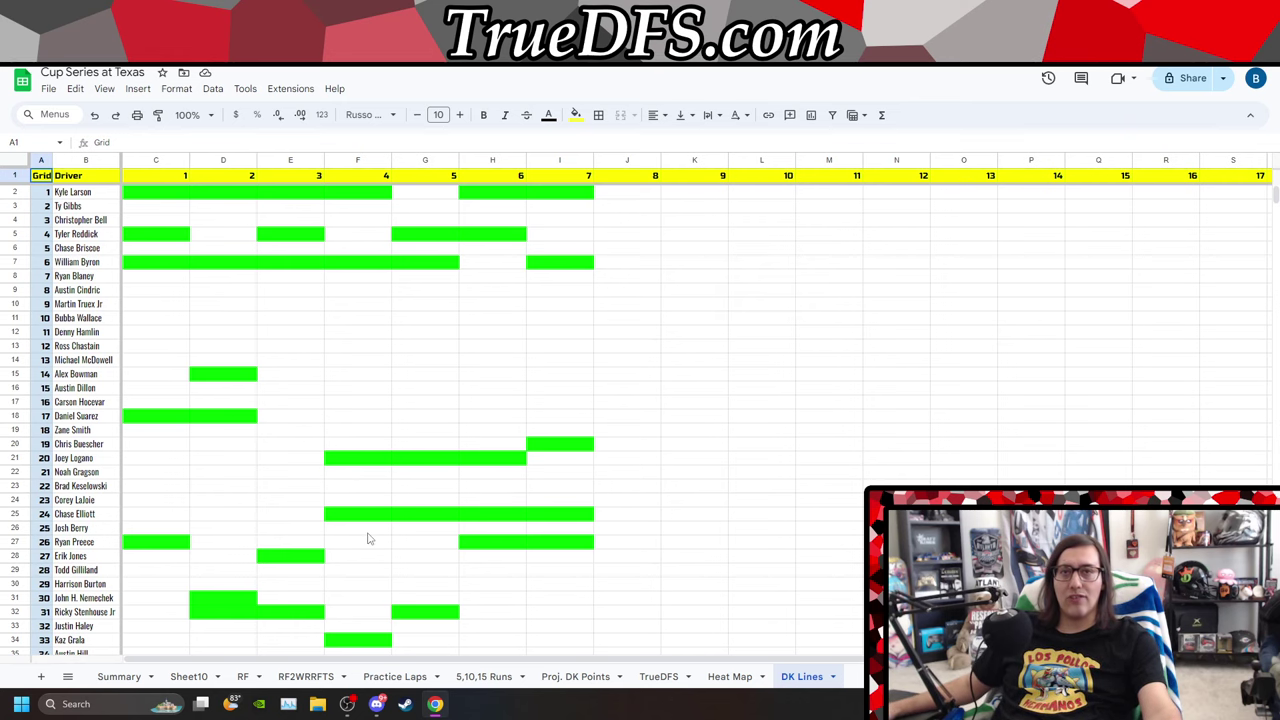
scroll(367, 539, down, 2)
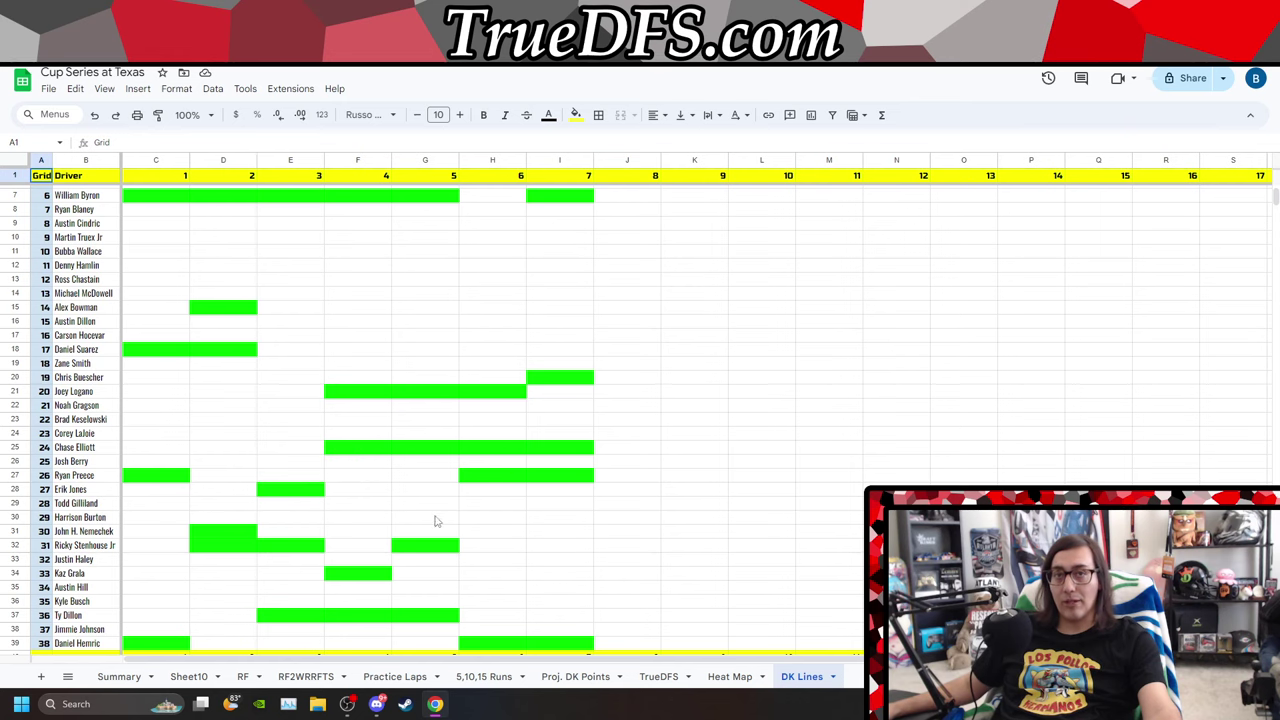
scroll(461, 525, down, 2)
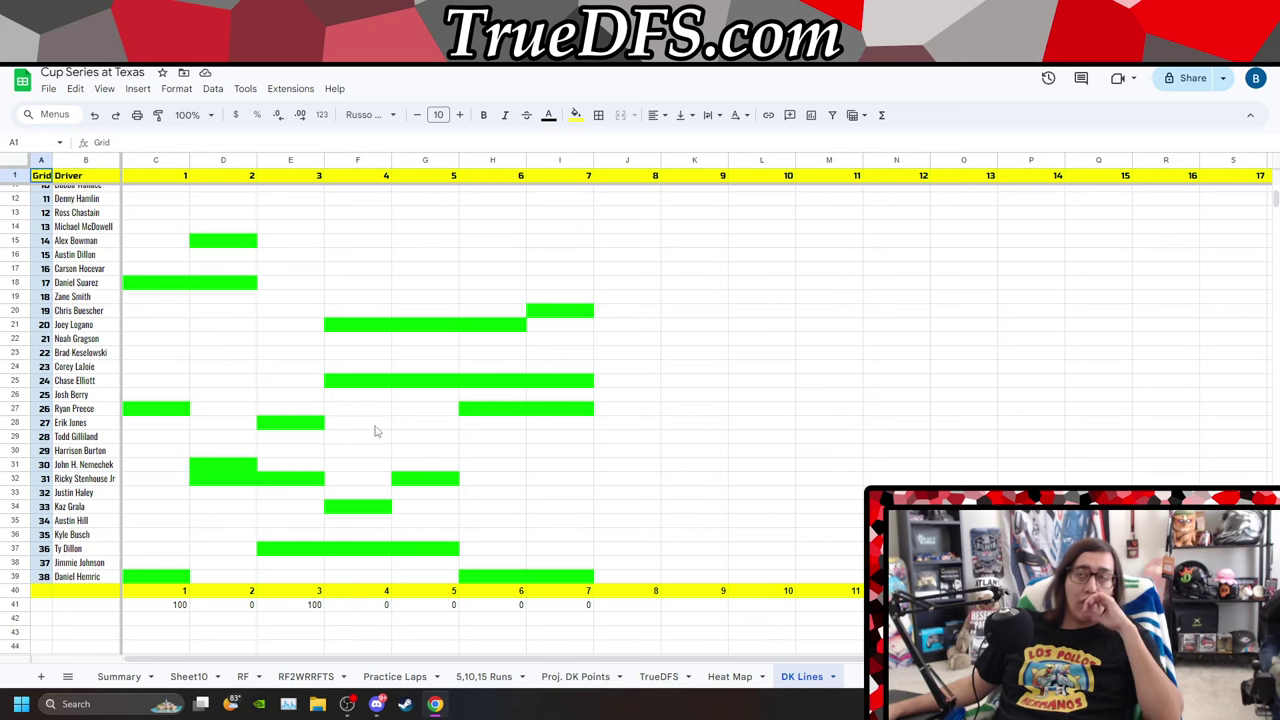
scroll(378, 430, up, 4)
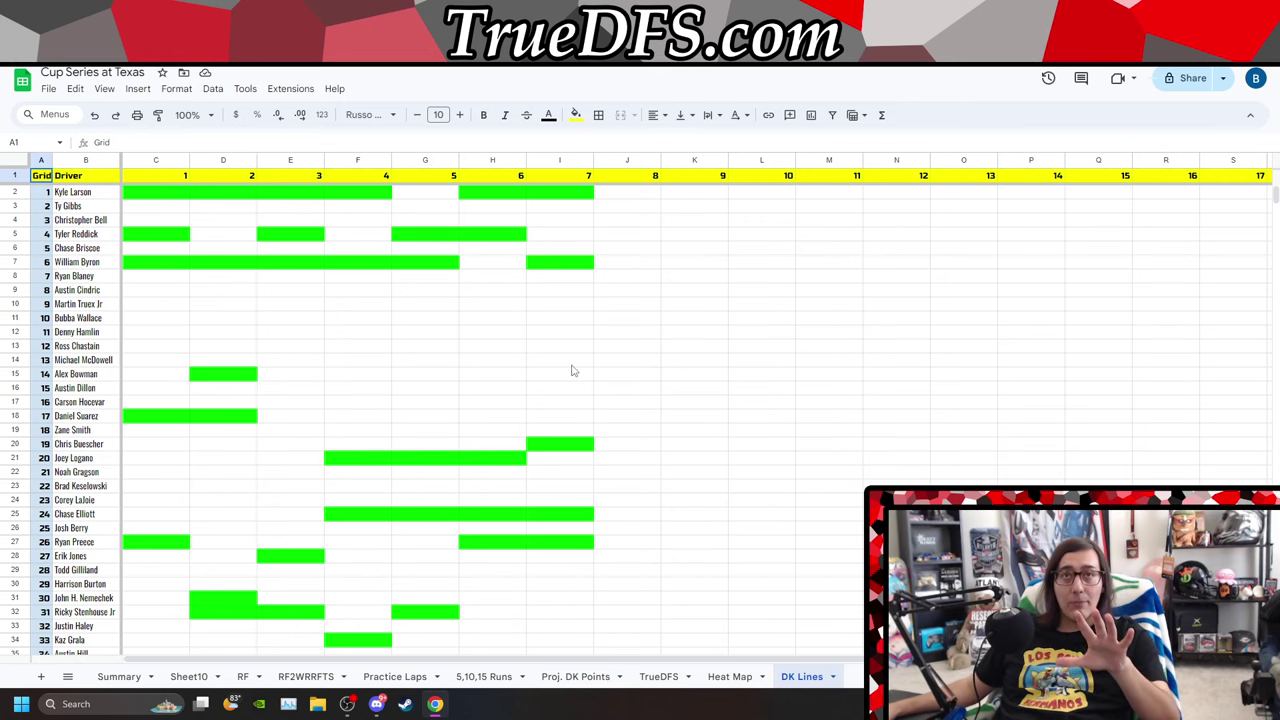
scroll(573, 371, down, 2)
scroll(571, 366, up, 2)
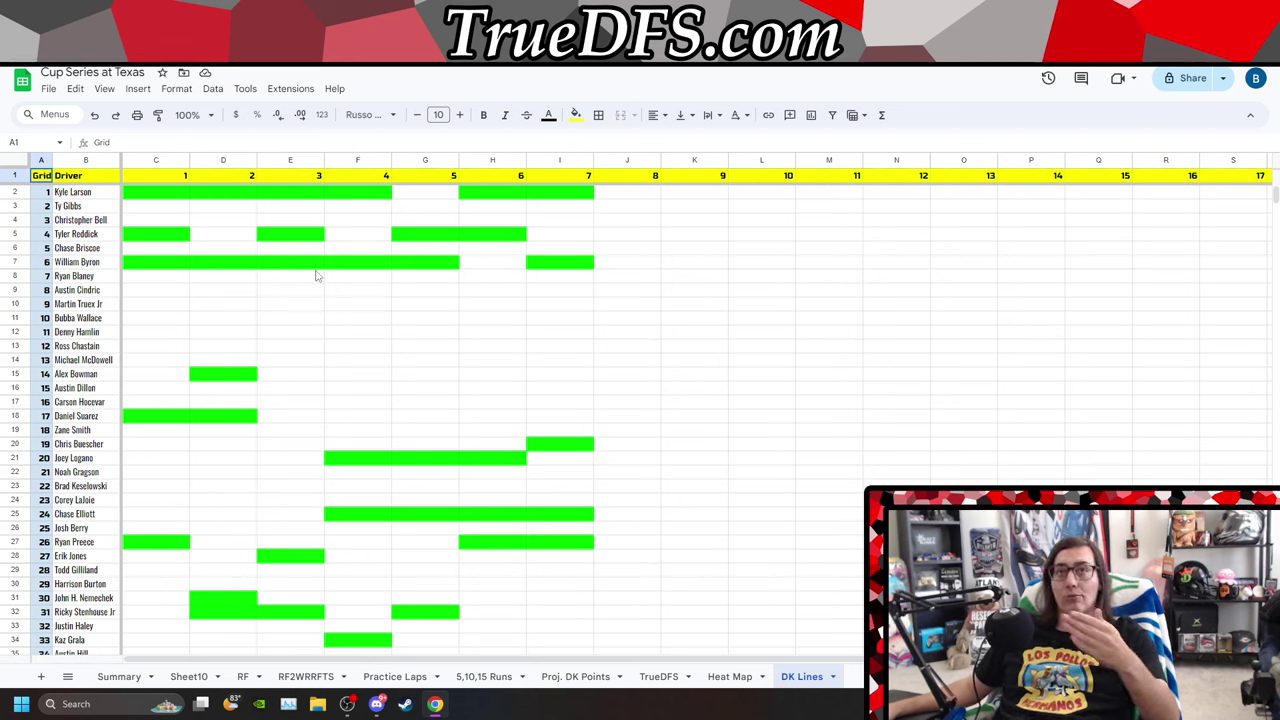
Compare Kyle Larson's and Kyle Busch's %Drafted in the Cup Series Dover workbook's texas dkcsv sheet, and glance at the caution flag breakdown.
key(ctrl+Tab)
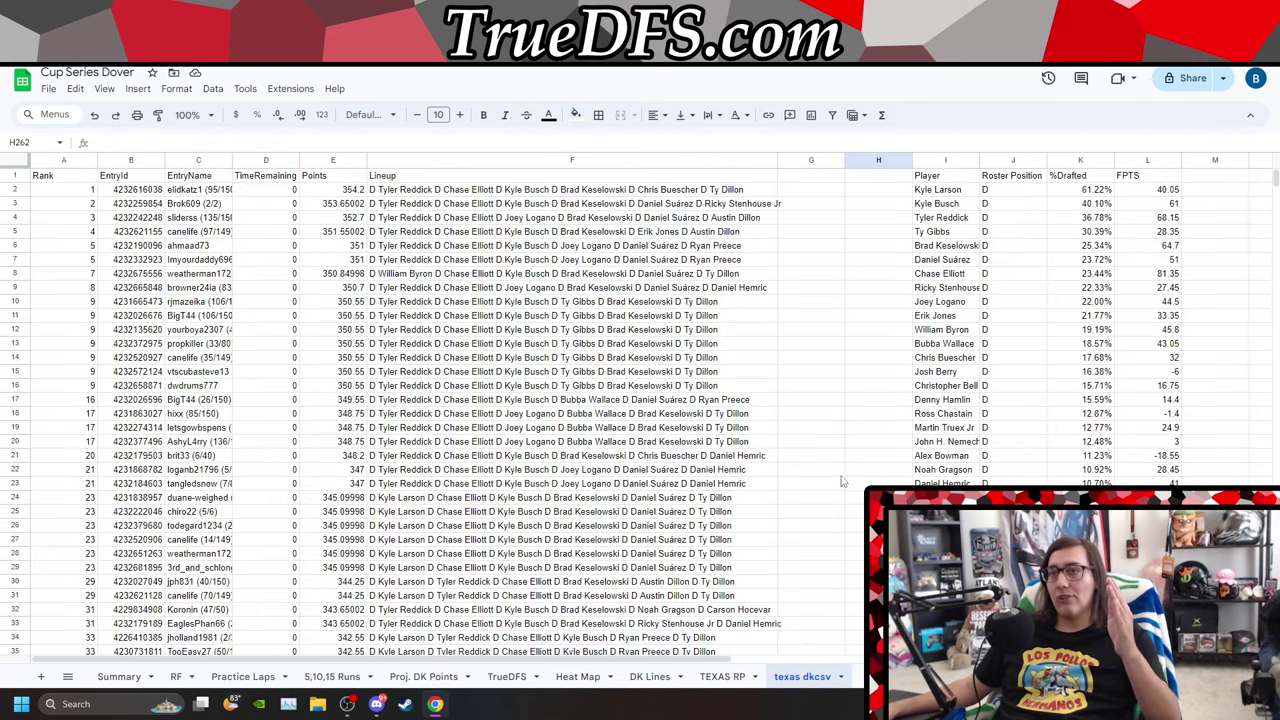
click(1060, 191)
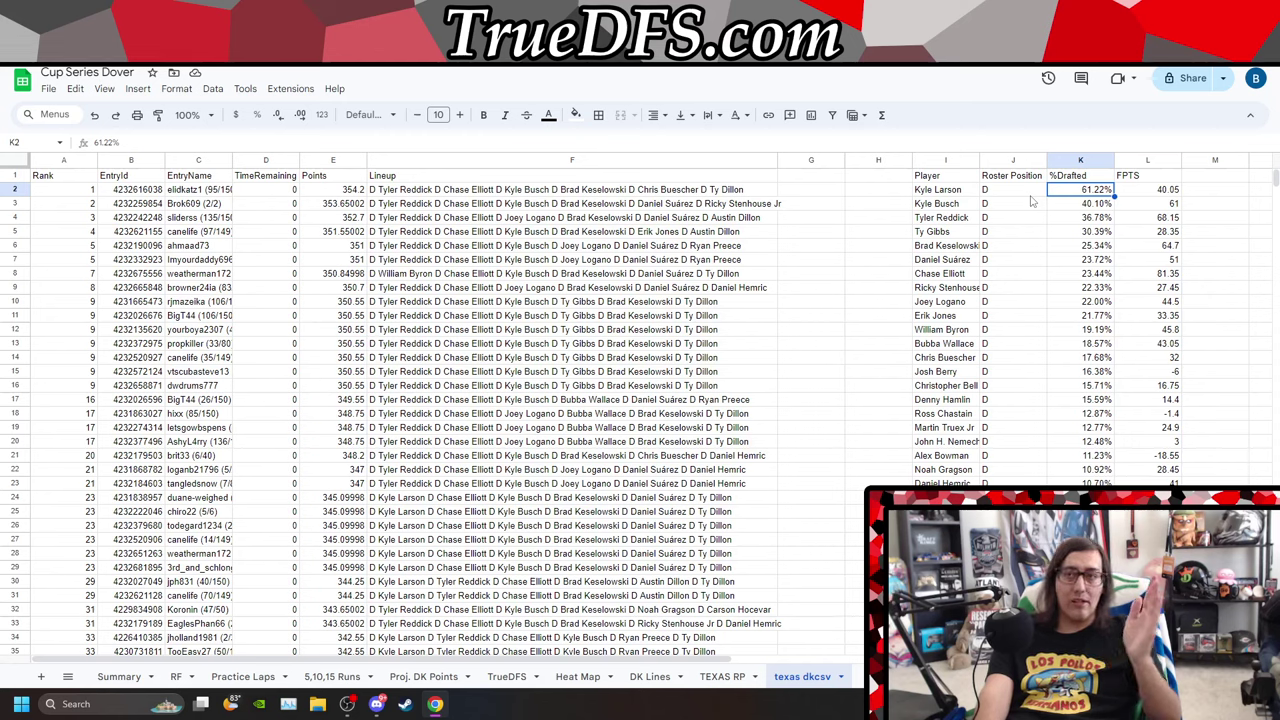
key(Down)
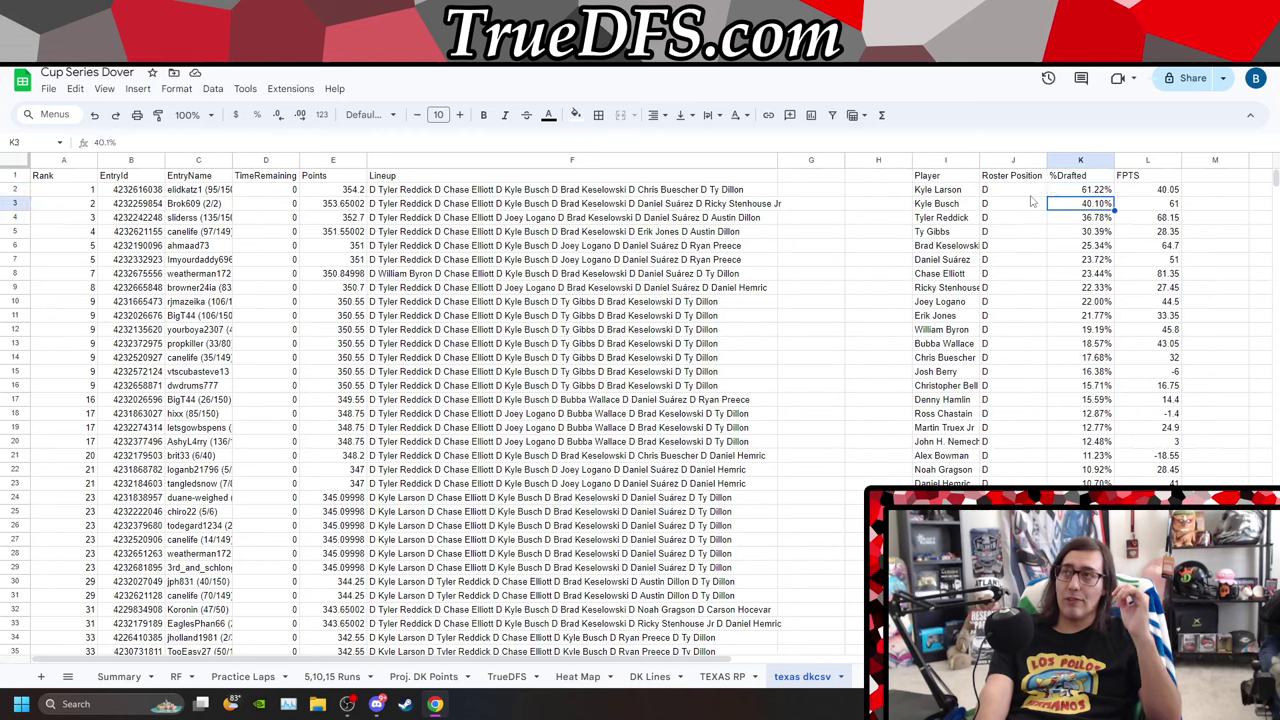
key(Up)
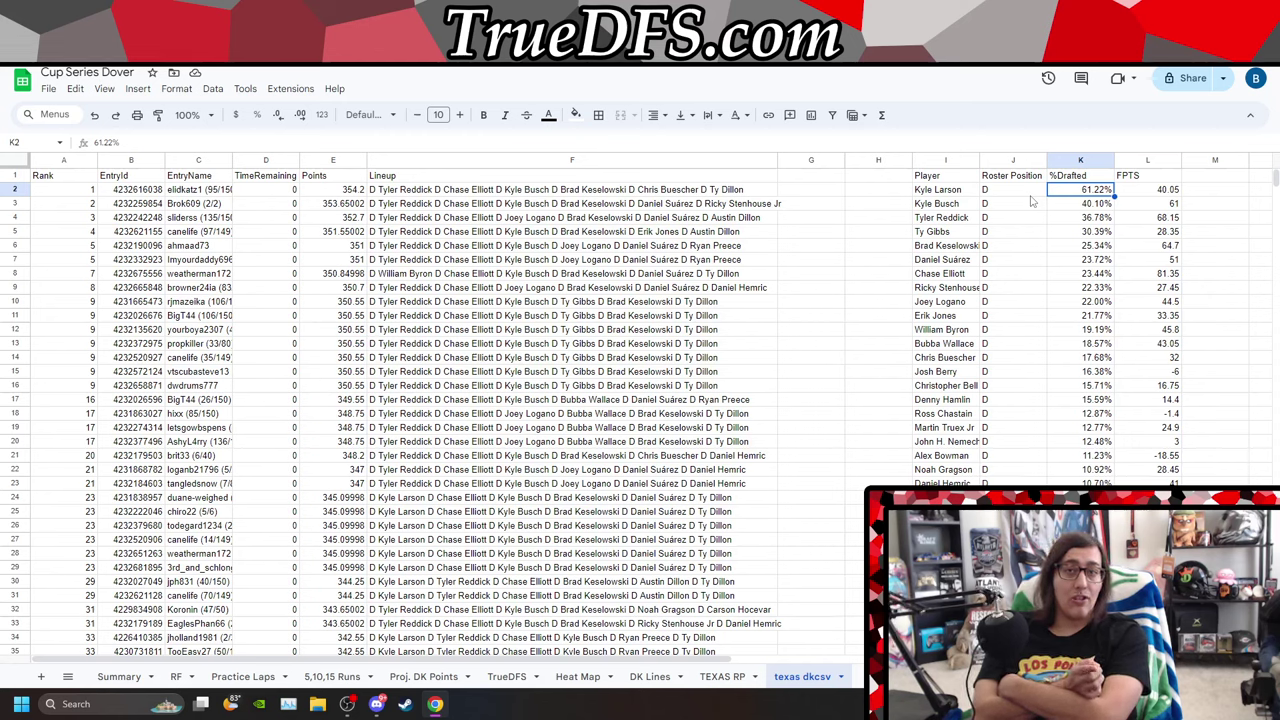
key(Down)
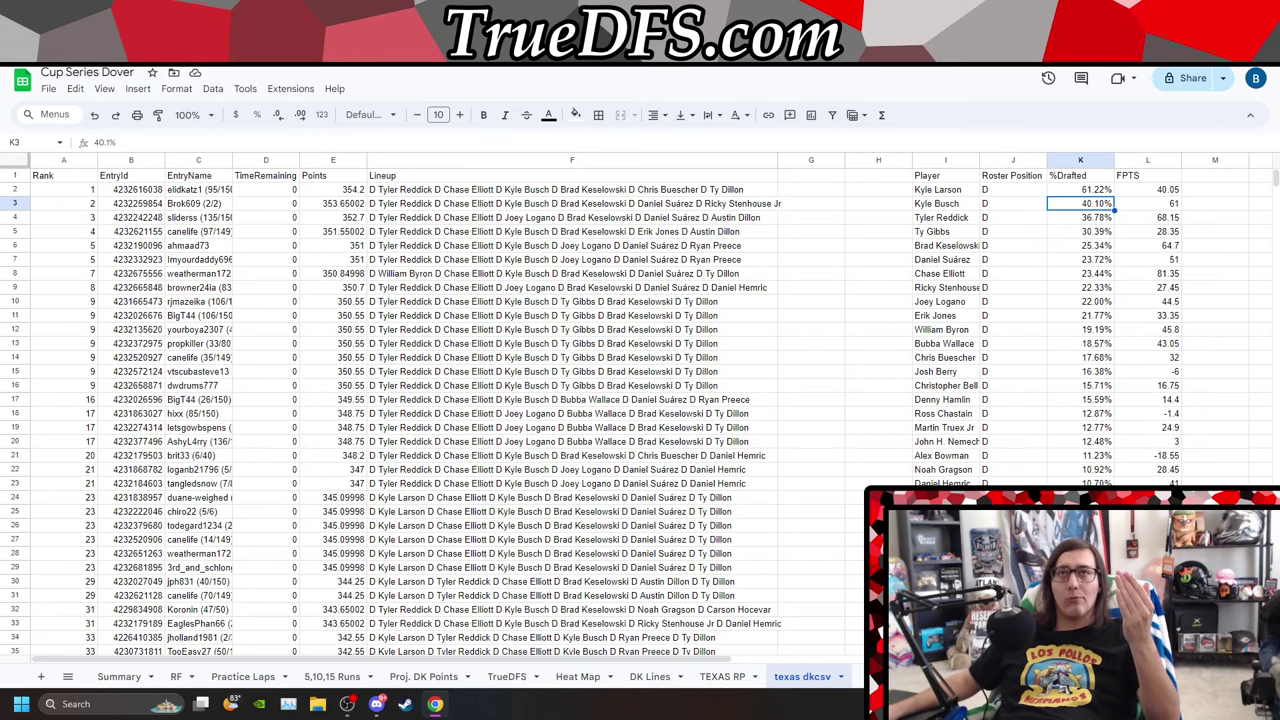
key(ctrl+Tab)
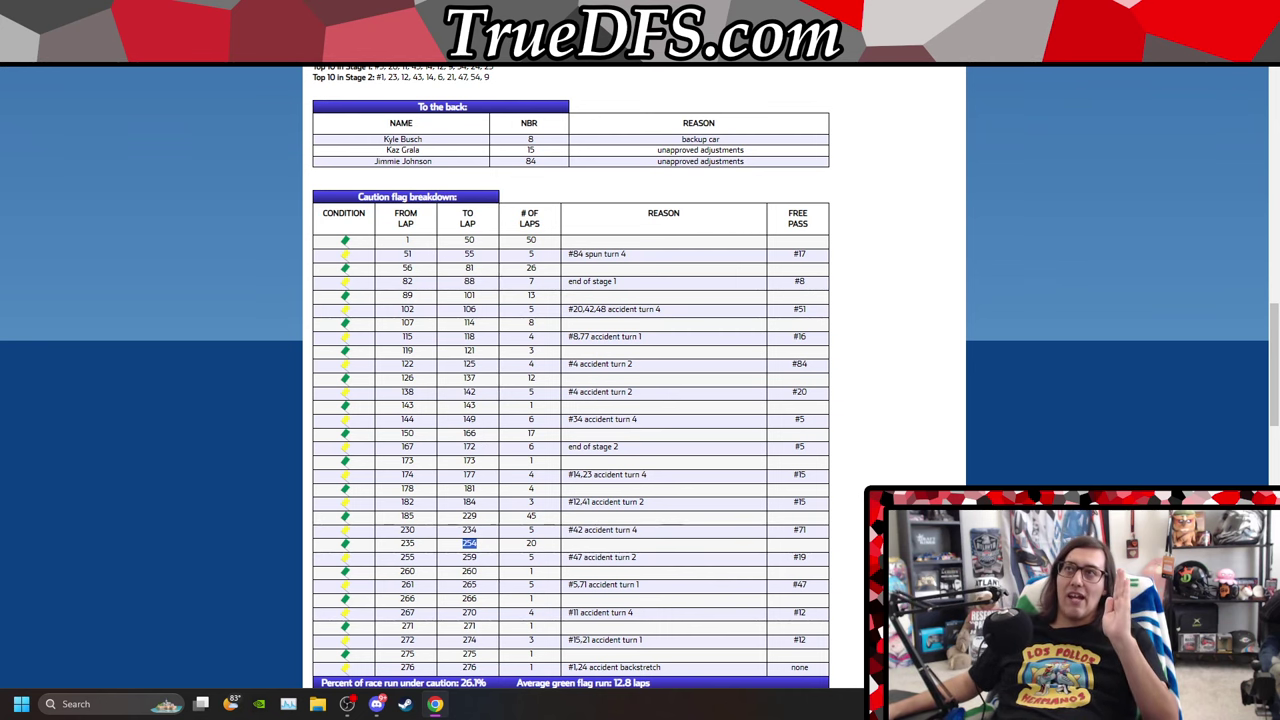
key(ctrl+Tab)
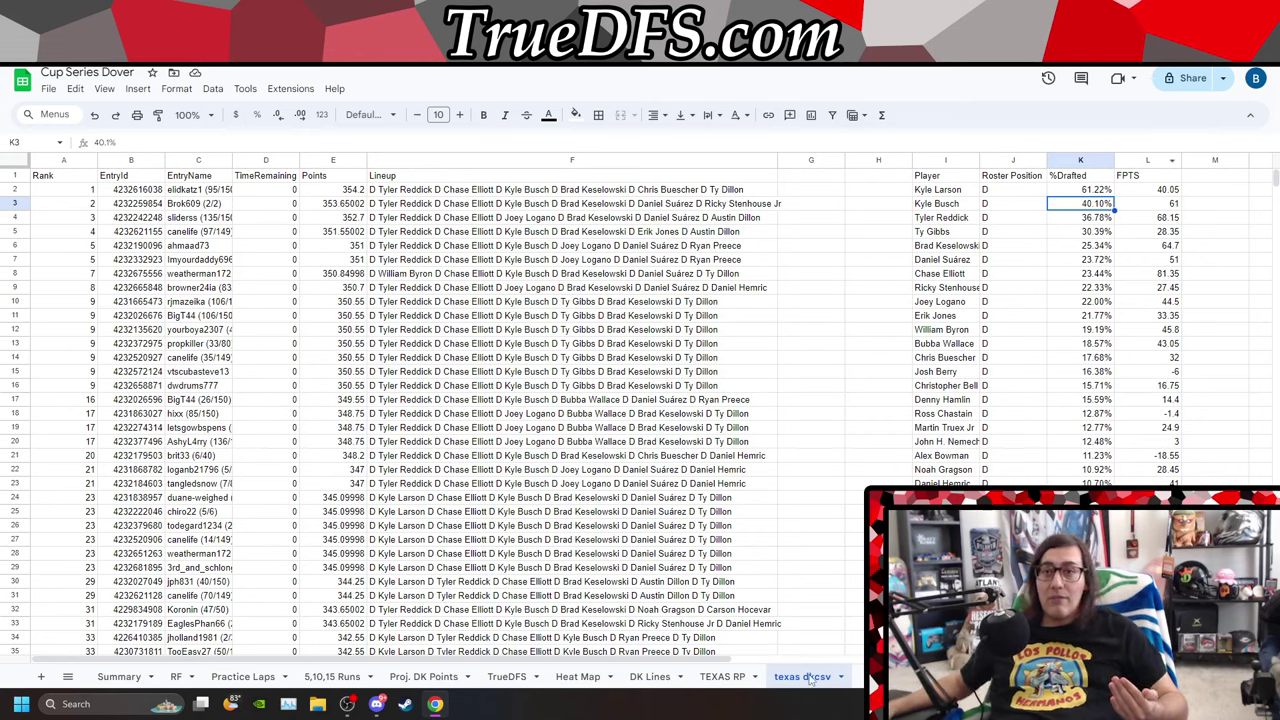
Search the RF sheet for "BYR" to locate William Byron in each race's rankings.
click(176, 679)
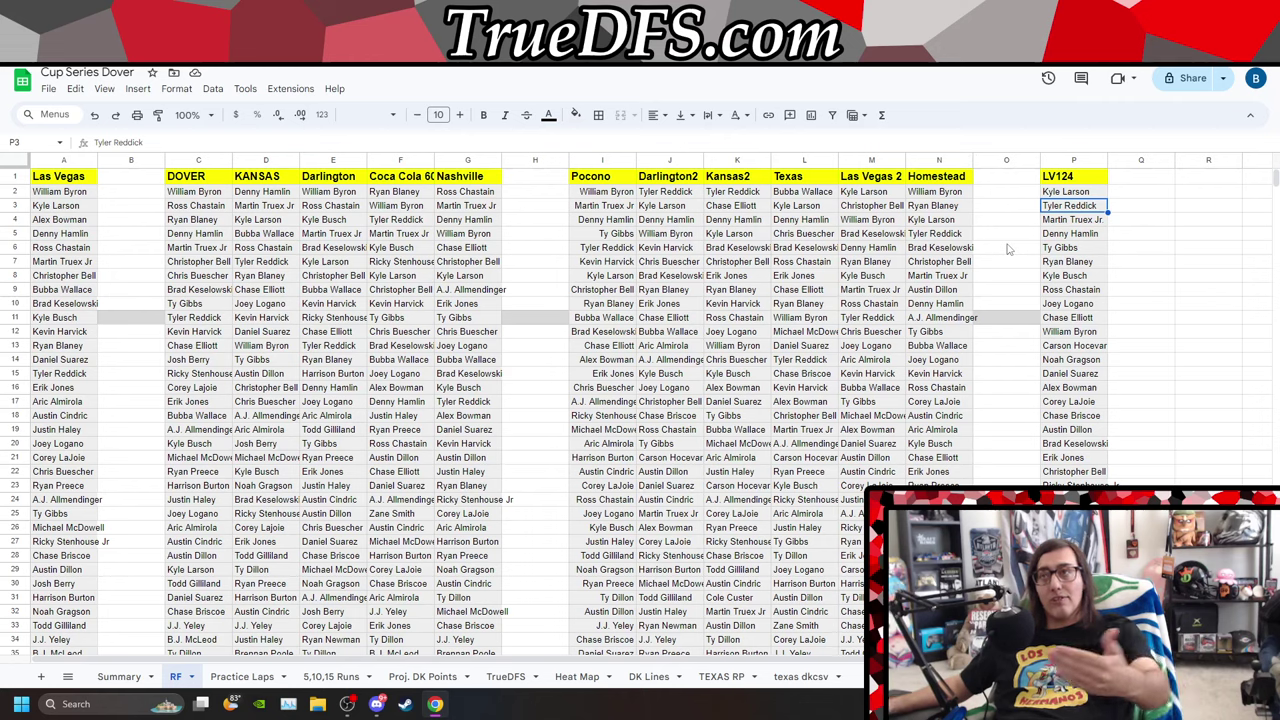
key(ctrl+f)
text(BYR)
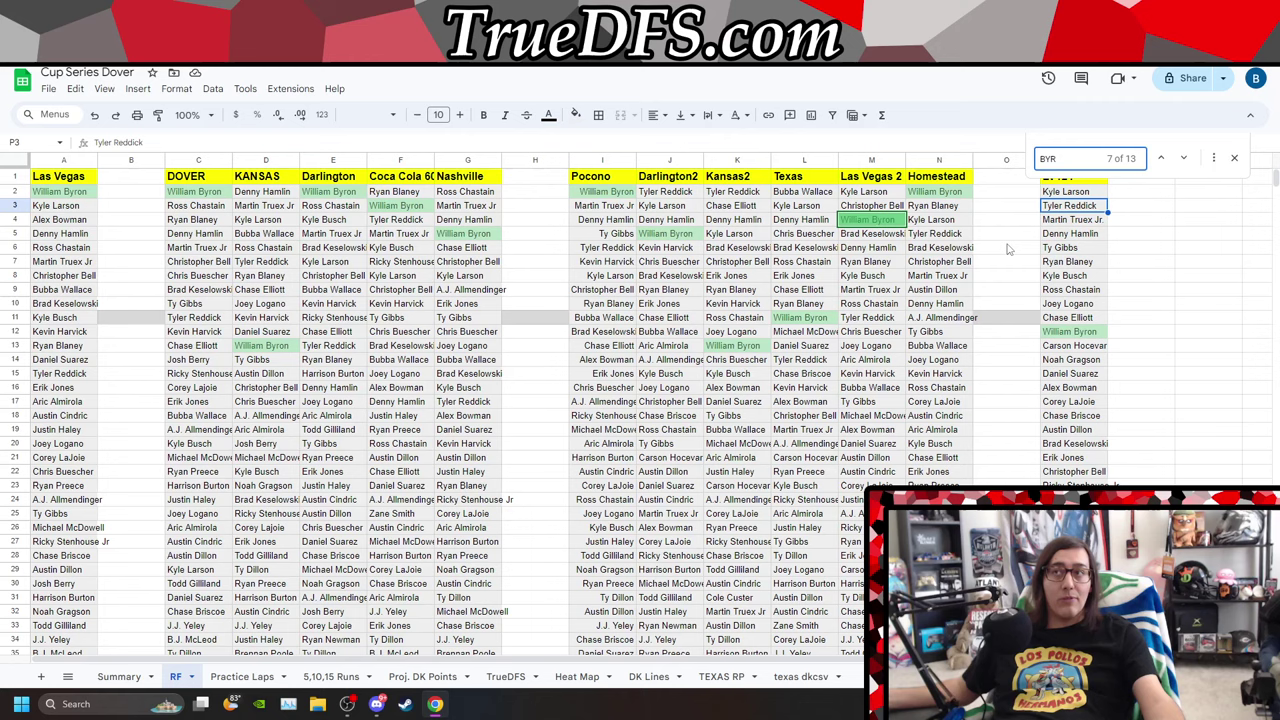
Open the TEXAS RP sheet and follow William Byron's running positions in row 7 through the final recorded laps.
click(721, 676)
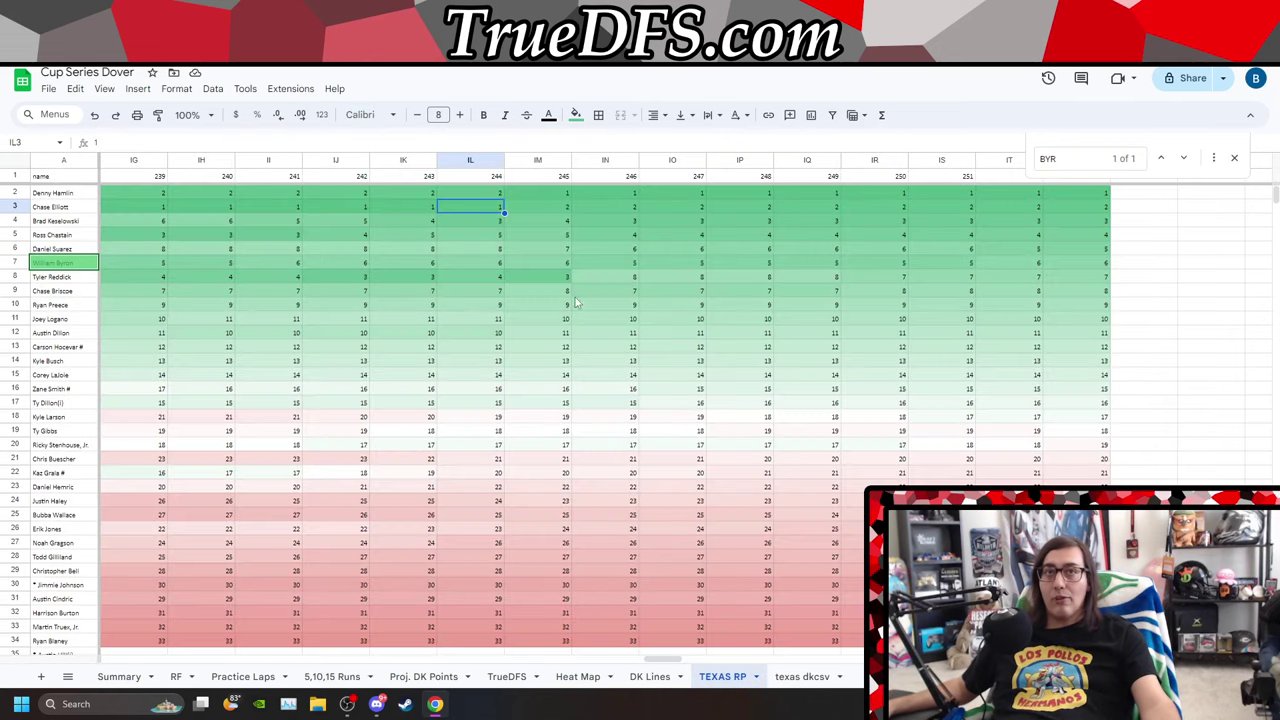
click(940, 263)
key(Right)
key(Right)
key(Right)
key(Right)
key(Right)
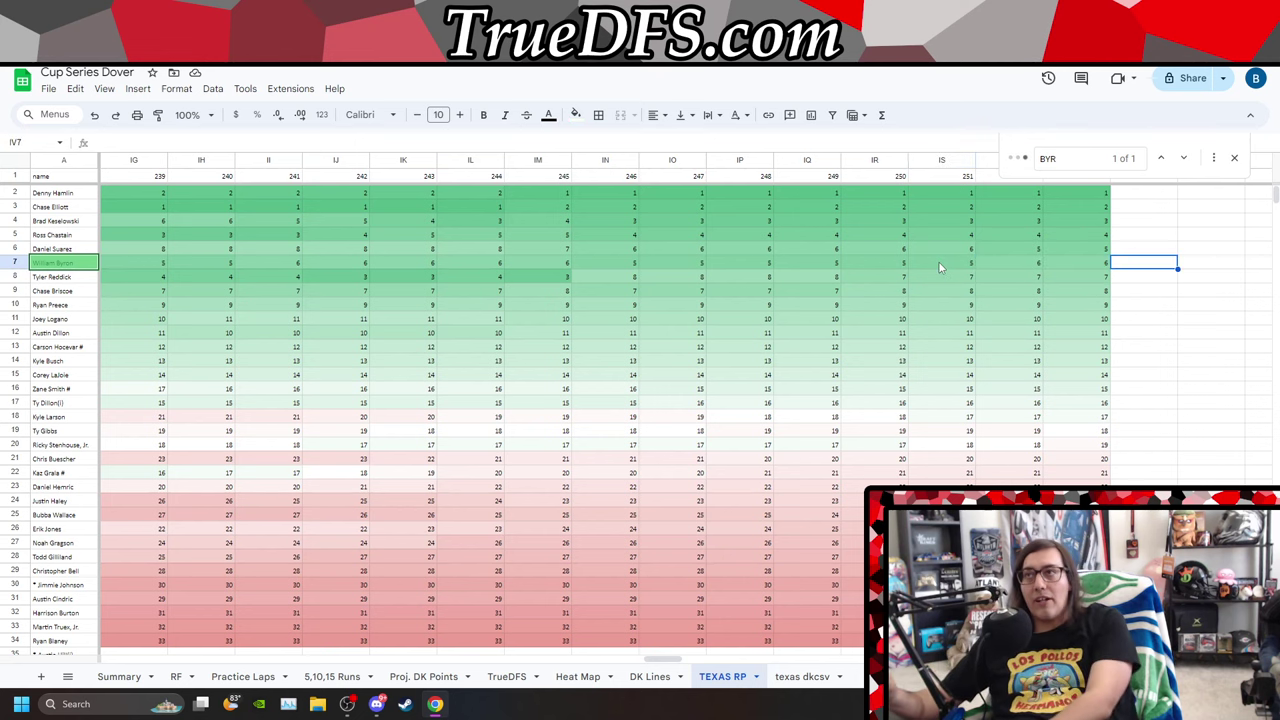
Trace William Byron's running positions in row 7 back through the whole Texas race to the lap 0 column.
key(Left)
key(Left)
key(Left)
key(Left)
key(Left)
key(Left)
key(Left)
key(Left)
key(Left)
key(Left)
key(Left)
key(Left)
key(Left)
key(Left)
key(Left)
key(Left)
key(Left)
key(Left)
key(Left)
key(Left)
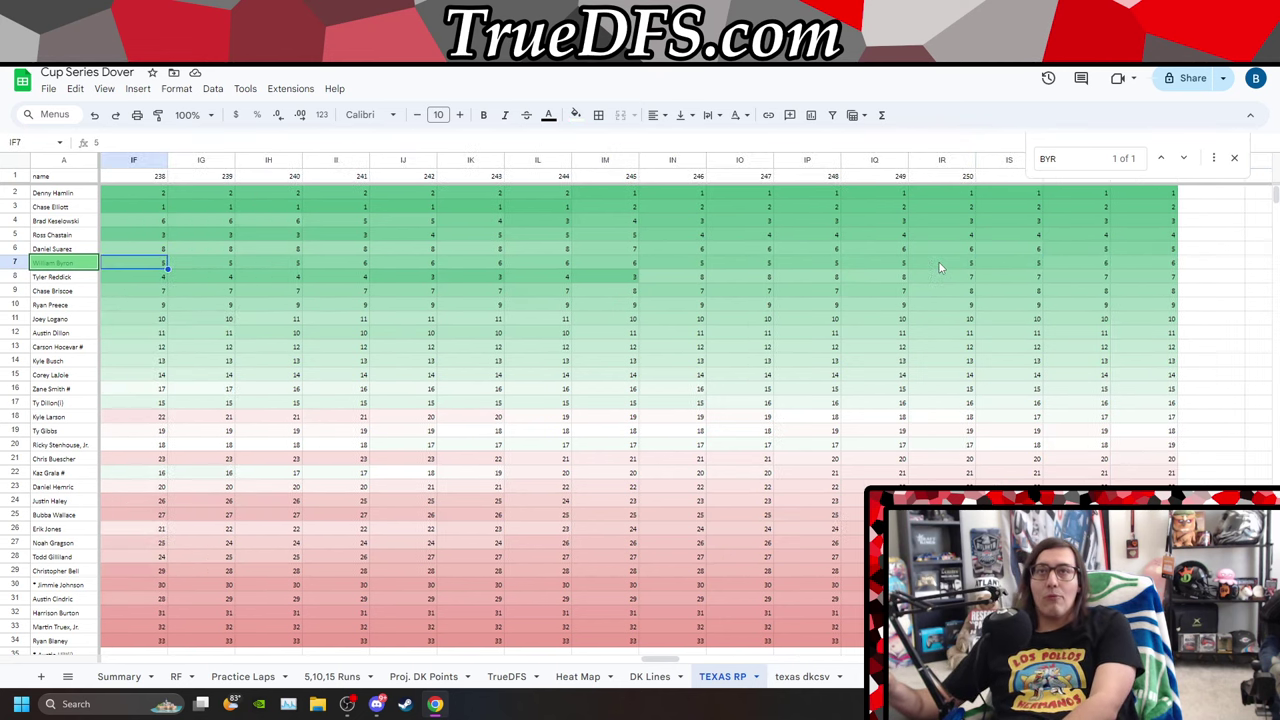
key(Left)
key(Left)
key(Left)
key(Left)
key(Left)
key(Left)
key(Left)
key(Left)
key(Left)
key(Left)
key(Left)
key(Left)
key(Left)
key(Left)
key(Left)
key(Left)
key(Left)
key(Left)
key(Left)
key(Left)
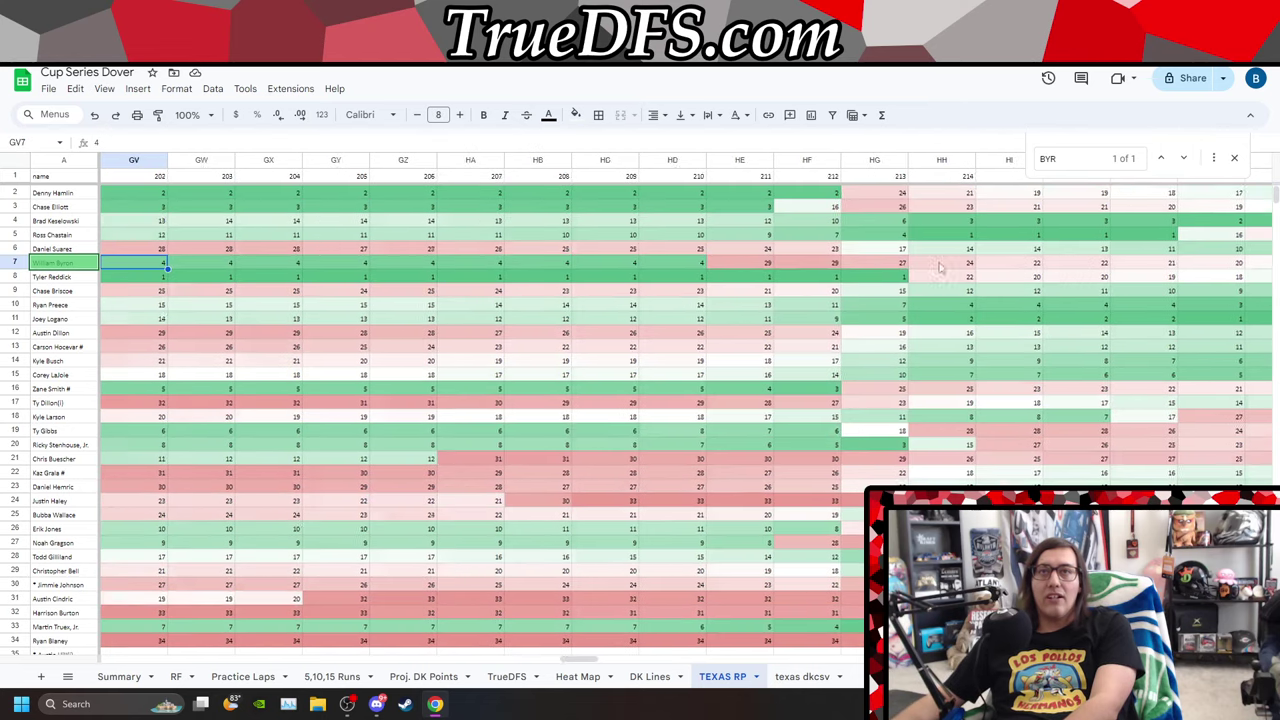
key(Left)
key(Left)
key(Left)
key(Left)
key(Left)
key(Left)
key(Left)
key(Left)
key(Left)
key(Left)
key(Left)
key(Left)
key(Left)
key(Left)
key(Left)
key(Left)
key(Left)
key(Left)
key(Left)
key(Left)
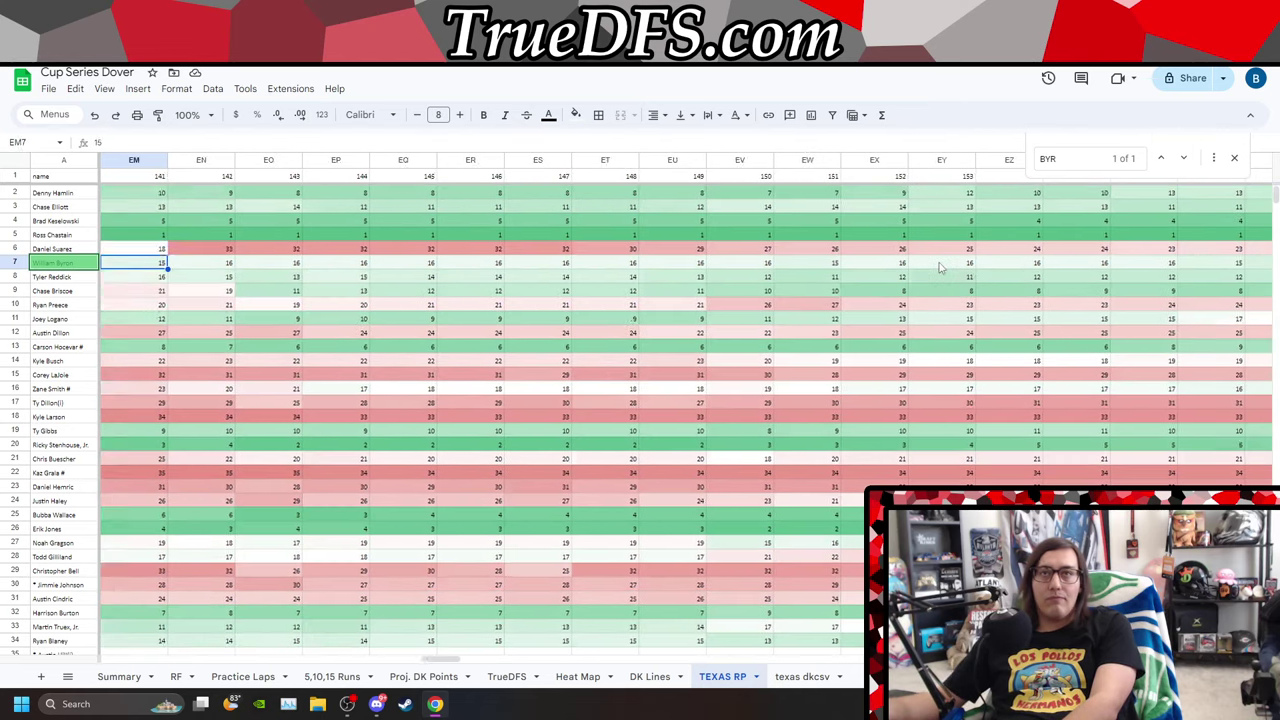
key(Left)
key(Left)
key(Left)
key(Left)
key(Left)
key(Left)
key(Left)
key(Left)
key(Left)
key(Left)
key(Left)
key(Left)
key(Left)
key(Left)
key(Left)
key(Left)
key(Left)
key(Left)
key(Left)
key(Left)
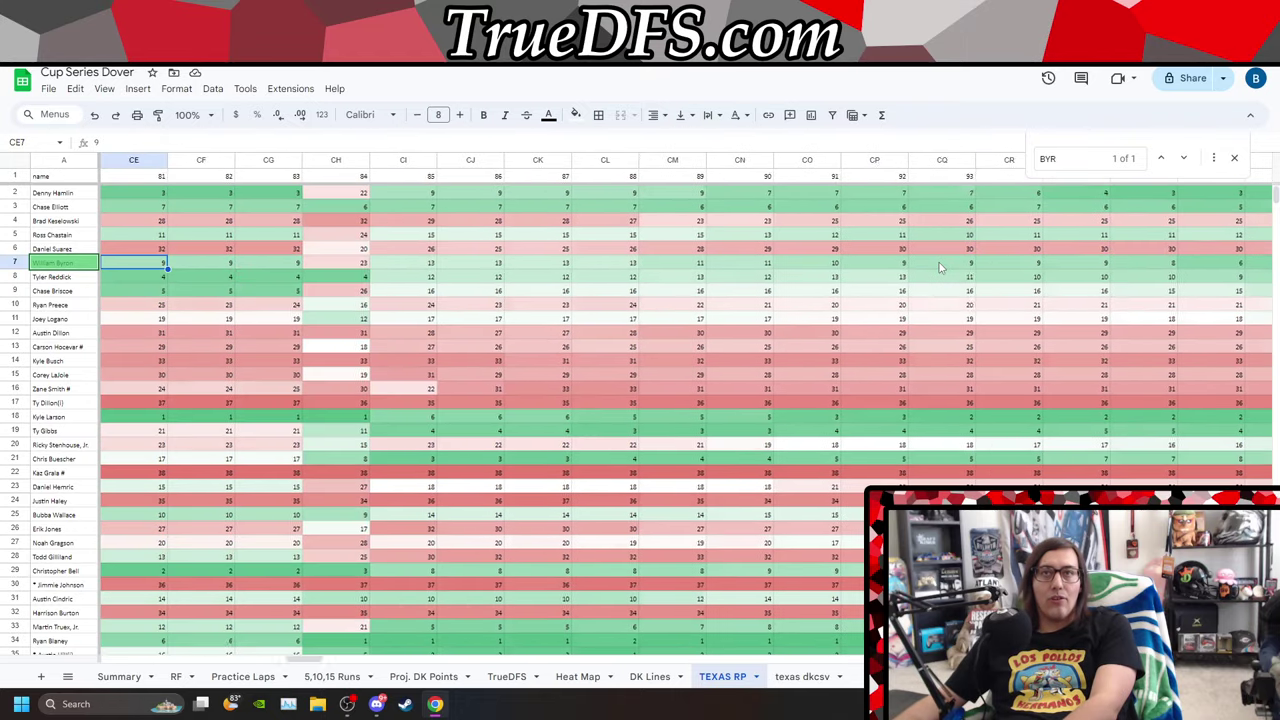
key(Left)
key(Left)
key(Left)
key(Left)
key(Left)
key(Left)
key(Left)
key(Left)
key(Left)
key(Left)
key(Left)
key(Left)
key(Left)
key(Left)
key(Left)
key(Left)
key(Left)
key(Left)
key(Left)
key(Left)
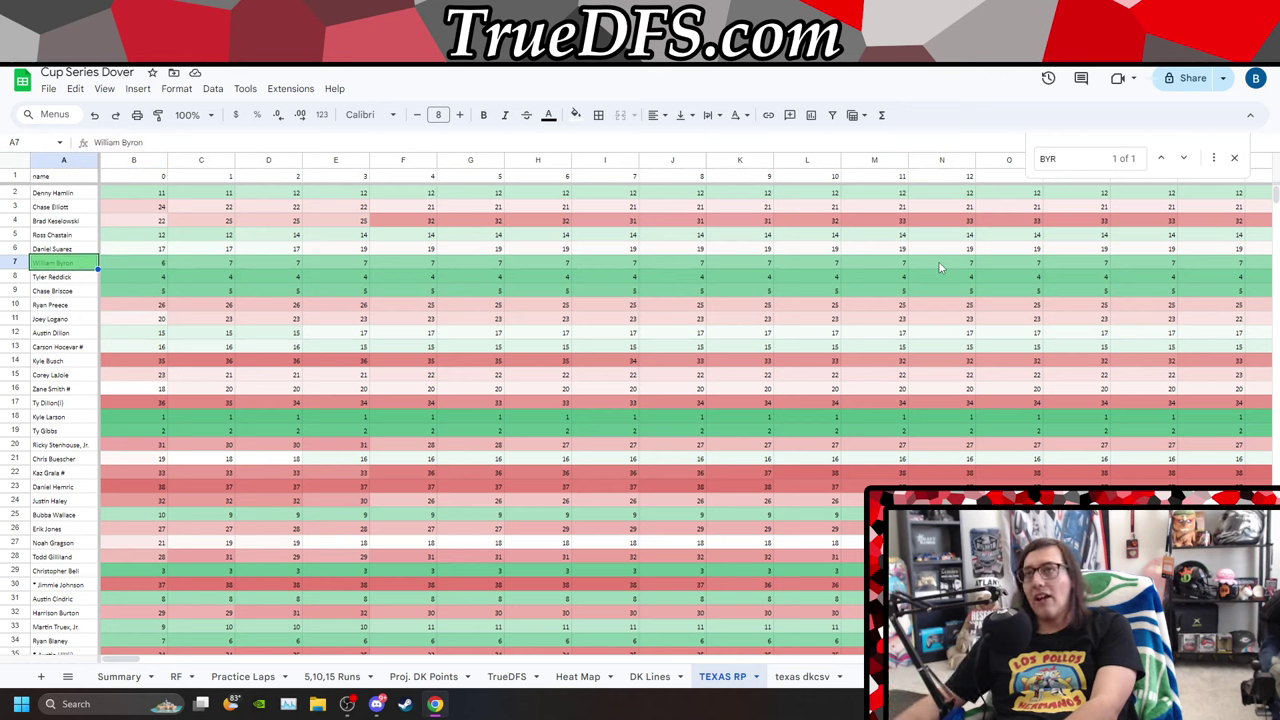
key(Right)
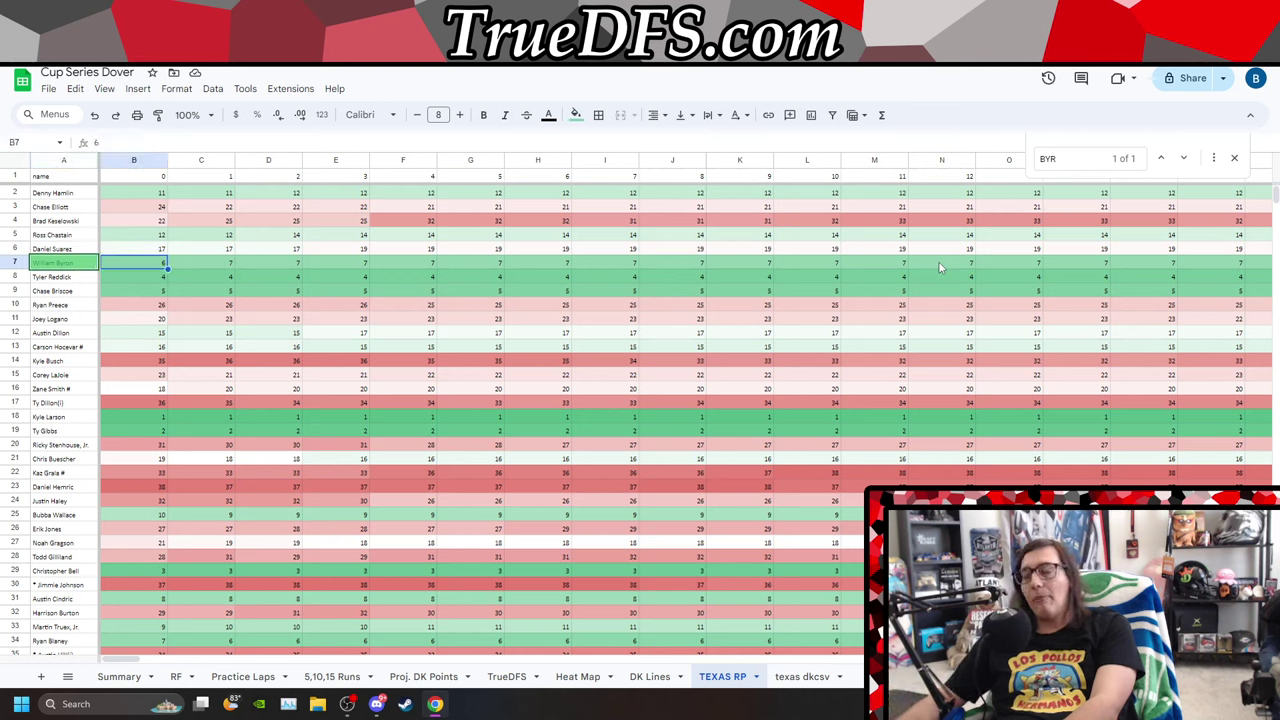
Follow William Byron's running positions in row 7 from lap 0 to lap 41 of the TEXAS RP sheet.
key(Right)
key(Right)
key(Right)
key(Right)
key(Right)
key(Right)
key(Right)
key(Right)
key(Right)
key(Right)
key(Right)
key(Right)
key(Right)
key(Right)
key(Right)
key(Right)
key(Right)
key(Right)
key(Right)
key(Right)
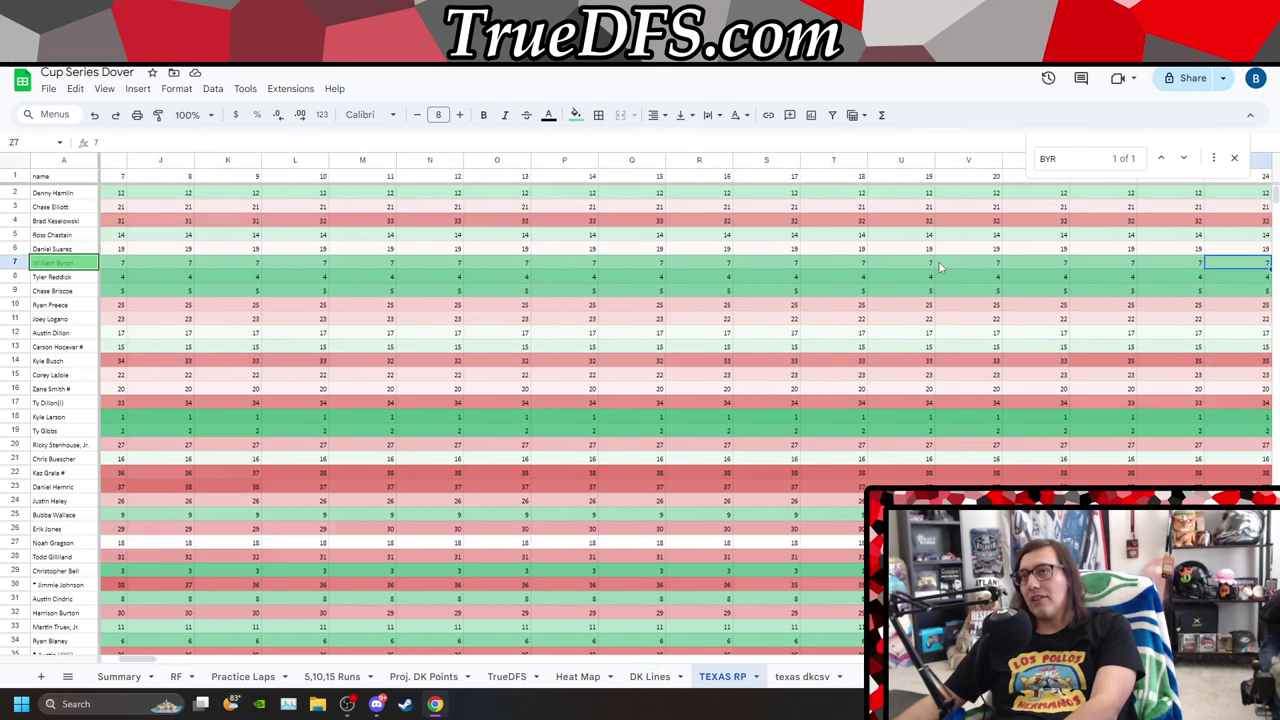
key(Right)
key(Right)
key(Right)
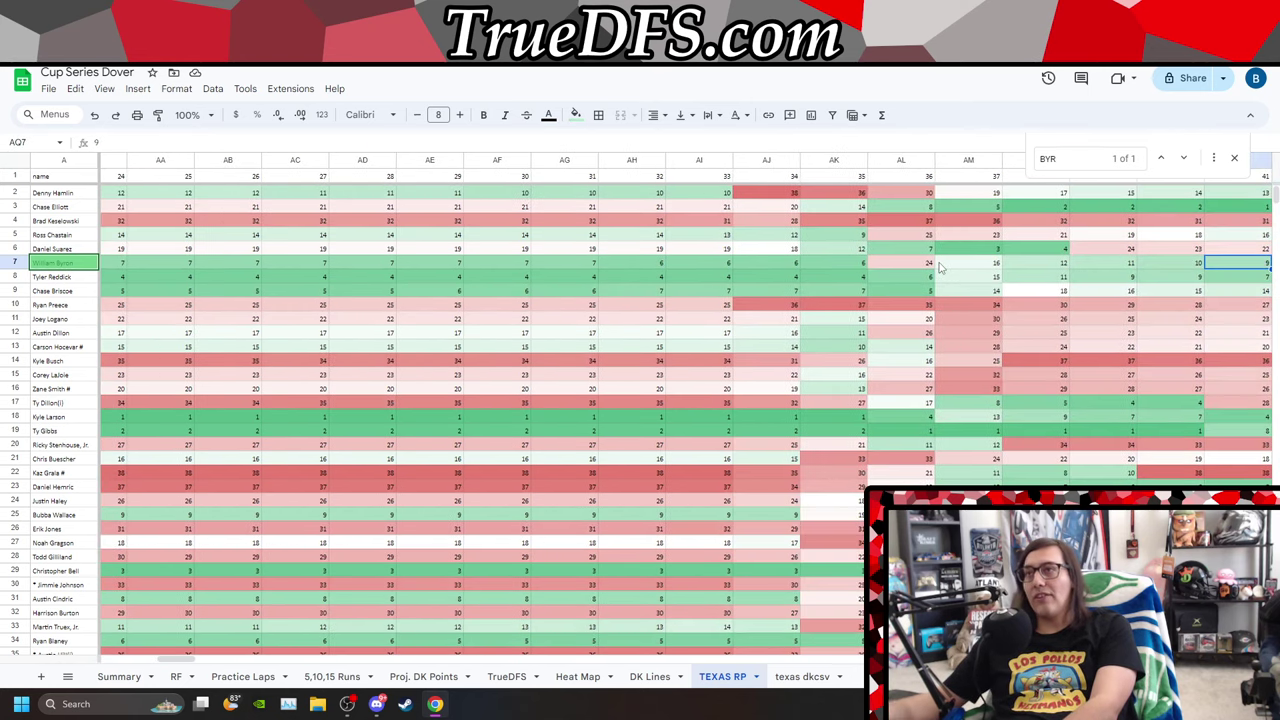
Recheck William Byron's positions just before lap 42, and continue along row 7 through lap 62.
key(Left)
key(Left)
key(Left)
key(Right)
key(Right)
key(Right)
key(Right)
key(Right)
key(Right)
key(Right)
key(Right)
key(Right)
key(Right)
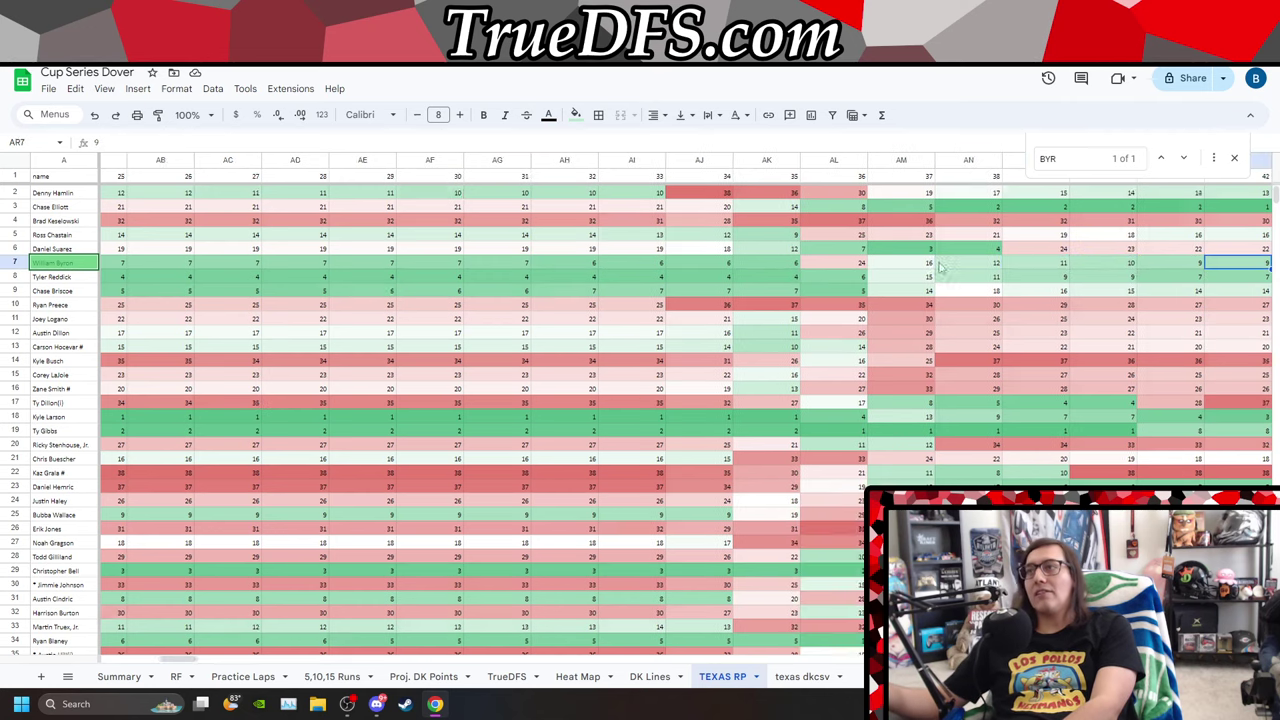
key(Right)
key(Right)
key(Right)
key(Right)
key(Right)
key(Right)
key(Right)
key(Right)
key(Right)
key(Right)
key(Right)
key(Right)
key(Right)
key(Right)
key(Right)
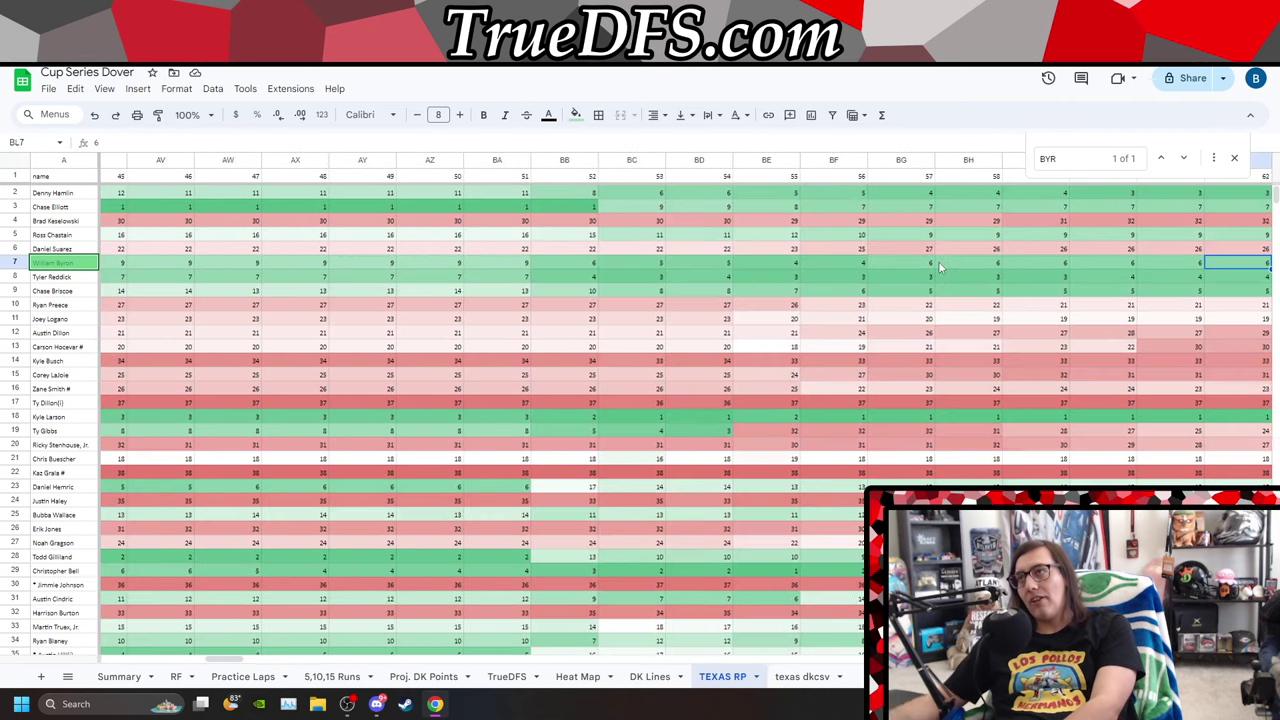
Go back along William Byron's row to examine his running positions around laps 49 to 51.
key(Left)
key(Left)
key(Left)
key(Left)
key(Left)
key(Left)
key(Left)
key(Left)
key(Left)
key(Left)
key(Left)
key(Left)
key(Left)
key(Left)
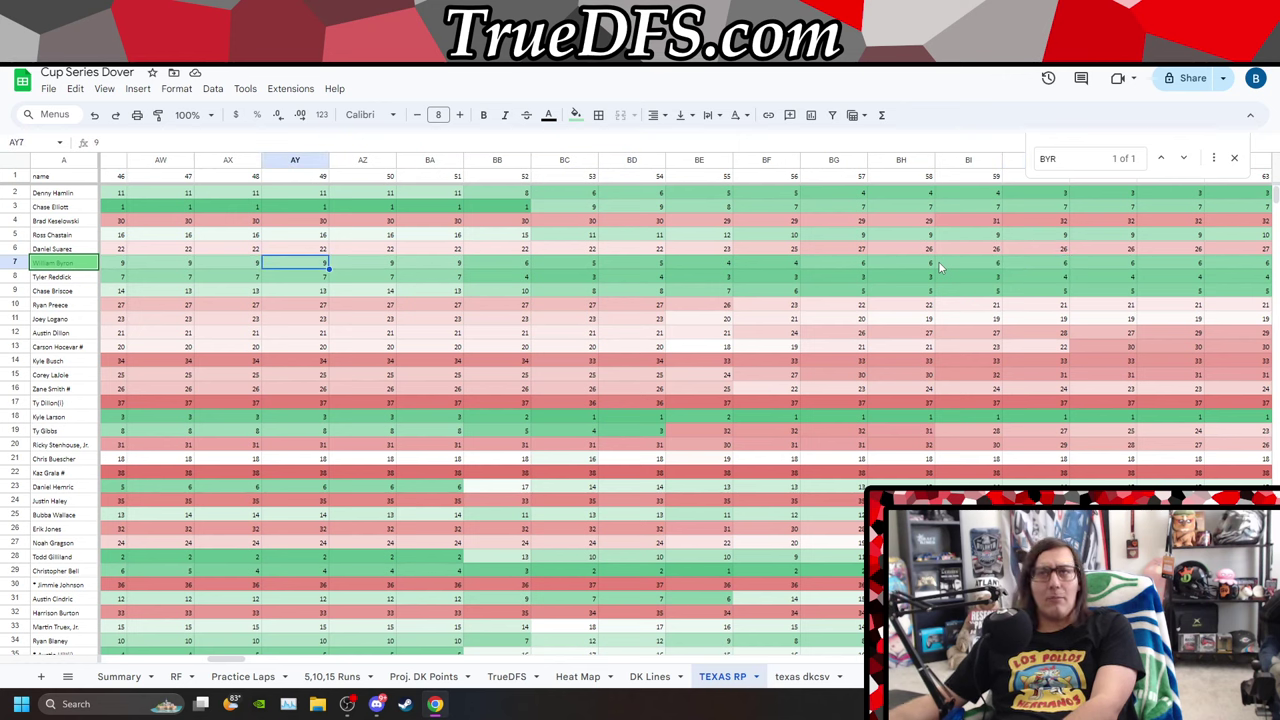
key(Right)
key(Right)
key(Right)
key(Left)
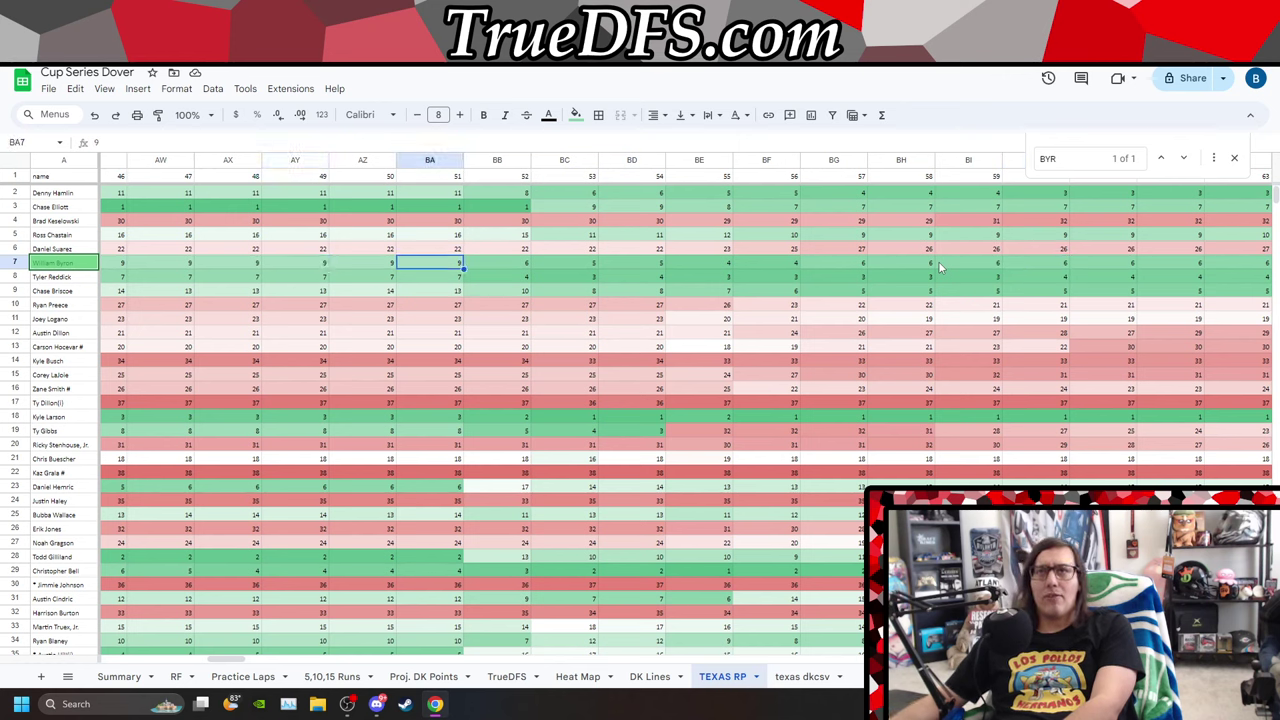
Glance at the caution flag breakdown and the Texas race replay on YouTube, and return to the Cup Series Dover workbook.
key(alt+Tab)
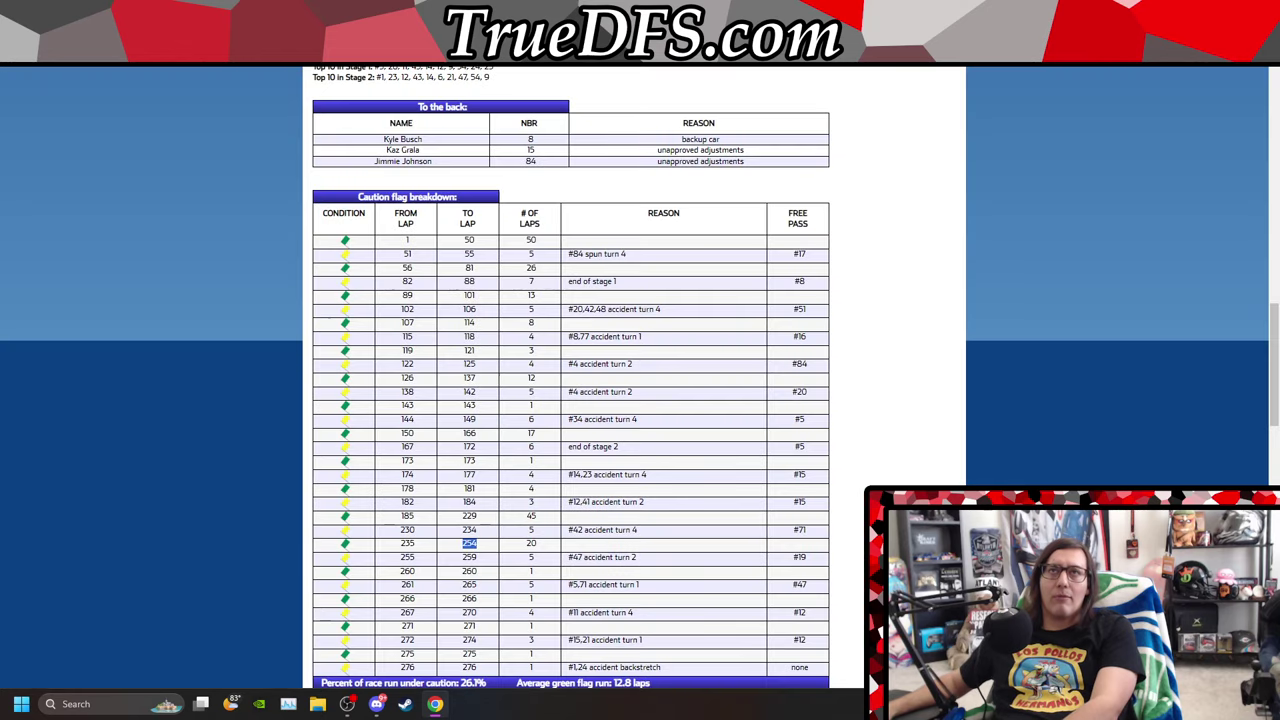
key(super+Down)
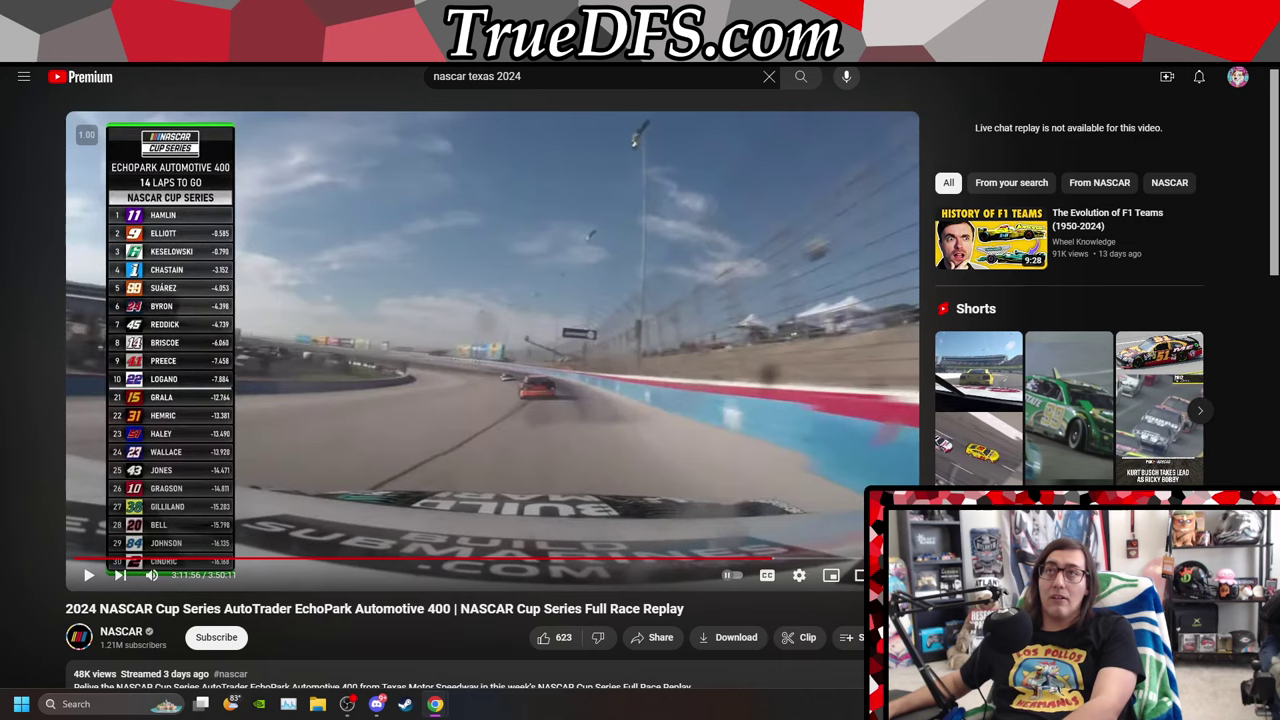
key(alt+Tab)
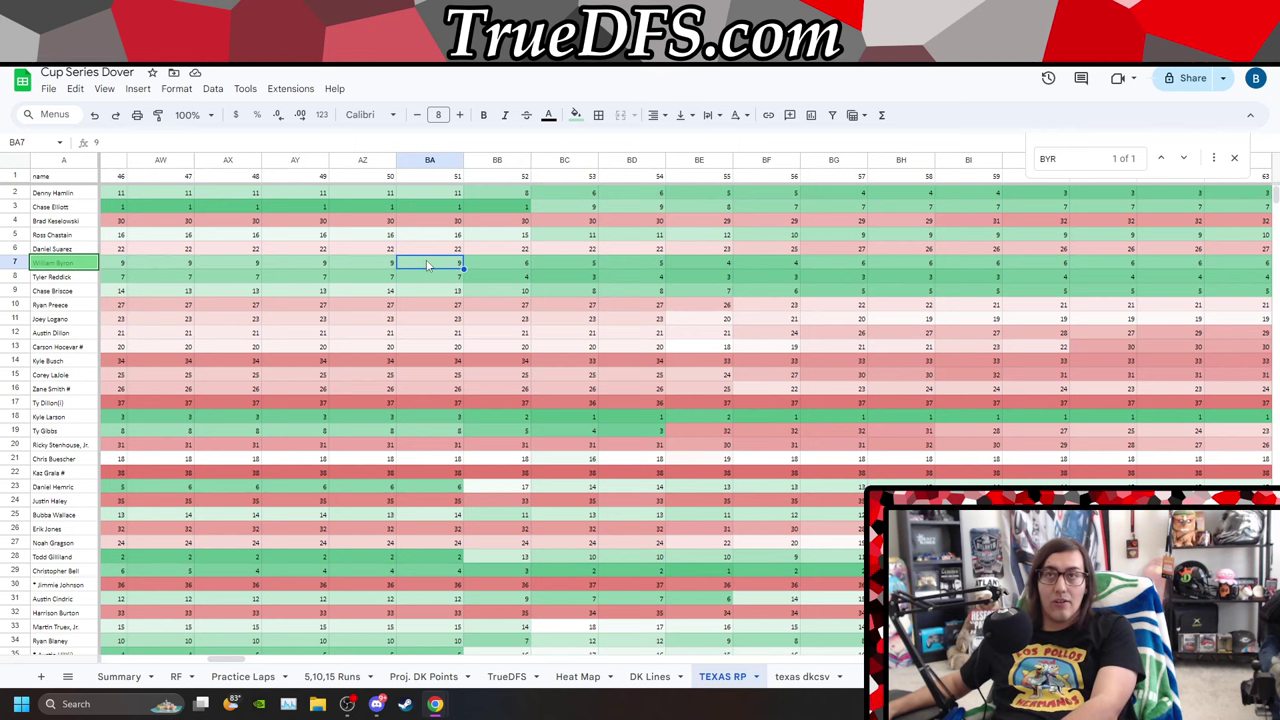
Trace William Byron's running positions in row 7 back from lap 51 to lap 26.
key(Left)
key(Left)
key(Left)
key(Left)
key(Left)
key(Left)
key(Left)
key(Left)
key(Left)
key(Left)
key(Left)
key(Left)
key(Left)
key(Left)
key(Left)
key(Left)
key(Left)
key(Left)
key(Left)
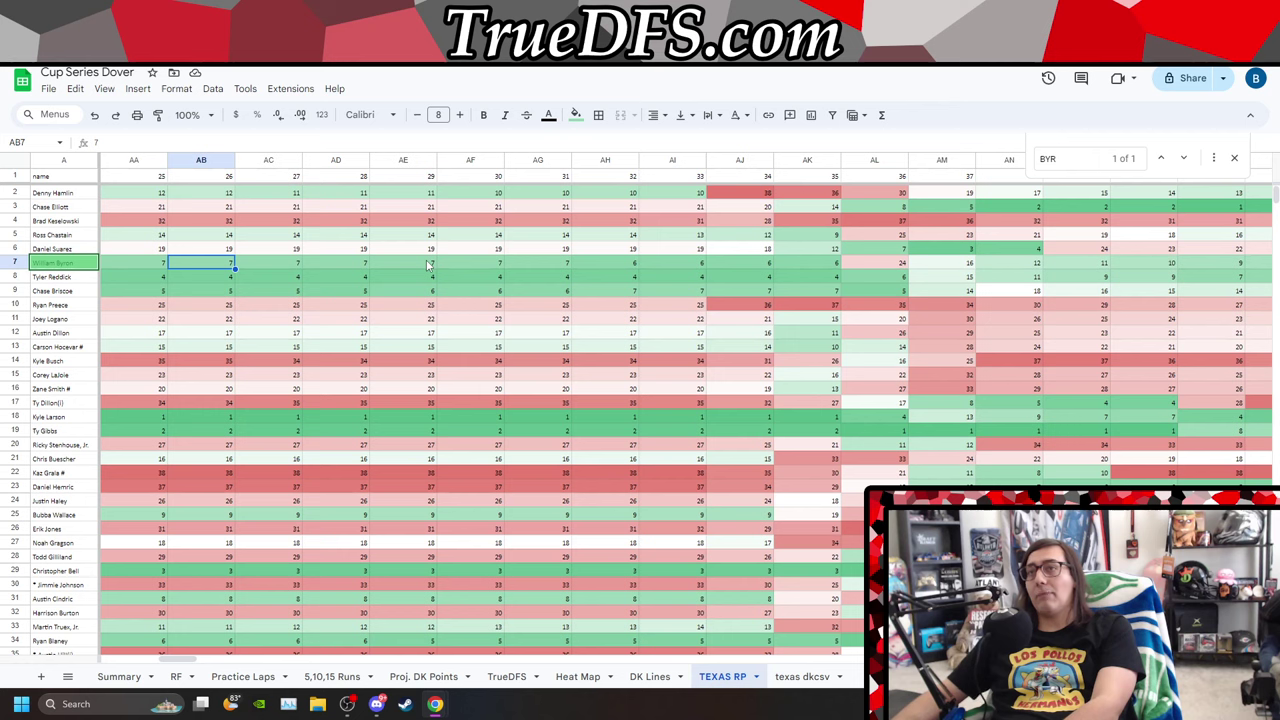
Examine how William Byron's running position changes between laps 26 and 43, returning to lap 39.
key(Right)
key(Right)
key(Right)
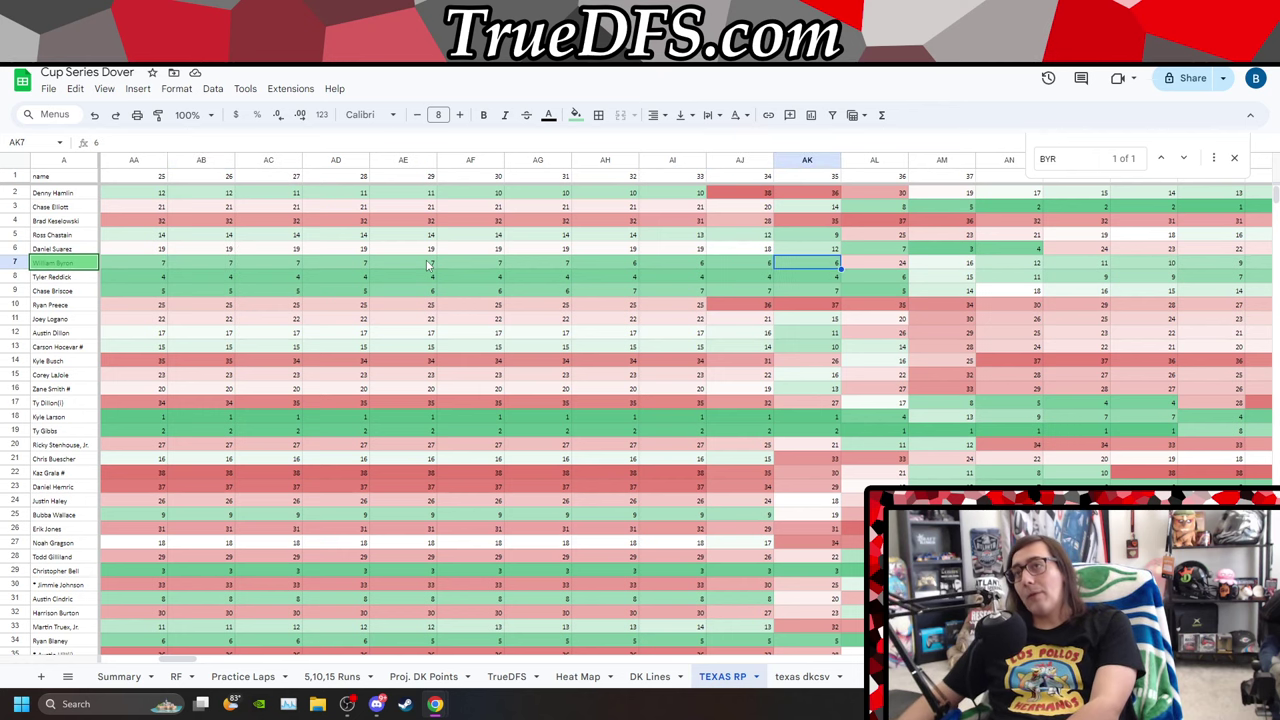
key(Right)
key(Right)
key(Right)
key(Right)
key(Right)
key(Right)
key(Right)
key(Right)
key(Right)
key(Right)
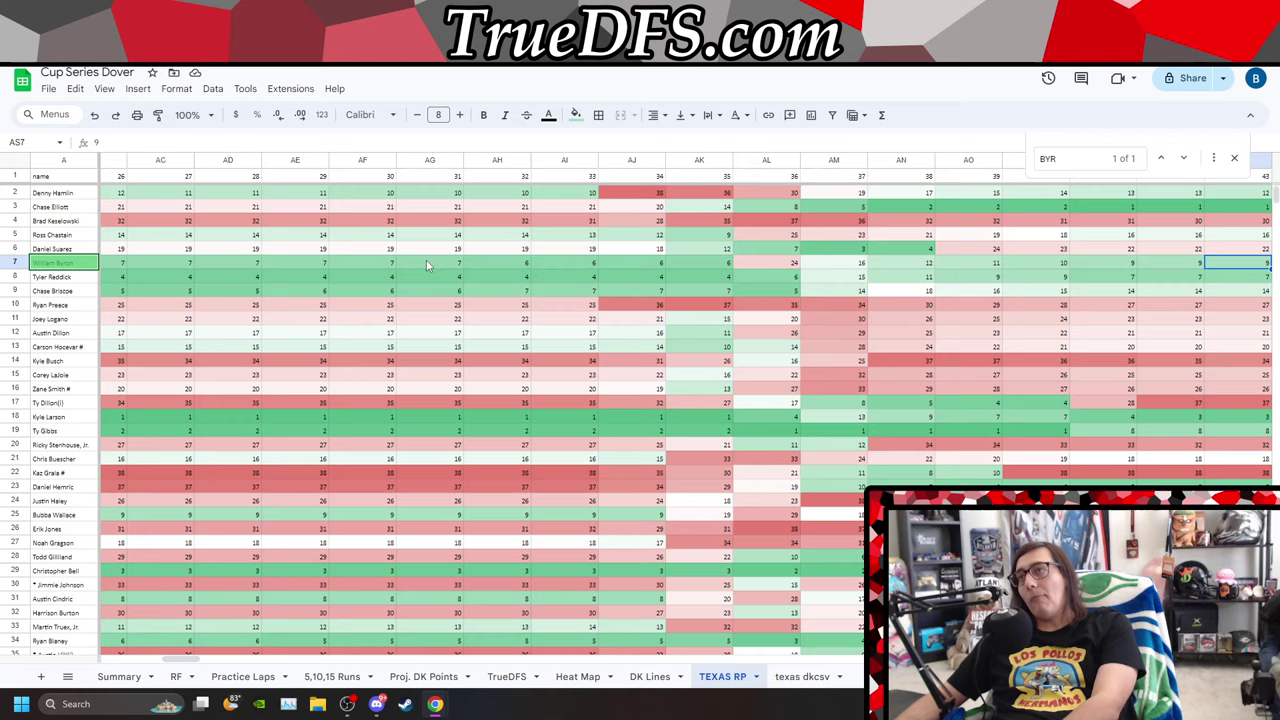
key(Left)
key(Left)
key(Left)
key(Left)
key(Left)
key(Left)
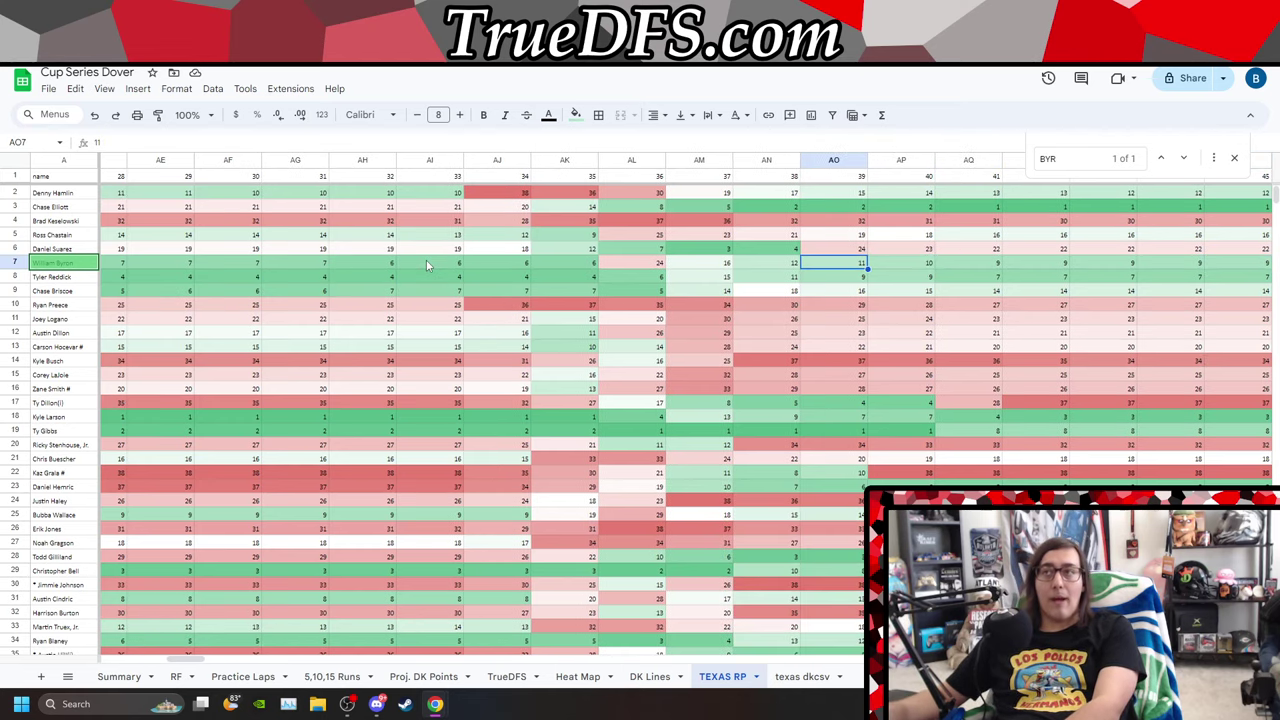
Follow William Byron's positions from lap 39 to lap 55, comparing lap 51 with the laps right after it.
key(Right)
key(Right)
key(Right)
key(Right)
key(Right)
key(Right)
key(Right)
key(Right)
key(Right)
key(Right)
key(Right)
key(Right)
key(Right)
key(Right)
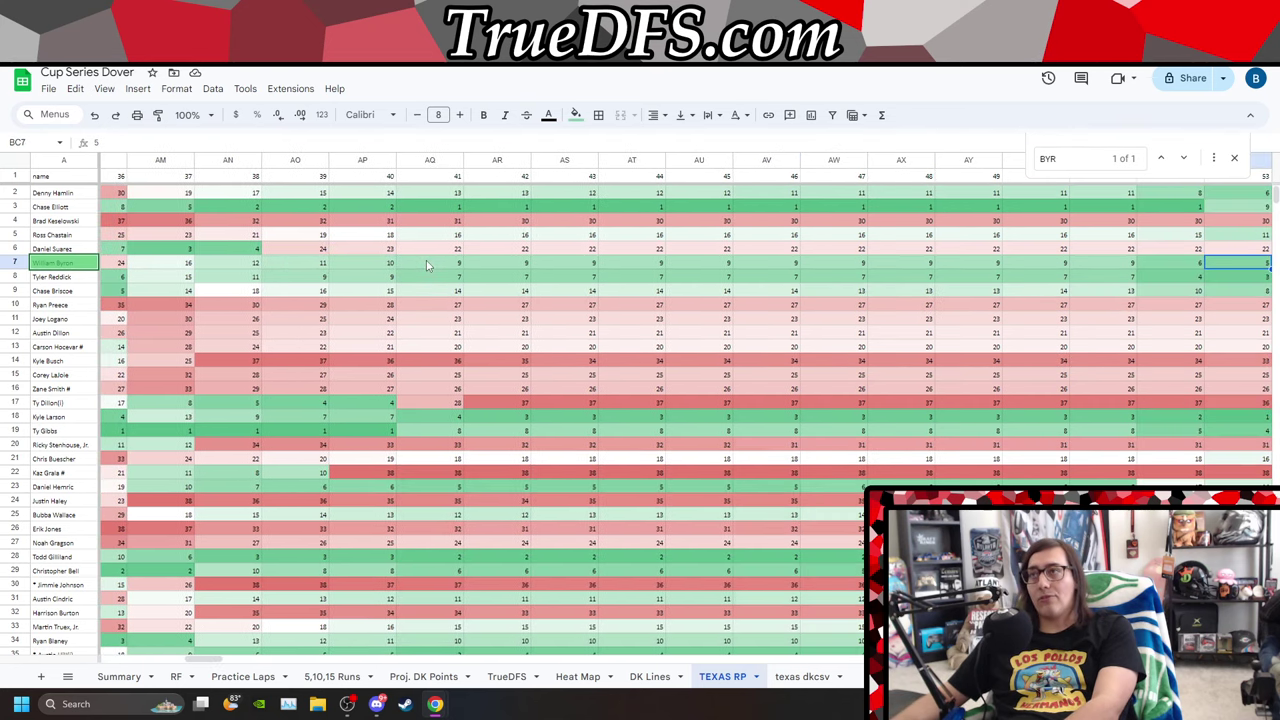
key(Right)
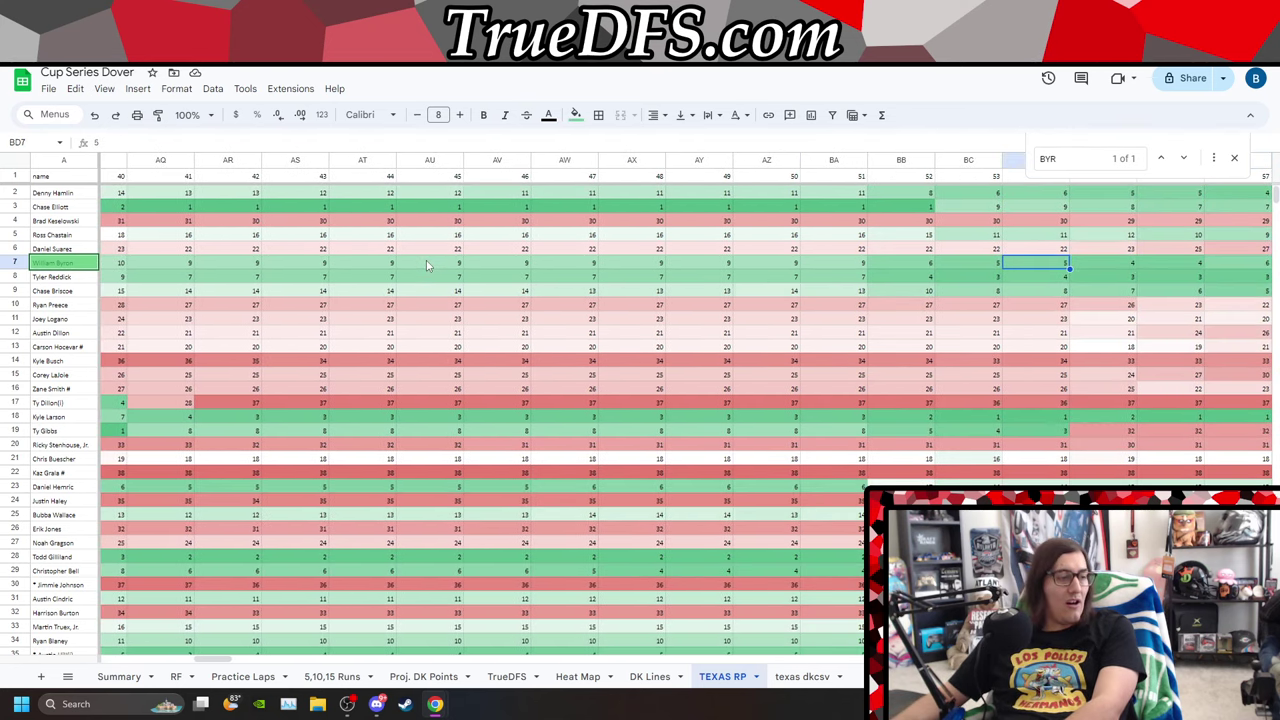
key(Left)
key(Left)
key(Left)
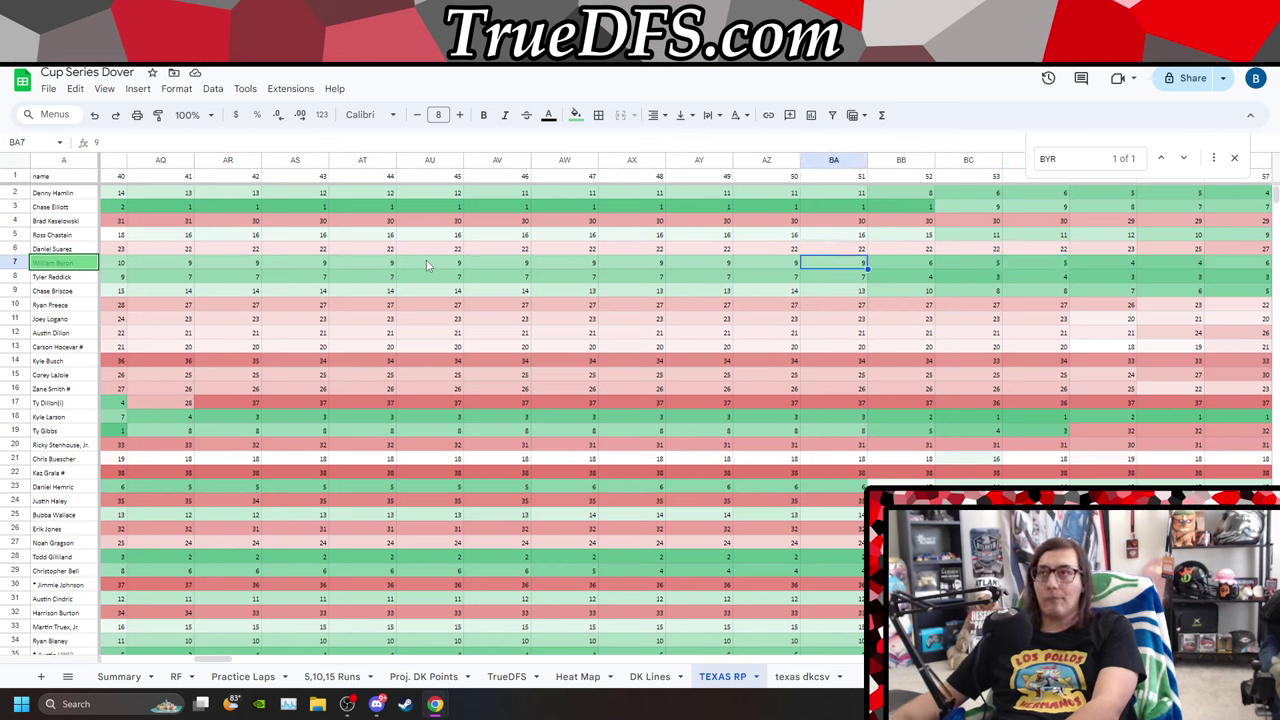
key(Right)
key(Right)
key(Right)
key(Right)
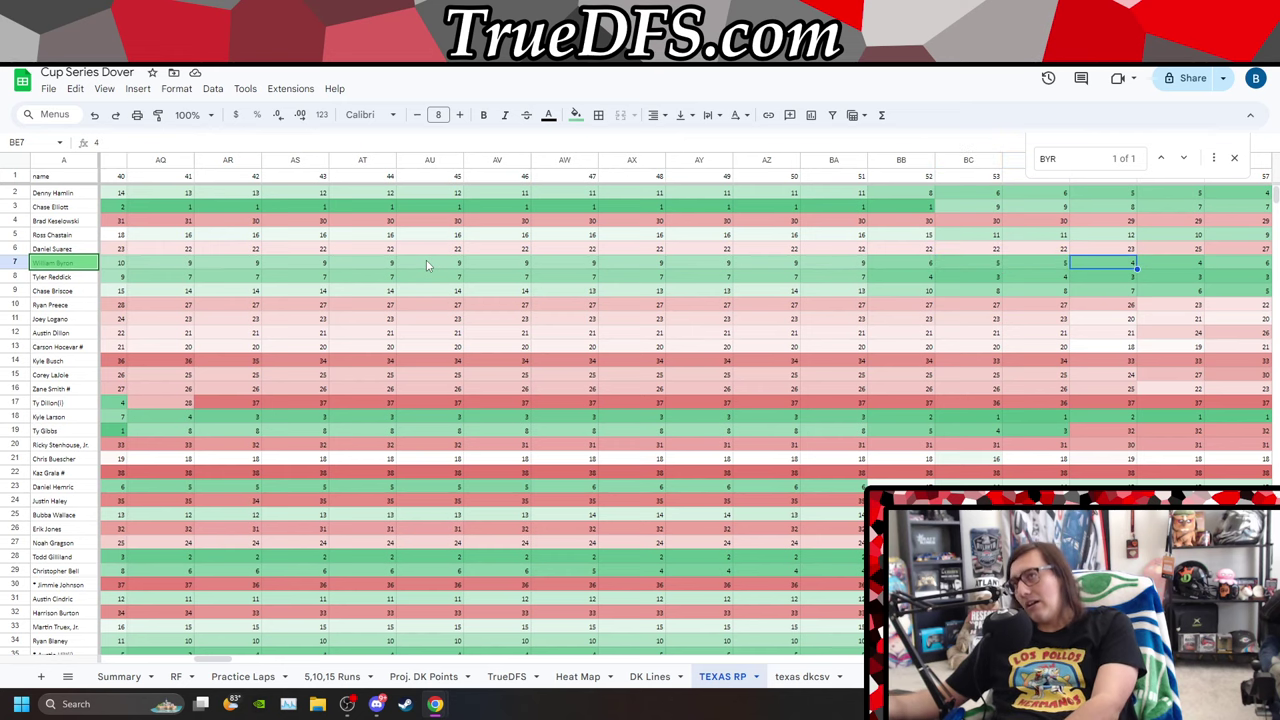
Continue along William Byron's row to review his running positions from lap 55 through lap 79.
key(Right)
key(Right)
key(Right)
key(Right)
key(Right)
key(Right)
key(Right)
key(Right)
key(Right)
key(Right)
key(Right)
key(Right)
key(Right)
key(Right)
key(Right)
key(Right)
key(Right)
key(Right)
key(Right)
key(Right)
key(Right)
key(Right)
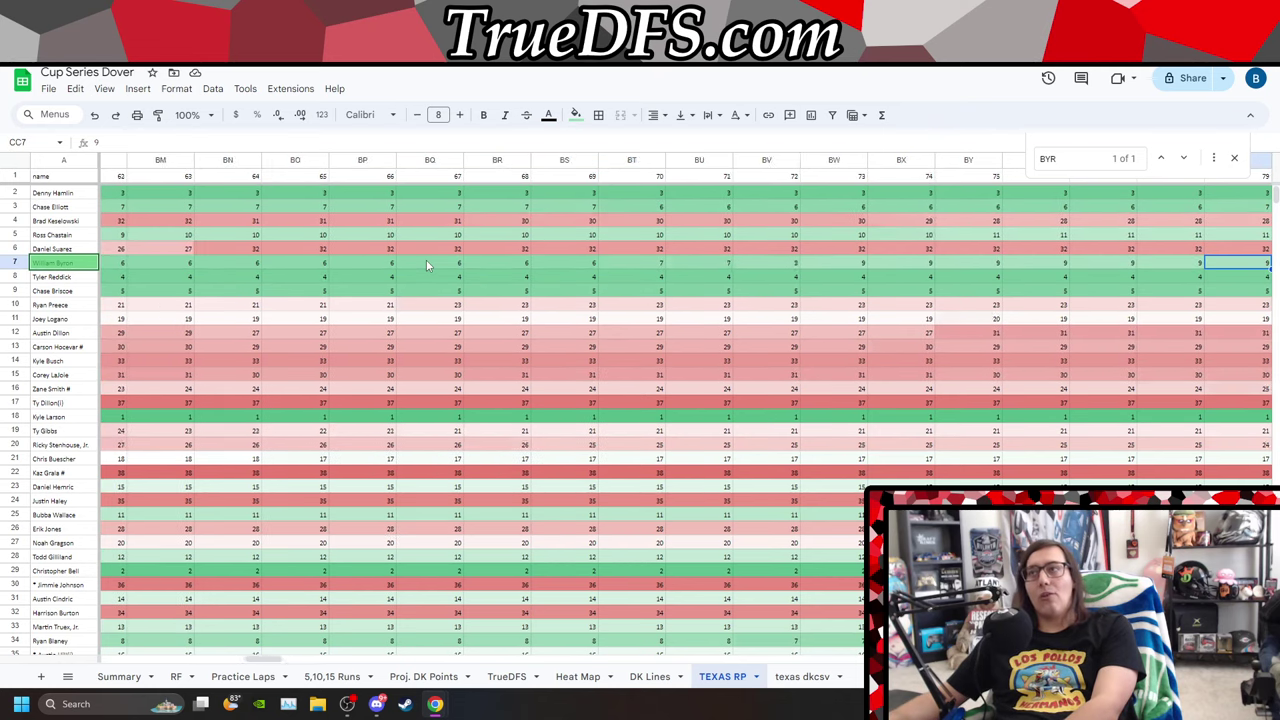
Follow William Byron's running positions from lap 79 to lap 87.
key(Right)
key(Right)
key(Right)
key(Right)
key(Right)
key(Right)
key(Right)
key(Right)
key(Right)
key(Right)
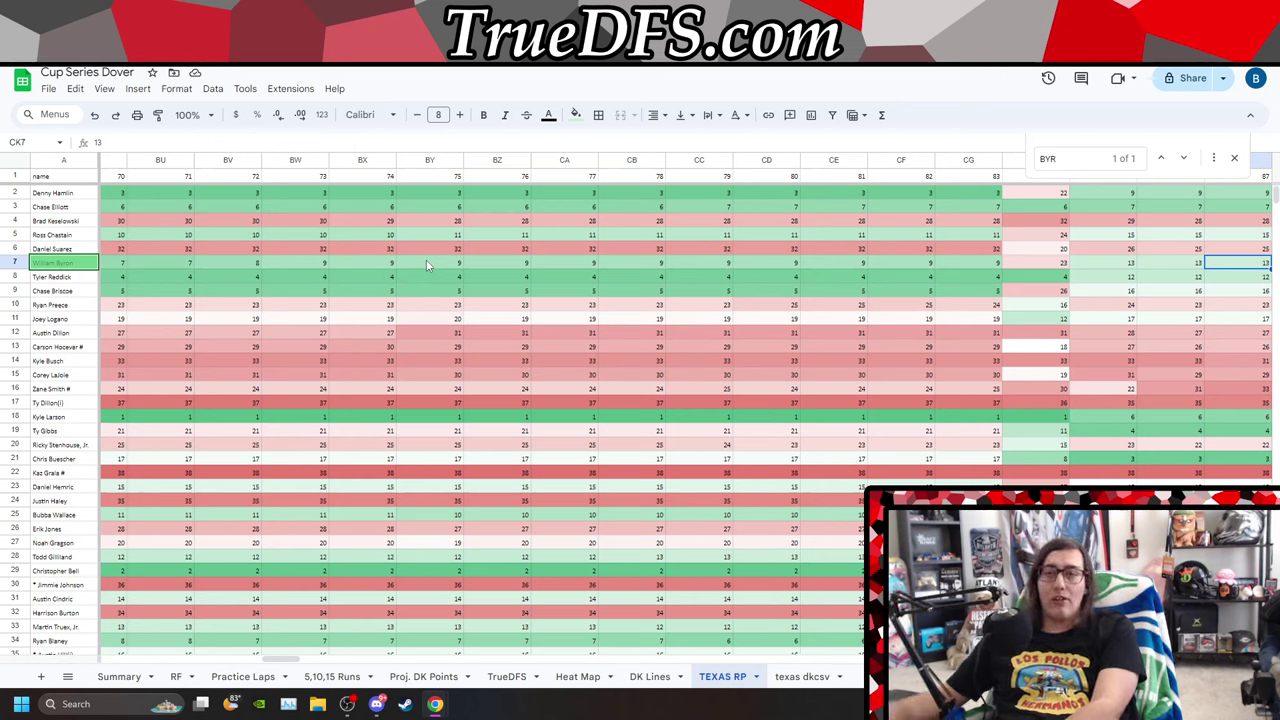
Check the RF sheet briefly, return to TEXAS RP and review William Byron's running positions from lap 86 to lap 103.
click(176, 676)
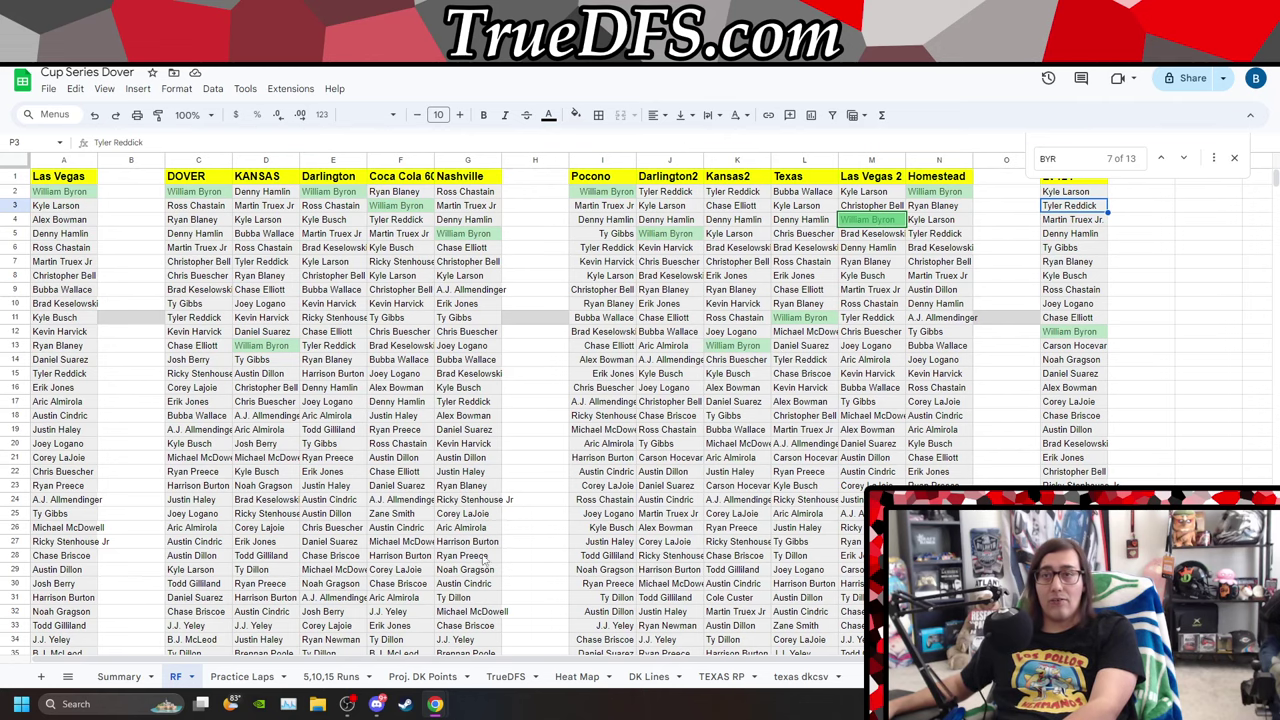
click(720, 677)
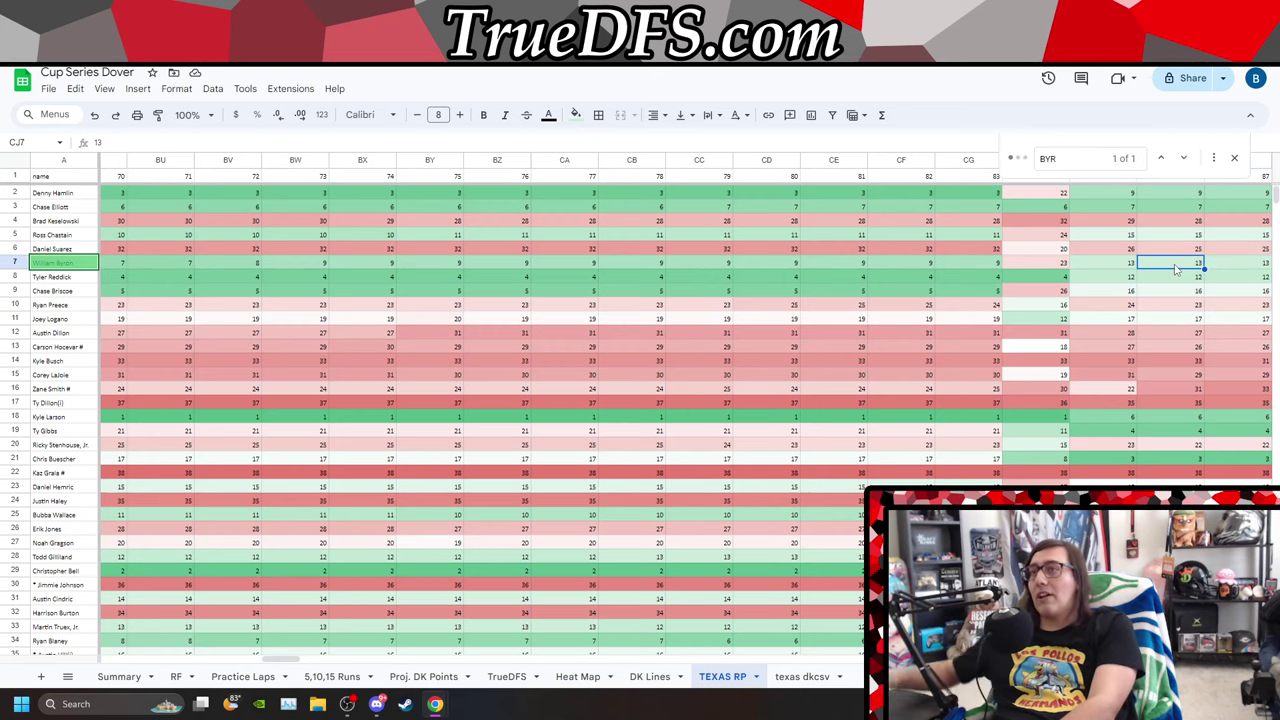
key(Right)
key(Right)
key(Right)
key(Right)
key(Right)
key(Right)
key(Right)
key(Right)
key(Right)
key(Right)
key(Right)
key(Right)
key(Right)
key(Right)
key(Right)
key(Right)
key(Right)
key(Right)
key(Right)
key(Right)
key(Right)
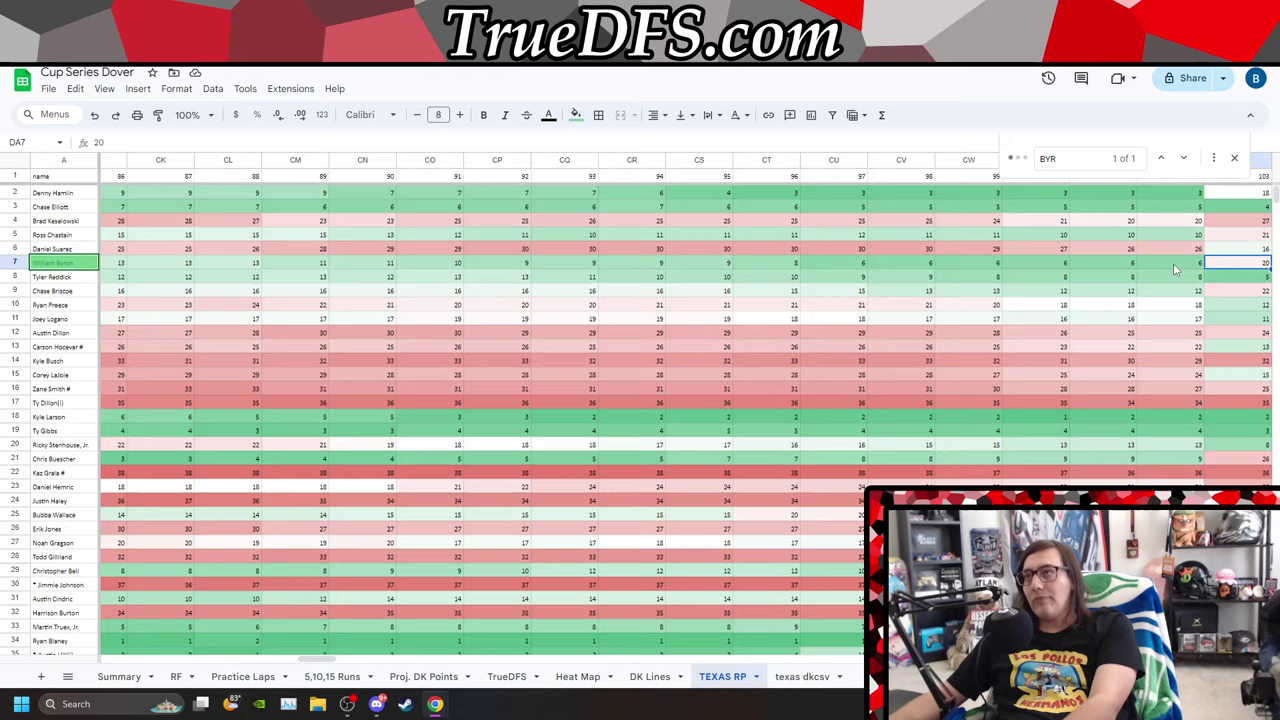
Review William Byron's lap-by-lap running positions from lap 103 through lap 125.
key(Right)
key(Right)
key(Right)
key(Right)
key(Right)
key(Right)
key(Right)
key(Right)
key(Right)
key(Right)
key(Right)
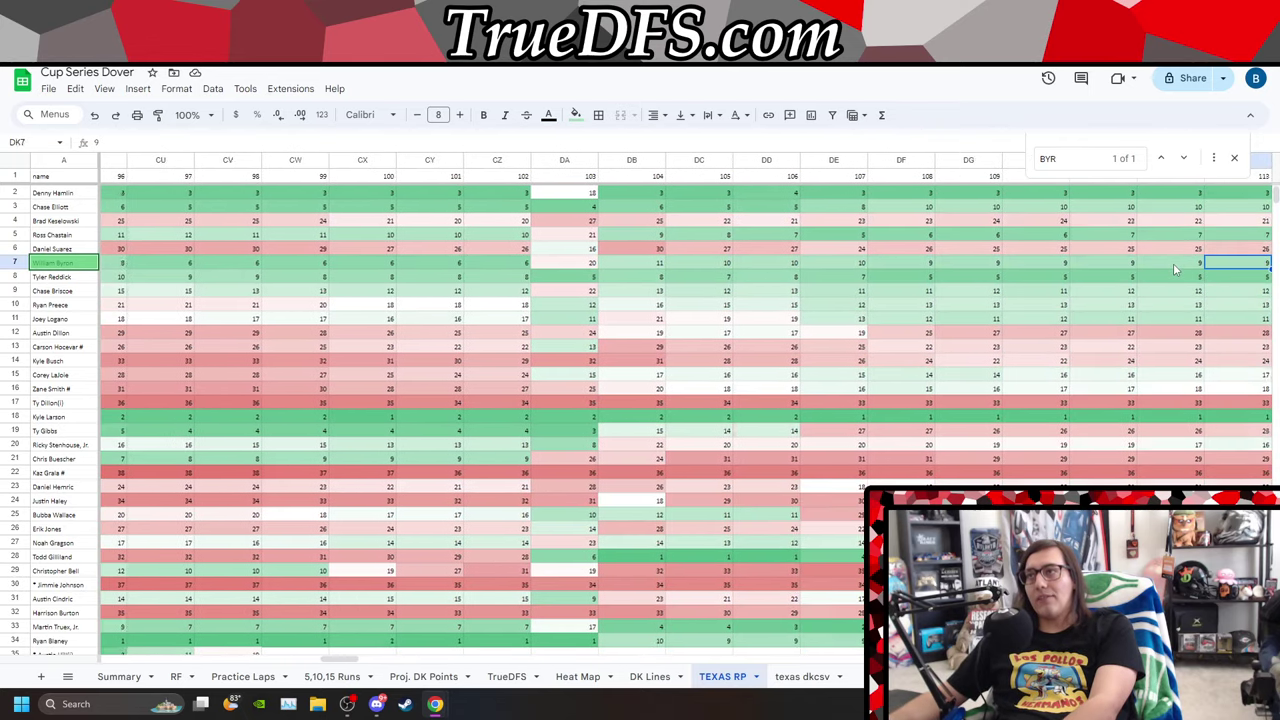
key(Right)
key(Right)
key(Right)
key(Right)
key(Right)
key(Right)
key(Right)
key(Right)
key(Right)
key(Right)
key(Right)
key(Right)
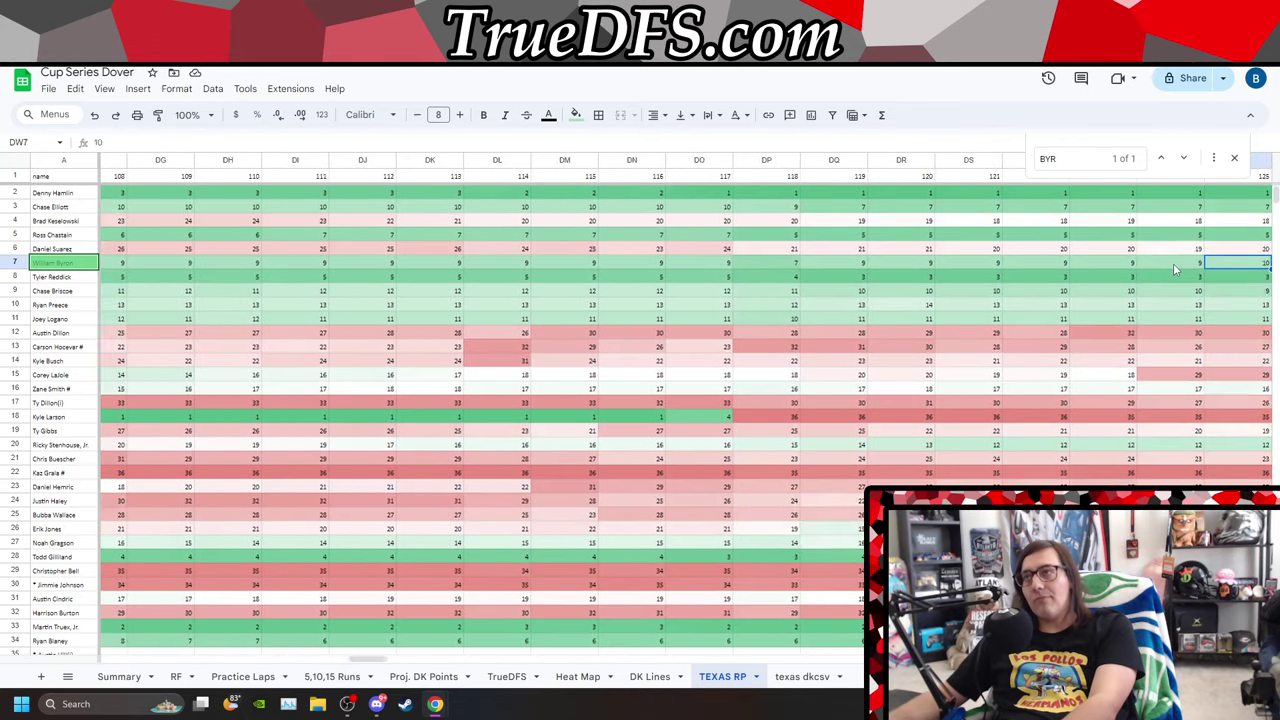
Continue along William Byron's row from lap 125 to lap 148, examining where his position changes.
key(Right)
key(Right)
key(Right)
key(Right)
key(Right)
key(Right)
key(Right)
key(Right)
key(Right)
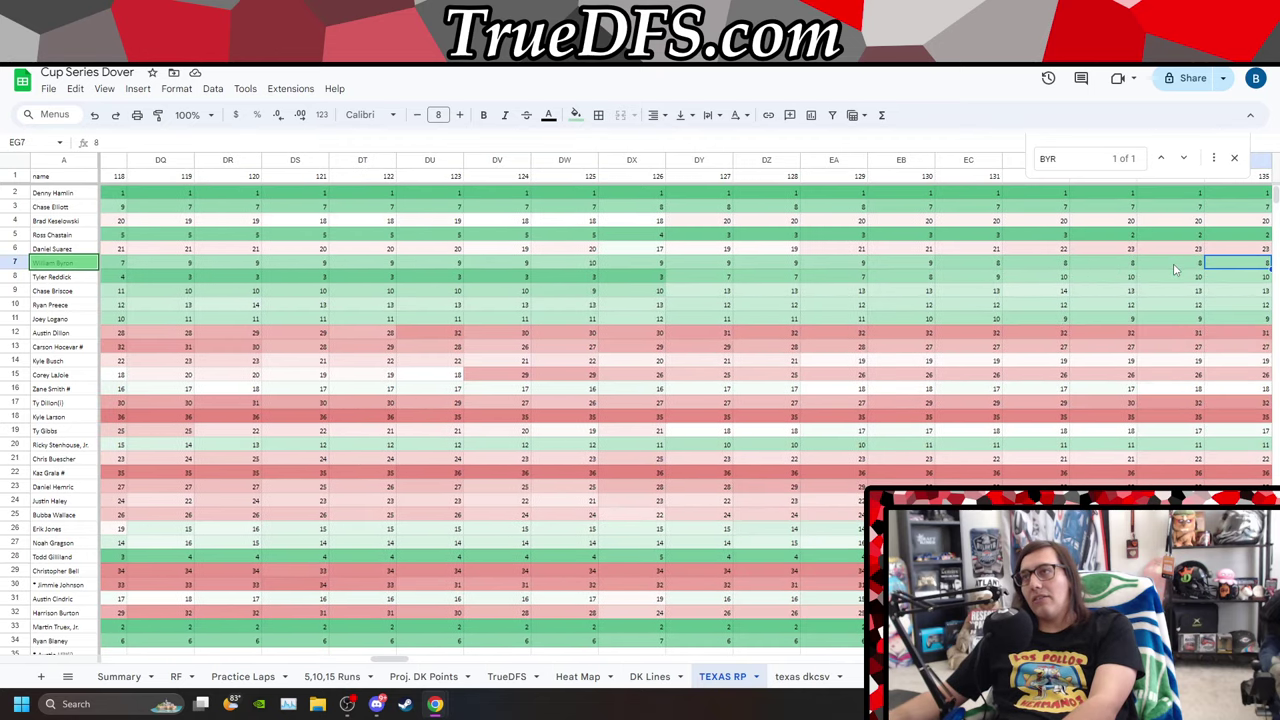
key(Right)
key(Right)
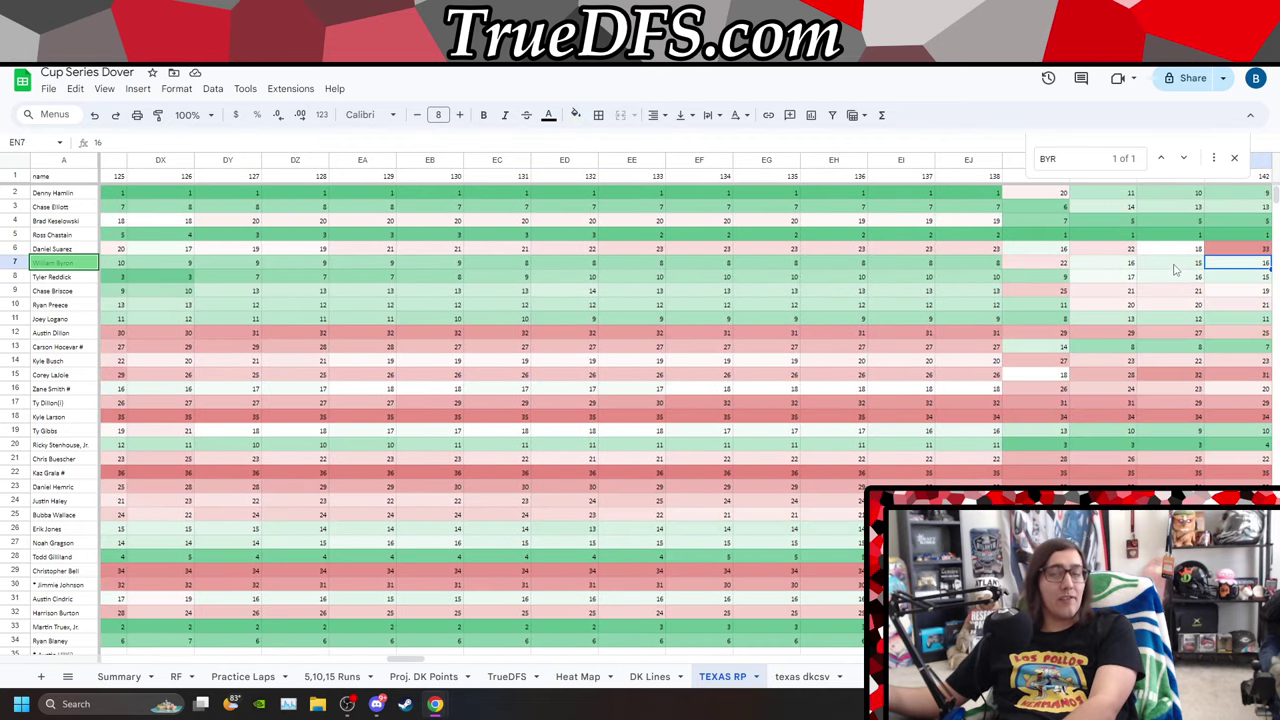
key(Right)
key(Right)
key(Right)
key(Right)
key(Right)
key(Right)
key(Right)
key(Right)
key(Right)
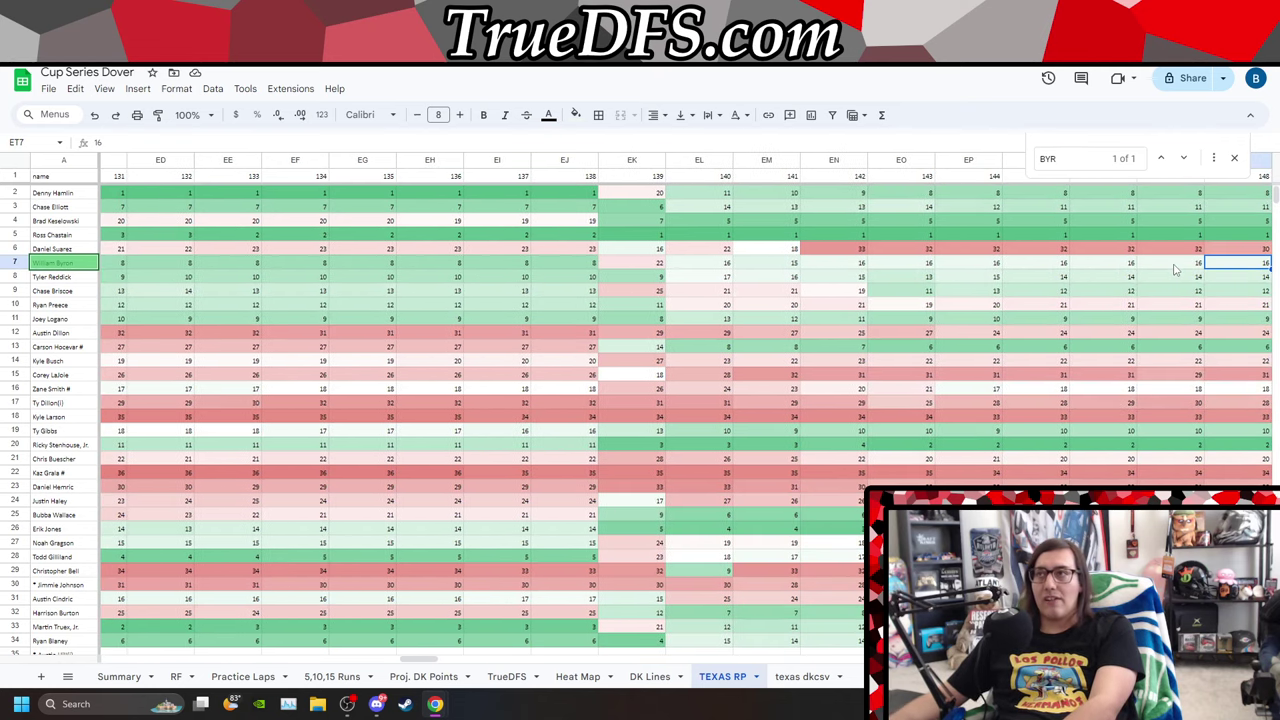
Trace William Byron's running positions from lap 148 through lap 170.
key(Right)
key(Right)
key(Right)
key(Right)
key(Right)
key(Right)
key(Right)
key(Right)
key(Right)
key(Right)
key(Right)
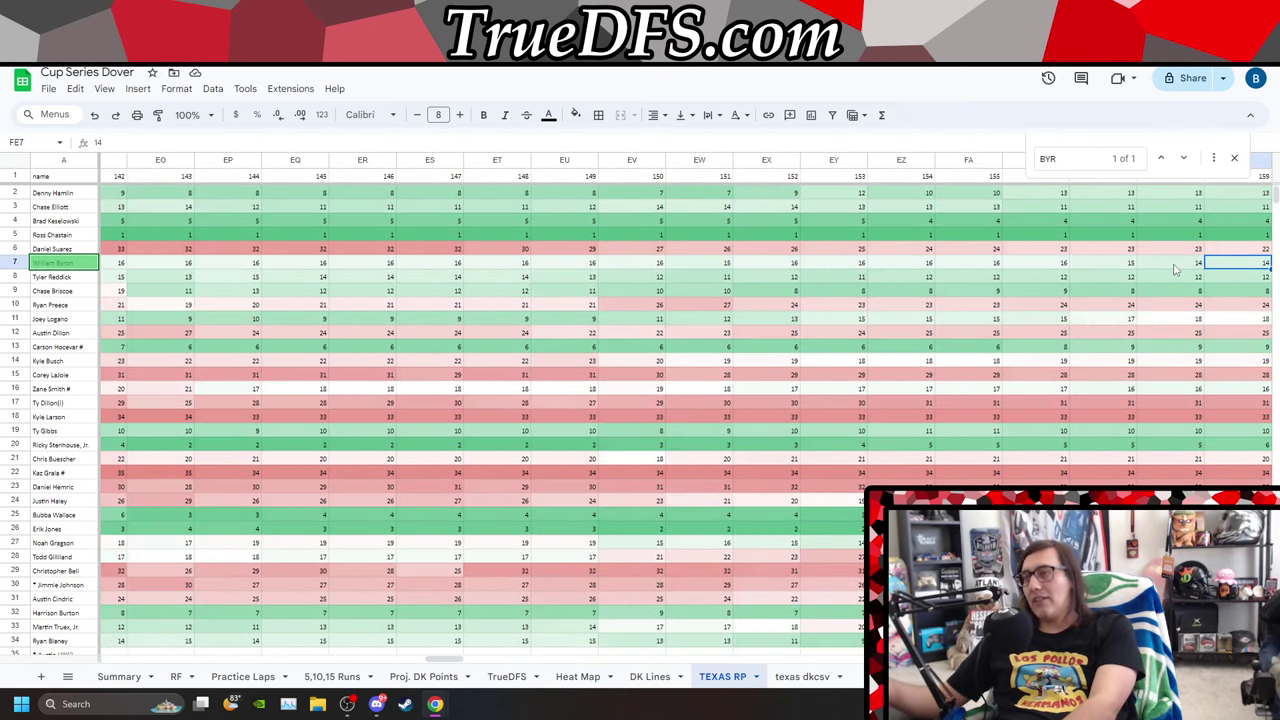
key(Right)
key(Right)
key(Right)
key(Right)
key(Right)
key(Right)
key(Right)
key(Right)
key(Right)
key(Right)
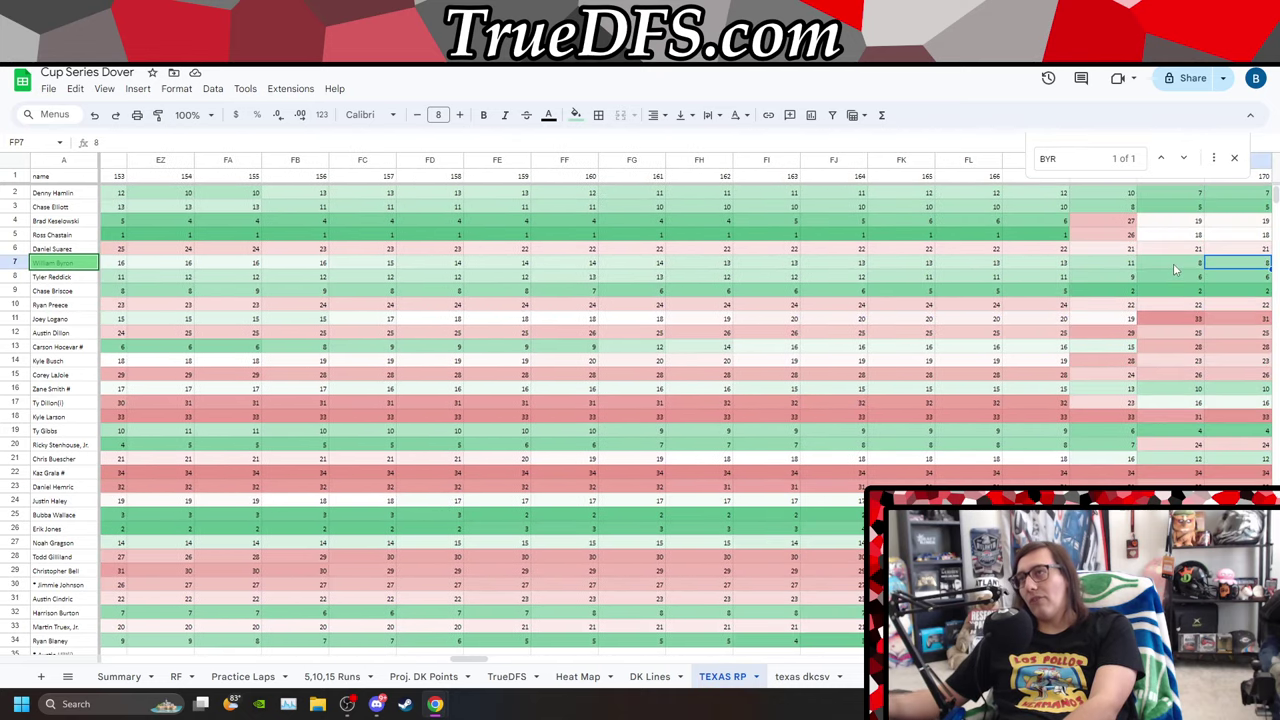
Examine William Byron's running positions between laps 170 and 189.
key(Right)
key(Right)
key(Right)
key(Right)
key(Right)
key(Right)
key(Right)
key(Right)
key(Right)
key(Right)
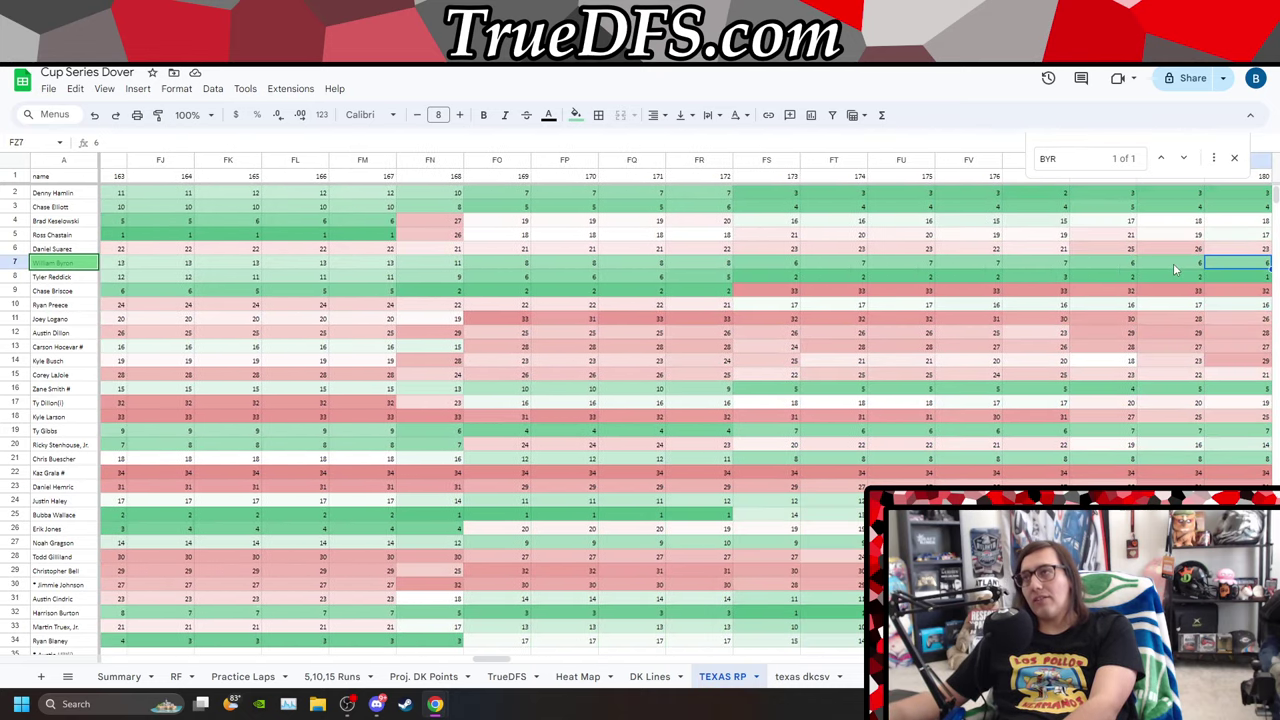
key(Right)
key(Right)
key(Right)
key(Right)
key(Right)
key(Right)
key(Right)
key(Right)
key(Right)
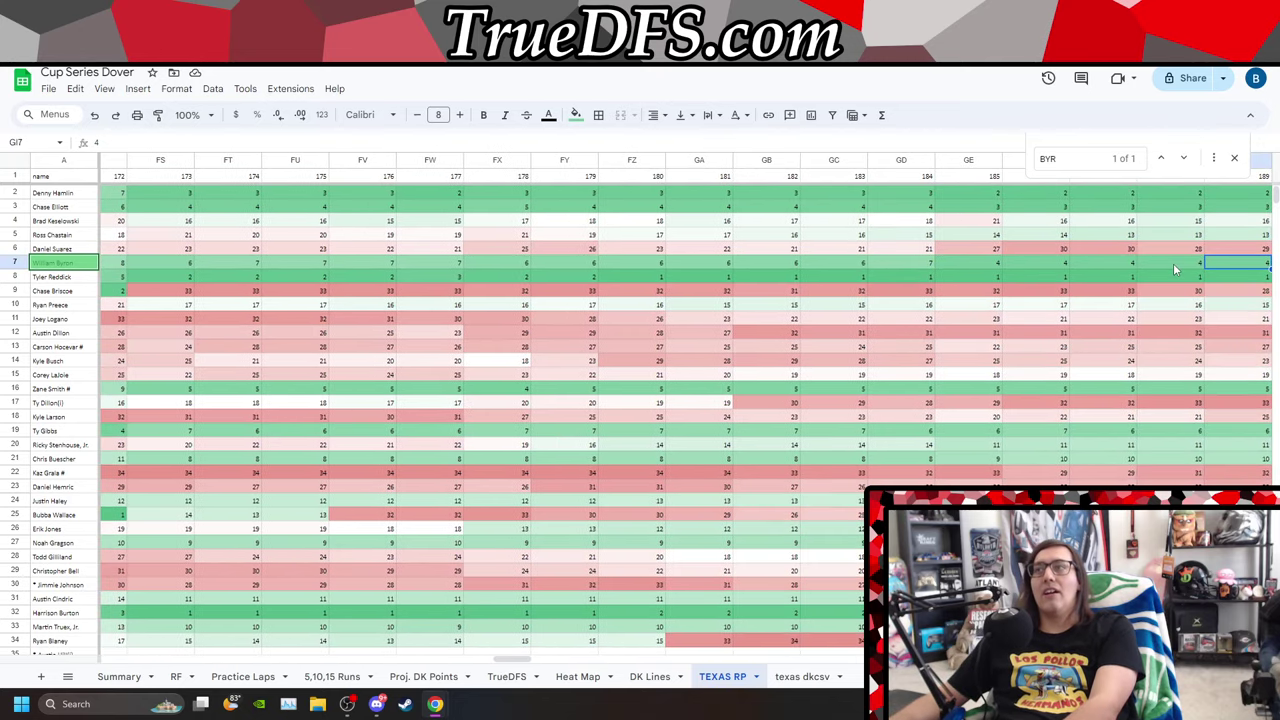
Follow William Byron's running positions from lap 189 to lap 216, comparing them before and after lap 210.
key(Right)
key(Right)
key(Right)
key(Right)
key(Right)
key(Right)
key(Right)
key(Right)
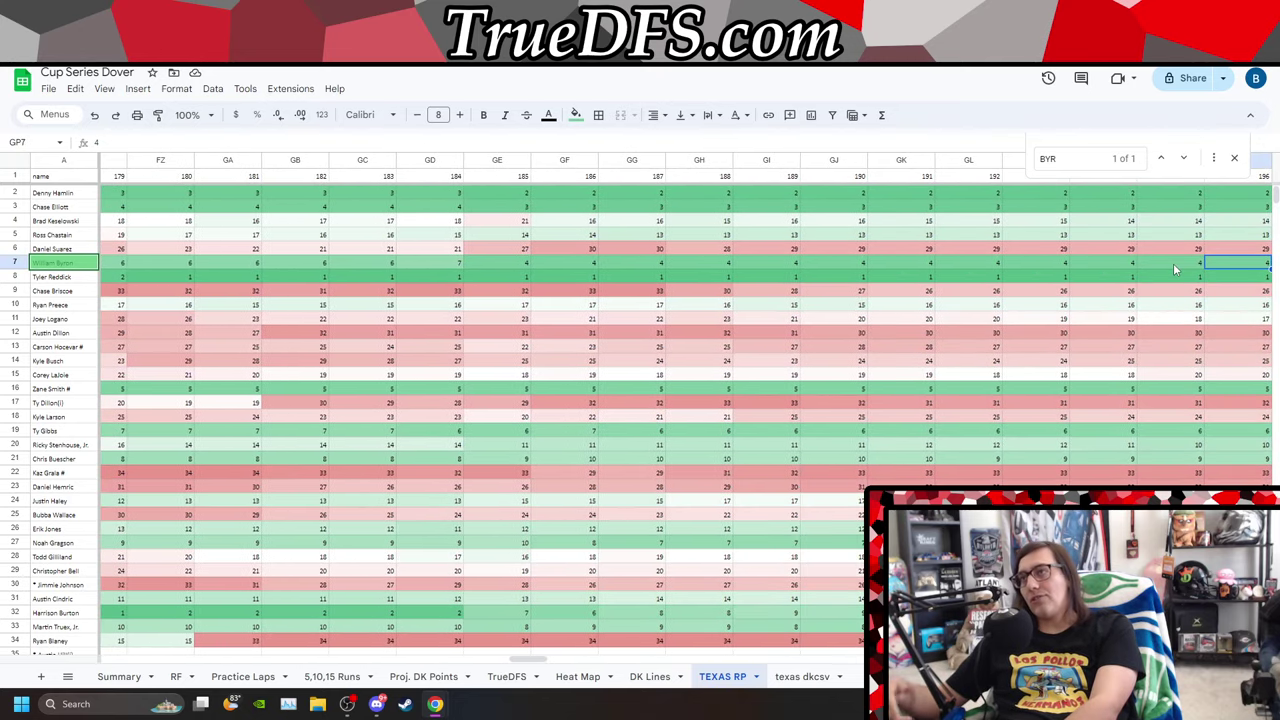
key(Right)
key(Right)
key(Right)
key(Right)
key(Right)
key(Right)
key(Right)
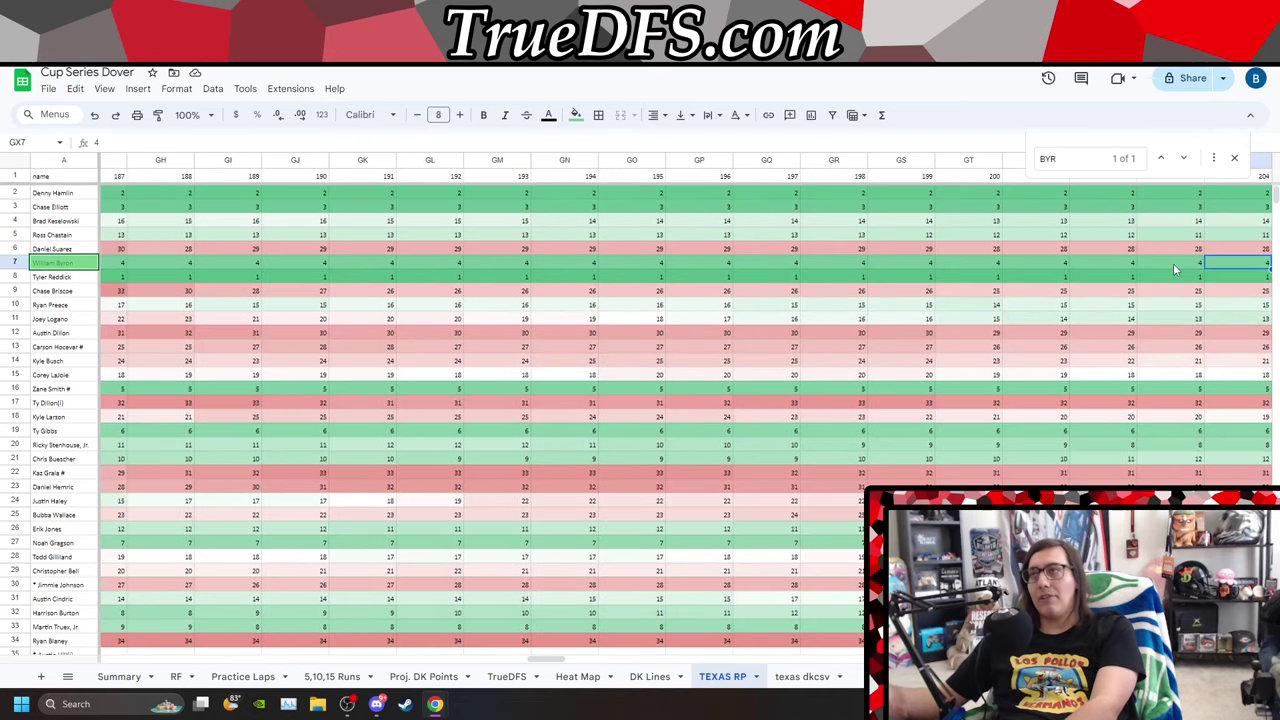
key(Right)
key(Right)
key(Right)
key(Right)
key(Right)
key(Right)
key(Right)
key(Right)
key(Right)
key(Right)
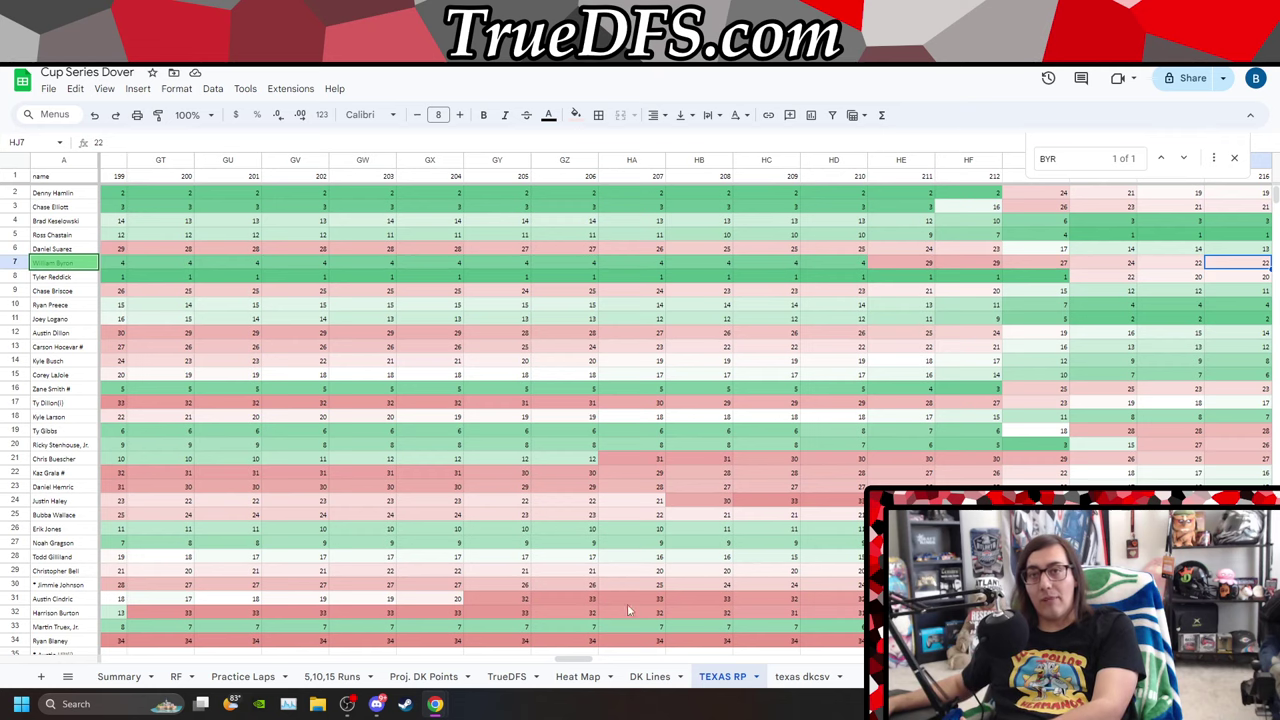
Search the RF sheet for "ELLIO" to highlight Chase Elliott's place in each race column.
click(176, 678)
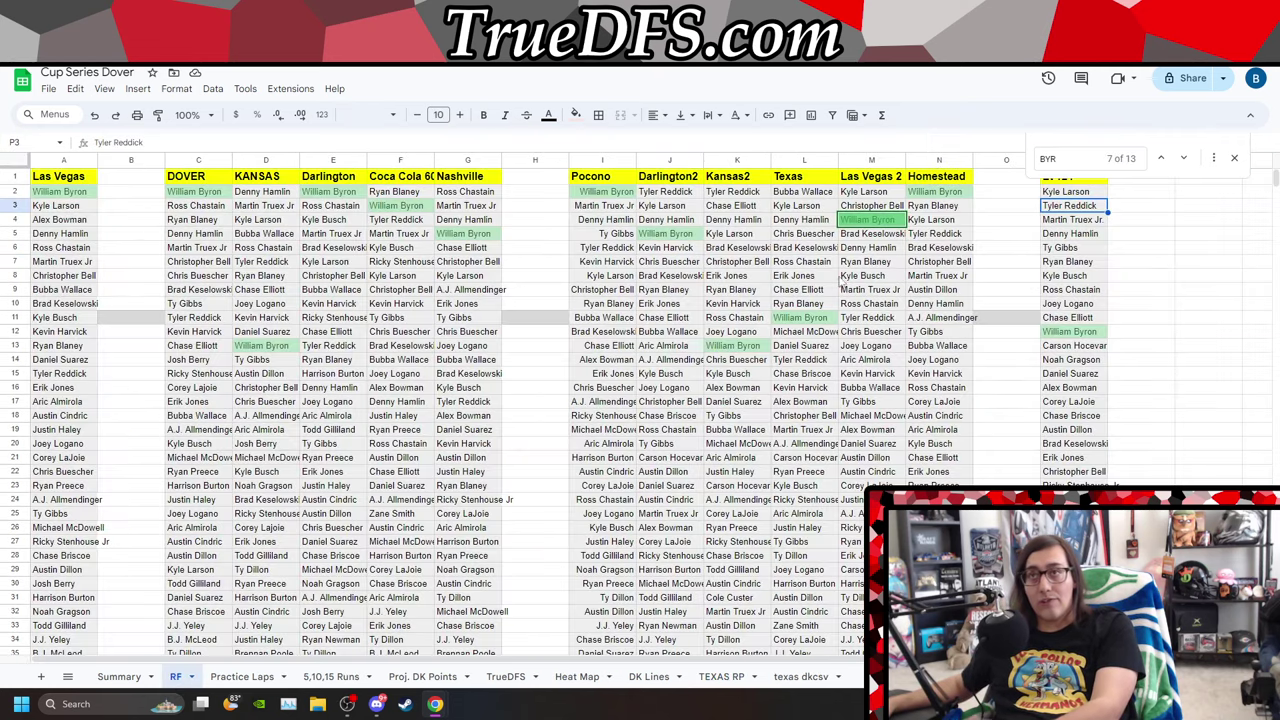
click(1068, 158)
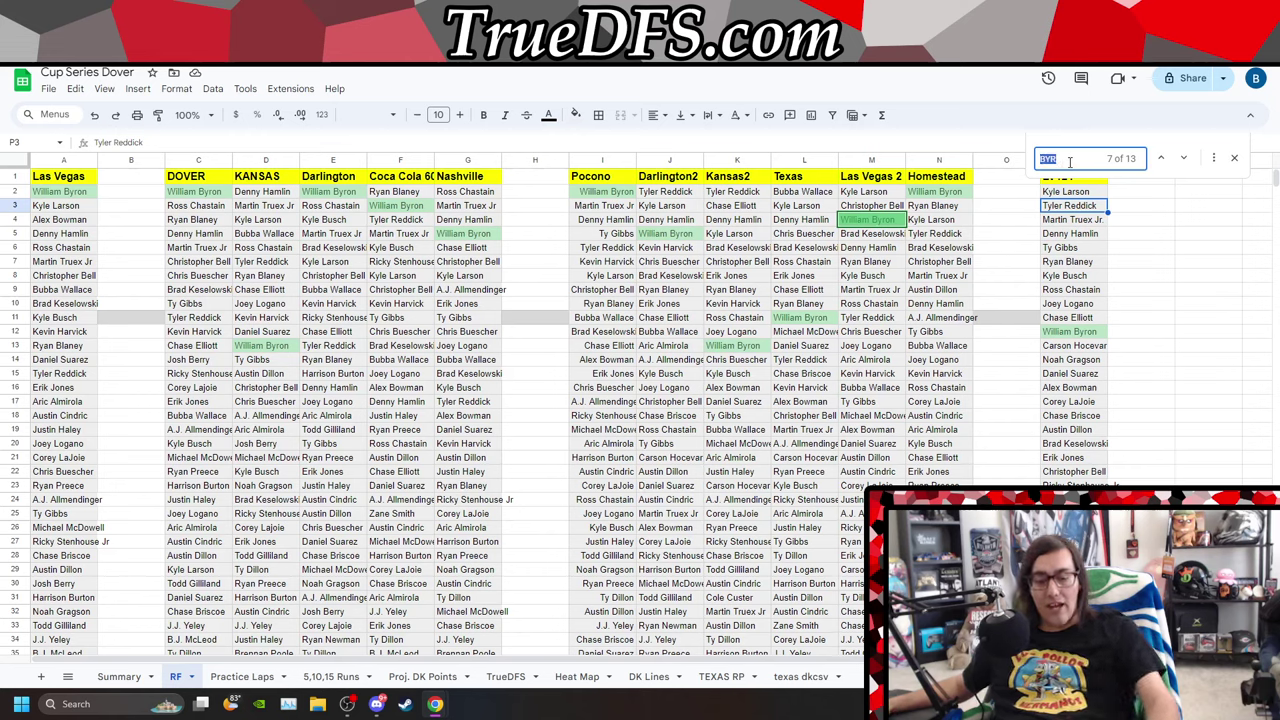
text(ELLIO)
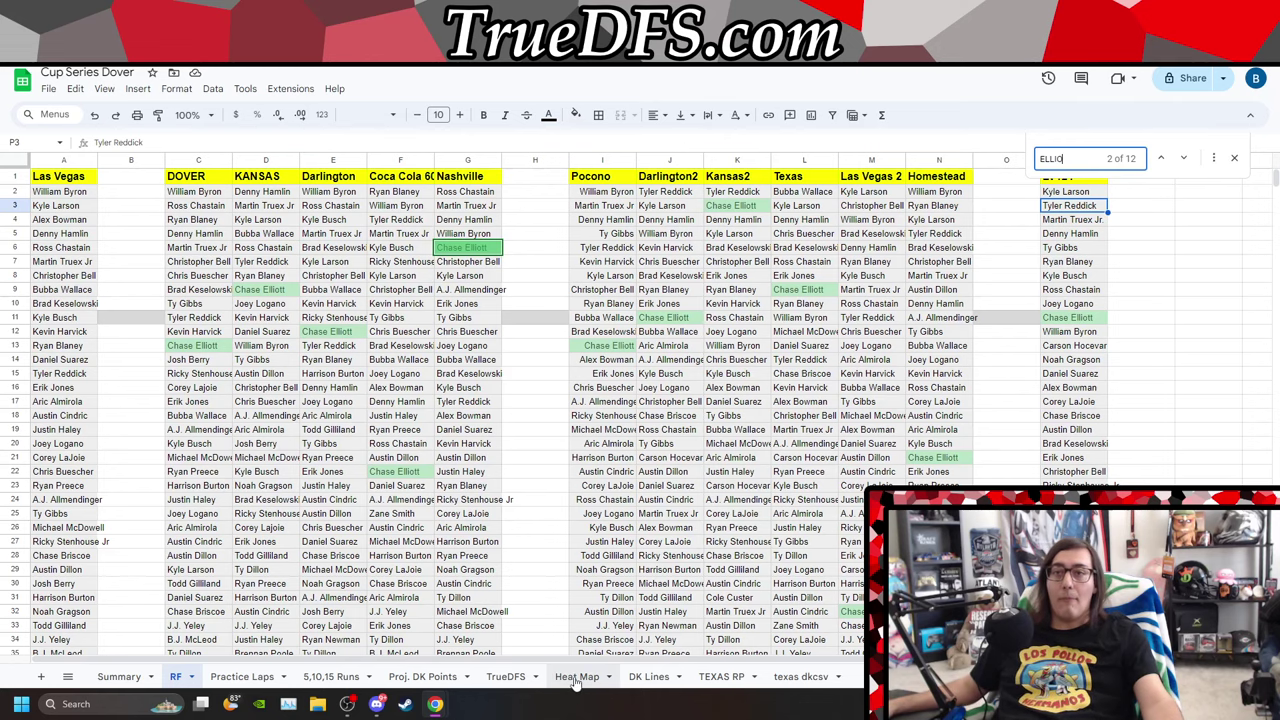
Review the Proj. DK Points sheet in the Cup Series at Texas workbook, then return to Cup Series Dover's TEXAS RP sheet.
click(422, 676)
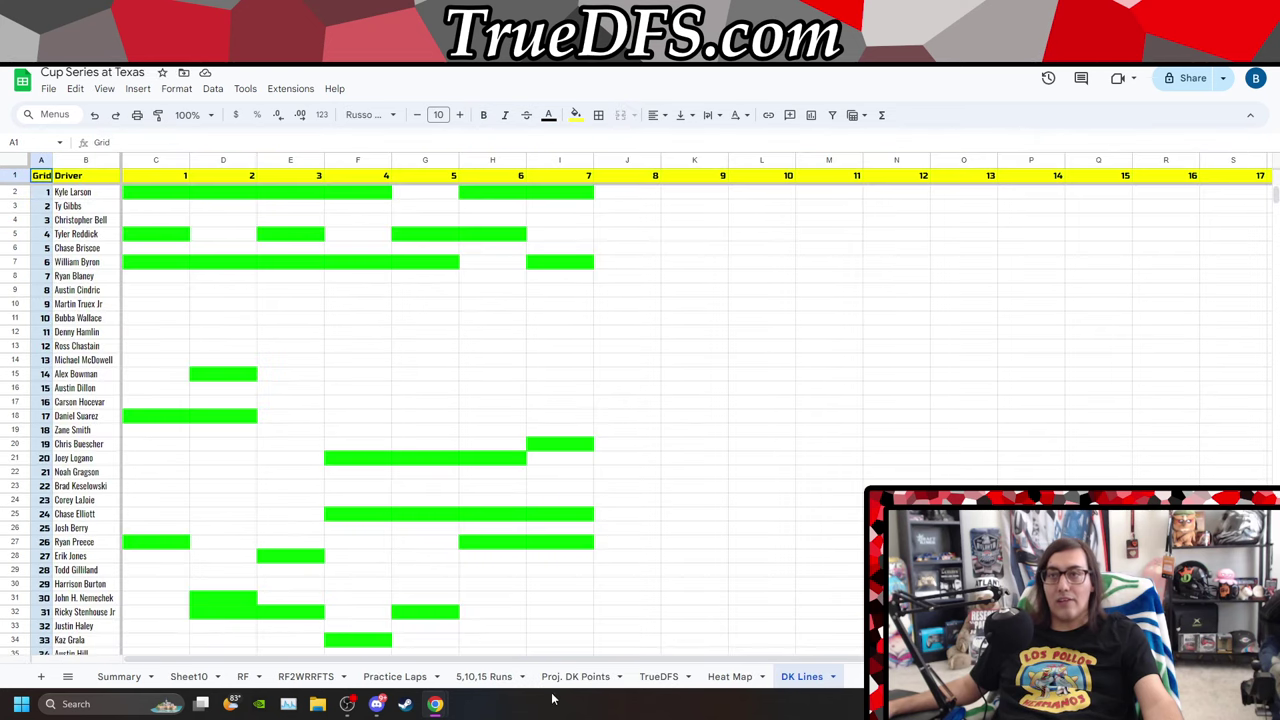
click(572, 677)
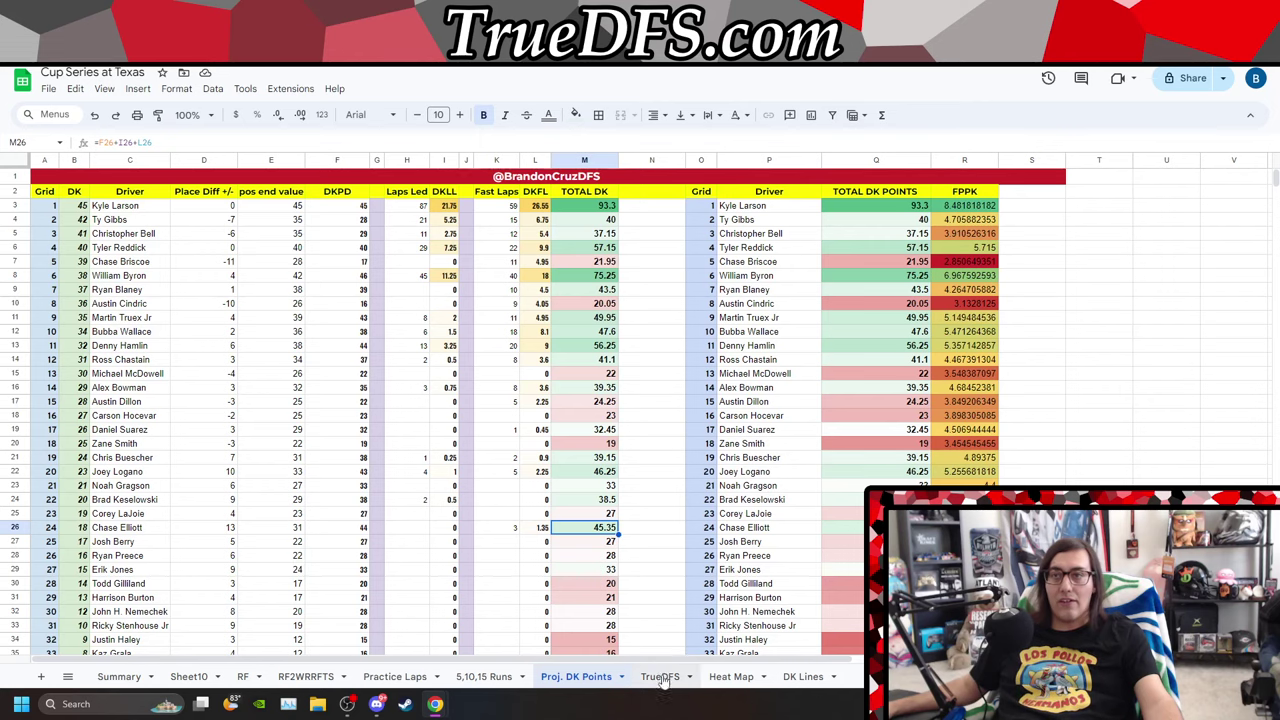
click(720, 677)
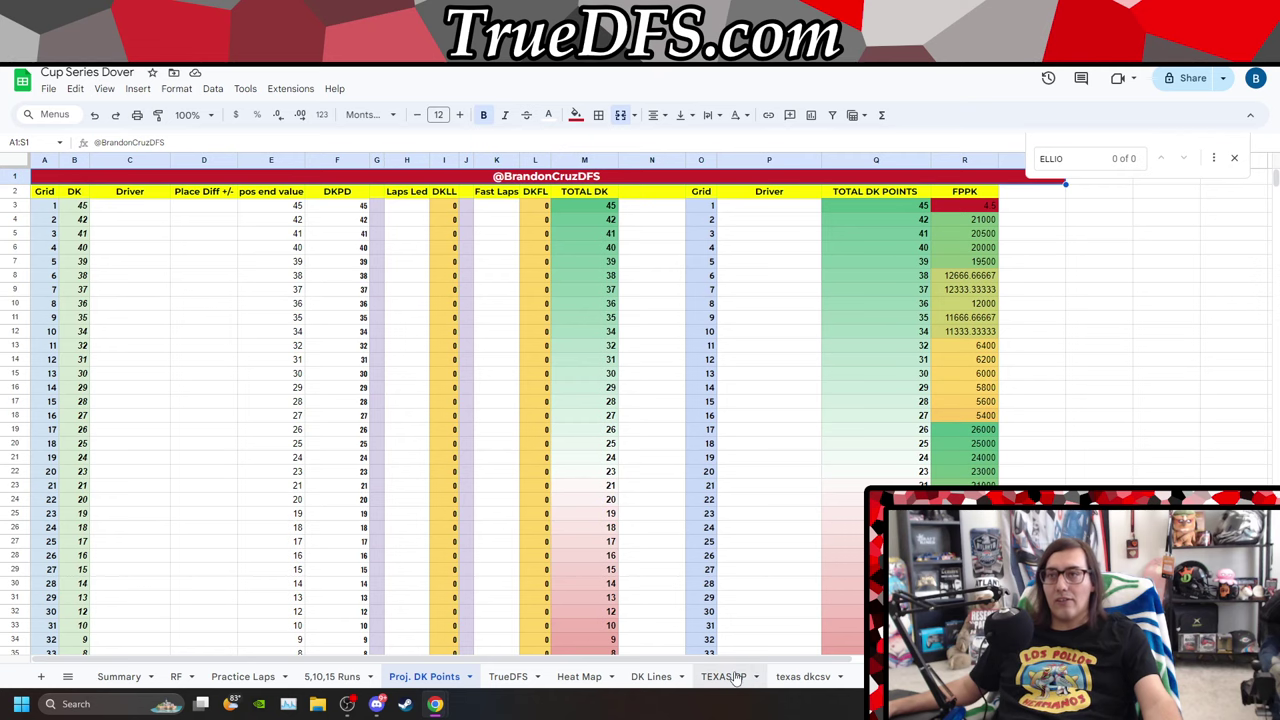
click(733, 677)
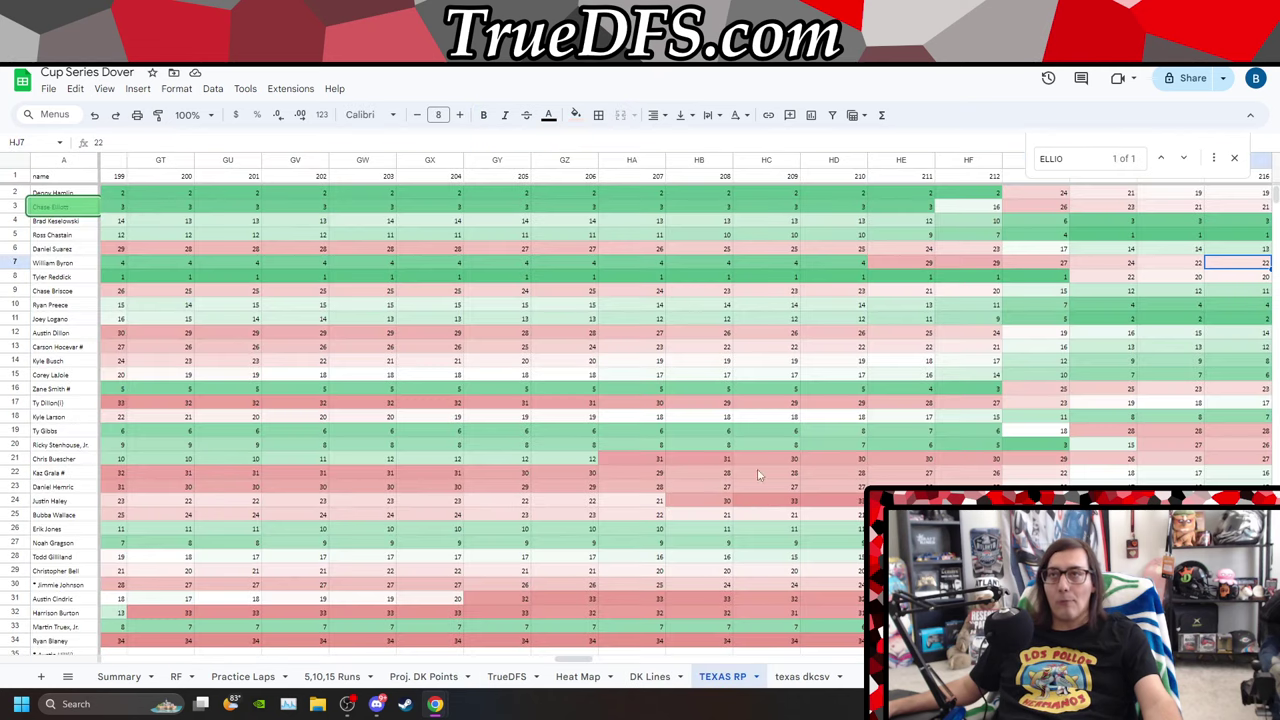
Sort the TEXAS RP sheet from A to Z by the lap 210 column.
click(64, 262)
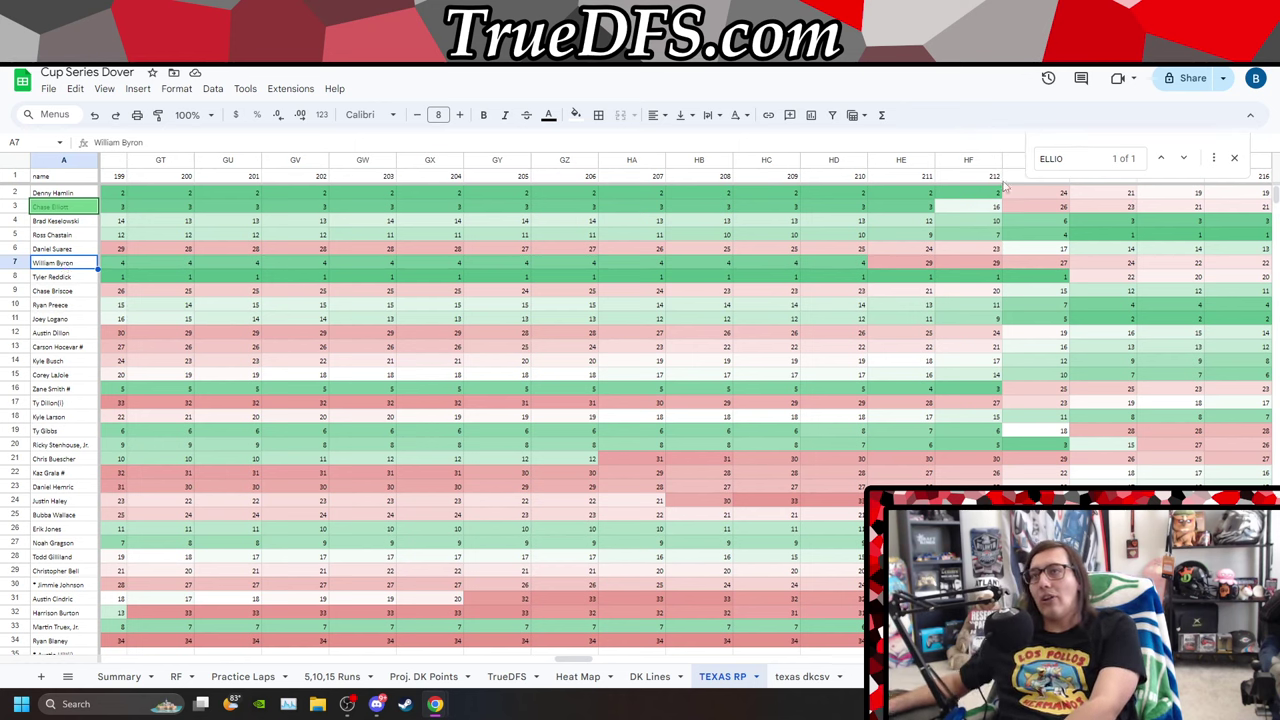
click(857, 160)
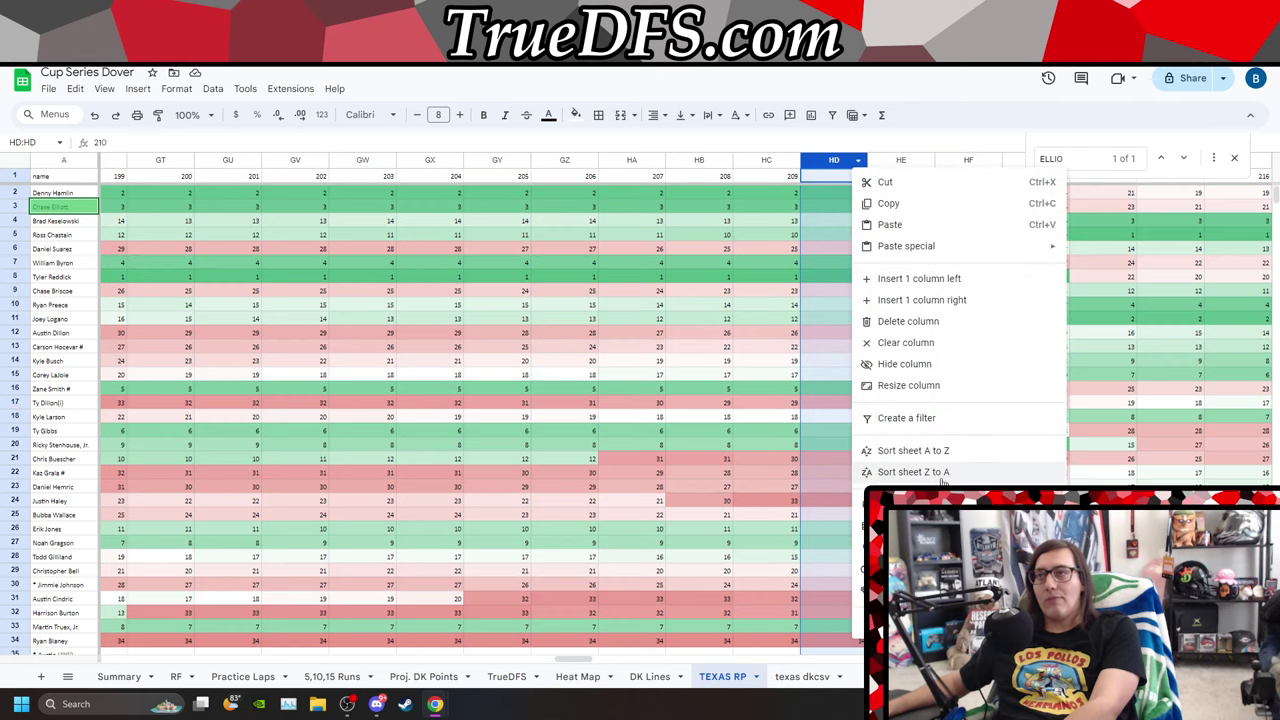
click(960, 450)
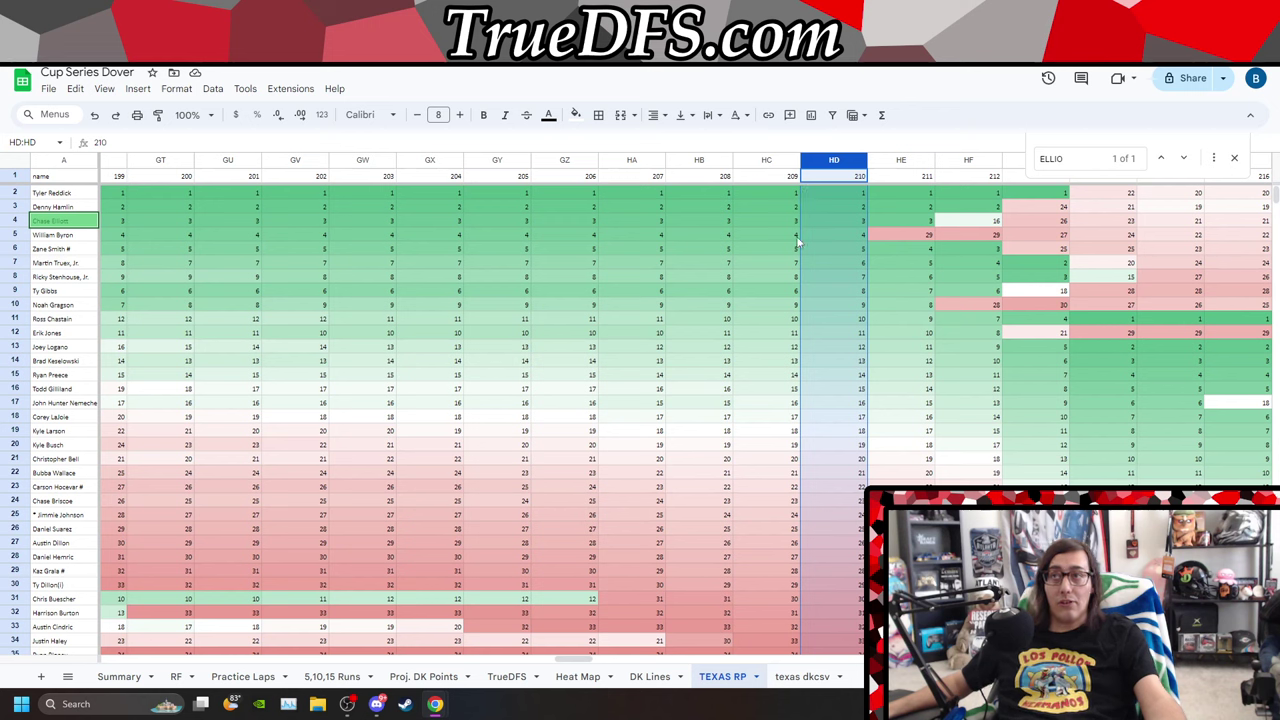
Trace William Byron's running positions back from lap 202 to lap 197 in the sorted sheet, ending on lap 198.
click(322, 235)
key(Left)
key(Left)
key(Left)
key(Left)
key(Left)
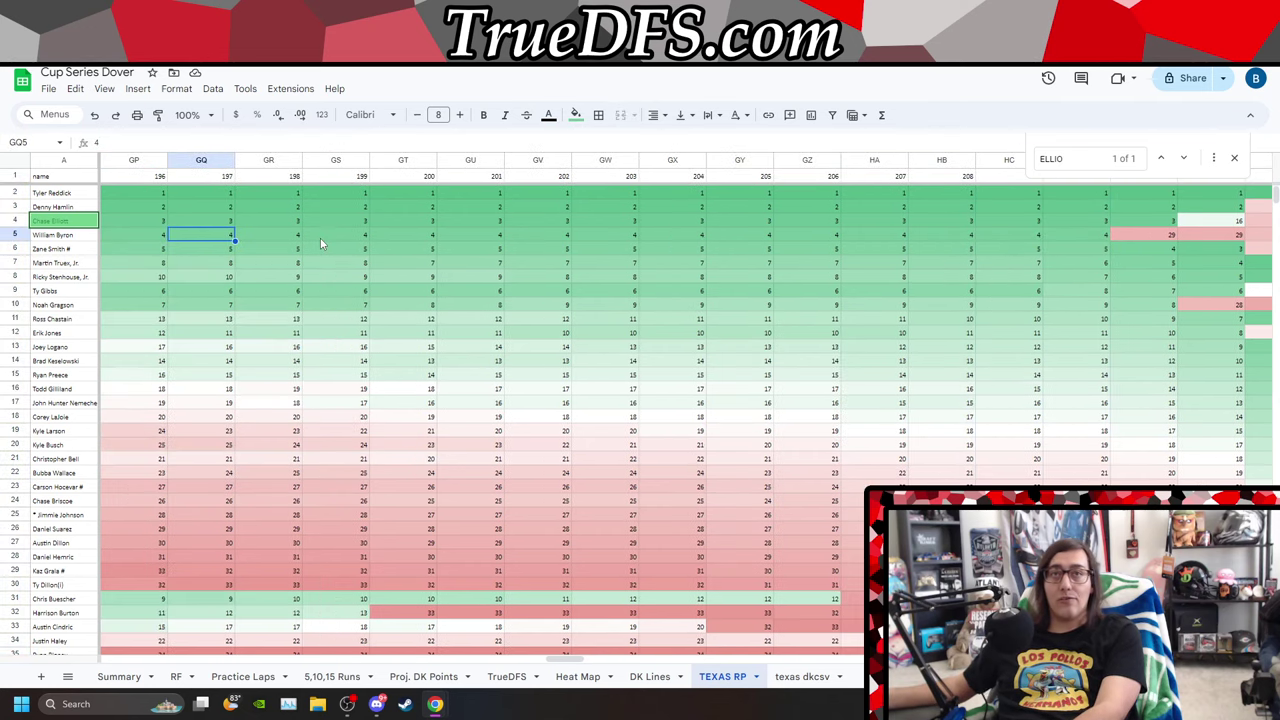
key(Right)
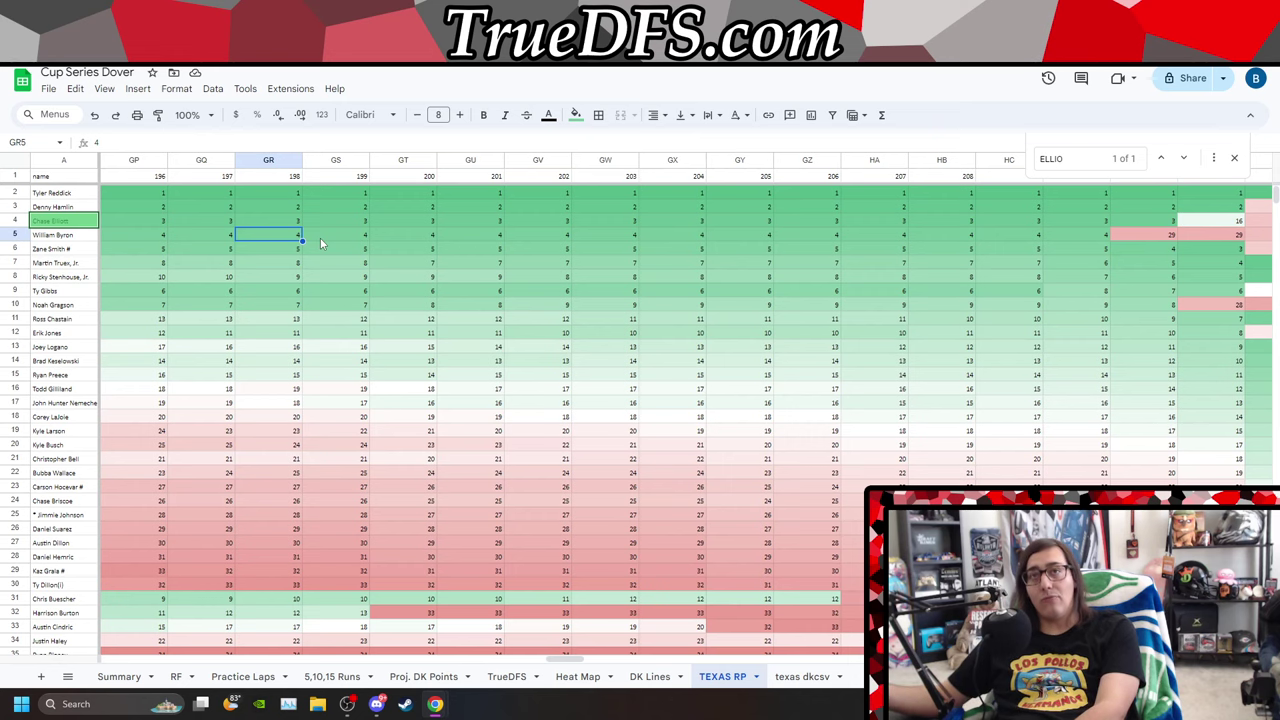
Examine the lap 189 running order on the TEXAS RP sheet, from William Byron down to Joey Logano.
key(Left)
key(Return)
key(Left)
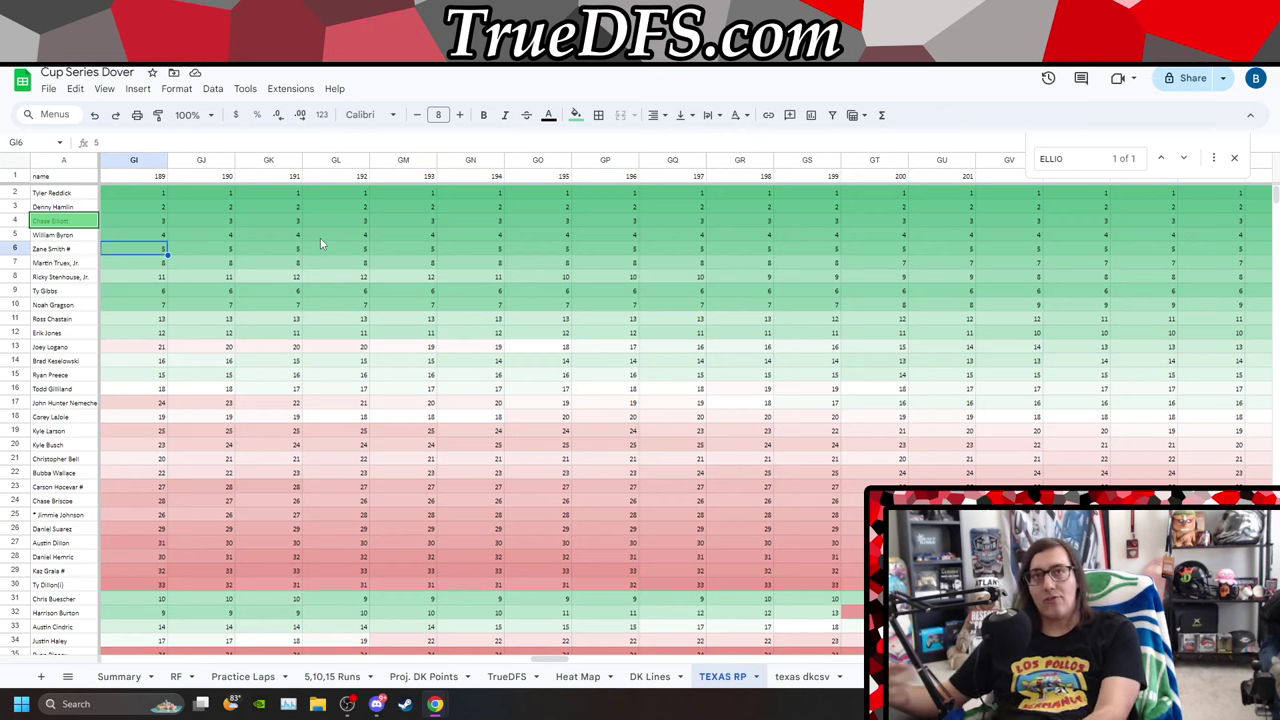
key(Down)
key(Down)
key(Down)
key(Down)
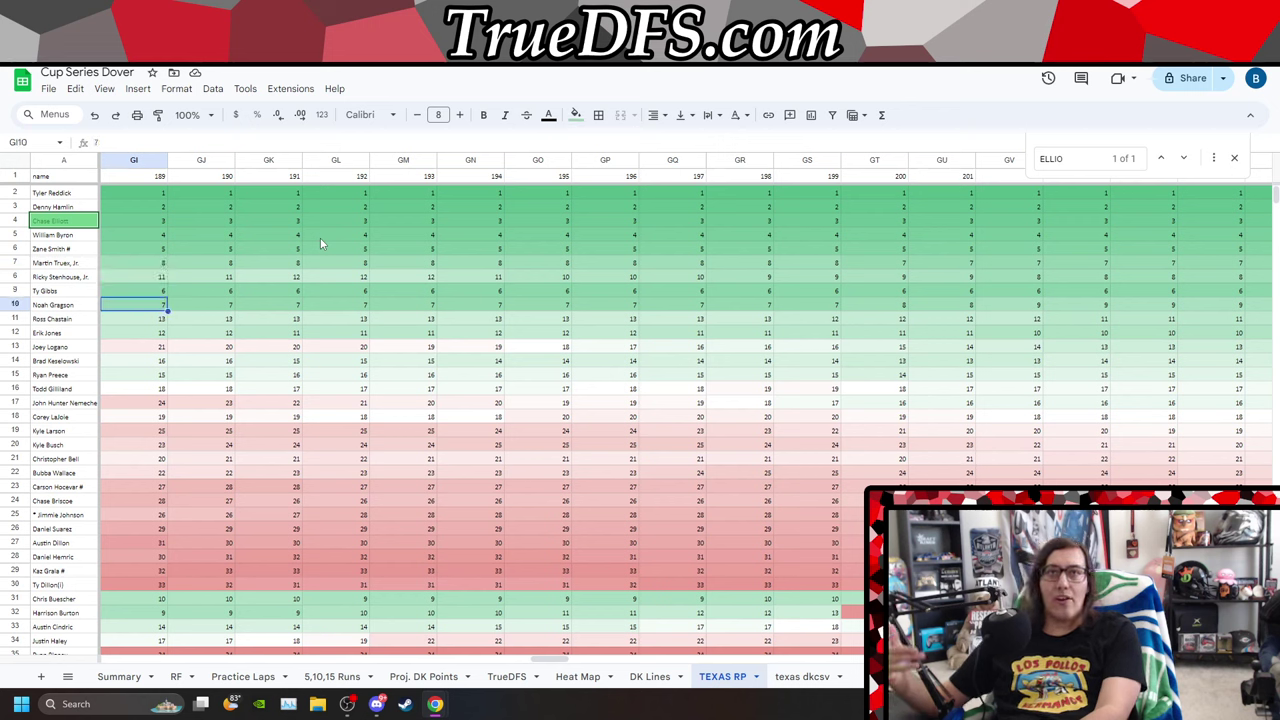
key(Down)
key(Down)
key(Down)
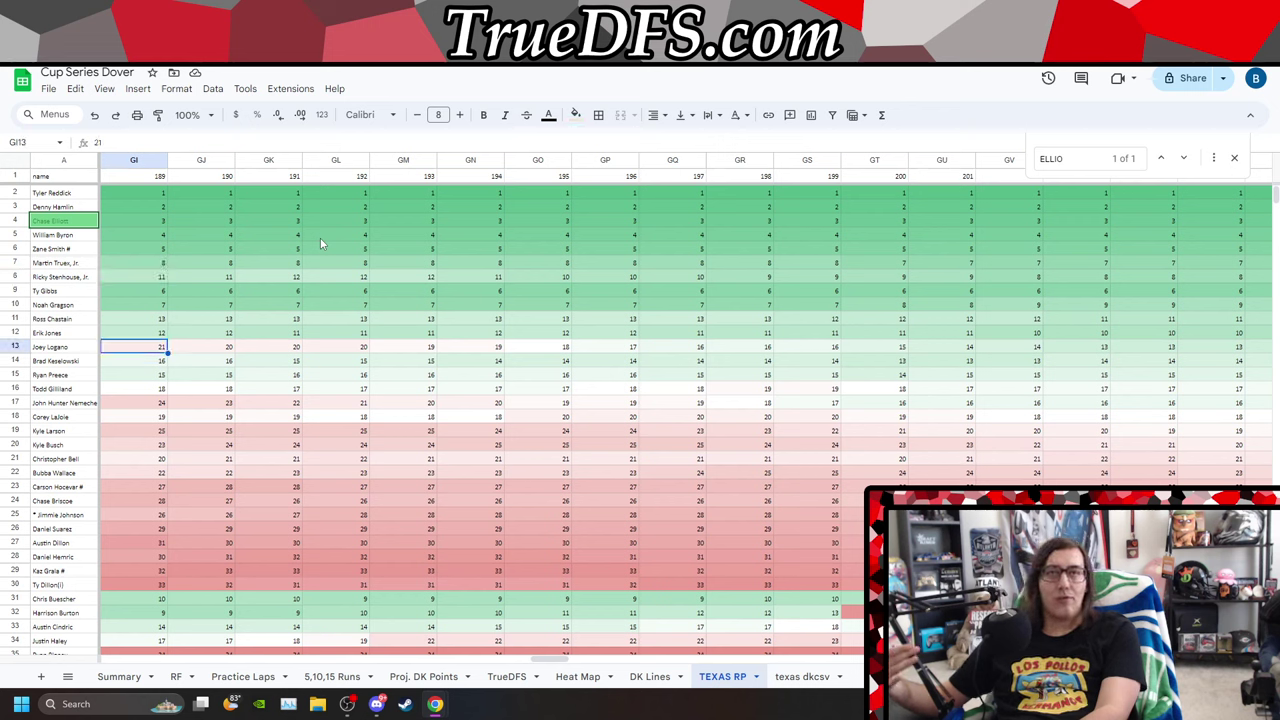
key(Up)
key(Up)
key(Up)
key(Up)
key(Up)
key(Up)
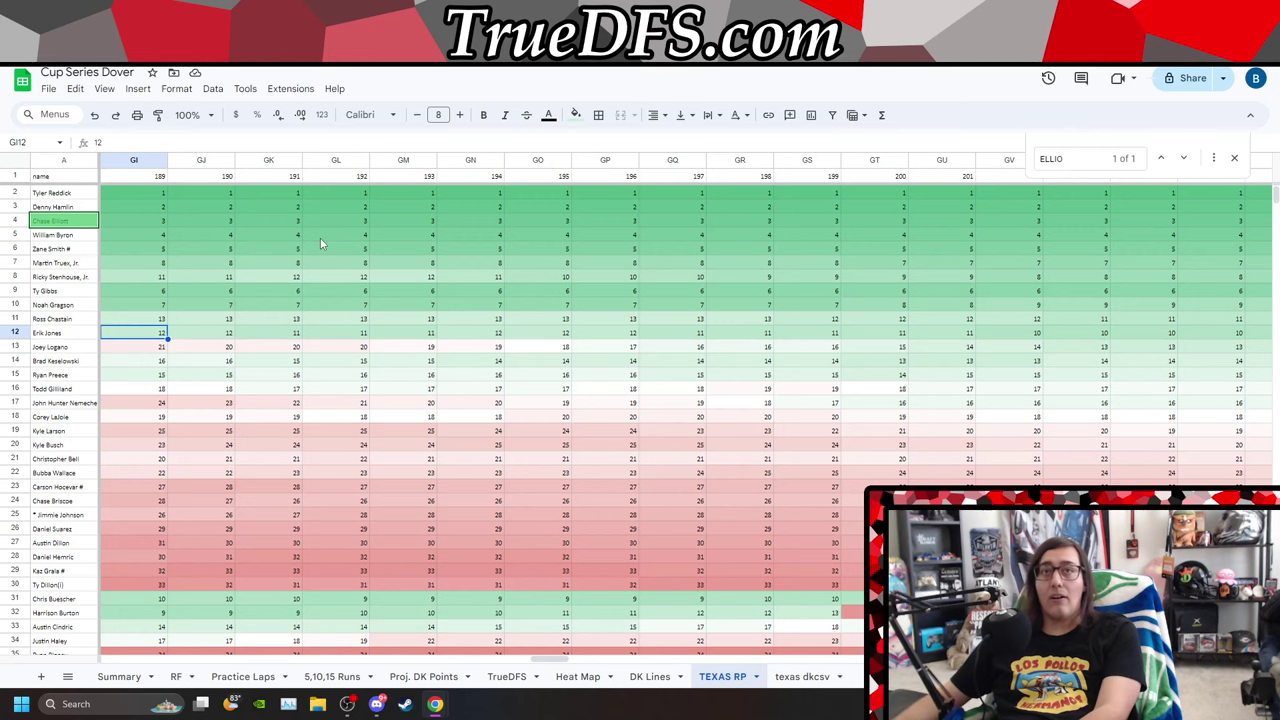
Trace Martin Truex, Jr.'s running positions forward from lap 189 to lap 217.
key(Right)
key(Right)
key(Right)
key(Right)
key(Right)
key(Right)
key(Right)
key(Right)
key(Right)
key(Right)
key(Right)
key(Right)
key(Right)
key(Right)
key(Right)
key(Right)
key(Right)
key(Right)
key(Right)
key(Right)
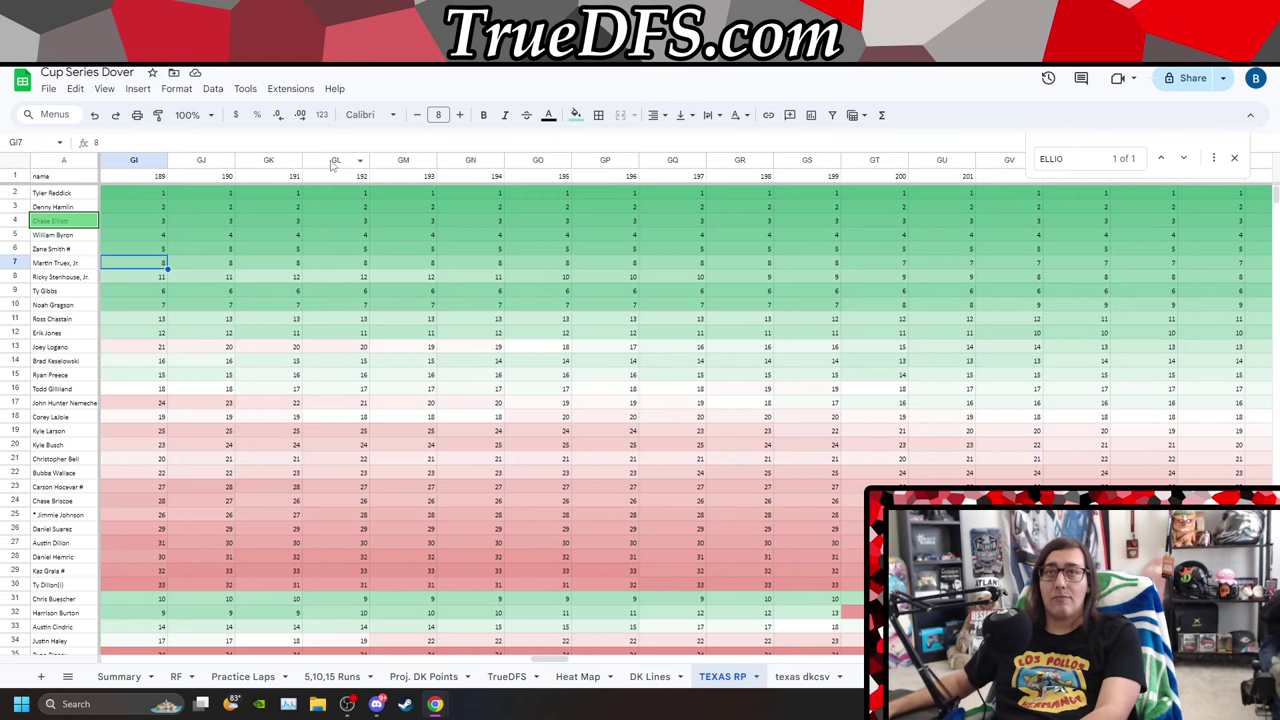
Go back to the lap 210 column and check the running positions from Zane Smith to Noah Gragson.
key(Left)
key(Left)
key(Left)
key(Left)
key(Left)
key(Left)
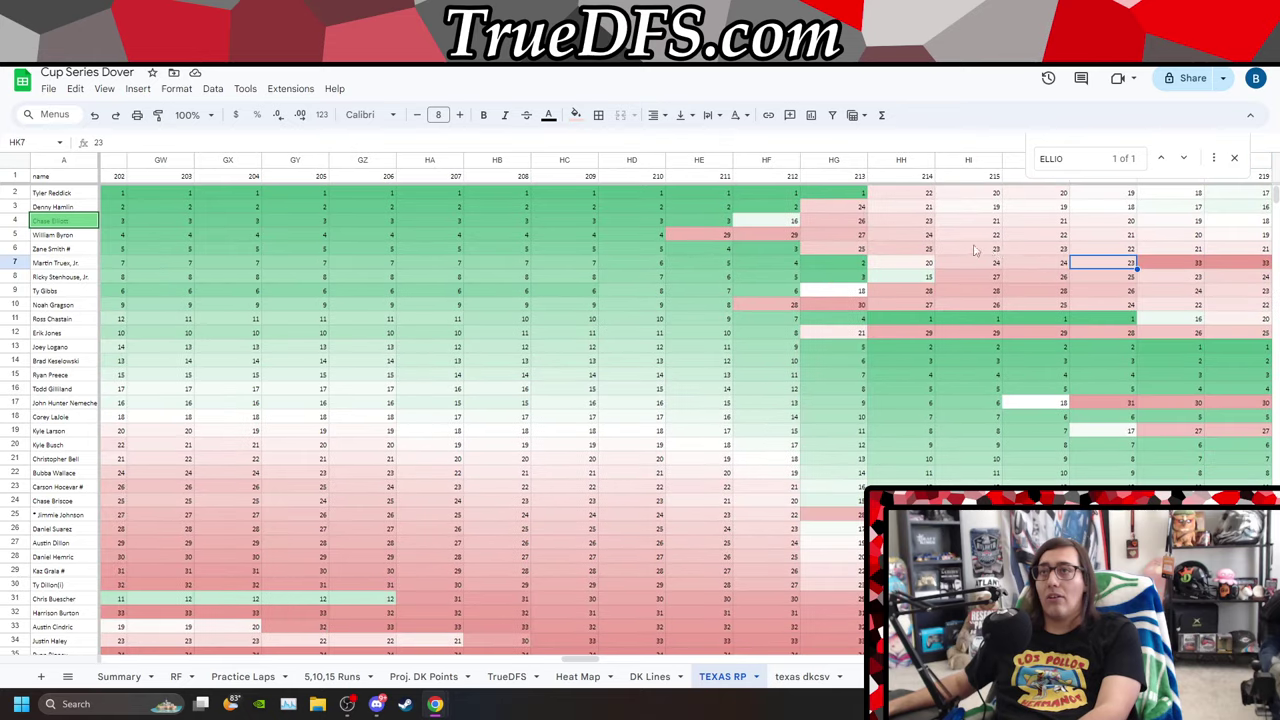
key(Up)
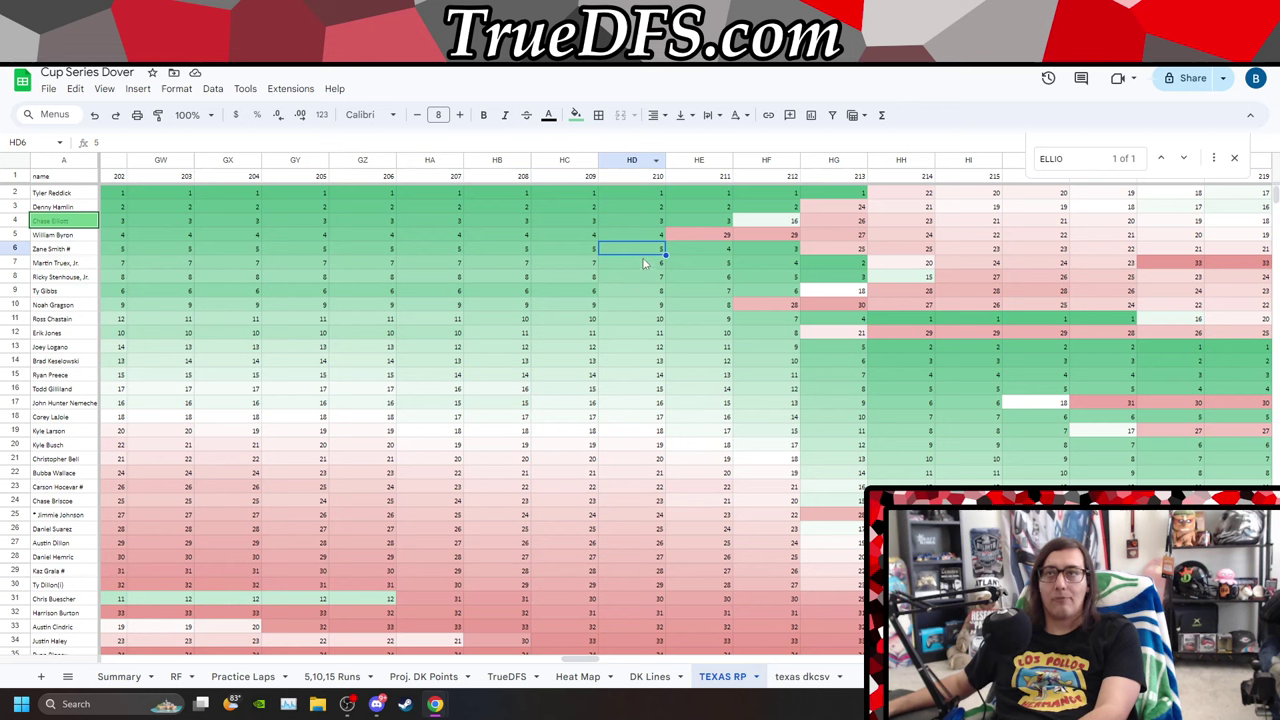
key(Down)
key(Down)
key(Down)
key(Down)
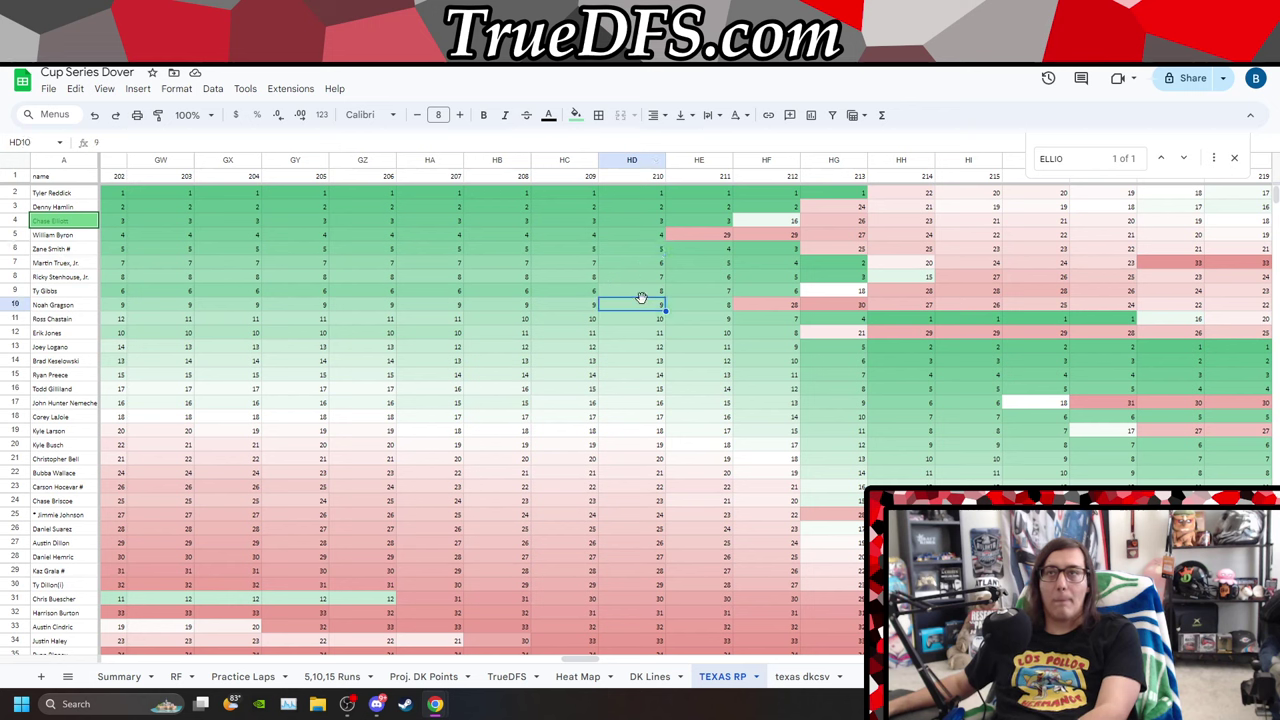
key(Up)
key(Up)
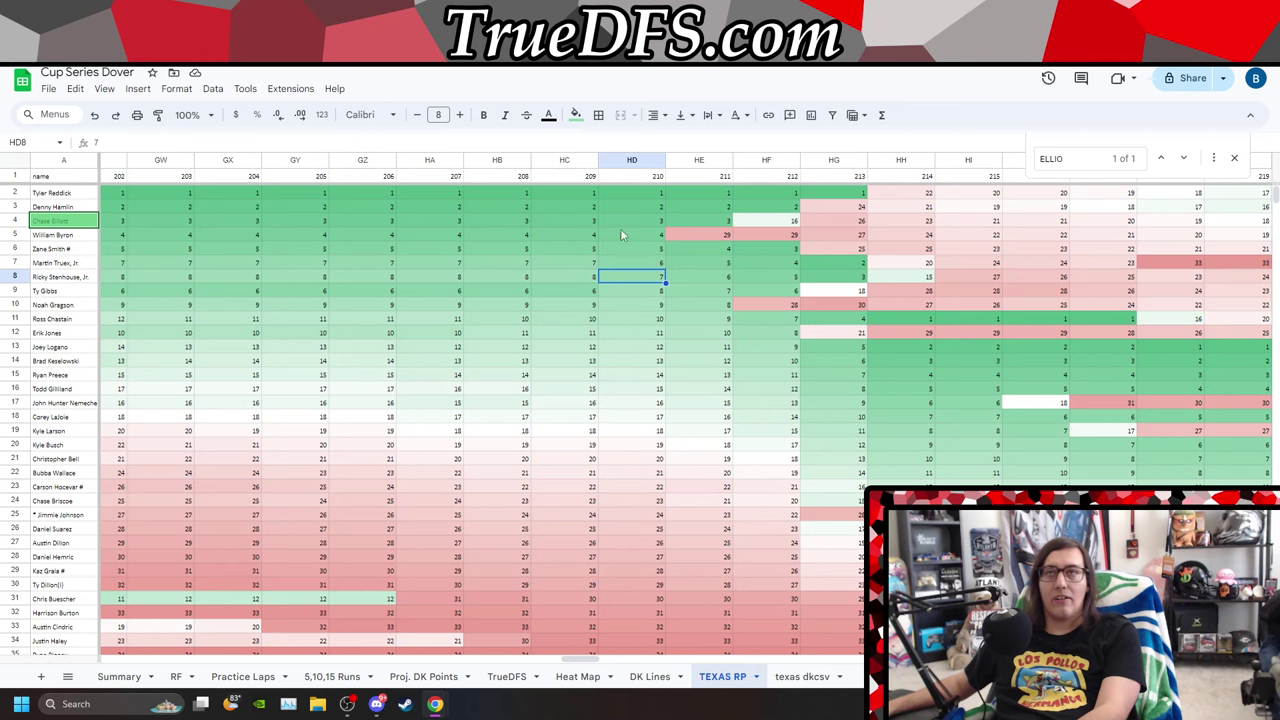
Sort the TEXAS RP sheet from A to Z by the lap 207 column.
click(454, 161)
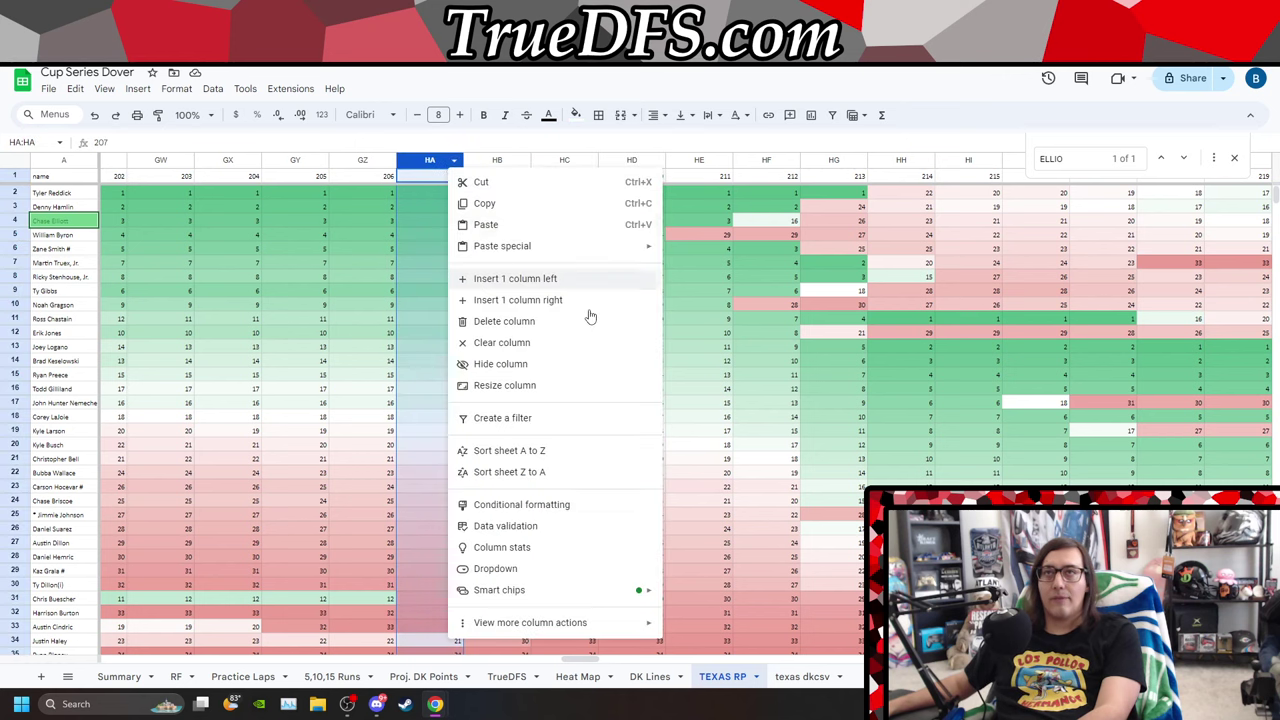
click(530, 451)
click(430, 237)
Read down the lap 207 running order from William Byron to Kyle Larson.
key(Down)
key(Down)
key(Down)
key(Down)
key(Down)
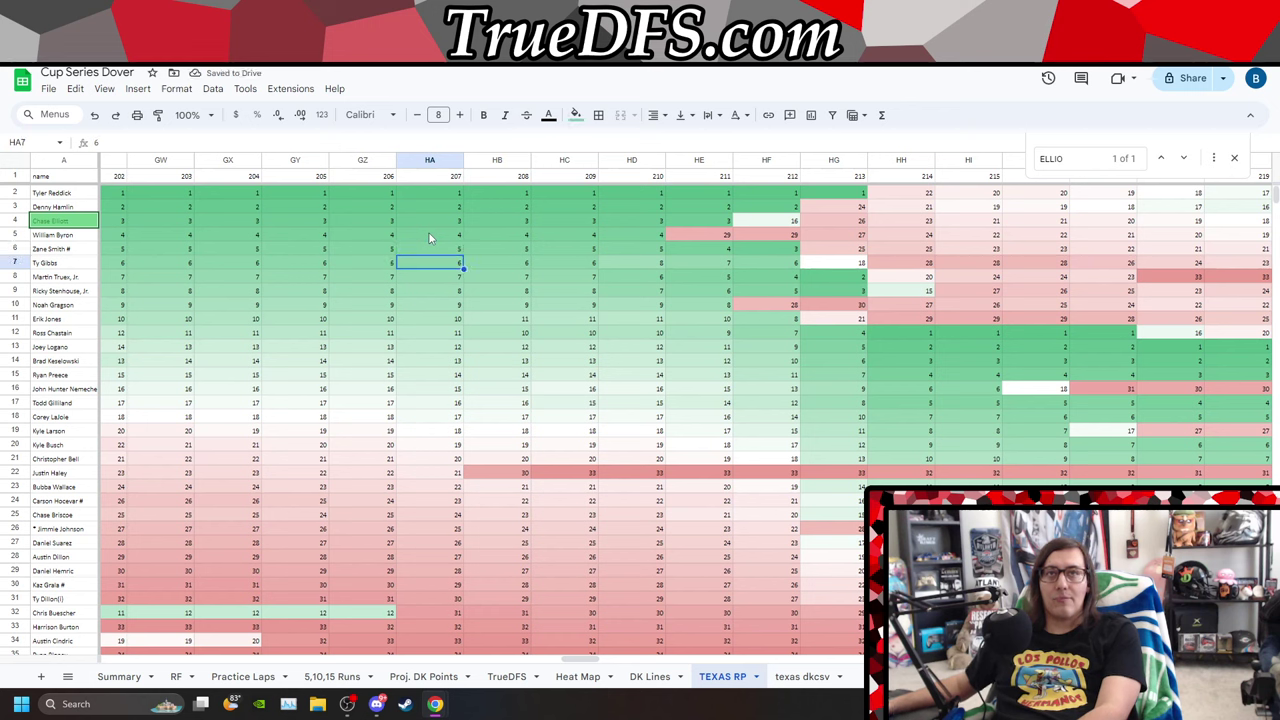
key(Down)
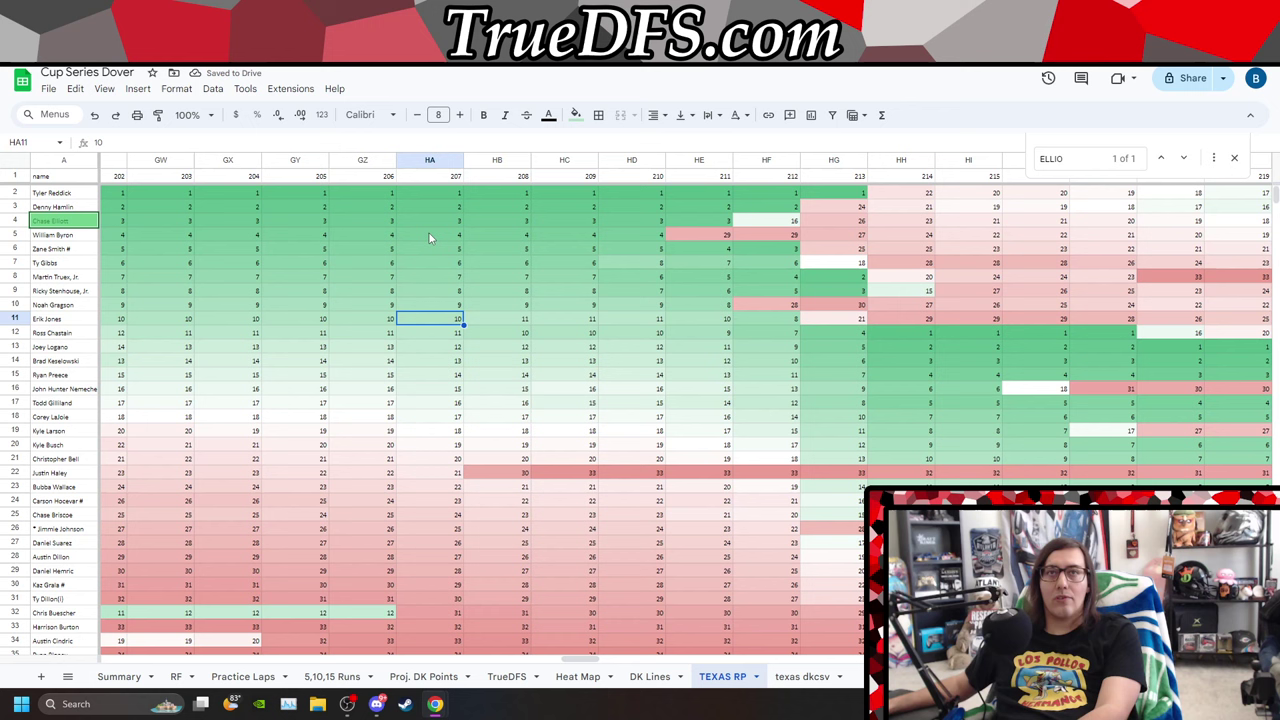
key(Down)
key(Down)
key(Down)
key(Down)
key(Down)
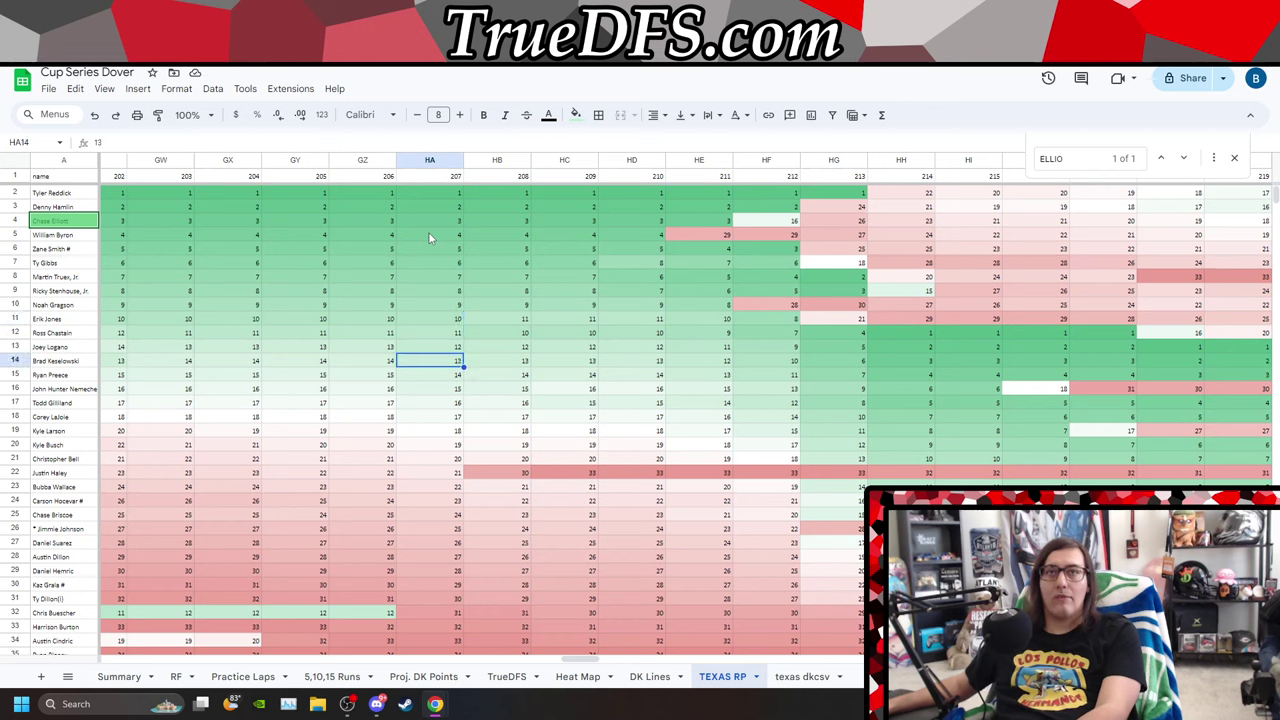
key(Down)
key(Down)
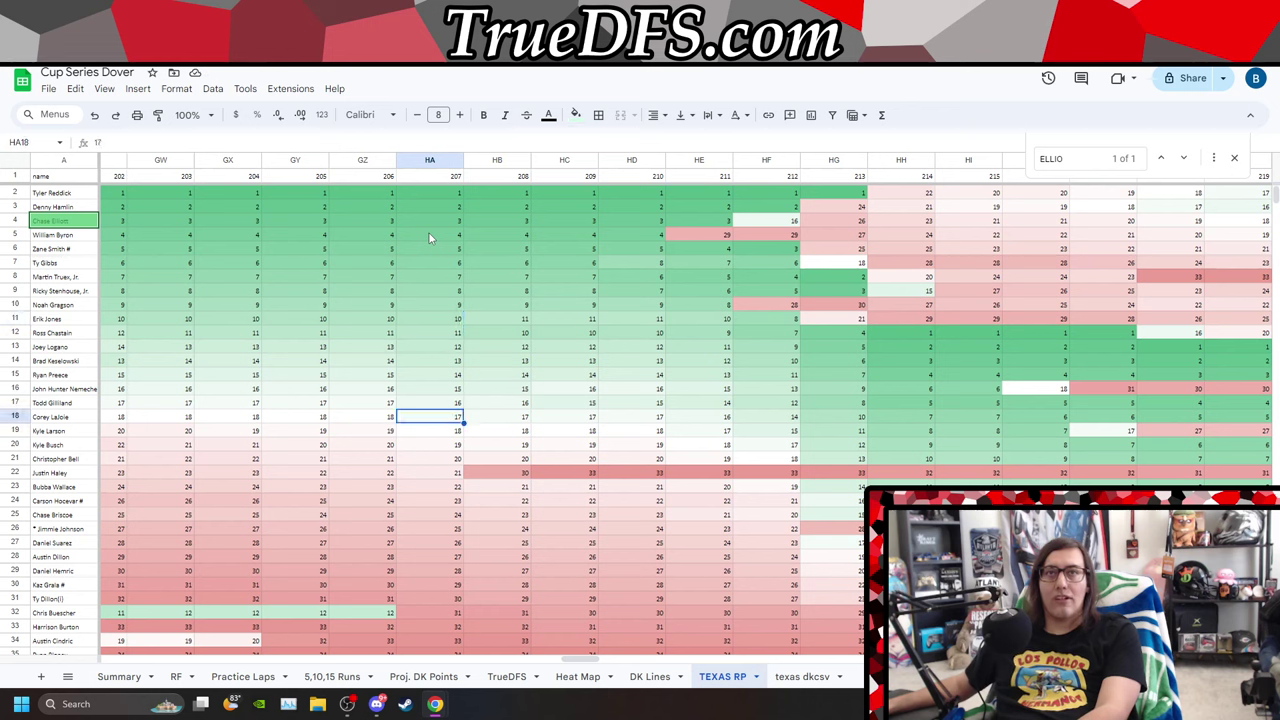
key(Down)
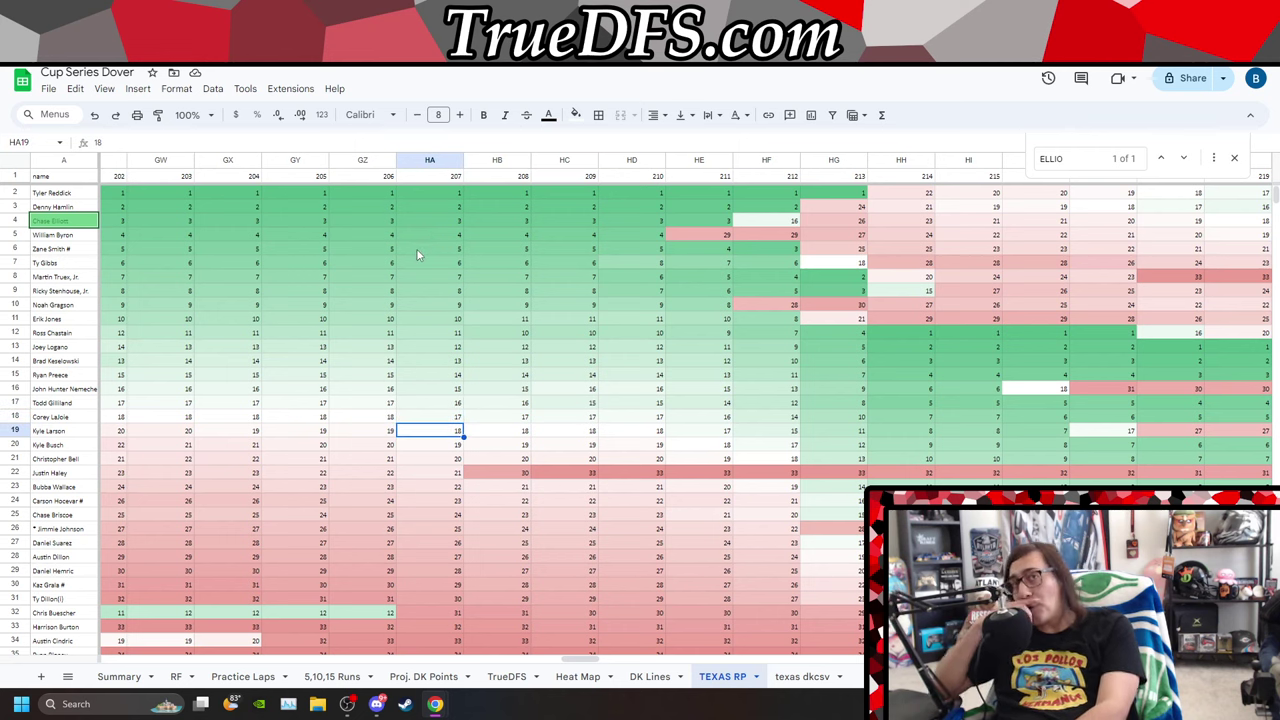
Return to William Byron's row and check his running positions from lap 207 back past lap 202, ending on lap 202.
key(Up)
key(Up)
key(Up)
key(Up)
key(Up)
key(Up)
key(Up)
key(Up)
key(Up)
key(Up)
key(Up)
key(Up)
key(Up)
key(Up)
key(Left)
key(Left)
key(Left)
key(Left)
key(Left)
key(Left)
key(Left)
key(Right)
key(Right)
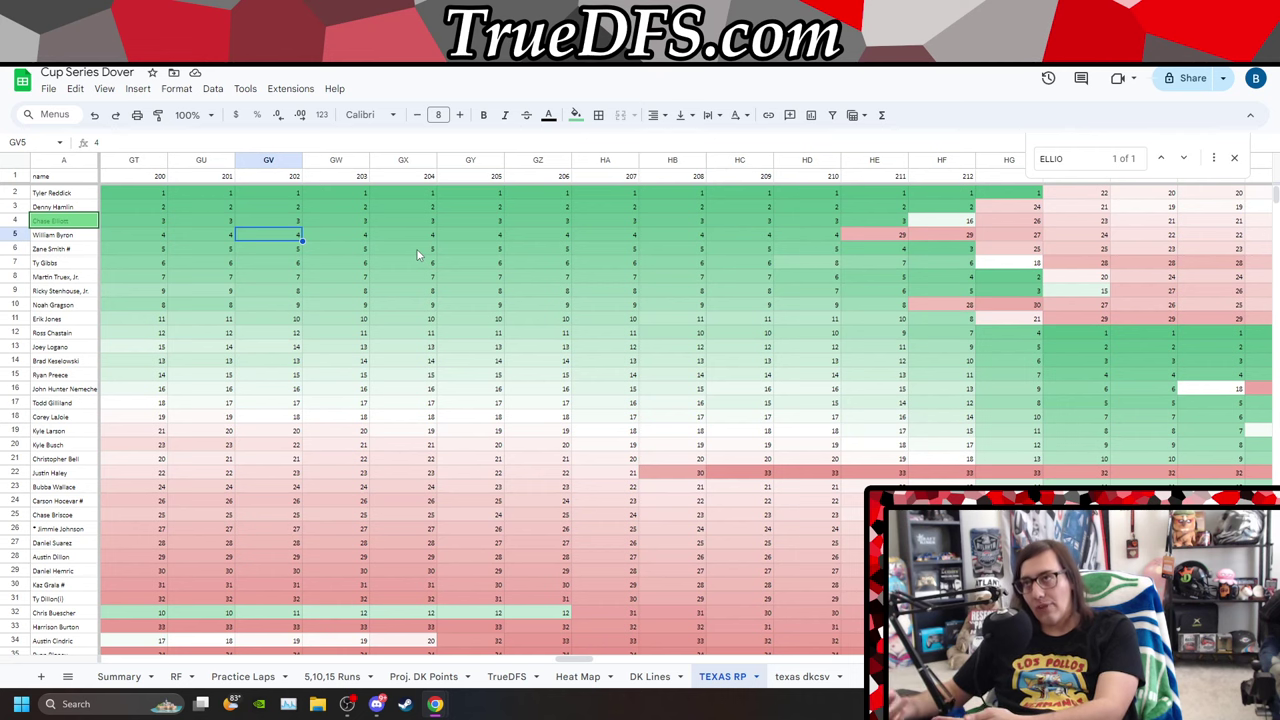
Trace William Byron's running positions backward from lap 202 to lap 0, the start of the Texas race.
key(Left)
key(Left)
key(Left)
key(Left)
key(Left)
key(Left)
key(Left)
key(Left)
key(Left)
key(Left)
key(Left)
key(Left)
key(Left)
key(Left)
key(Left)
key(Left)
key(Left)
key(Left)
key(Left)
key(Left)
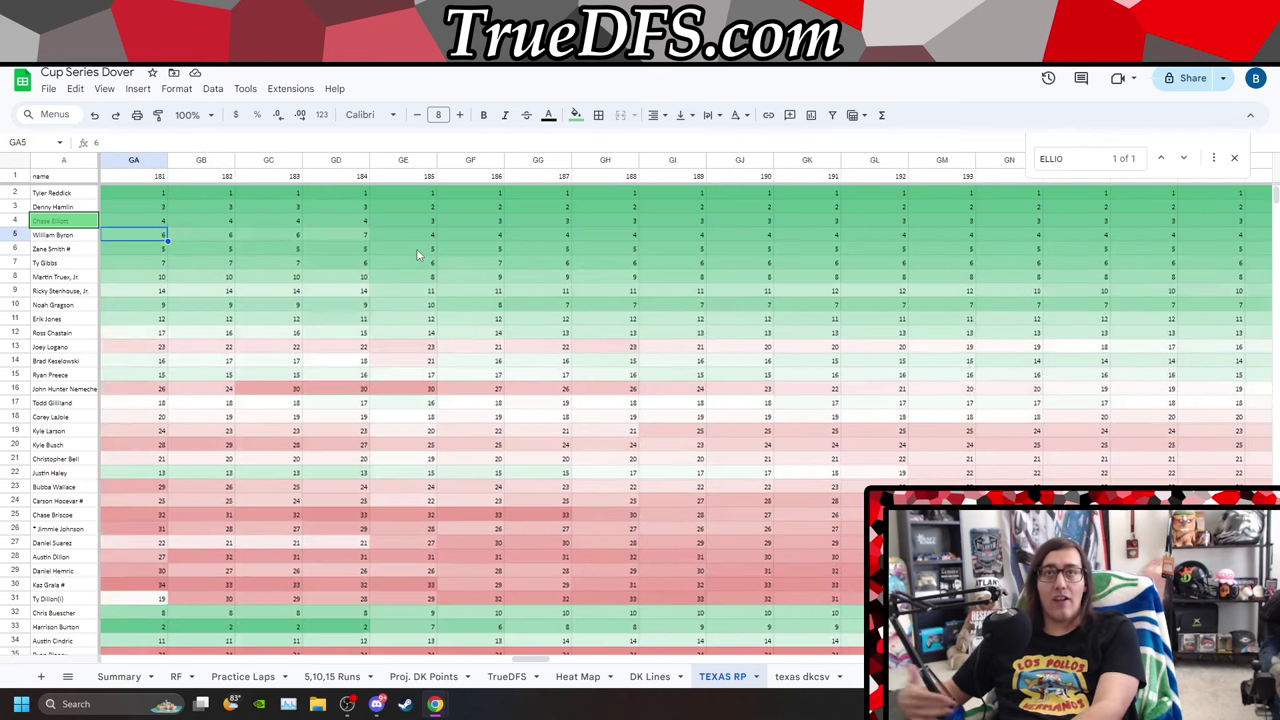
key(Left)
key(Left)
key(Left)
key(Left)
key(Left)
key(Left)
key(Left)
key(Left)
key(Left)
key(Left)
key(Left)
key(Left)
key(Left)
key(Left)
key(Left)
key(Left)
key(Left)
key(Left)
key(Left)
key(Left)
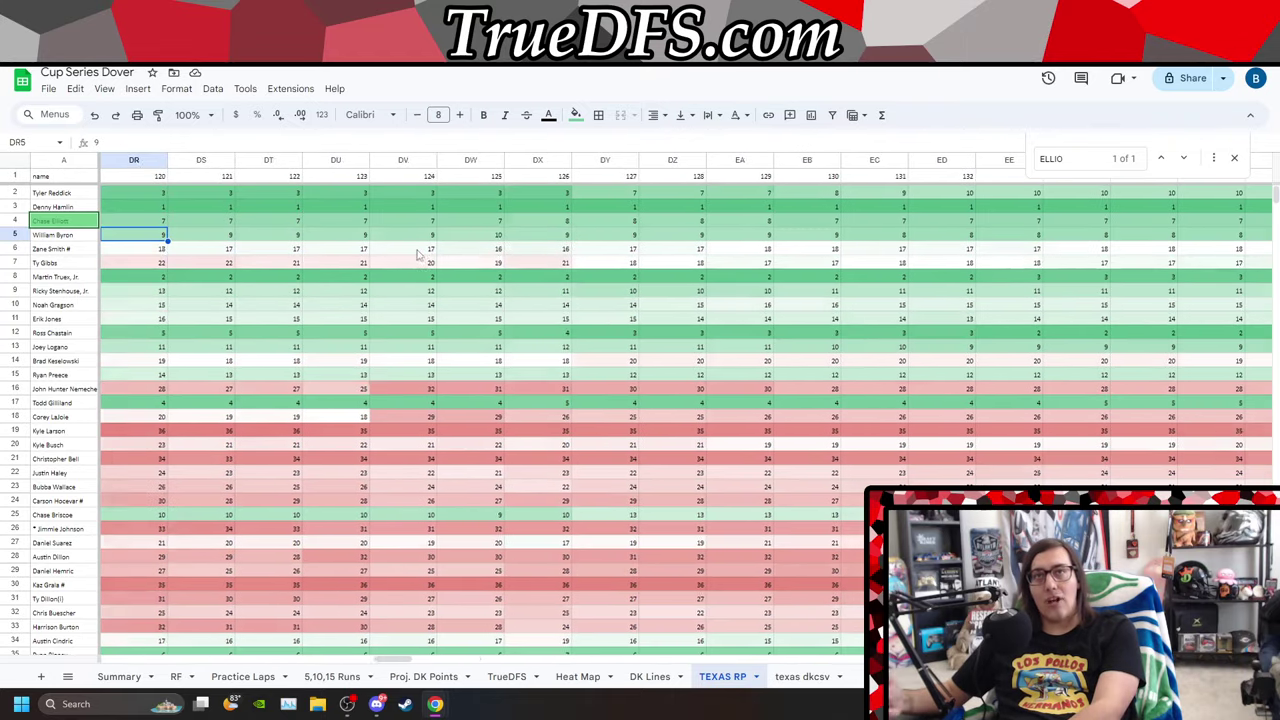
key(Left)
key(Left)
key(Left)
key(Left)
key(Left)
key(Left)
key(Left)
key(Left)
key(Left)
key(Left)
key(Left)
key(Left)
key(Left)
key(Left)
key(Left)
key(Left)
key(Left)
key(Left)
key(Left)
key(Left)
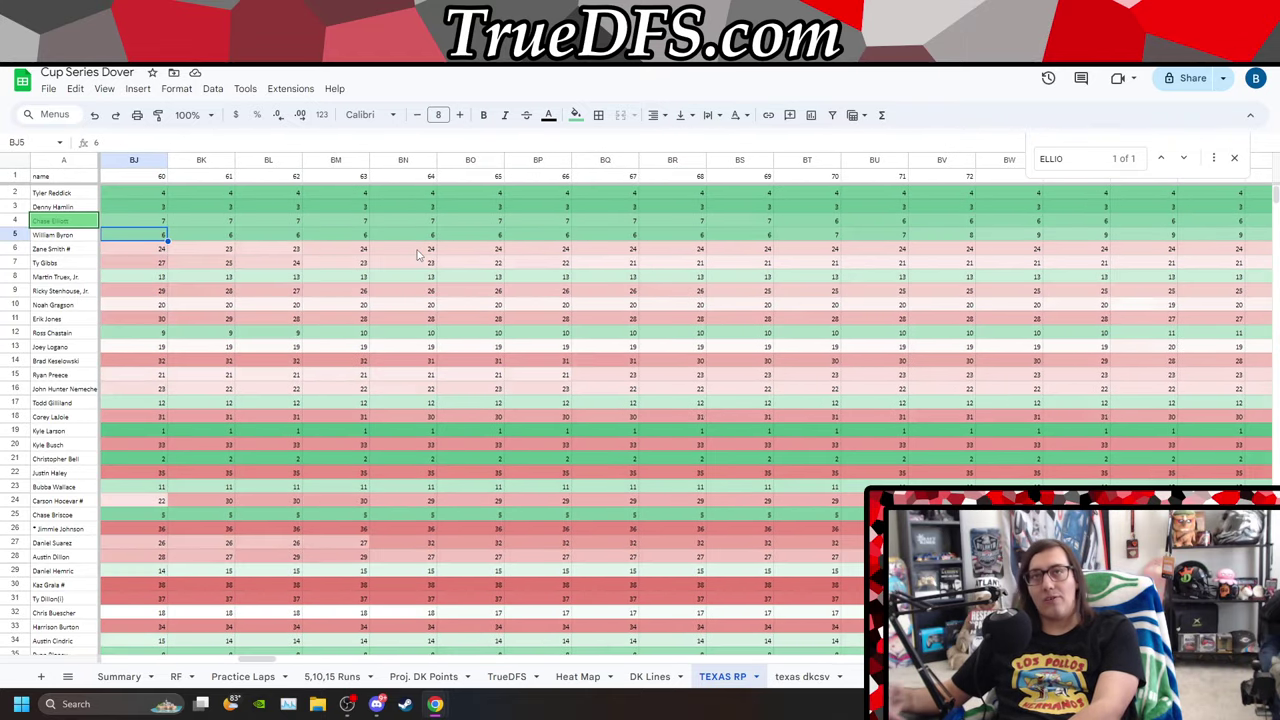
key(Left)
key(Left)
key(Left)
key(Left)
key(Left)
key(Left)
key(Left)
key(Left)
key(Left)
key(Left)
key(Left)
key(Left)
key(Left)
key(Left)
key(Left)
key(Left)
key(Left)
key(Left)
key(Left)
key(Left)
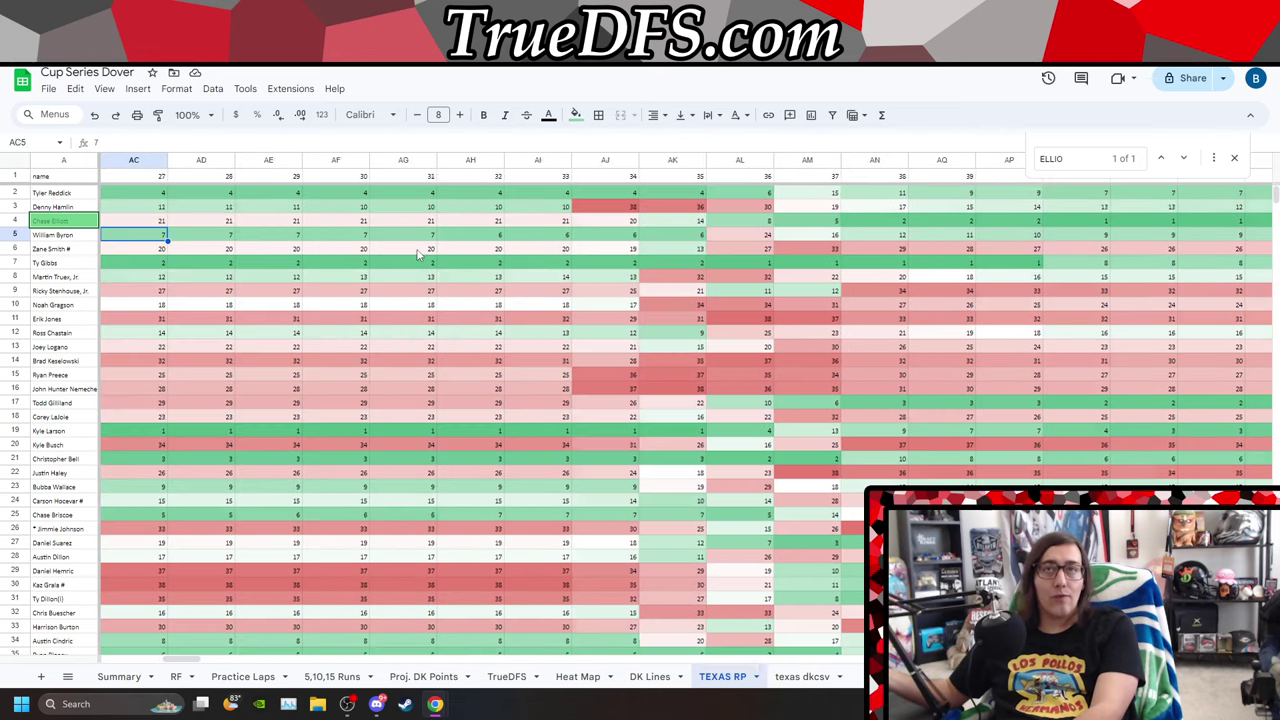
key(Left)
key(Left)
key(Left)
key(Left)
key(Left)
key(Left)
key(Left)
key(Left)
key(Left)
key(Left)
key(Left)
key(Left)
key(Left)
key(Left)
Follow William Byron's running positions forward from the start of the Texas race to lap 37.
key(Right)
key(Right)
key(Right)
key(Right)
key(Right)
key(Right)
key(Right)
key(Right)
key(Right)
key(Right)
key(Right)
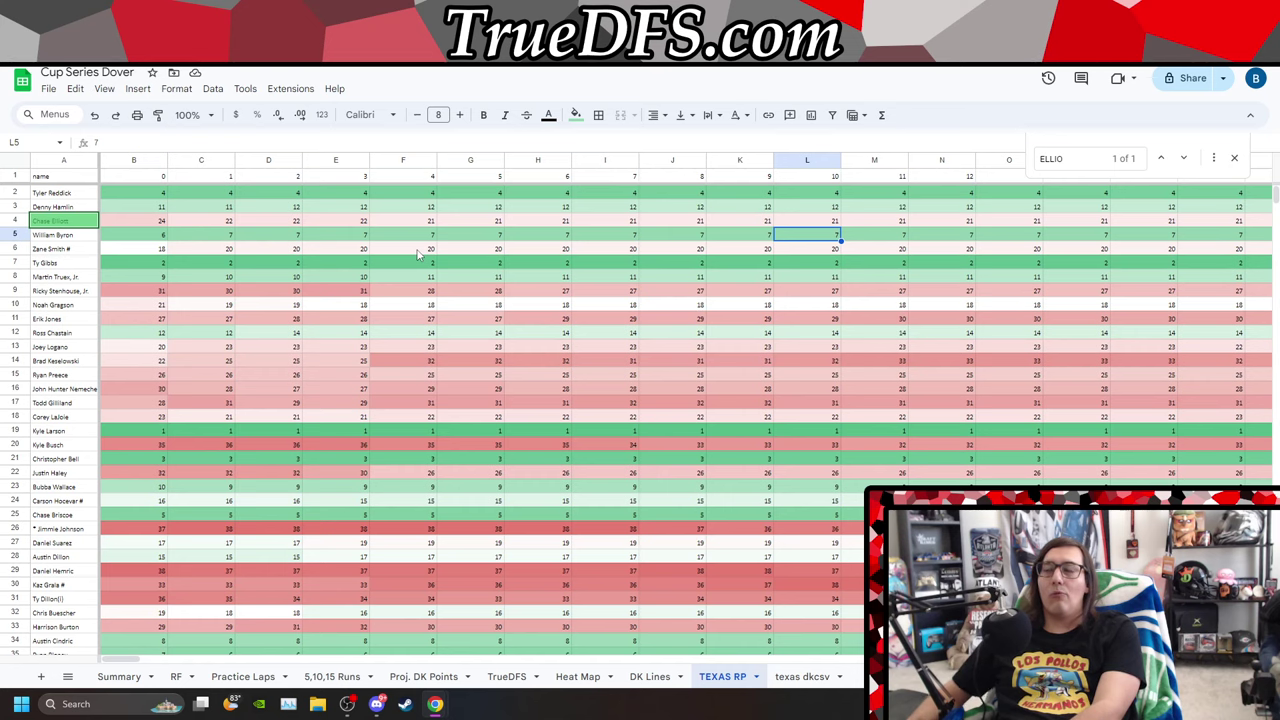
key(Right)
key(Right)
key(Right)
key(Right)
key(Right)
key(Right)
key(Right)
key(Right)
key(Right)
key(Right)
key(Right)
key(Right)
key(Right)
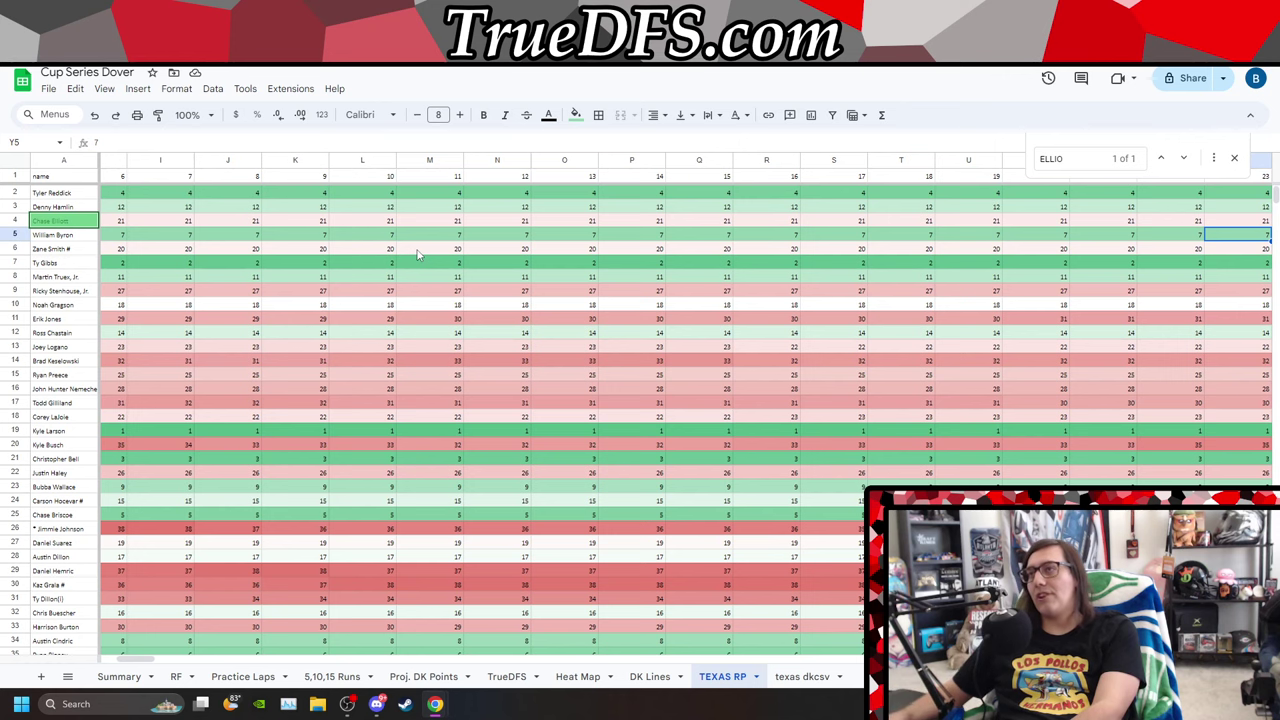
key(Right)
key(Right)
key(Right)
key(Right)
key(Right)
key(Right)
key(Right)
key(Right)
key(Right)
key(Right)
key(Right)
key(Right)
key(Right)
key(Right)
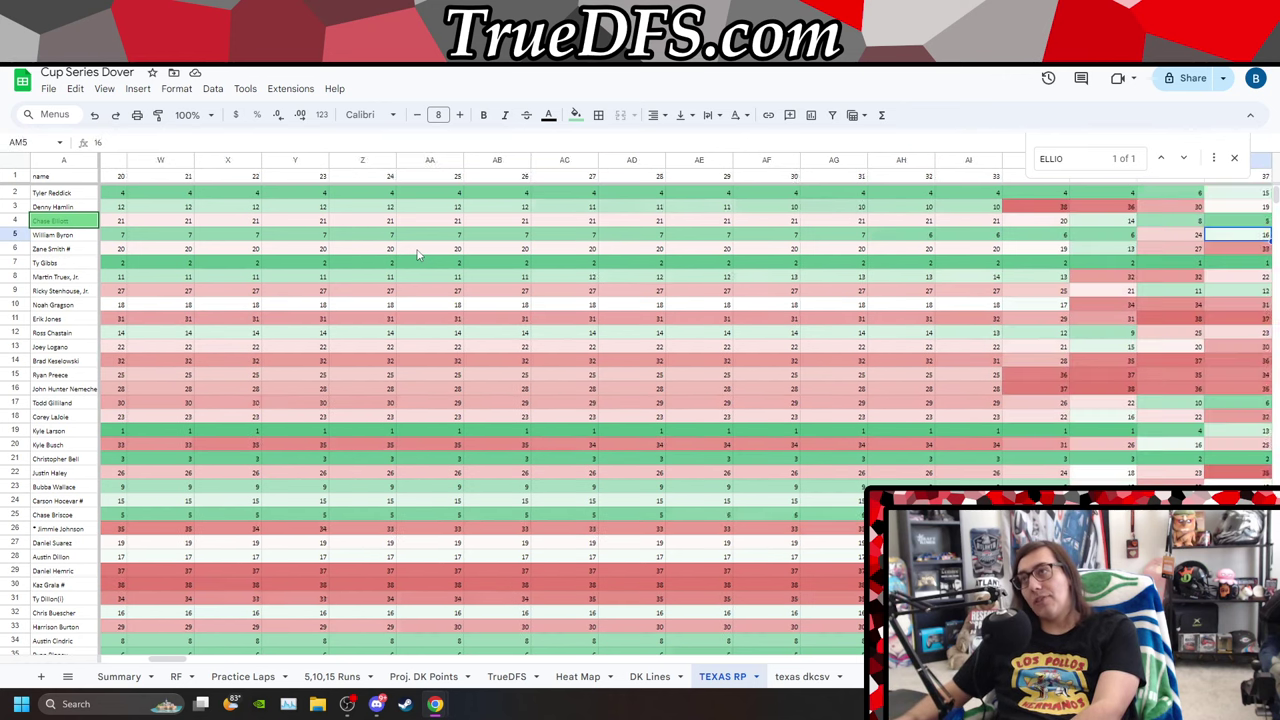
Continue tracing William Byron's running positions from lap 37 through laps 98 and 158 to lap 219.
key(Right)
key(Right)
key(Right)
key(Right)
key(Right)
key(Right)
key(Right)
key(Right)
key(Right)
key(Right)
key(Right)
key(Right)
key(Right)
key(Right)
key(Right)
key(Right)
key(Right)
key(Right)
key(Right)
key(Right)
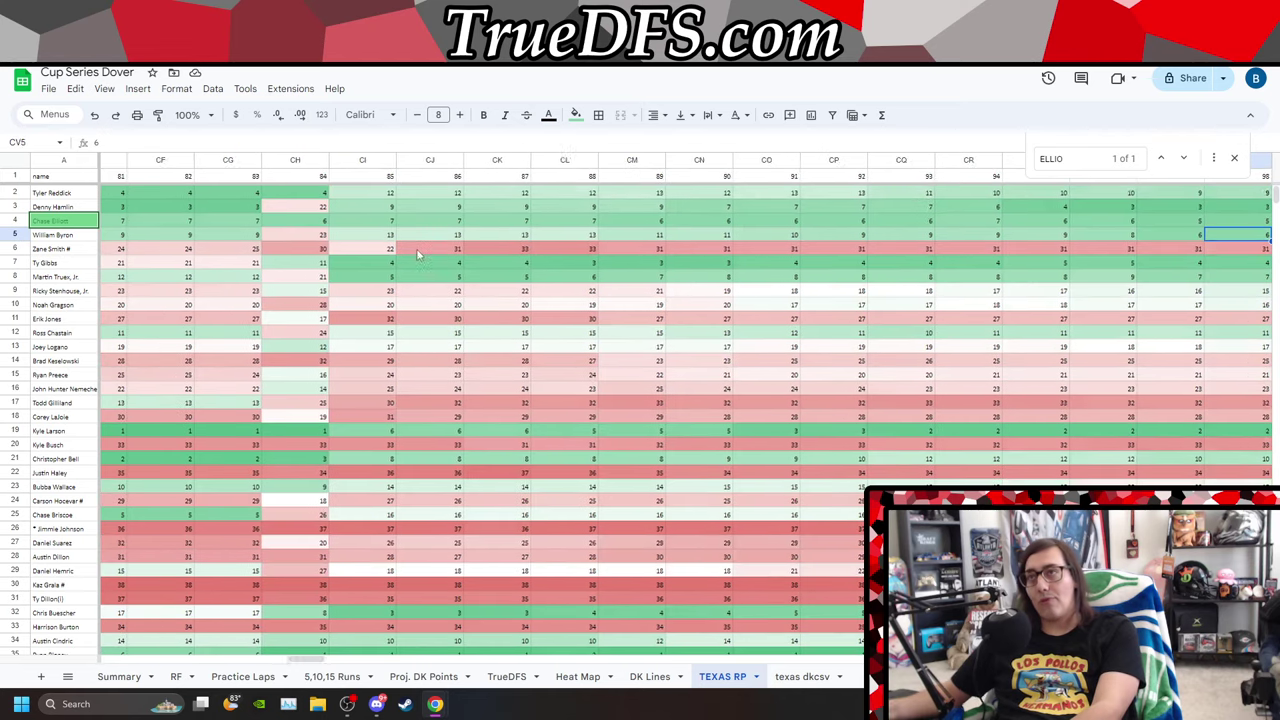
key(Right)
key(Right)
key(Right)
key(Right)
key(Right)
key(Right)
key(Right)
key(Right)
key(Right)
key(Right)
key(Right)
key(Right)
key(Right)
key(Right)
key(Right)
key(Right)
key(Right)
key(Right)
key(Right)
key(Right)
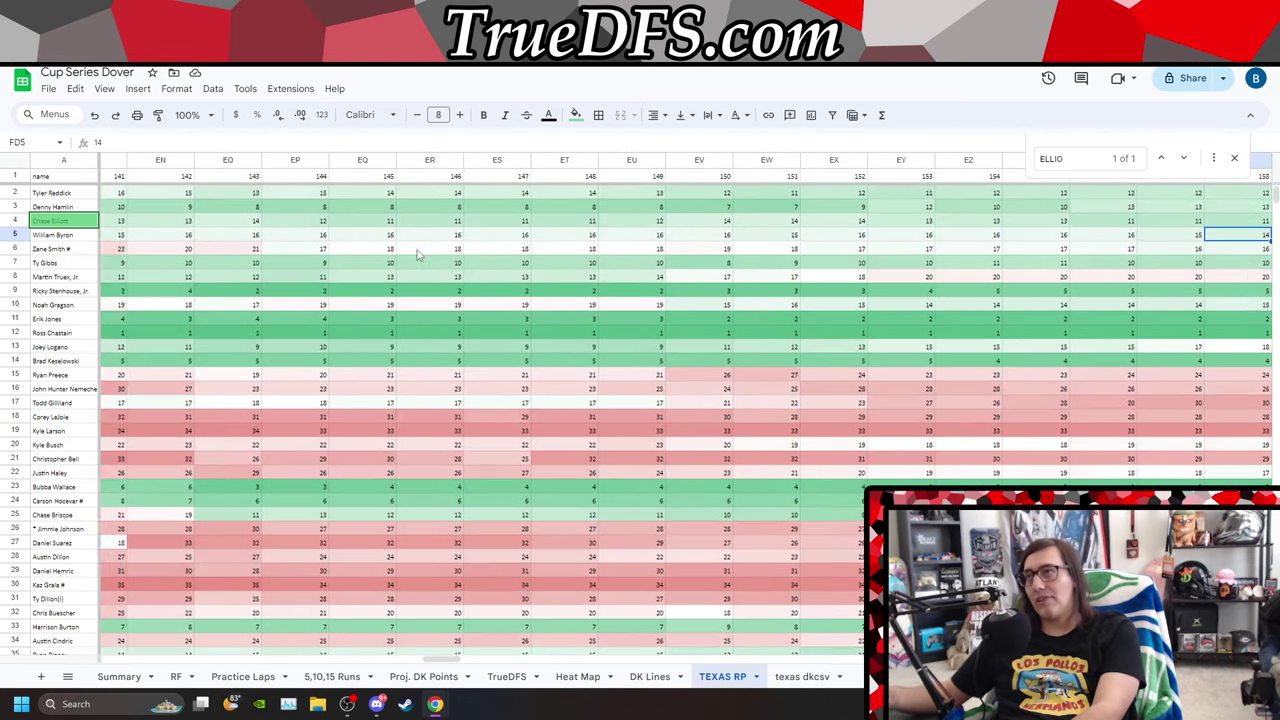
key(Right)
key(Right)
key(Right)
key(Right)
key(Right)
key(Right)
key(Right)
key(Right)
key(Right)
key(Right)
key(Right)
key(Right)
key(Right)
key(Right)
key(Right)
key(Right)
key(Right)
key(Right)
key(Right)
key(Right)
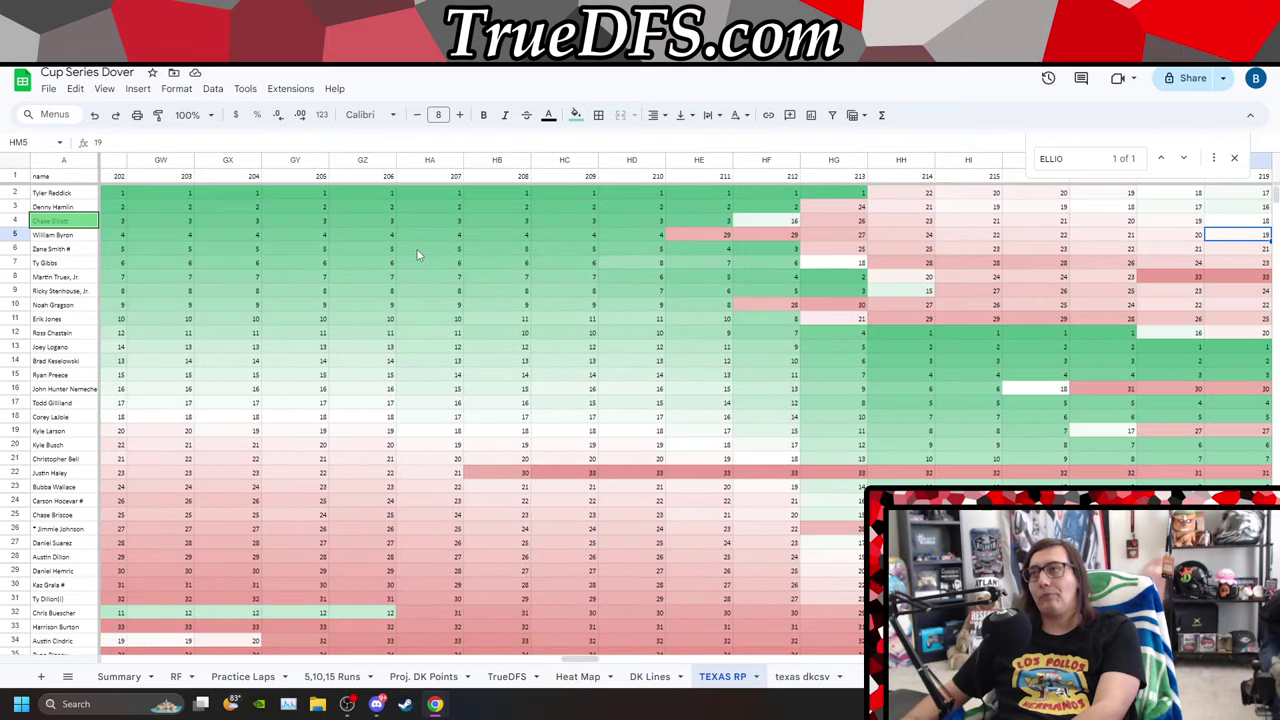
Go back along William Byron's row from lap 219 to recheck his running positions around laps 205 to 208.
key(Left)
key(Left)
key(Left)
key(Left)
key(Left)
key(Left)
key(Left)
key(Left)
key(Left)
key(Left)
key(Left)
key(Left)
key(Left)
key(Left)
key(Right)
key(Right)
key(Right)
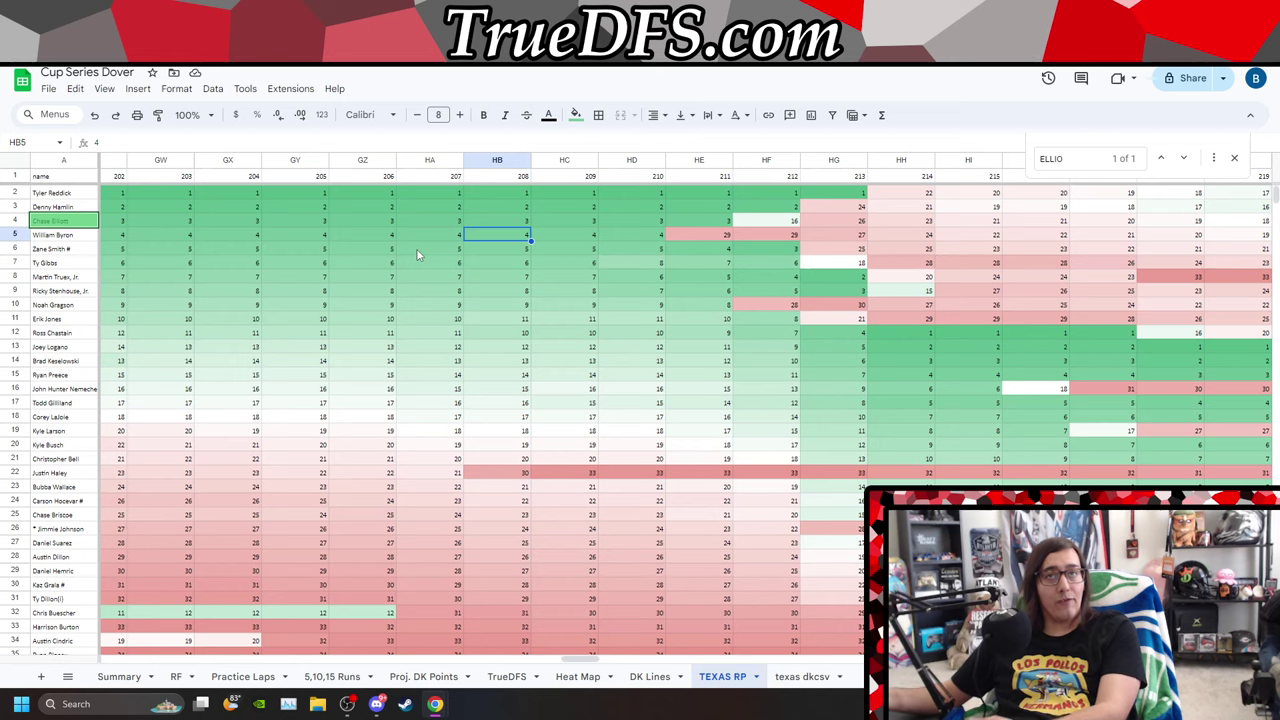
Trace William Byron's running positions forward from lap 208 to lap 233.
key(Right)
key(Right)
key(Right)
key(Right)
key(Right)
key(Right)
key(Right)
key(Right)
key(Right)
key(Right)
key(Right)
key(Right)
key(Right)
key(Right)
key(Right)
key(Right)
key(Right)
key(Right)
key(Right)
key(Right)
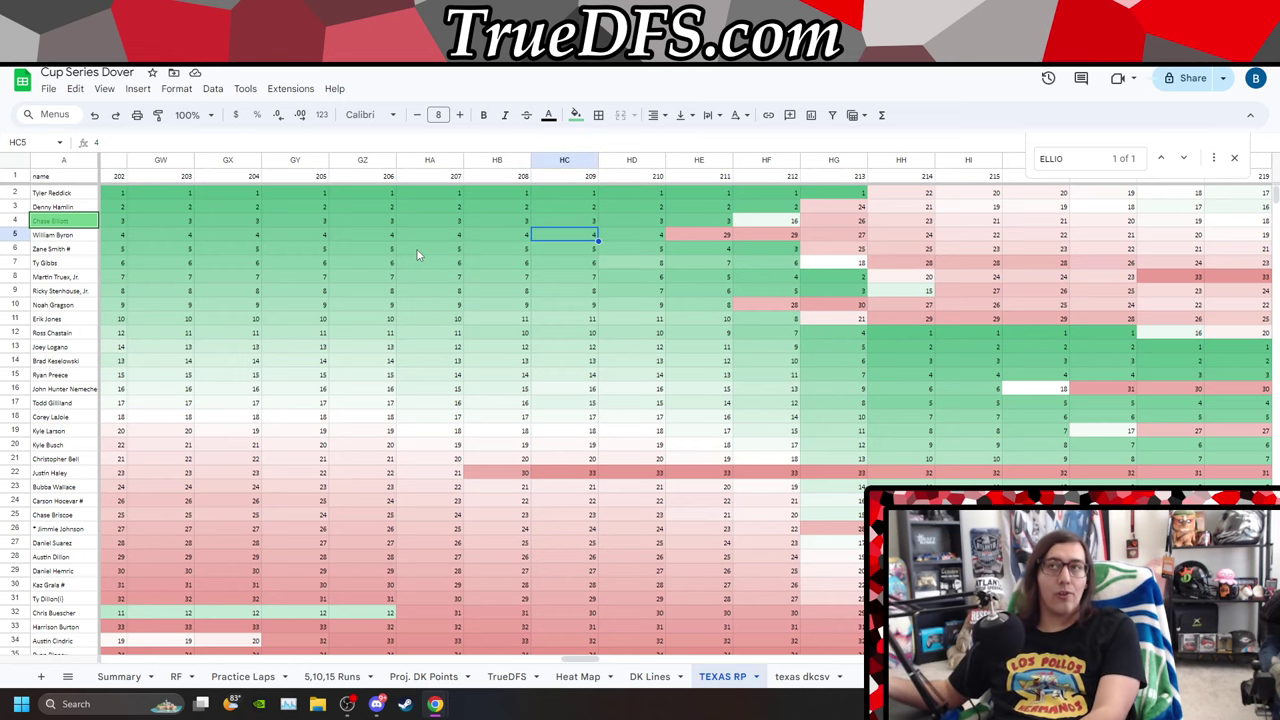
key(Right)
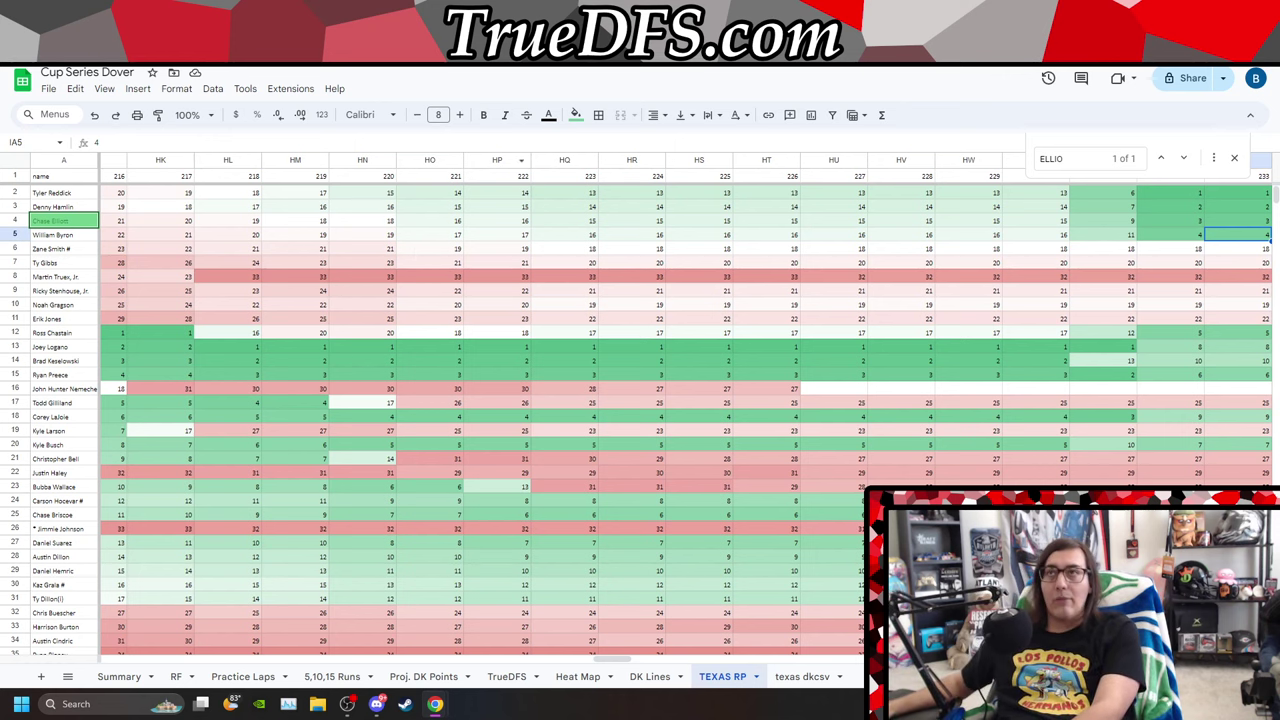
Trace William Byron's running positions backward from lap 233 to the start of the Texas race.
key(Left)
key(Left)
key(Left)
key(Left)
key(Left)
key(Left)
key(Left)
key(Left)
key(Left)
key(Left)
key(Left)
key(Left)
key(Left)
key(Left)
key(Left)
key(Left)
key(Left)
key(Left)
key(Left)
key(Left)
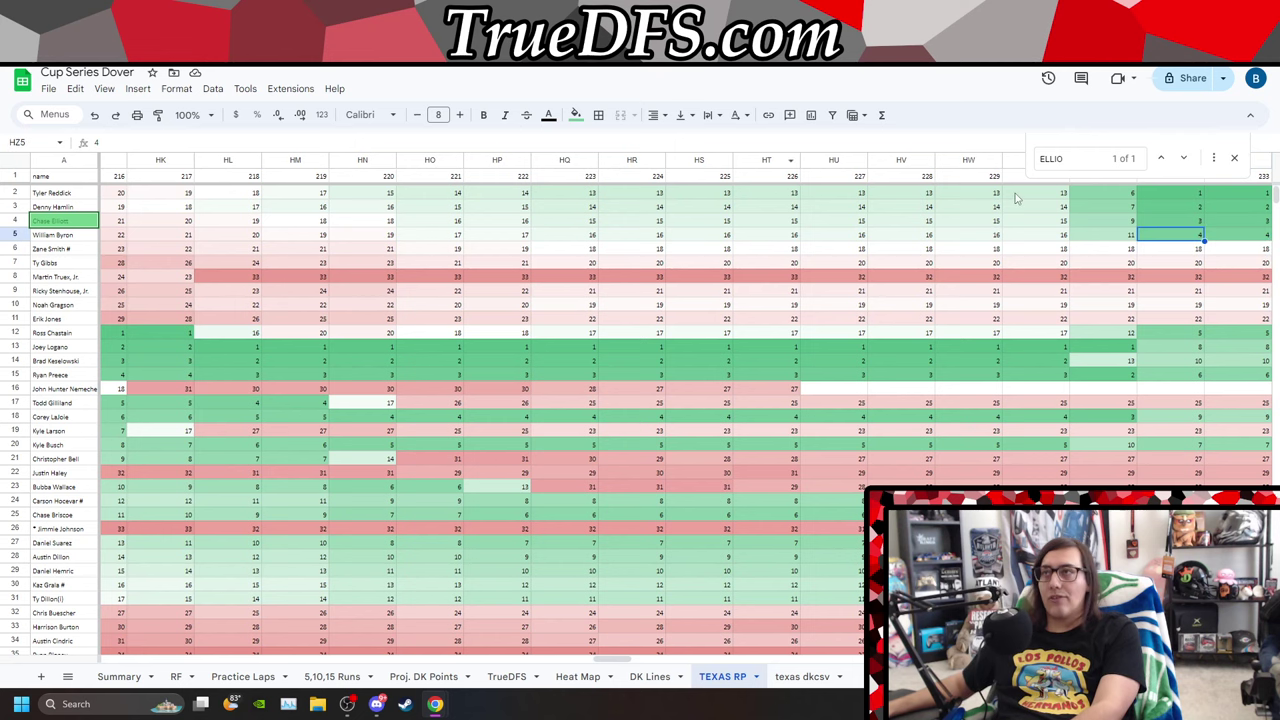
key(Left)
key(Left)
key(Left)
key(Left)
key(Left)
key(Left)
key(Left)
key(Left)
key(Left)
key(Left)
key(Left)
key(Left)
key(Left)
key(Left)
key(Left)
key(Left)
key(Left)
key(Left)
key(Left)
key(Left)
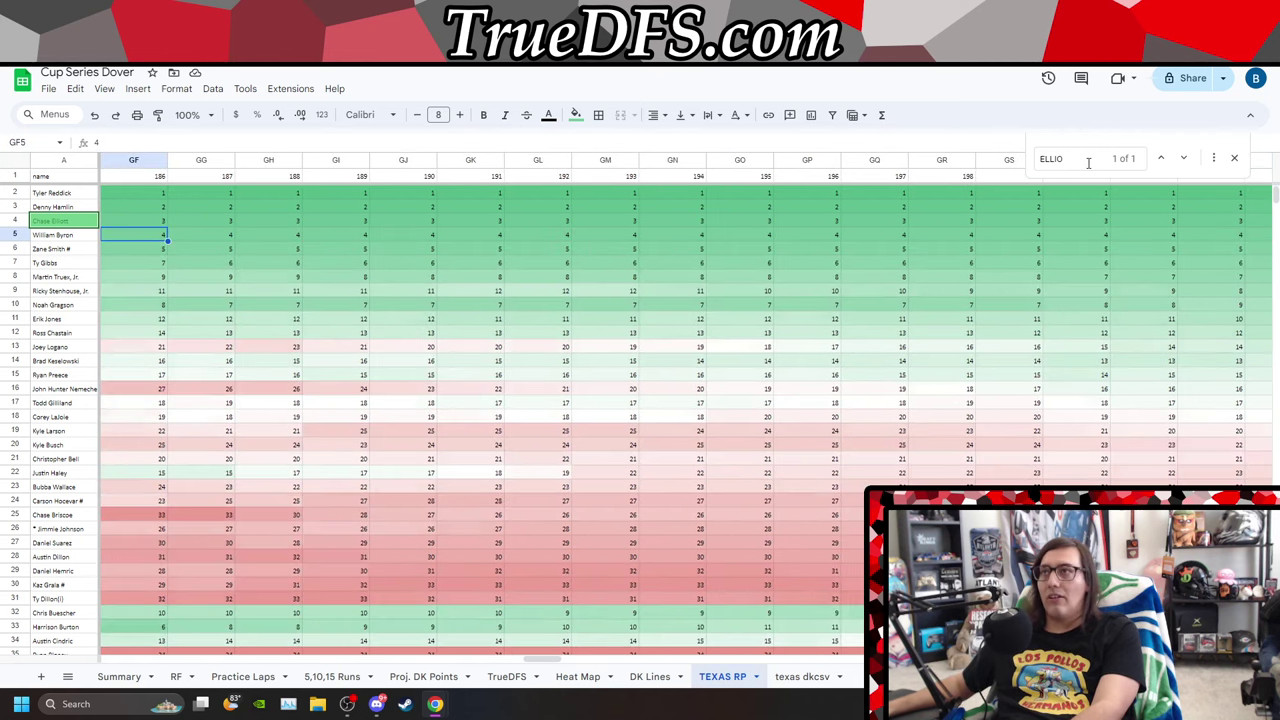
key(Left)
key(Left)
key(Left)
key(Left)
key(Left)
key(Left)
key(Left)
key(Left)
key(Left)
key(Left)
key(Left)
key(Left)
key(Left)
key(Left)
key(Left)
key(Left)
key(Left)
key(Left)
key(Left)
key(Left)
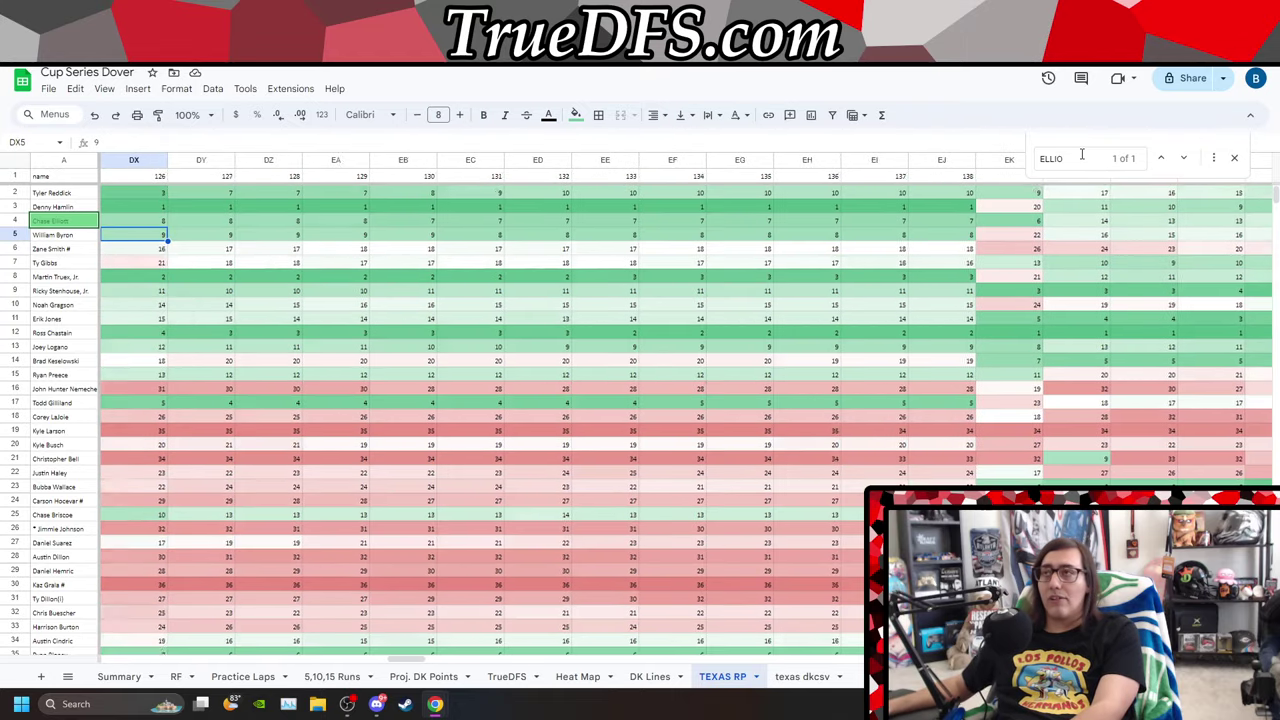
key(Left)
key(Left)
key(Left)
key(Left)
key(Left)
key(Left)
key(Left)
key(Left)
key(Left)
key(Left)
key(Left)
key(Left)
key(Left)
key(Left)
key(Left)
key(Left)
key(Left)
key(Left)
key(Left)
key(Left)
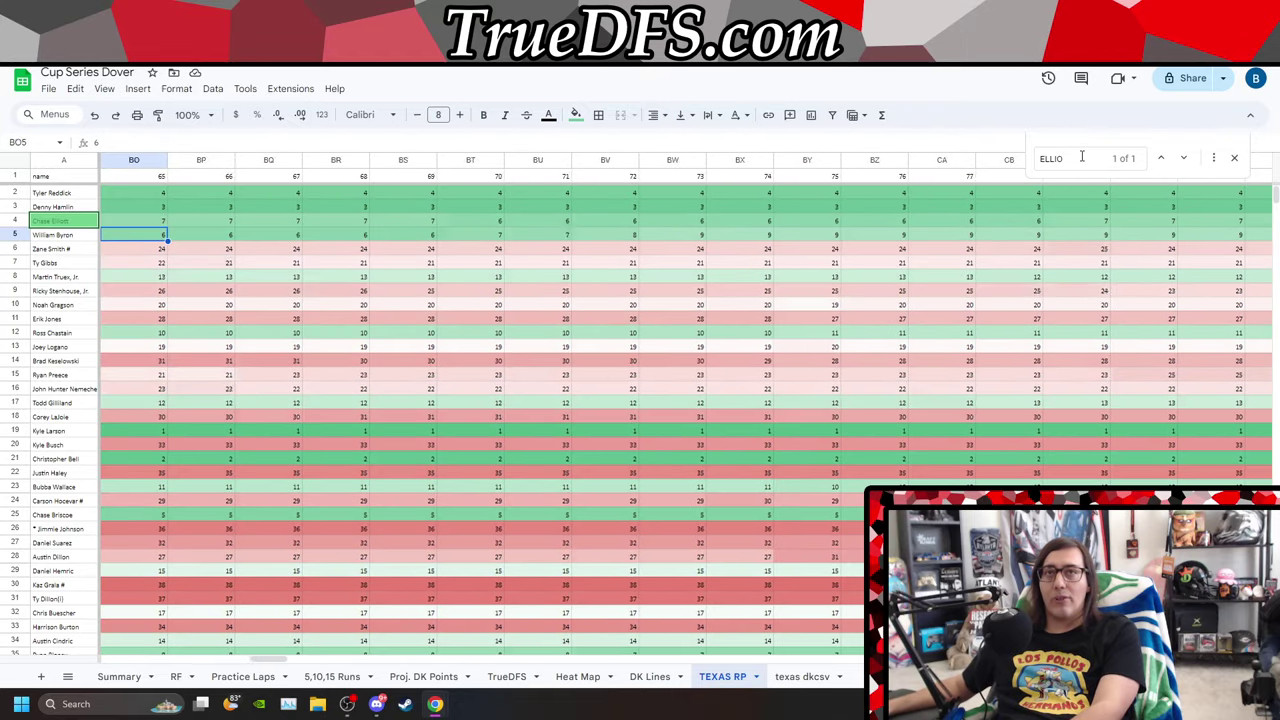
key(Left)
key(Left)
key(Left)
key(Left)
key(Left)
key(Left)
key(Left)
key(Left)
key(Left)
key(Left)
key(Left)
key(Left)
key(Left)
key(Left)
key(Left)
key(Left)
key(Left)
key(Left)
key(Left)
key(Left)
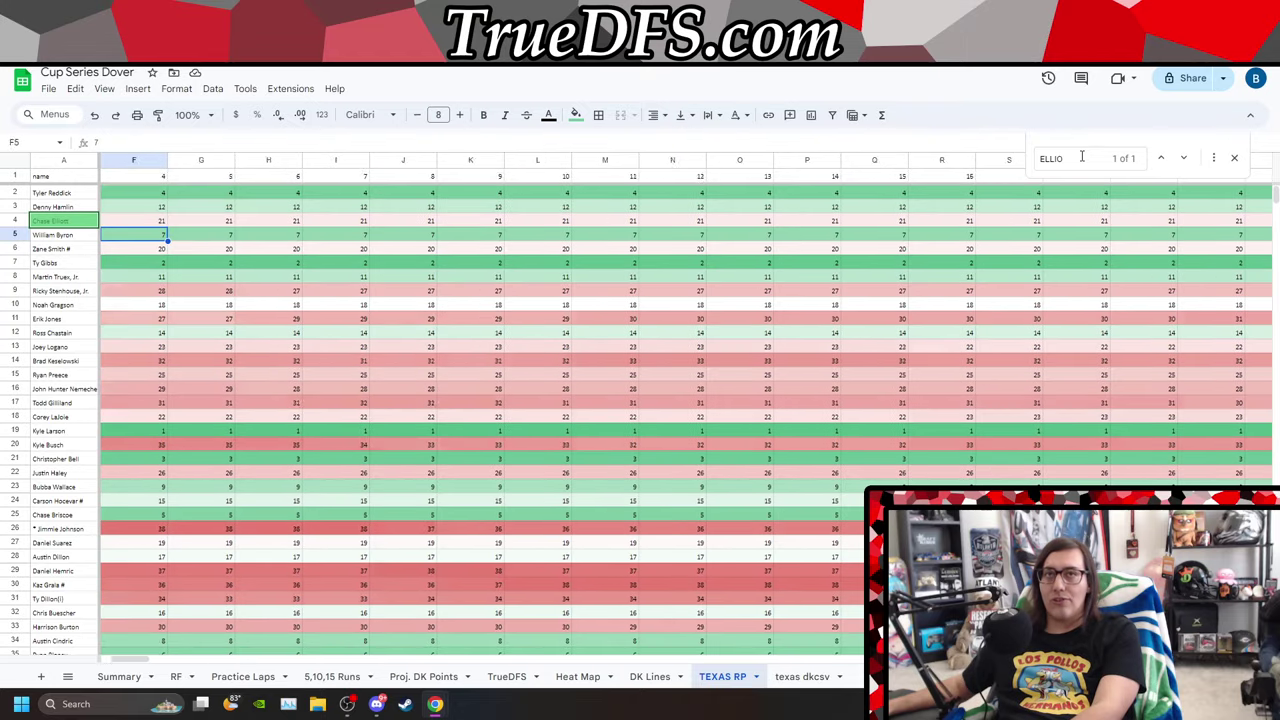
Search the sheet for "KYL" and select Kyle Busch in the driver name column.
click(1081, 157)
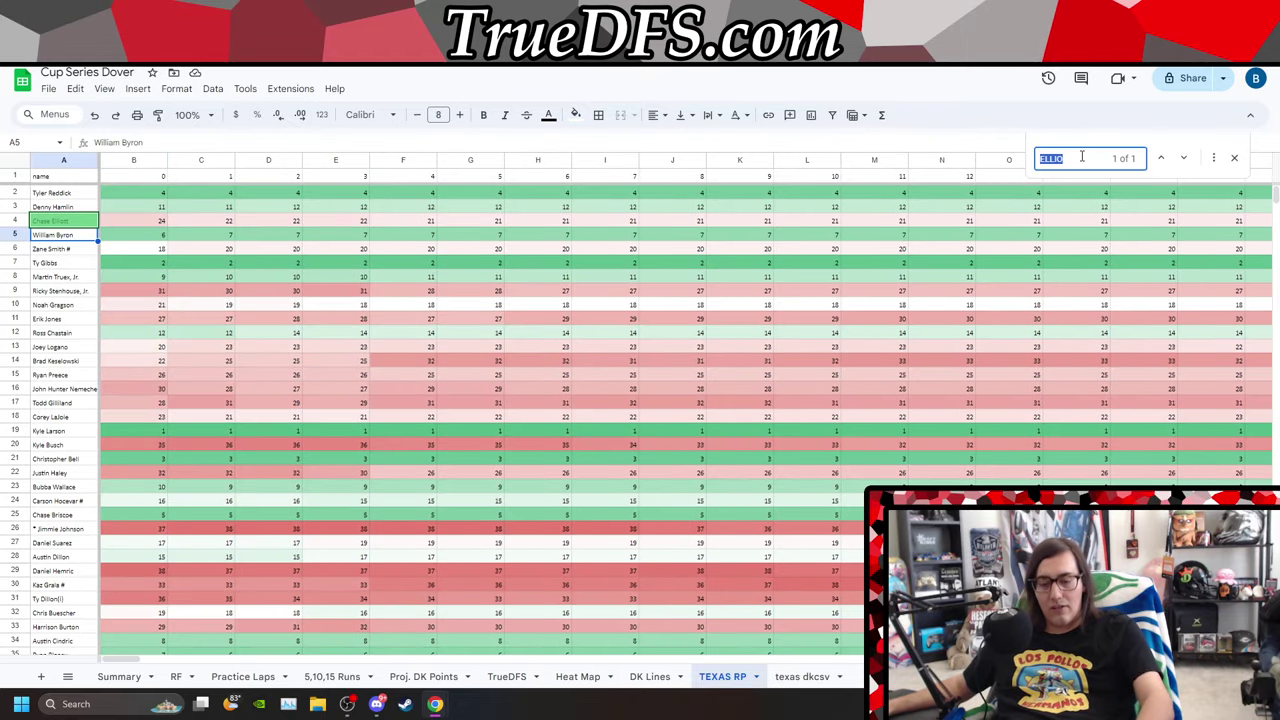
text(KYL)
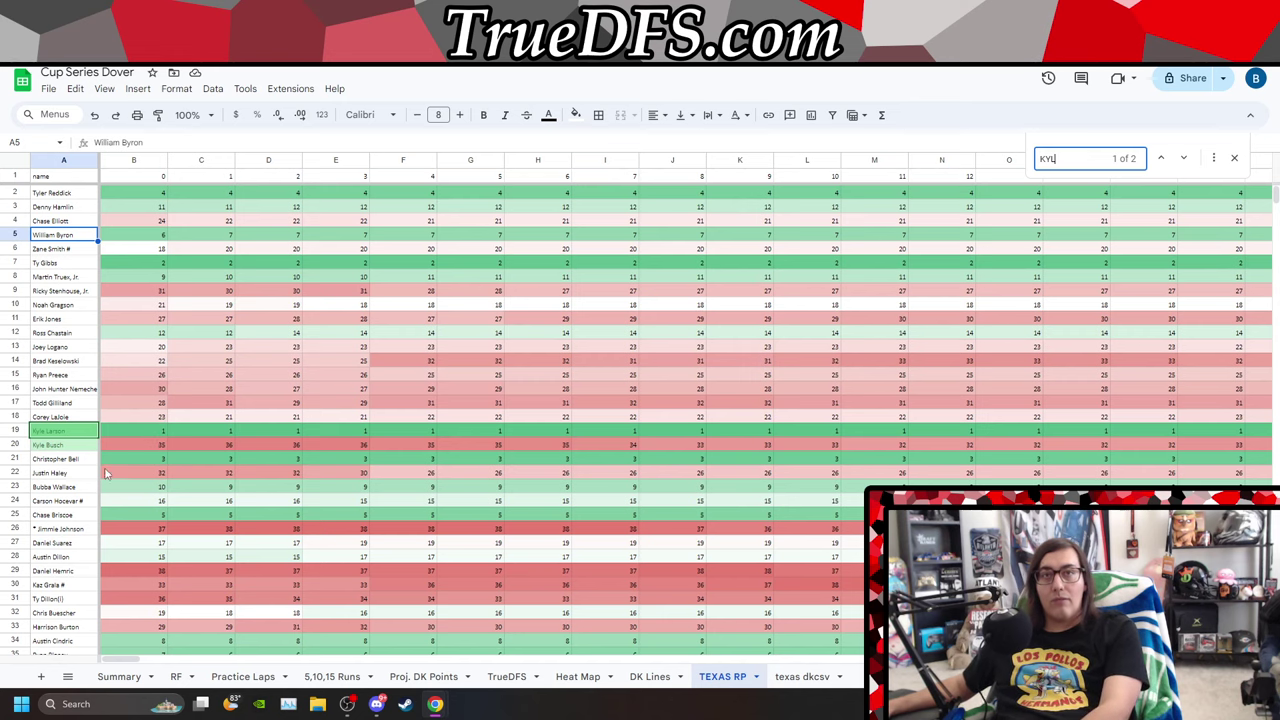
click(76, 446)
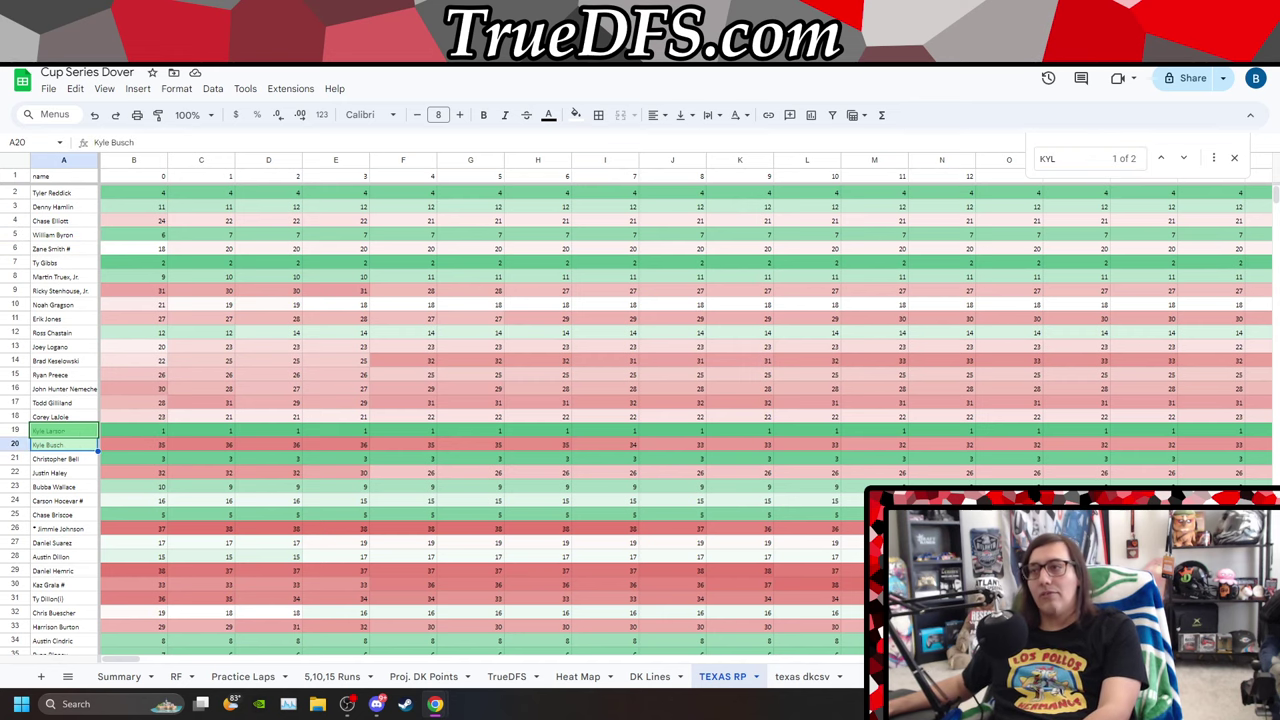
Sort the Texas running positions sheet in ascending order by the final lap column, lap 253.
scroll(292, 651, right, 10)
scroll(292, 651, right, 20)
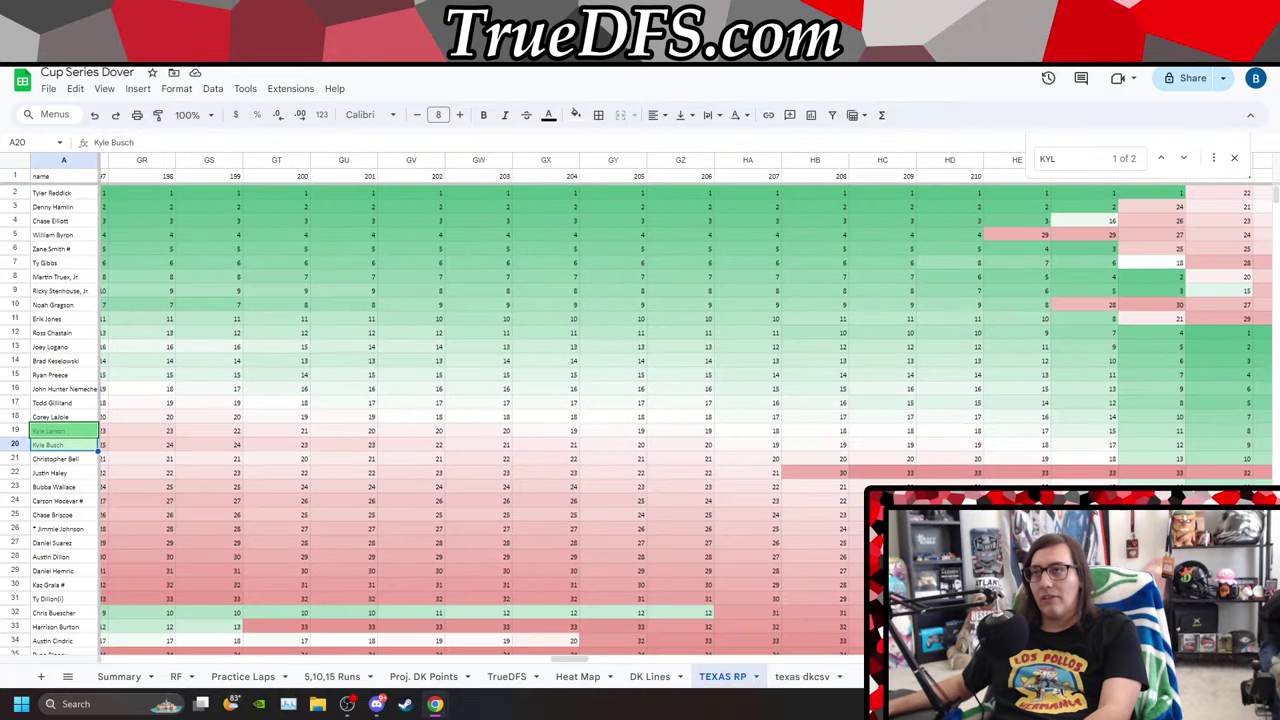
scroll(840, 660, left, 10)
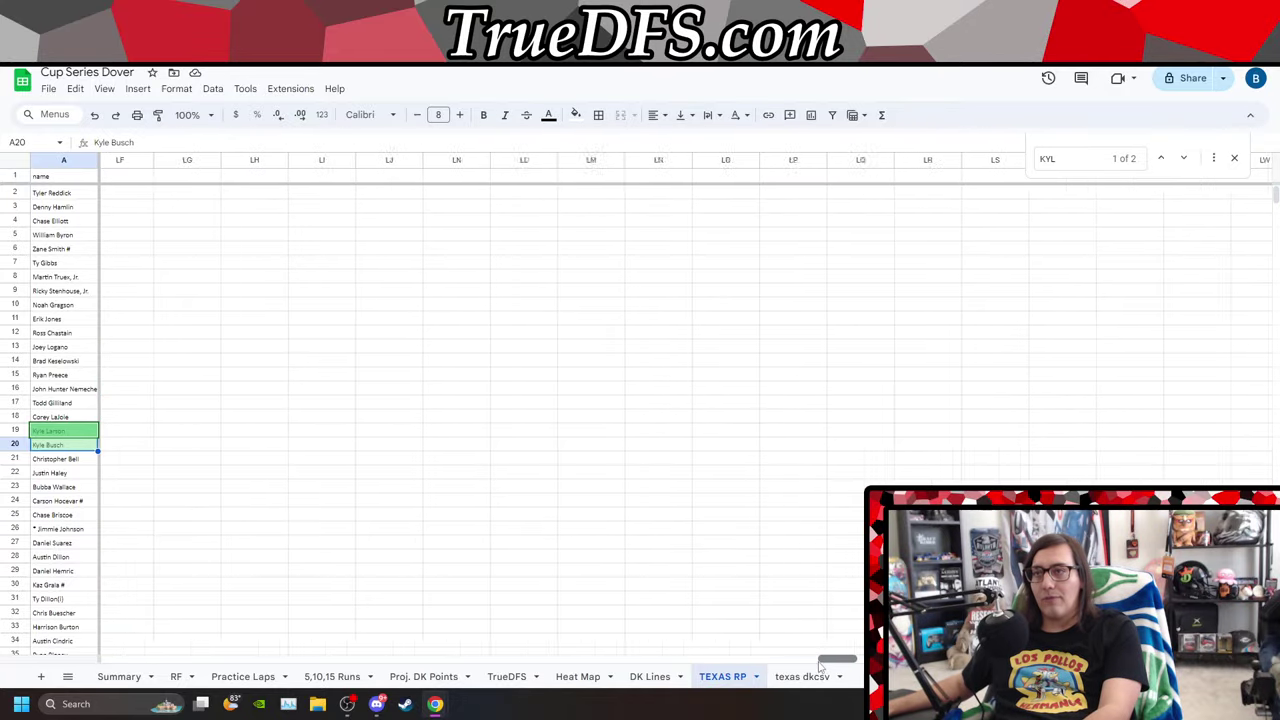
scroll(660, 660, left, 10)
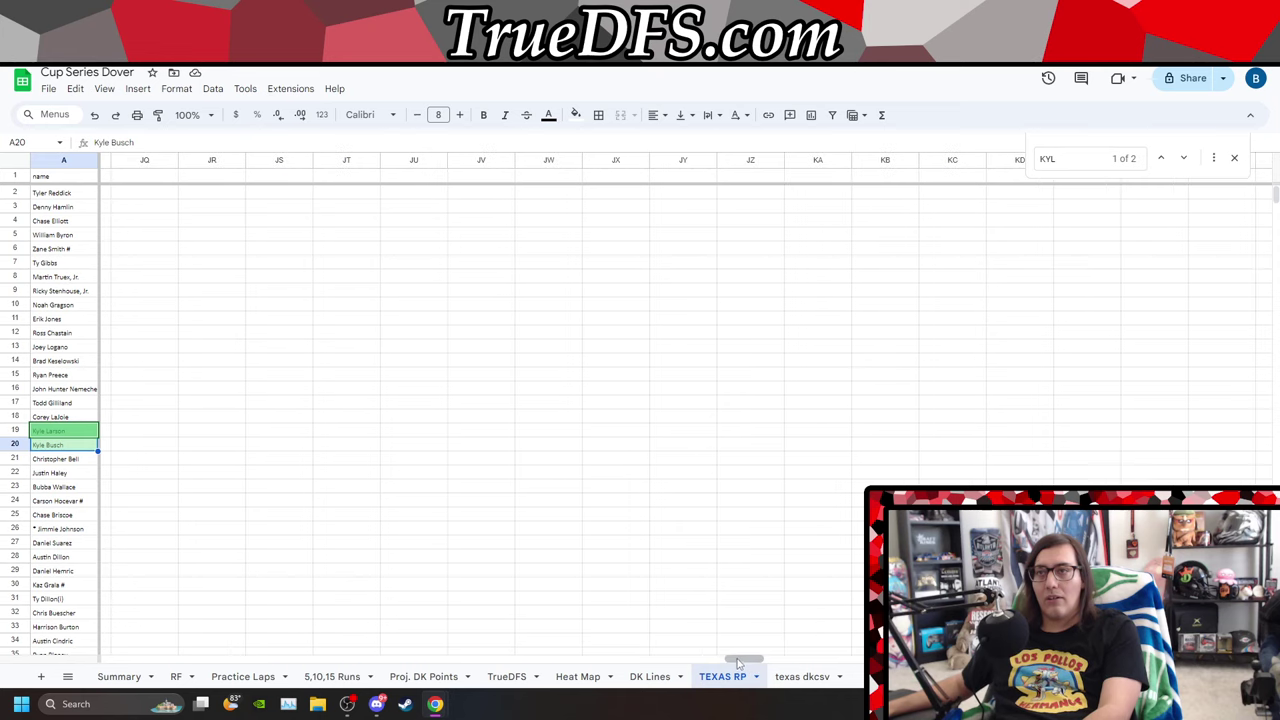
scroll(640, 665, left, 10)
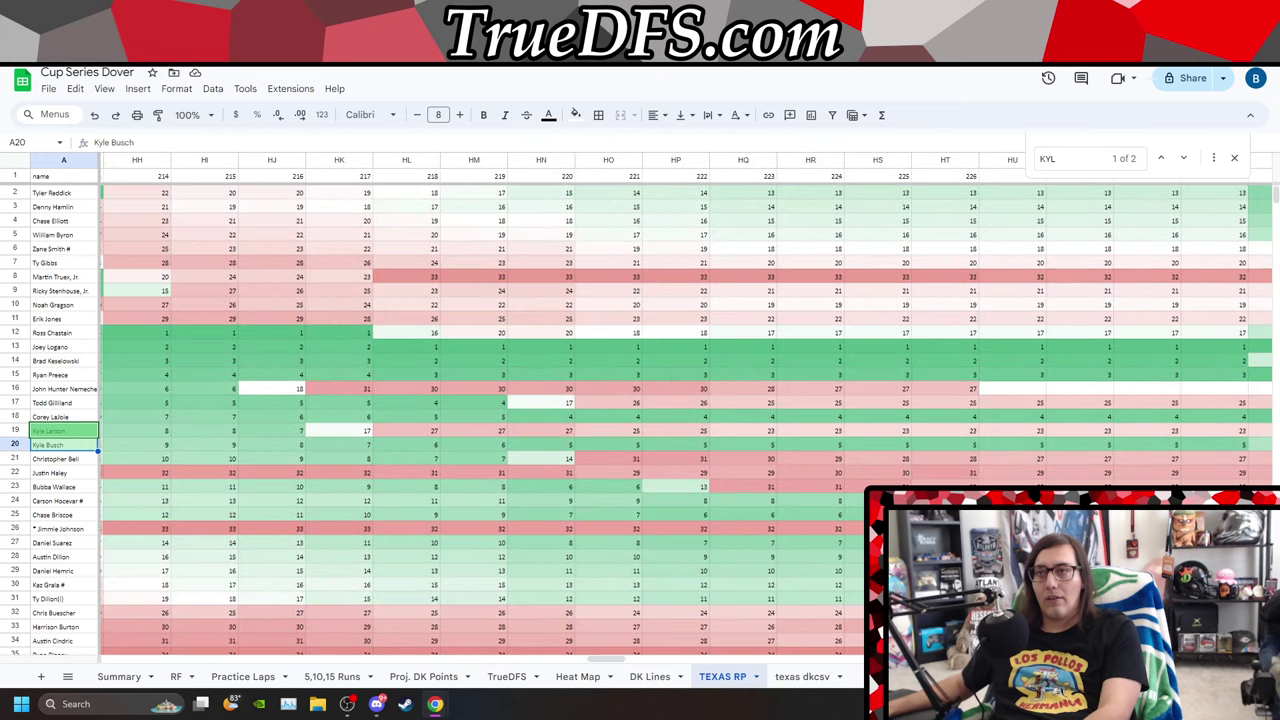
scroll(655, 660, right, 8)
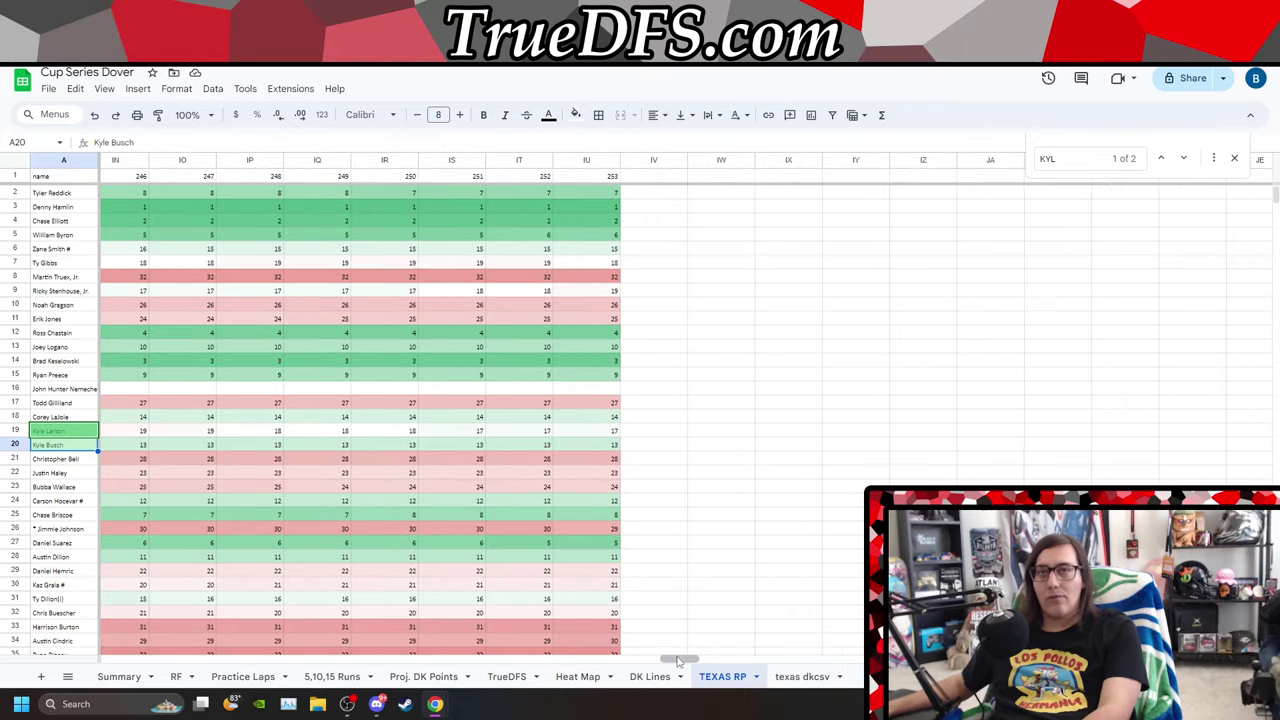
right_click(604, 160)
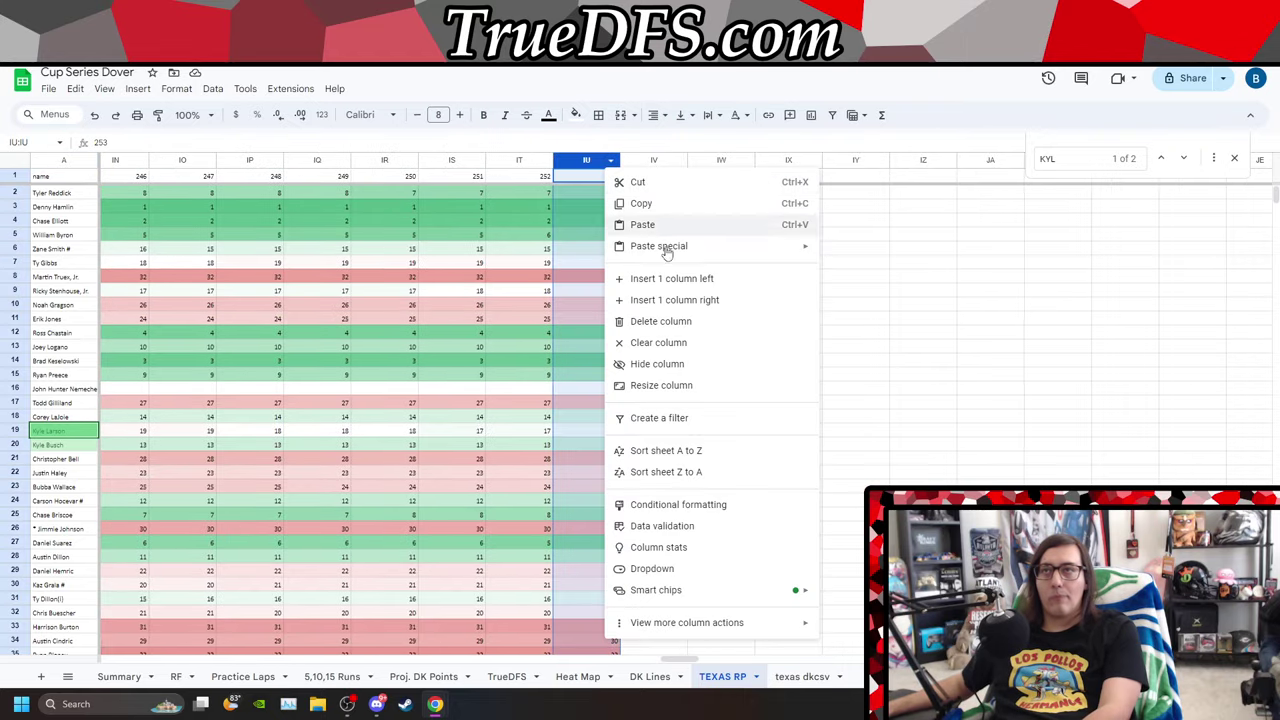
click(718, 455)
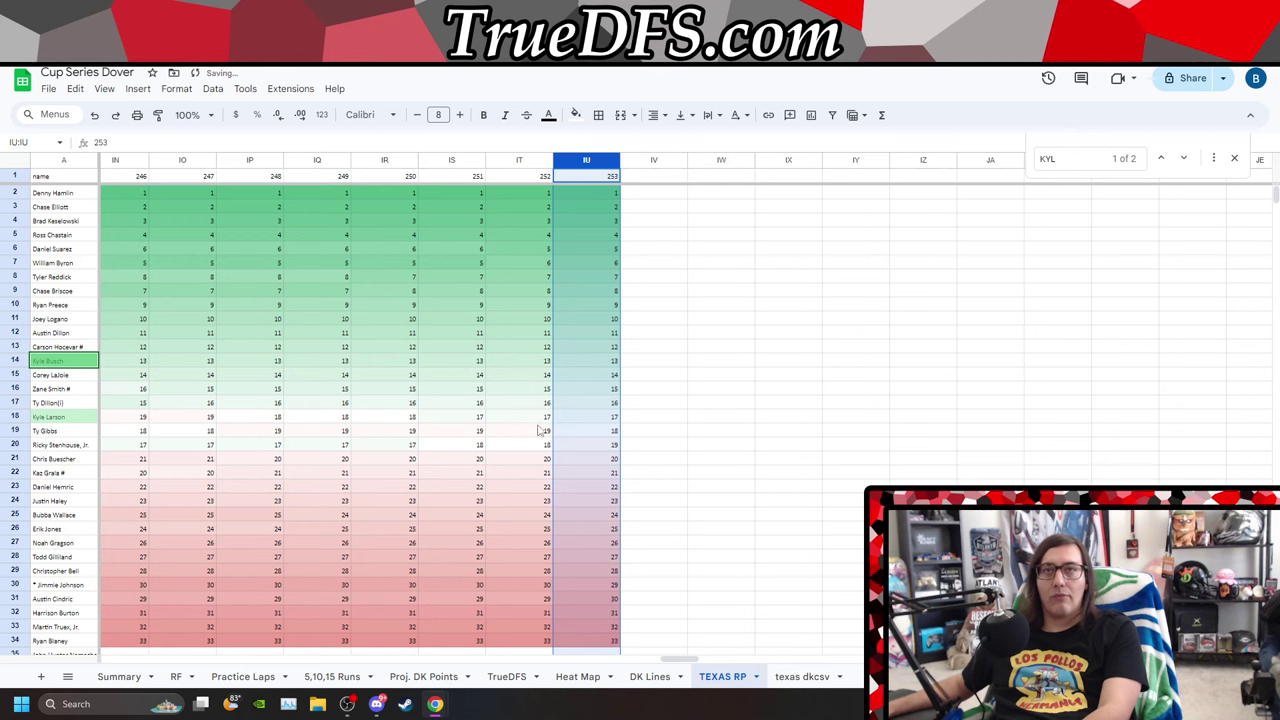
Trace Kyle Busch's running positions backward from the closing laps of the Texas race to lap 0.
click(229, 364)
key(Left)
key(Left)
key(Left)
key(Left)
key(Left)
key(Left)
key(Left)
key(Left)
key(Left)
key(Left)
key(Left)
key(Left)
key(Left)
key(Left)
key(Left)
key(Left)
key(Left)
key(Left)
key(Left)
key(Left)
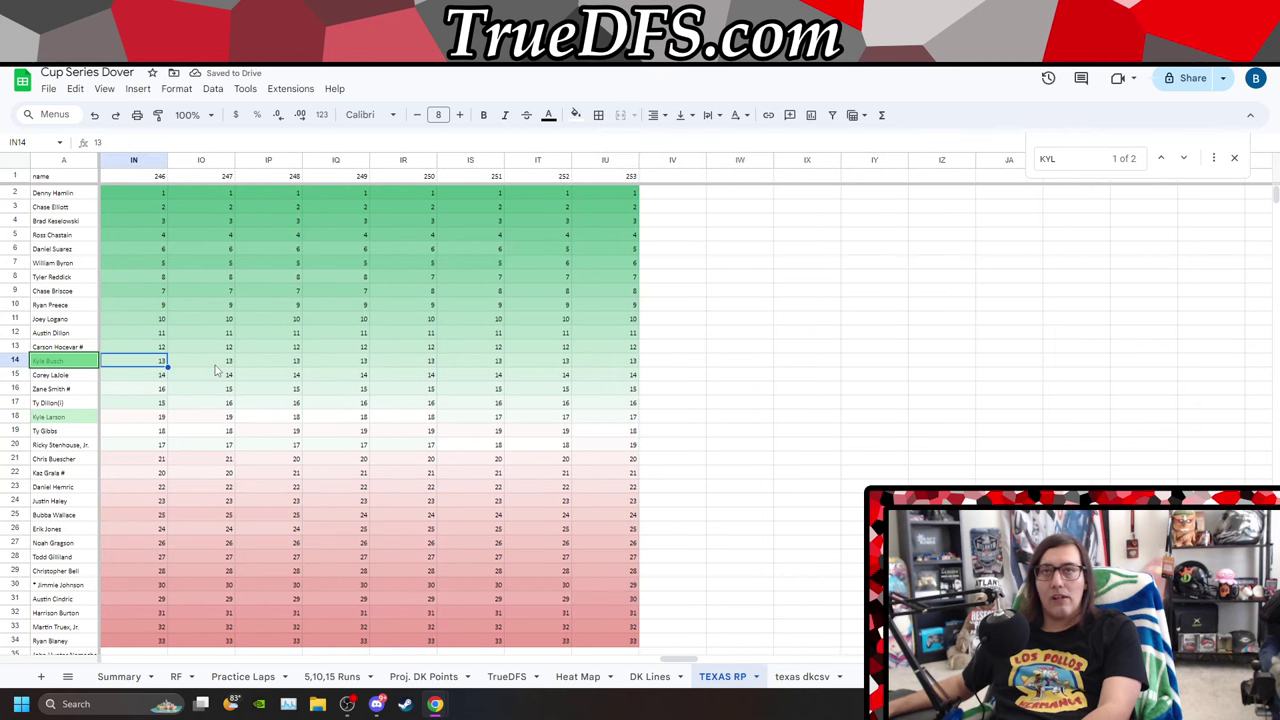
key(Left)
key(Left)
key(Left)
key(Left)
key(Left)
key(Left)
key(Left)
key(Left)
key(Left)
key(Left)
key(Left)
key(Left)
key(Left)
key(Left)
key(Left)
key(Left)
key(Left)
key(Left)
key(Left)
key(Left)
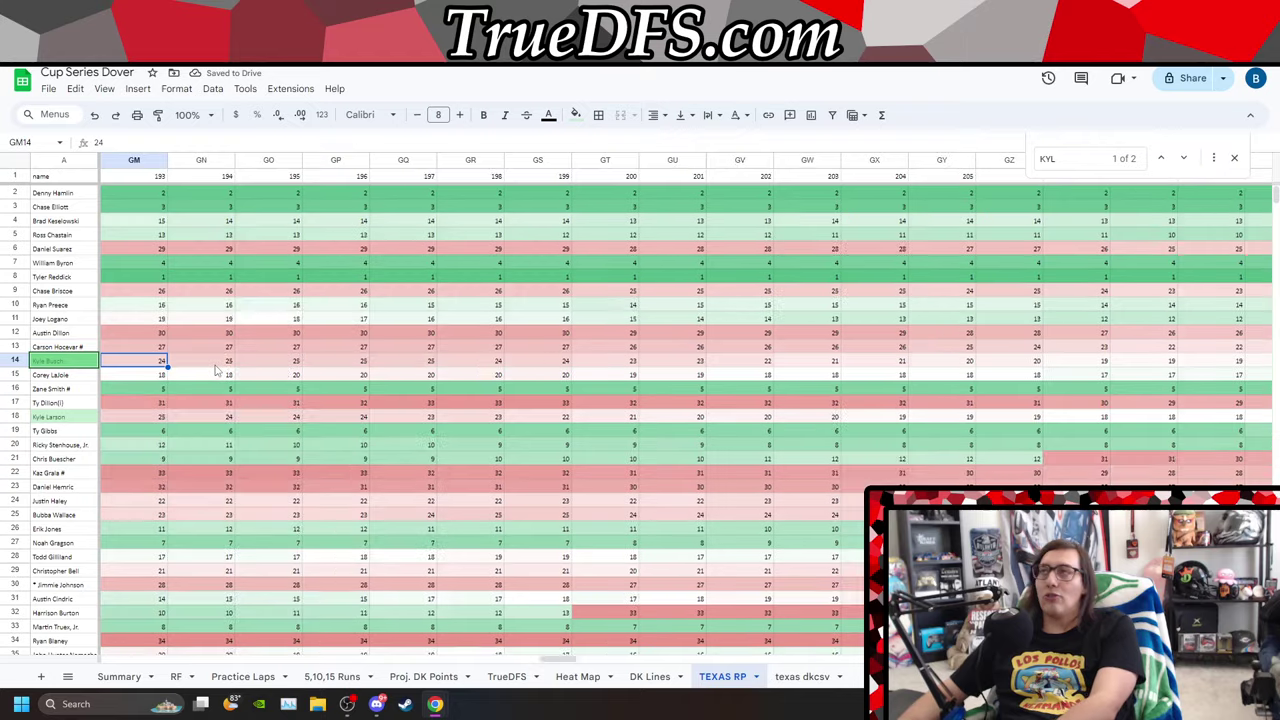
key(Left)
key(Left)
key(Left)
key(Left)
key(Left)
key(Left)
key(Left)
key(Left)
key(Left)
key(Left)
key(Left)
key(Left)
key(Left)
key(Left)
key(Left)
key(Left)
key(Left)
key(Left)
key(Left)
key(Left)
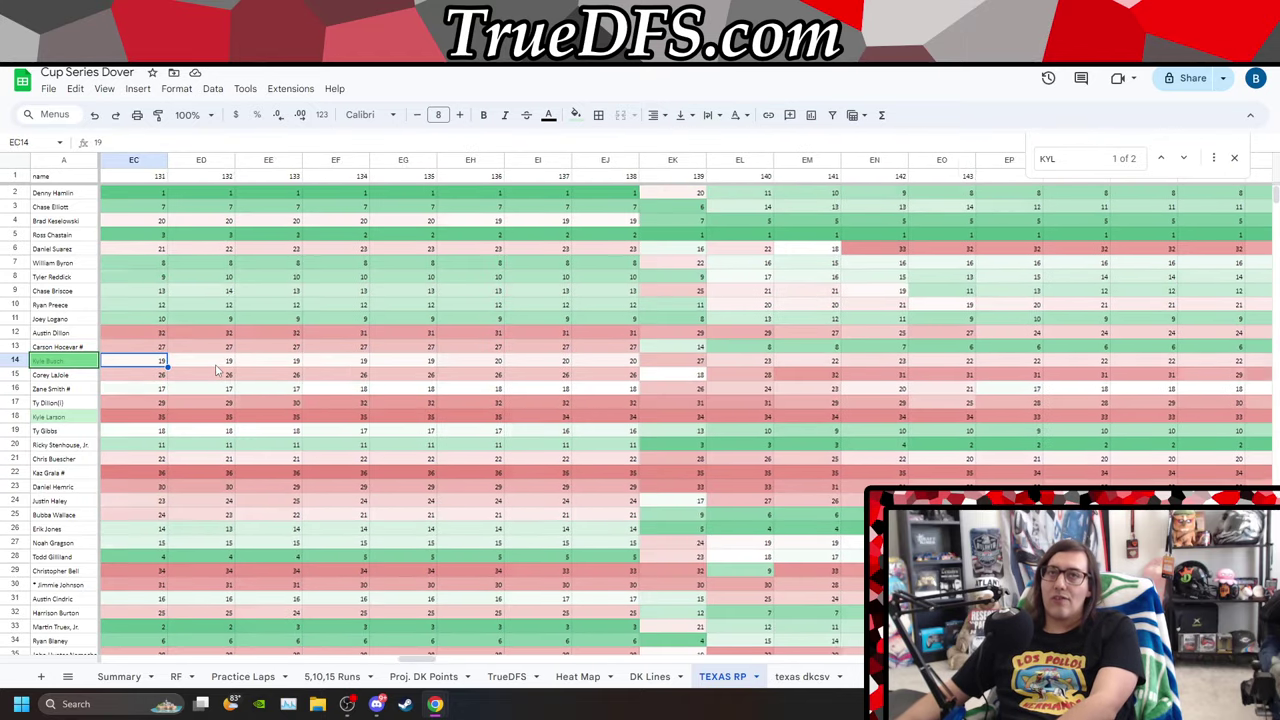
key(Left)
key(Left)
key(Left)
key(Left)
key(Left)
key(Left)
key(Left)
key(Left)
key(Left)
key(Left)
key(Left)
key(Left)
key(Left)
key(Left)
key(Left)
key(Left)
key(Left)
key(Left)
key(Left)
key(Left)
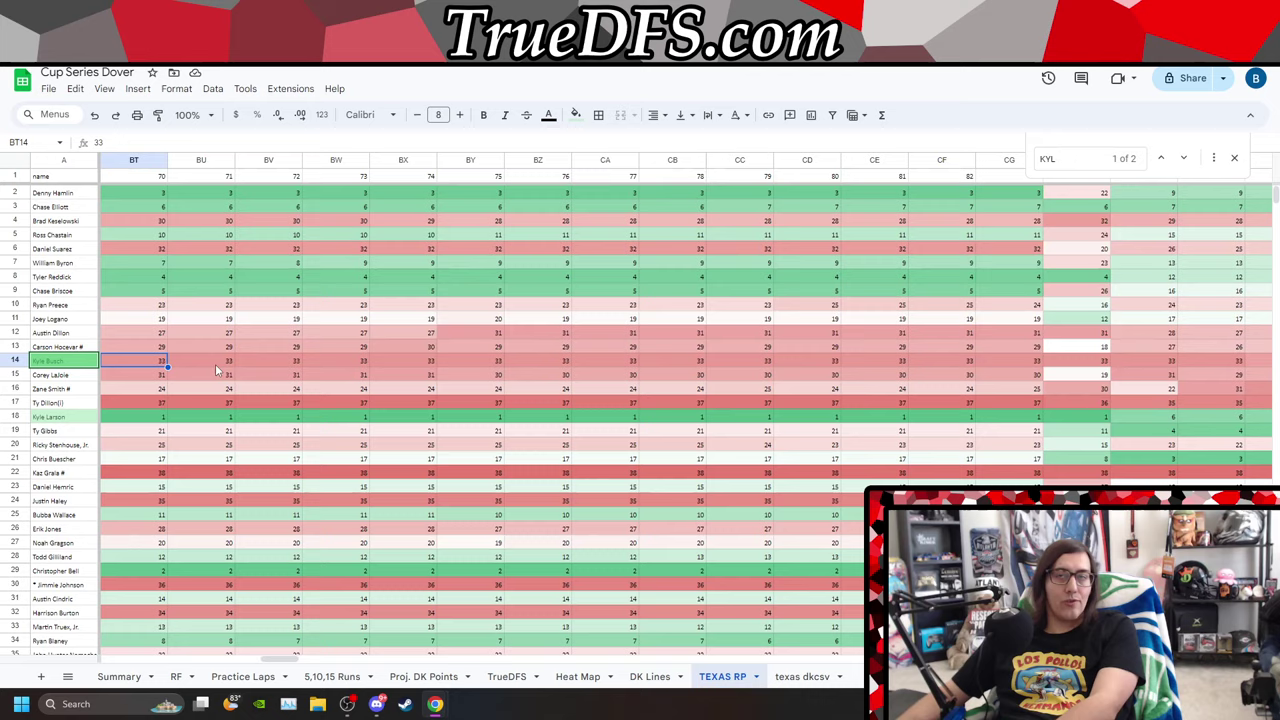
key(Left)
key(Left)
key(Left)
key(Left)
key(Left)
key(Left)
key(Left)
key(Left)
key(Left)
key(Left)
key(Left)
key(Left)
key(Left)
key(Left)
key(Left)
key(Left)
key(Left)
key(Left)
key(Left)
key(Left)
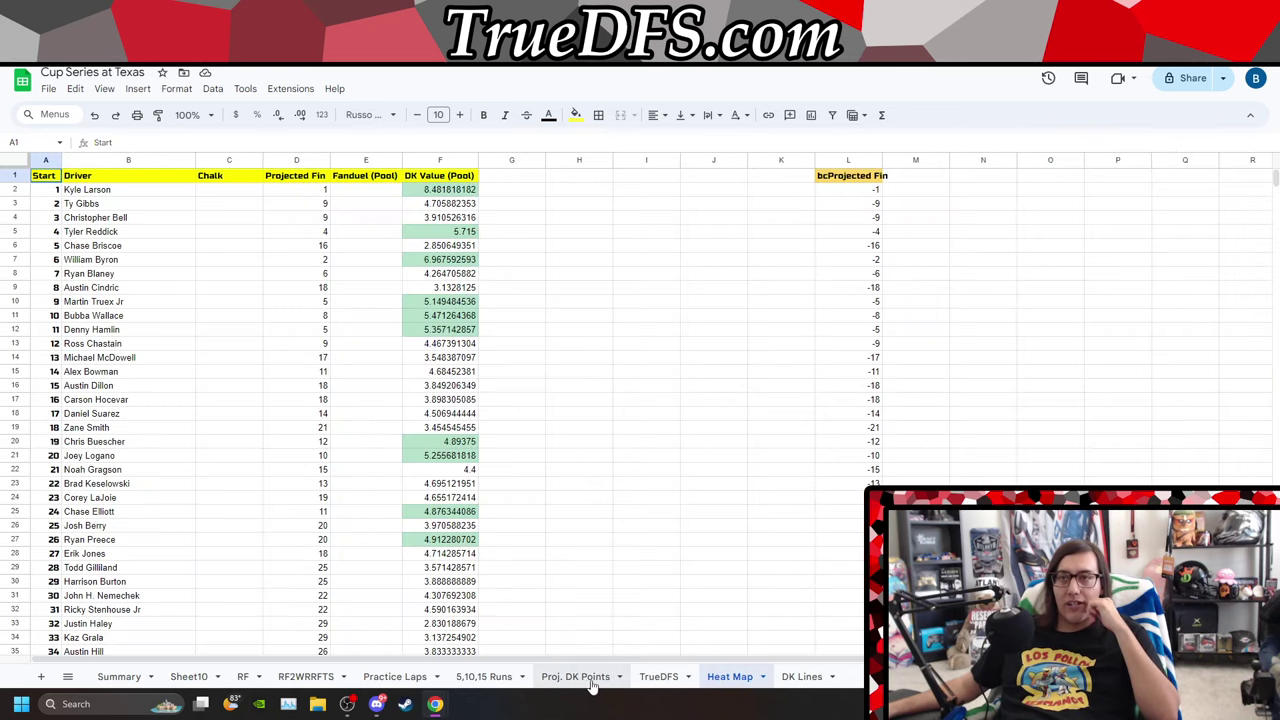
Review the projected DK points and the heat map in the Cup Series at Texas workbook, down to Kyle Busch's row.
click(576, 676)
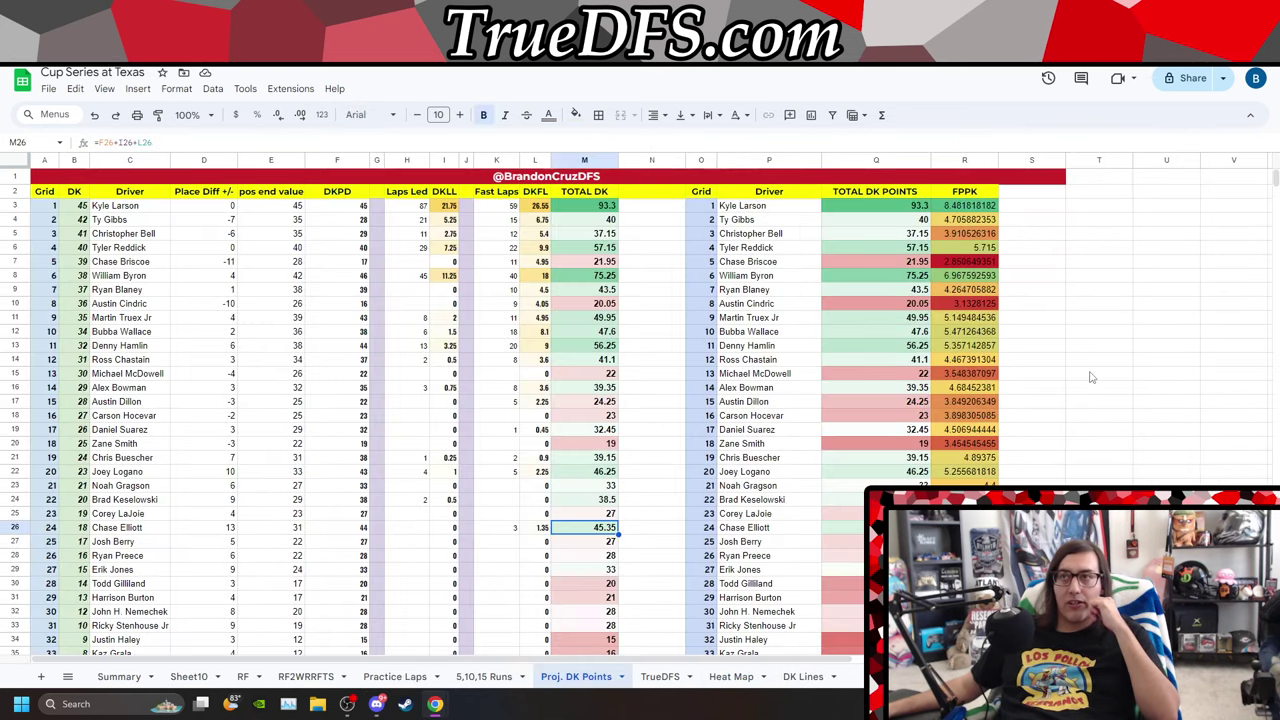
scroll(754, 553, down, 3)
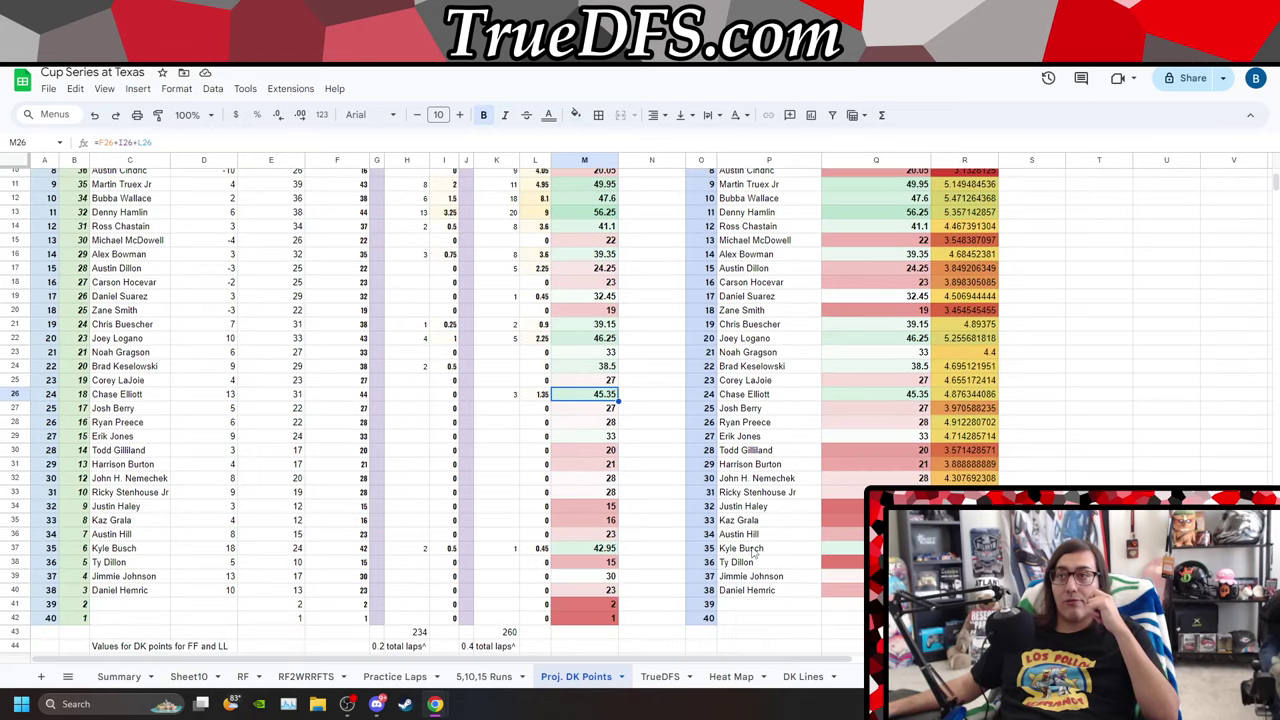
click(730, 676)
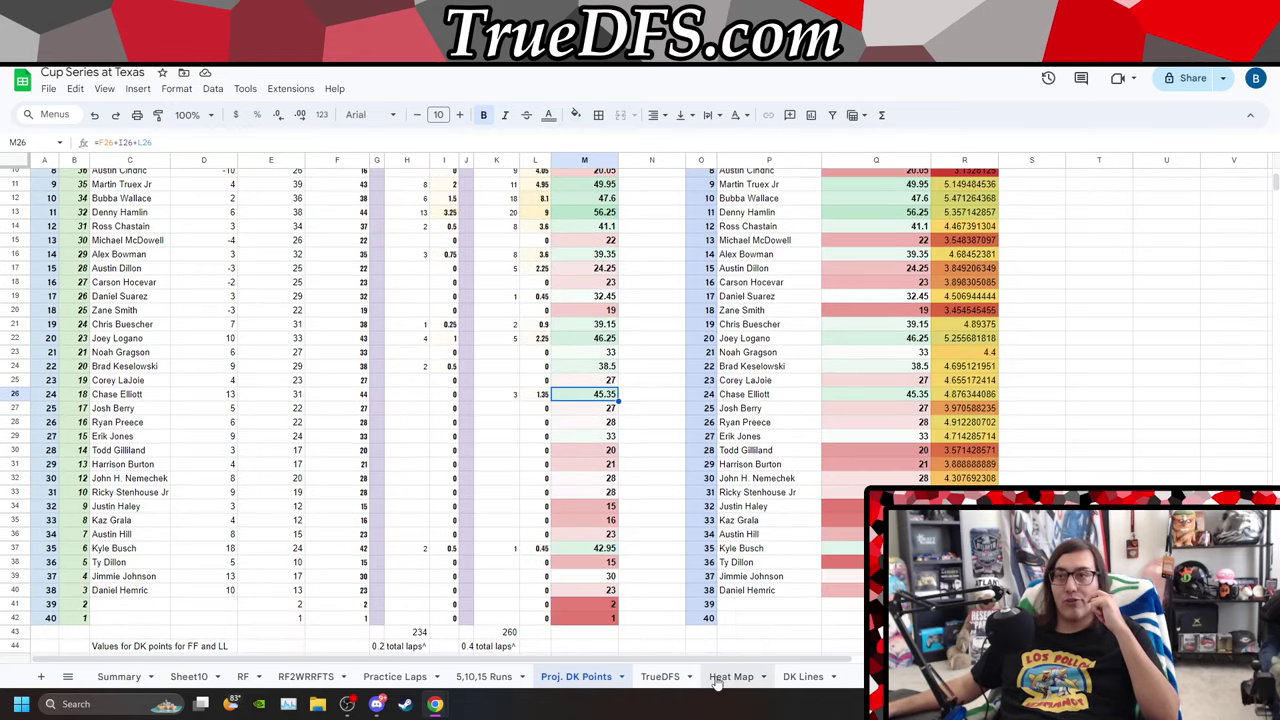
scroll(265, 347, down, 6)
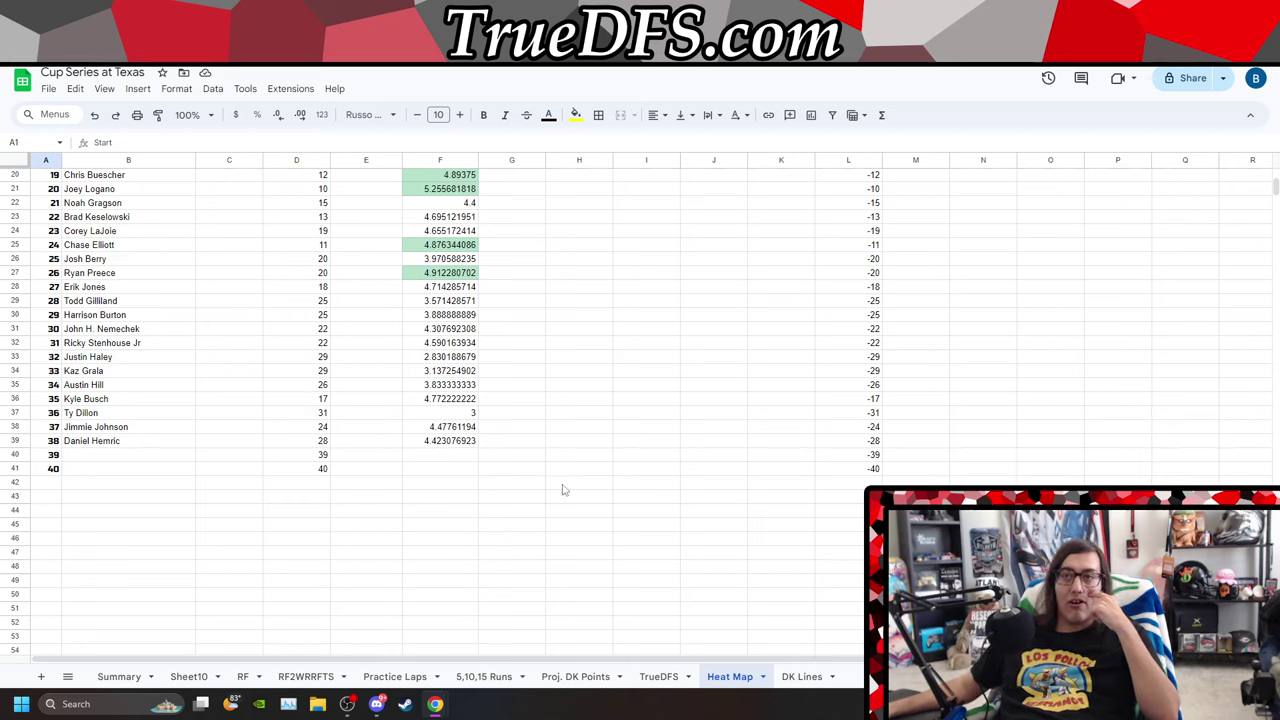
Compare Kyle Busch's projected place differential with his heat map projected finish, and return to the Cup Series Dover workbook.
click(577, 677)
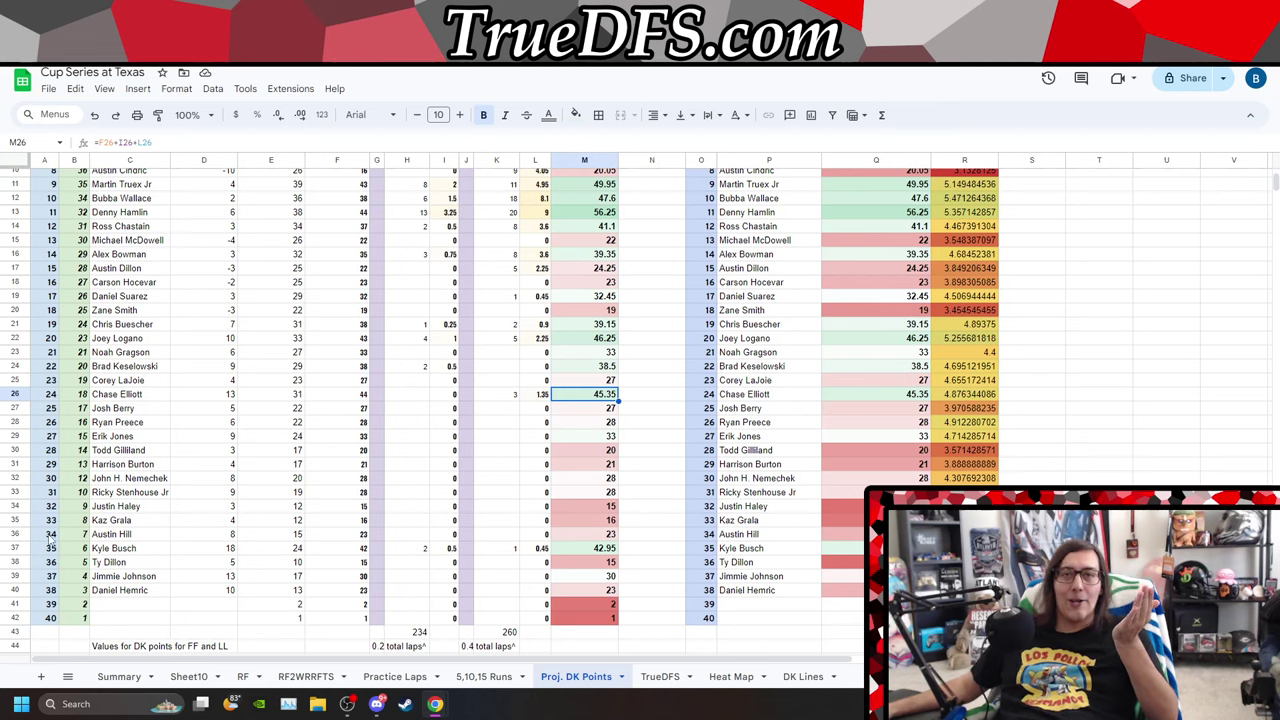
click(220, 550)
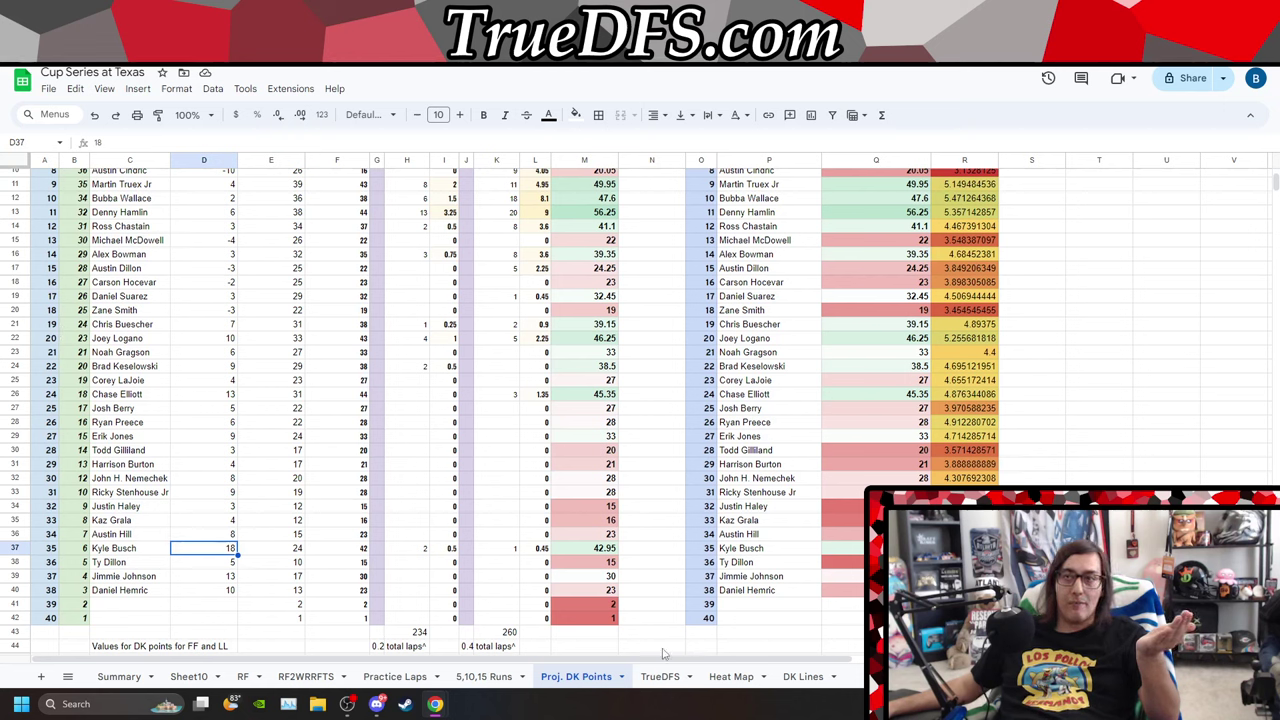
click(731, 678)
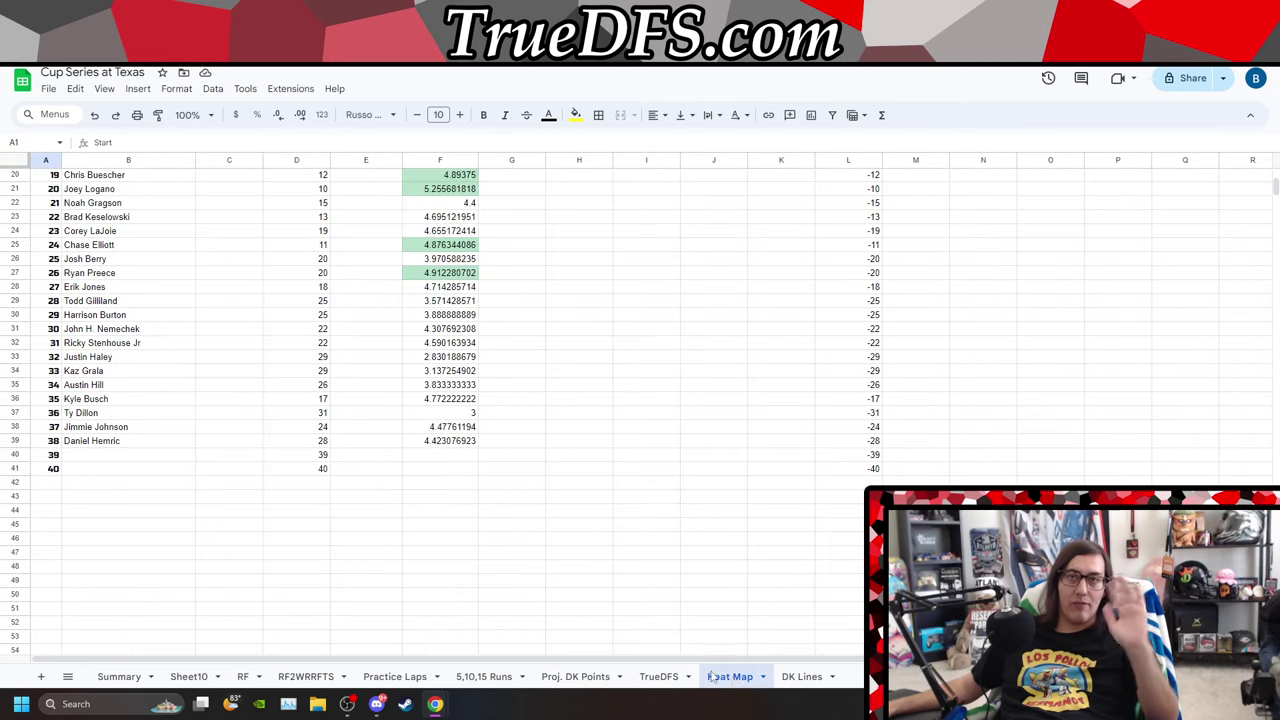
click(301, 401)
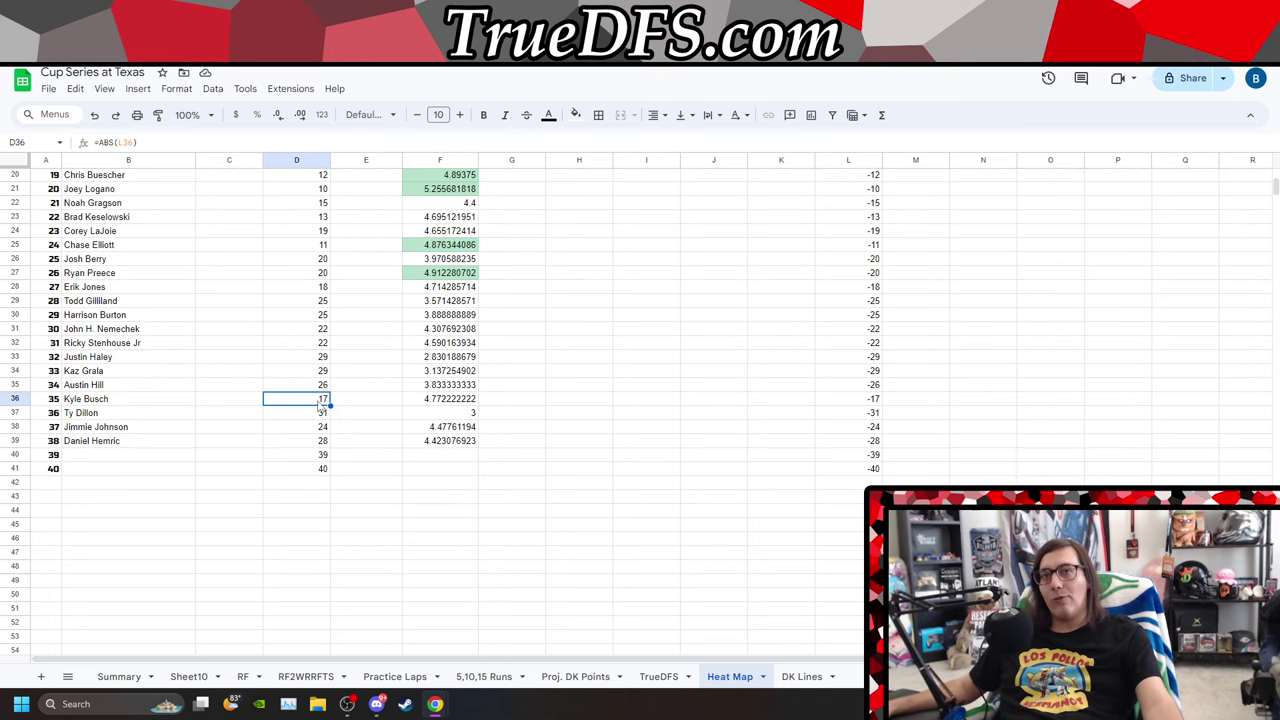
click(576, 677)
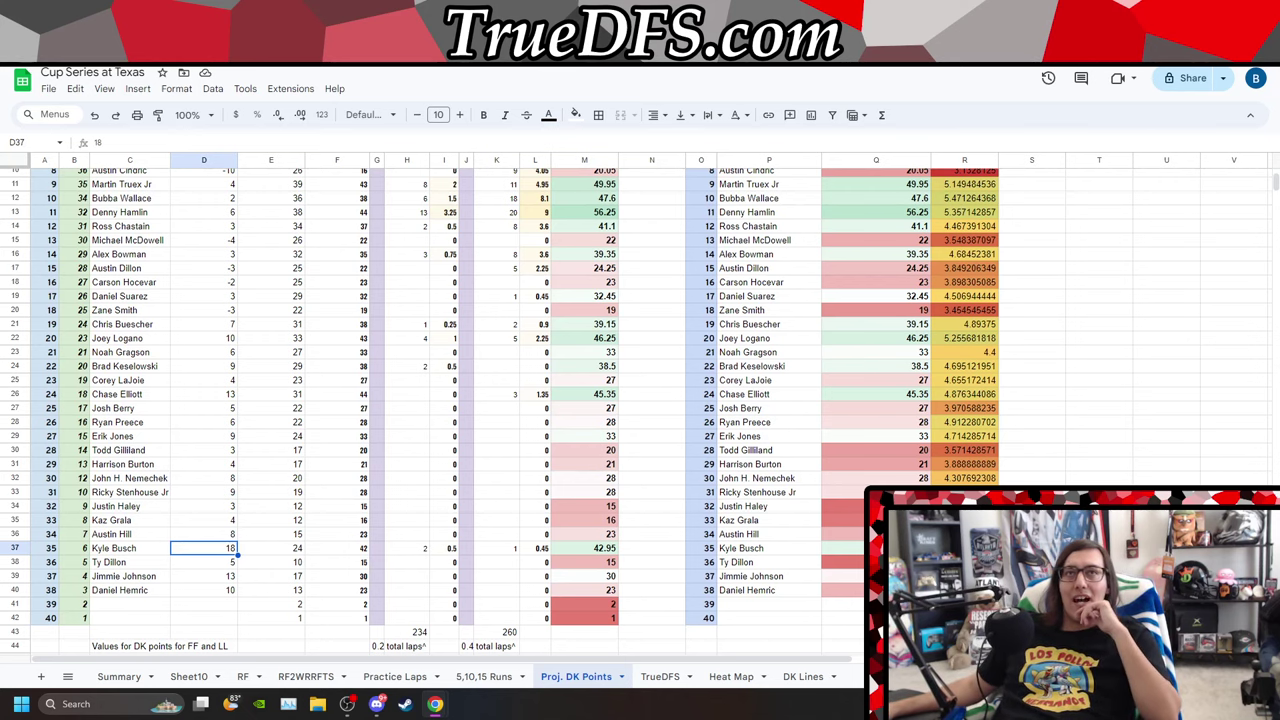
key(ctrl+Tab)
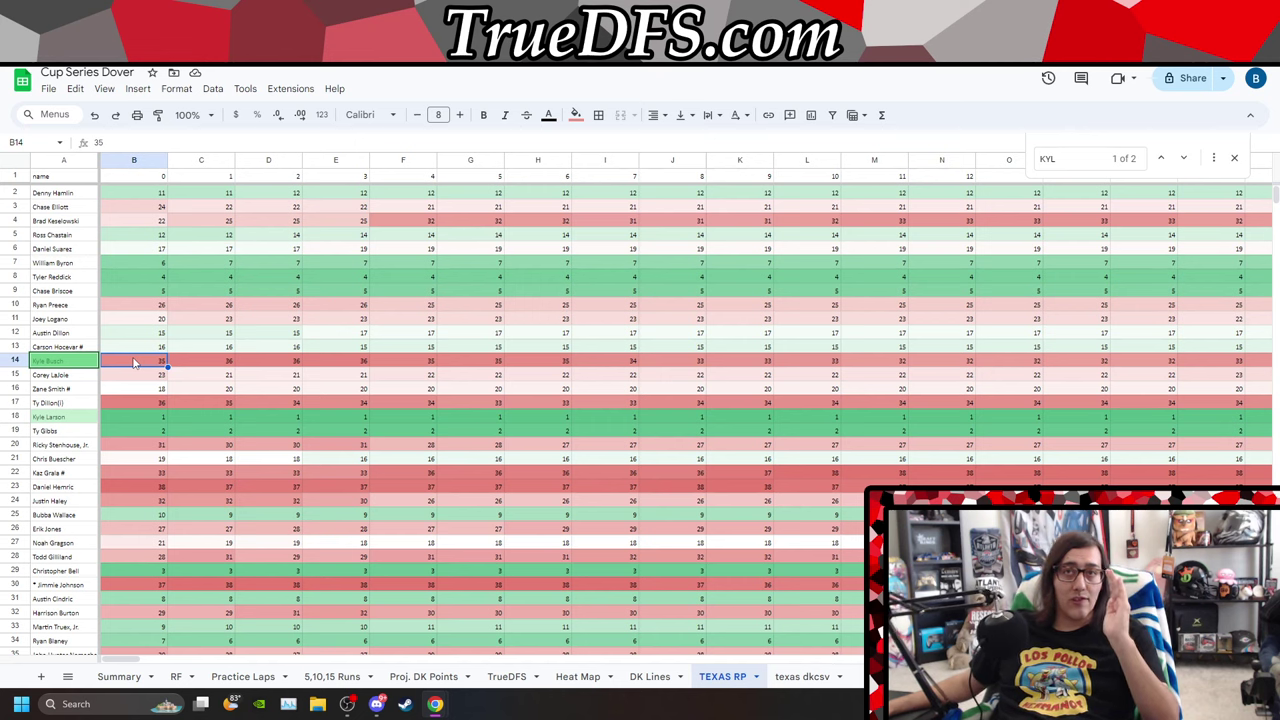
Sort the Texas running positions sheet in descending order by the lap 0 column and look through the driver order.
click(158, 161)
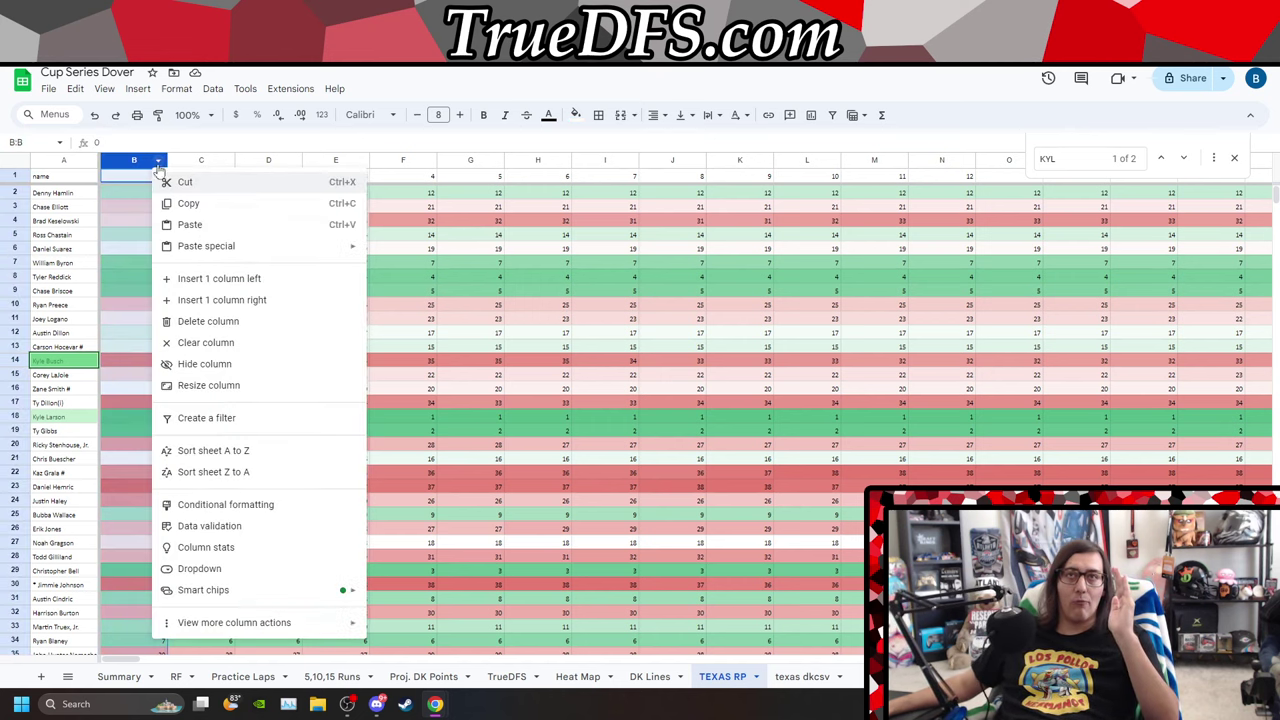
click(240, 472)
scroll(102, 458, down, 6)
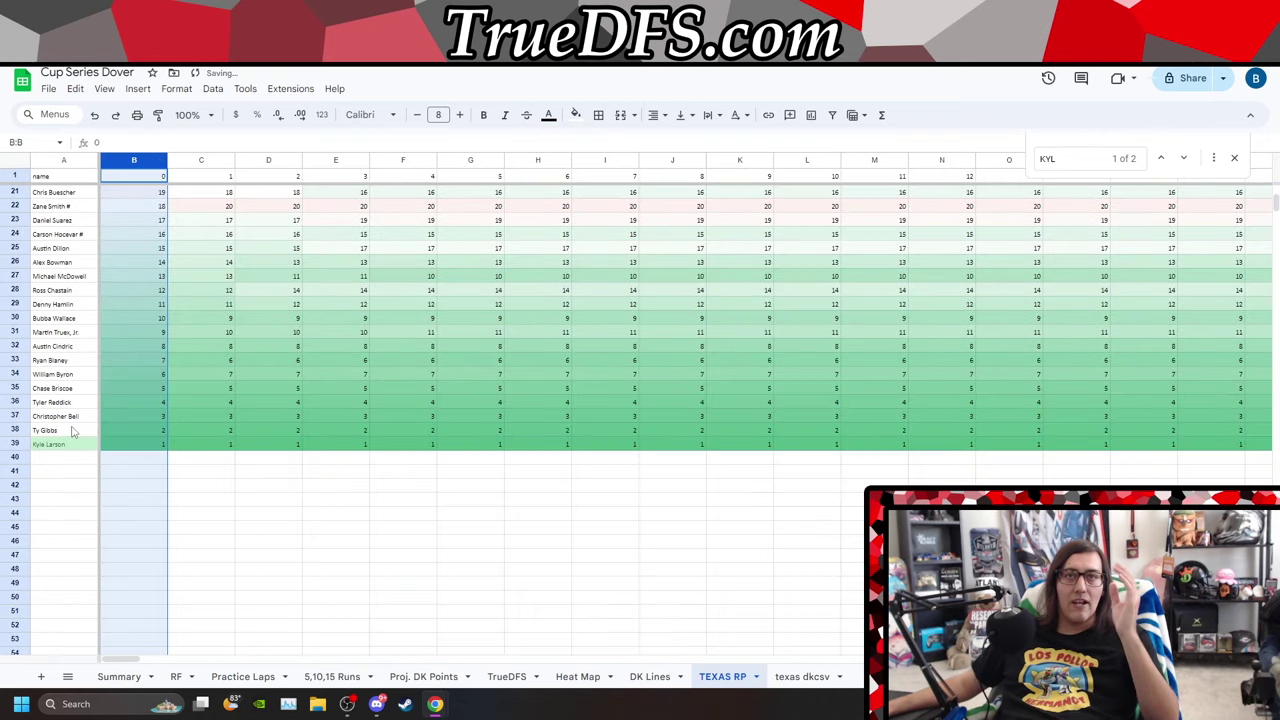
scroll(120, 285, up, 5)
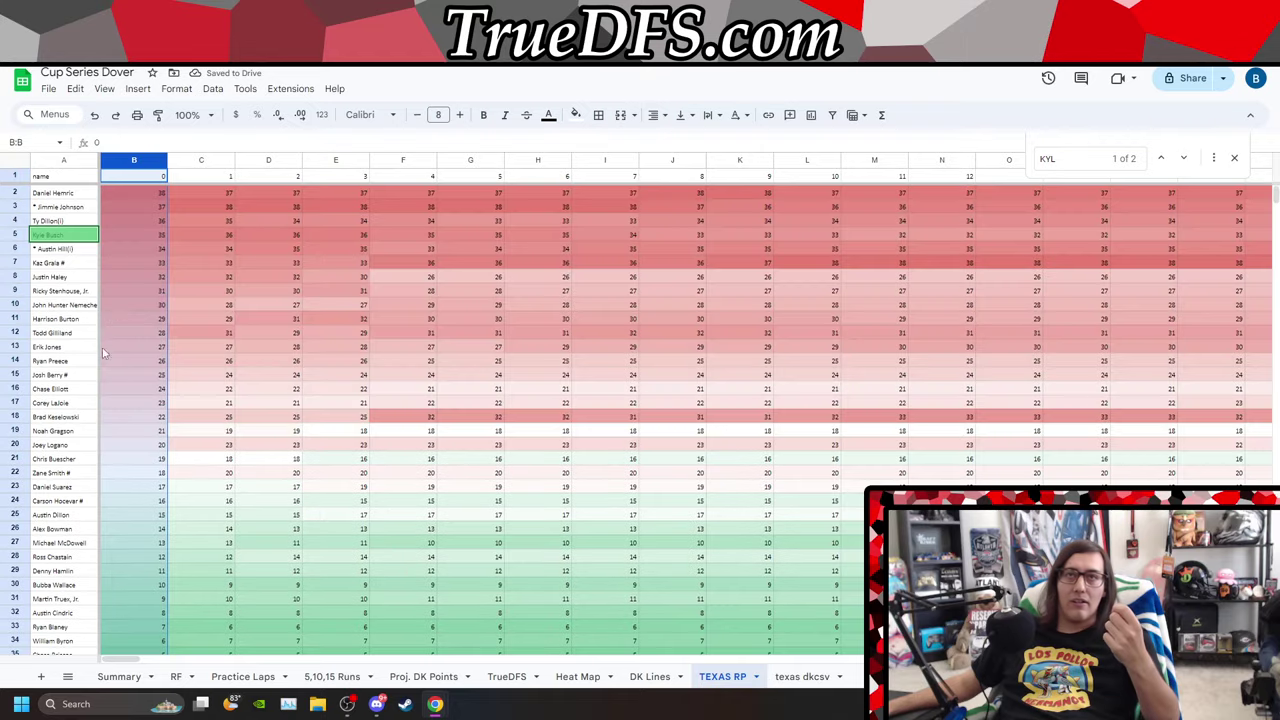
scroll(133, 212, down, 5)
scroll(130, 212, up, 5)
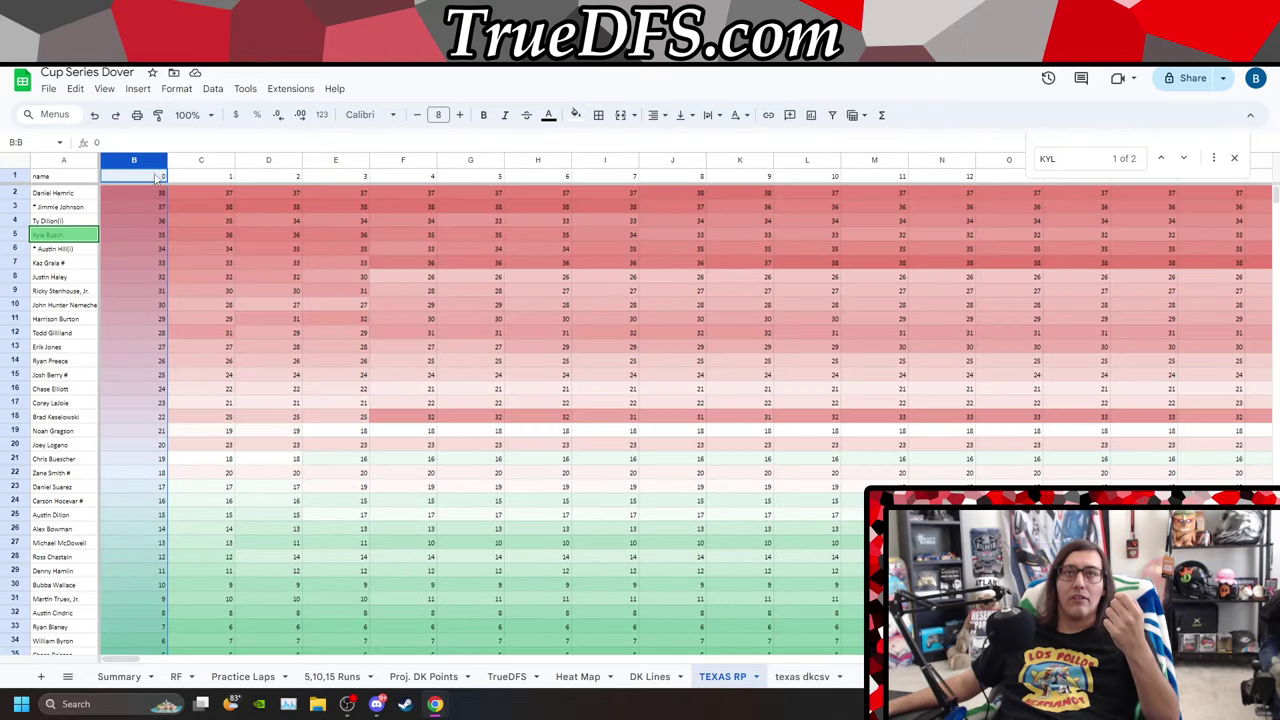
click(157, 160)
click(268, 476)
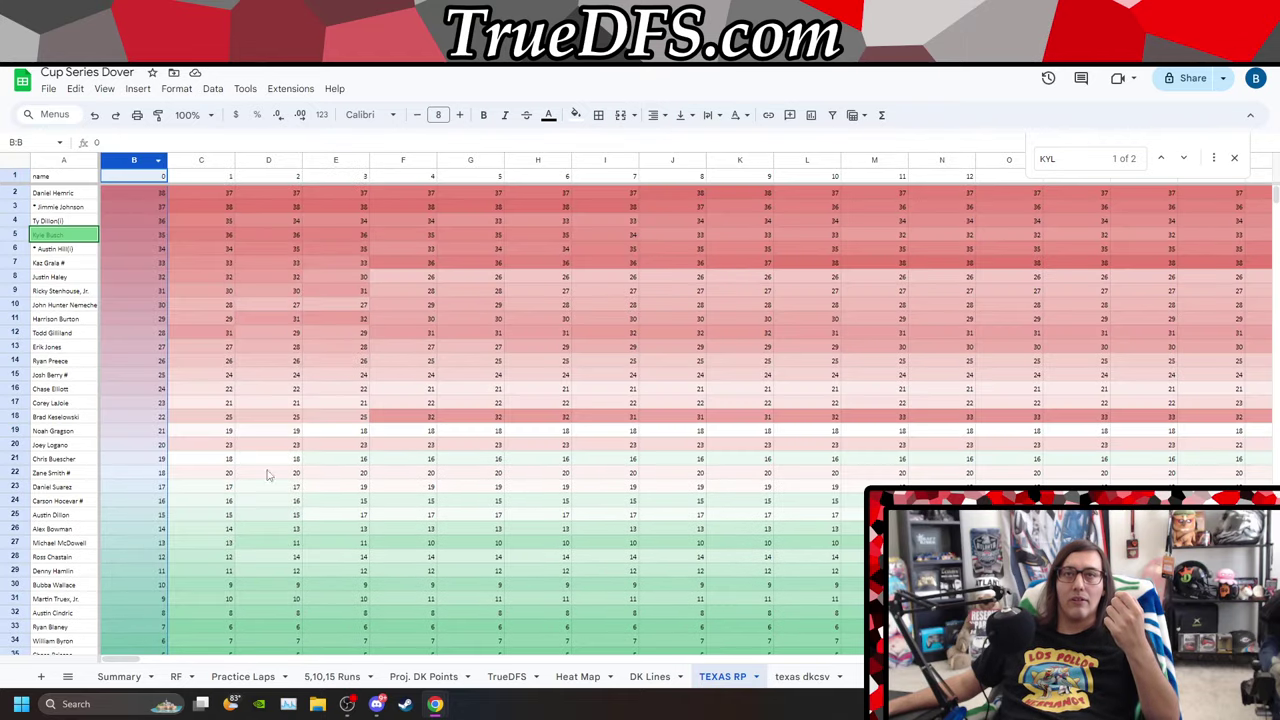
Sort the Texas running positions sheet in ascending order by the lap 0 column and locate Kyle Busch's row.
click(157, 160)
click(213, 451)
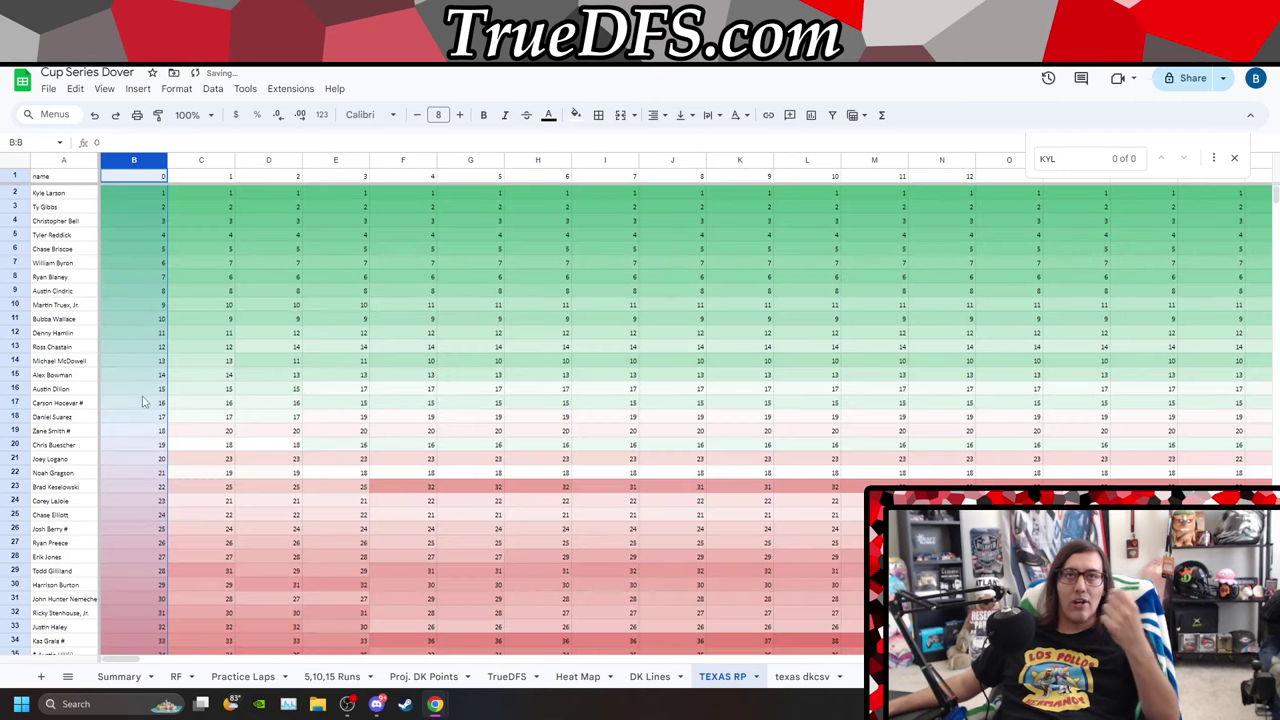
scroll(143, 401, down, 5)
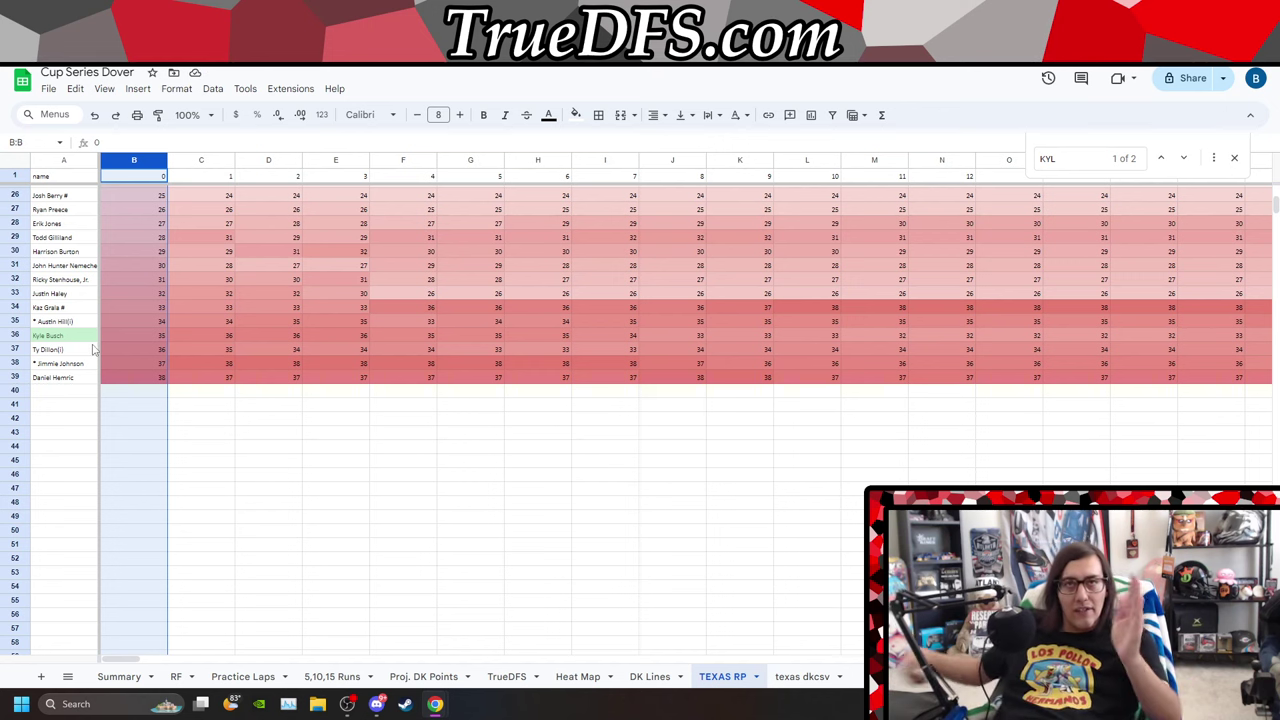
scroll(86, 298, up, 3)
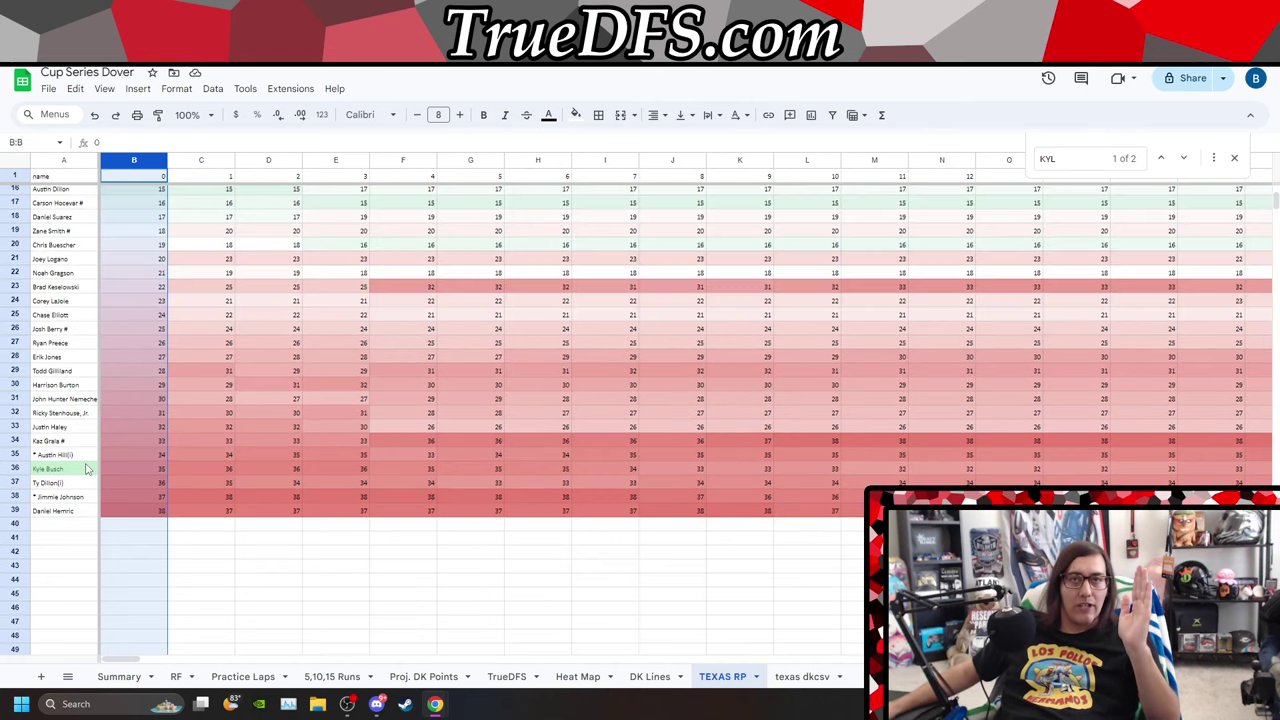
Search the RF sheet for "KYLE BUS" and select row 20 to compare his ranking across the tracks.
click(177, 677)
click(1088, 156)
key(BackSpace)
key(BackSpace)
text(YLE BUS)
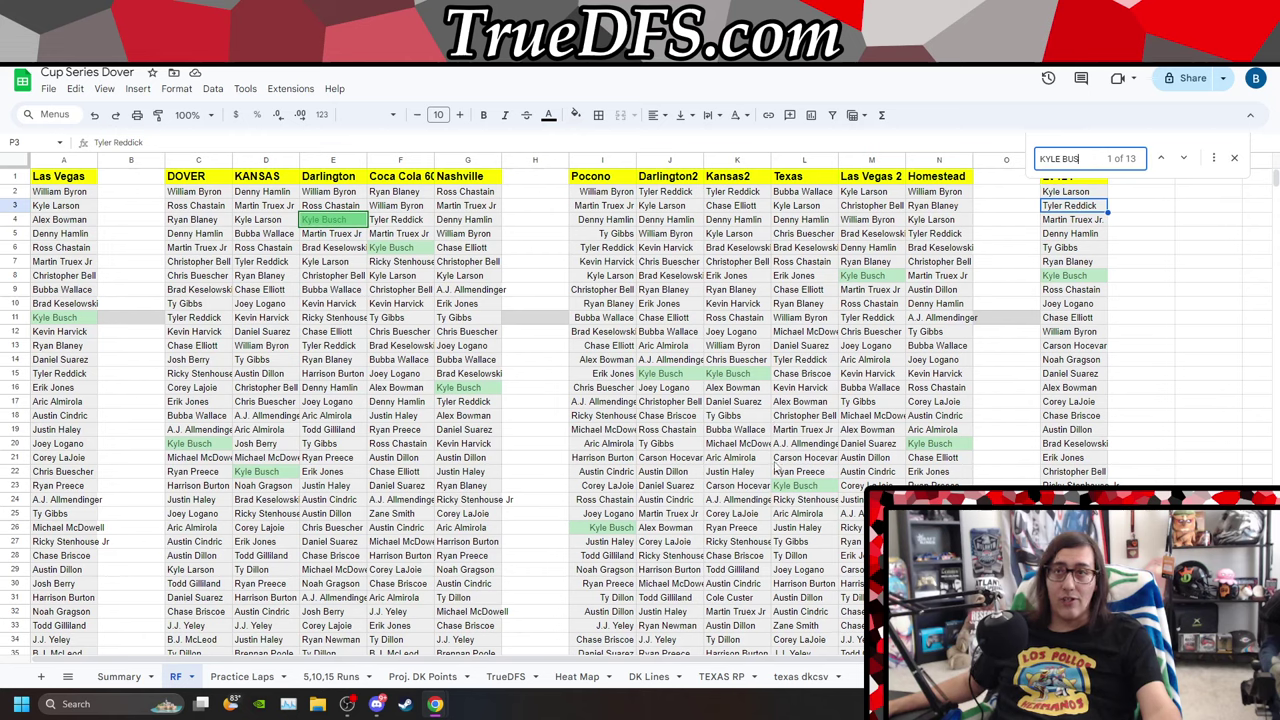
click(13, 443)
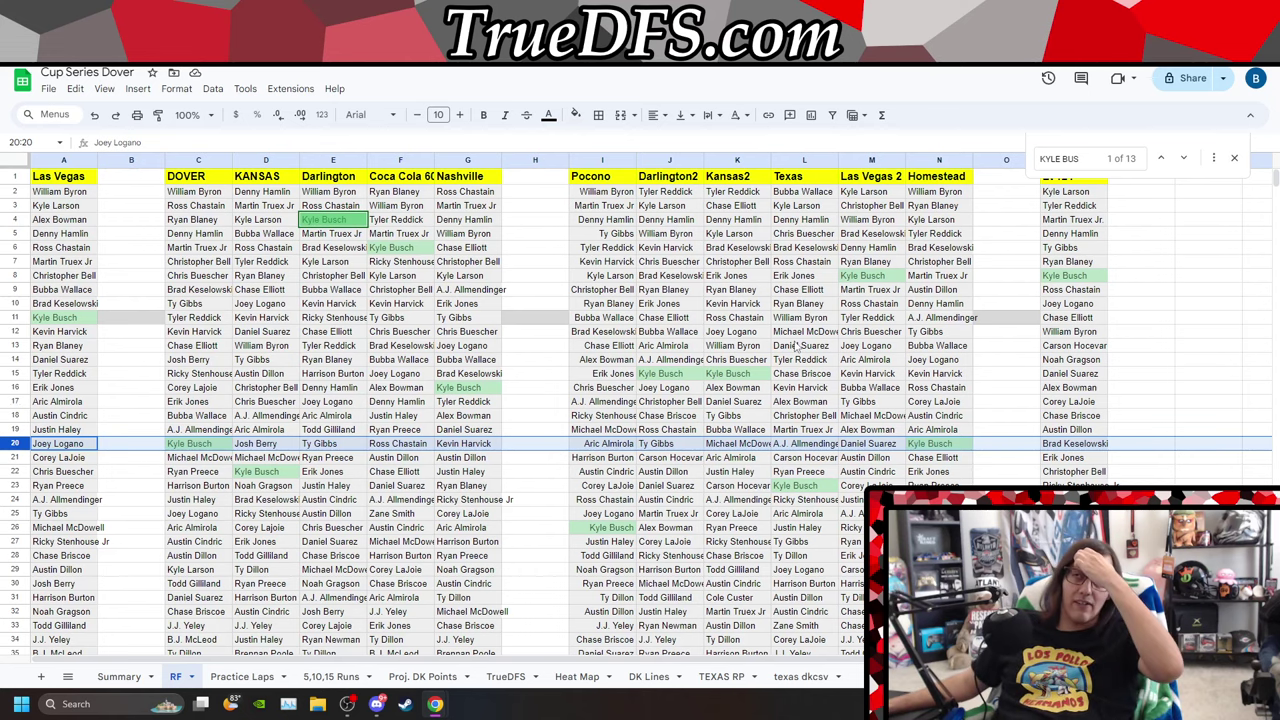
Close the search in the texas dkcsv sheet and examine Kyle Busch's drafted percentage and fantasy points.
click(801, 676)
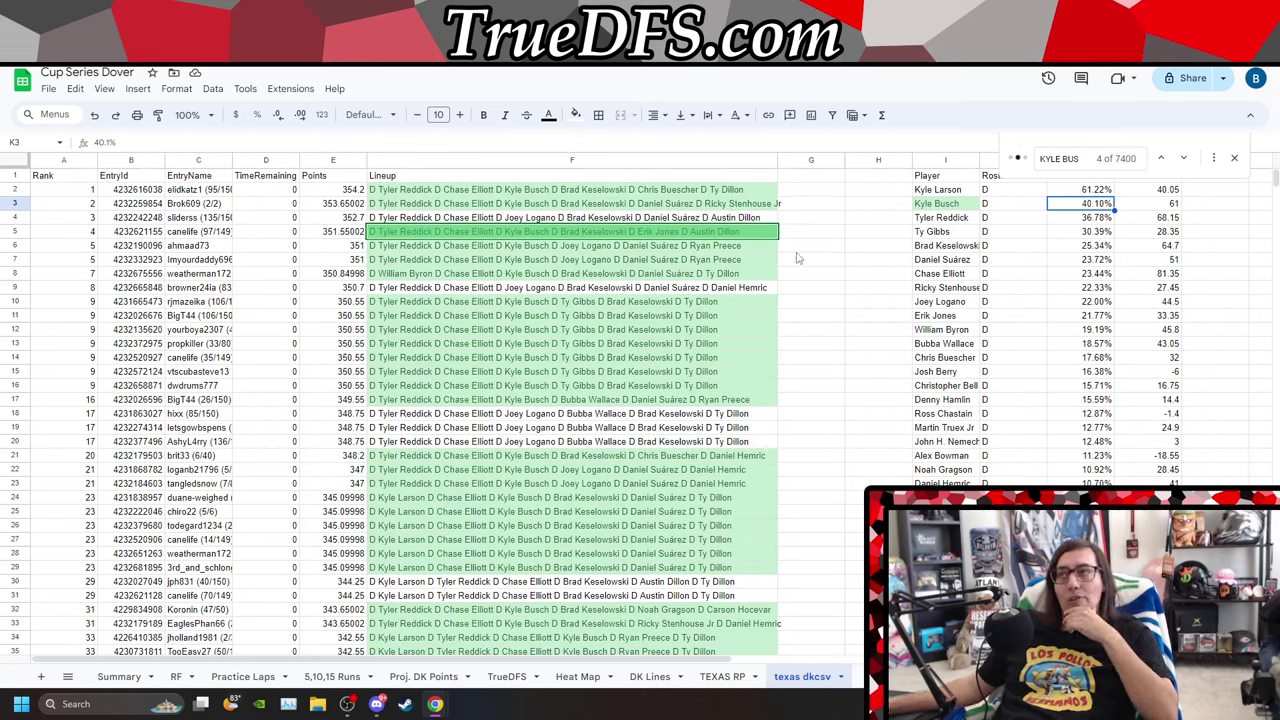
click(1233, 159)
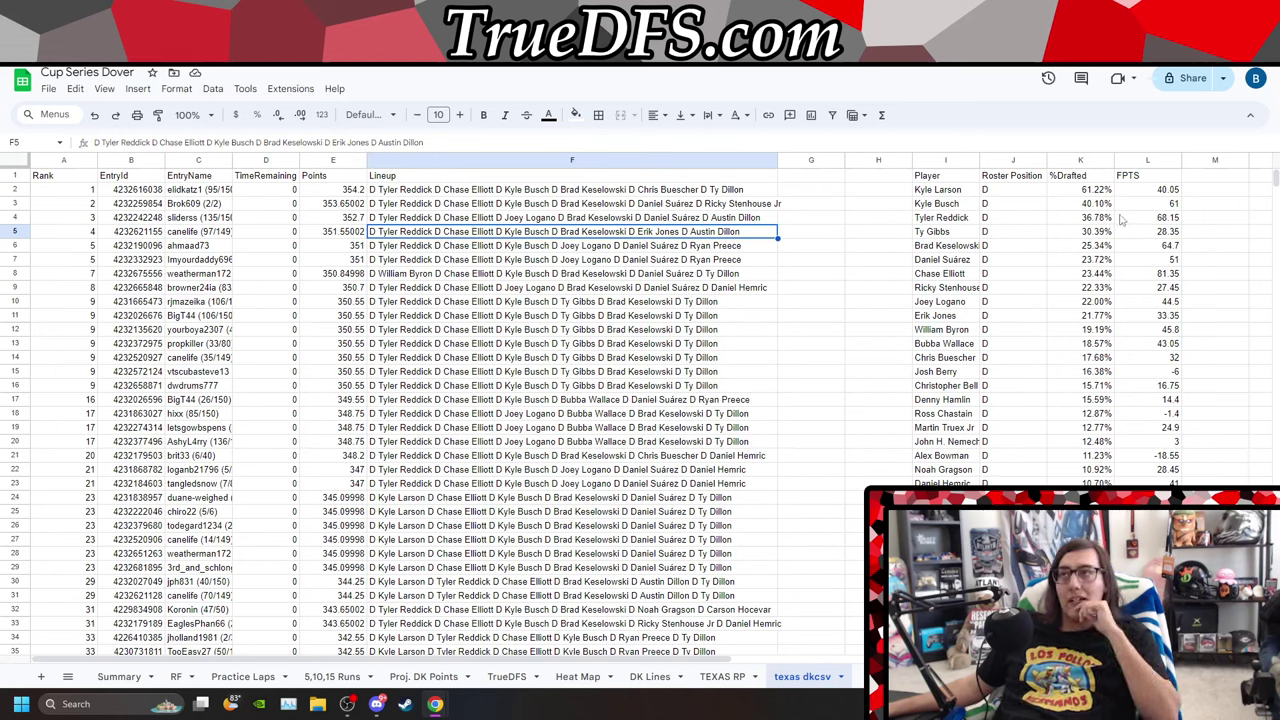
click(1157, 207)
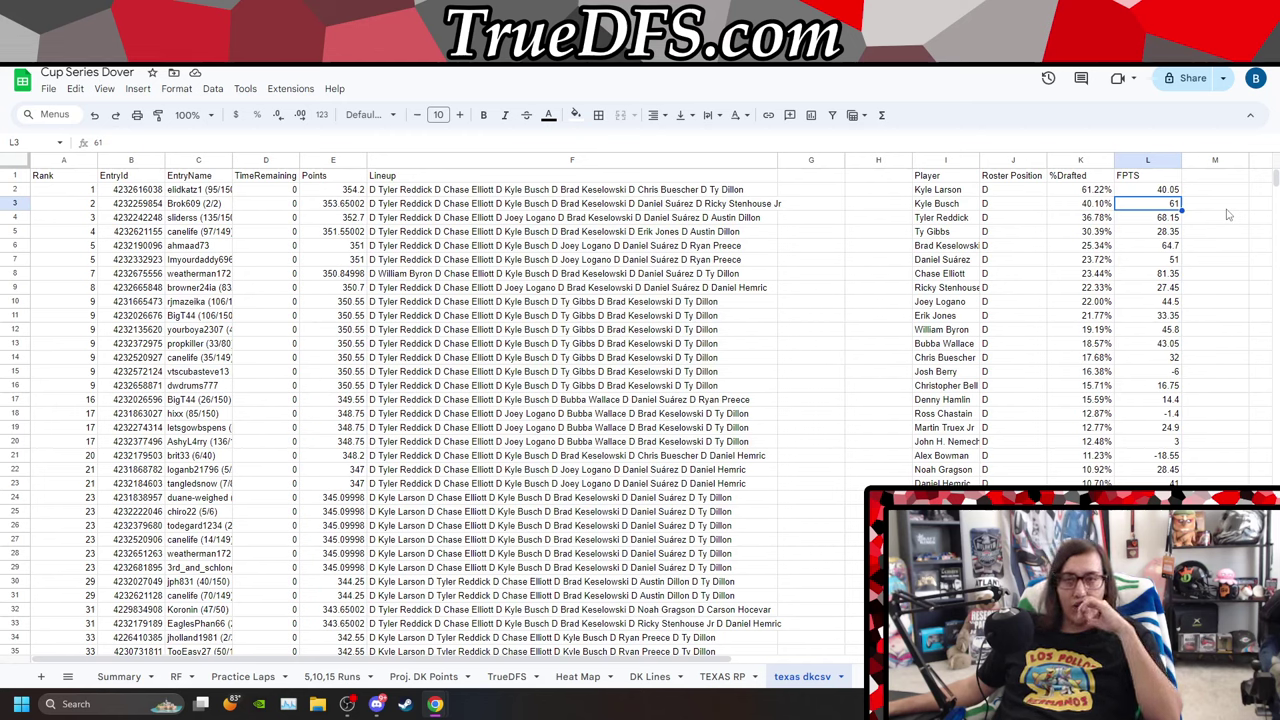
click(645, 678)
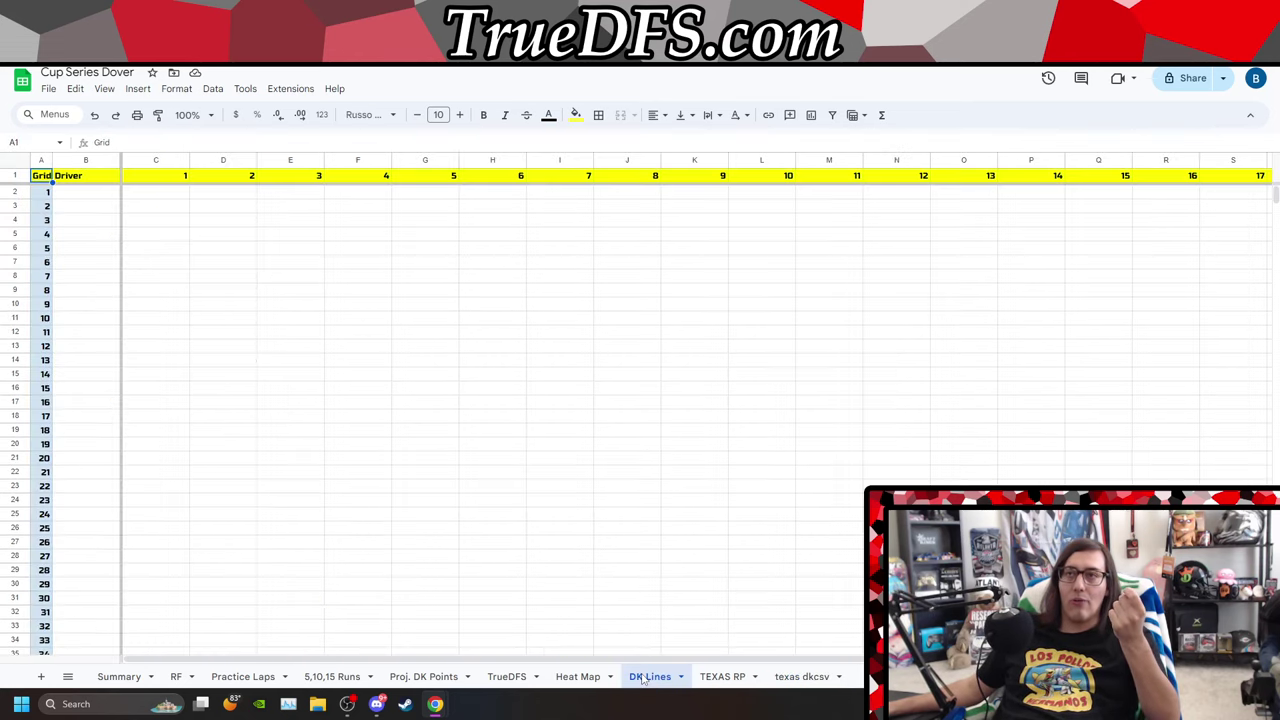
click(805, 677)
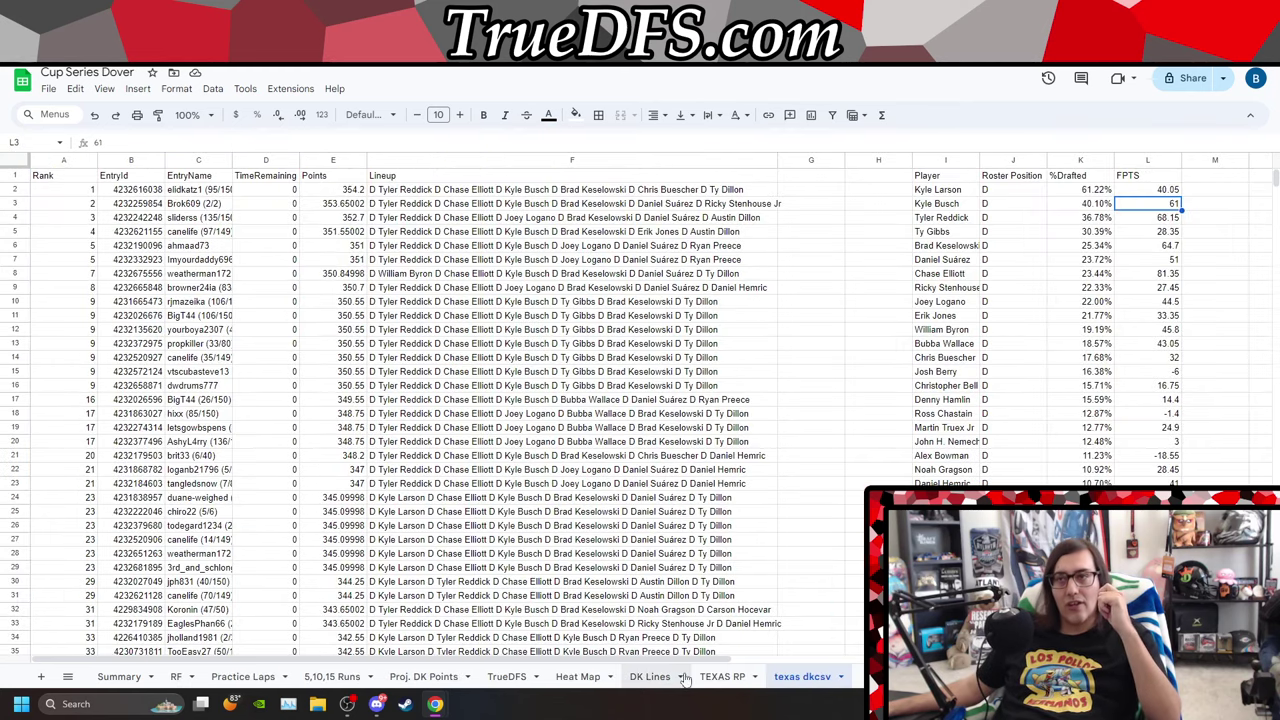
Open the TEXAS RP sheet and follow Kyle Busch's running positions lap by lap from lap 1 to lap 58.
click(720, 677)
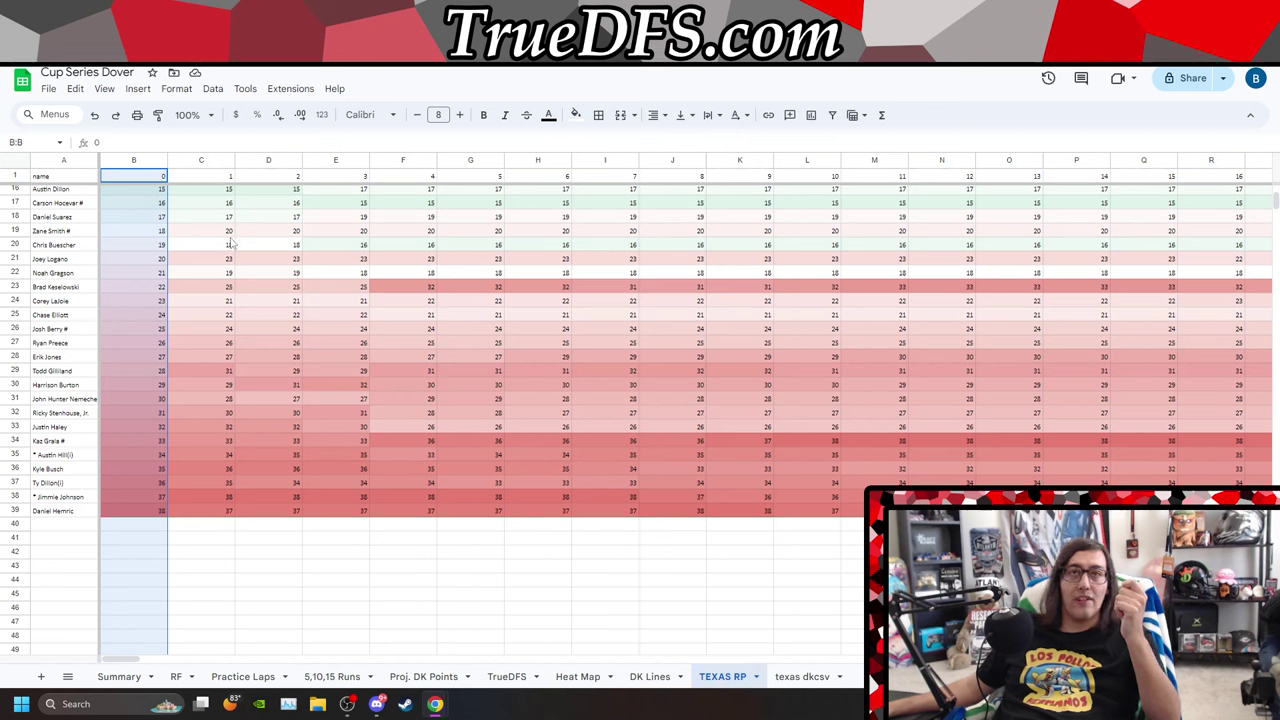
click(195, 466)
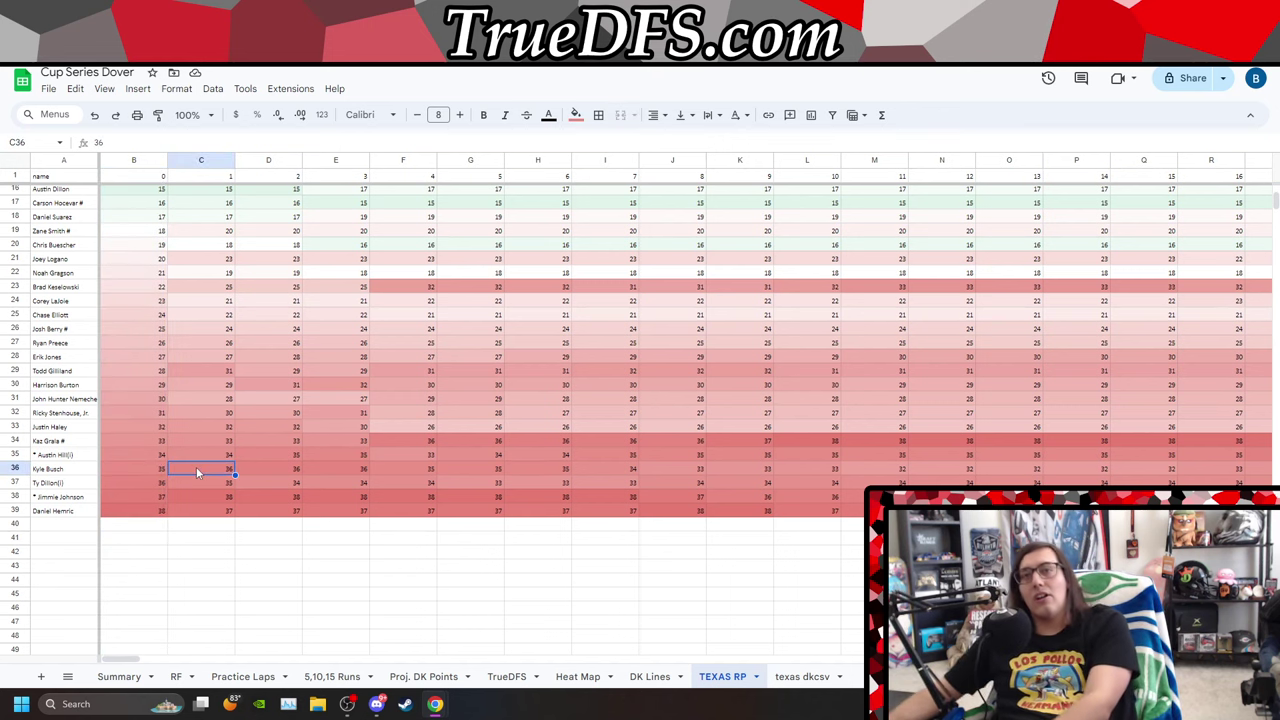
key(Right)
key(Right)
key(Right)
key(Right)
key(Right)
key(Right)
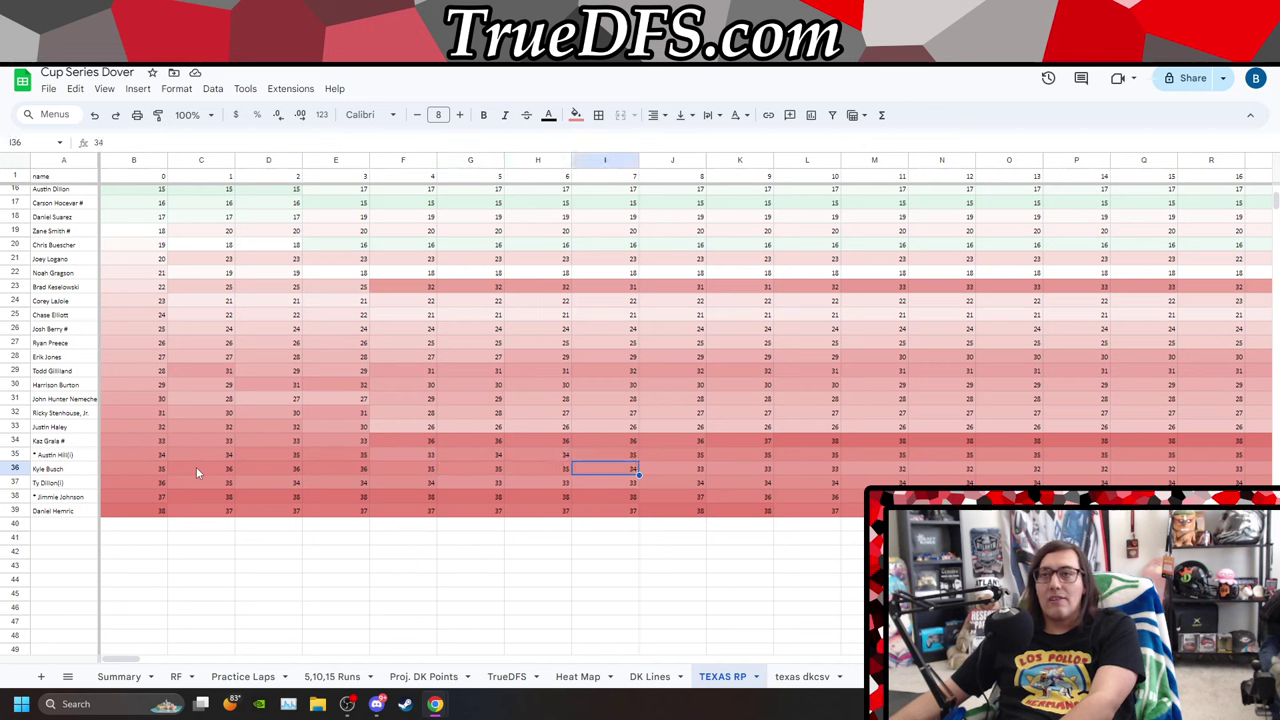
key(Right)
key(Right)
key(Right)
key(Right)
key(Right)
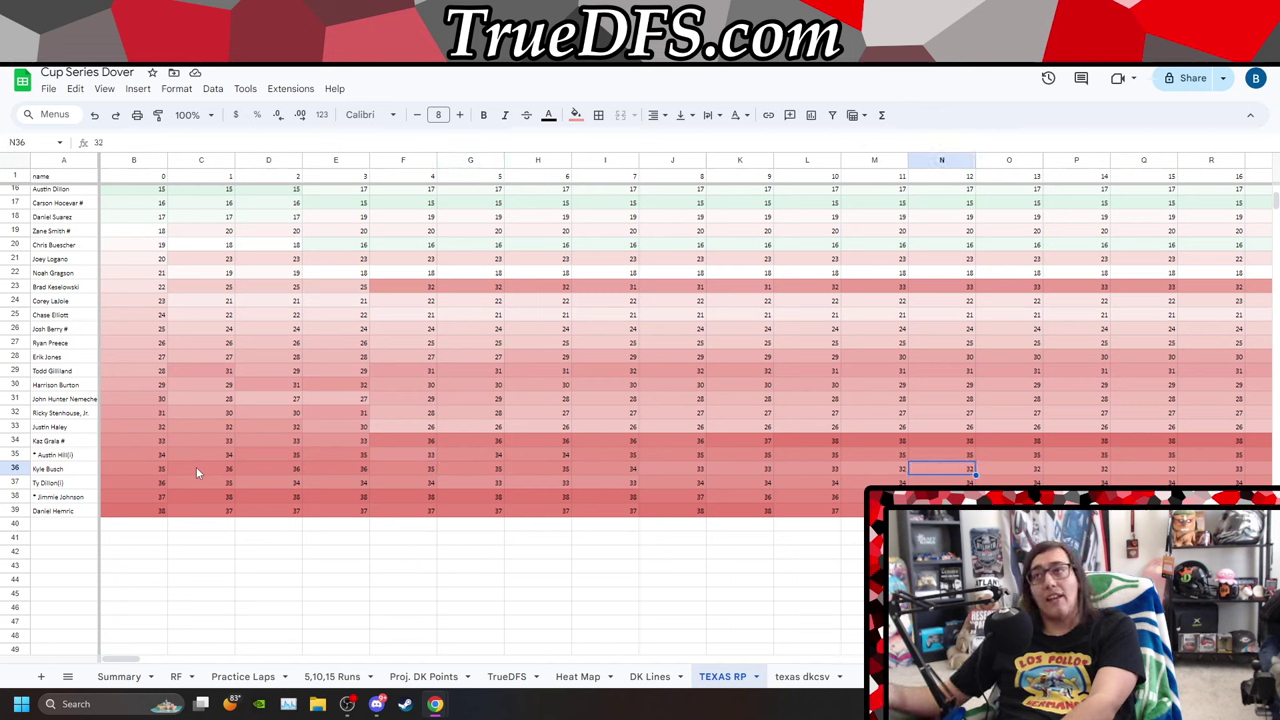
key(Right)
key(Right)
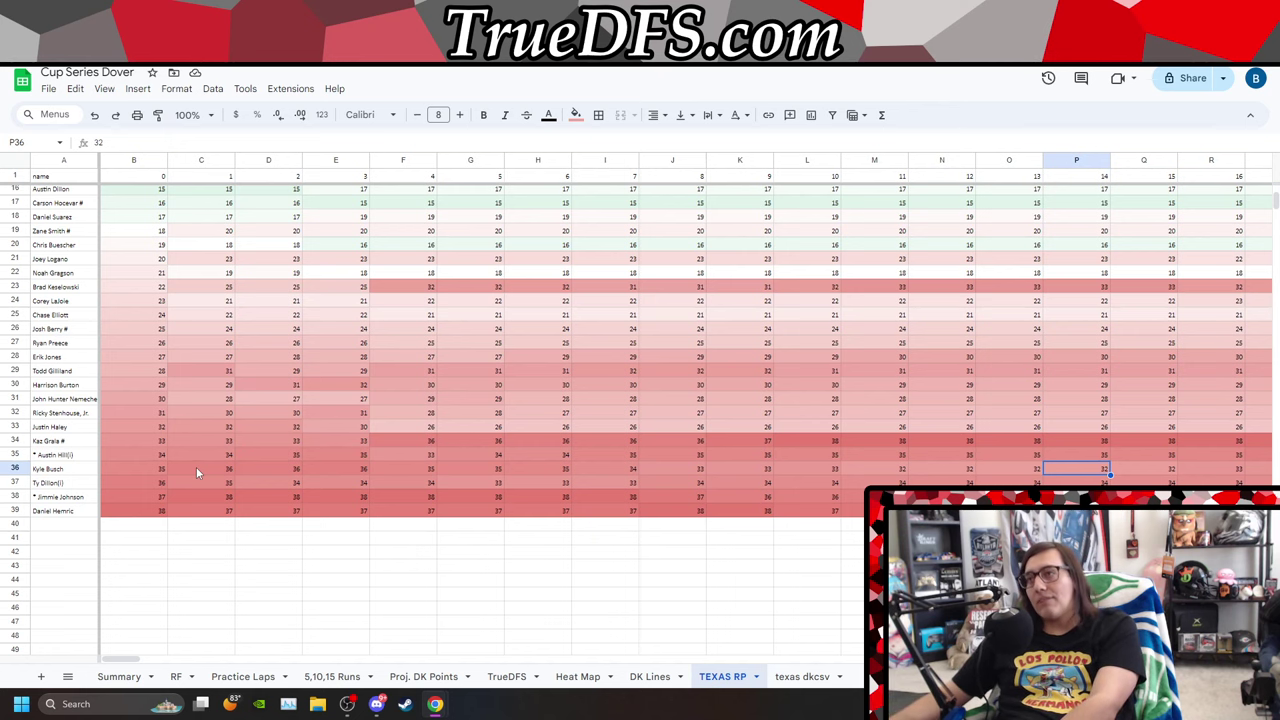
key(Right)
key(Right)
key(Right)
key(Right)
key(Right)
key(Right)
key(Right)
key(Right)
key(Right)
key(Right)
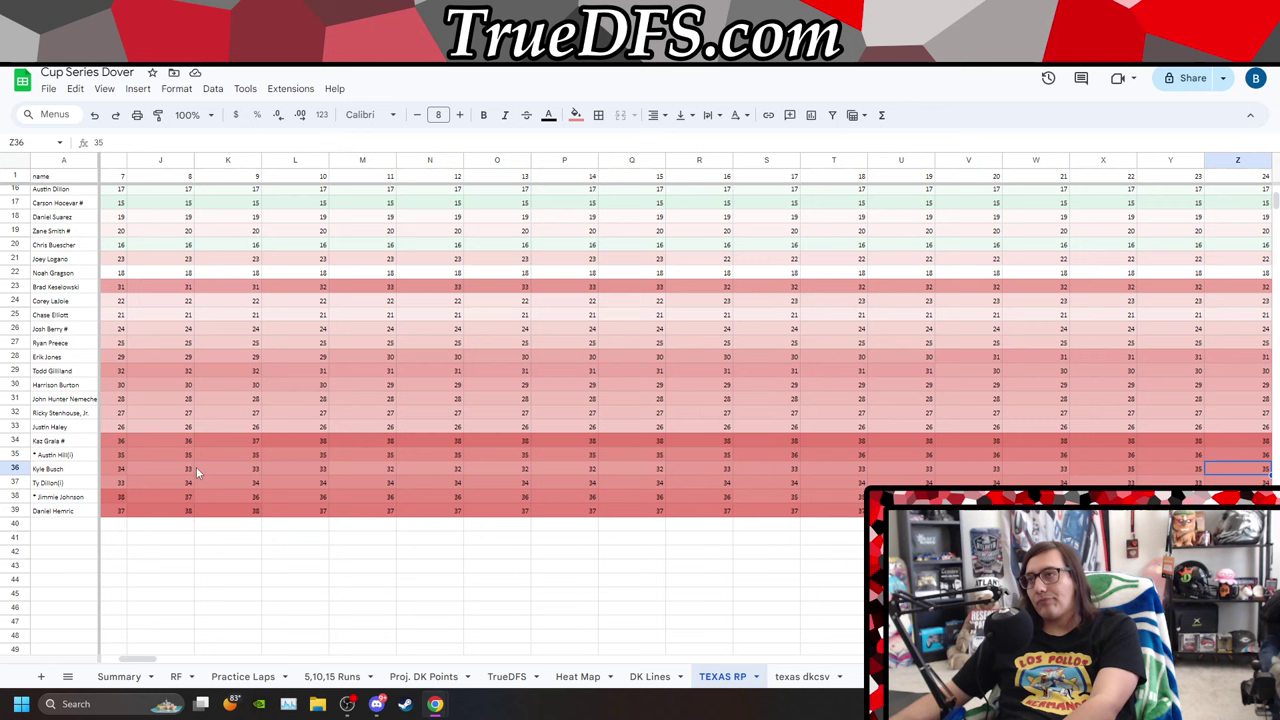
key(Right)
key(Right)
key(Right)
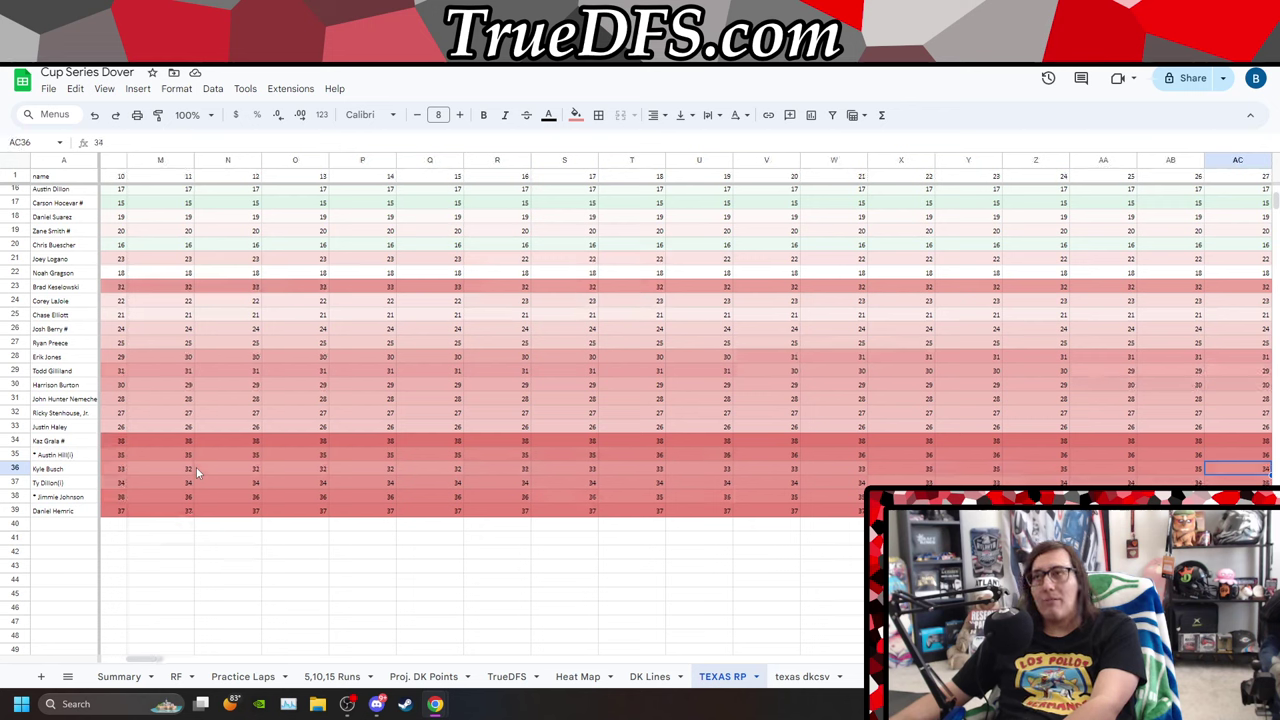
key(Right)
key(Right)
key(Right)
key(Right)
key(Right)
key(Right)
key(Right)
key(Right)
key(Right)
key(Right)
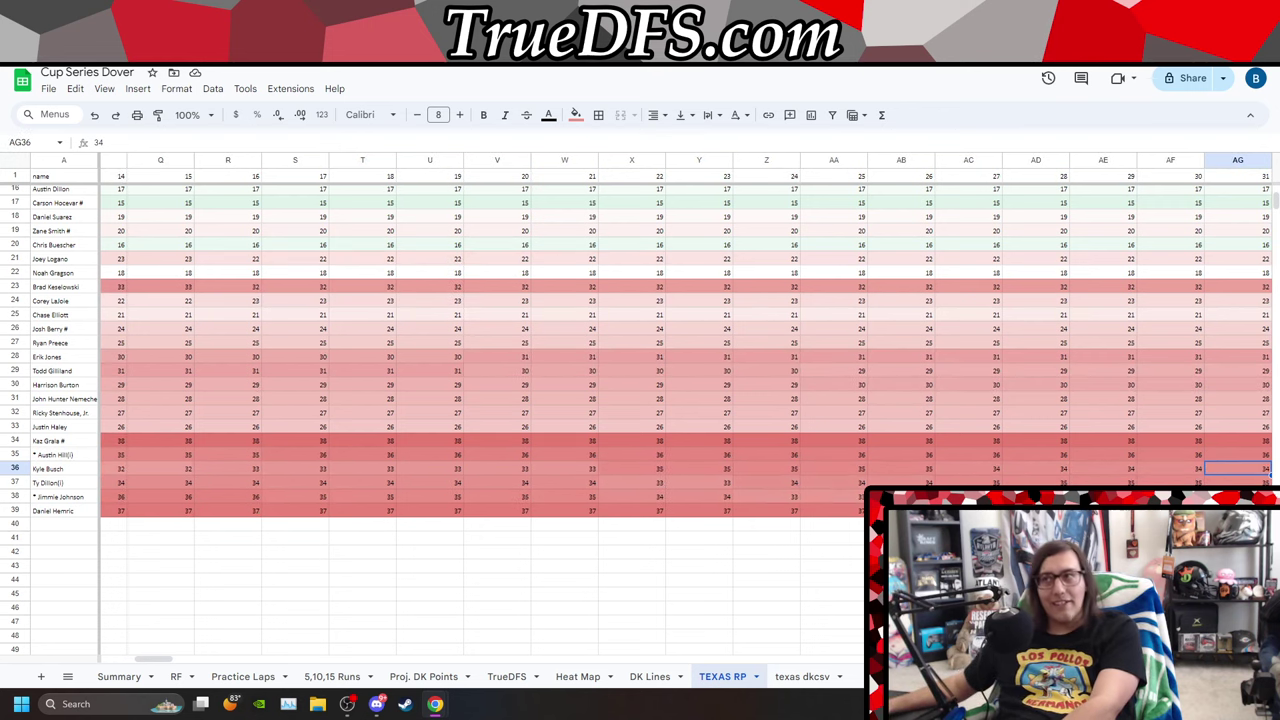
key(Right)
key(Right)
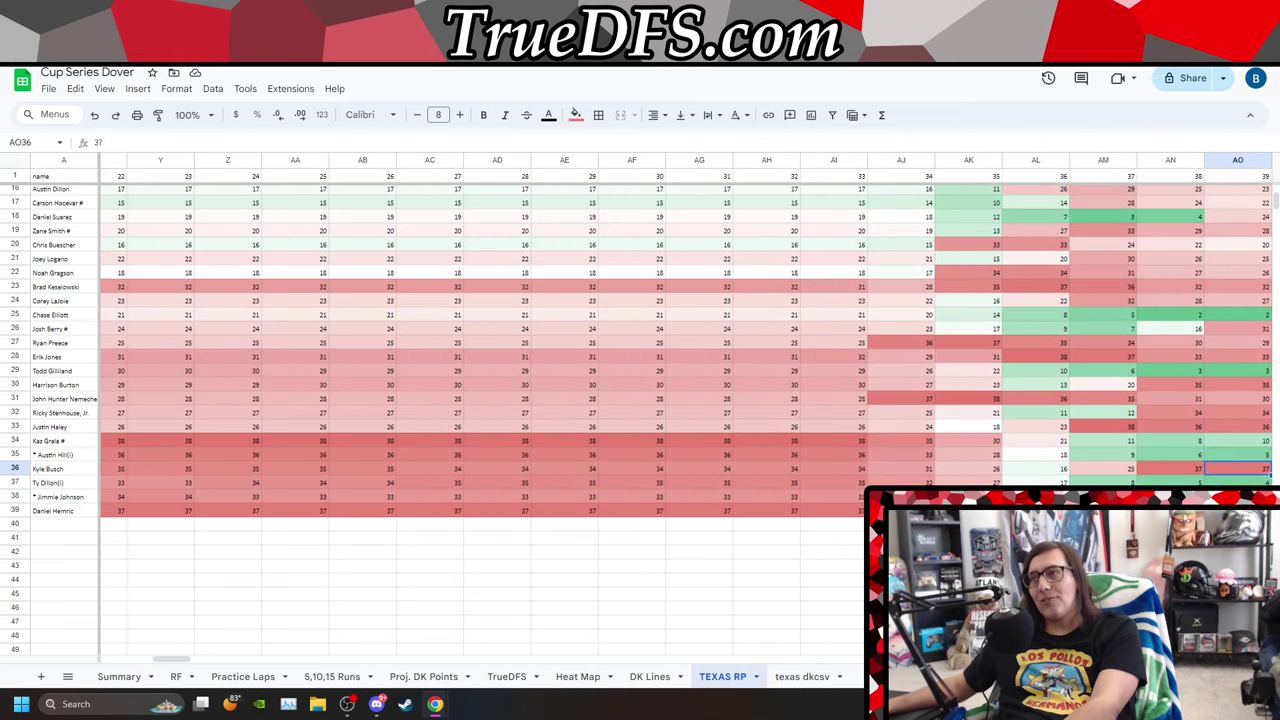
key(Right)
key(Right)
key(Right)
key(Right)
key(Right)
key(Right)
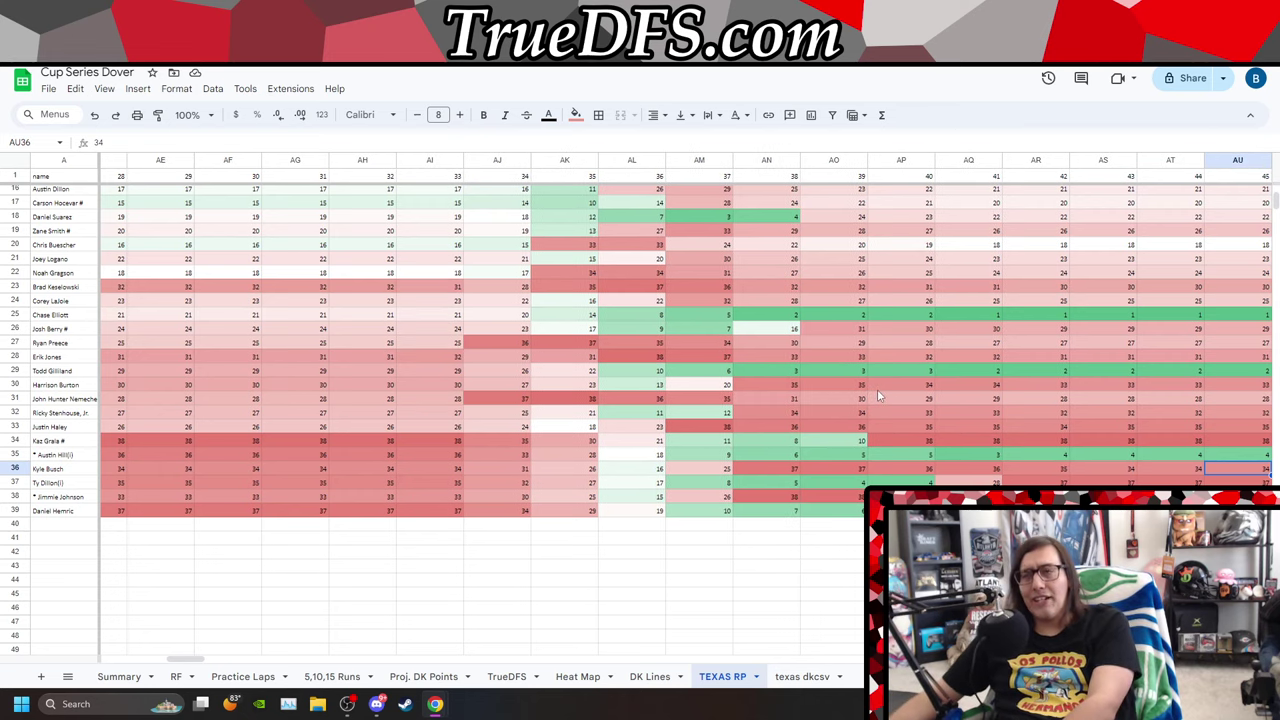
key(Right)
key(Right)
key(Right)
key(Right)
key(Right)
key(Right)
key(Right)
key(Right)
key(Right)
key(Right)
key(Right)
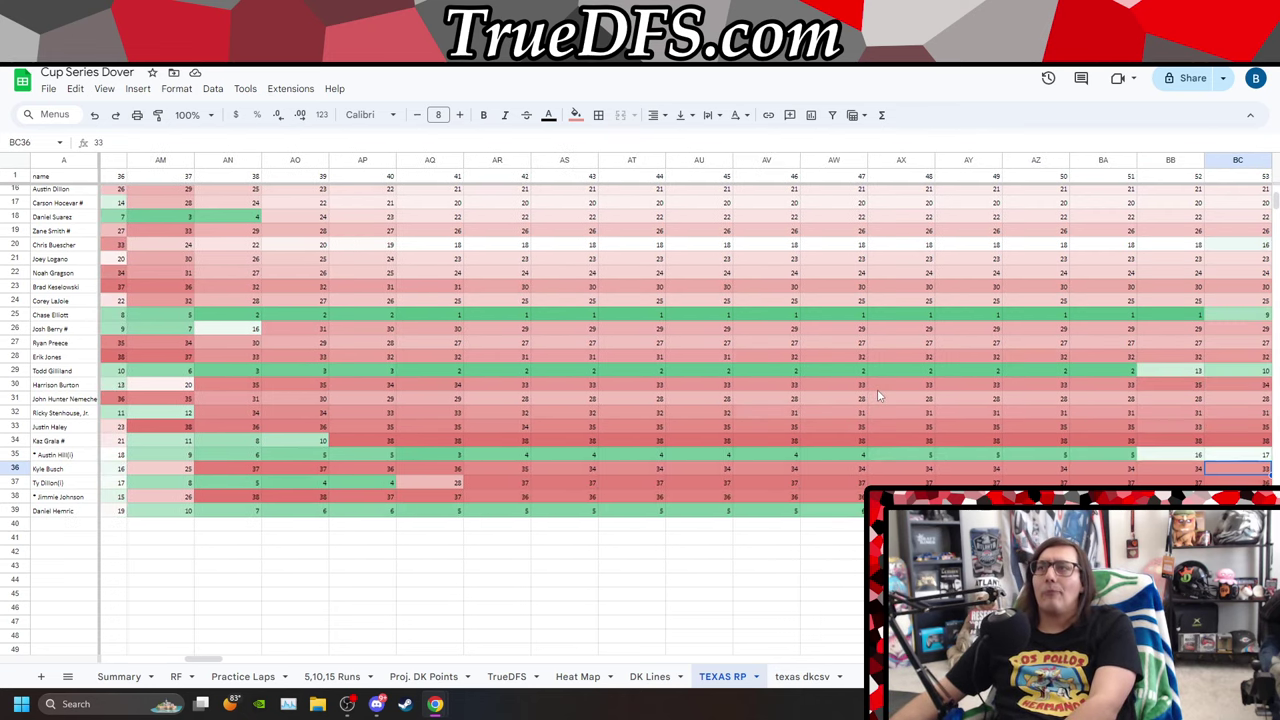
key(Right)
key(Right)
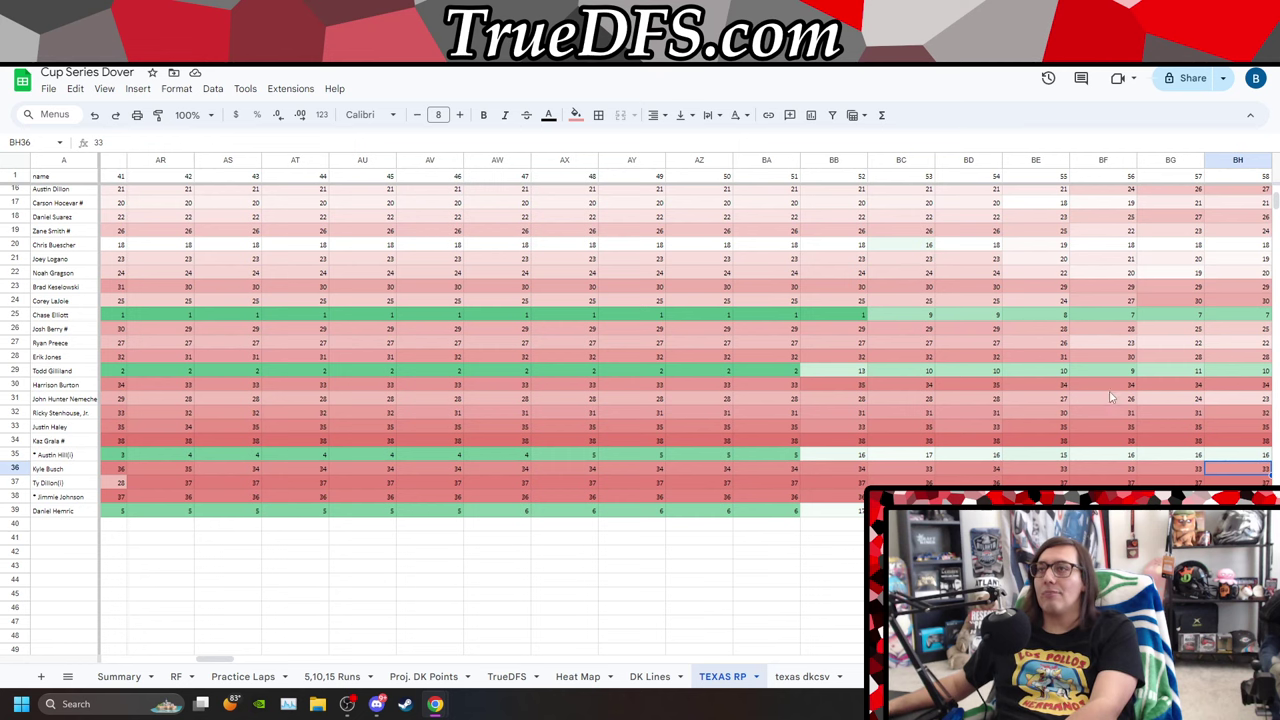
Go back along Kyle Busch's row and examine his running positions around laps 34 to 36.
key(Left)
key(Down)
key(Left)
key(Left)
key(Left)
key(Left)
key(Left)
key(Left)
key(Left)
key(Left)
key(Left)
key(Left)
key(Left)
key(Left)
key(Left)
key(Left)
key(Left)
key(Left)
key(Left)
key(Left)
key(Left)
key(Left)
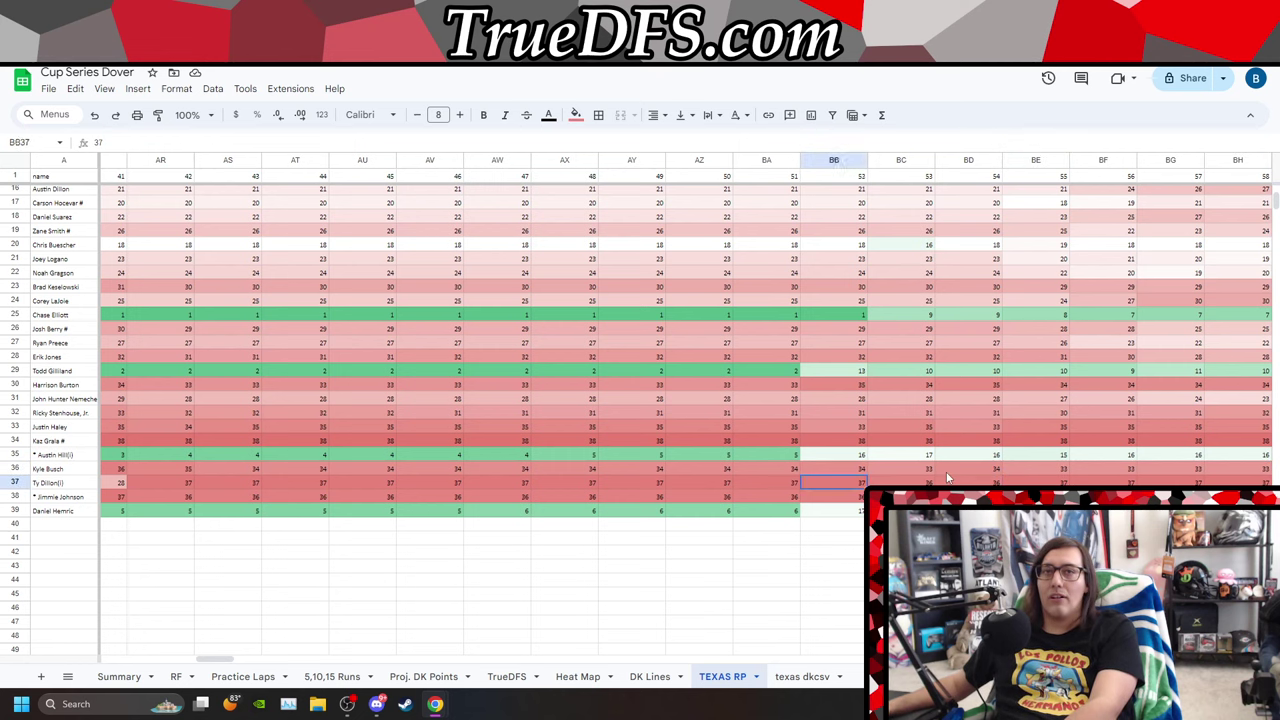
key(Right)
key(Up)
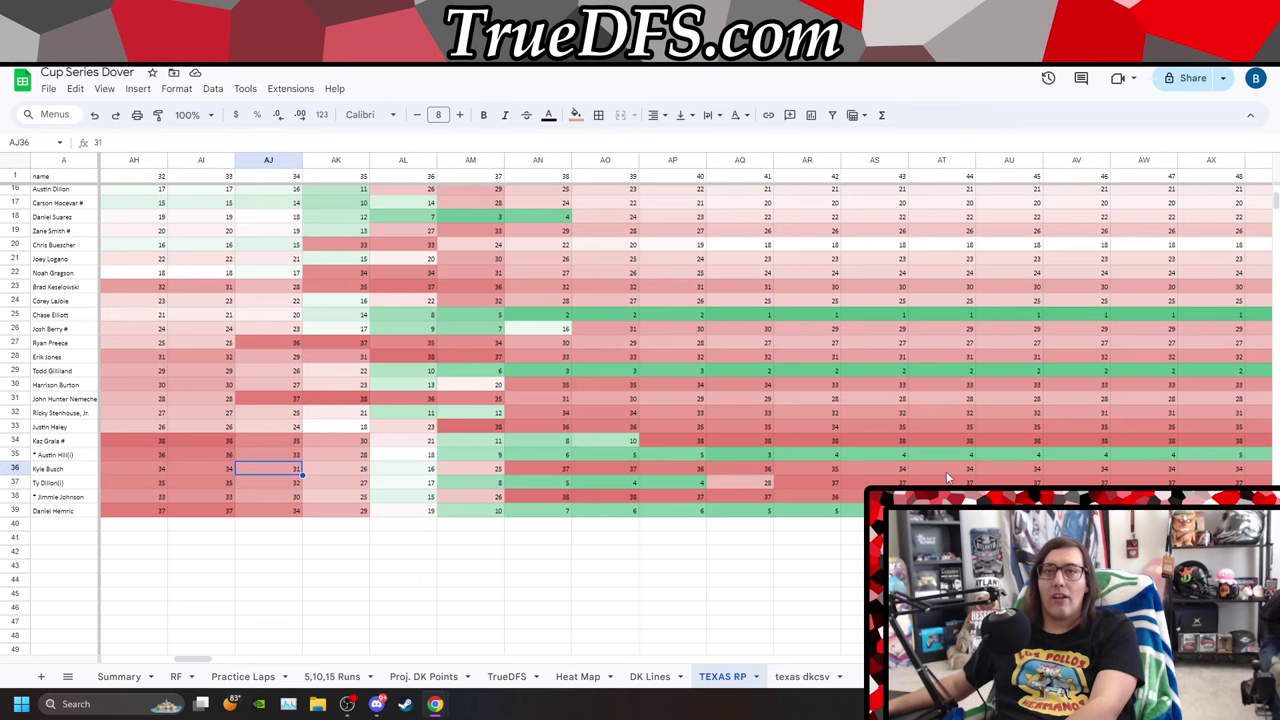
key(Left)
key(Left)
key(Left)
key(Left)
key(Left)
key(Right)
key(Right)
key(Right)
key(Right)
key(Right)
key(Right)
key(Right)
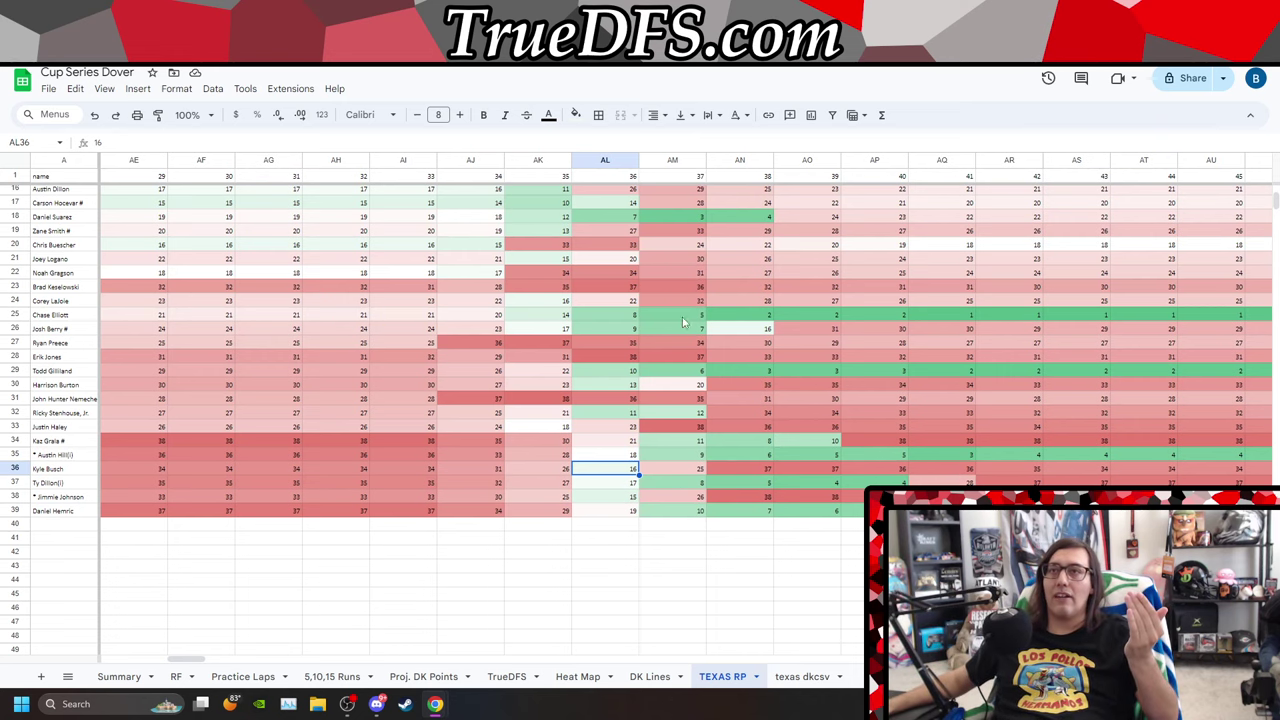
Switch to the YouTube Texas race replay, seek back to lap 33, mute it and check Kyle Busch's place in the running order.
key(ctrl+Tab)
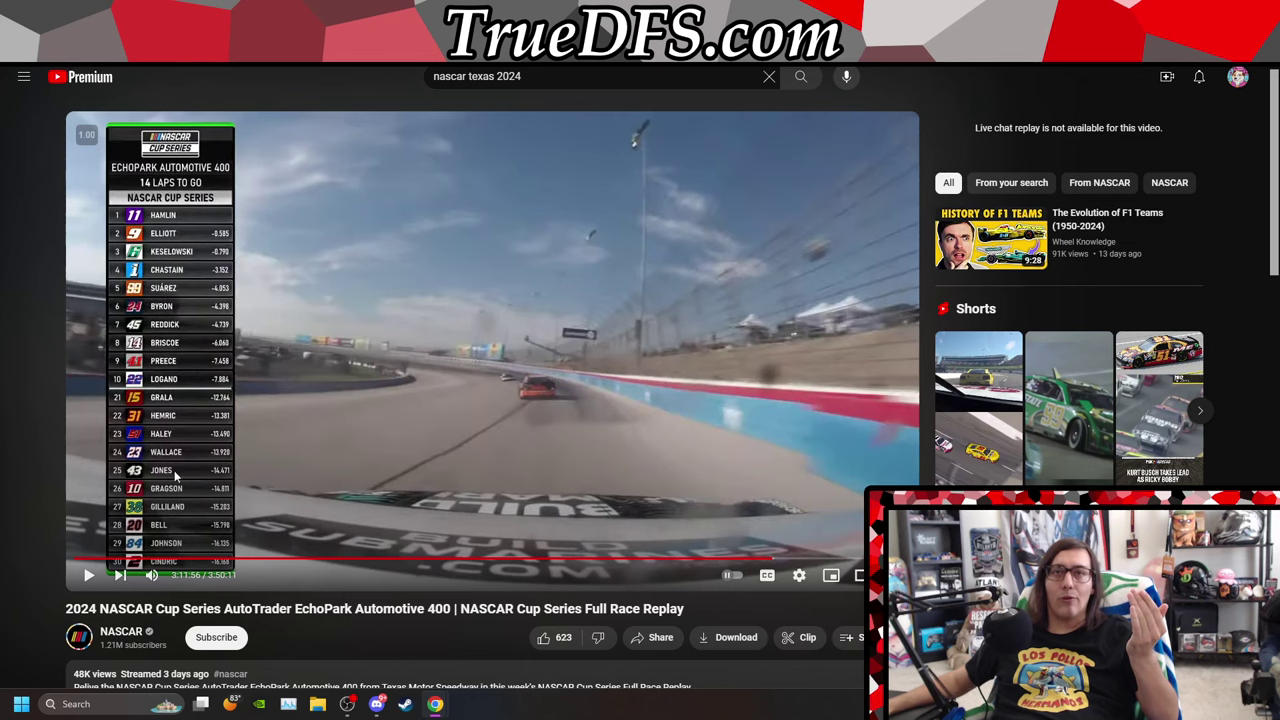
click(195, 560)
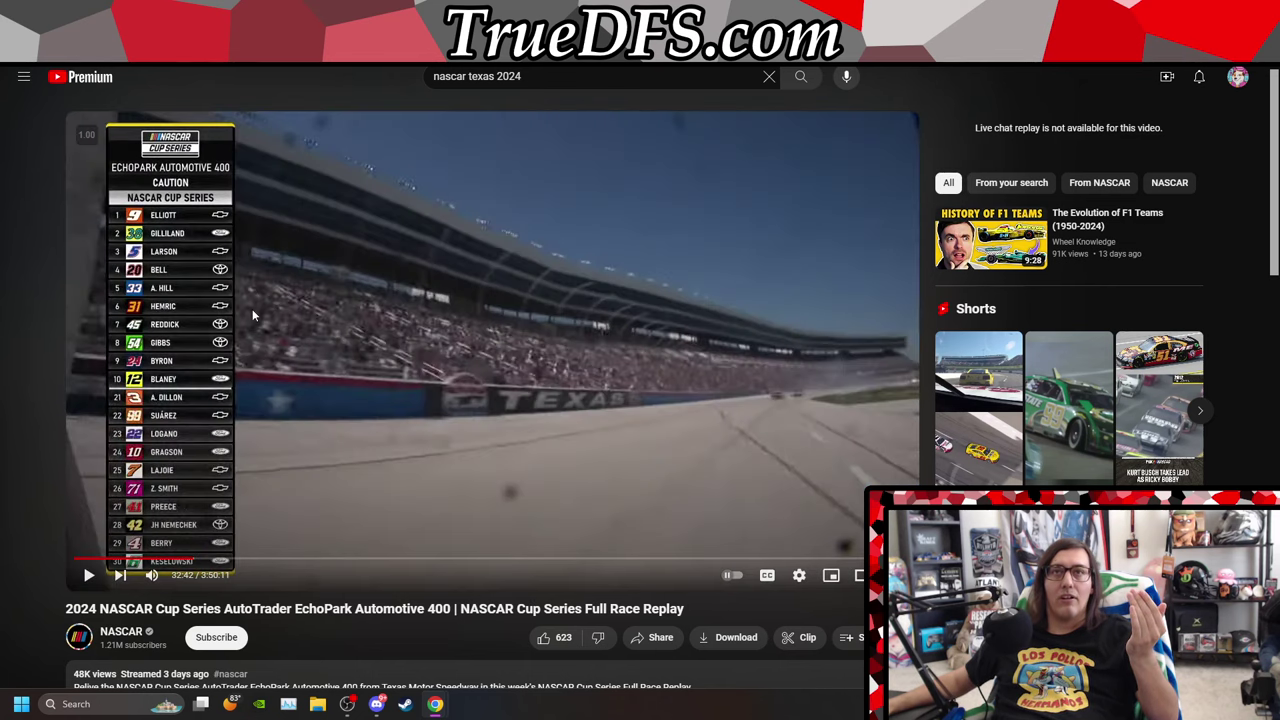
click(170, 560)
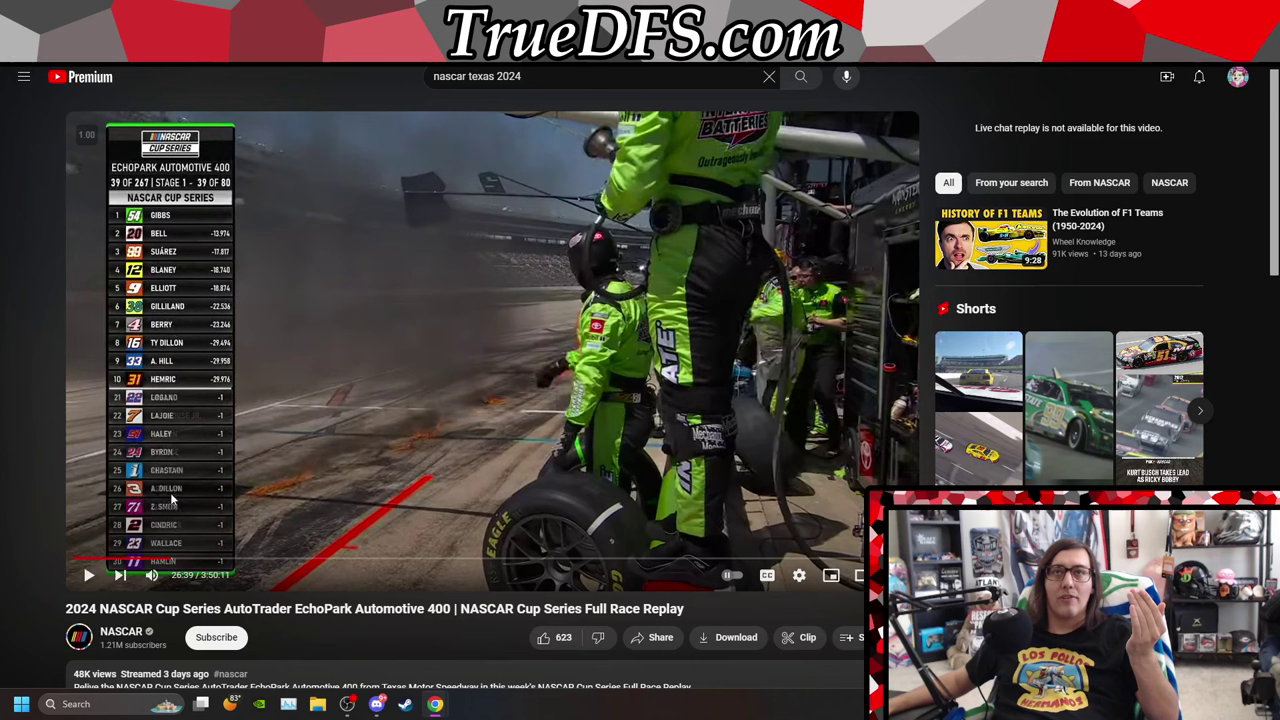
click(165, 558)
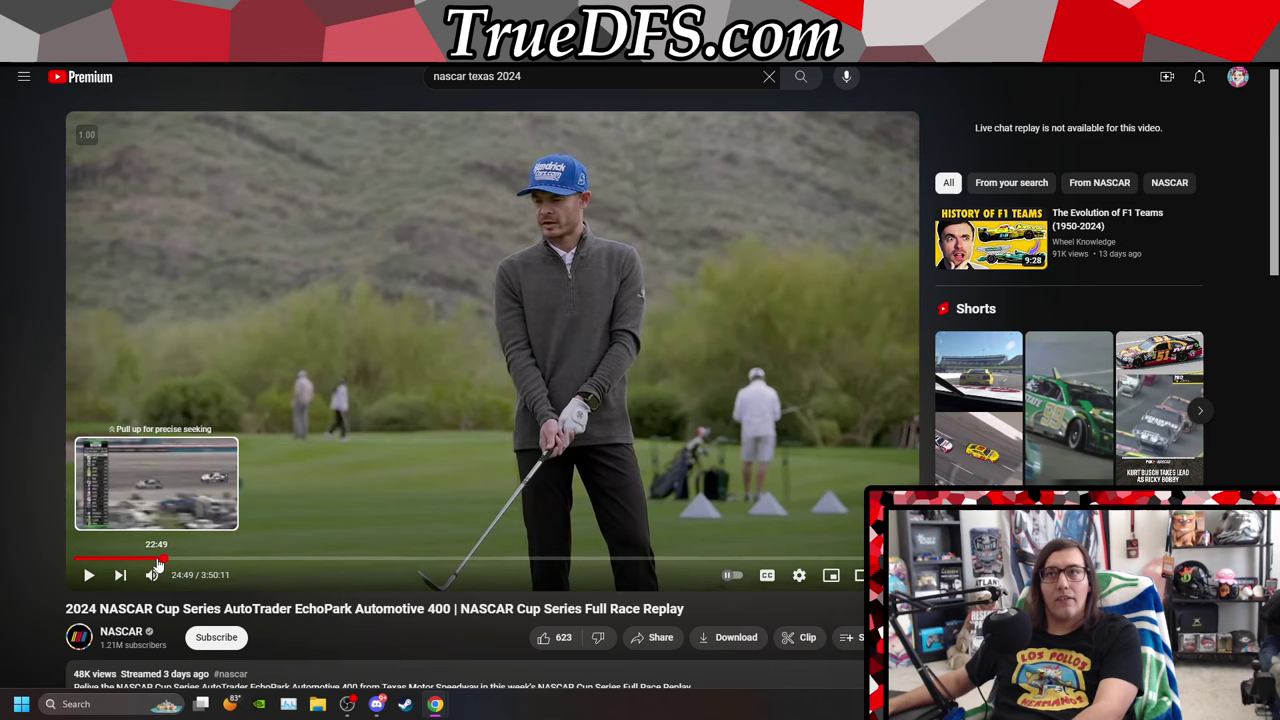
click(157, 561)
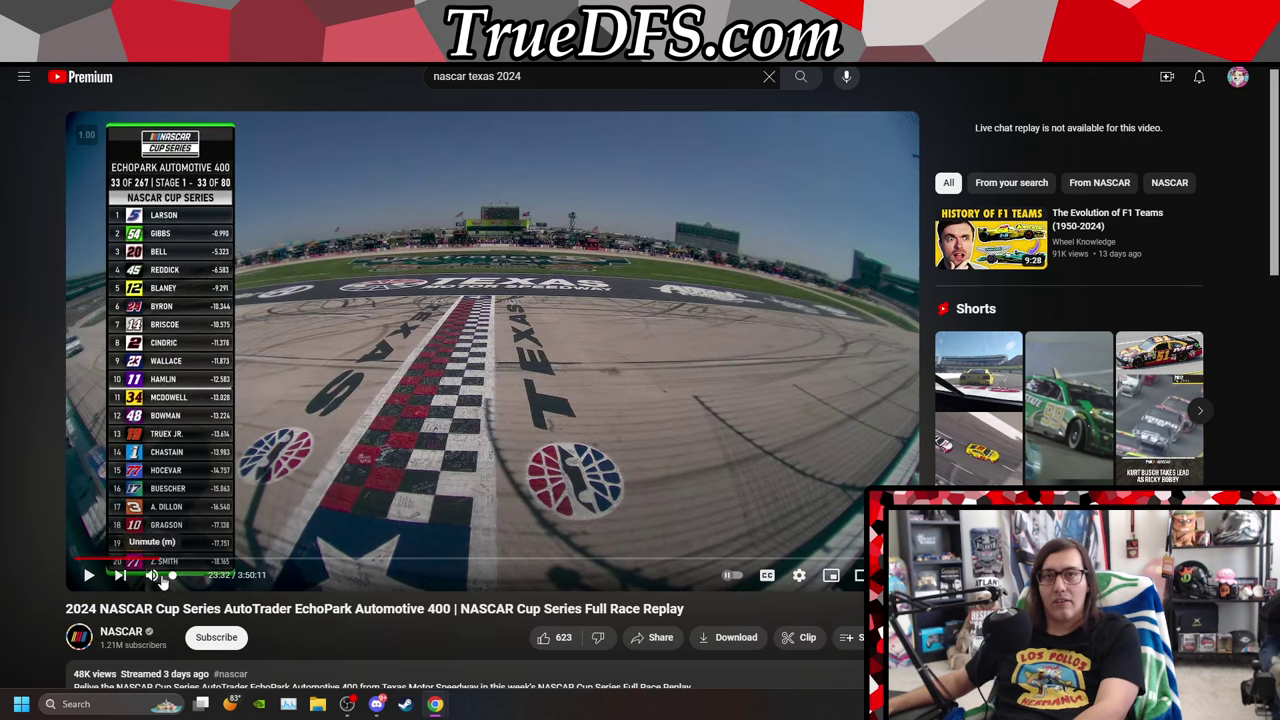
key(m)
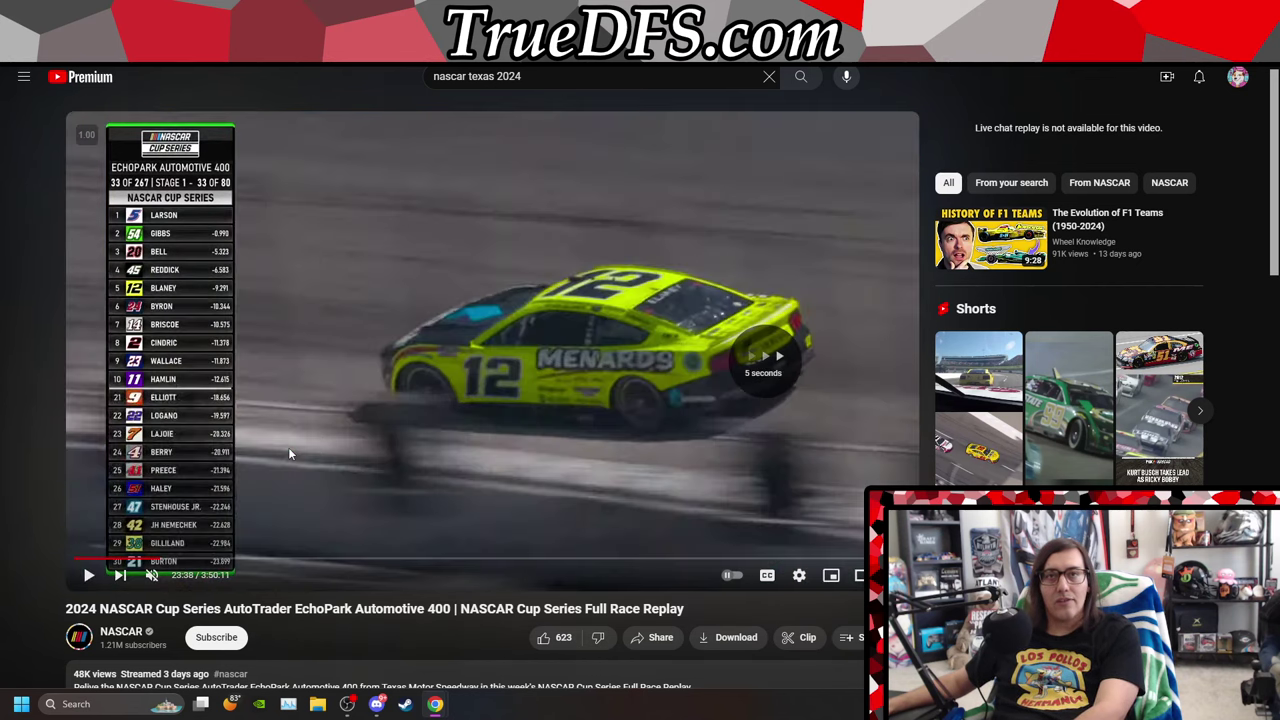
key(Right)
key(Right)
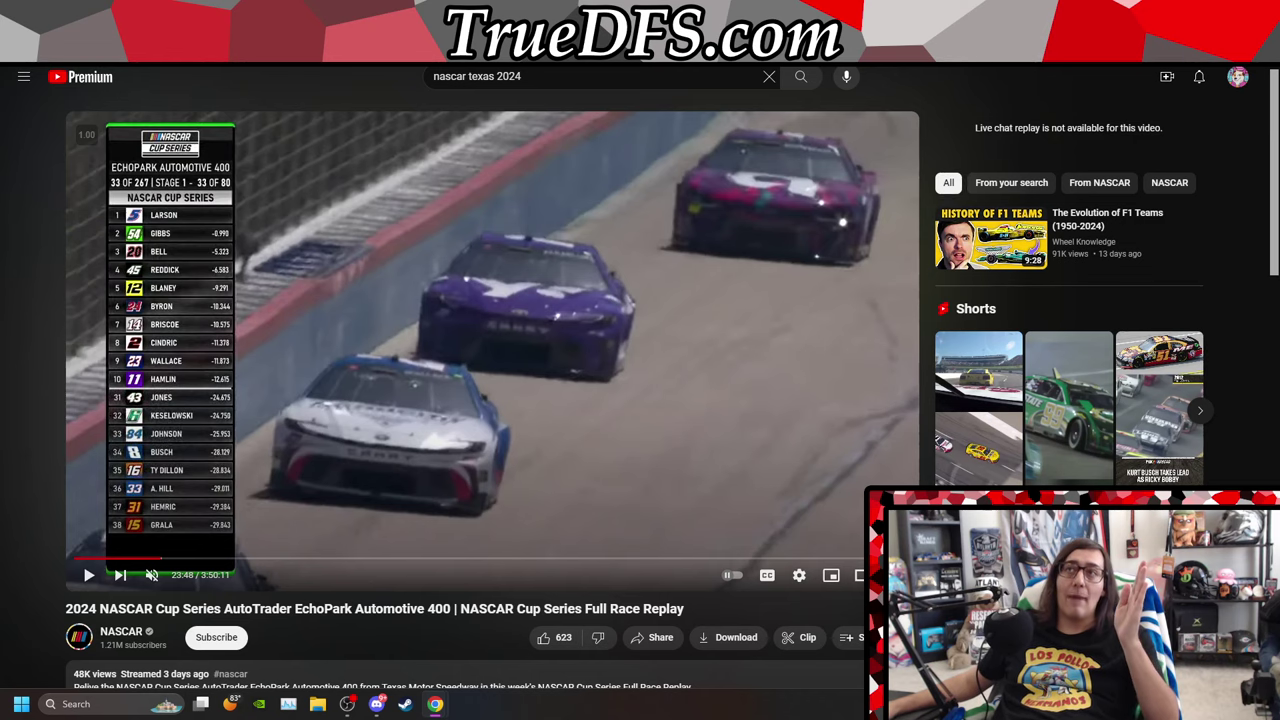
Return to the Cup Series Dover workbook and follow Kyle Busch's Texas running positions from lap 36 to lap 55.
key(ctrl+Tab)
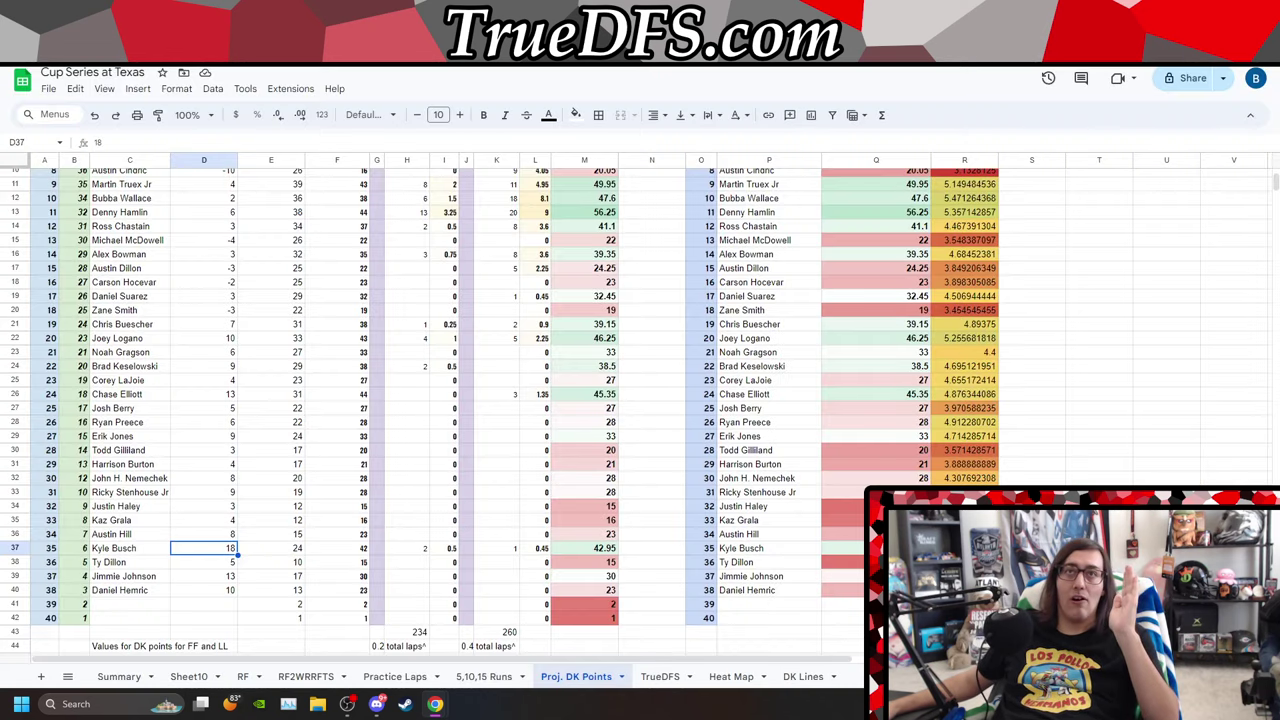
key(ctrl+Tab)
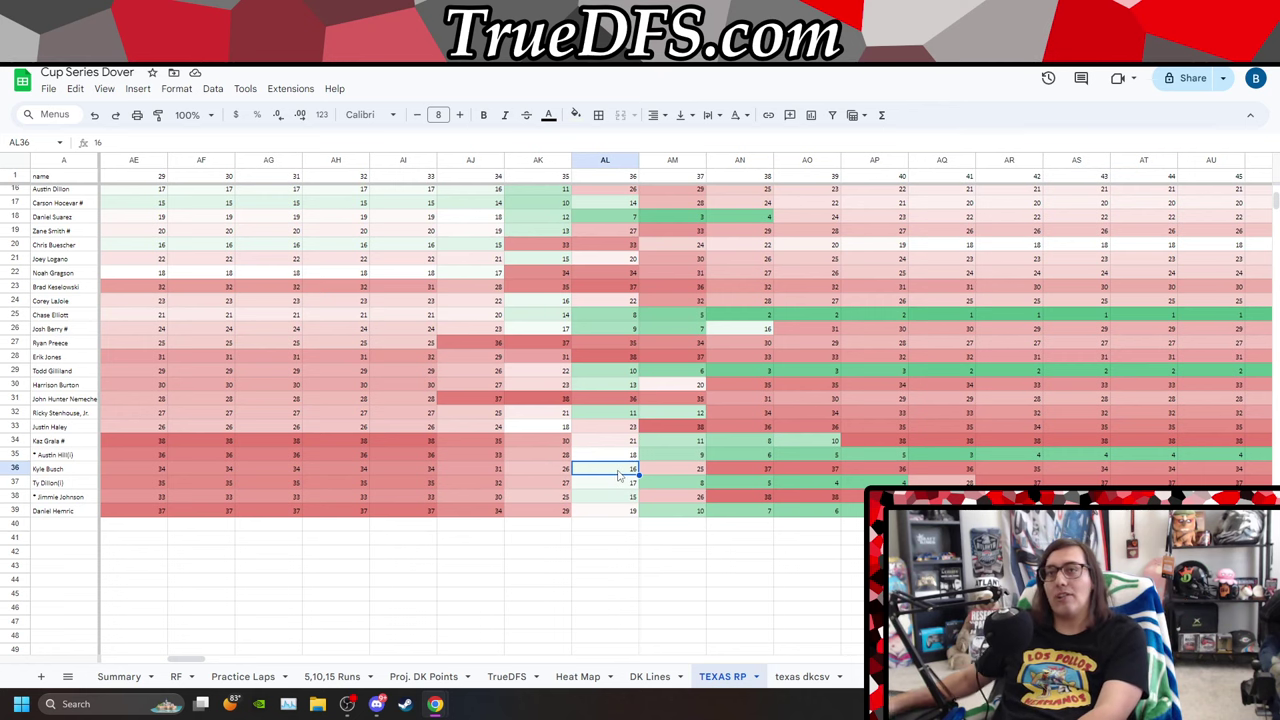
key(Right)
key(Right)
key(Right)
key(Right)
key(Right)
key(Right)
key(Right)
key(Right)
key(Right)
key(Right)
key(Right)
key(Right)
key(Right)
key(Right)
key(Right)
key(Right)
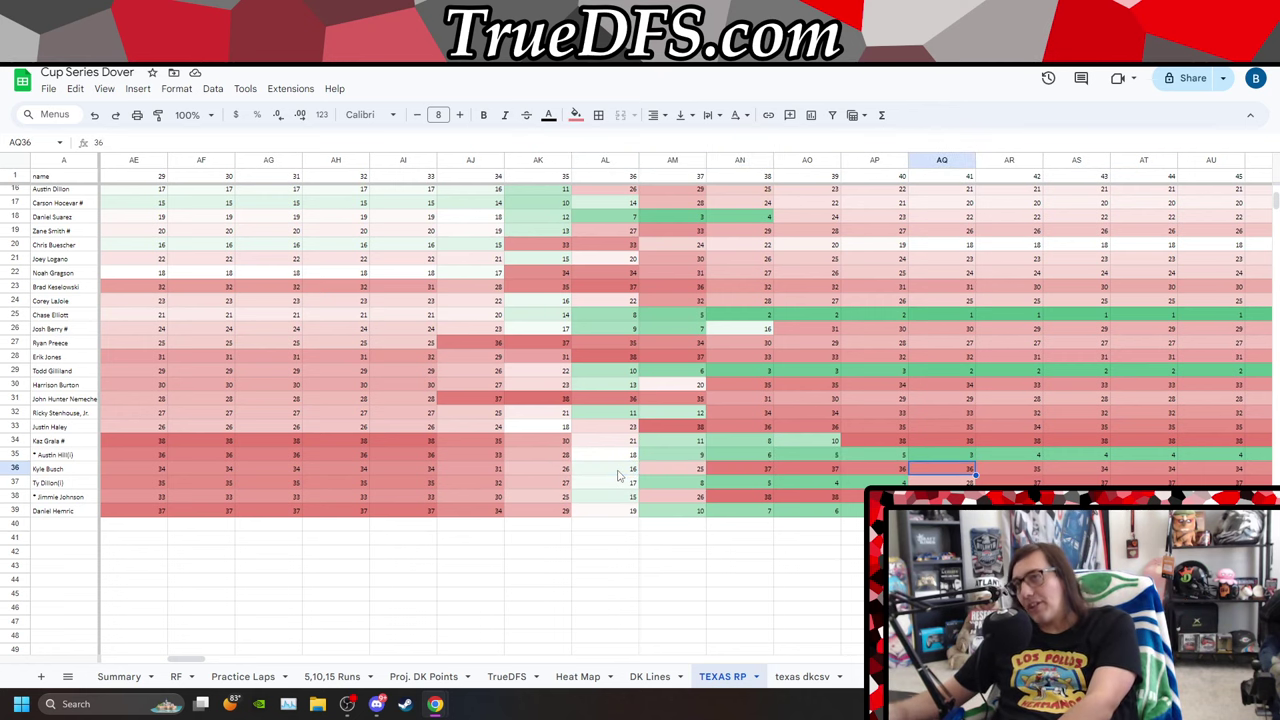
key(Right)
key(Right)
key(Right)
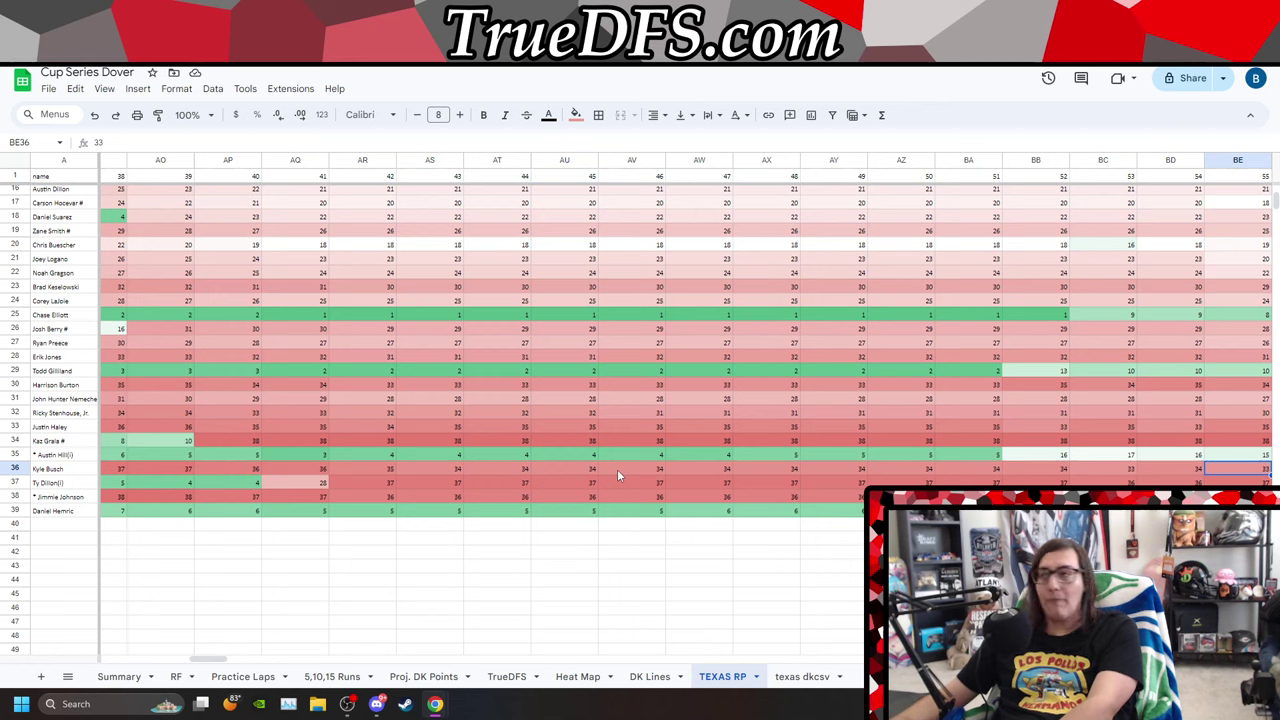
Recheck Kyle Busch's running position at lap 52 and follow his row through lap 80.
key(Left)
key(Left)
key(Left)
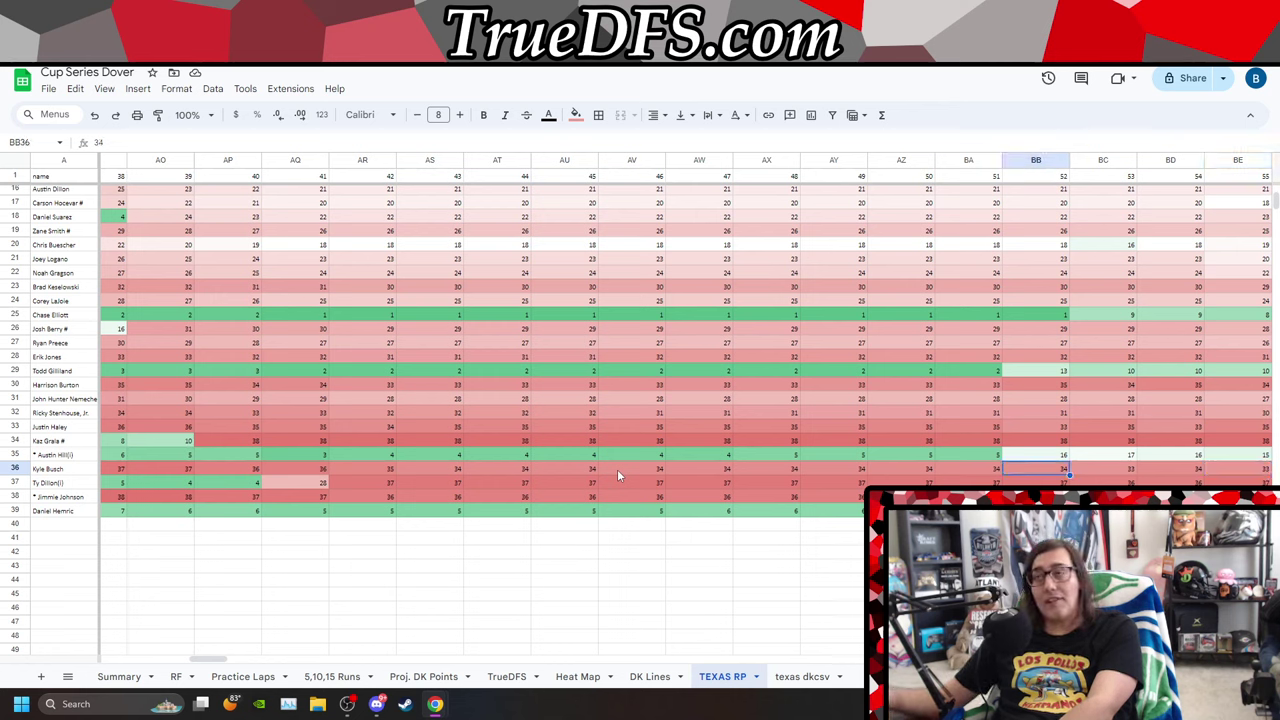
key(Right)
key(Right)
key(Right)
key(Right)
key(Right)
key(Right)
key(Right)
key(Right)
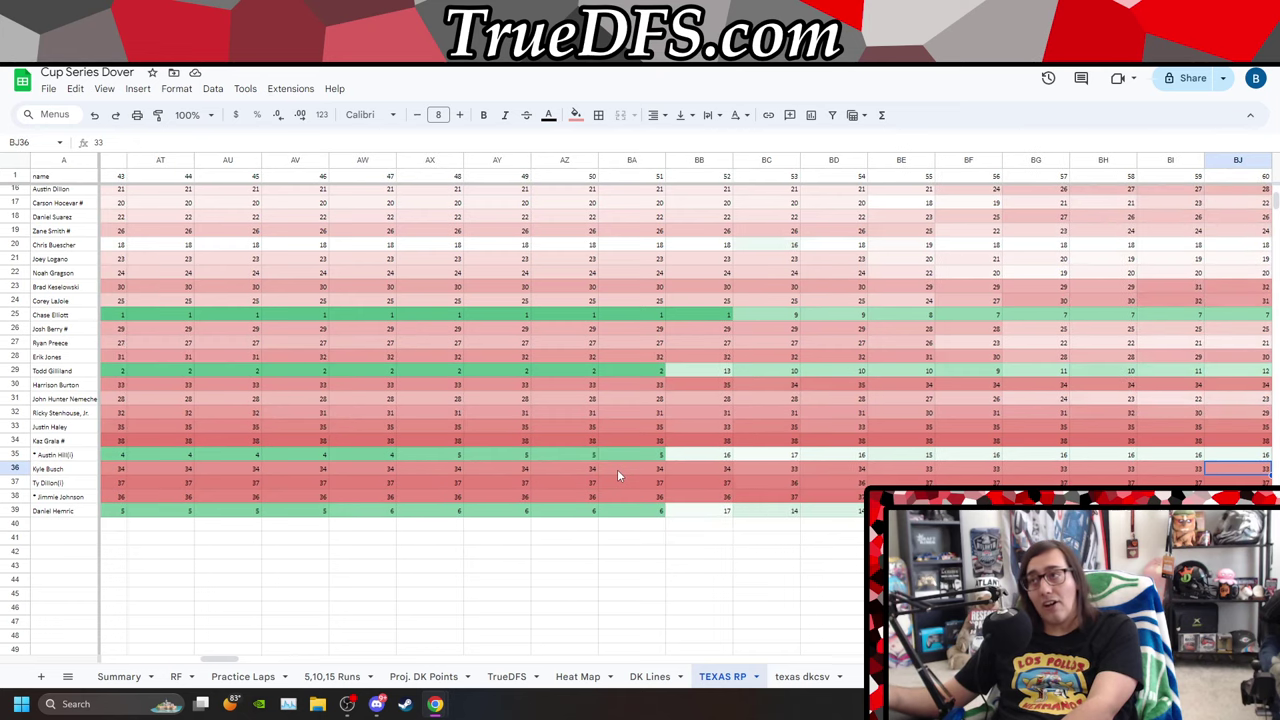
key(Right)
key(Right)
key(Right)
key(Right)
key(Right)
key(Right)
key(Right)
key(Right)
key(Right)
key(Right)
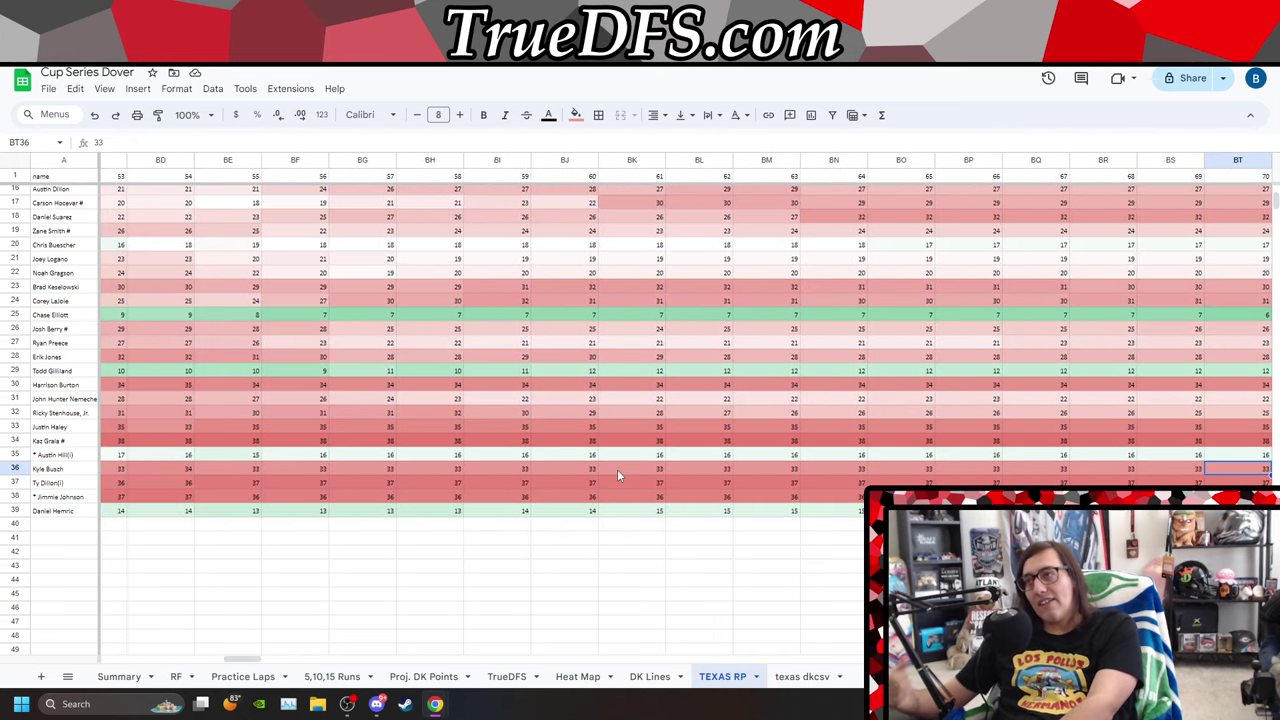
key(Right)
key(Right)
key(Right)
key(Right)
key(Right)
key(Right)
key(Right)
key(Right)
key(Right)
key(Right)
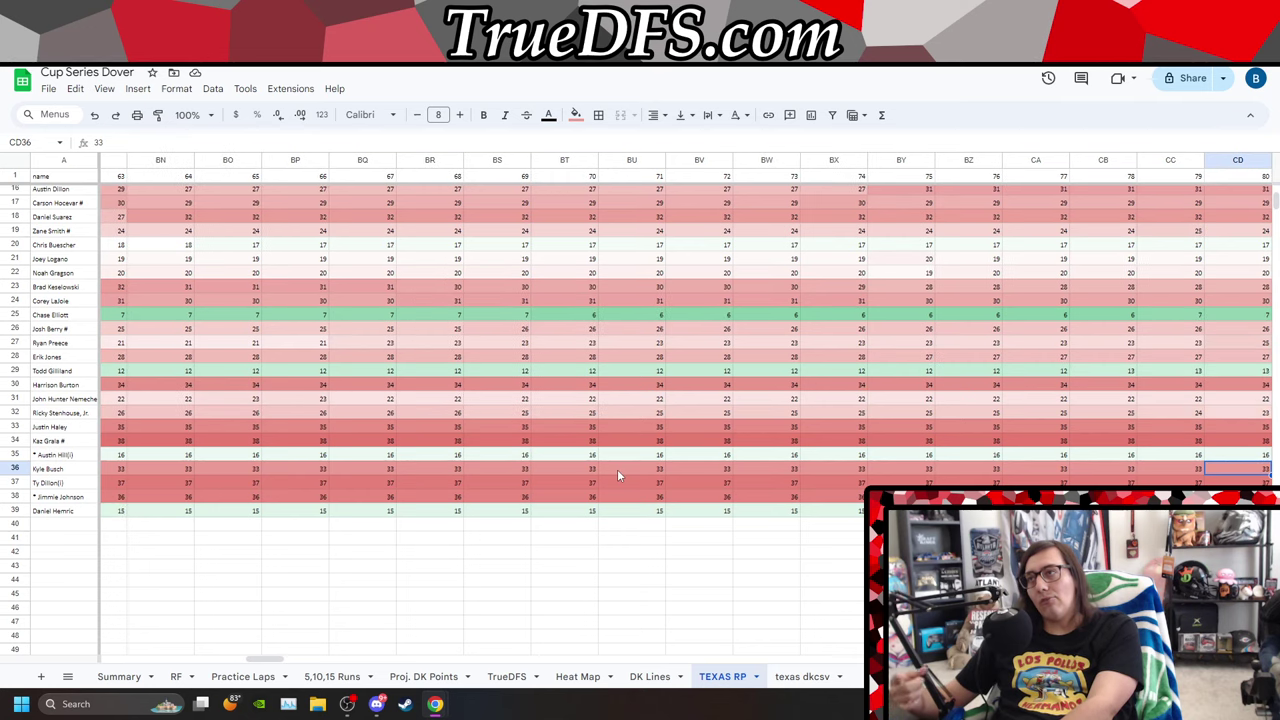
Follow Kyle Busch's Texas running positions from lap 80 through lap 93.
key(Right)
key(Right)
key(Right)
key(Right)
key(Right)
key(Right)
key(Right)
key(Right)
key(Right)
key(Right)
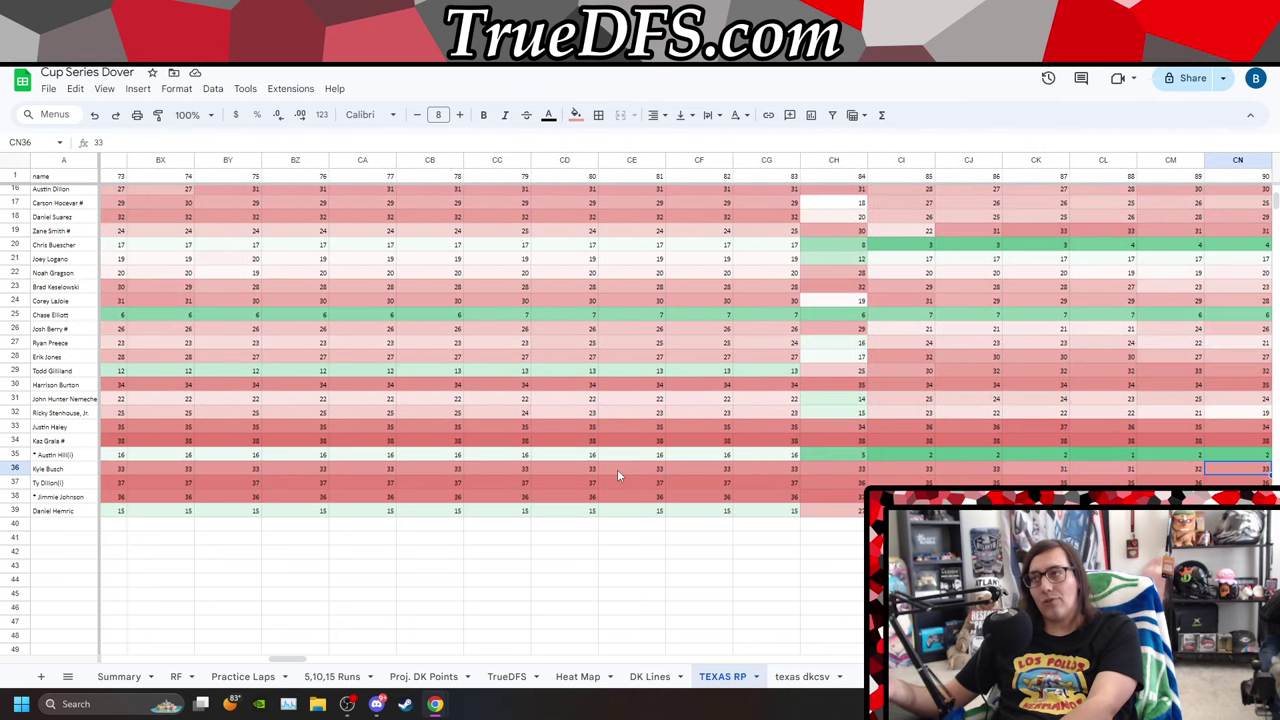
key(Right)
key(Right)
key(Right)
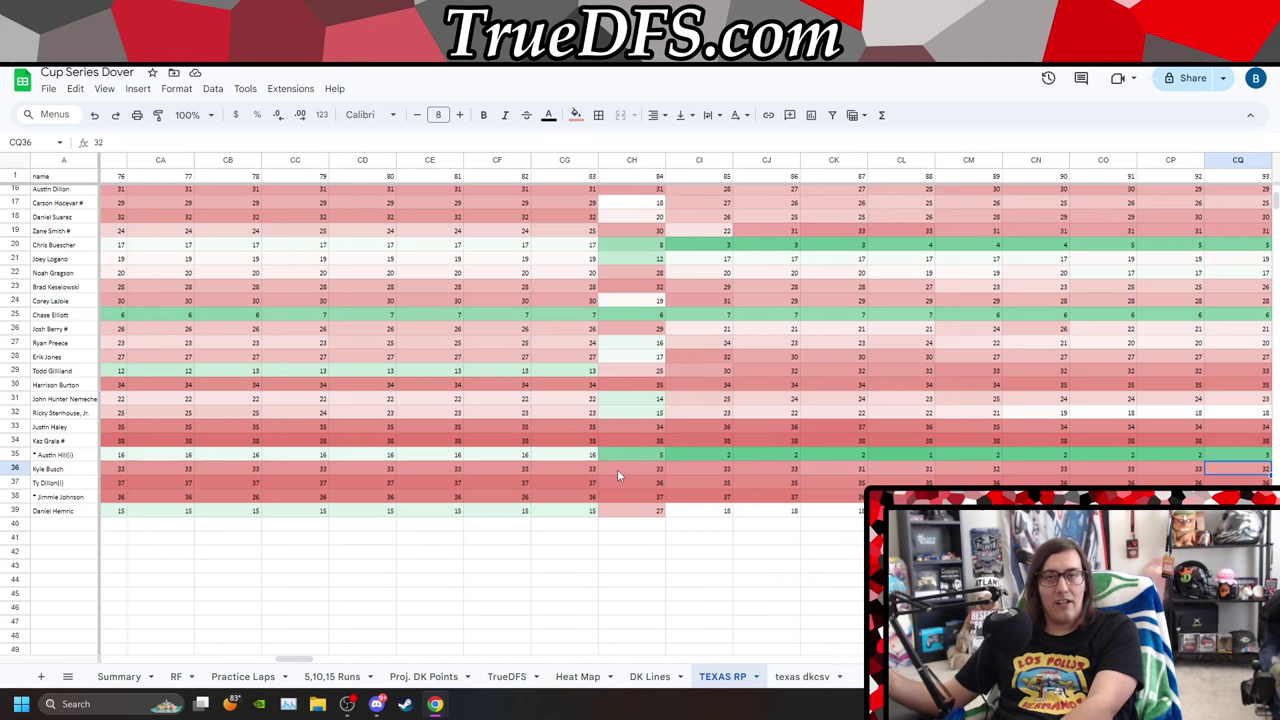
Go back along Kyle Busch's row and recheck his running positions around laps 87 and 88.
key(Left)
key(Left)
key(Left)
key(Left)
key(Left)
key(Left)
key(Left)
key(Left)
key(Left)
key(Left)
key(Left)
key(Left)
key(Left)
key(Left)
key(Left)
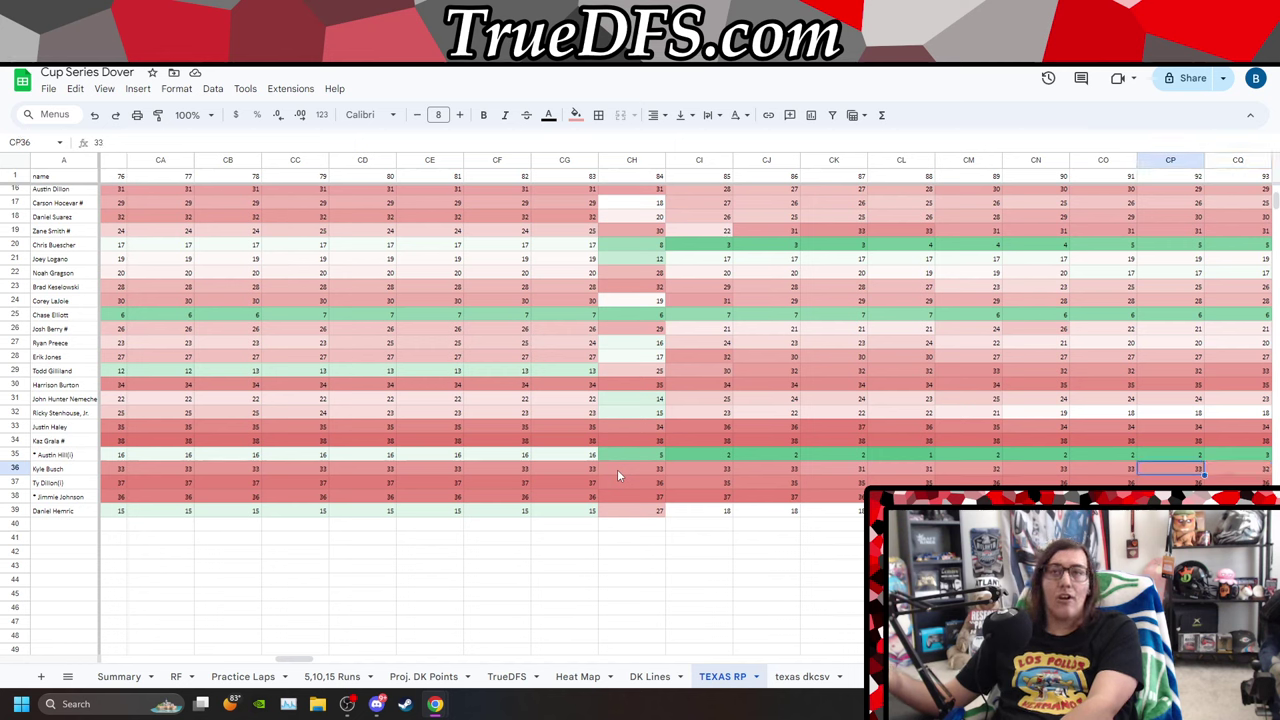
key(Right)
key(Right)
key(Right)
key(Right)
key(Right)
key(Right)
key(Right)
key(Right)
key(Right)
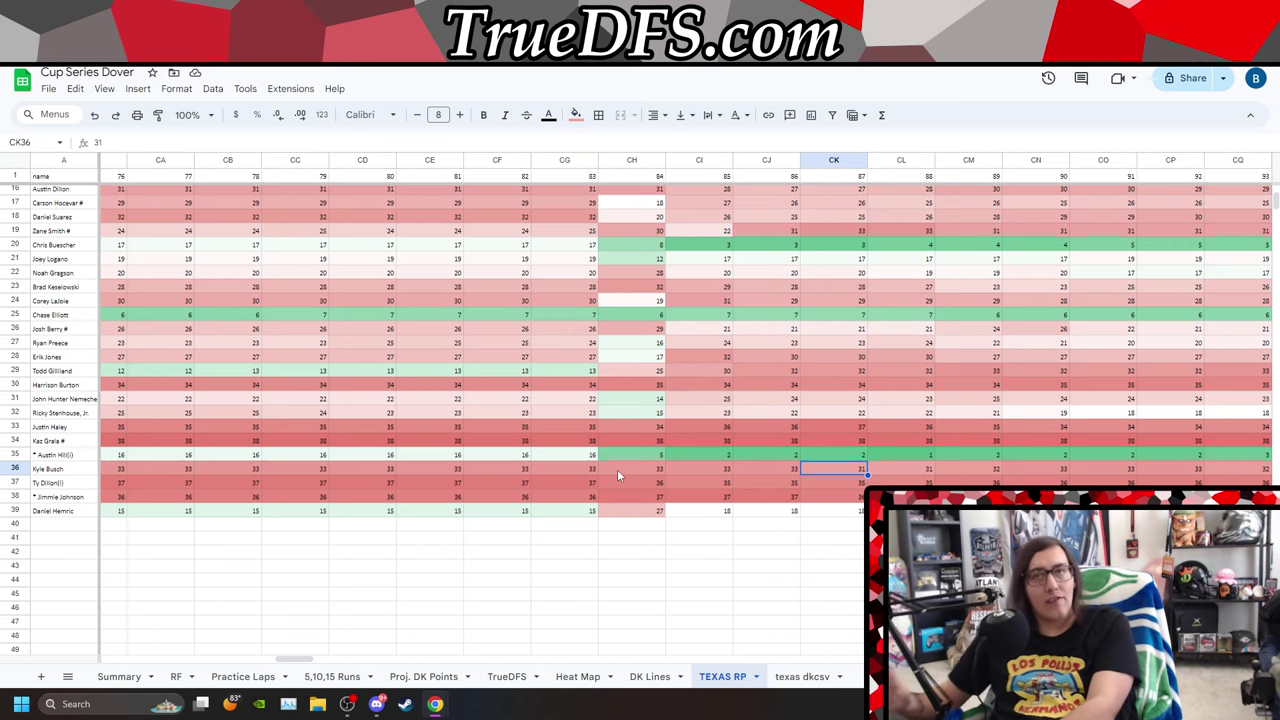
key(Right)
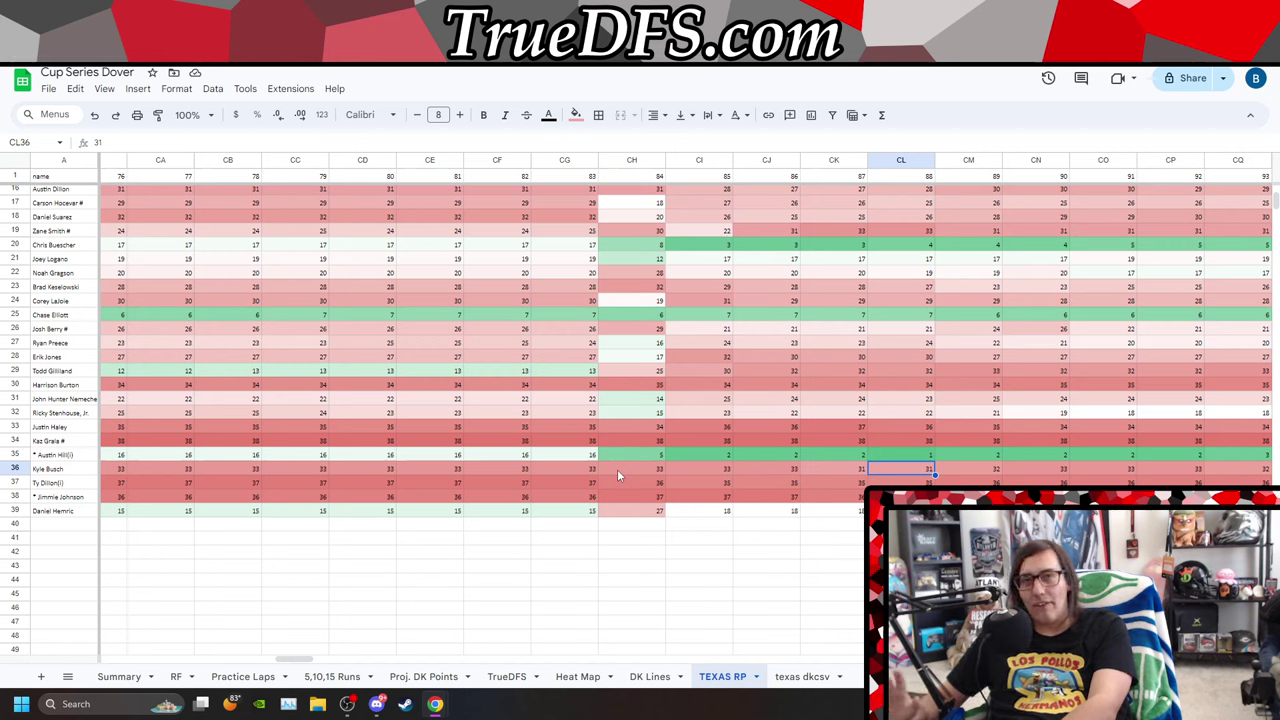
Continue along Kyle Busch's row and examine his running positions from lap 89 to lap 100.
key(Right)
key(Right)
key(Right)
key(Right)
key(Right)
key(Right)
key(Right)
key(Right)
key(Right)
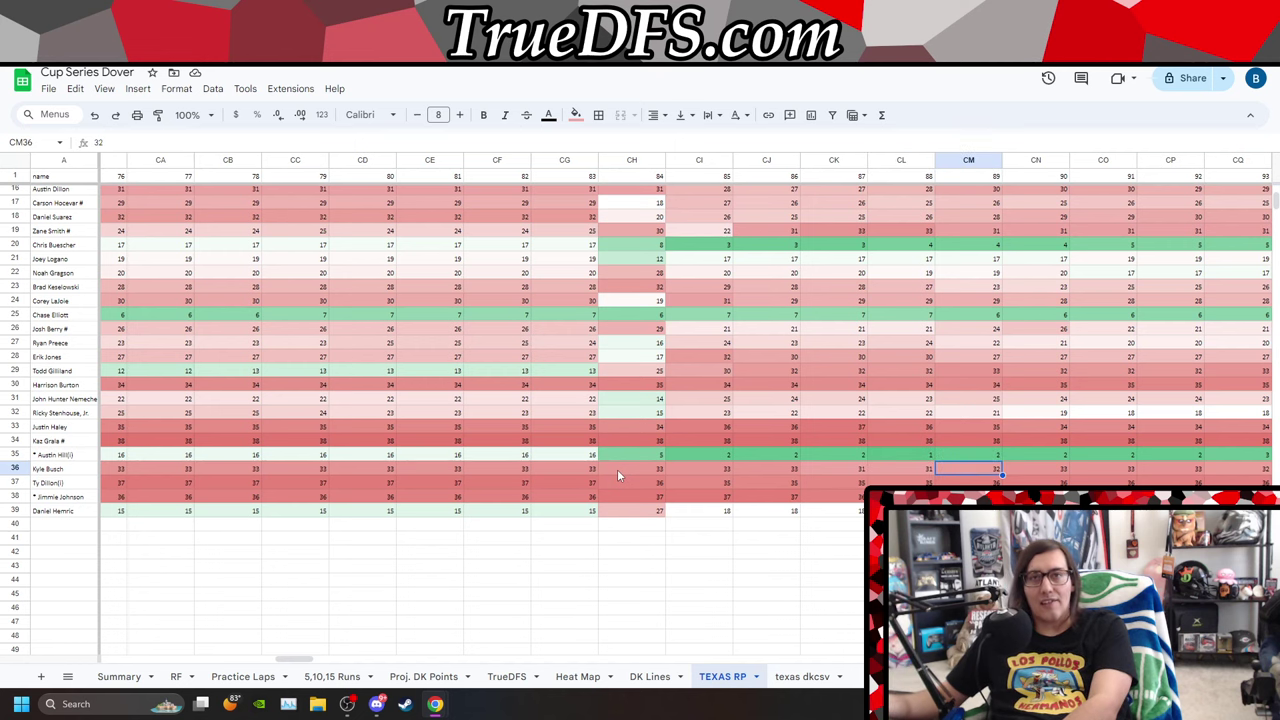
key(Right)
key(Right)
key(Right)
key(Right)
key(Right)
key(Right)
key(Right)
key(Right)
key(Right)
key(Right)
key(Right)
key(Right)
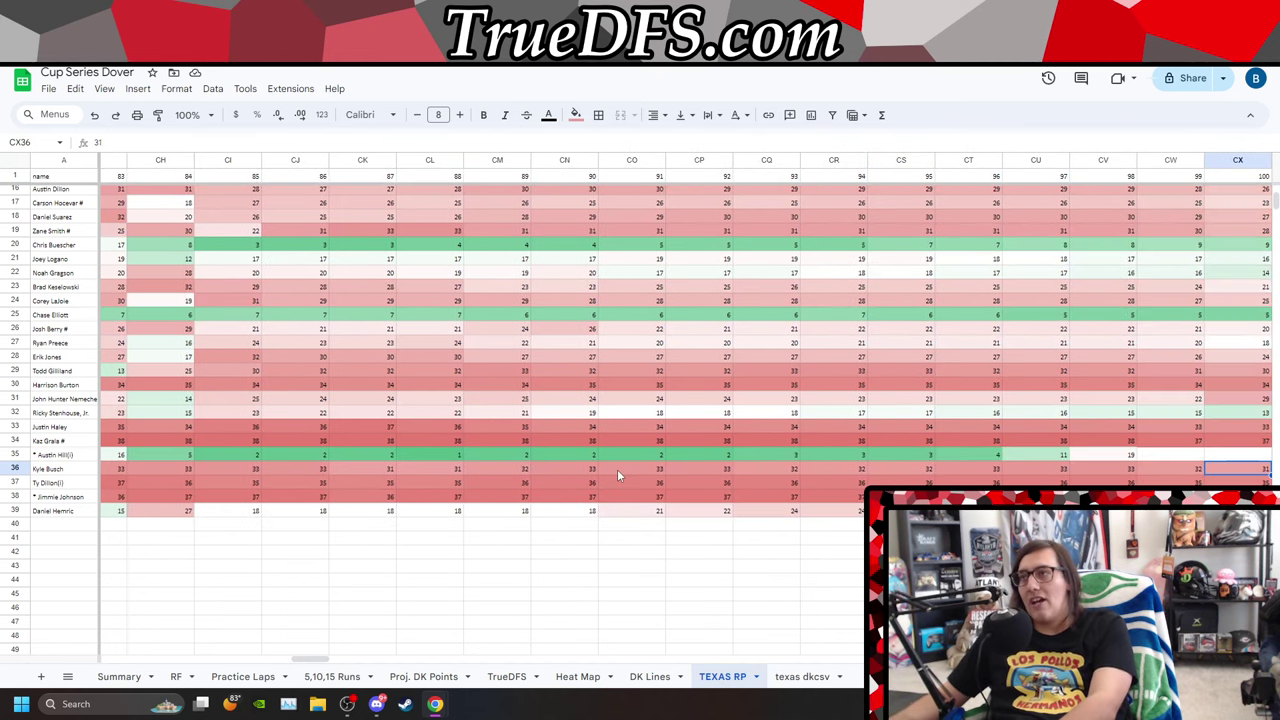
Examine how Kyle Busch's running position changes from lap 100 through lap 122.
key(Right)
key(Right)
key(Right)
key(Right)
key(Right)
key(Right)
key(Right)
key(Right)
key(Right)
key(Right)
key(Right)
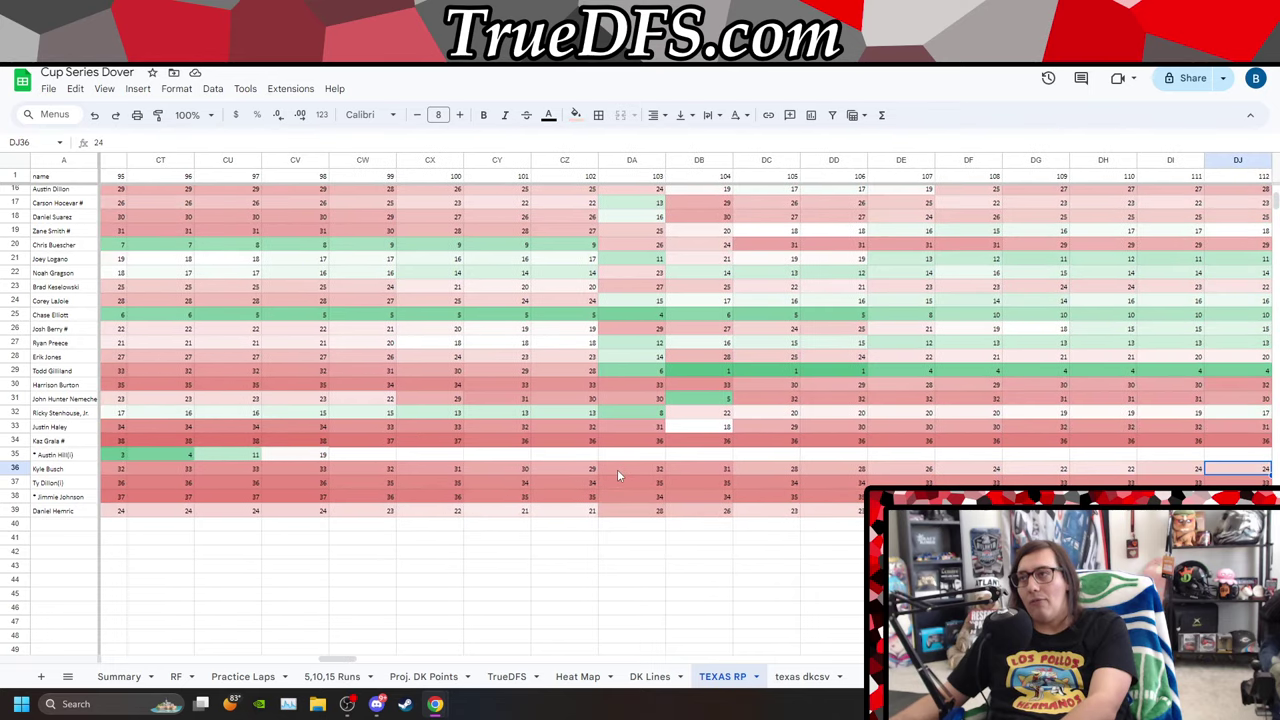
key(Right)
key(Right)
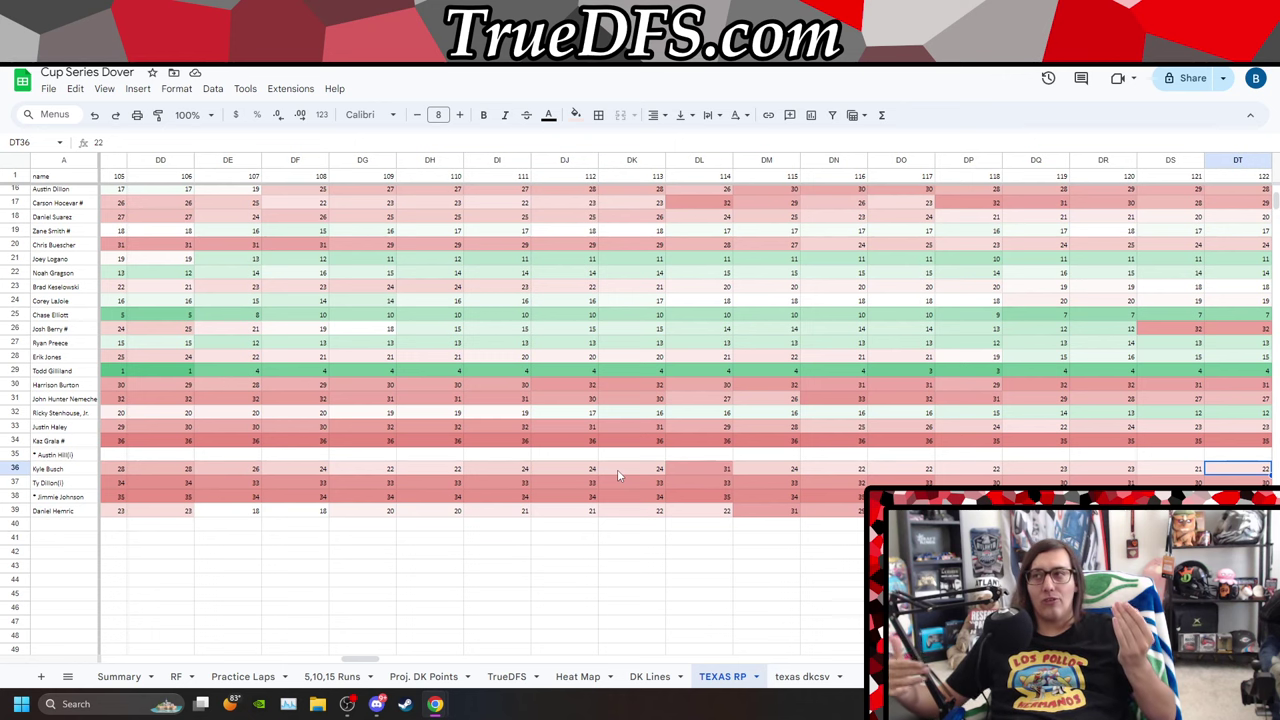
Check Kyle Busch's running positions from lap 122 to lap 130.
key(Right)
key(Right)
key(Right)
key(Right)
key(Right)
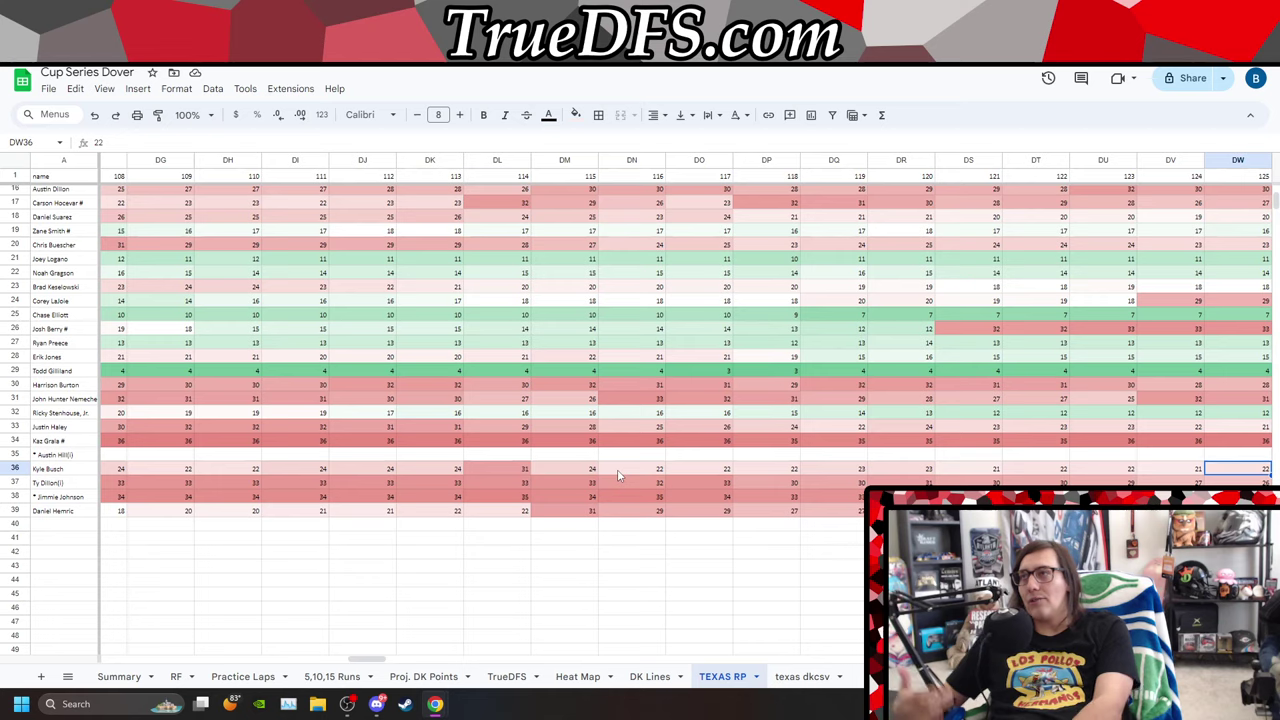
key(Right)
key(Right)
key(Right)
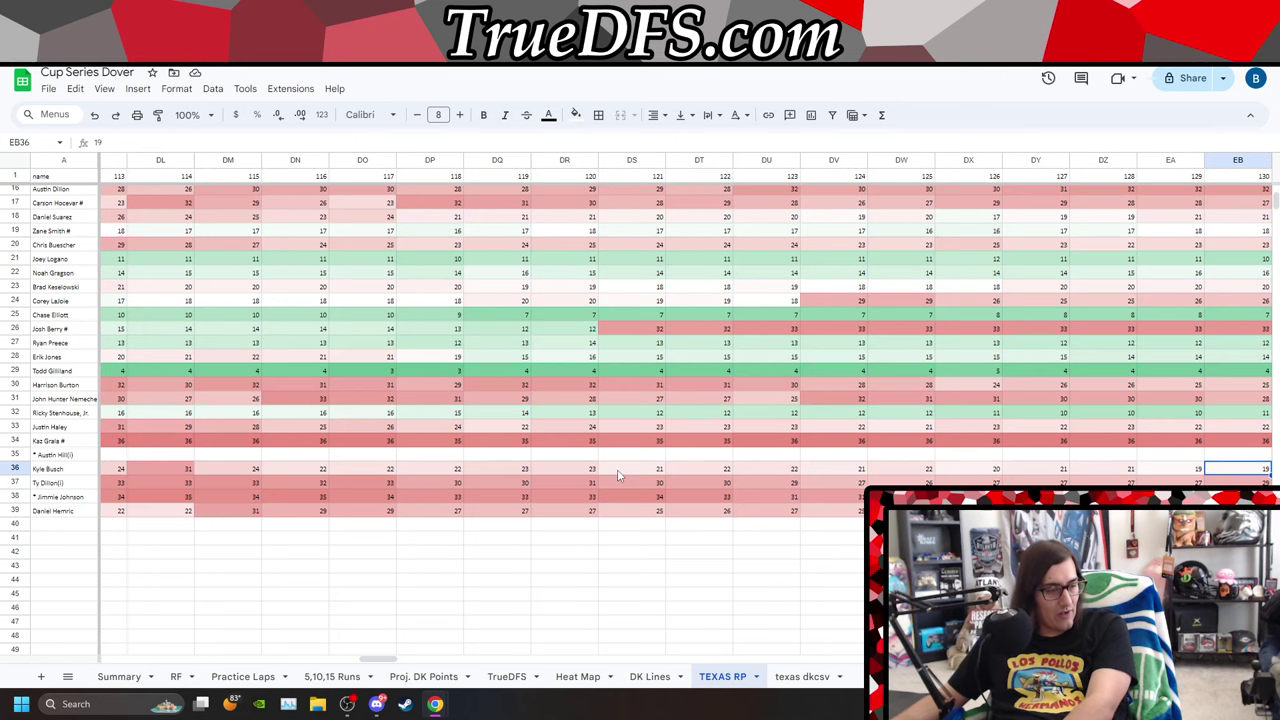
Follow Kyle Busch's row from lap 130 to lap 141 and read his running positions.
key(Right)
key(Right)
key(Right)
key(Right)
key(Right)
key(Right)
key(Right)
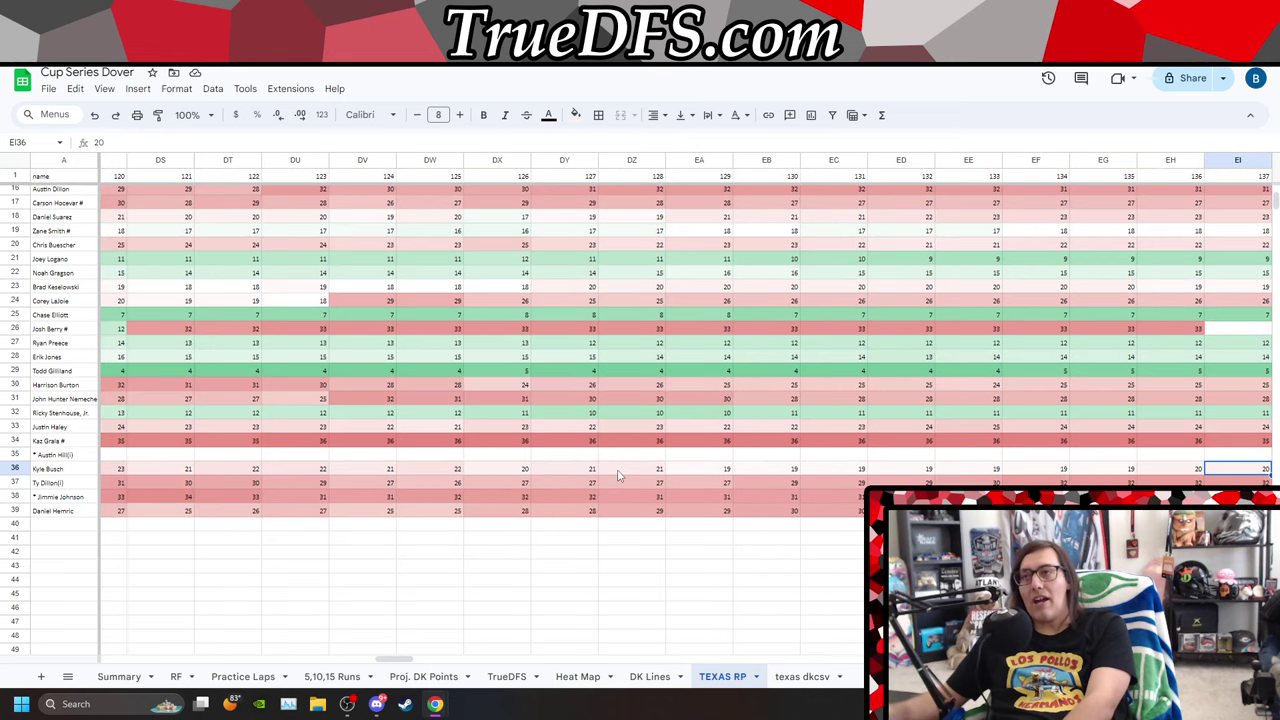
key(Right)
key(Right)
key(Right)
key(Right)
key(Right)
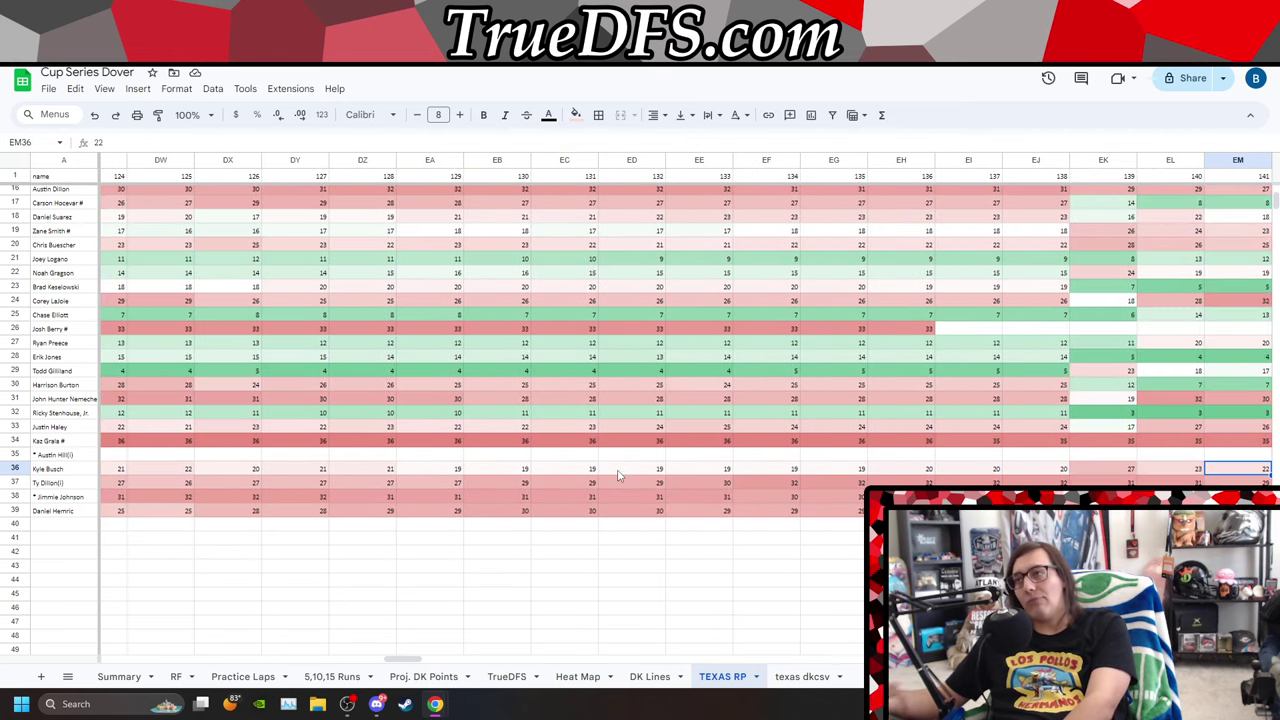
Track Kyle Busch's running positions from lap 141 through lap 159.
key(Right)
key(Right)
key(Right)
key(Right)
key(Right)
key(Right)
key(Right)
key(Right)
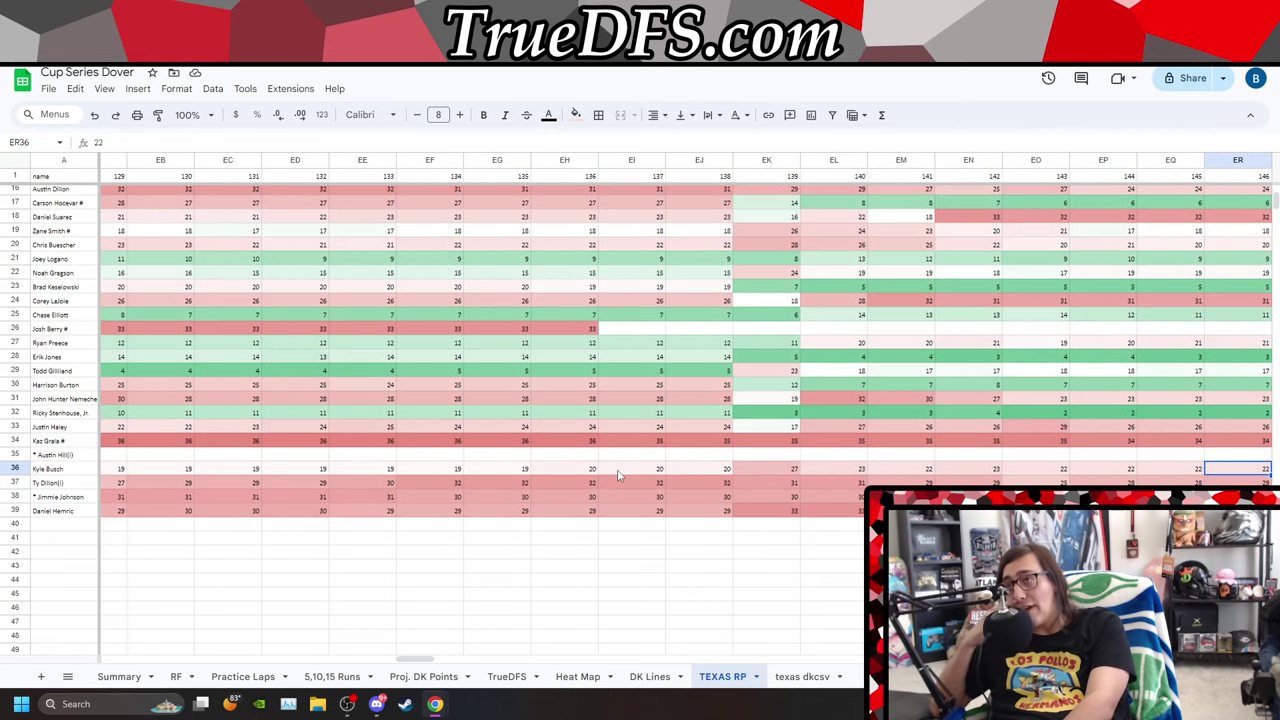
key(Right)
key(Right)
key(Right)
key(Right)
key(Right)
key(Right)
key(Right)
key(Right)
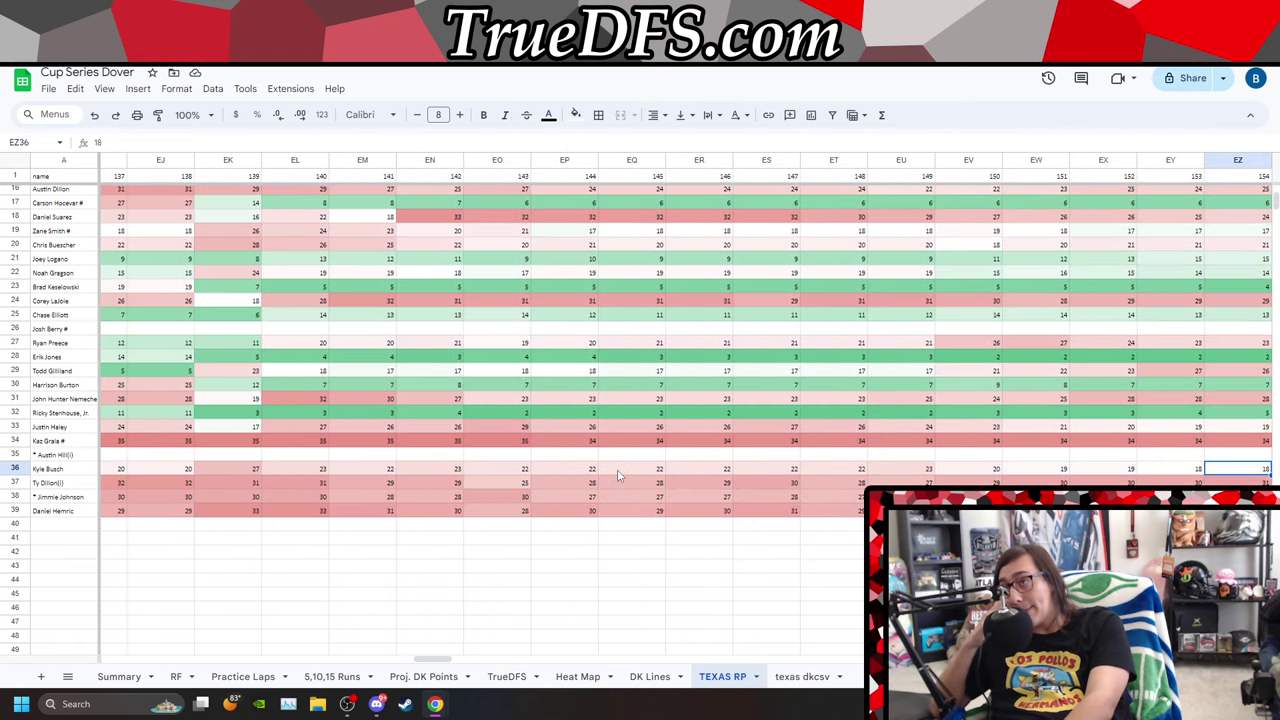
key(Right)
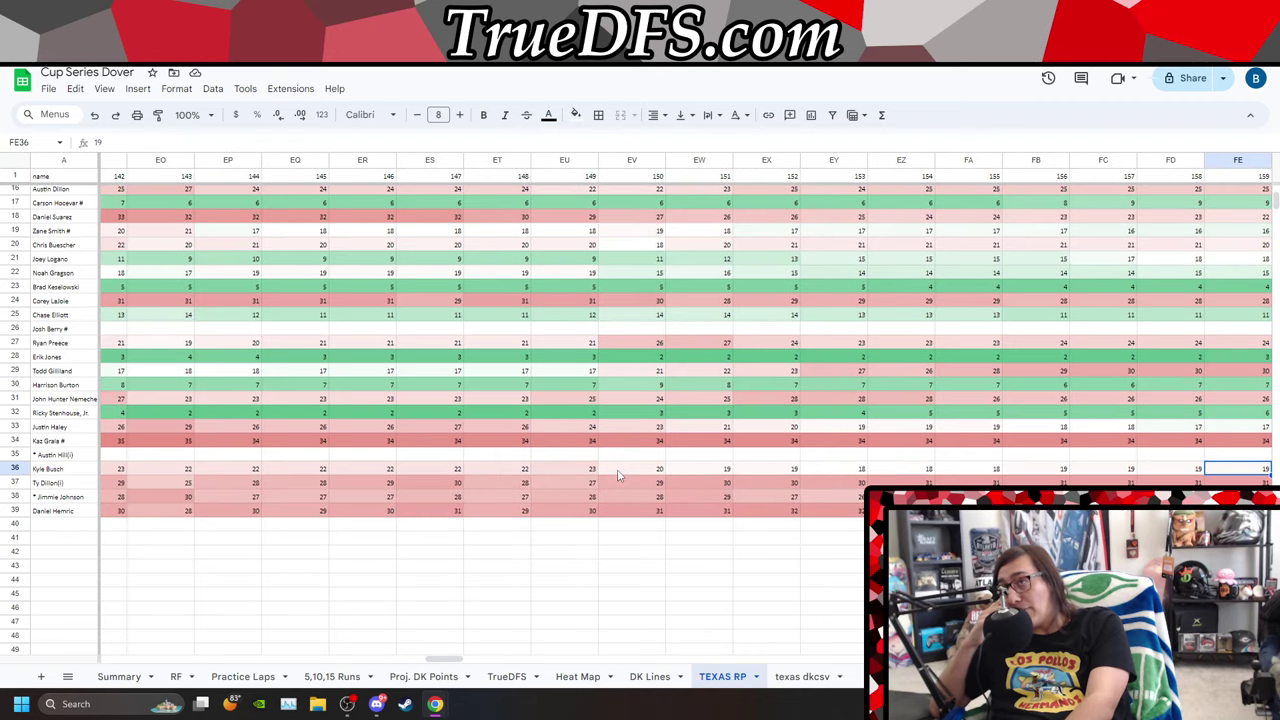
Go back along Kyle Busch's row and recheck his running positions around laps 150 and 151.
key(Left)
key(Left)
key(Left)
key(Left)
key(Left)
key(Left)
key(Left)
key(Left)
key(Left)
key(Left)
key(Right)
key(Right)
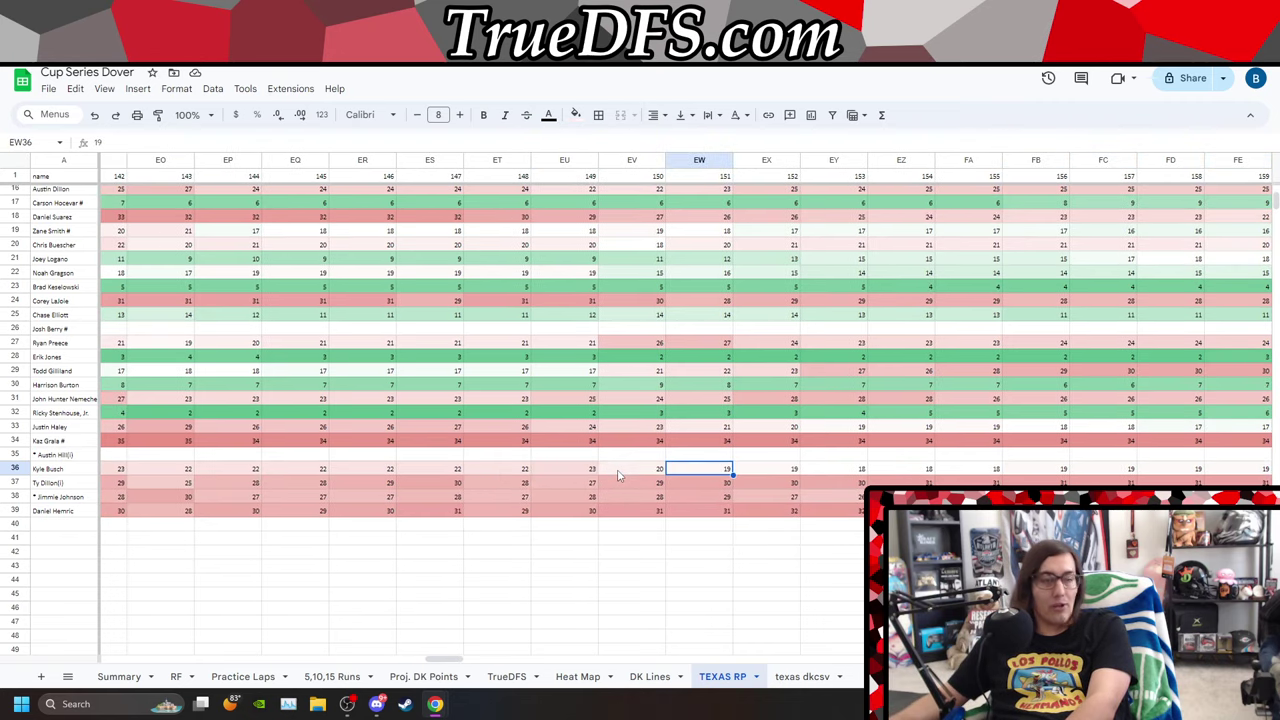
key(Left)
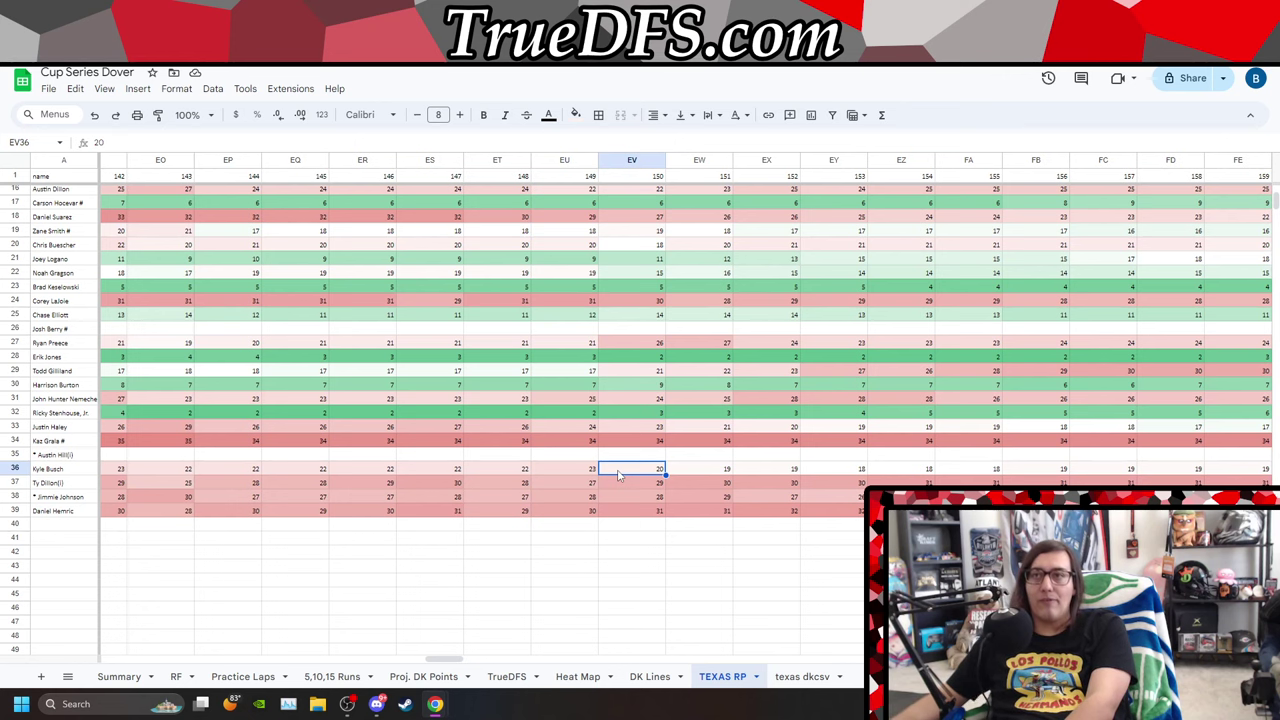
Follow Kyle Busch's running positions from lap 150 onward to lap 170.
key(Right)
key(Right)
key(Right)
key(Right)
key(Right)
key(Right)
key(Right)
key(Right)
key(Right)
key(Right)
key(Right)
key(Right)
key(Right)
key(Right)
key(Right)
key(Right)
key(Right)
key(Right)
key(Right)
key(Right)
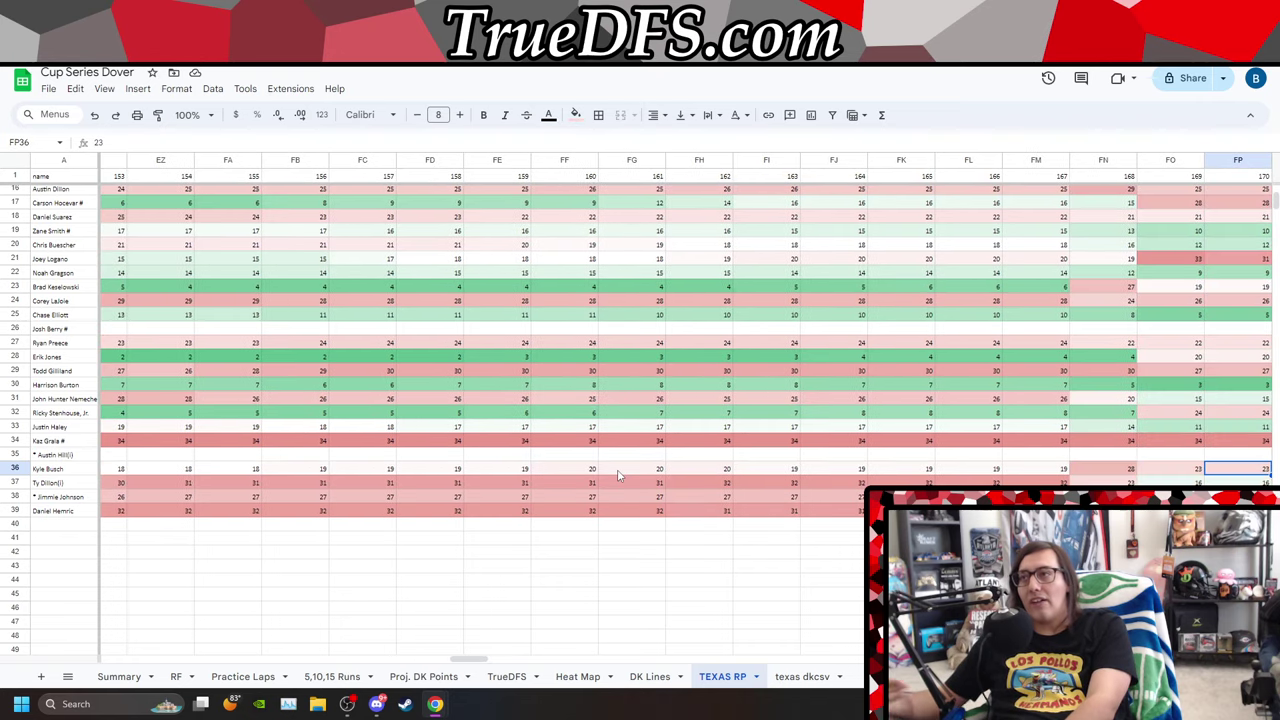
Review Kyle Busch's running positions back from lap 170 to lap 159 and compare them with the rest of the field.
key(Left)
key(Left)
key(Left)
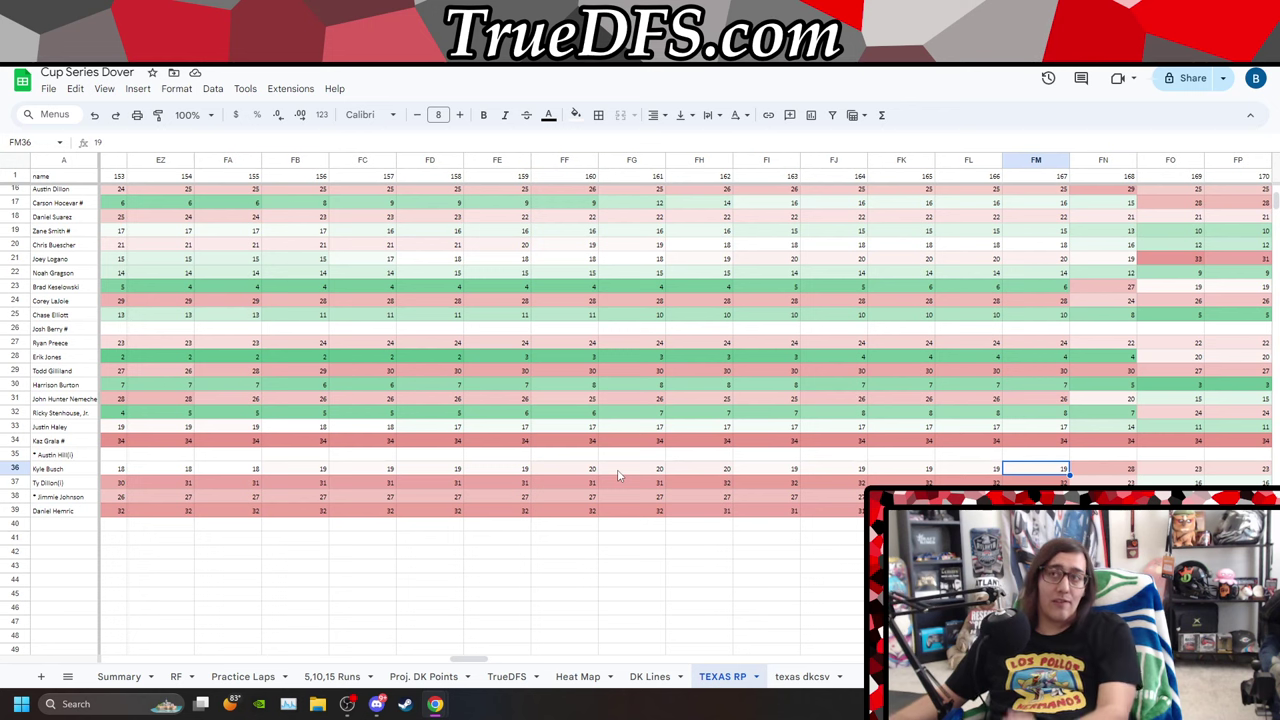
key(Left)
key(Left)
key(Left)
key(Left)
key(Left)
key(Left)
key(Left)
key(Left)
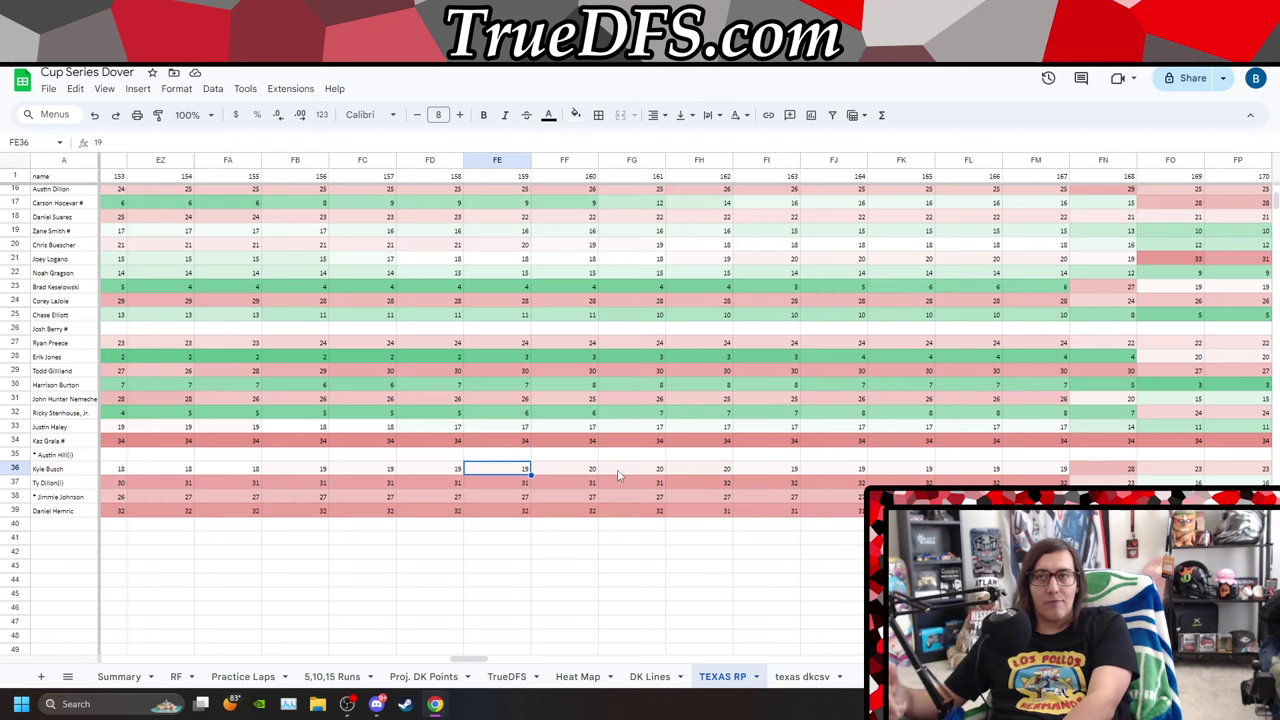
scroll(619, 475, up, 5)
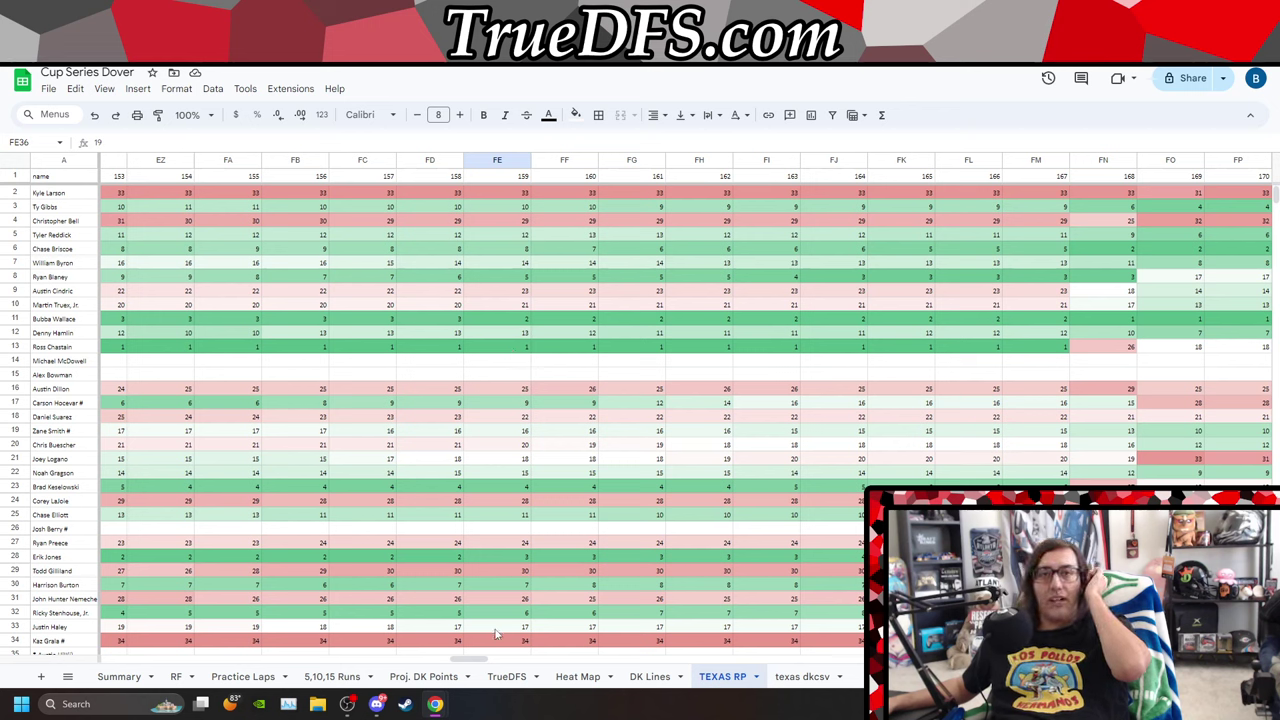
scroll(503, 328, down, 3)
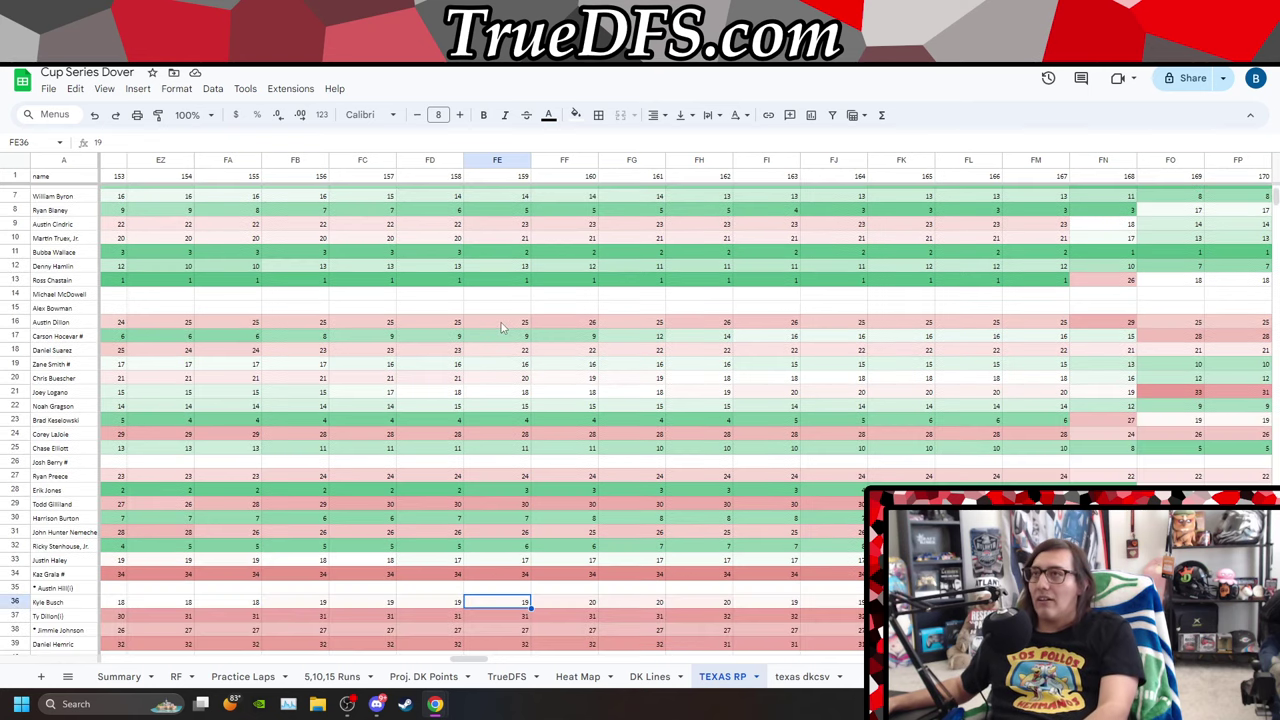
Go back along Kyle Busch's row from lap 159 to lap 152 to recheck his running positions.
key(Left)
key(Left)
key(Left)
key(Left)
key(Left)
key(Left)
key(Left)
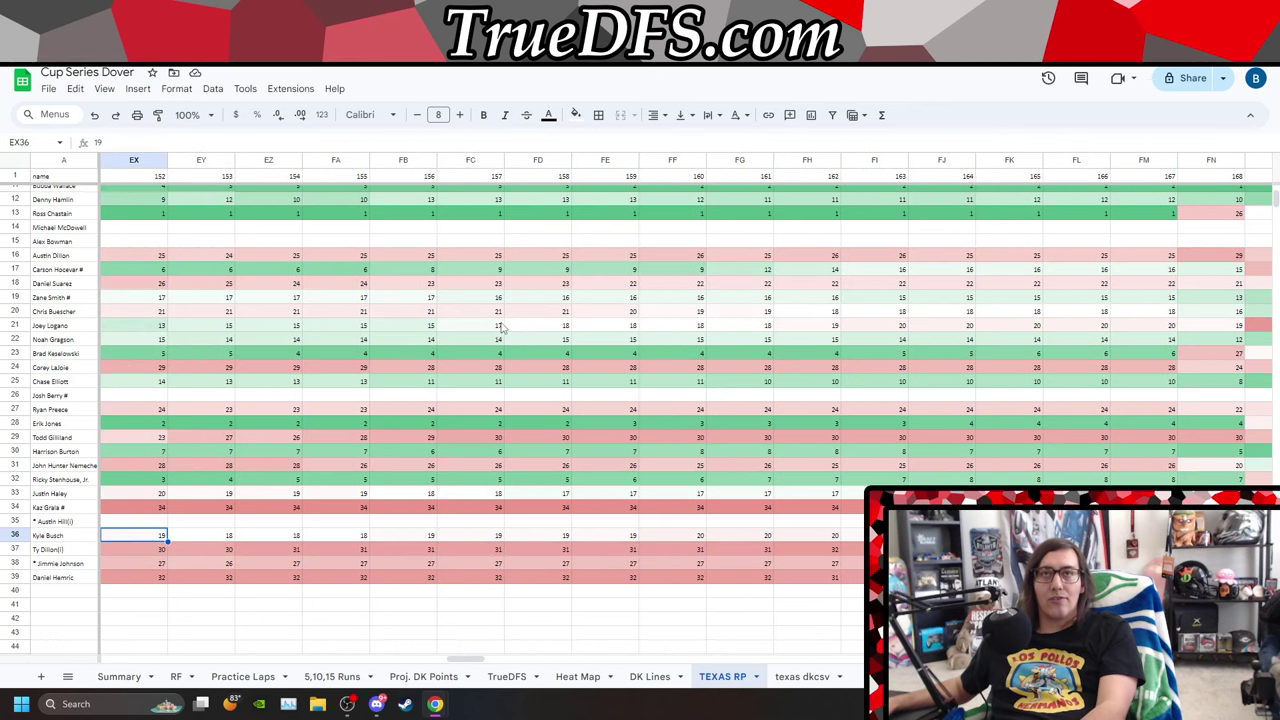
Follow Kyle Busch's running positions forward to lap 160 and compare them with the rest of the field.
key(Right)
key(Right)
key(Right)
key(Right)
key(Right)
key(Right)
key(Right)
key(Right)
key(Right)
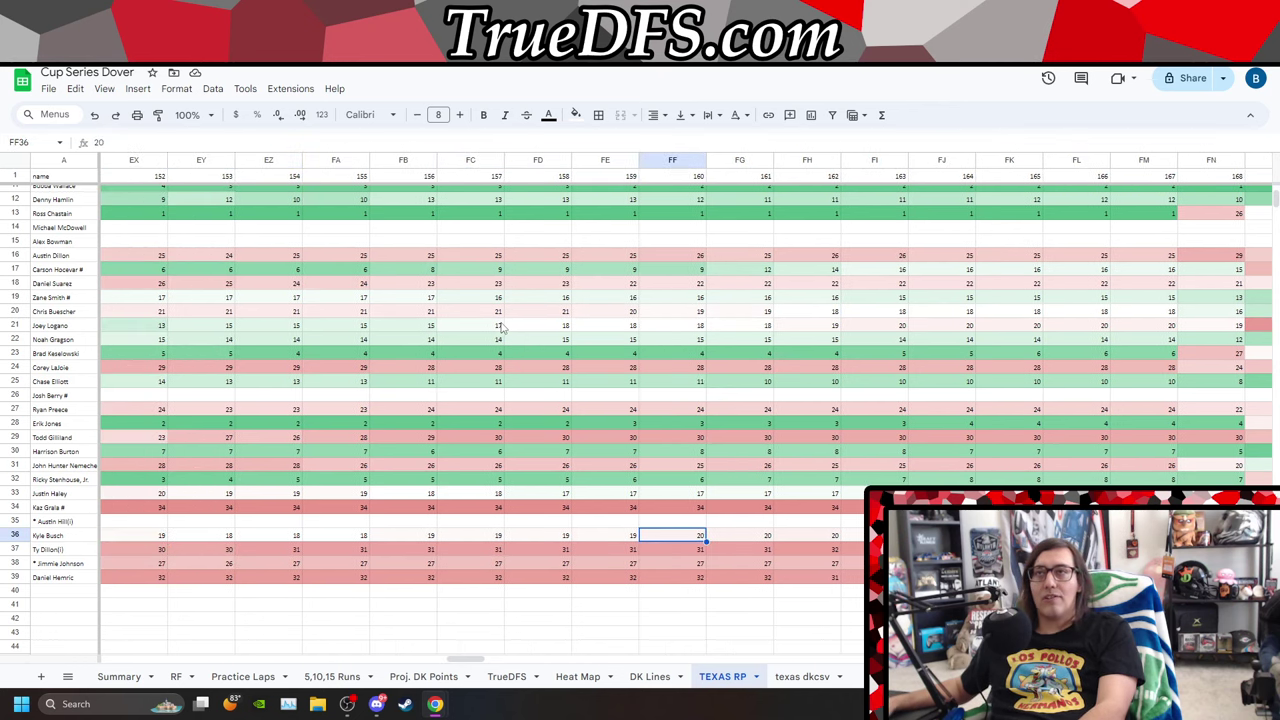
key(Left)
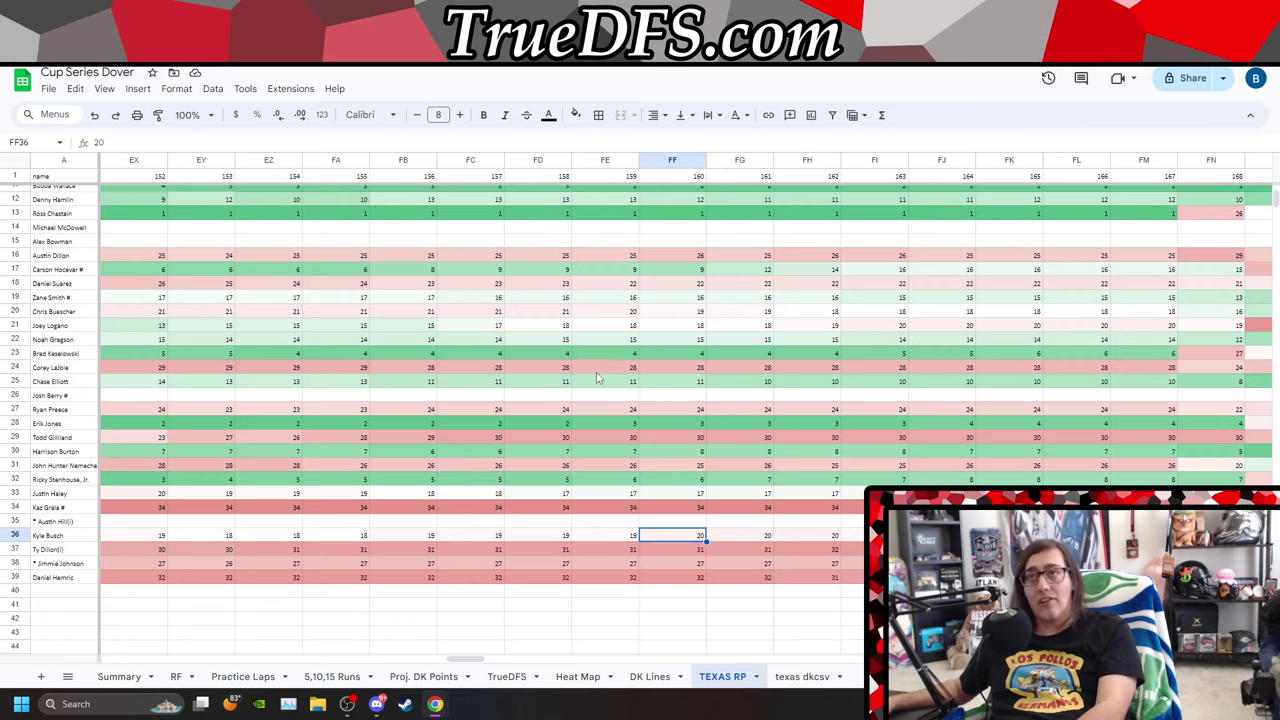
scroll(600, 372, up, 2)
scroll(640, 390, down, 4)
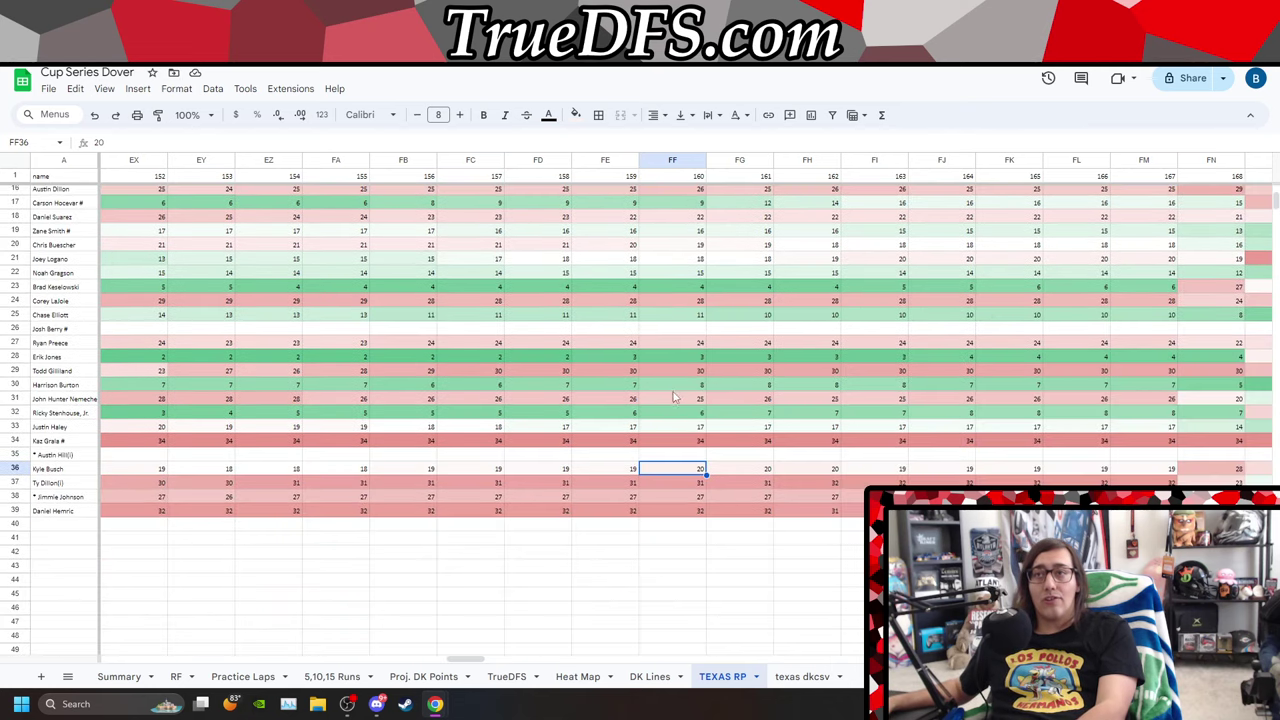
scroll(670, 405, up, 3)
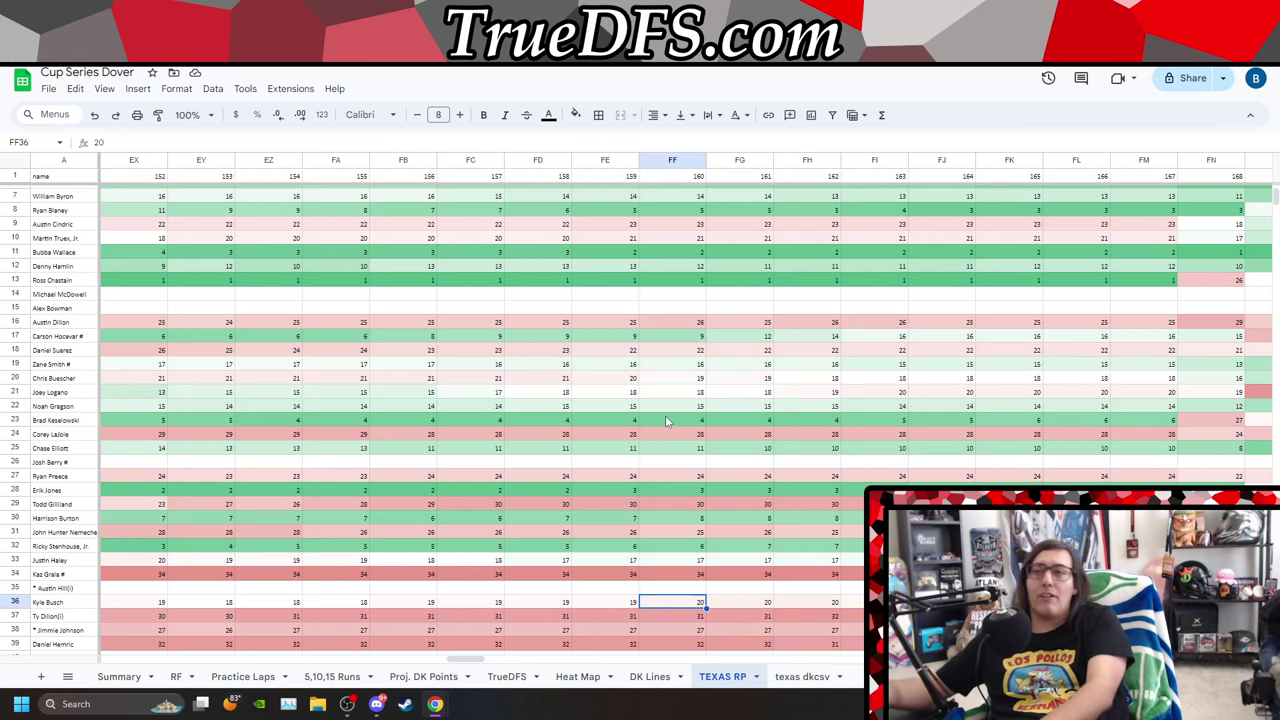
Track Kyle Busch's running positions from lap 160 through lap 174.
key(Right)
key(Right)
key(Right)
key(Right)
key(Right)
key(Right)
key(Right)
key(Right)
key(Right)
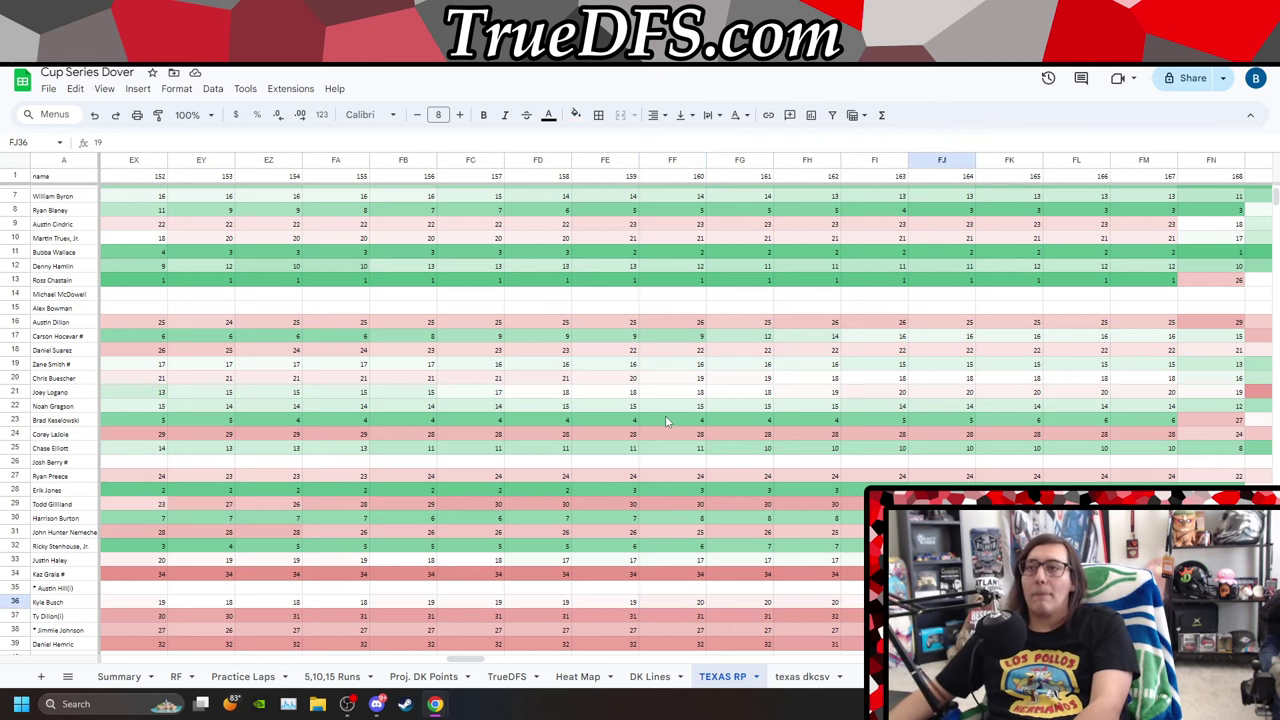
key(Right)
key(Right)
key(Right)
key(Right)
key(Right)
key(Right)
key(Right)
key(Right)
key(Right)
key(Right)
key(Right)
key(Right)
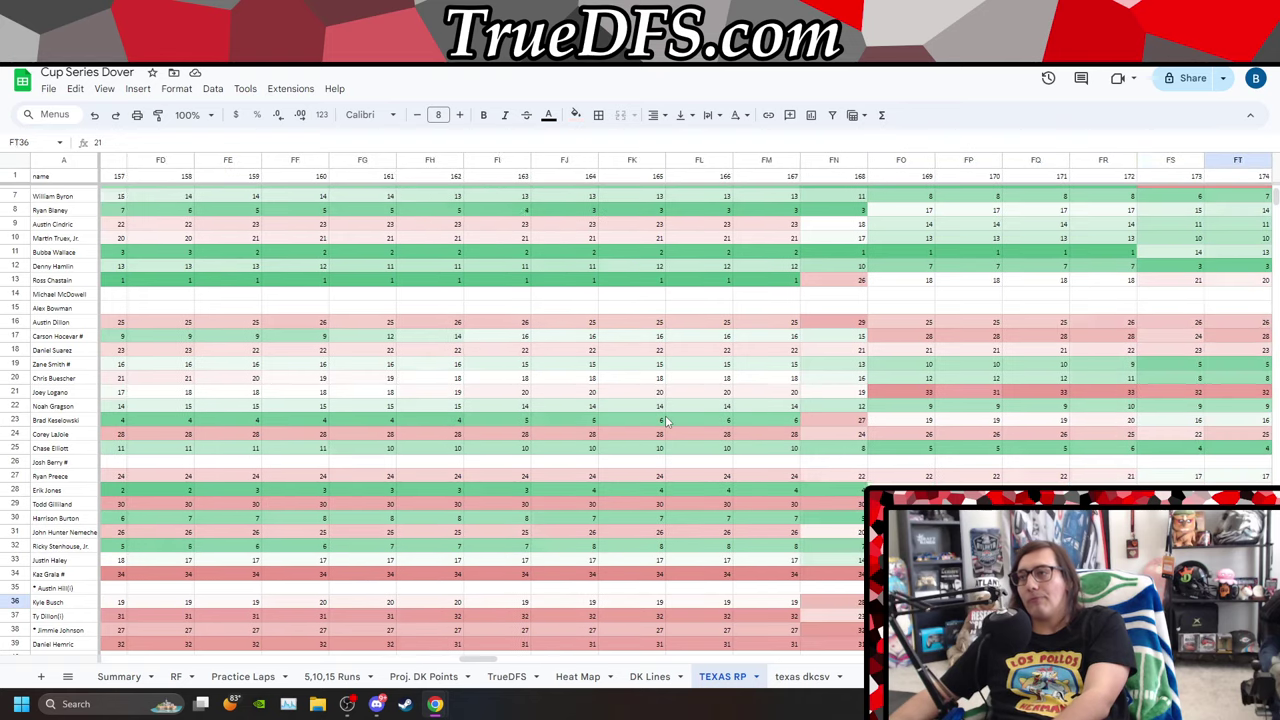
Continue along Kyle Busch's row and examine his running positions from lap 174 to lap 197.
key(Right)
key(Right)
key(Right)
key(Right)
key(Right)
key(Right)
key(Right)
key(Right)
key(Right)
key(Right)
key(Right)
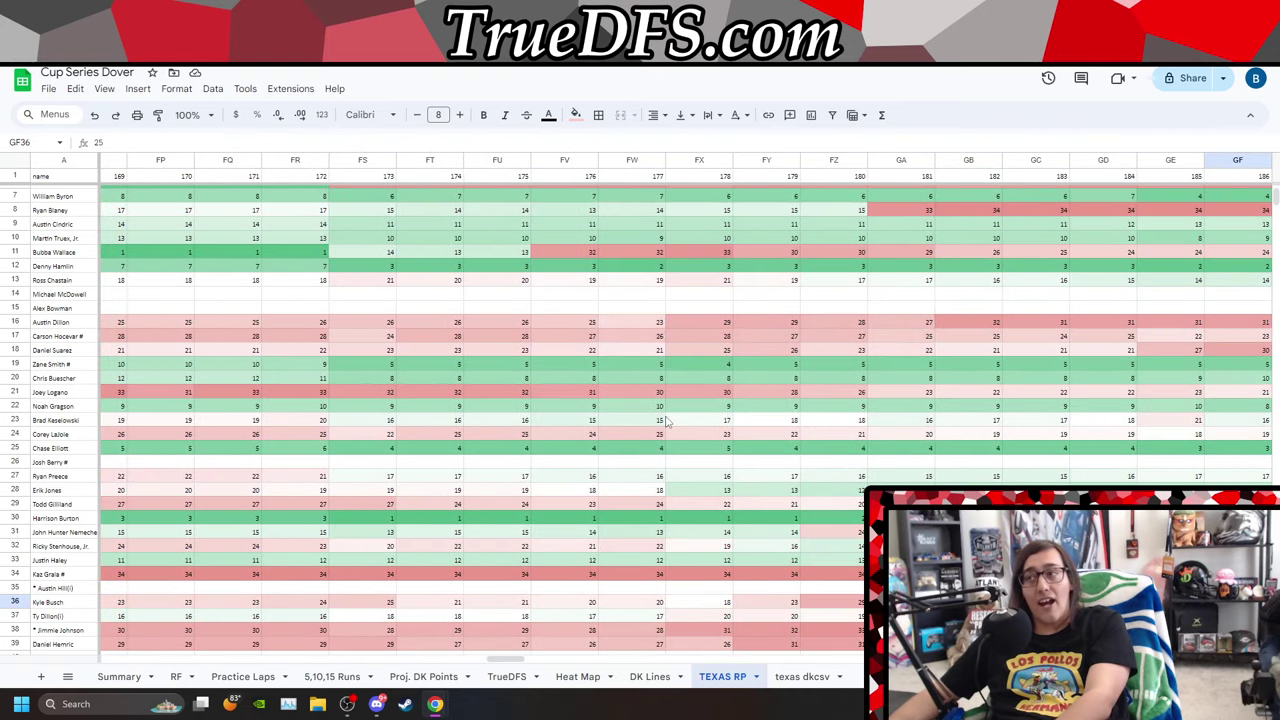
key(Right)
key(Right)
key(Right)
key(Right)
key(Right)
key(Right)
key(Right)
key(Right)
key(Right)
key(Right)
key(Right)
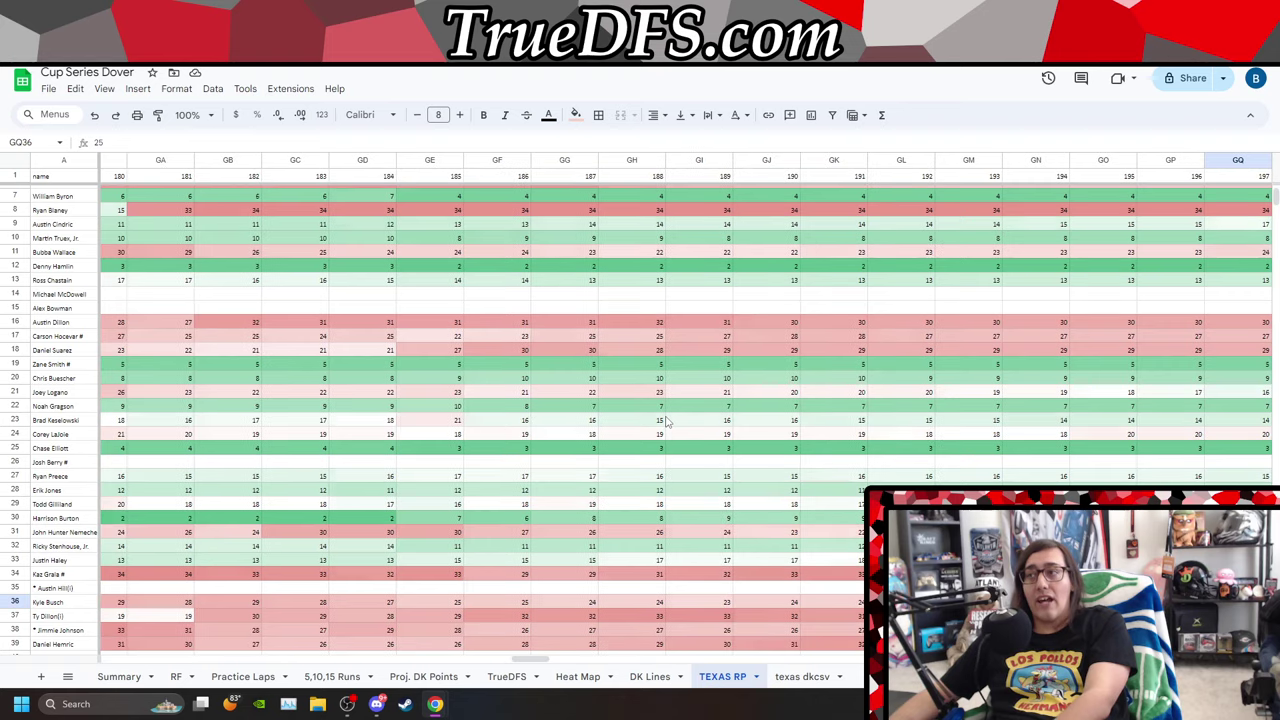
Examine Kyle Busch's running positions from lap 197 through lap 217.
key(Right)
key(Right)
key(Right)
key(Right)
key(Right)
key(Right)
key(Right)
key(Right)
key(Right)
key(Right)
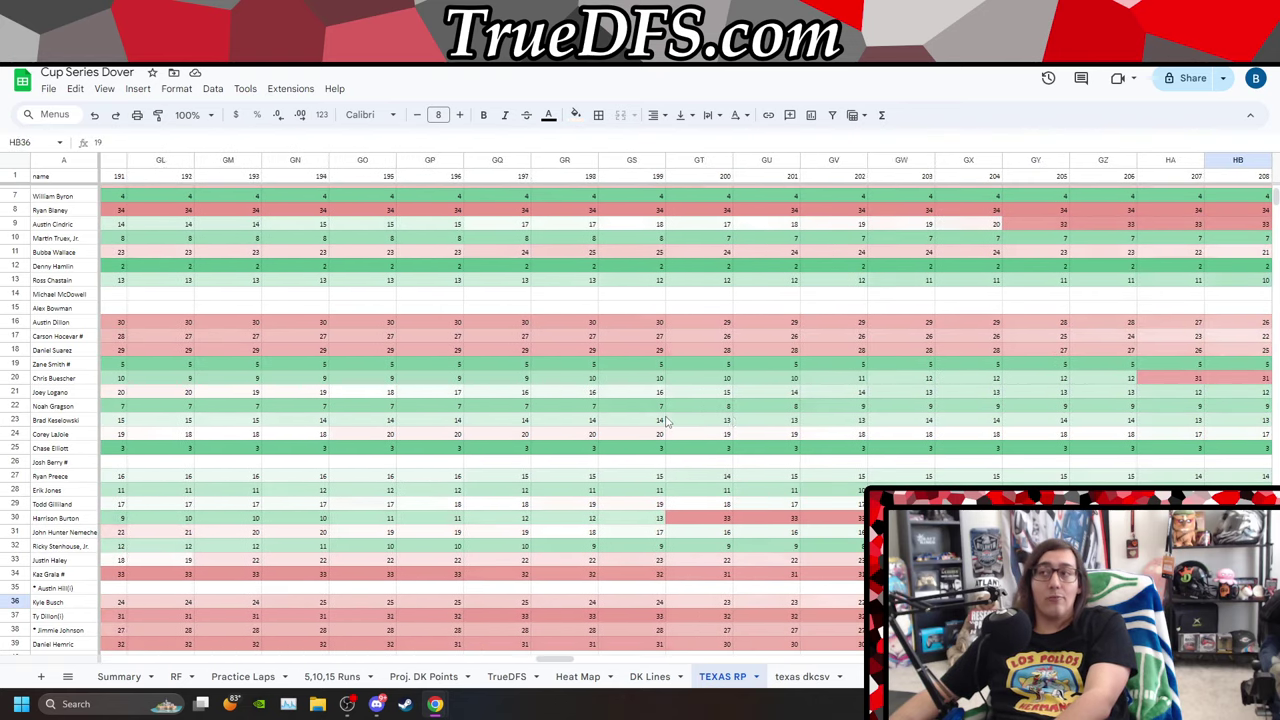
key(Right)
key(Right)
key(Right)
key(Right)
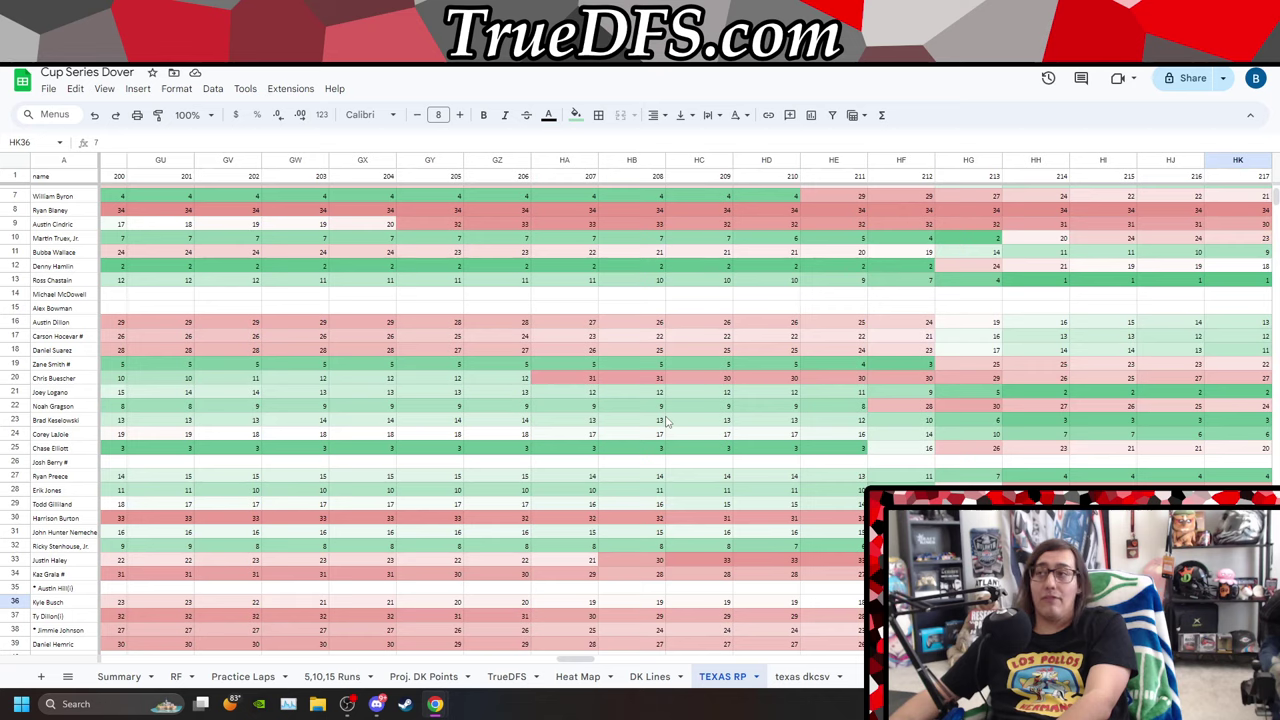
Review Kyle Busch's running positions backwards from lap 217 to around lap 184.
key(Left)
key(Left)
key(Left)
key(Left)
key(Left)
key(Left)
key(Left)
key(Left)
key(Left)
key(Left)
key(Left)
key(Left)
key(Left)
key(Left)
key(Left)
key(Left)
key(Left)
key(Left)
key(Left)
key(Left)
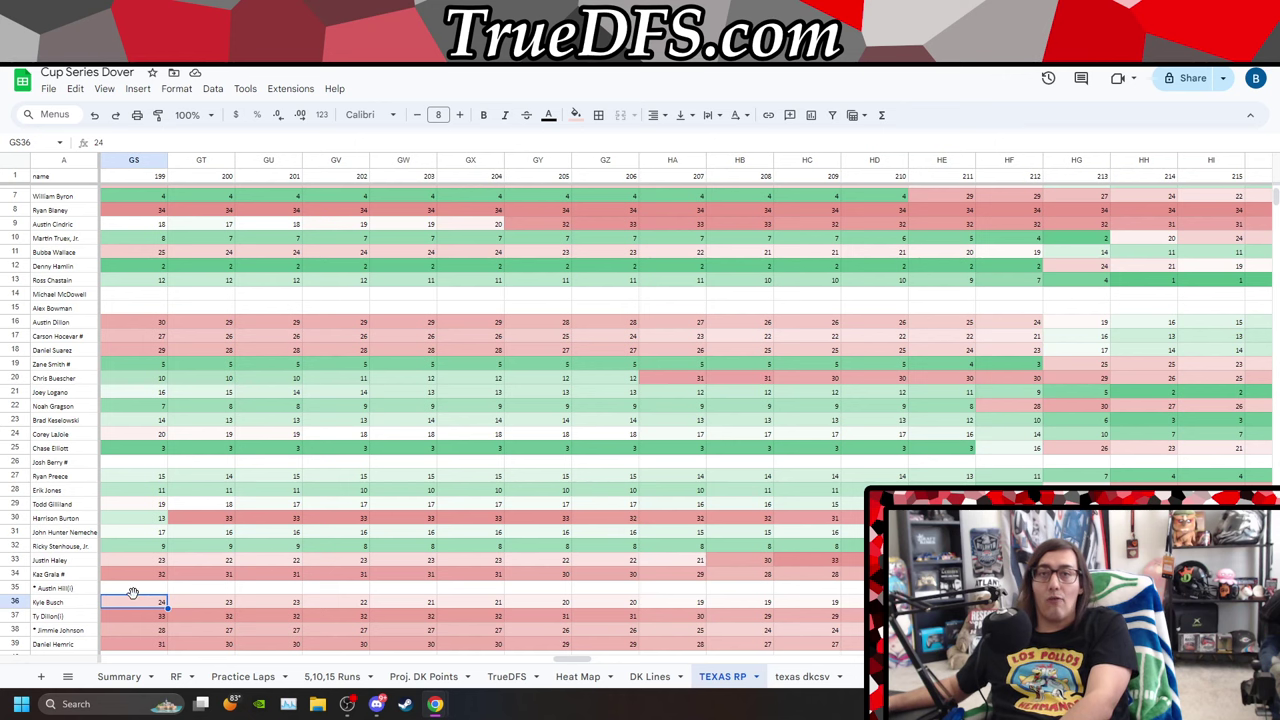
key(Left)
key(Left)
key(Left)
key(Left)
key(Left)
key(Left)
key(Left)
key(Left)
key(Left)
key(Left)
key(Left)
key(Left)
key(Left)
key(Left)
key(Left)
key(Left)
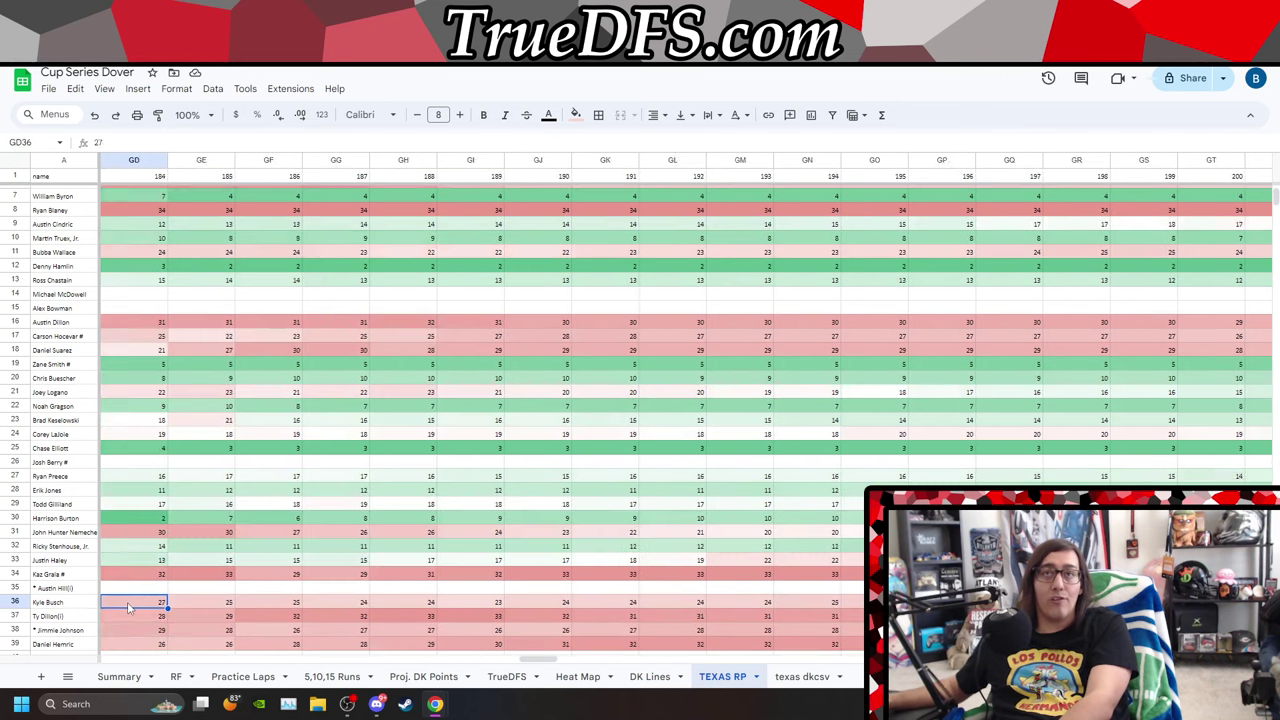
Follow Kyle Busch's running positions forward again from around lap 184 to lap 191.
key(Right)
key(Right)
key(Right)
key(Right)
key(Right)
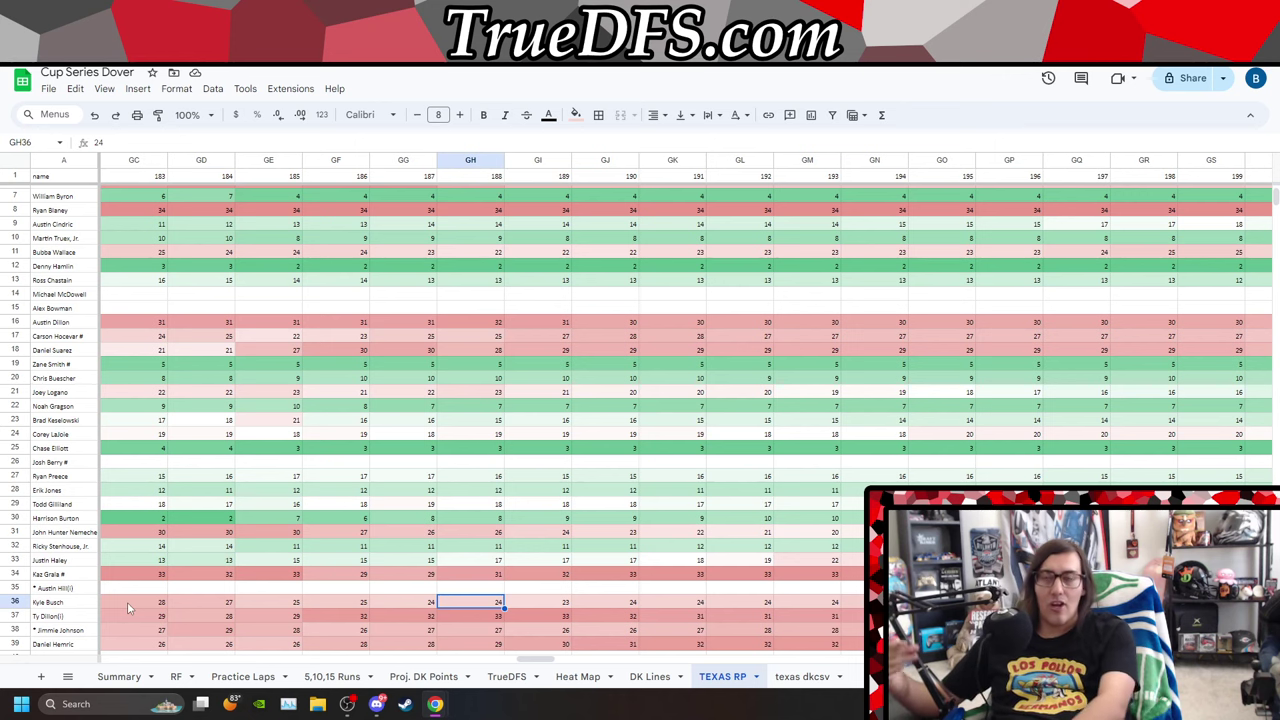
key(Right)
key(Right)
key(Right)
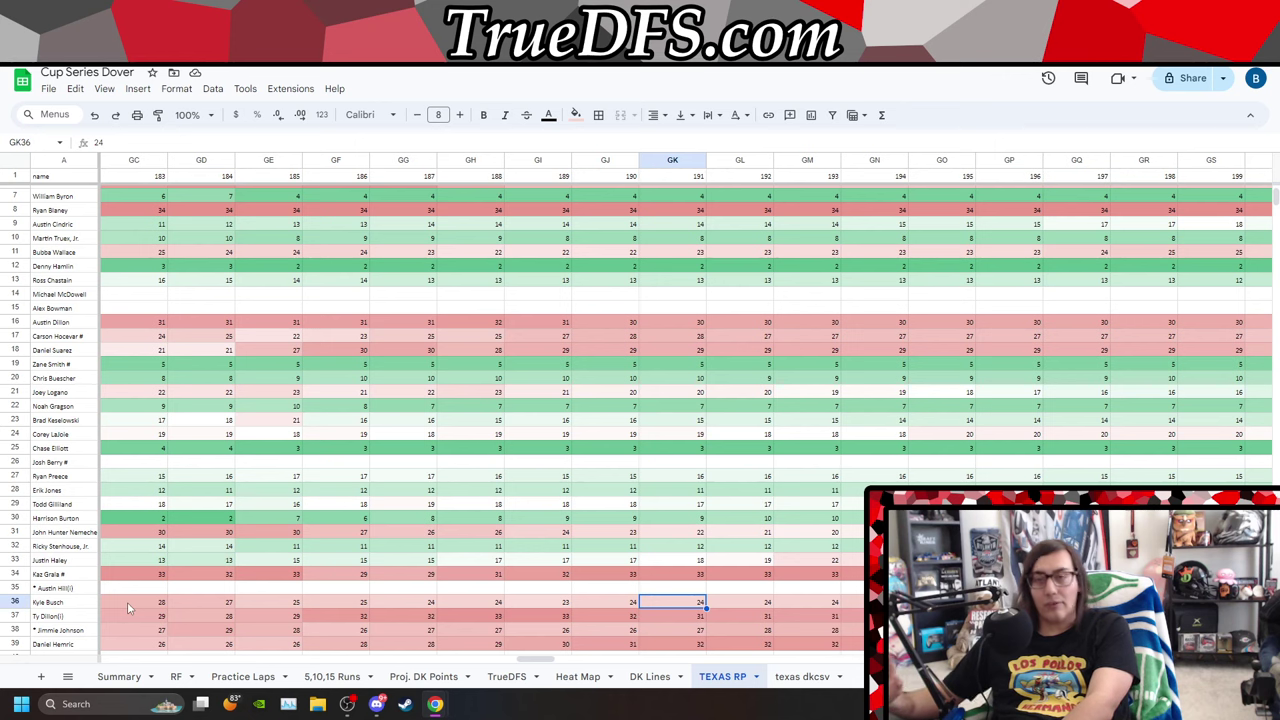
Check Kyle Busch's running positions just past lap 195, then return along his row to lap 185.
key(Right)
key(Right)
key(Right)
key(Right)
key(Right)
key(Left)
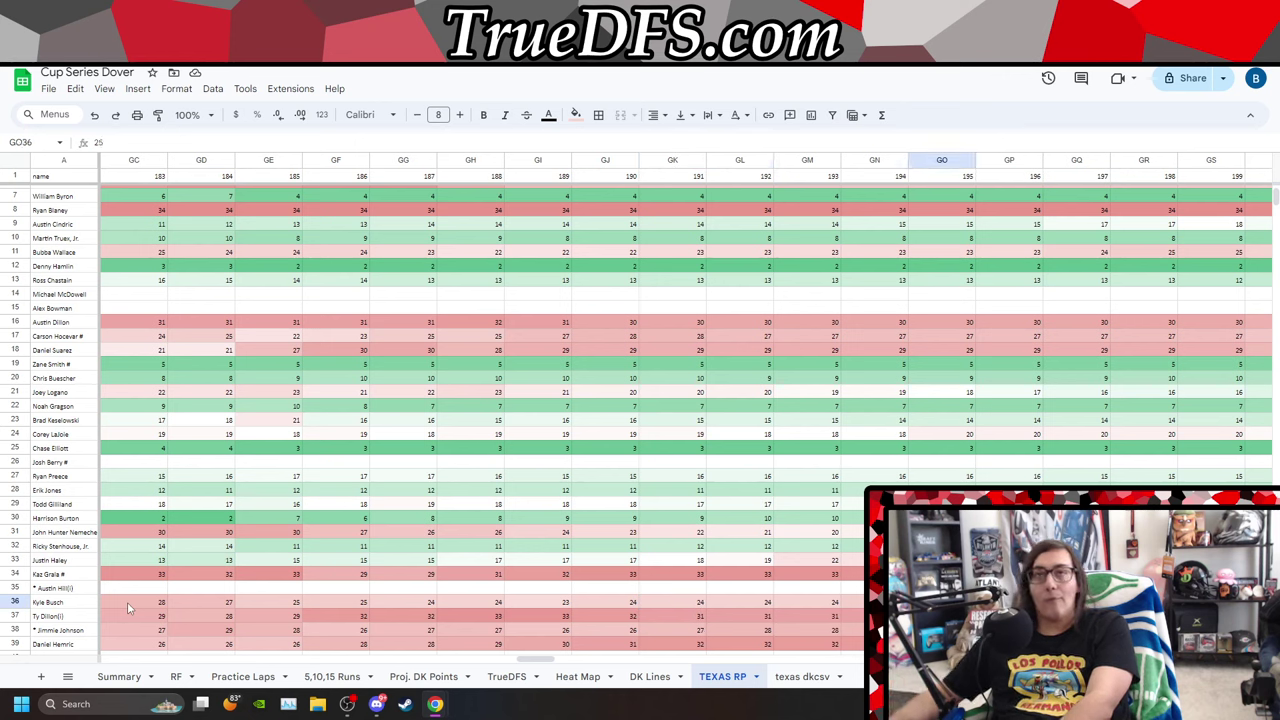
key(Left)
key(Left)
key(Left)
key(Left)
key(Left)
key(Left)
key(Left)
key(Left)
key(Left)
key(Left)
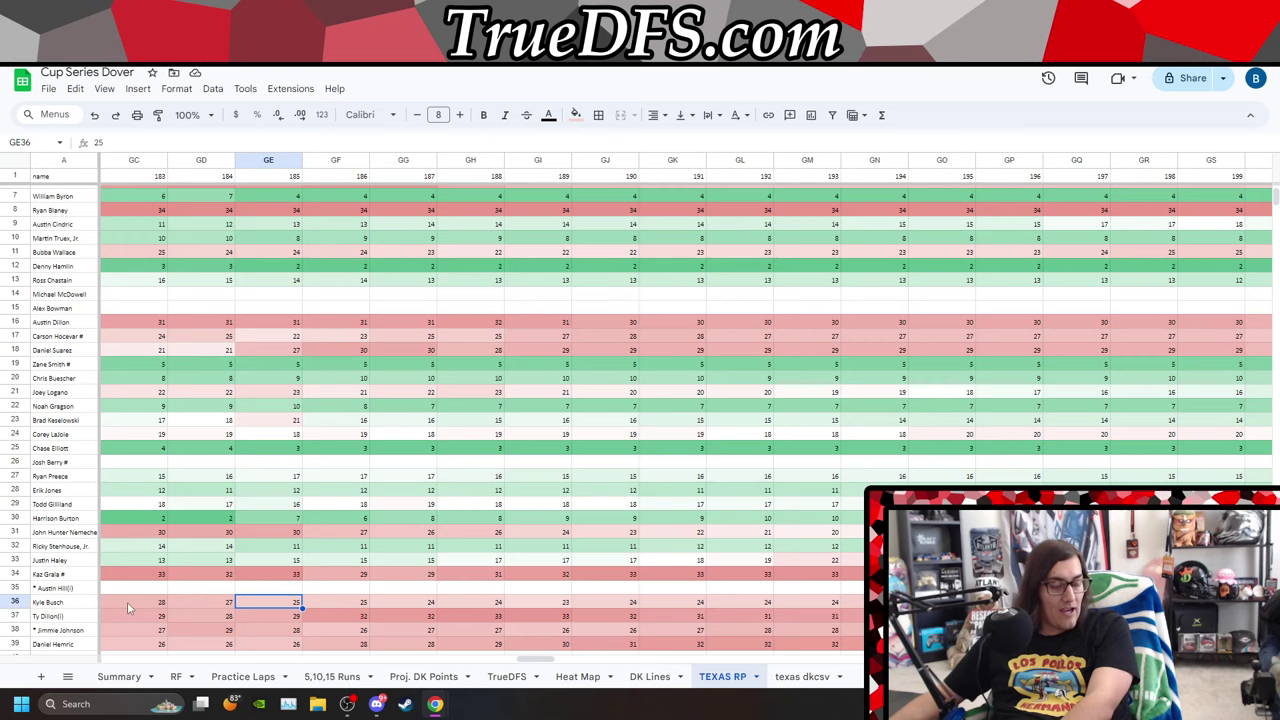
Switch to the Texas full race replay on YouTube and seek ahead to lap 186 of 267.
key(ctrl+Tab)
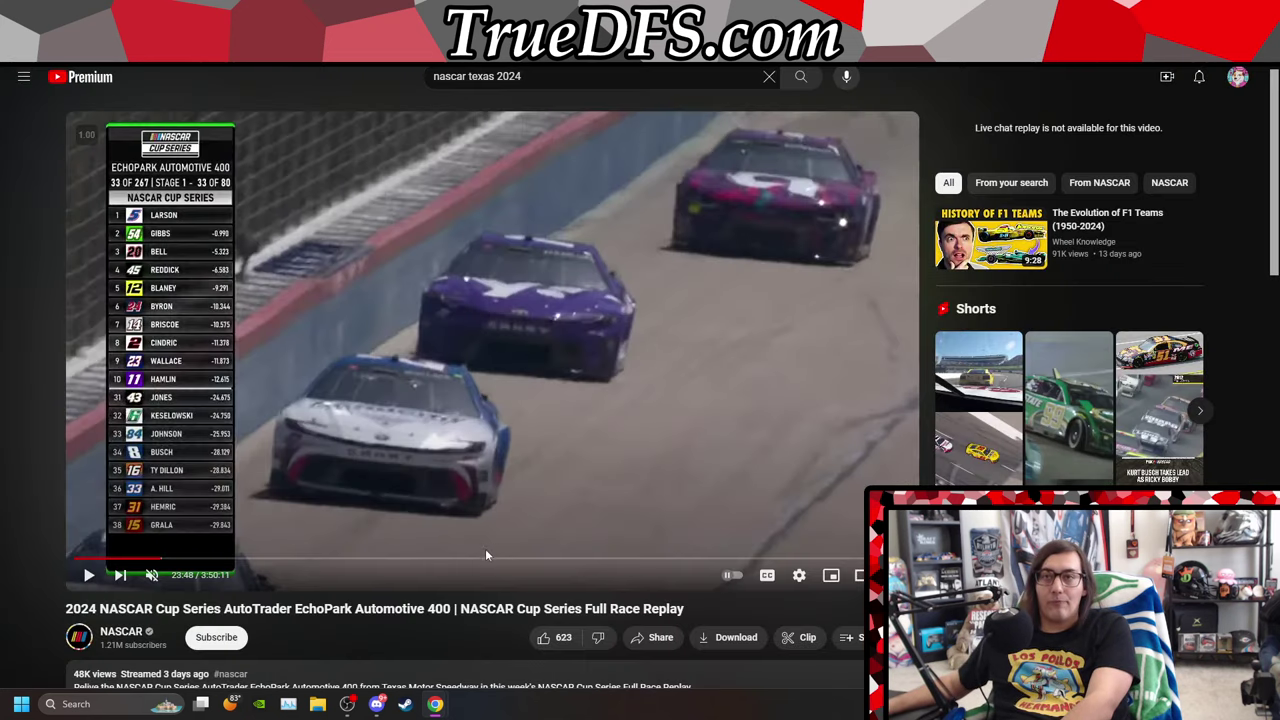
click(484, 556)
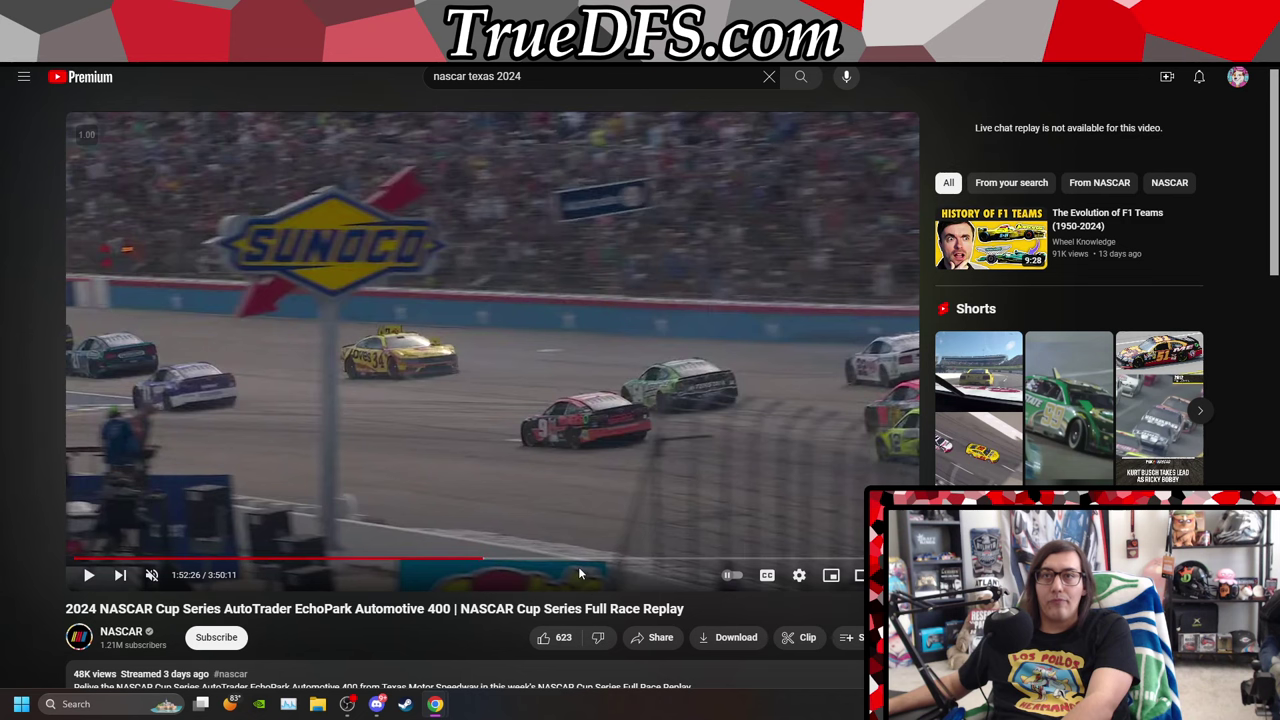
click(543, 558)
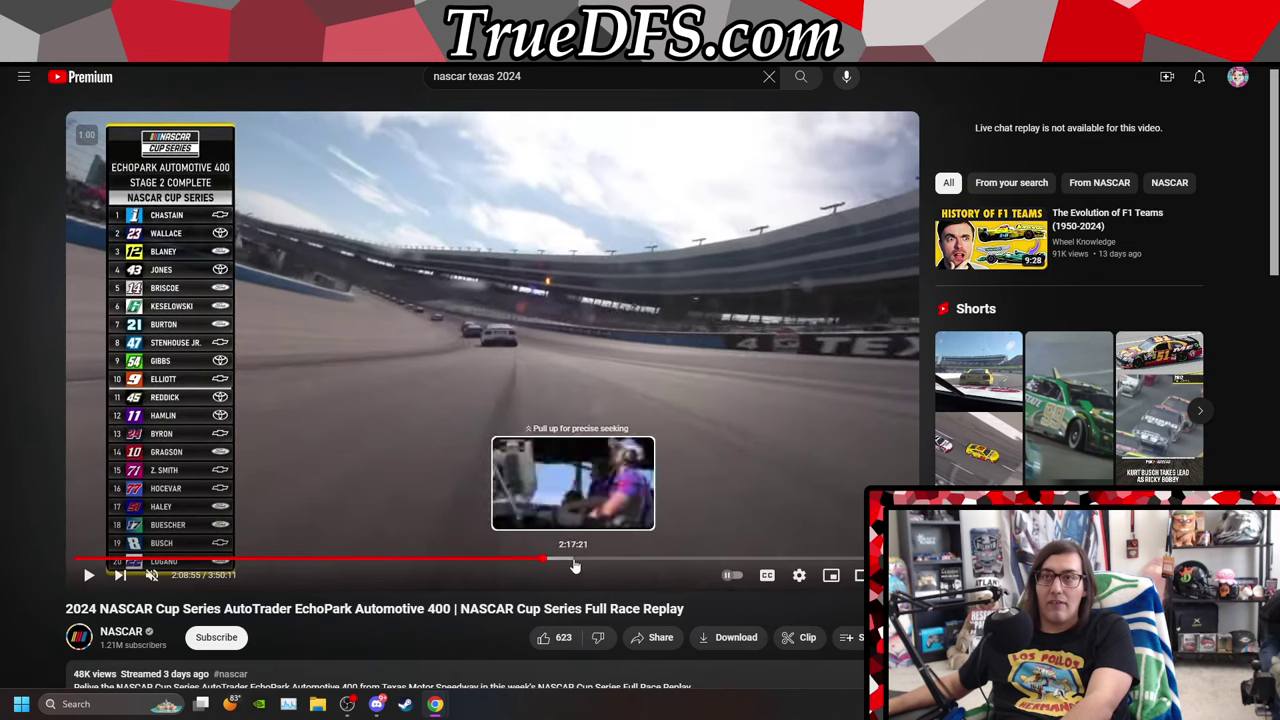
click(584, 560)
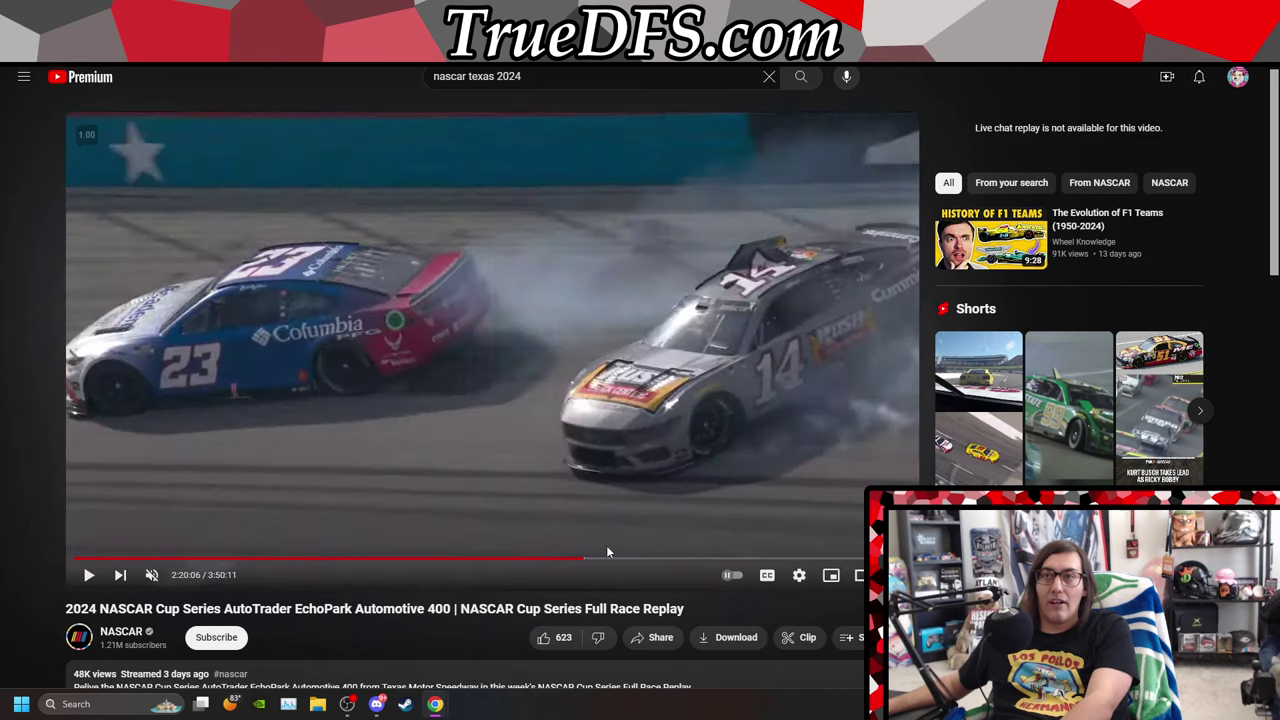
click(597, 560)
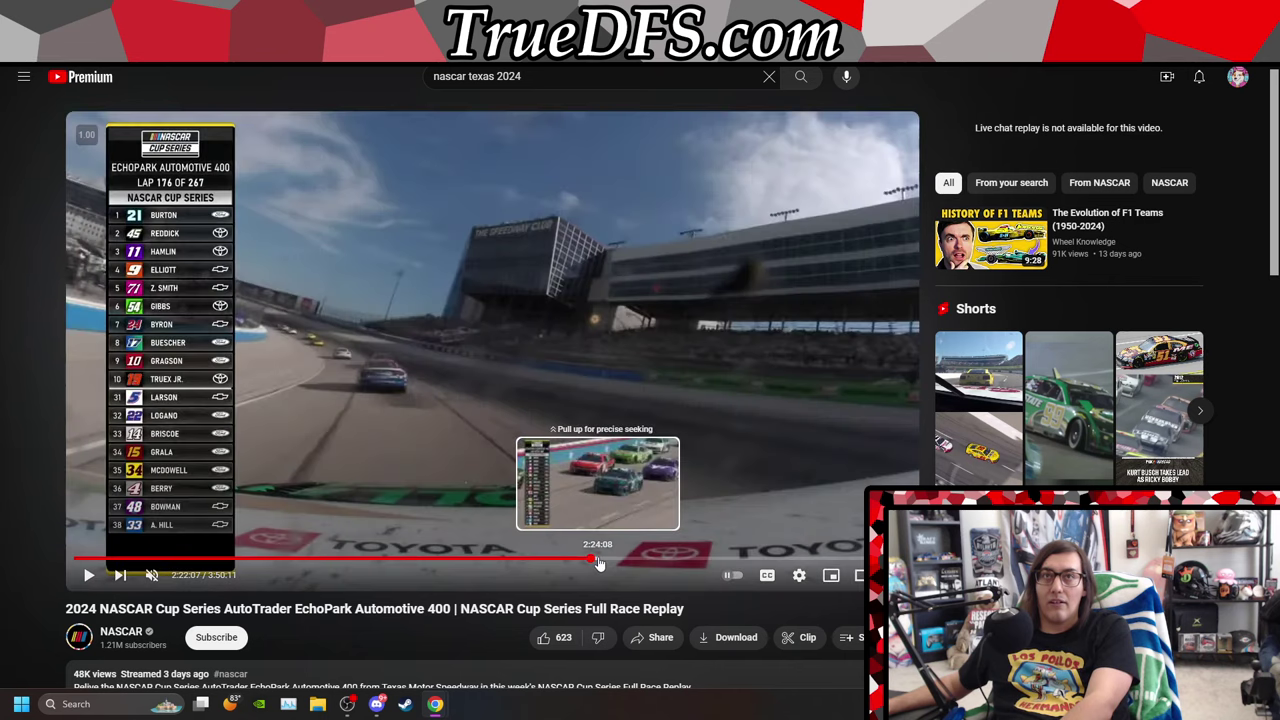
click(597, 560)
click(620, 560)
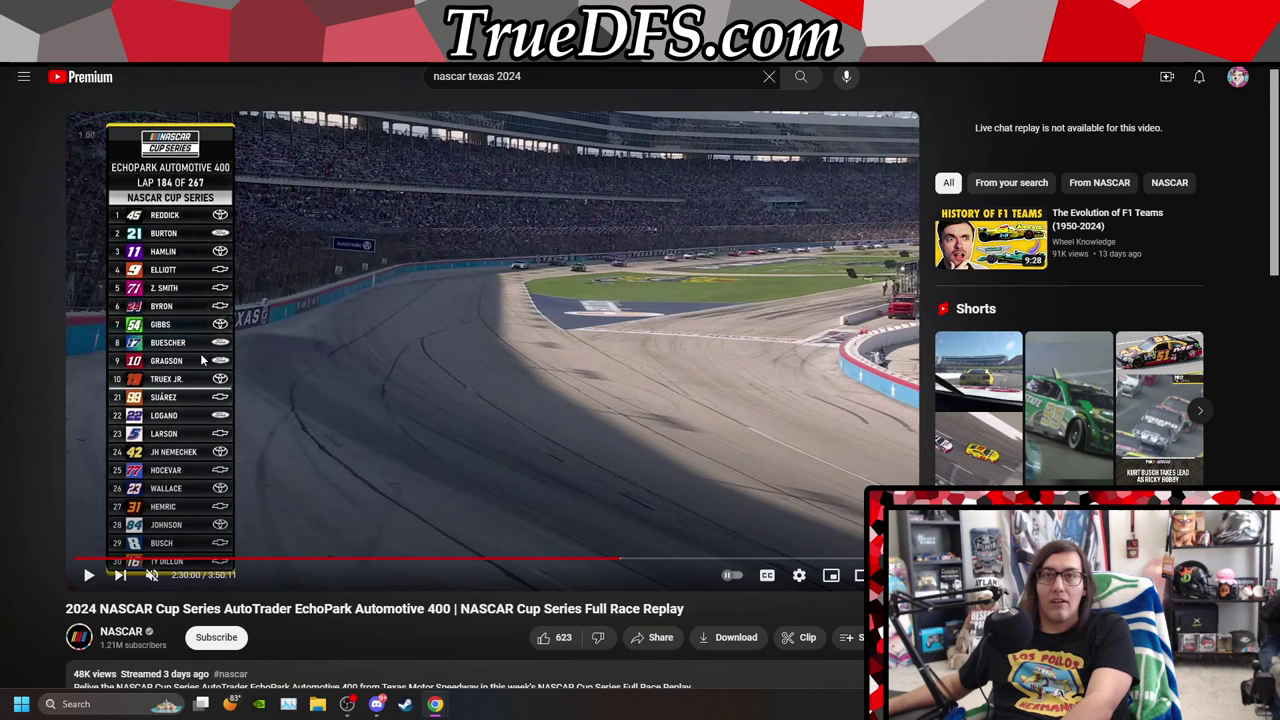
drag(634, 561, 628, 562)
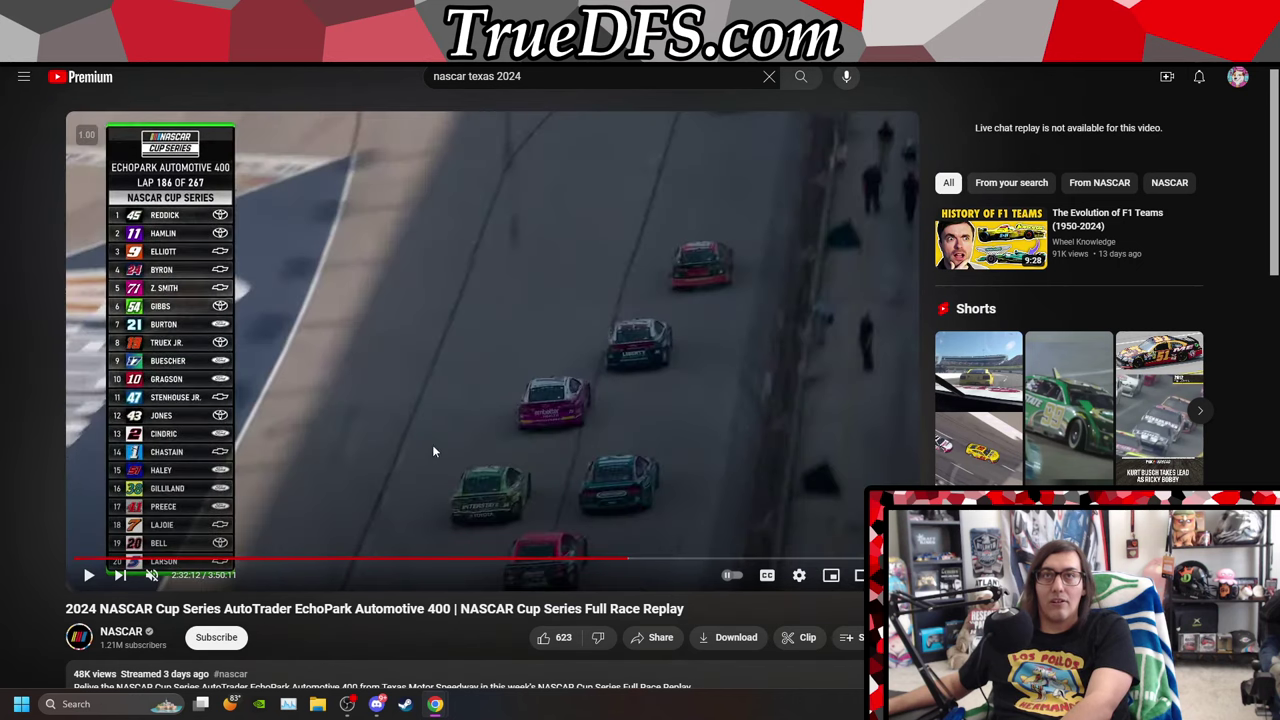
Skip through the replay in five-second jumps past lap 187 to check Busch's place in the running order.
key(Right)
key(Right)
key(Right)
key(Right)
key(Right)
key(Right)
key(Right)
key(Right)
key(Right)
key(Right)
key(Right)
key(Right)
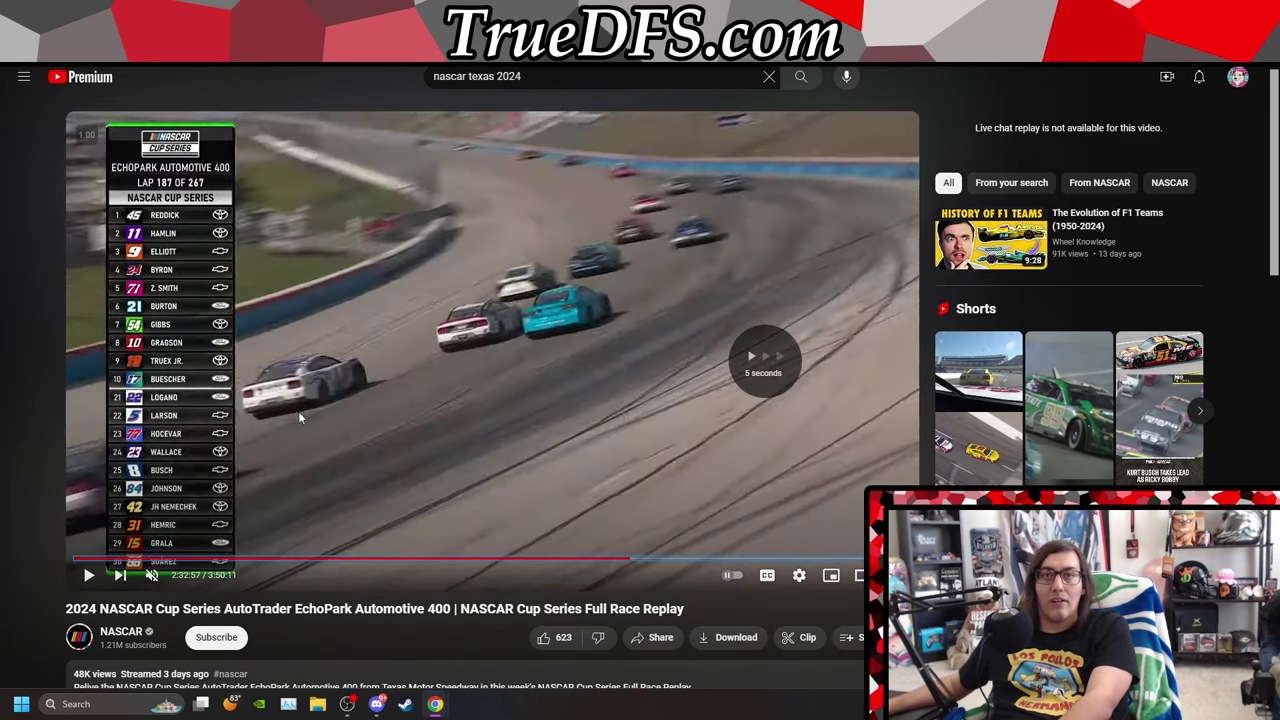
key(Right)
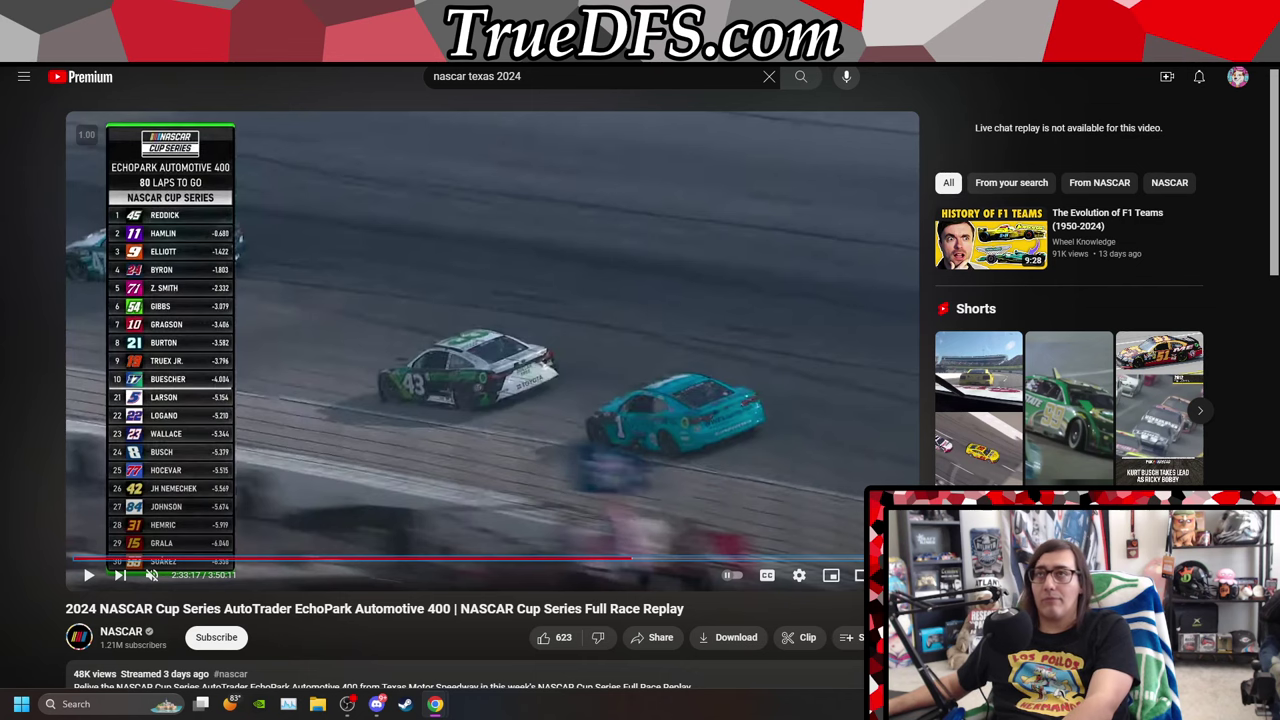
Step the race replay back 25 seconds in five-second jumps to lap 187 of 267 to recheck Busch's place in the running order.
key(Left)
key(Left)
key(Left)
key(Left)
key(Left)
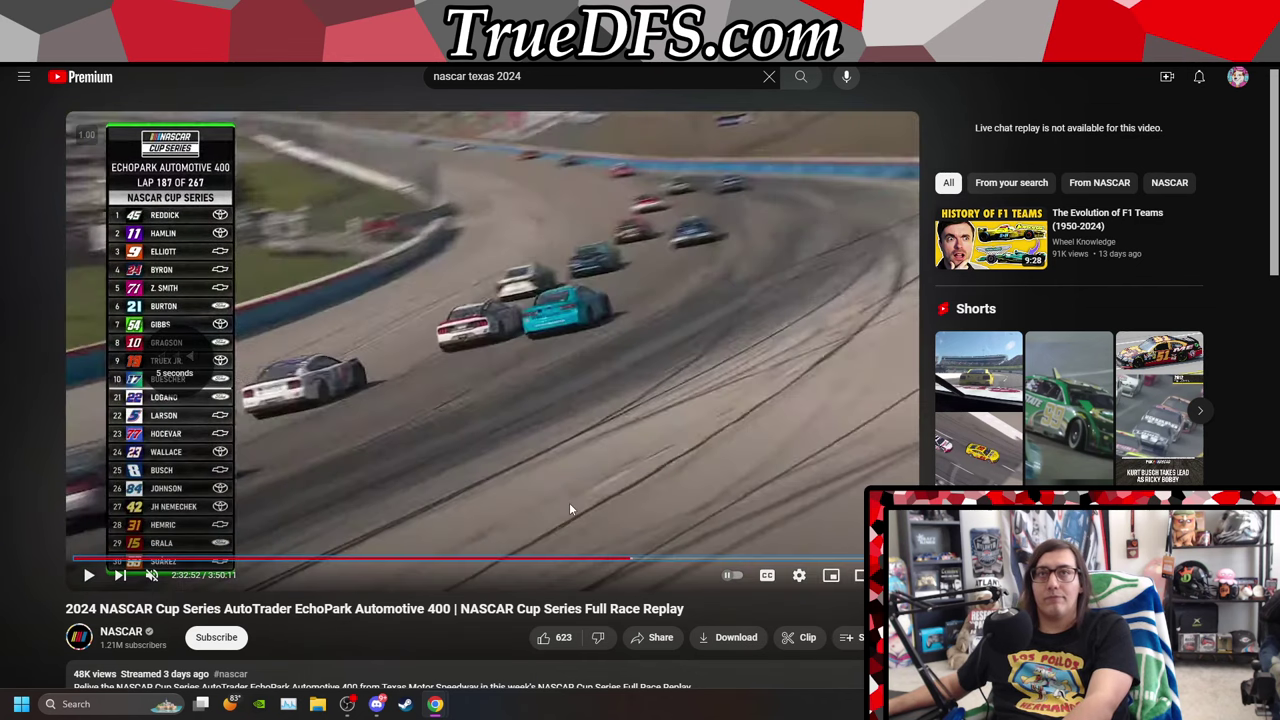
Skip the paused Texas race replay forward to 2:33:17 to examine the running order with 80 laps to go.
key(Right)
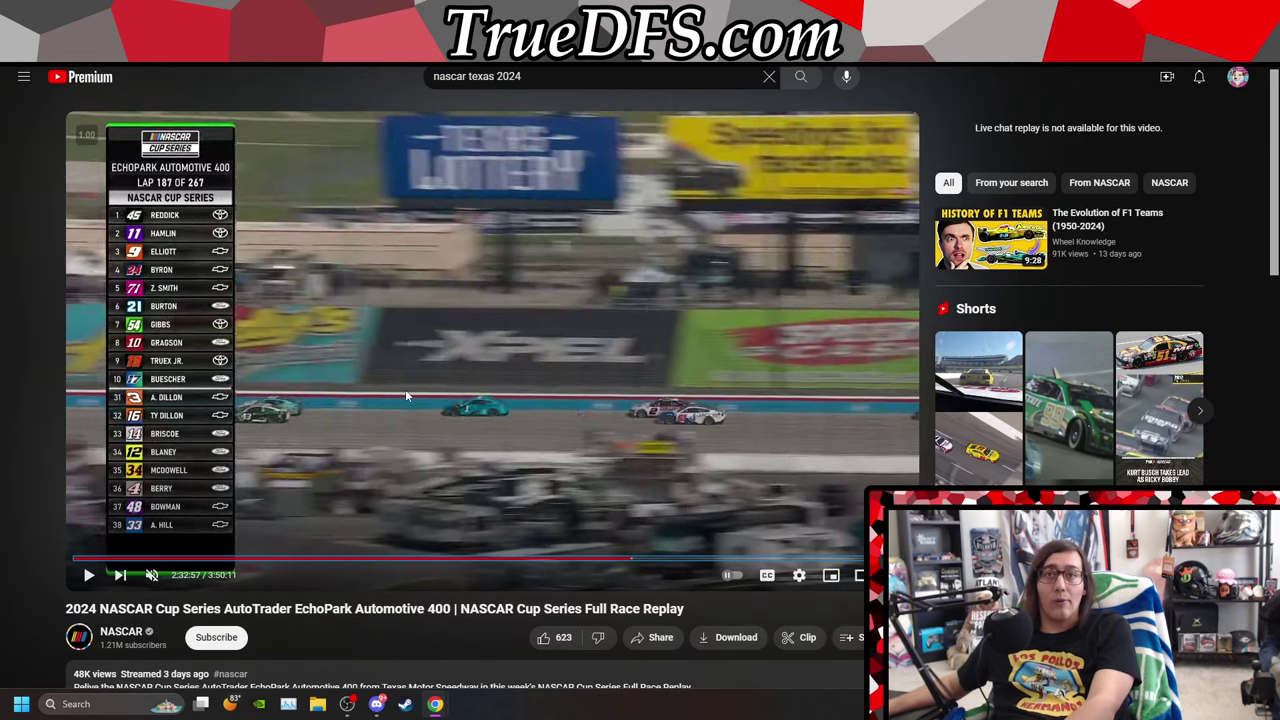
key(Right)
key(Right)
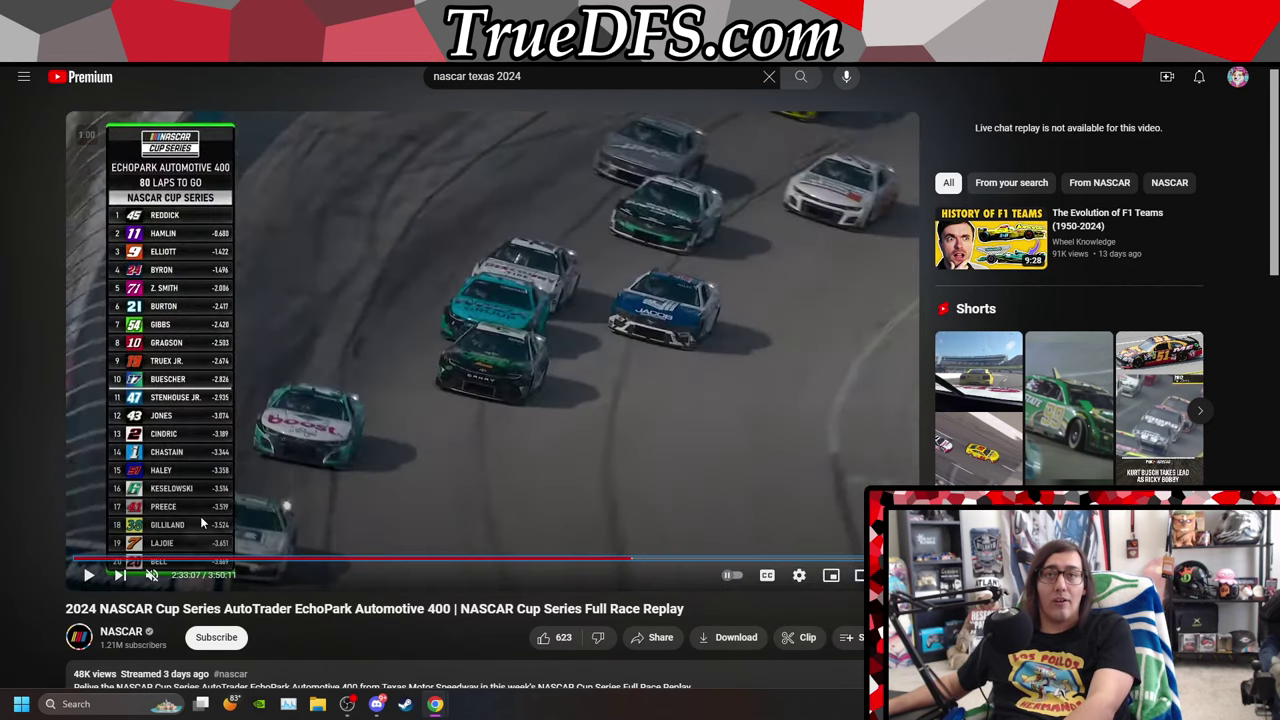
key(Right)
key(Right)
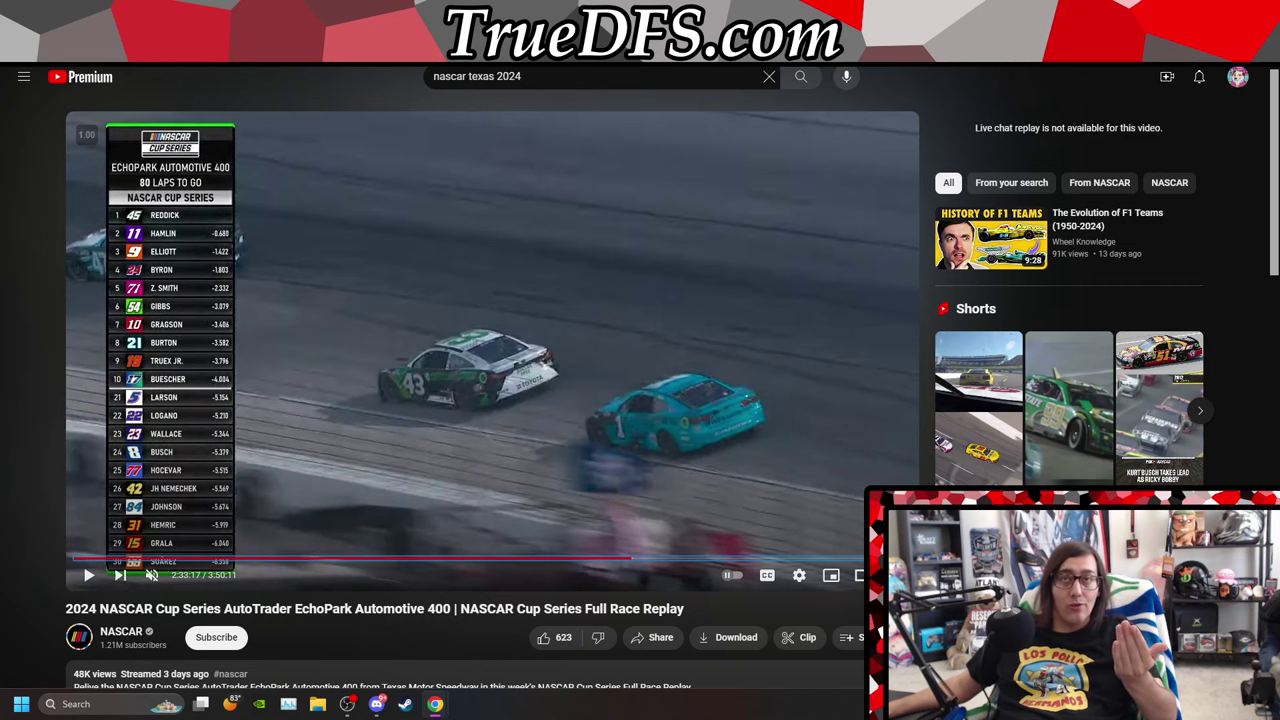
Switch to the Cup Series Dover spreadsheet and follow Kyle Busch's running position on the TEXAS RP sheet from lap 185 to lap 205.
key(ctrl+Tab)
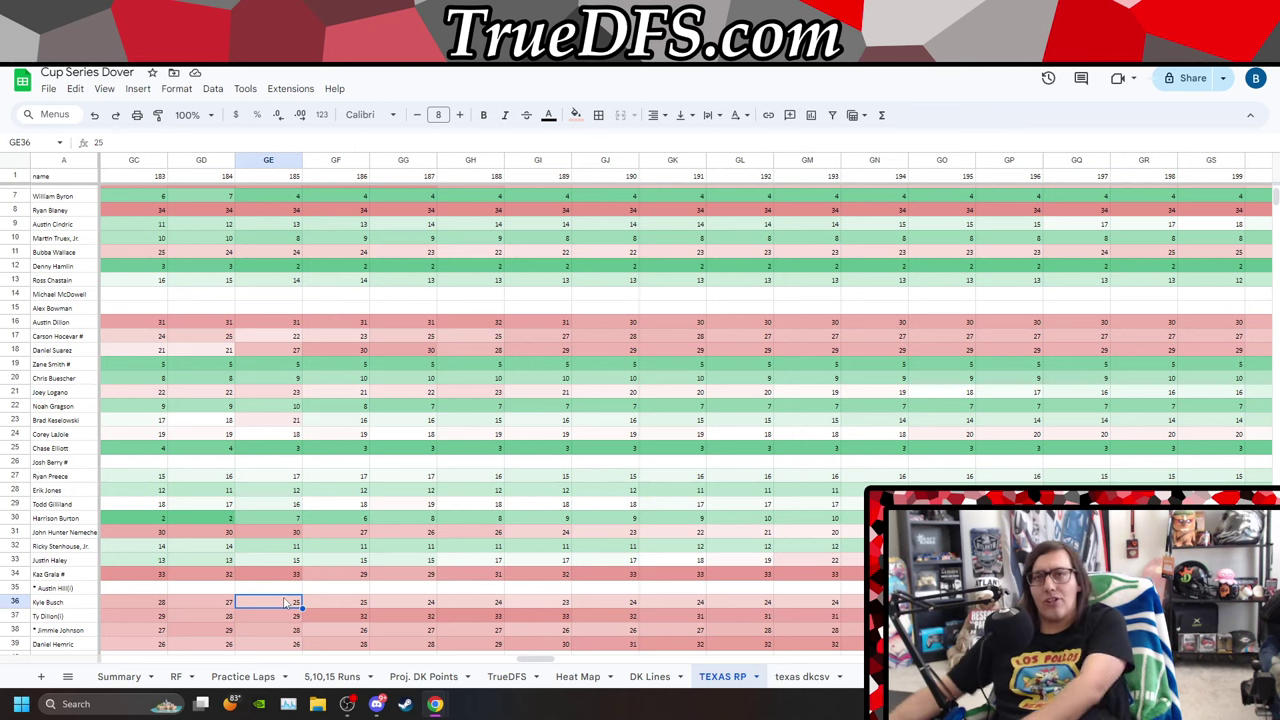
key(Right)
key(Right)
key(Right)
key(Right)
key(Right)
key(Right)
key(Right)
key(Right)
key(Right)
key(Right)
key(Right)
key(Right)
key(Right)
key(Right)
key(Right)
key(Right)
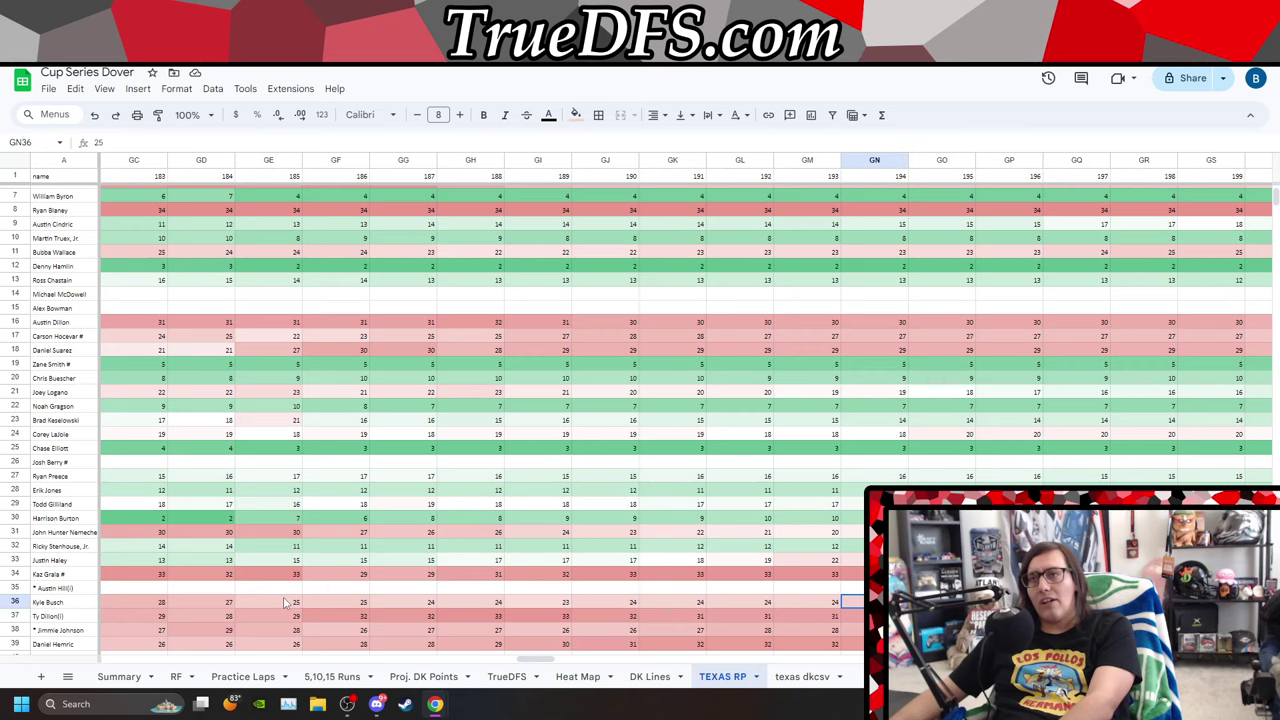
key(Right)
key(Right)
key(Right)
key(Right)
key(Right)
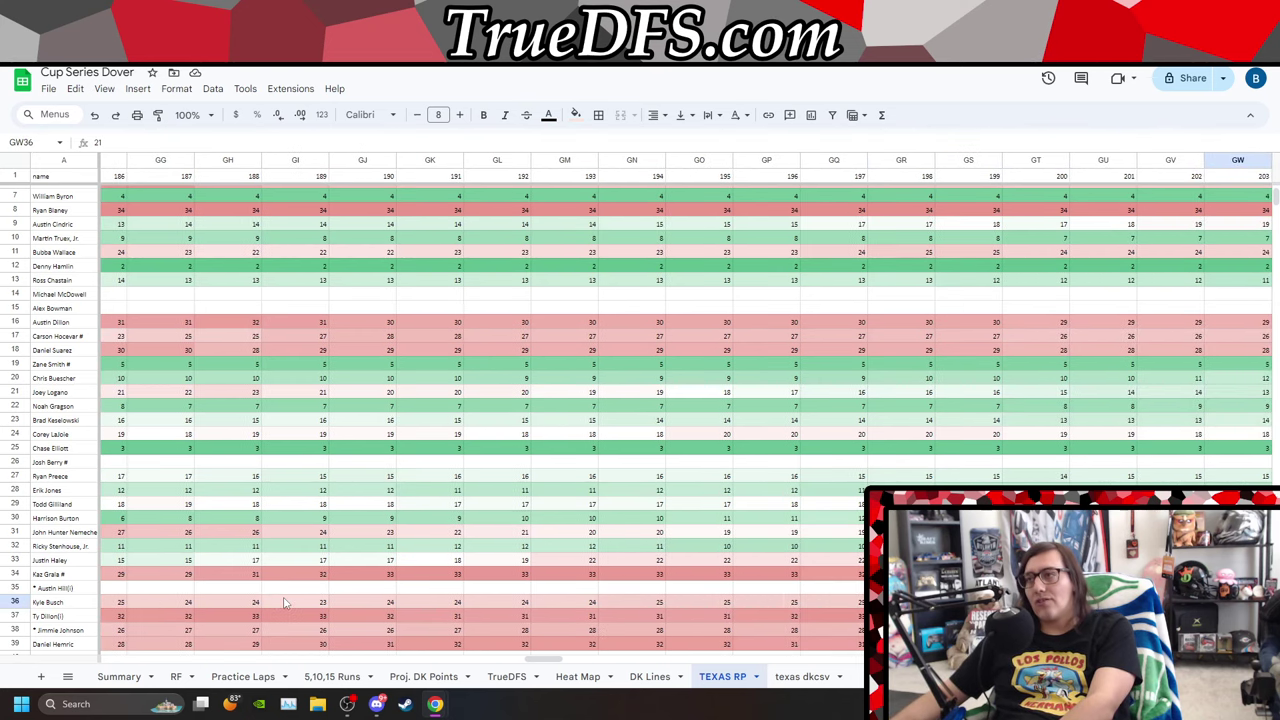
key(Left)
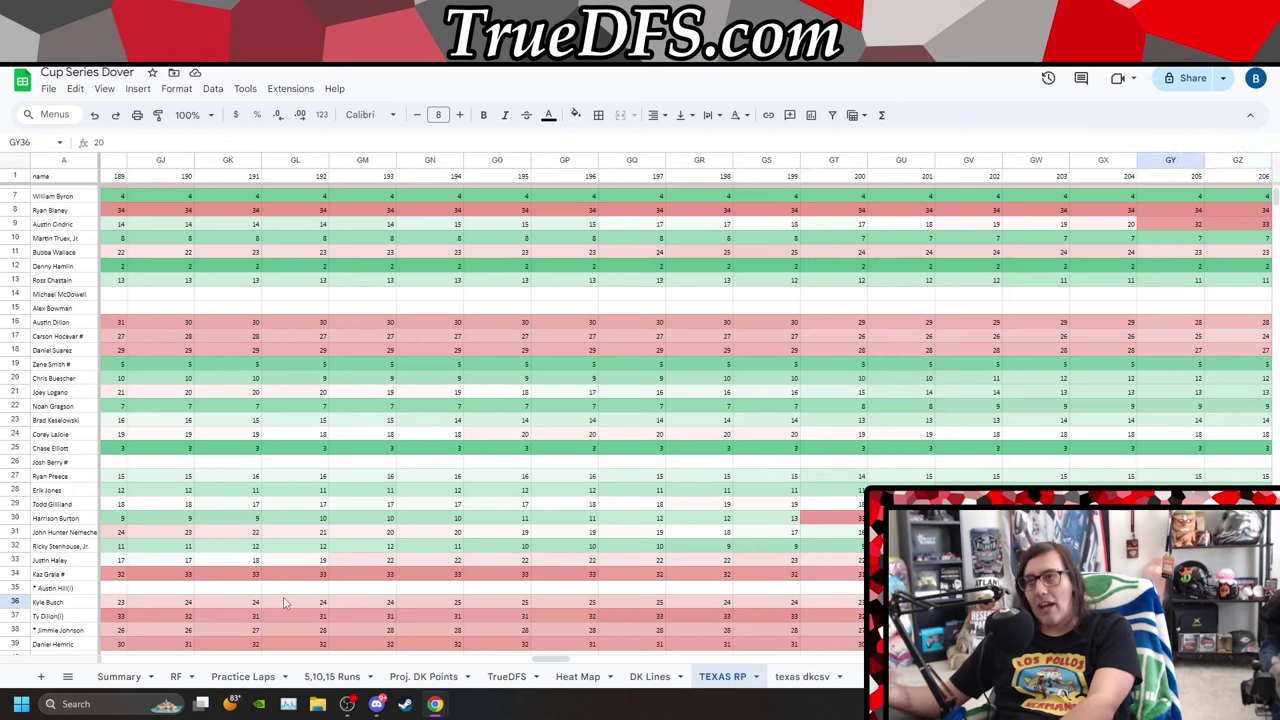
Sort the TEXAS RP sheet Z to A by the lap 201 column.
click(925, 160)
click(980, 470)
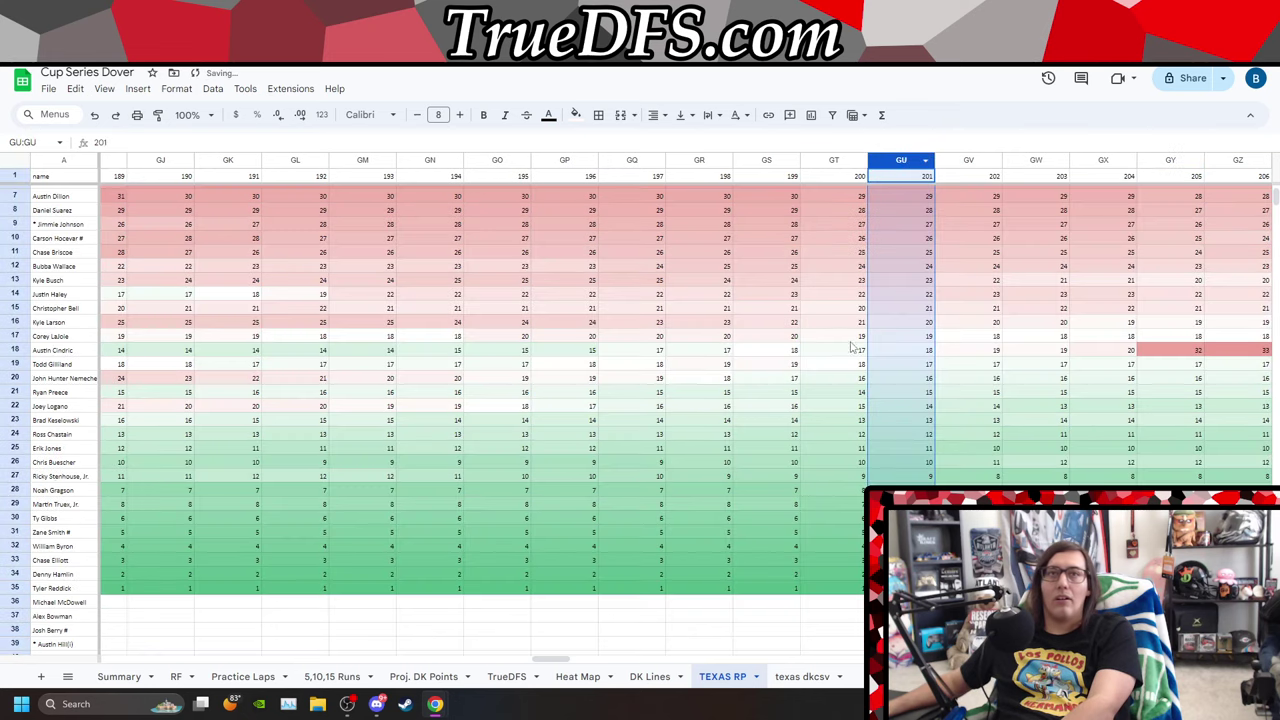
Examine the lap 201 running positions between Ryan Blaney at the back of the field and Corey LaJoie.
click(897, 280)
key(Up)
key(Up)
key(Up)
key(Up)
key(Up)
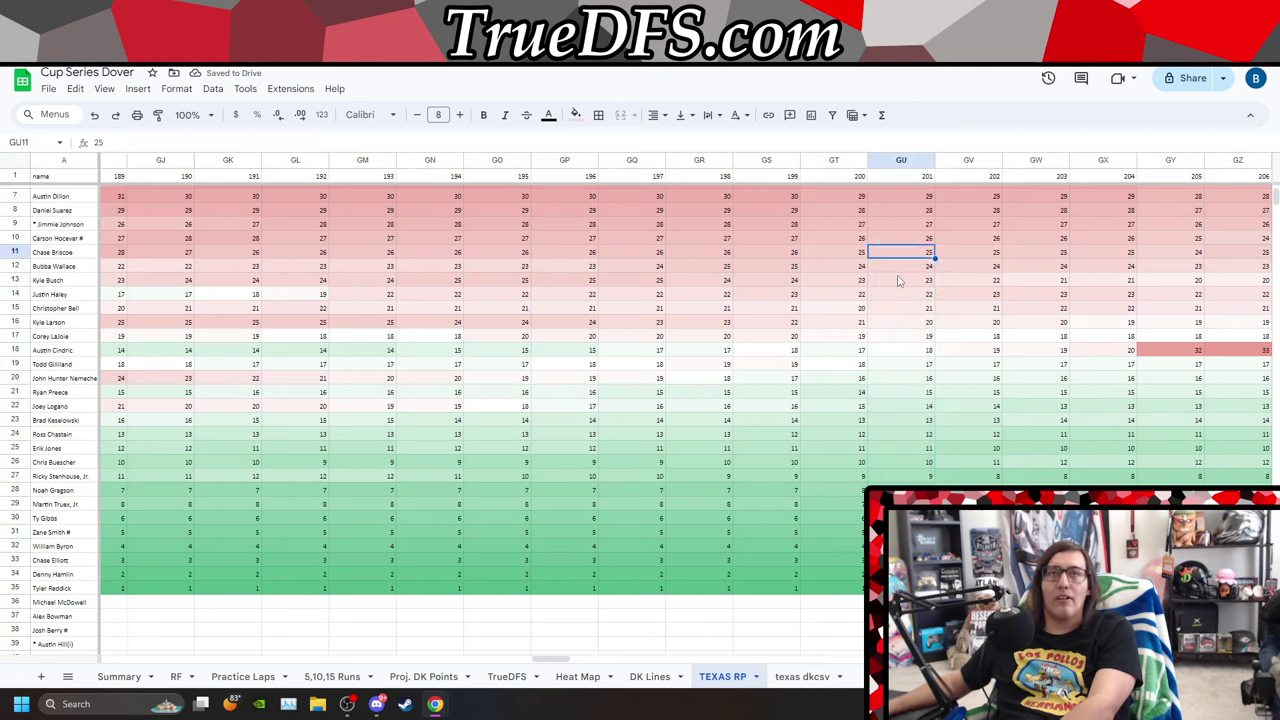
key(Down)
key(Down)
key(Down)
key(Down)
key(Down)
key(Down)
key(Down)
key(Down)
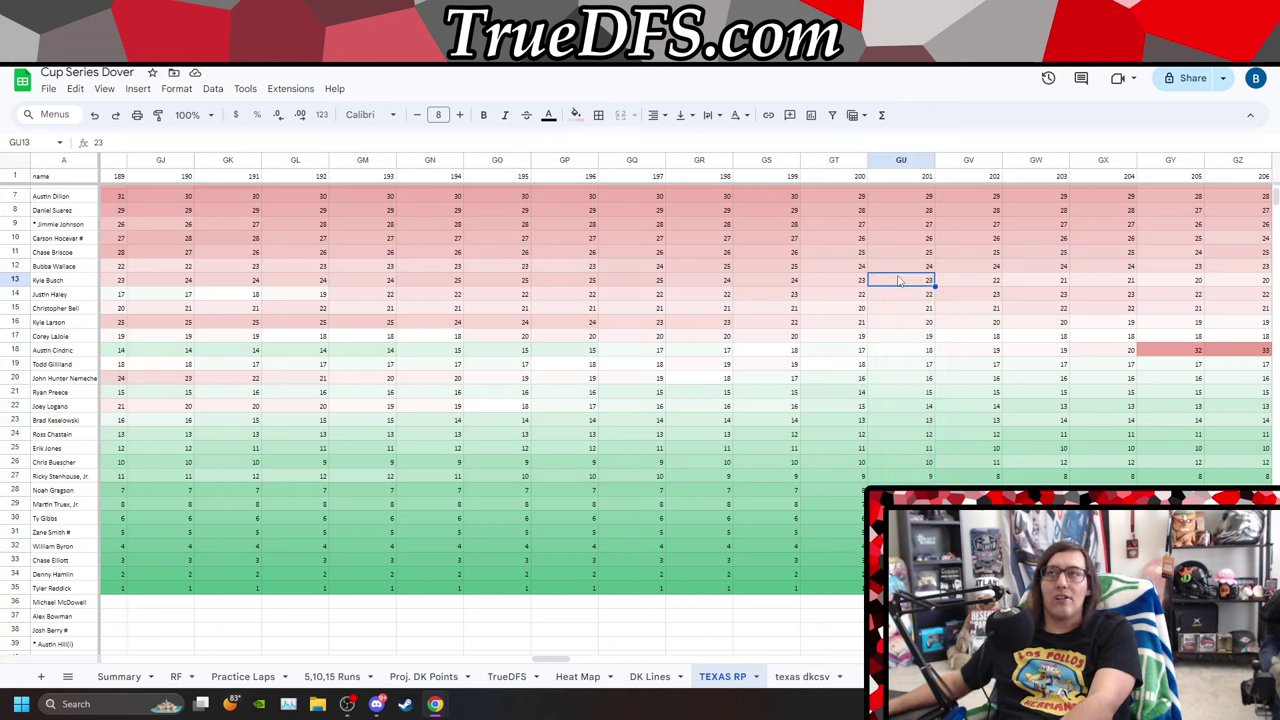
key(Up)
key(Up)
key(Up)
key(Up)
key(Up)
key(Up)
key(Up)
key(Up)
key(Up)
key(Up)
key(Up)
key(Up)
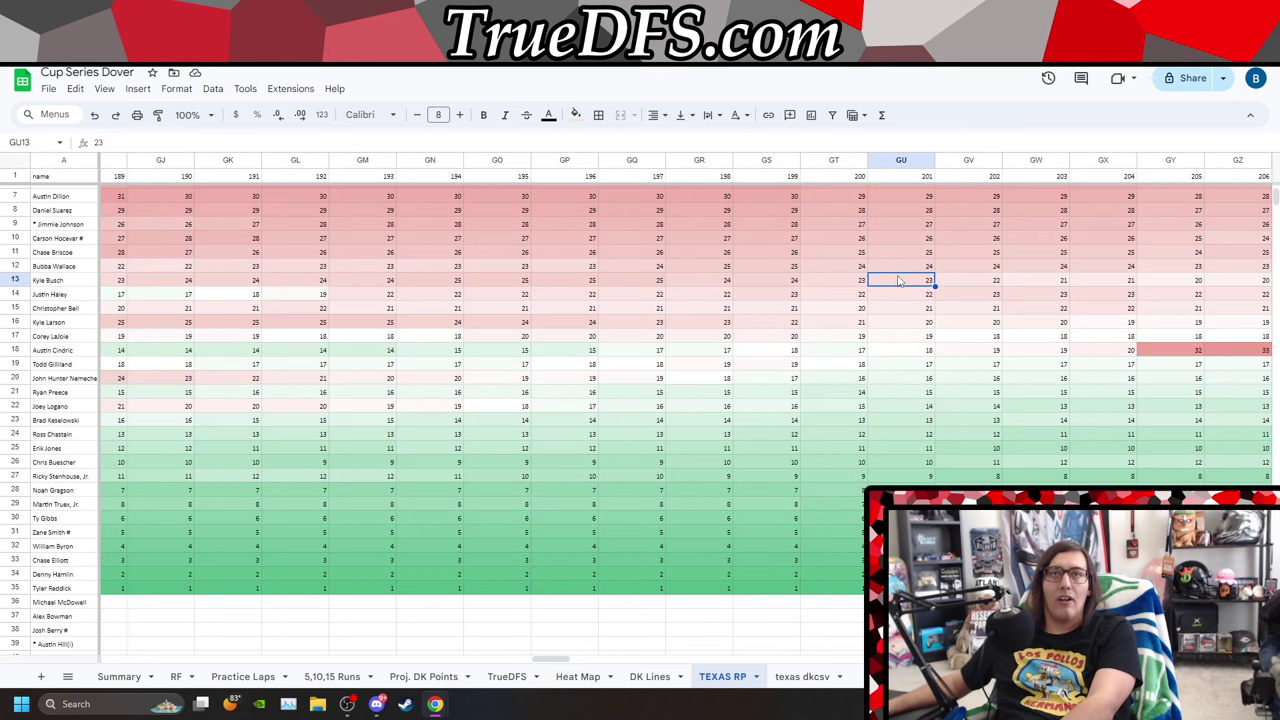
key(Up)
key(Up)
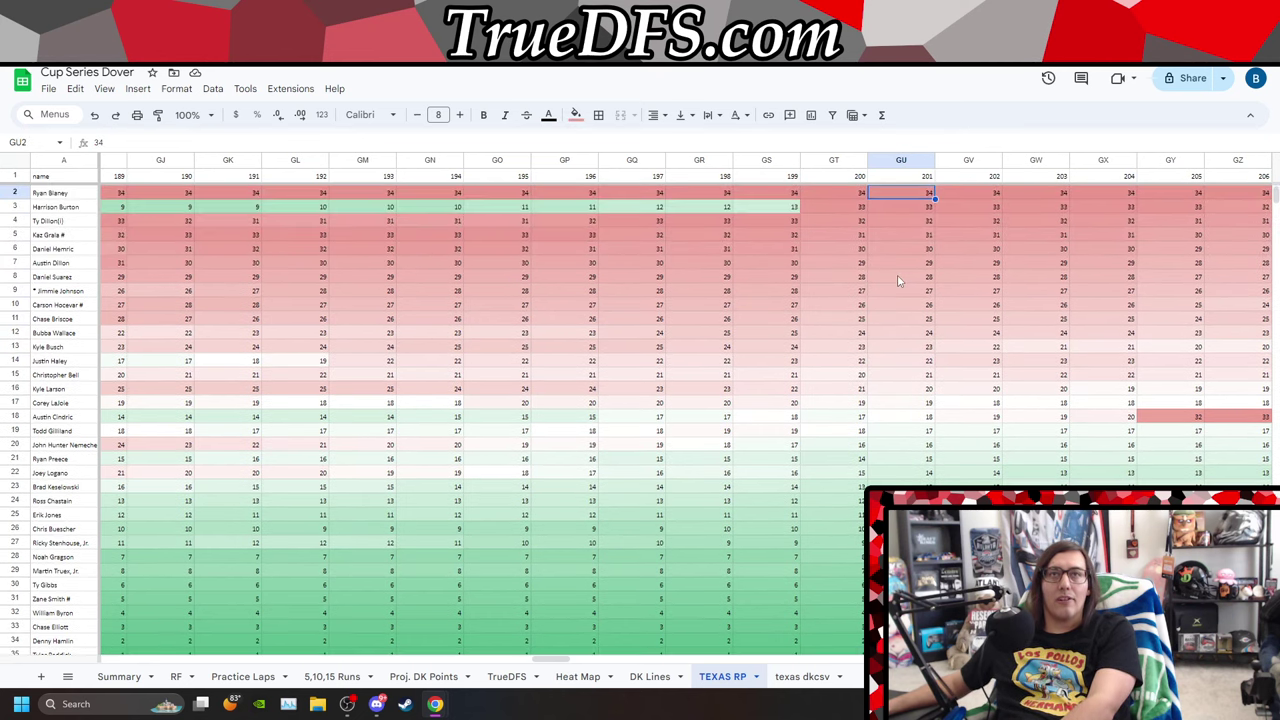
key(Down)
key(Down)
key(Down)
key(Down)
key(Down)
key(Down)
key(Down)
key(Down)
key(Down)
key(Down)
key(Down)
key(Down)
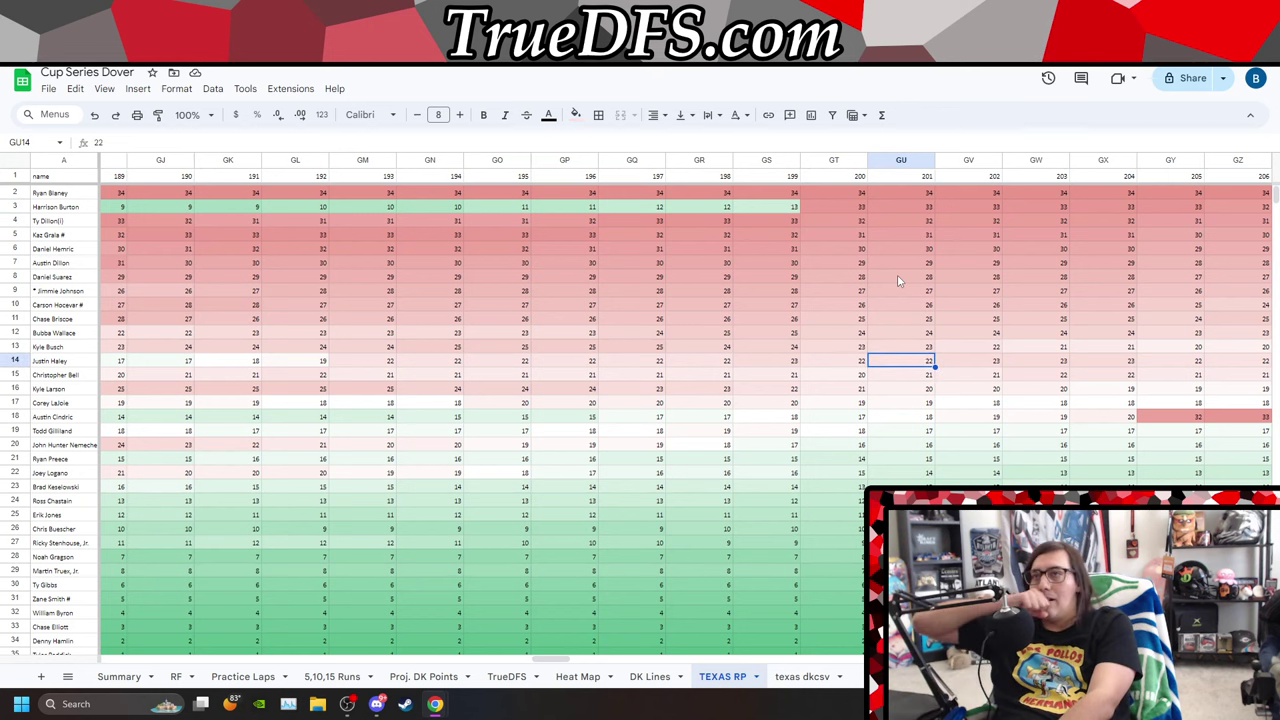
key(Down)
key(Down)
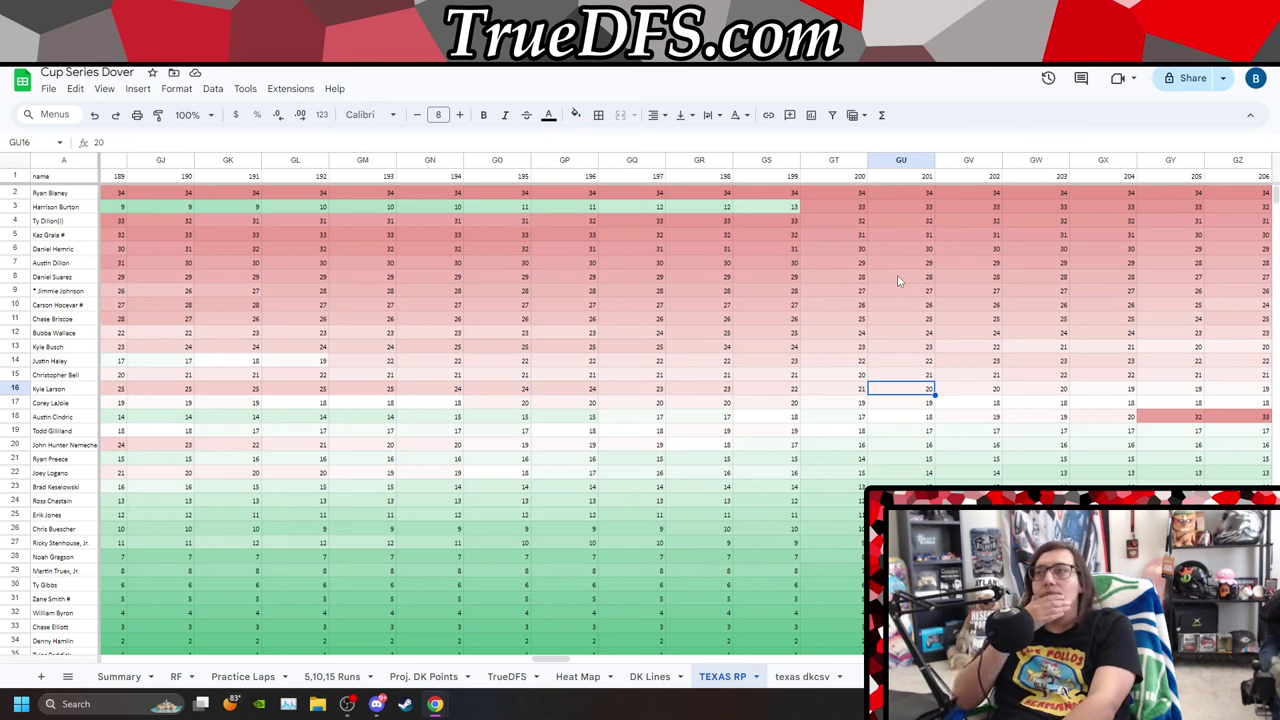
key(Down)
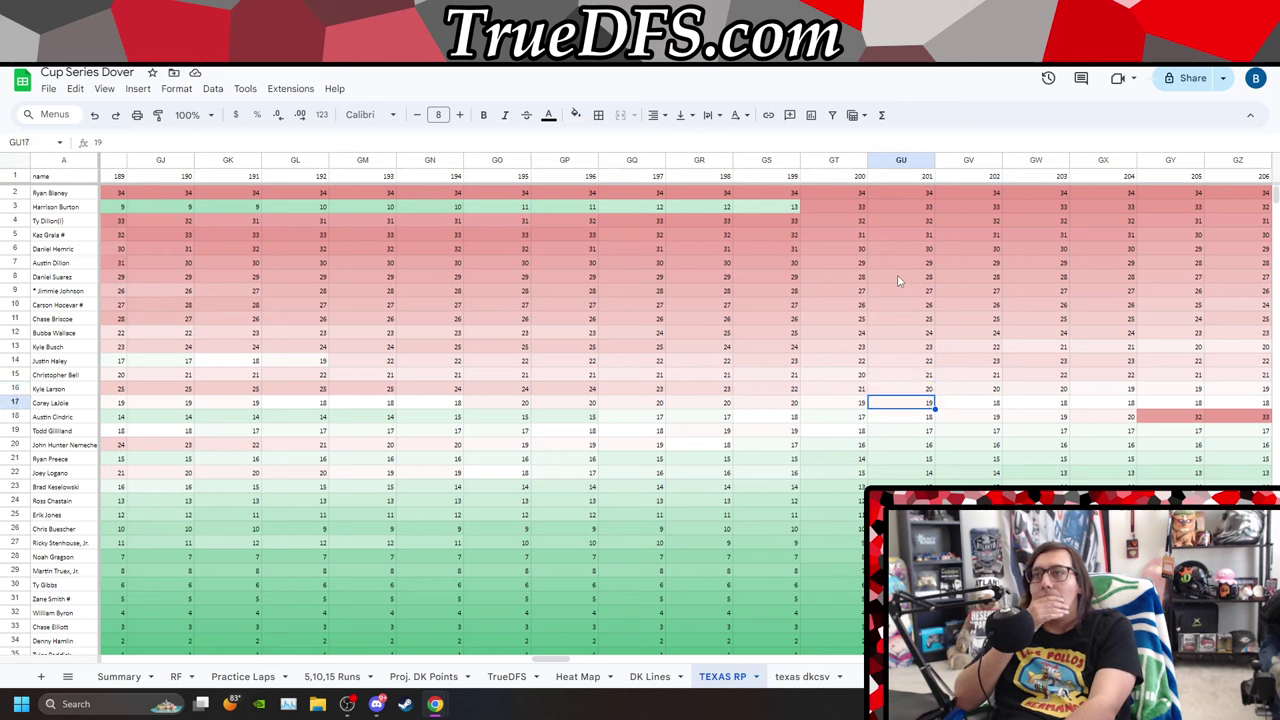
Compare the lap 200 running positions of Corey LaJoie, Kyle Larson and Christopher Bell.
key(Right)
key(Left)
key(Left)
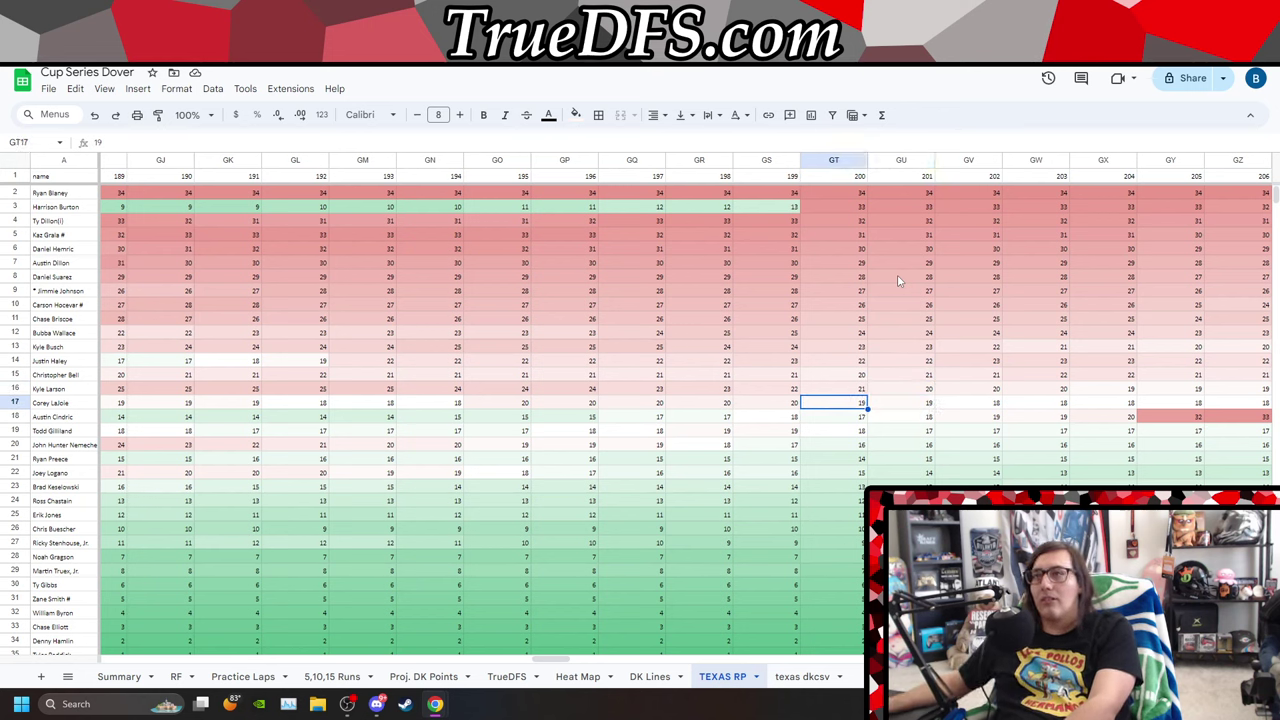
key(Up)
key(Up)
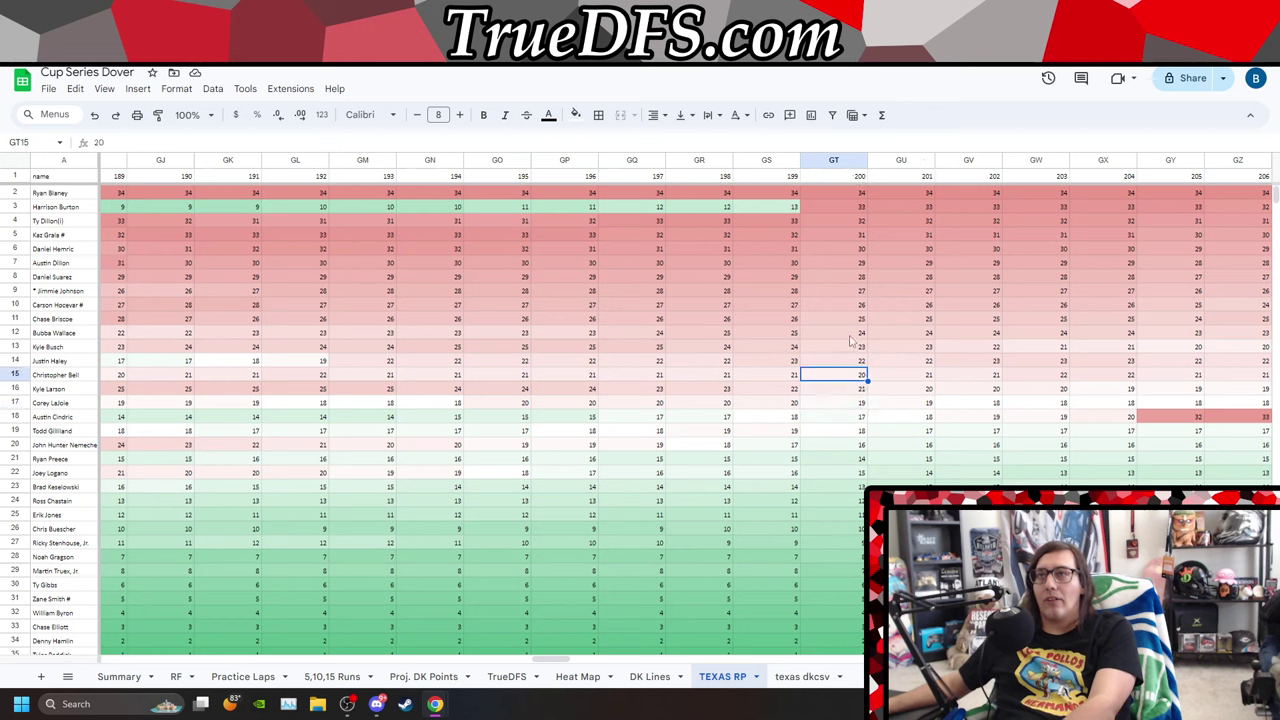
key(Down)
key(Up)
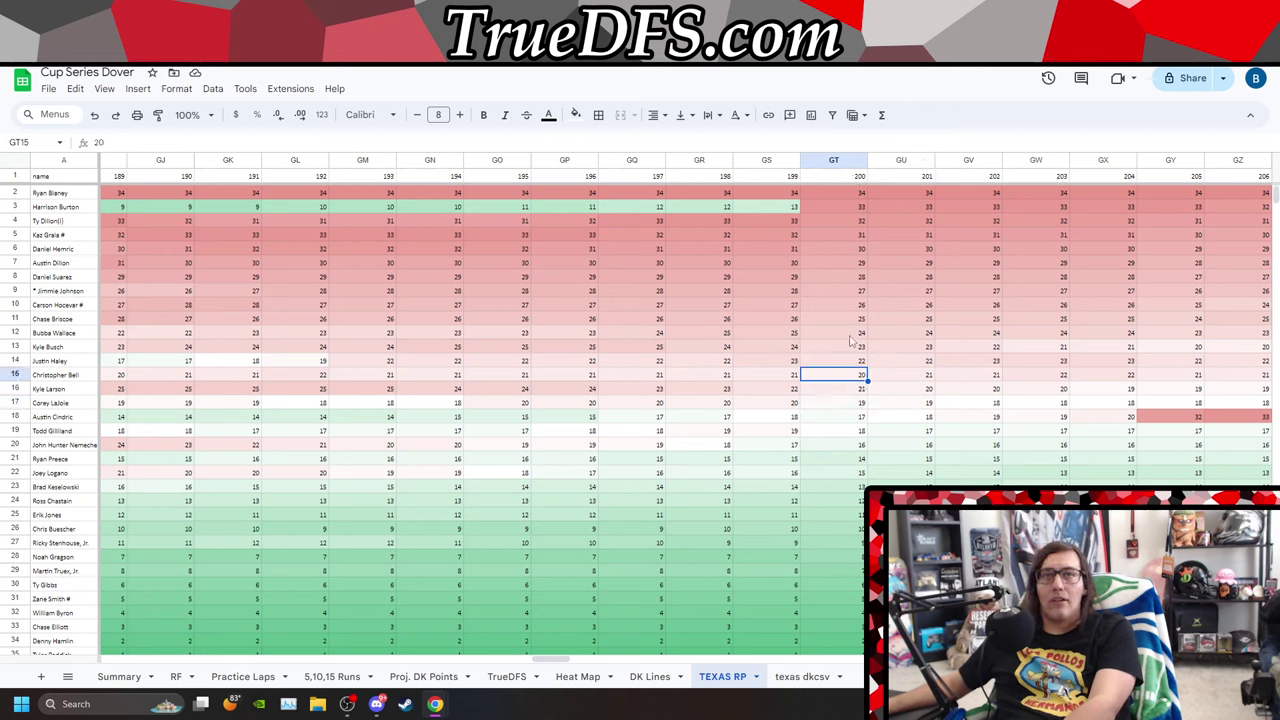
key(Down)
key(Down)
key(Down)
key(Down)
key(Down)
key(Down)
key(Down)
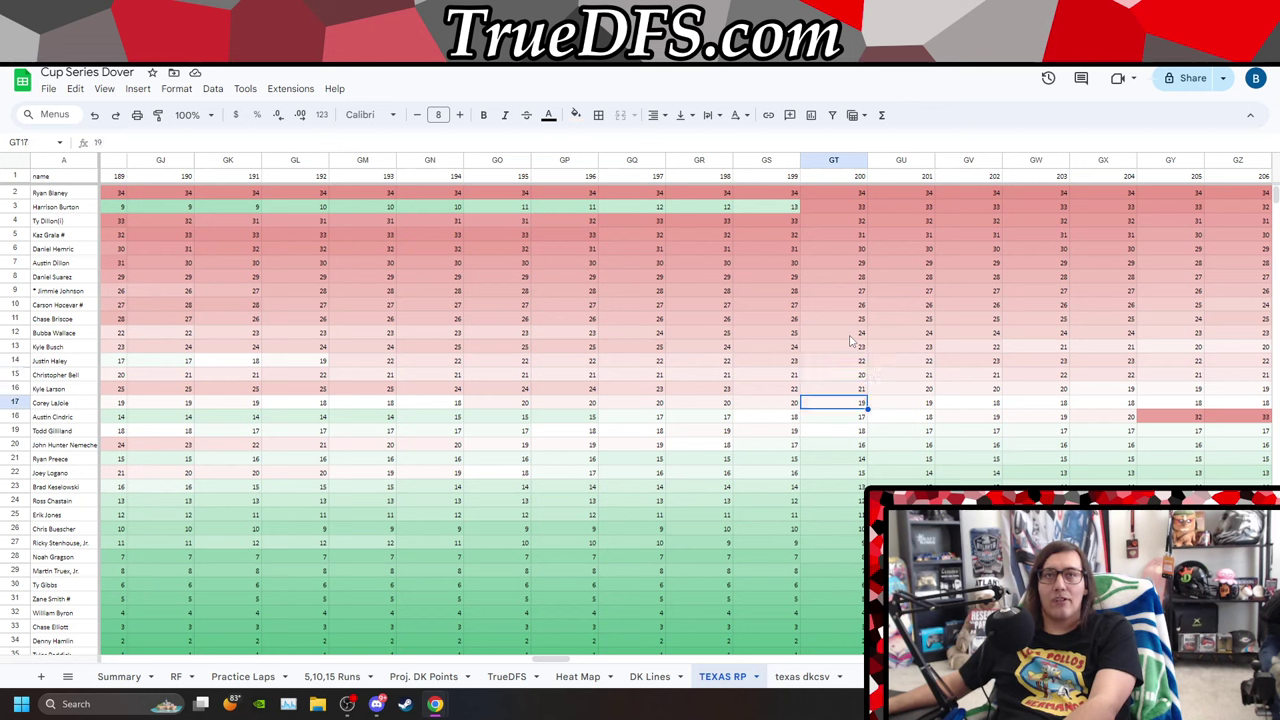
Sort the TEXAS RP sheet A to Z by the lap 200 column.
click(848, 162)
click(858, 160)
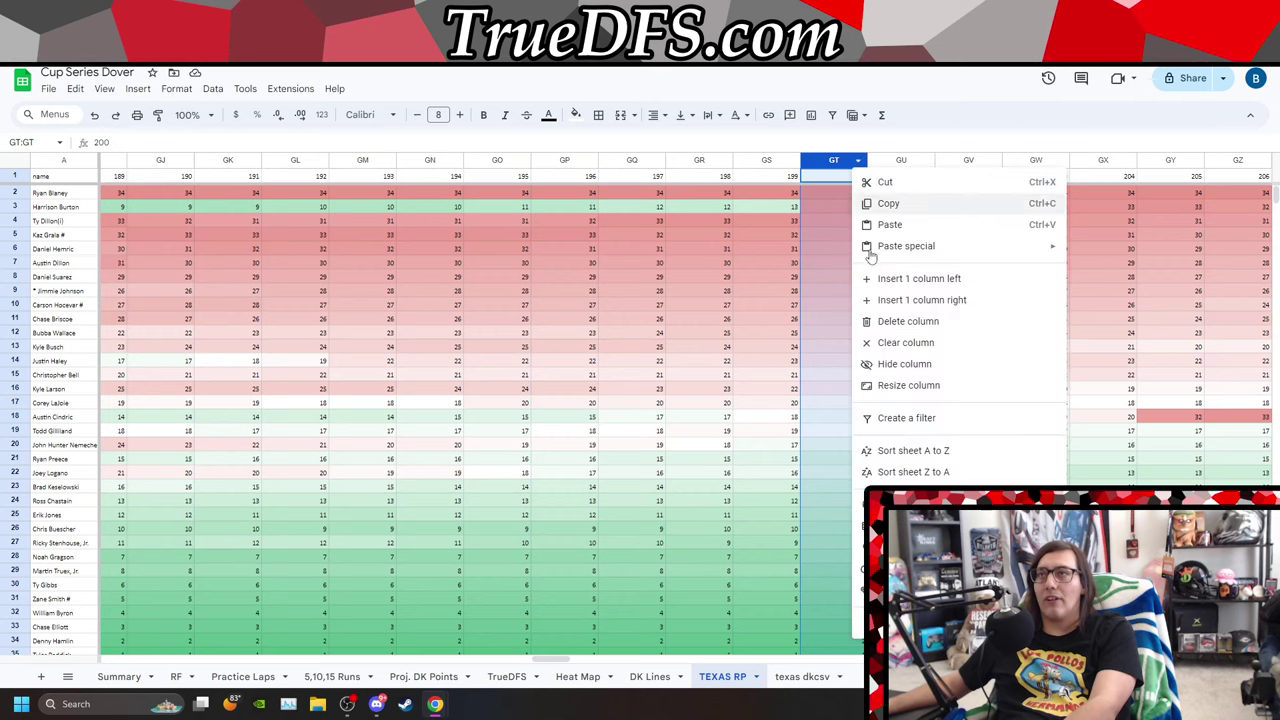
click(905, 450)
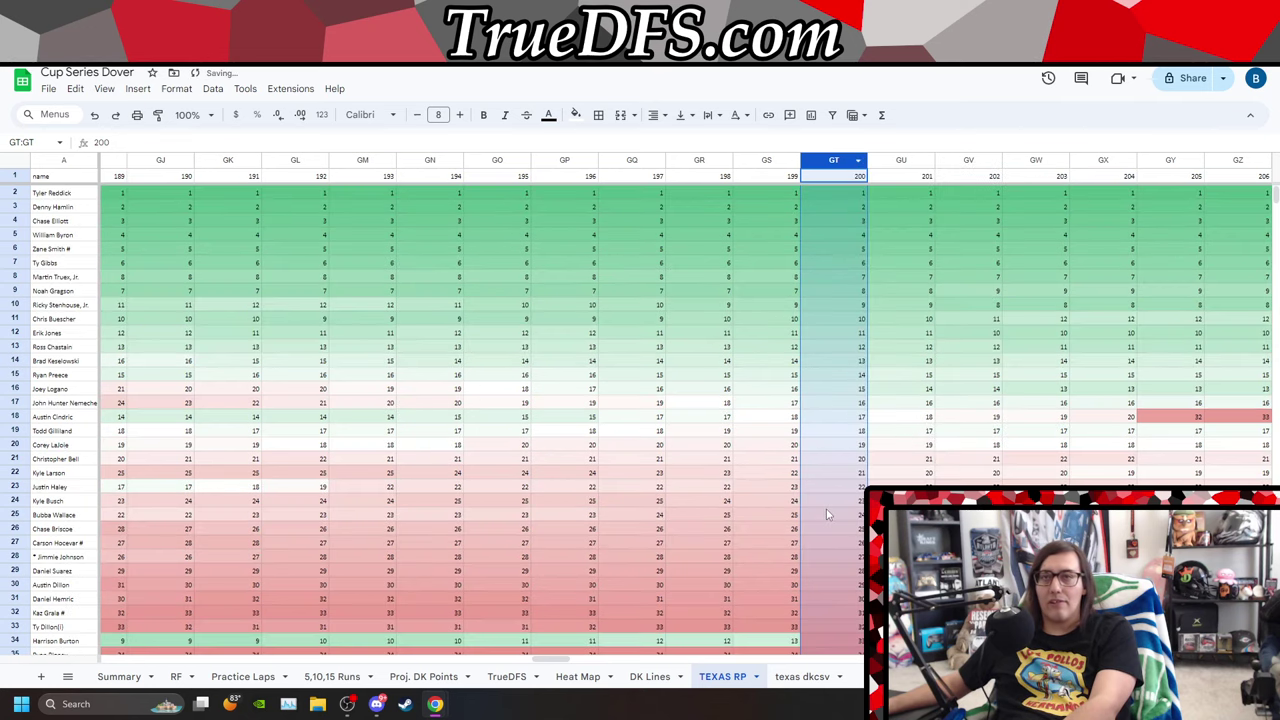
scroll(828, 514, down, 2)
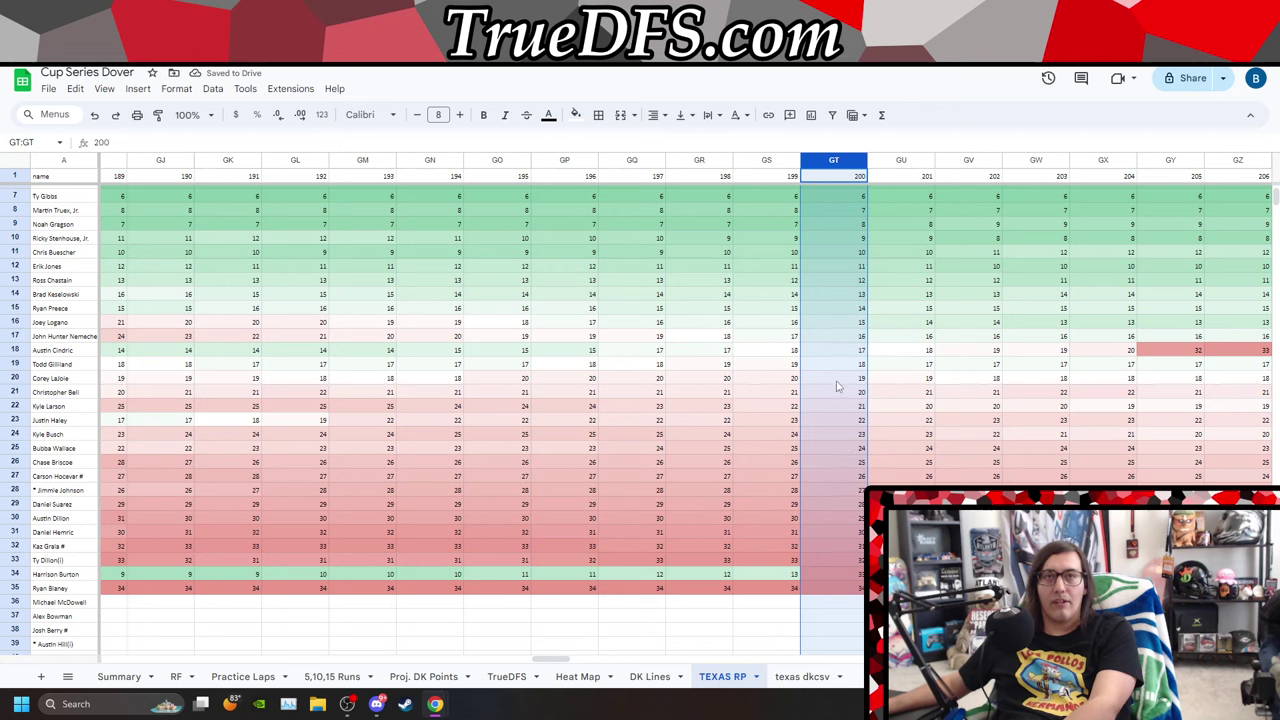
Review the lap 200 running positions of the drivers between Bubba Wallace and Joey Logano.
click(845, 418)
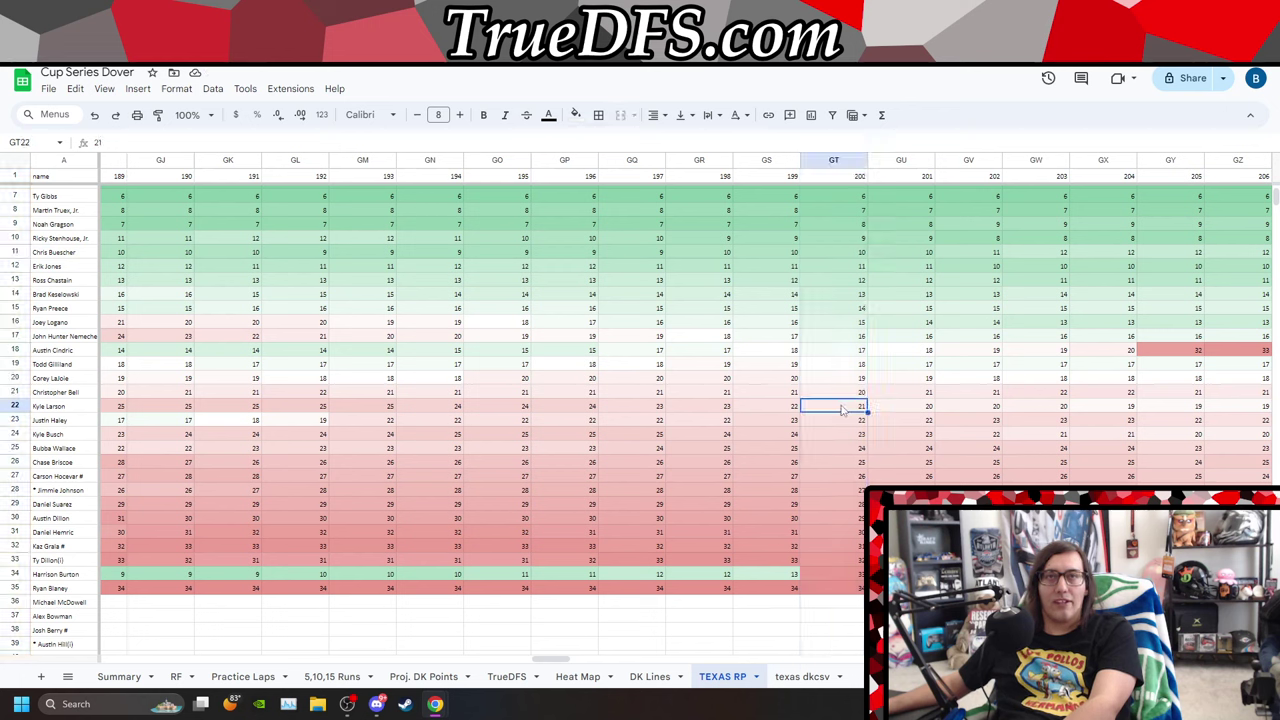
key(Down)
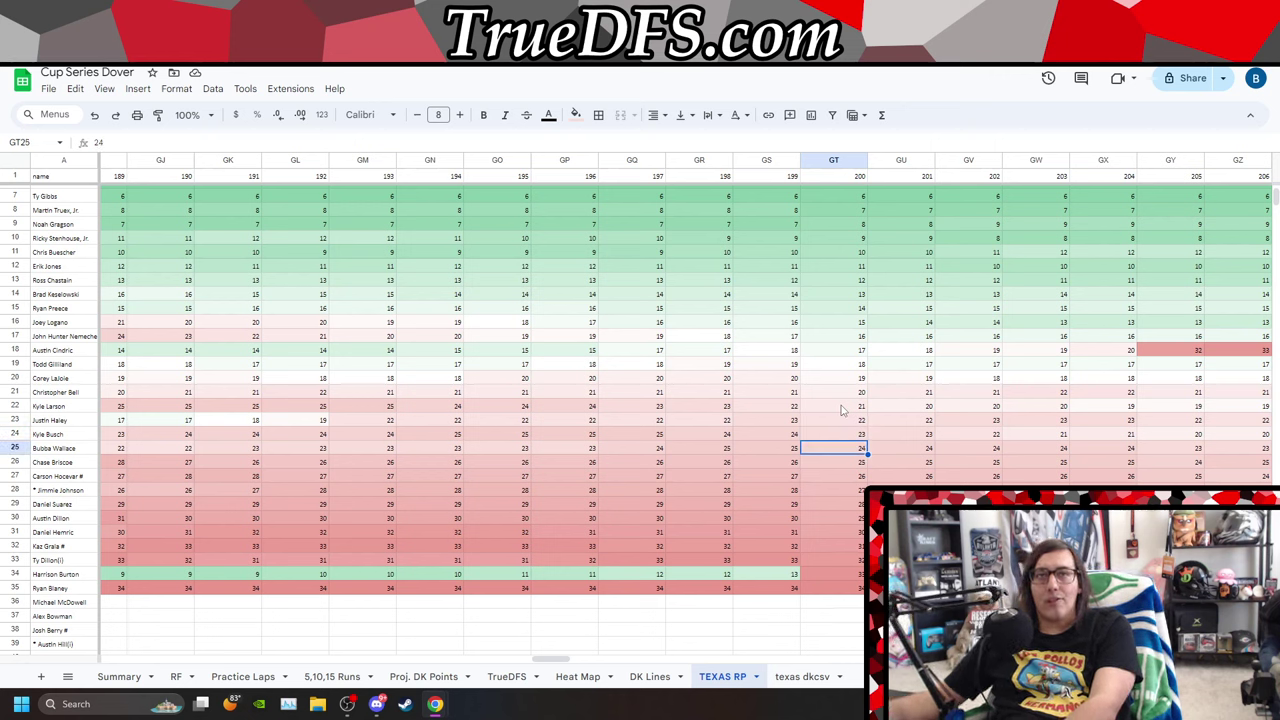
key(Up)
key(Up)
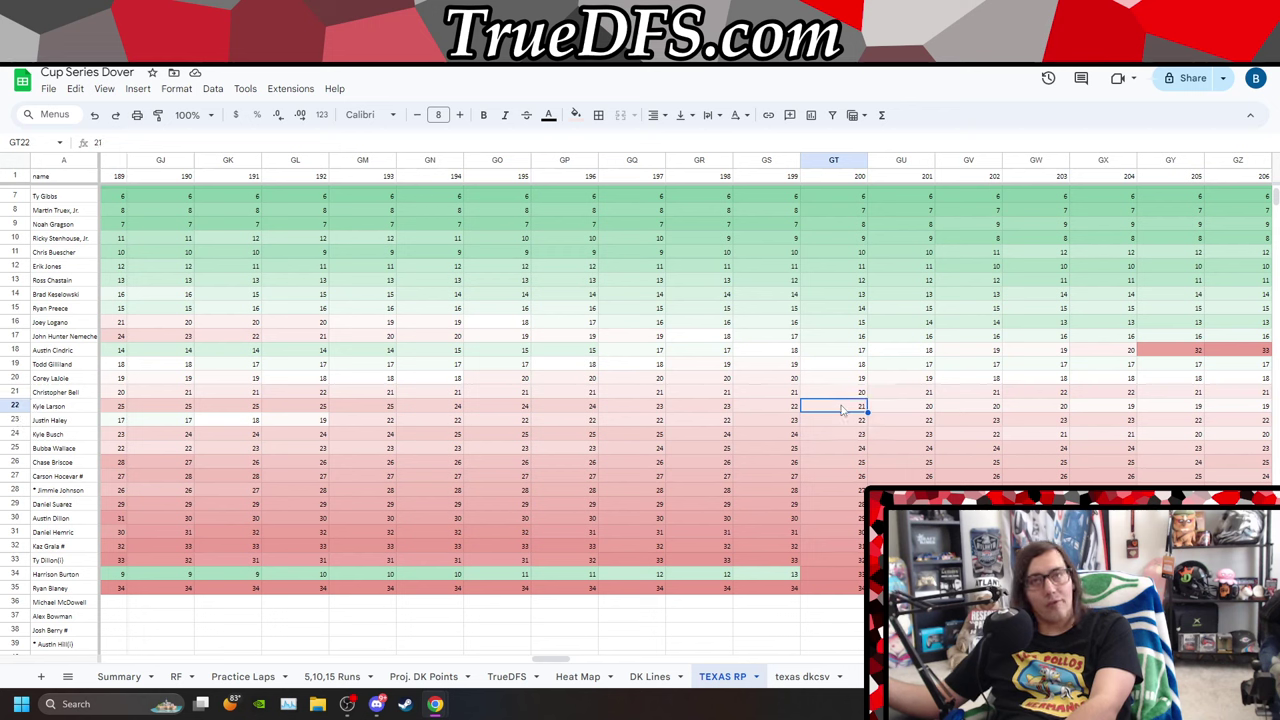
key(Up)
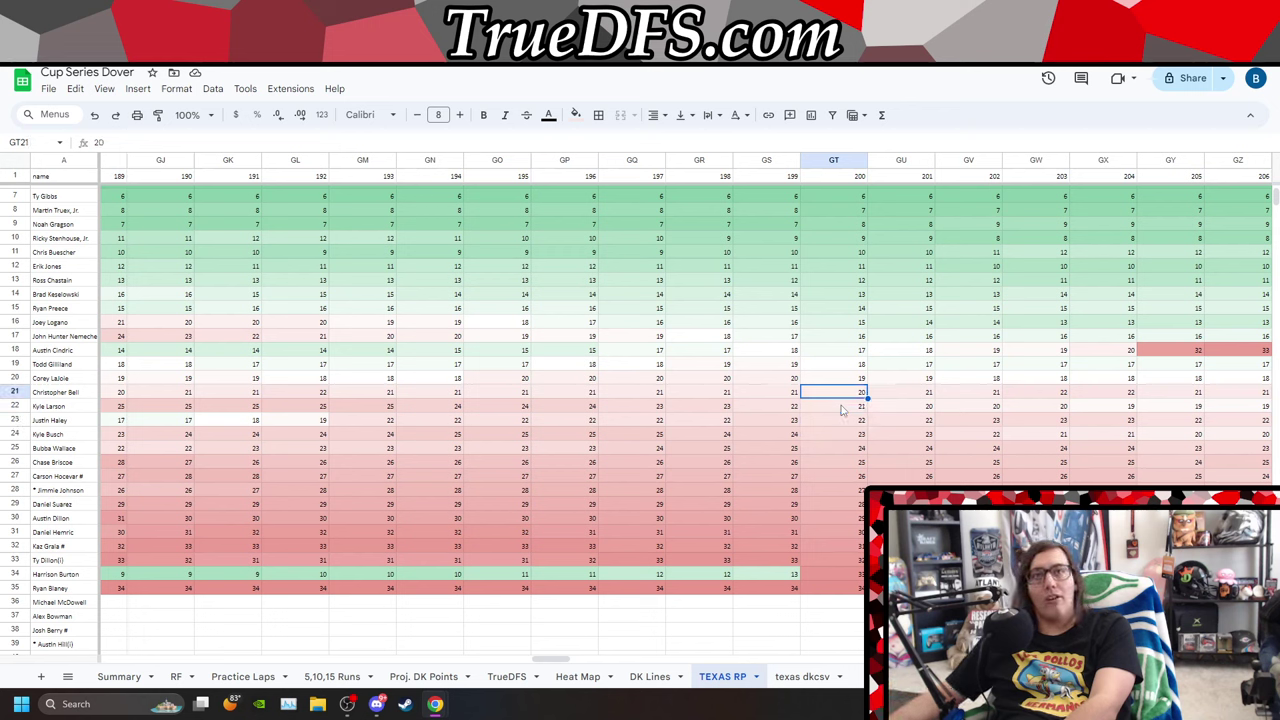
key(Up)
key(Up)
key(Up)
key(Up)
key(Up)
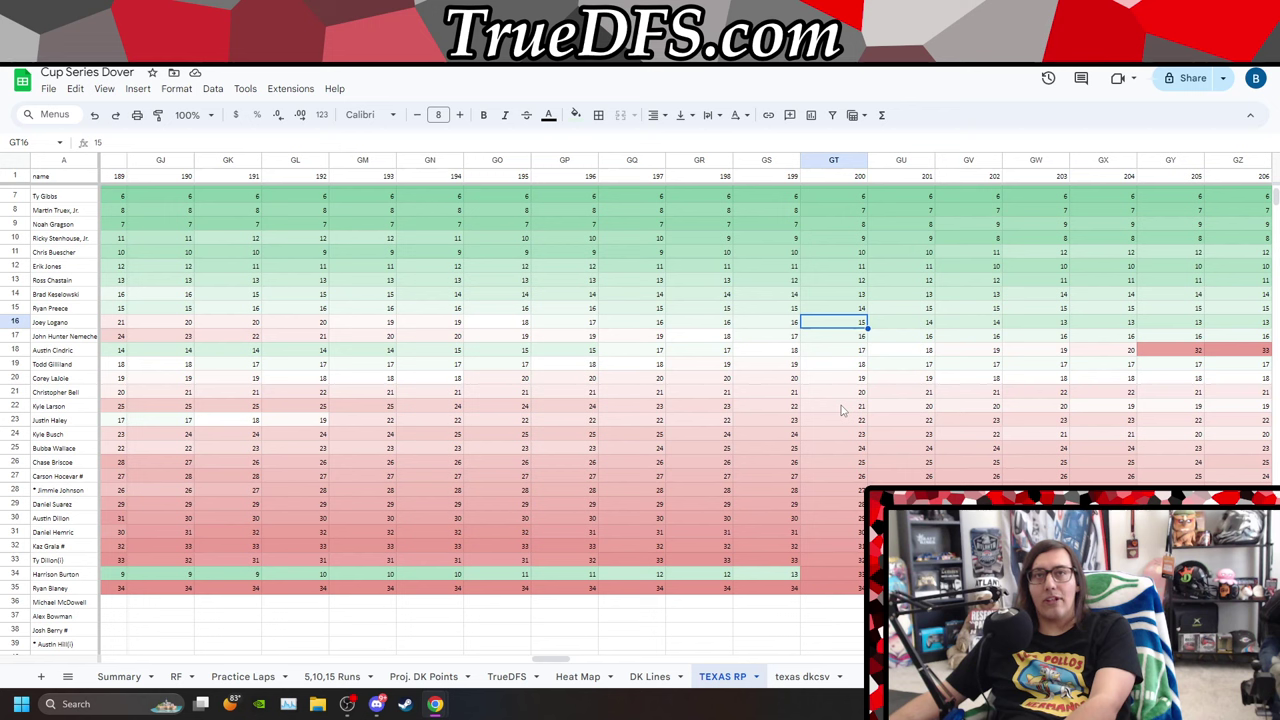
Trace Joey Logano's running position back from lap 200 to lap 187.
key(Left)
key(Left)
key(Left)
key(Left)
key(Left)
key(Left)
key(Left)
key(Left)
key(Left)
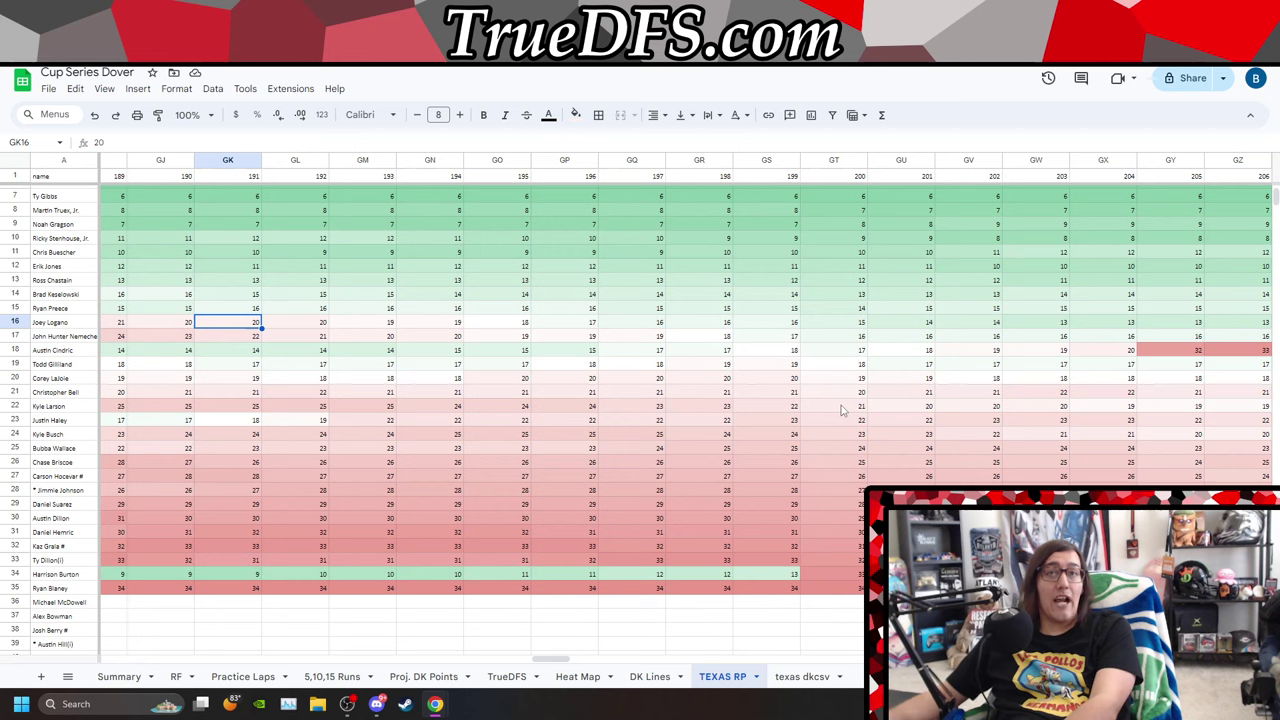
key(Left)
key(Right)
key(Right)
key(Right)
key(Right)
key(Left)
key(Left)
key(Left)
key(Left)
key(Left)
key(Left)
key(Left)
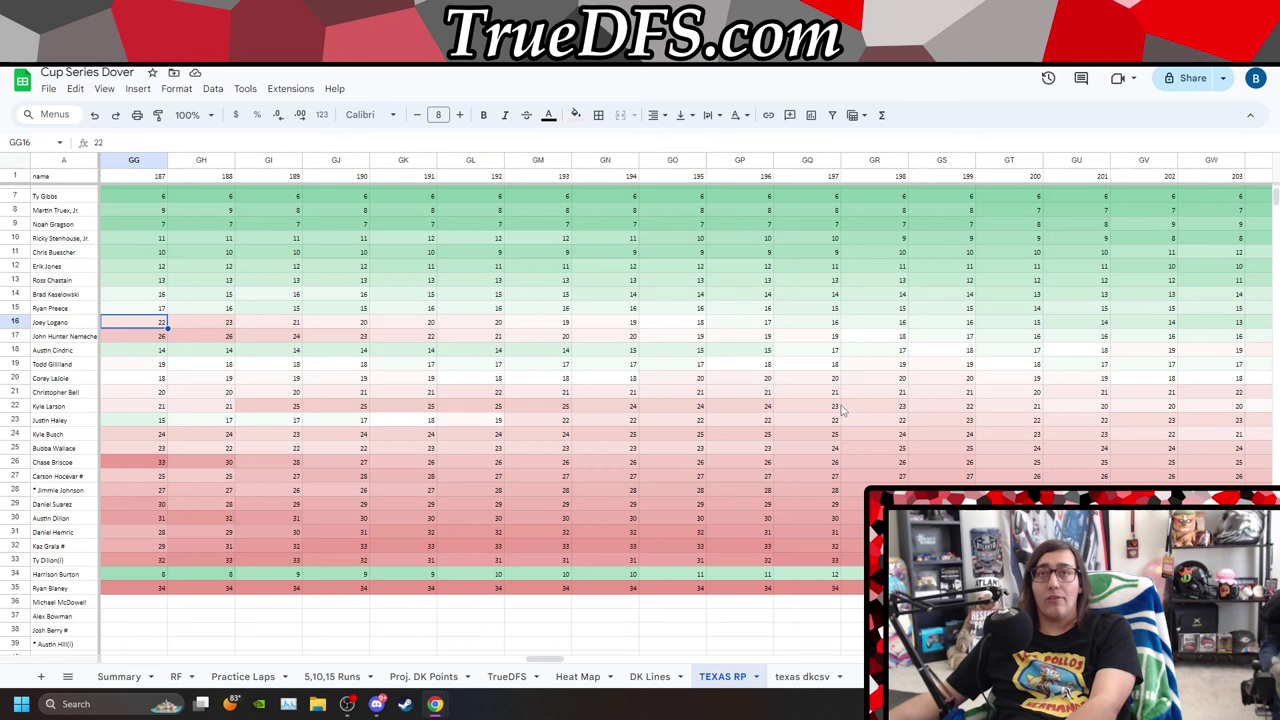
Follow Joey Logano's running position forward from lap 187 to lap 199.
key(Right)
key(Right)
key(Right)
key(Right)
key(Right)
key(Right)
key(Right)
key(Right)
key(Right)
key(Right)
key(Right)
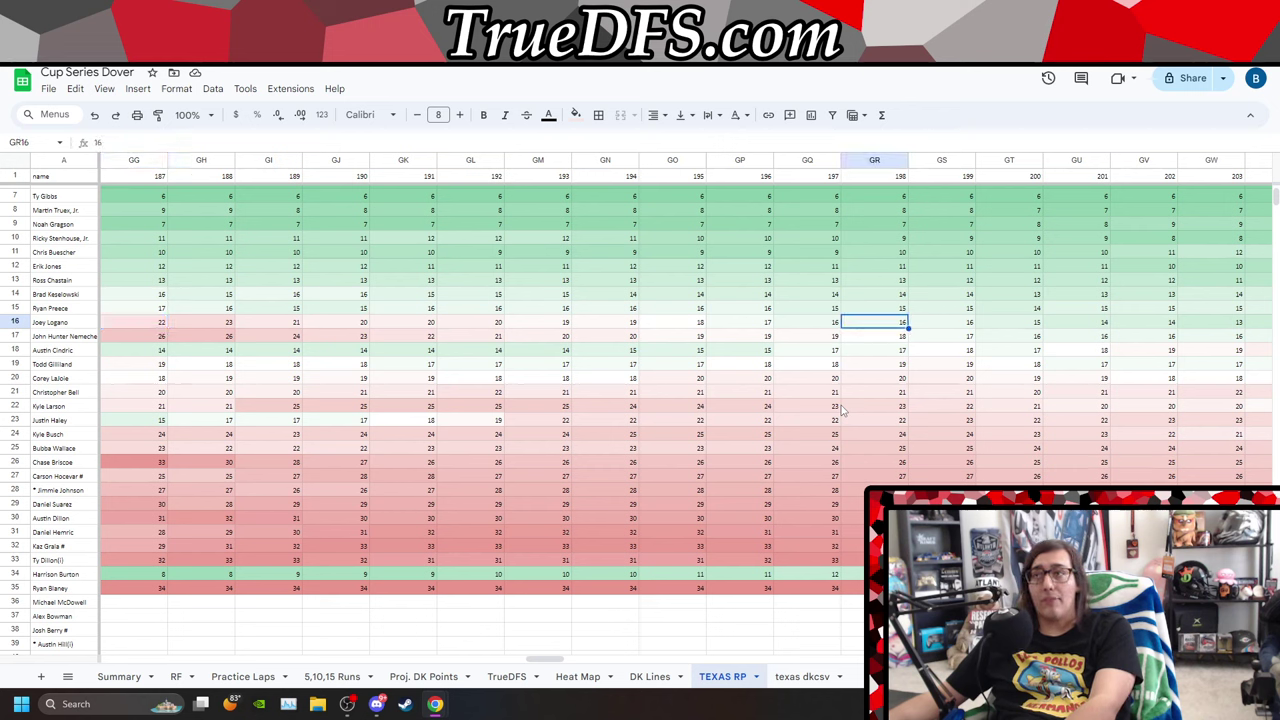
key(Right)
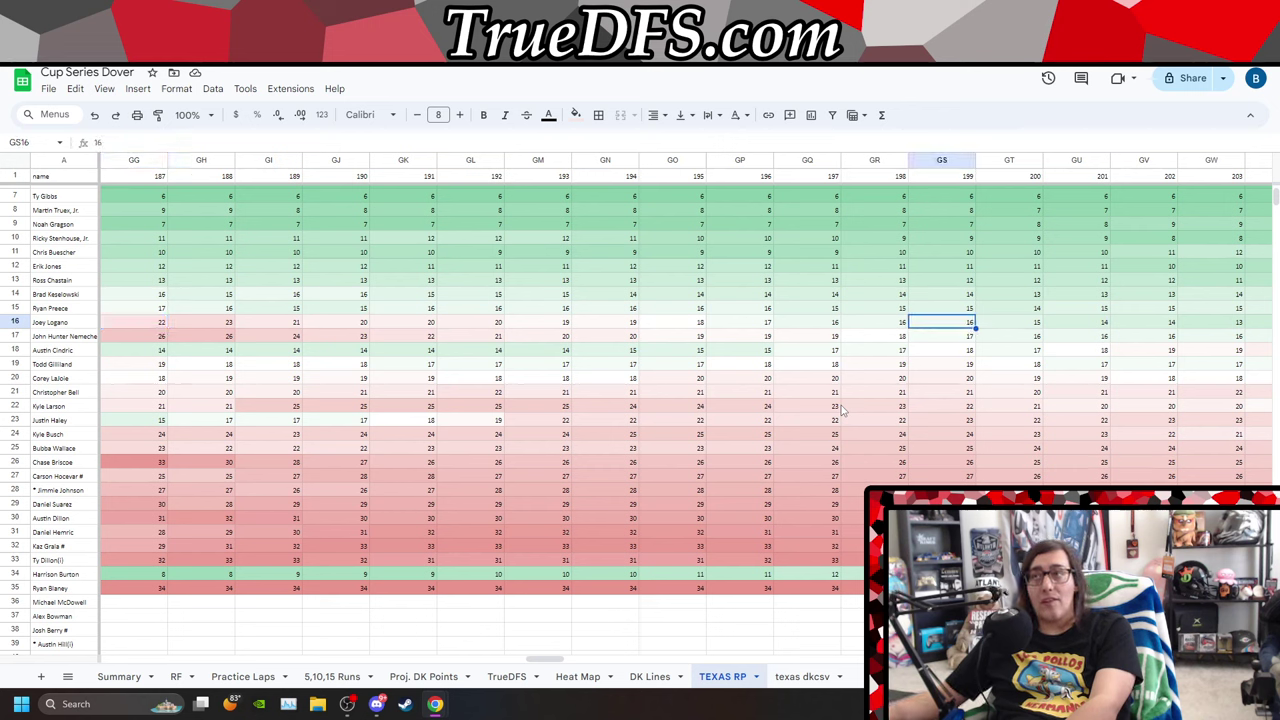
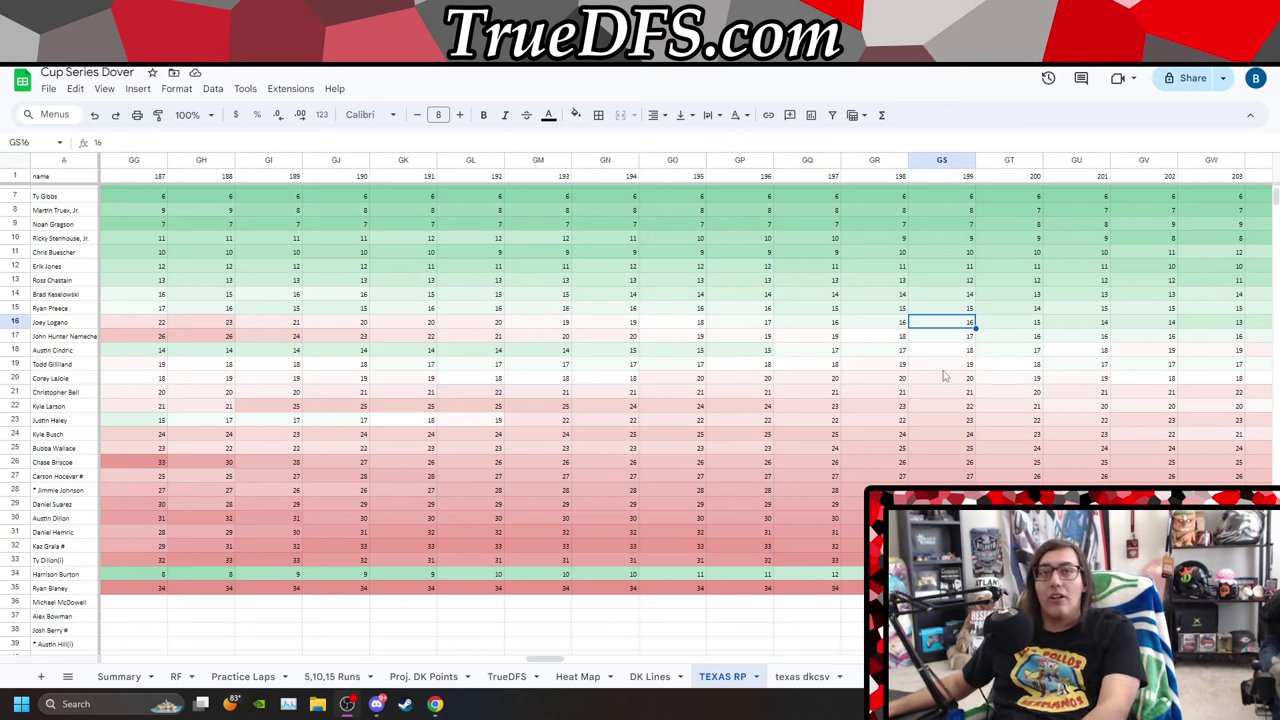
Follow Kyle Busch's running position from lap 199 through lap 212.
click(942, 436)
key(Right)
key(Right)
key(Right)
key(Right)
key(Right)
key(Right)
key(Right)
key(Right)
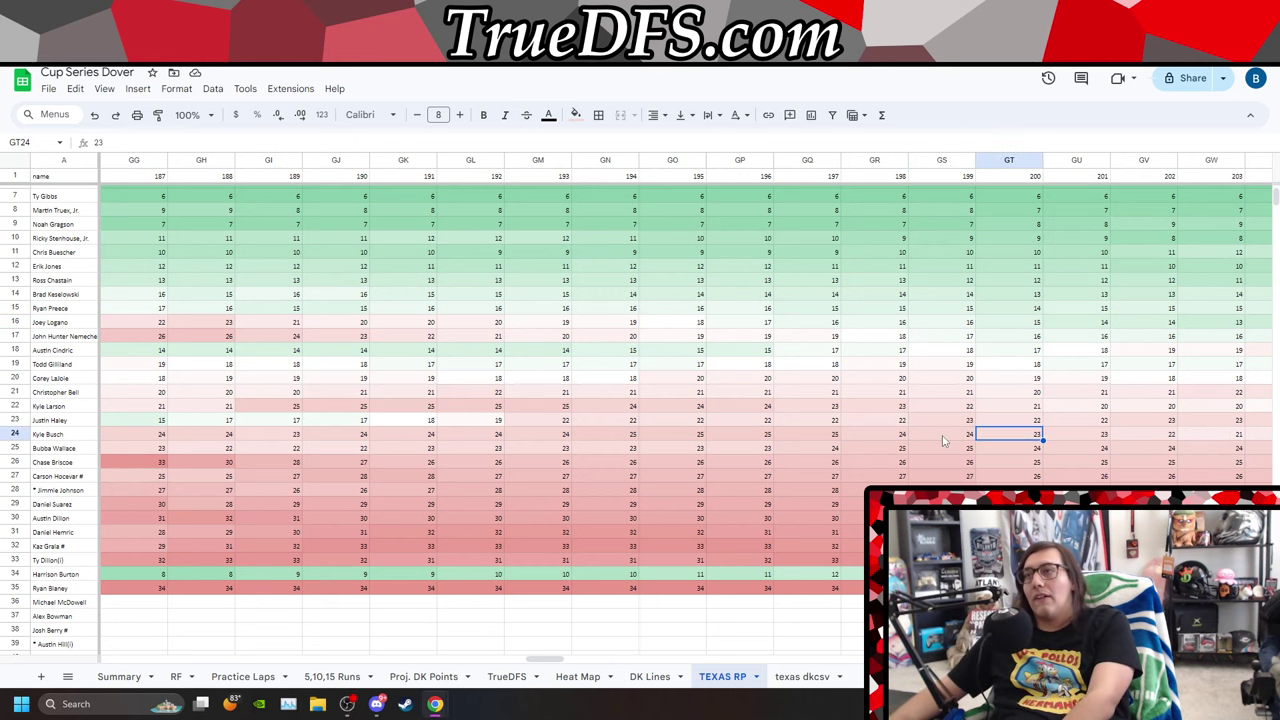
key(Right)
key(Right)
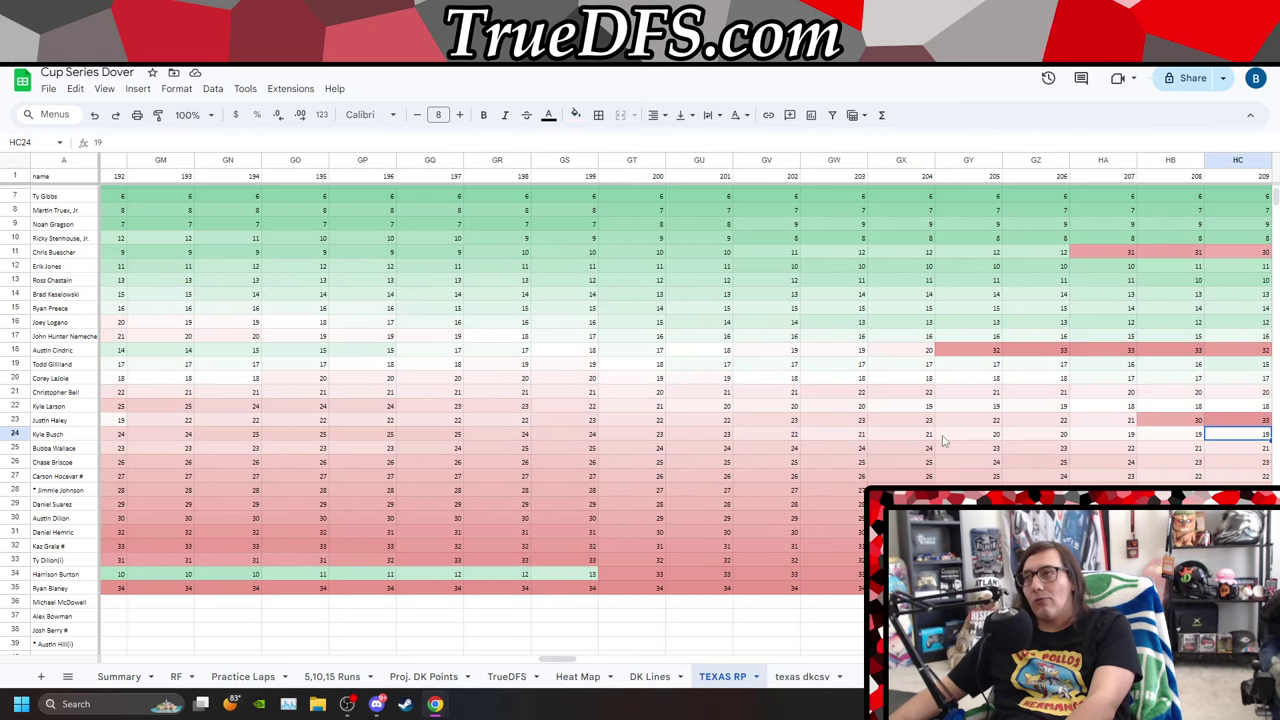
key(Right)
key(Right)
key(Right)
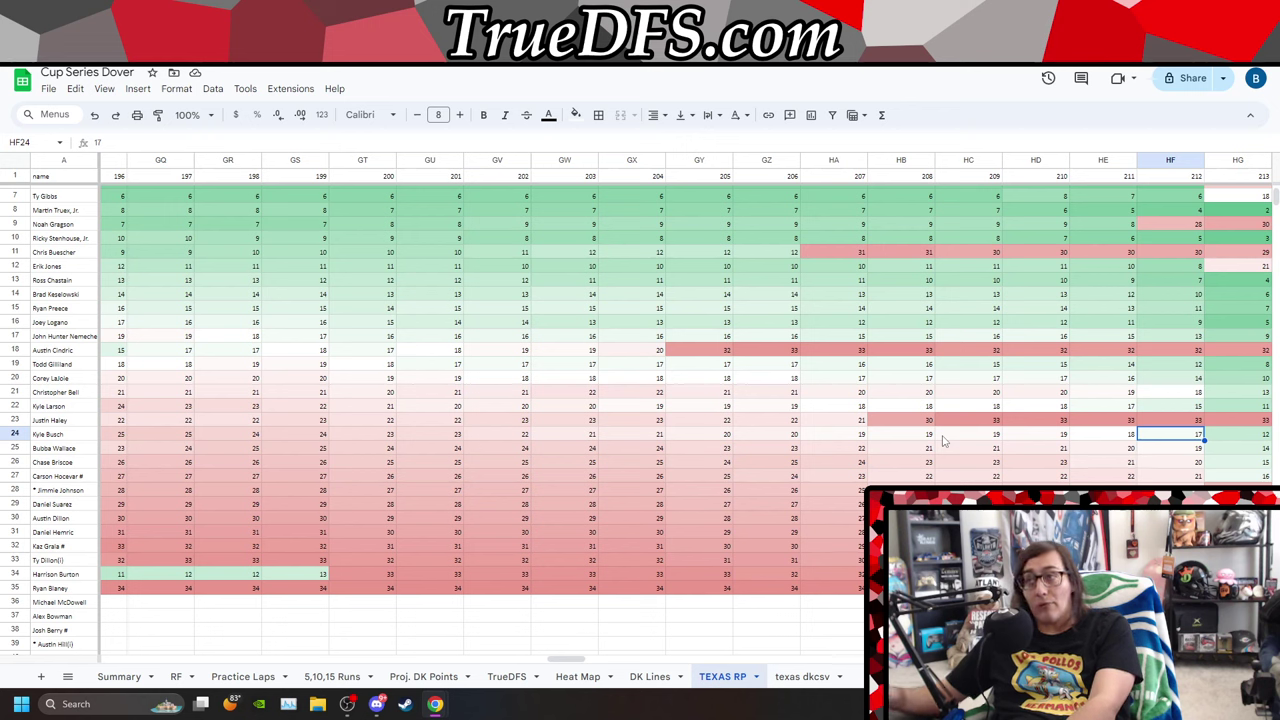
Trace Kyle Busch's running position back from lap 212 to lap 209.
key(Left)
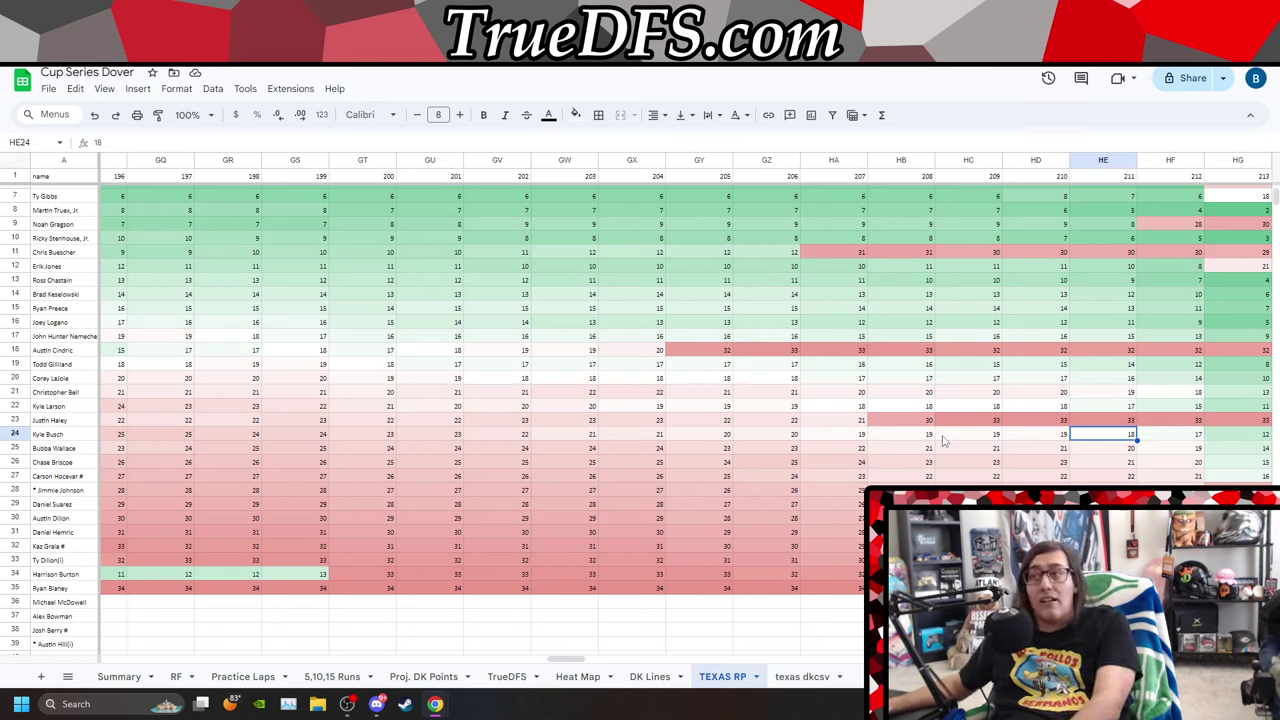
key(Left)
key(Left)
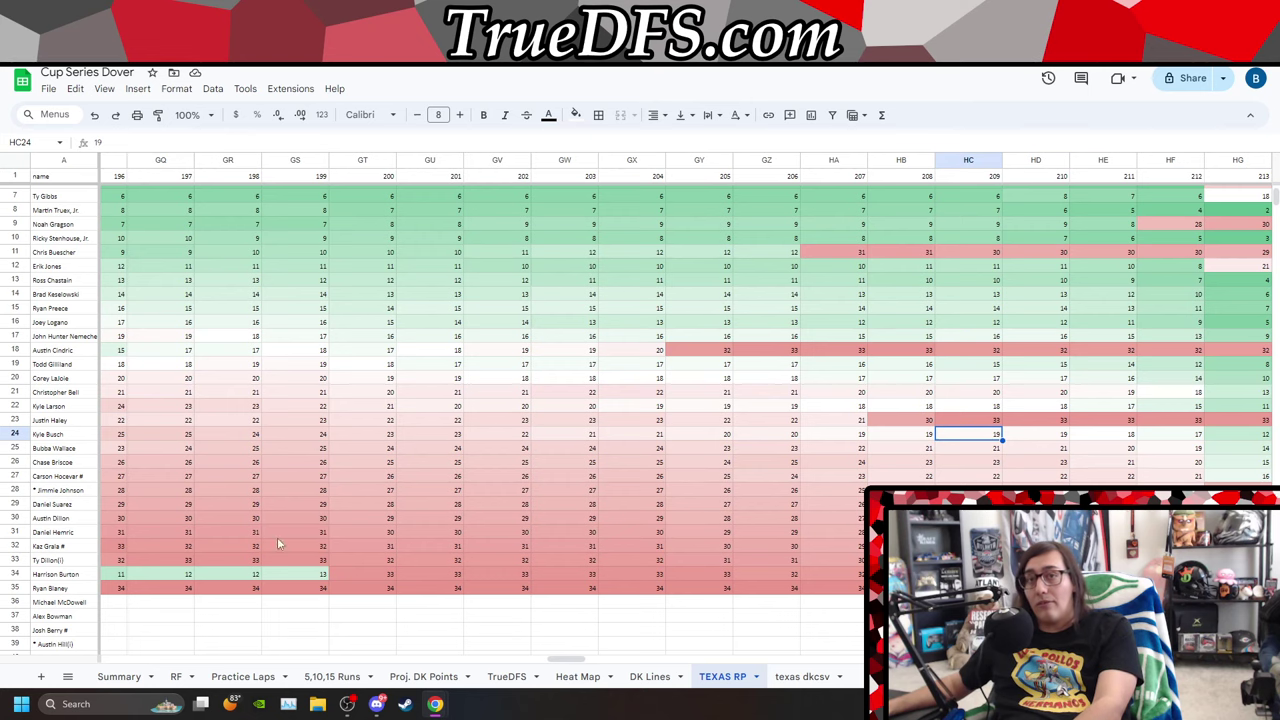
Search the driver lists on the RF sheet for "KYL" to compare Kyle Busch's placements across the races.
click(176, 676)
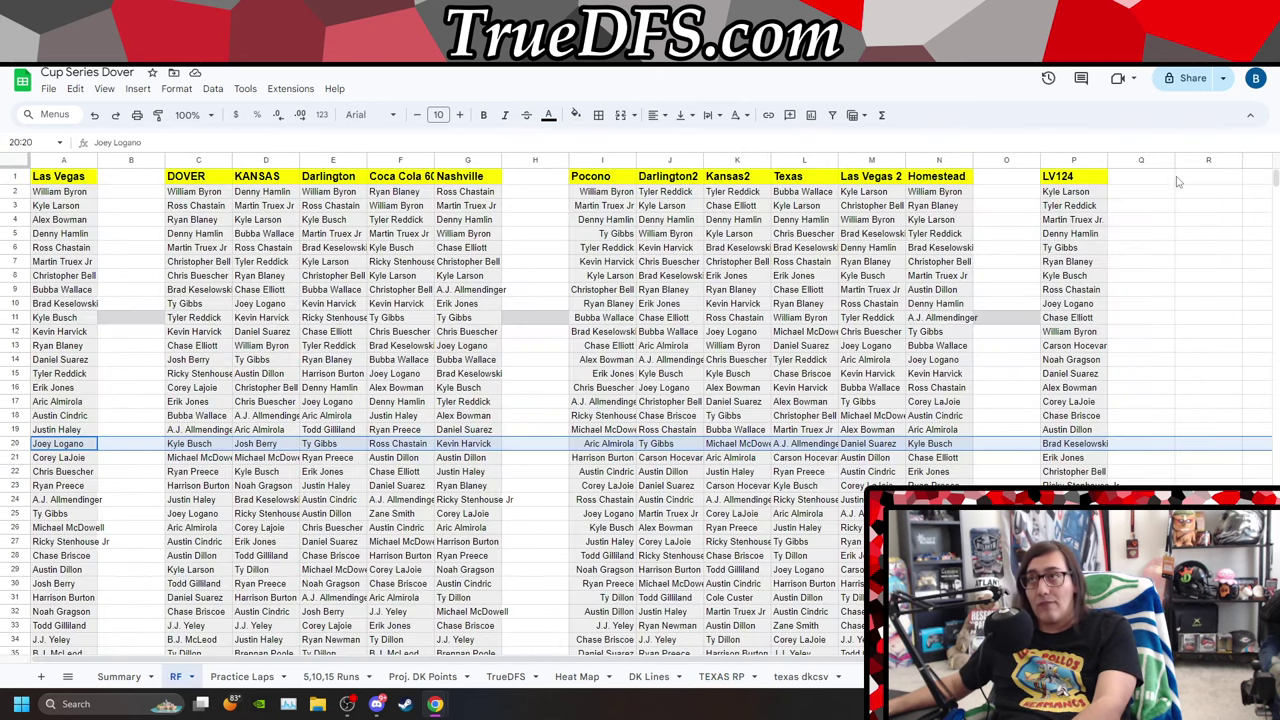
click(1140, 233)
text(KYL)
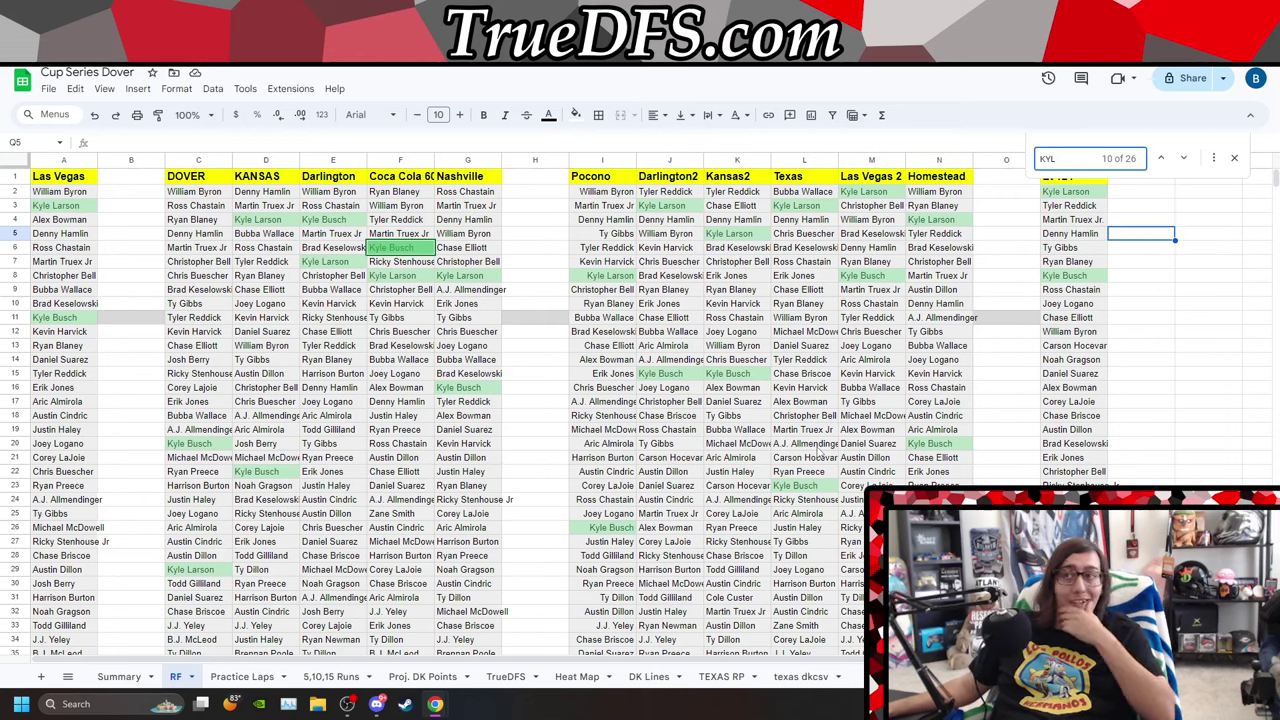
Return to the TEXAS RP sheet and follow Kyle Busch's running position from lap 209 through lap 232.
click(720, 680)
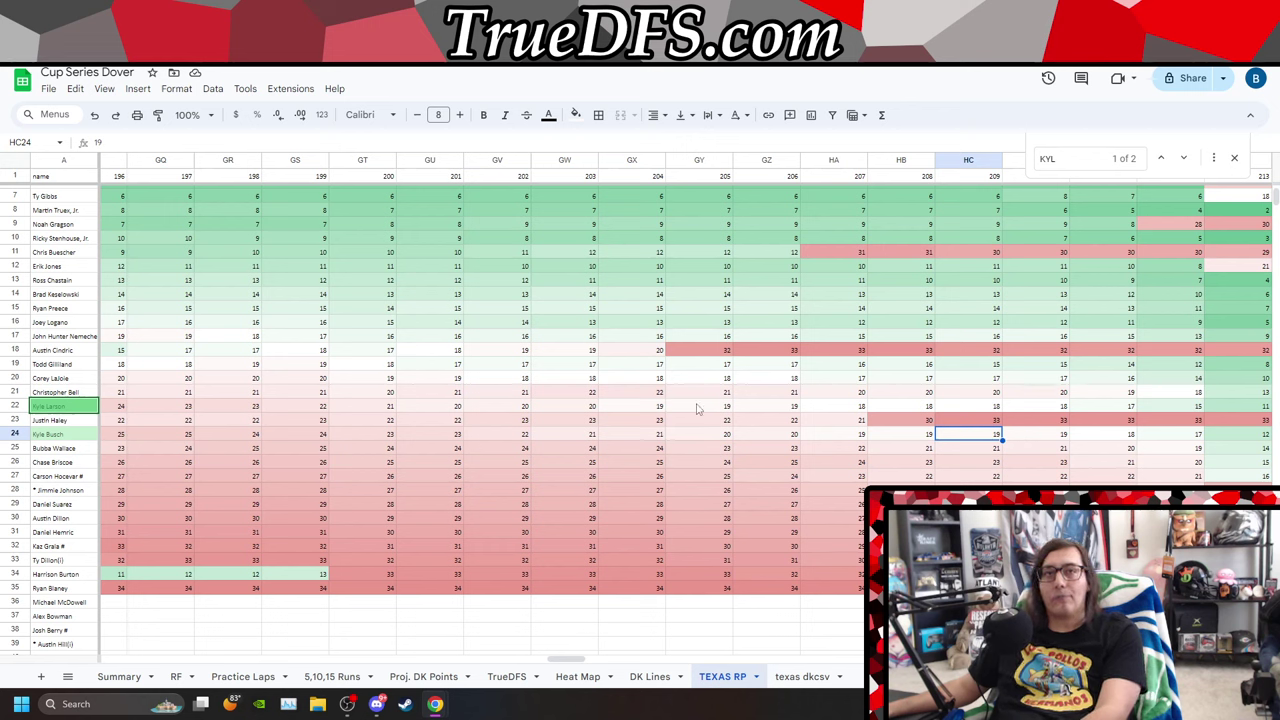
key(Right)
key(Right)
key(Right)
key(Right)
key(Right)
key(Right)
key(Right)
key(Right)
key(Right)
key(Right)
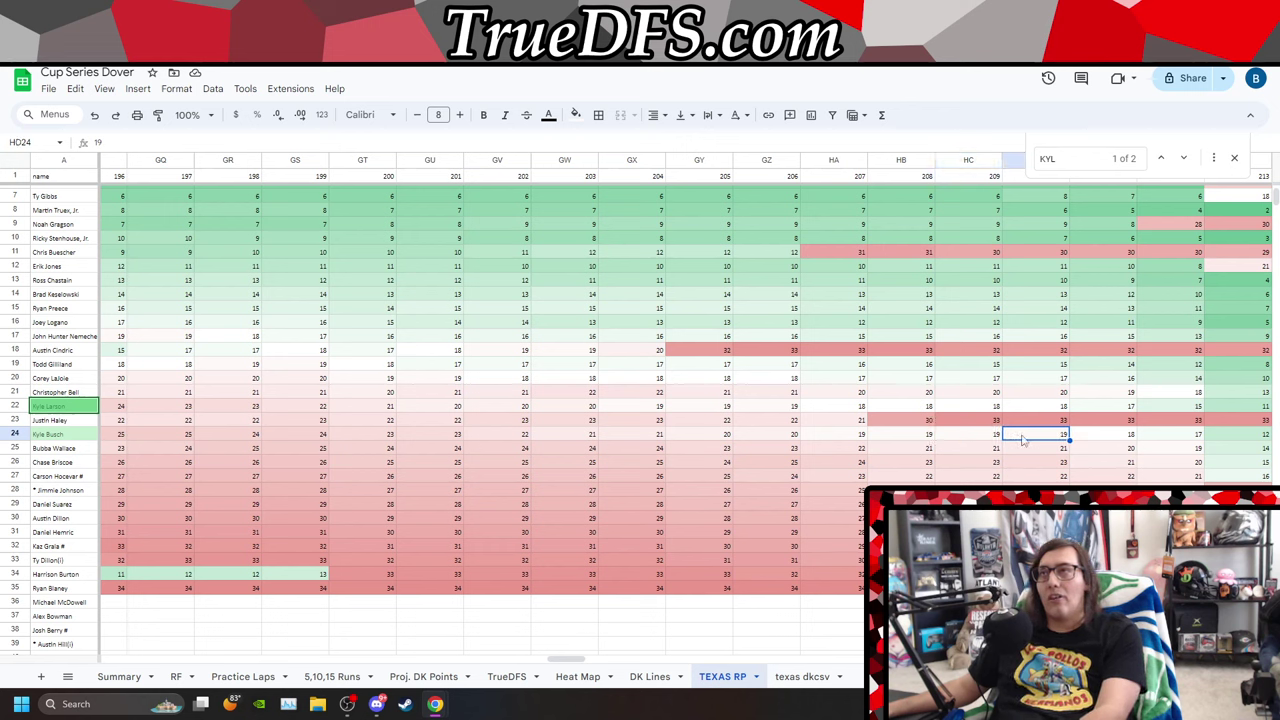
key(Right)
key(Right)
key(Right)
key(Right)
key(Right)
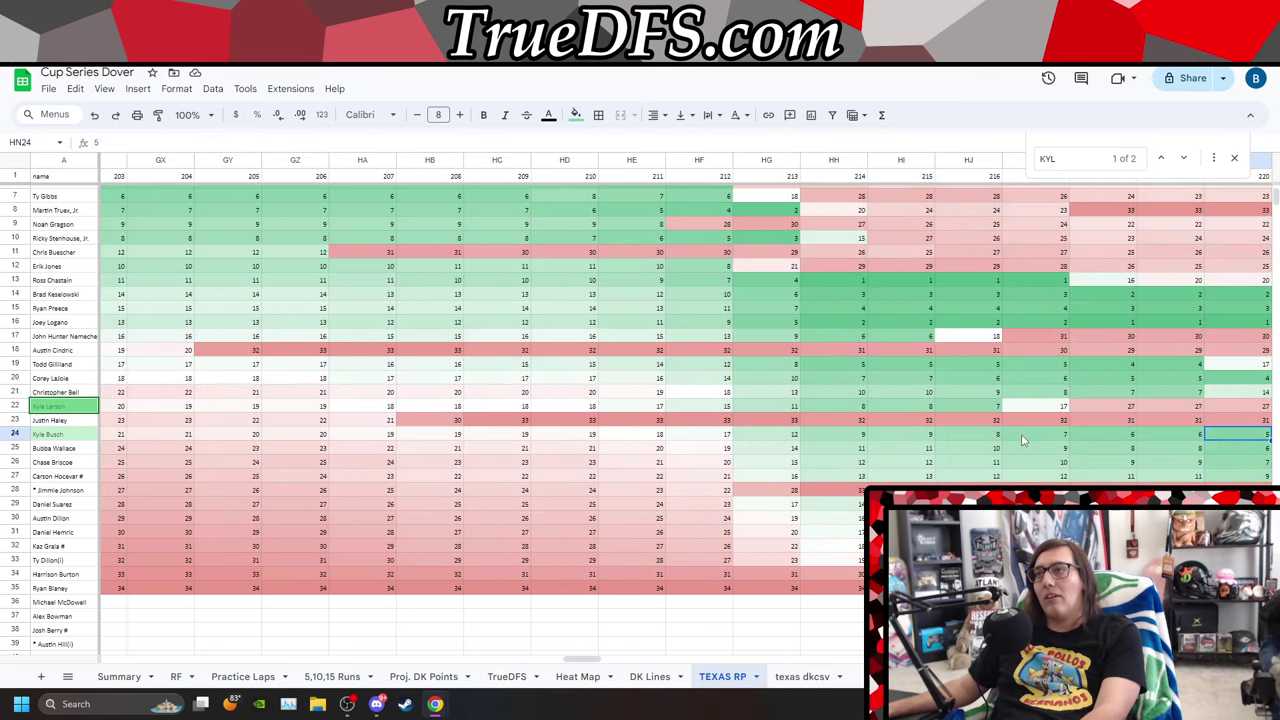
key(Right)
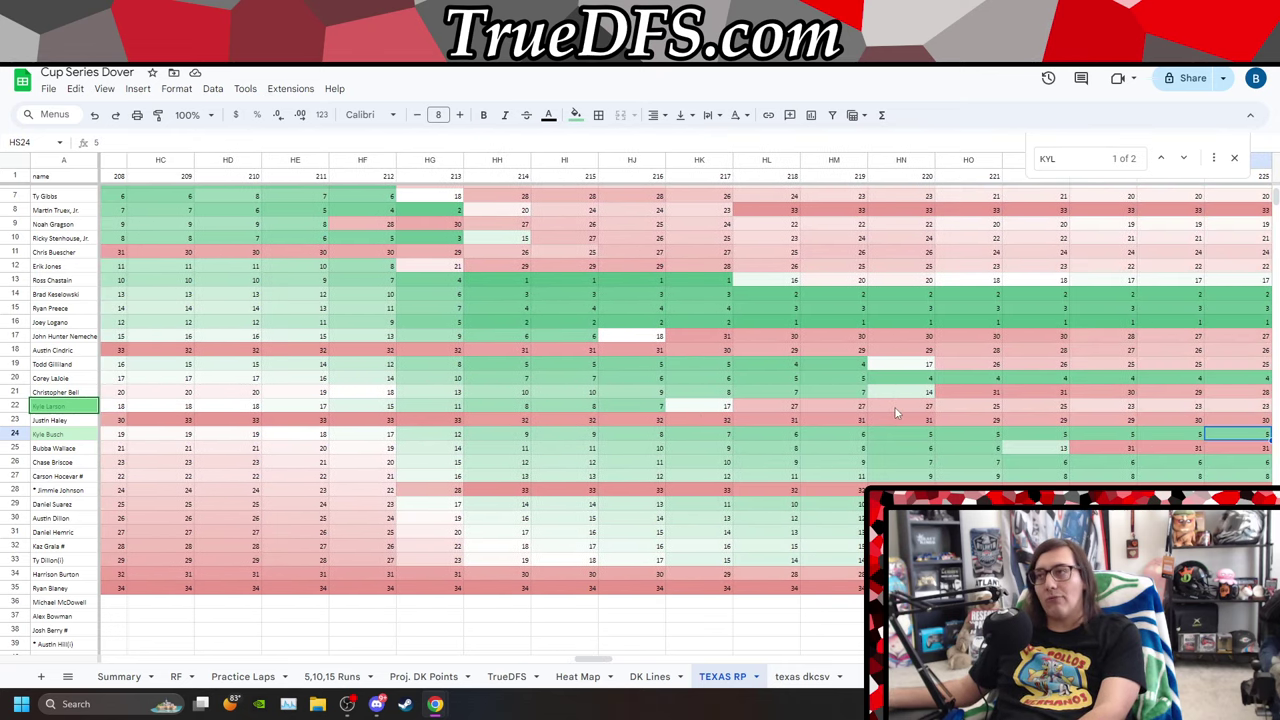
key(Right)
key(Right)
key(Right)
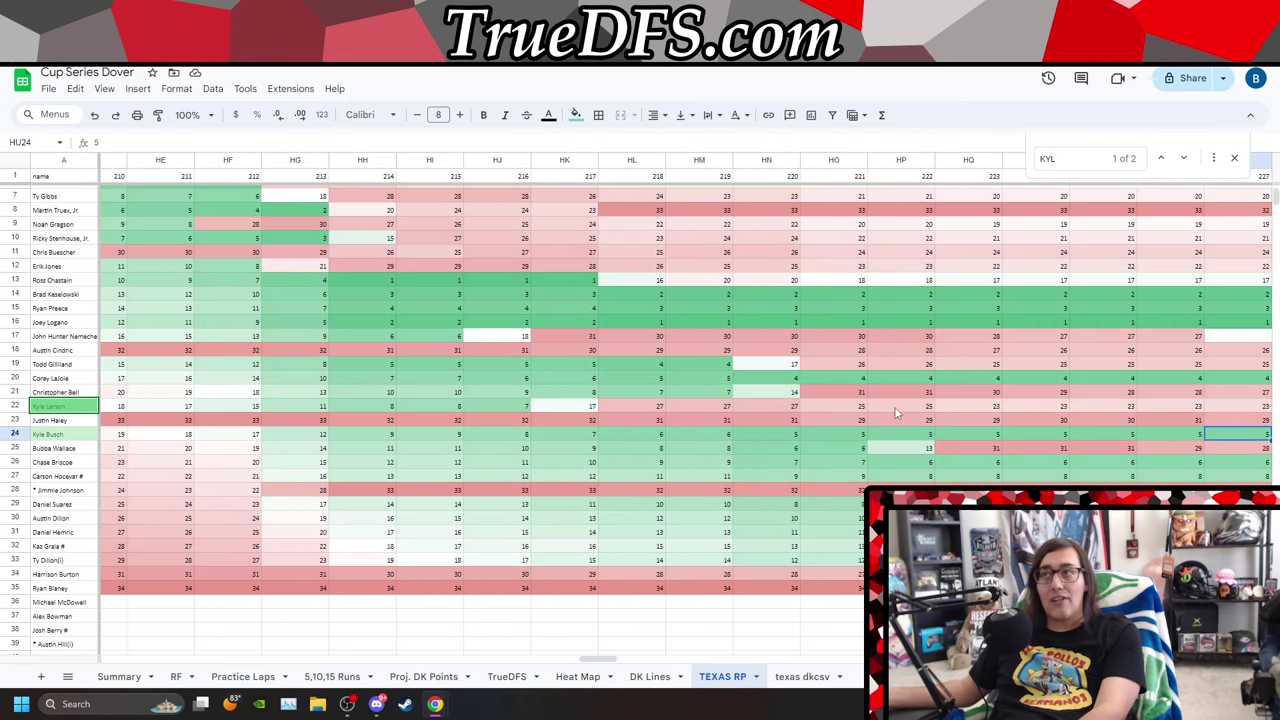
key(Right)
key(Right)
key(Right)
key(Right)
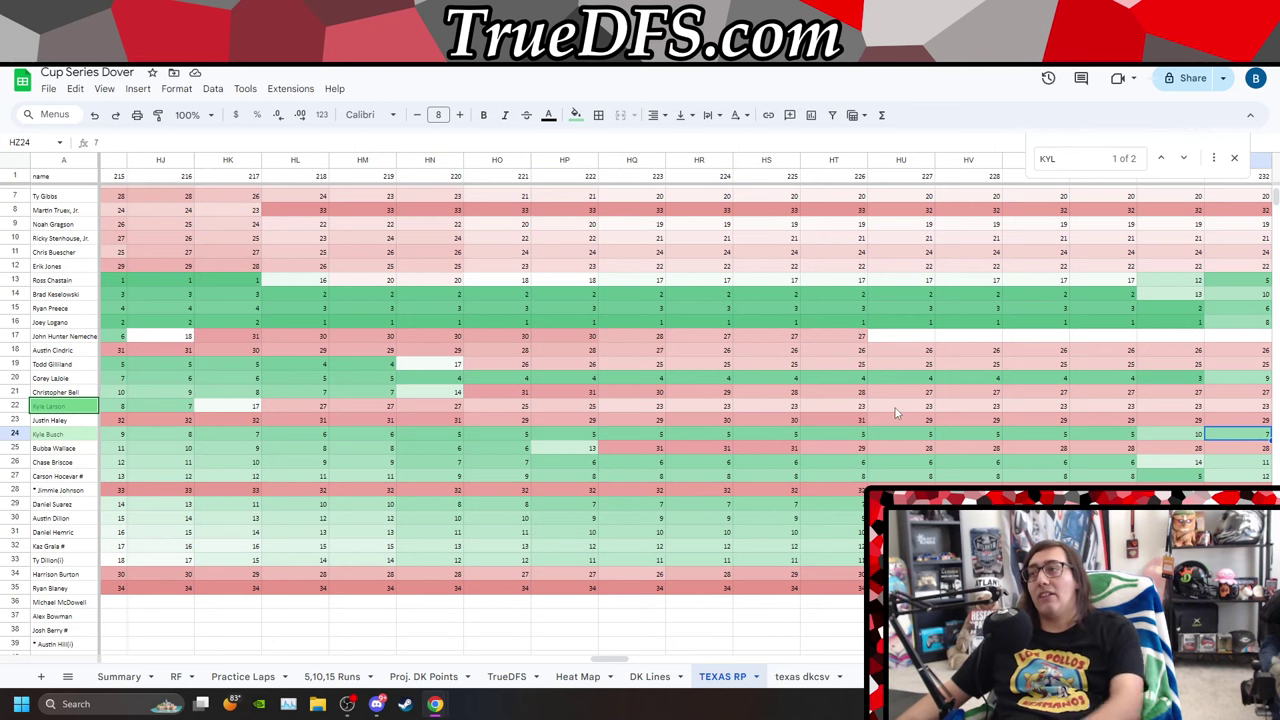
Follow Kyle Busch's running position from lap 232 to the last recorded laps of the race.
key(Right)
key(Right)
key(Right)
key(Right)
key(Right)
key(Right)
key(Right)
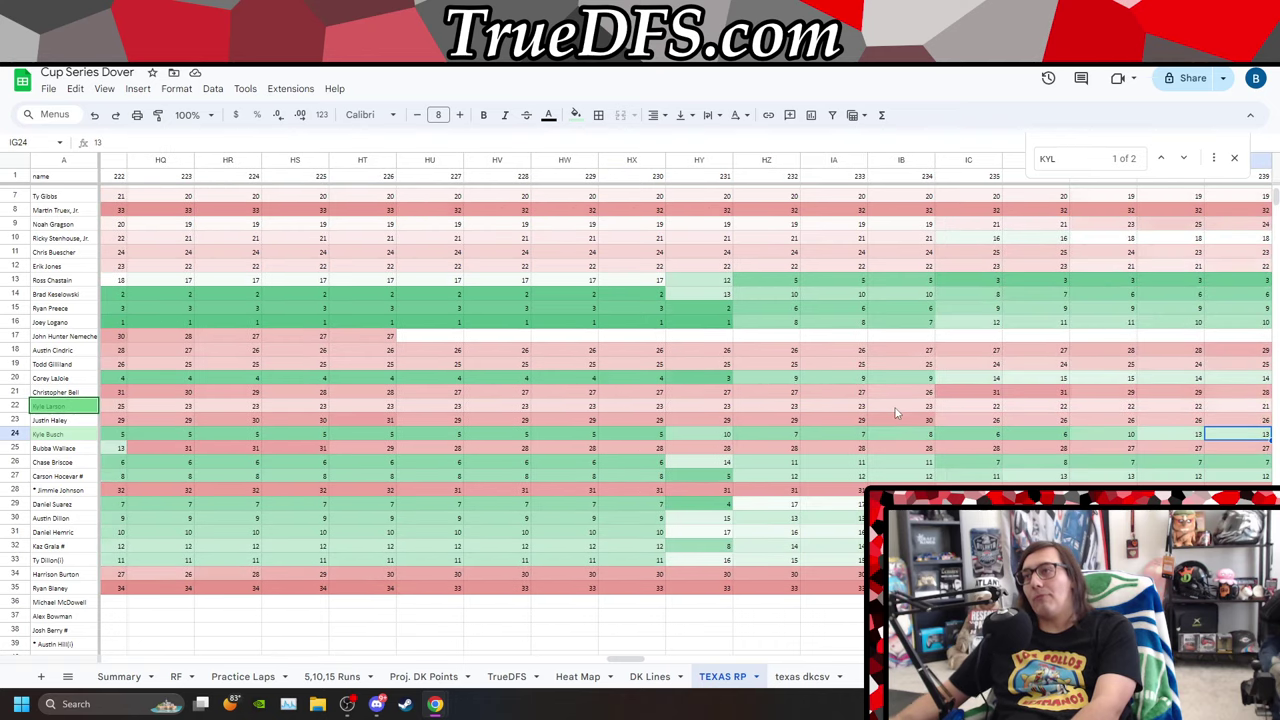
key(Right)
key(Right)
key(Right)
key(Right)
key(Right)
key(Right)
key(Right)
key(Right)
key(Right)
key(Right)
key(Right)
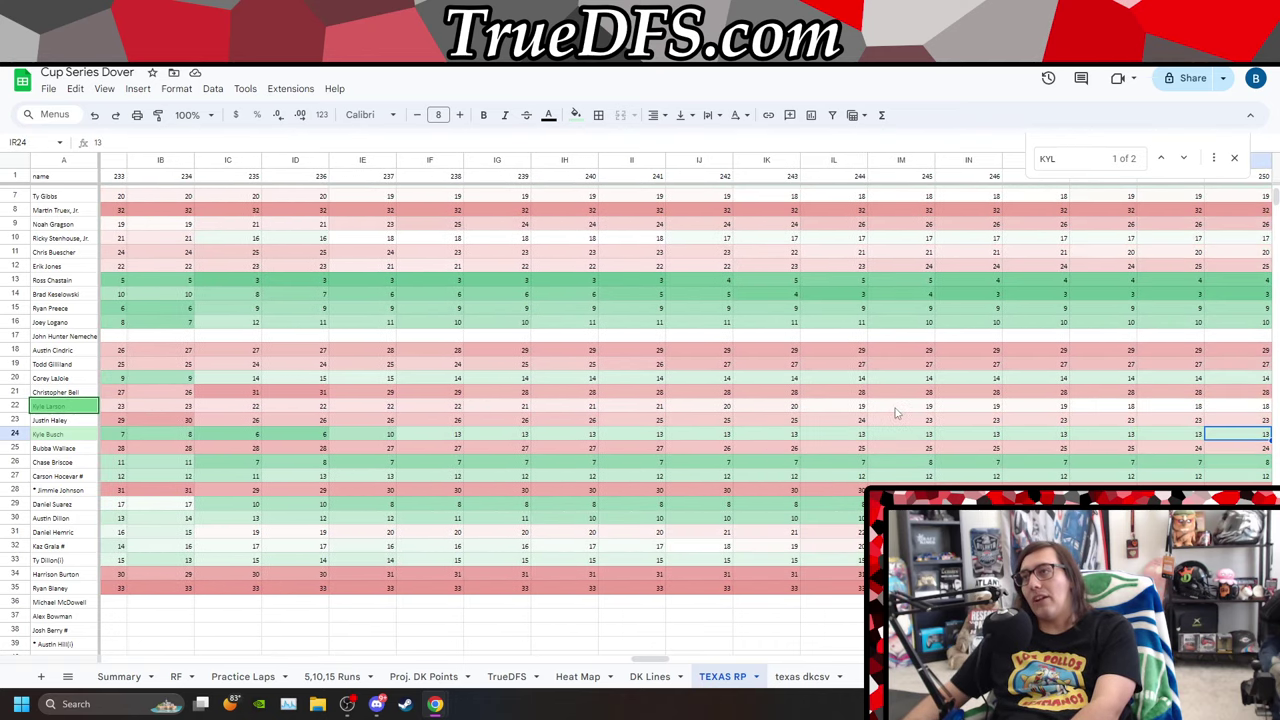
key(Right)
key(Right)
key(Right)
key(Right)
key(Right)
Trace Kyle Busch's running position back from the final laps to lap 237.
key(Left)
key(Left)
key(Left)
key(Left)
key(Left)
key(Left)
key(Left)
key(Left)
key(Left)
key(Left)
key(Left)
key(Left)
key(Left)
key(Left)
key(Left)
key(Left)
key(Left)
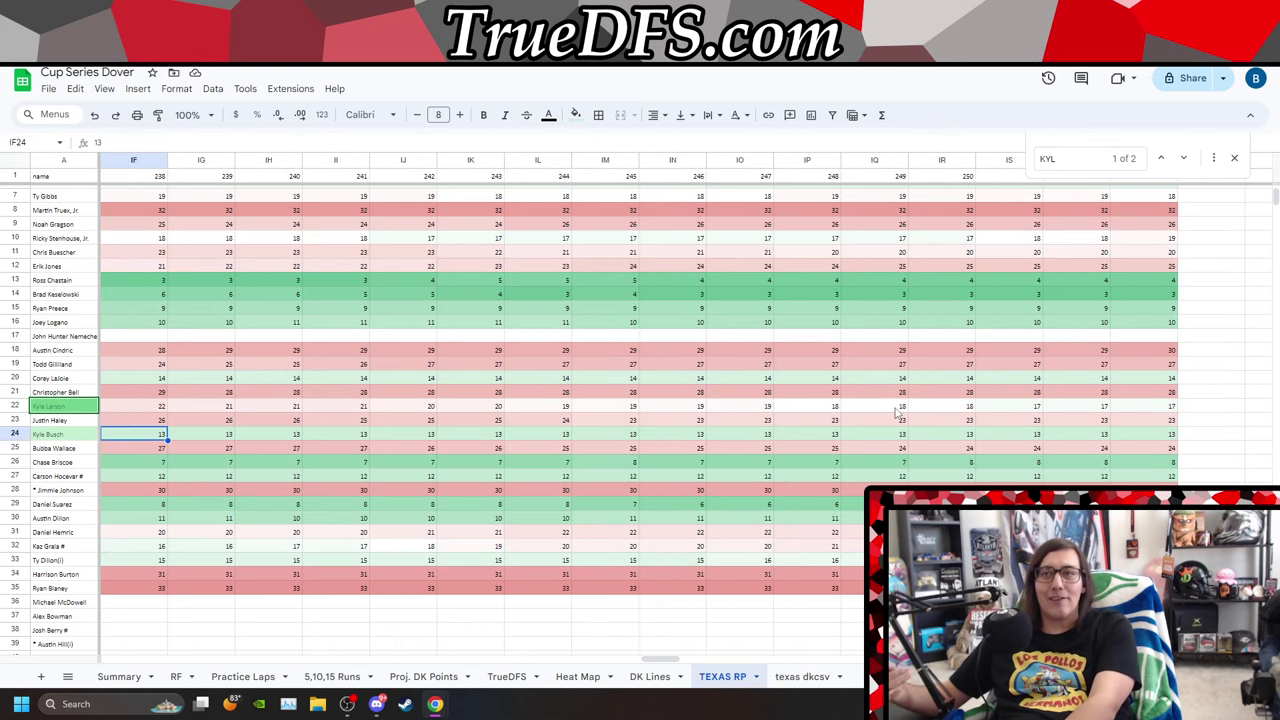
key(Left)
Follow Kyle Busch's running position forward again from lap 237 past the final recorded lap, 253.
key(Right)
key(Right)
key(Right)
key(Right)
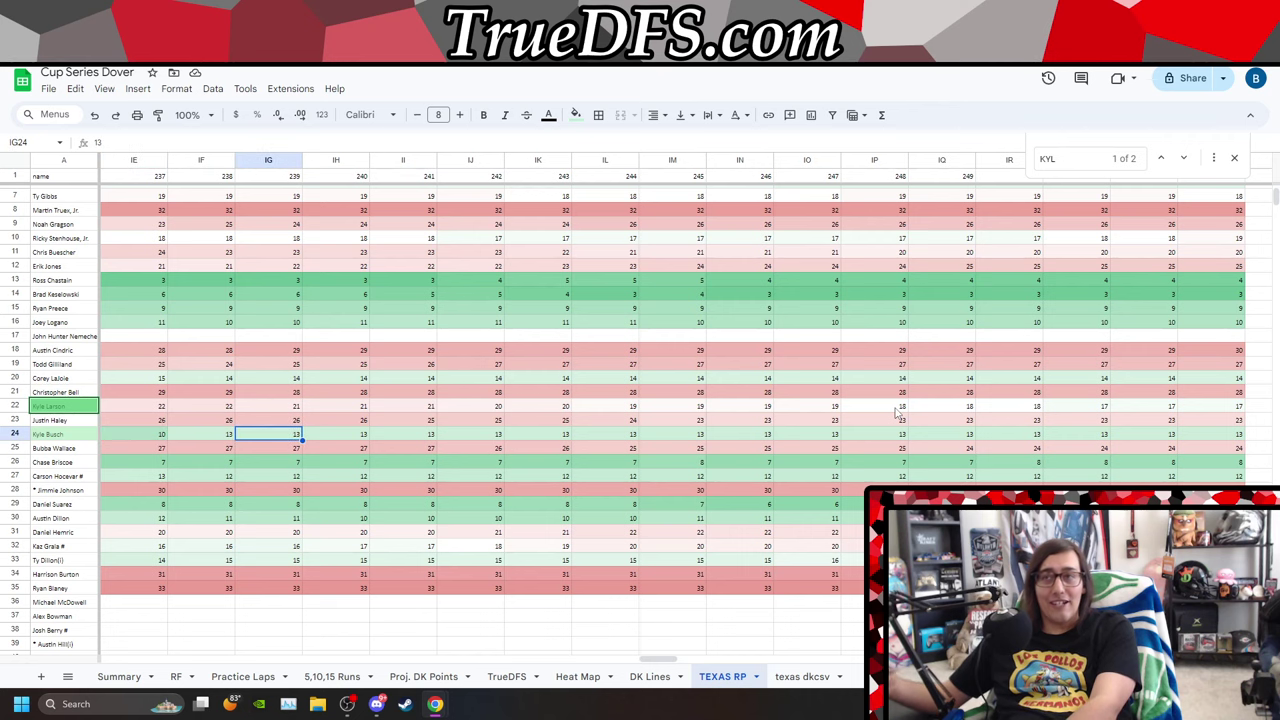
key(Right)
key(Right)
key(Right)
key(Right)
key(Right)
key(Right)
key(Right)
key(Right)
key(Right)
key(Right)
key(Right)
key(Right)
key(Right)
key(Right)
key(Right)
key(Right)
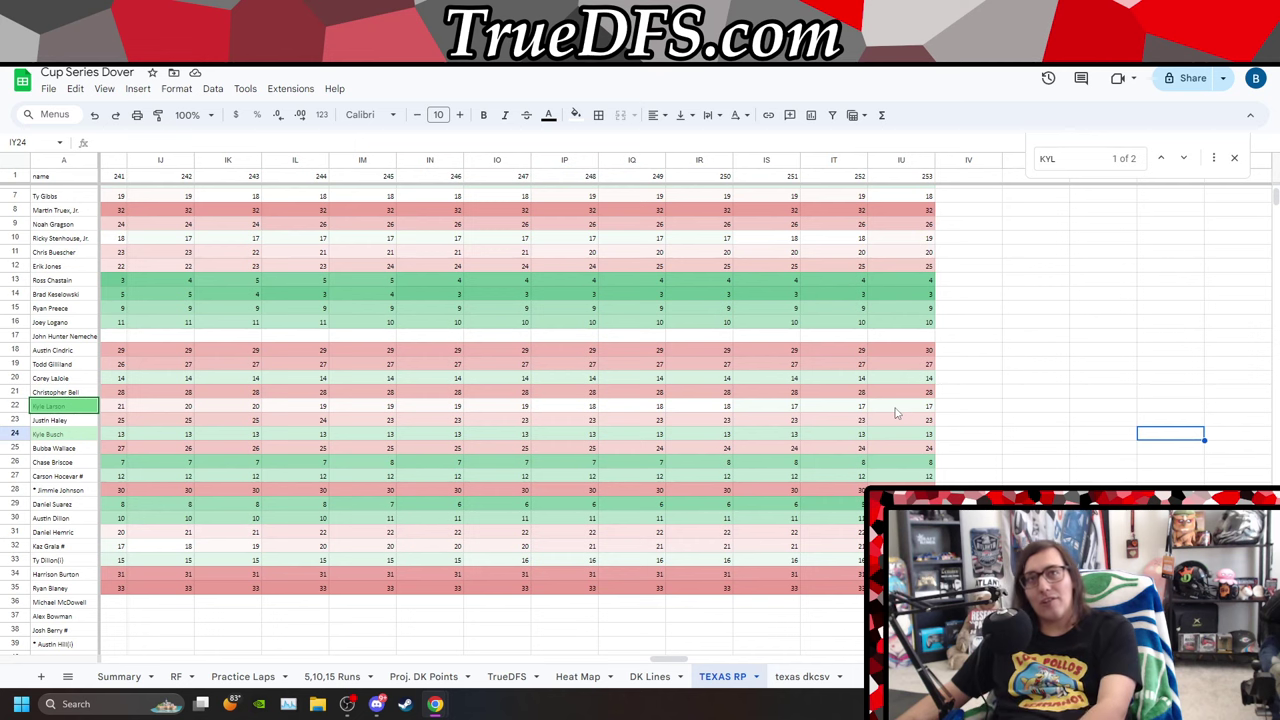
Trace Kyle Busch's running position back from the end of the race to lap 143.
key(Left)
key(Left)
key(Left)
key(Left)
key(Left)
key(Left)
key(Left)
key(Left)
key(Left)
key(Left)
key(Left)
key(Left)
key(Left)
key(Left)
key(Left)
key(Left)
key(Left)
key(Left)
key(Left)
key(Left)
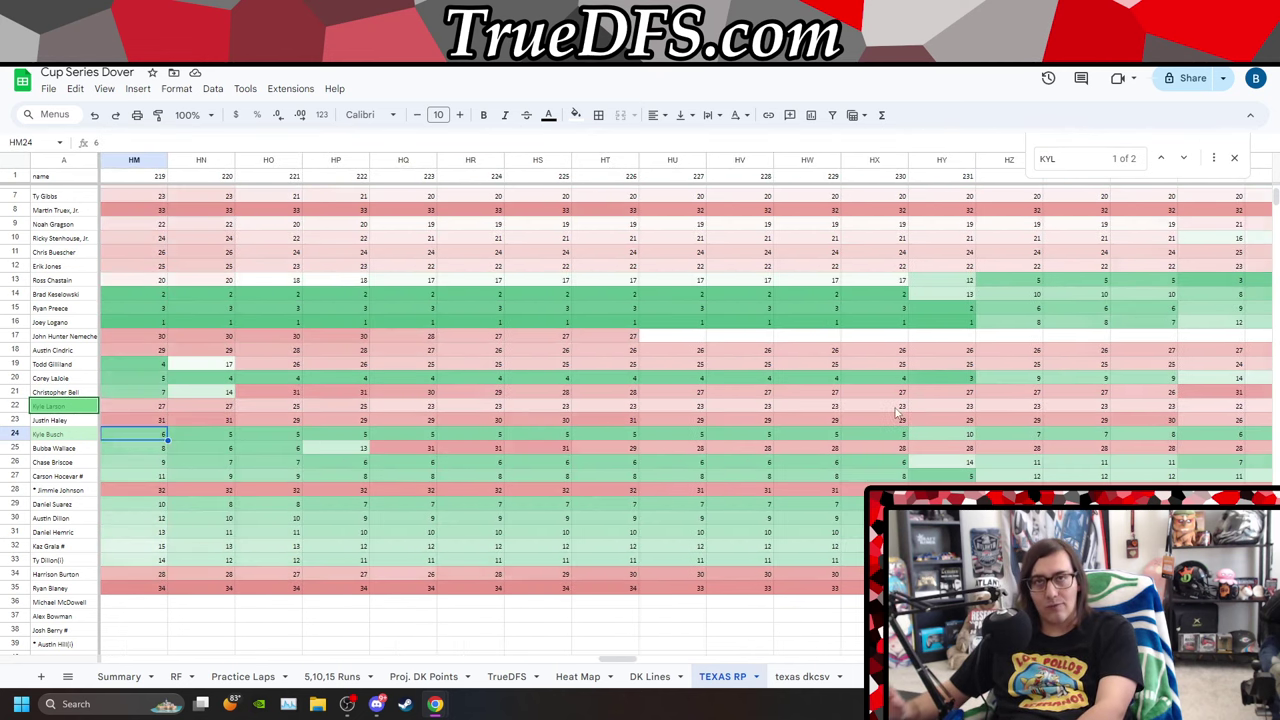
key(Left)
key(Left)
key(Left)
key(Left)
key(Left)
key(Left)
key(Left)
key(Left)
key(Left)
key(Left)
key(Left)
key(Left)
key(Left)
key(Left)
key(Left)
key(Left)
key(Left)
key(Left)
key(Left)
key(Left)
key(Left)
key(Left)
key(Left)
key(Left)
key(Left)
key(Left)
key(Left)
key(Left)
key(Left)
key(Left)
key(Left)
key(Left)
key(Left)
key(Left)
key(Left)
key(Left)
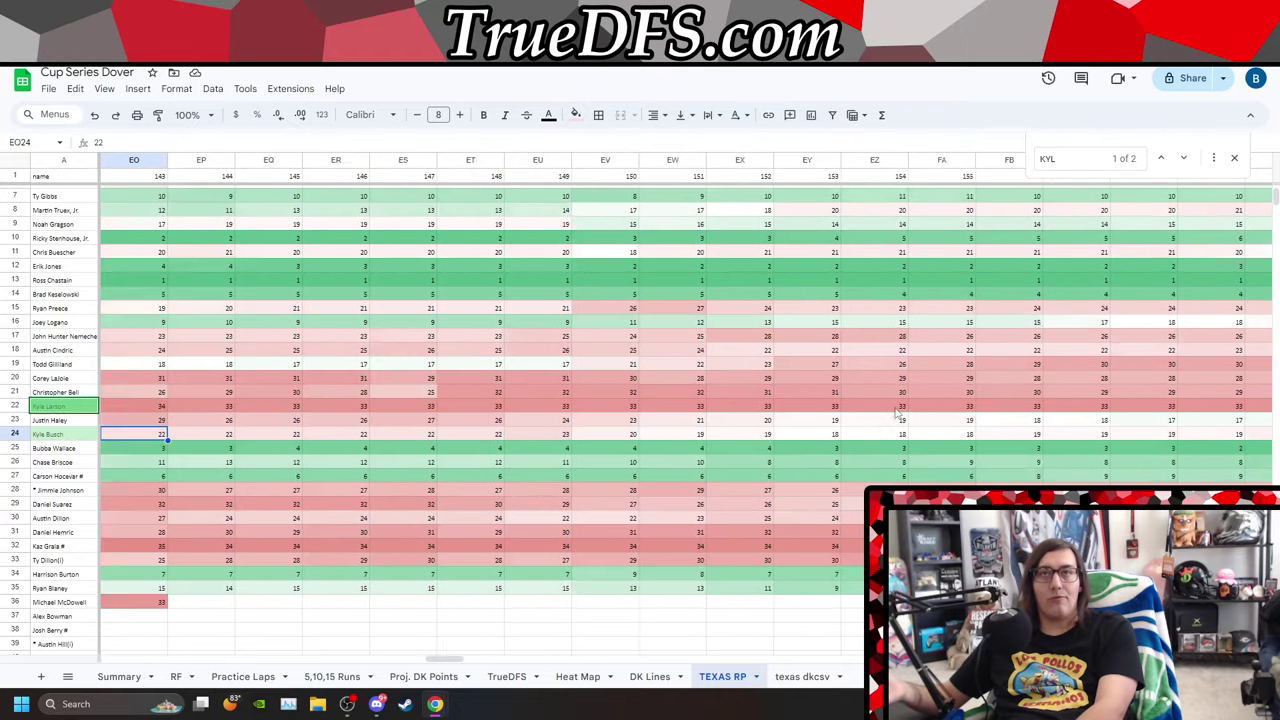
Follow Kyle Busch's running position forward from lap 143 to lap 231.
key(Right)
key(Right)
key(Right)
key(Right)
key(Right)
key(Right)
key(Right)
key(Right)
key(Right)
key(Right)
key(Right)
key(Right)
key(Right)
key(Right)
key(Right)
key(Right)
key(Right)
key(Right)
key(Right)
key(Right)
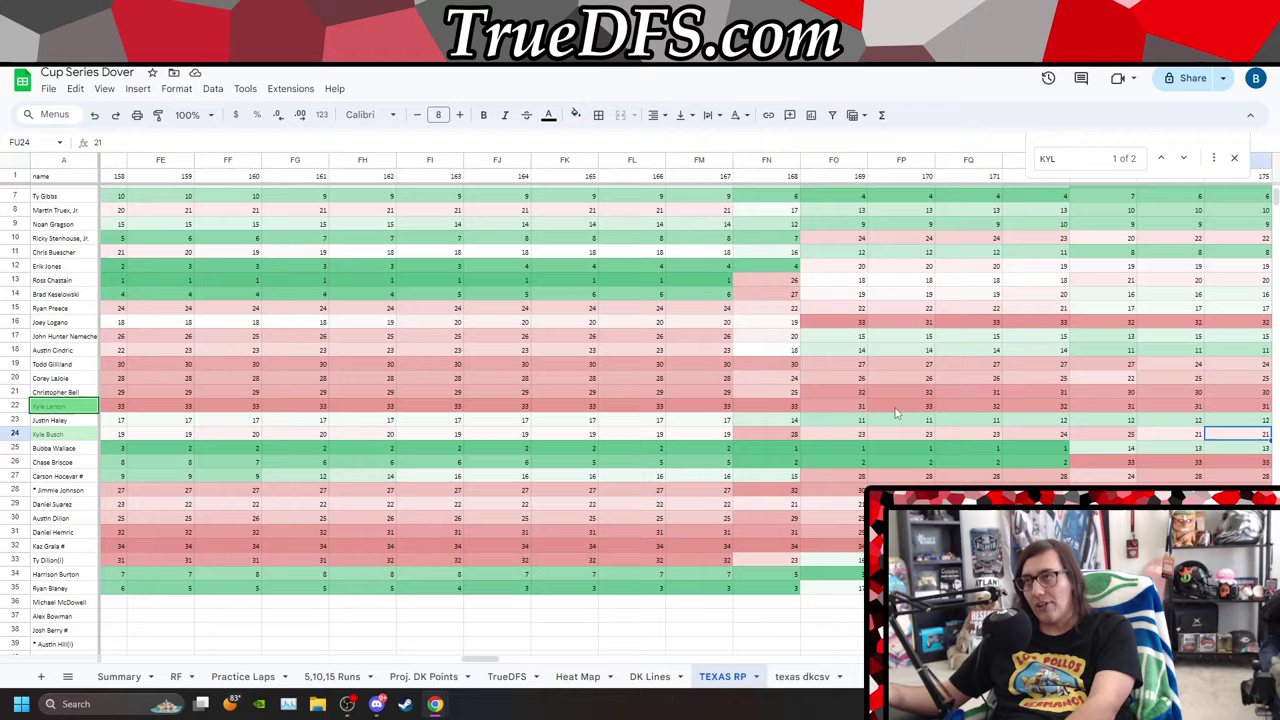
key(Right)
key(Right)
key(Right)
key(Right)
key(Right)
key(Right)
key(Right)
key(Right)
key(Right)
key(Right)
key(Right)
key(Right)
key(Right)
key(Right)
key(Right)
key(Right)
key(Right)
key(Right)
key(Right)
key(Right)
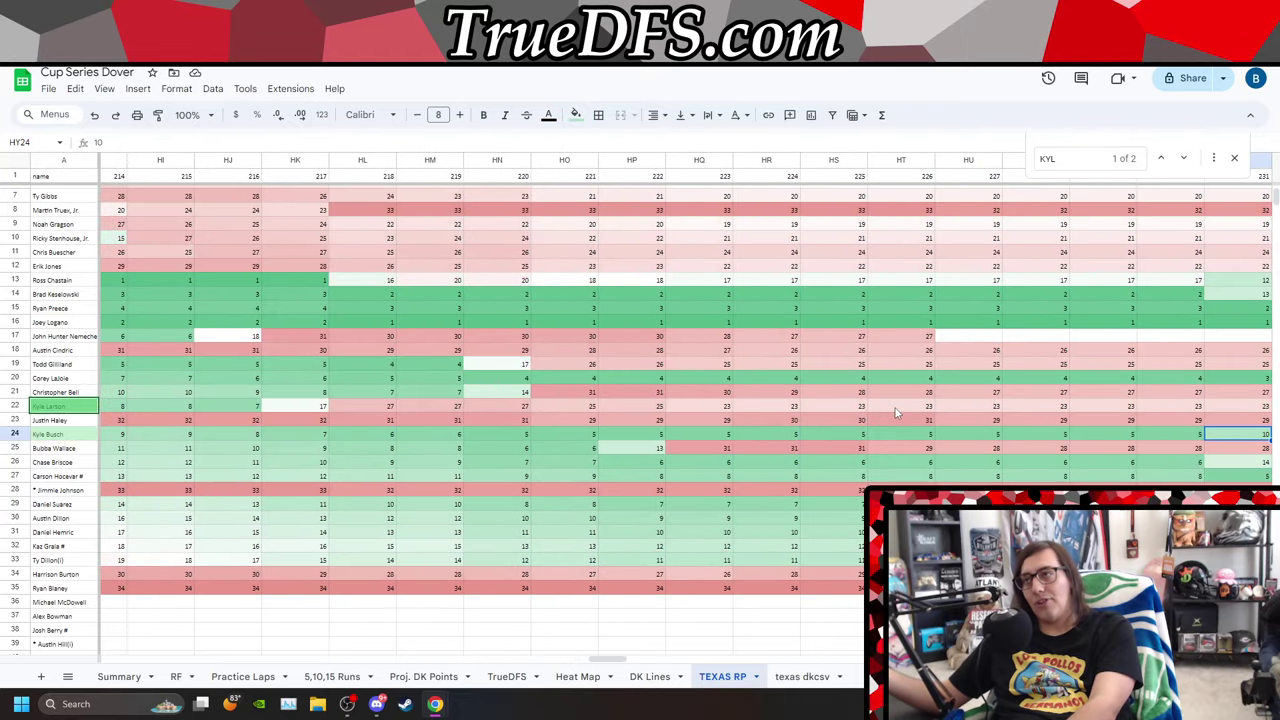
Trace Kyle Busch's running position back from lap 231 to lap 36.
key(Left)
key(Left)
key(Left)
key(Left)
key(Left)
key(Left)
key(Left)
key(Left)
key(Left)
key(Left)
key(Left)
key(Left)
key(Left)
key(Left)
key(Left)
key(Left)
key(Left)
key(Left)
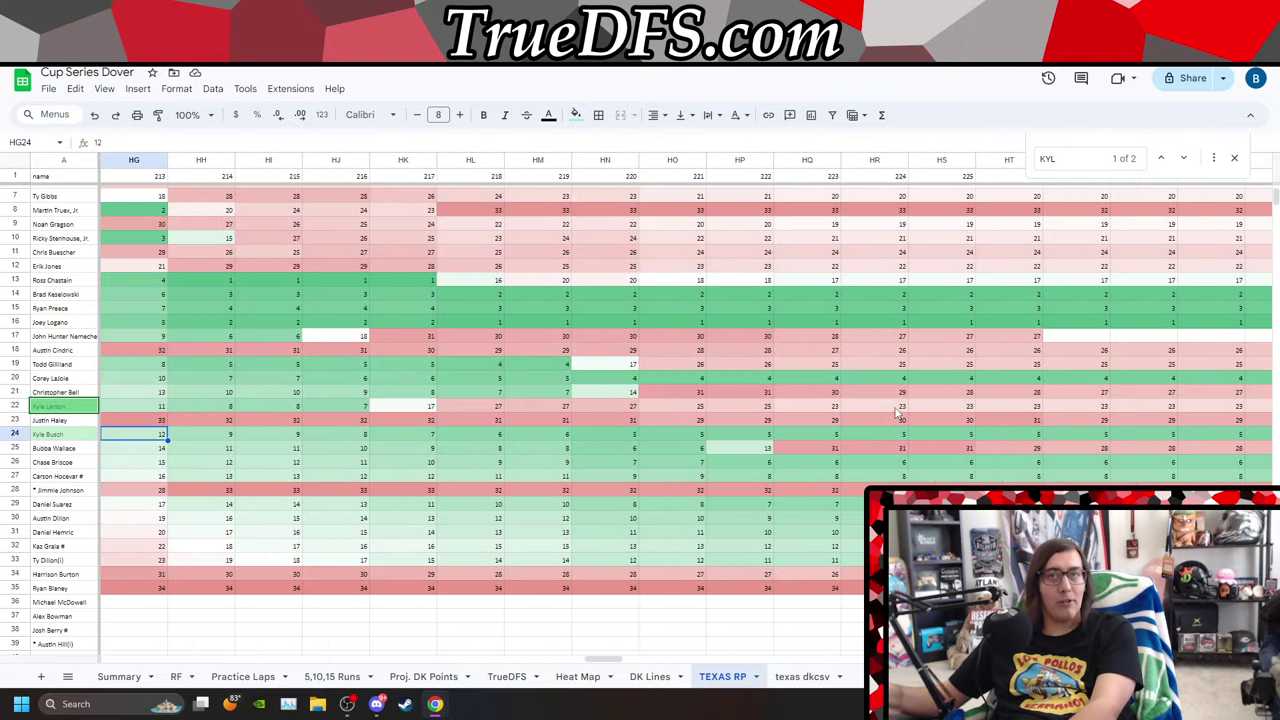
key(Left)
key(Left)
key(Left)
key(Left)
key(Left)
key(Left)
key(Left)
key(Left)
key(Left)
key(Left)
key(Left)
key(Left)
key(Left)
key(Left)
key(Left)
key(Left)
key(Left)
key(Left)
key(Left)
key(Left)
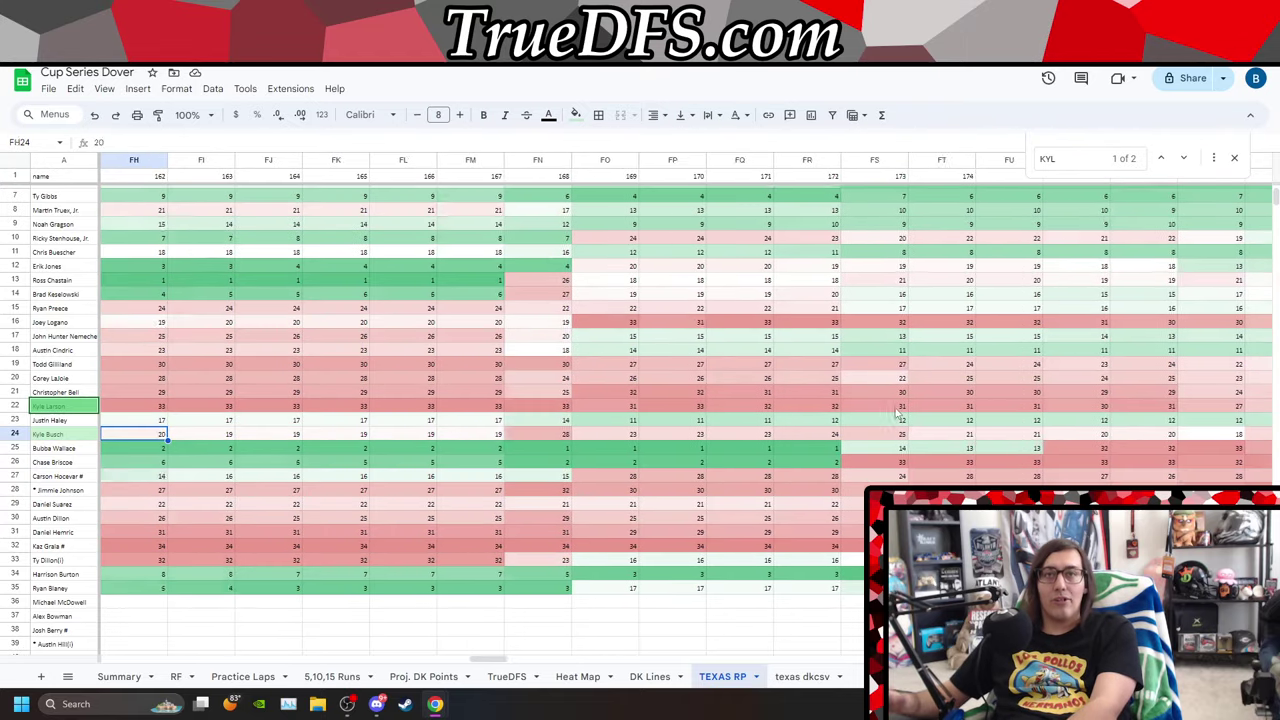
key(Left)
key(Left)
key(Left)
key(Left)
key(Left)
key(Left)
key(Left)
key(Left)
key(Left)
key(Left)
key(Left)
key(Left)
key(Left)
key(Left)
key(Left)
key(Left)
key(Left)
key(Left)
key(Left)
key(Left)
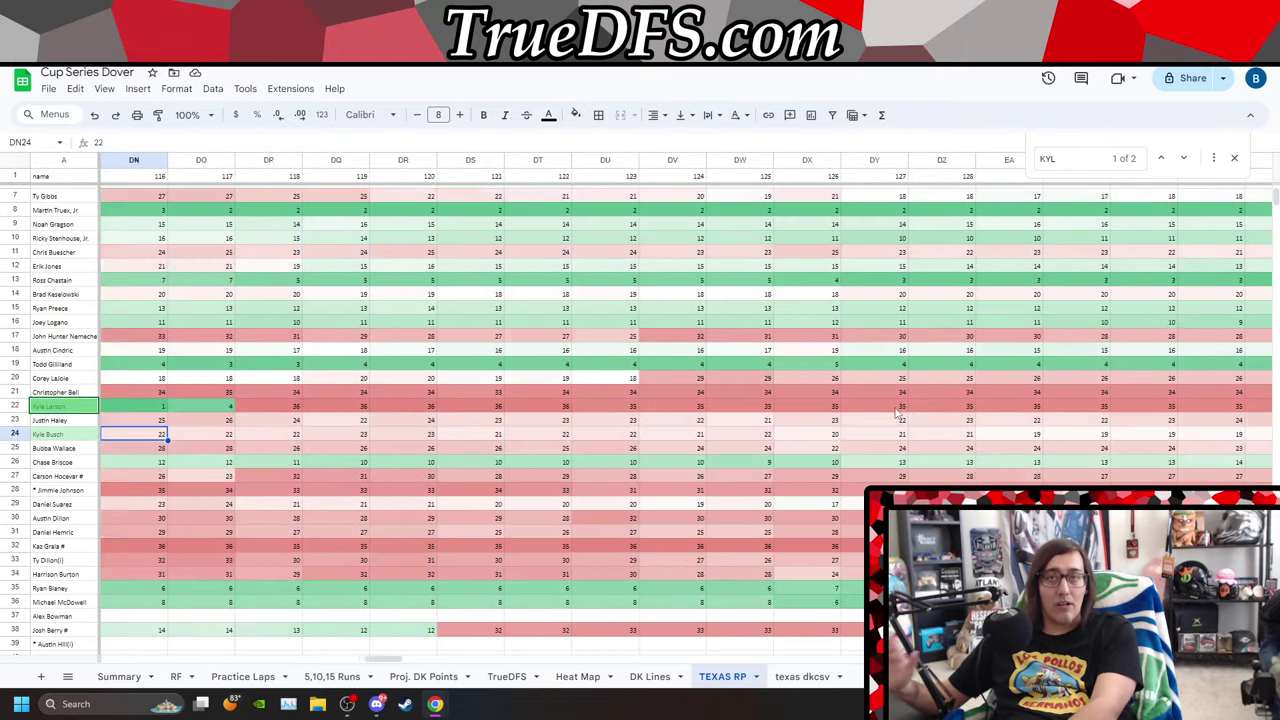
key(Left)
key(Left)
key(Left)
key(Left)
key(Left)
key(Left)
key(Left)
key(Left)
key(Left)
key(Left)
key(Left)
key(Left)
key(Left)
key(Left)
key(Left)
key(Left)
key(Left)
key(Left)
key(Left)
key(Left)
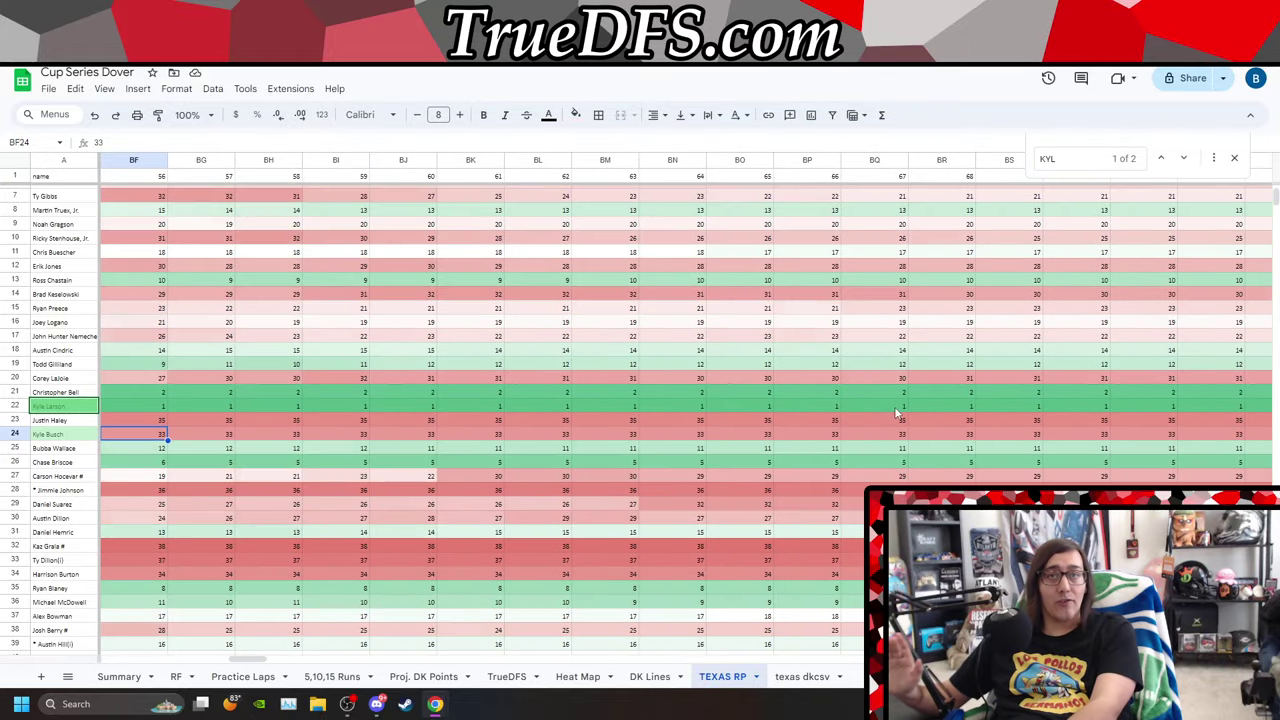
key(Left)
key(Left)
key(Left)
key(Left)
key(Left)
key(Left)
key(Left)
key(Left)
key(Left)
key(Left)
key(Left)
key(Left)
key(Left)
key(Left)
key(Left)
key(Left)
key(Left)
key(Left)
key(Left)
key(Left)
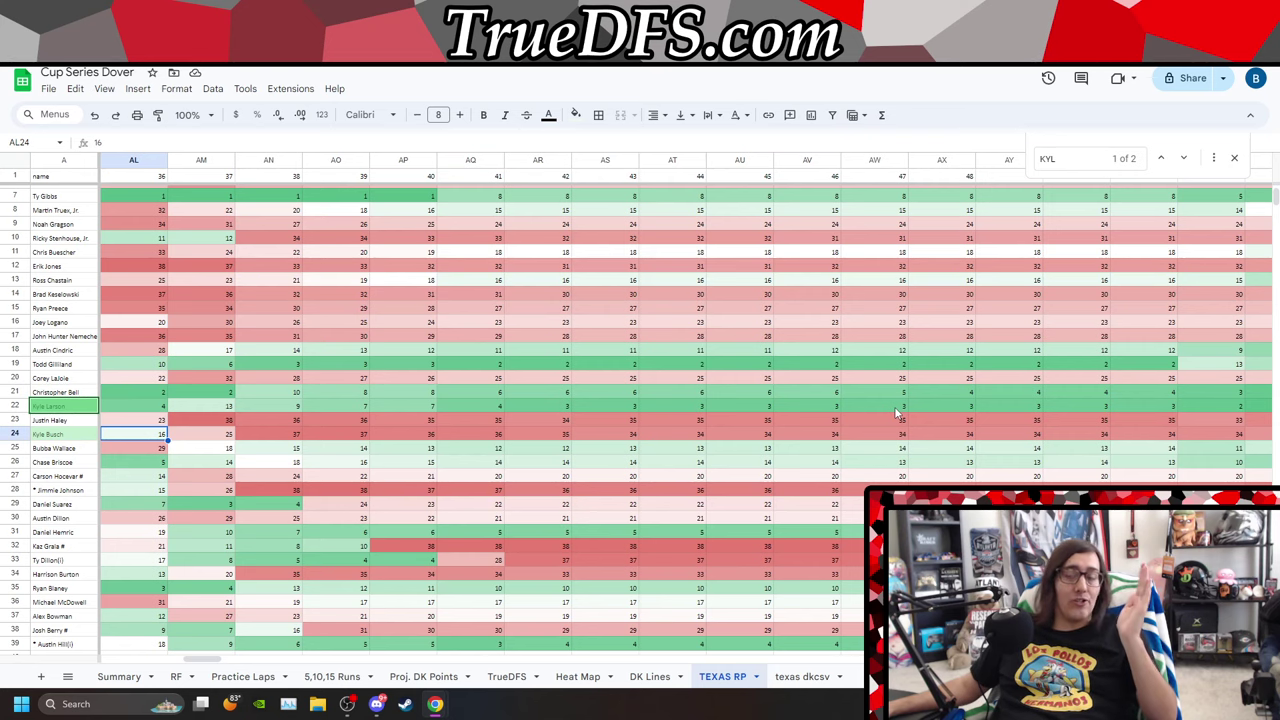
Check the drafted percentages of Kyle Busch, Kyle Larson and Chase Elliott in the texas dkcsv sheet, closing the name search.
click(800, 676)
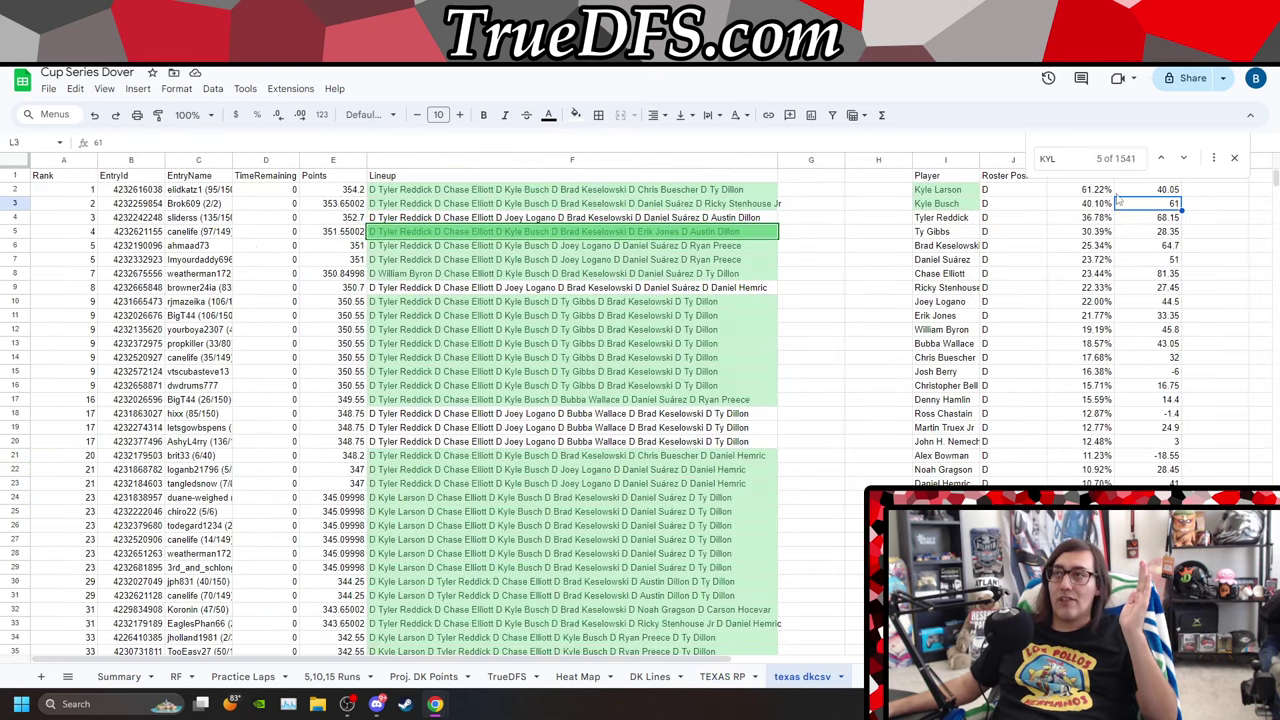
click(1074, 206)
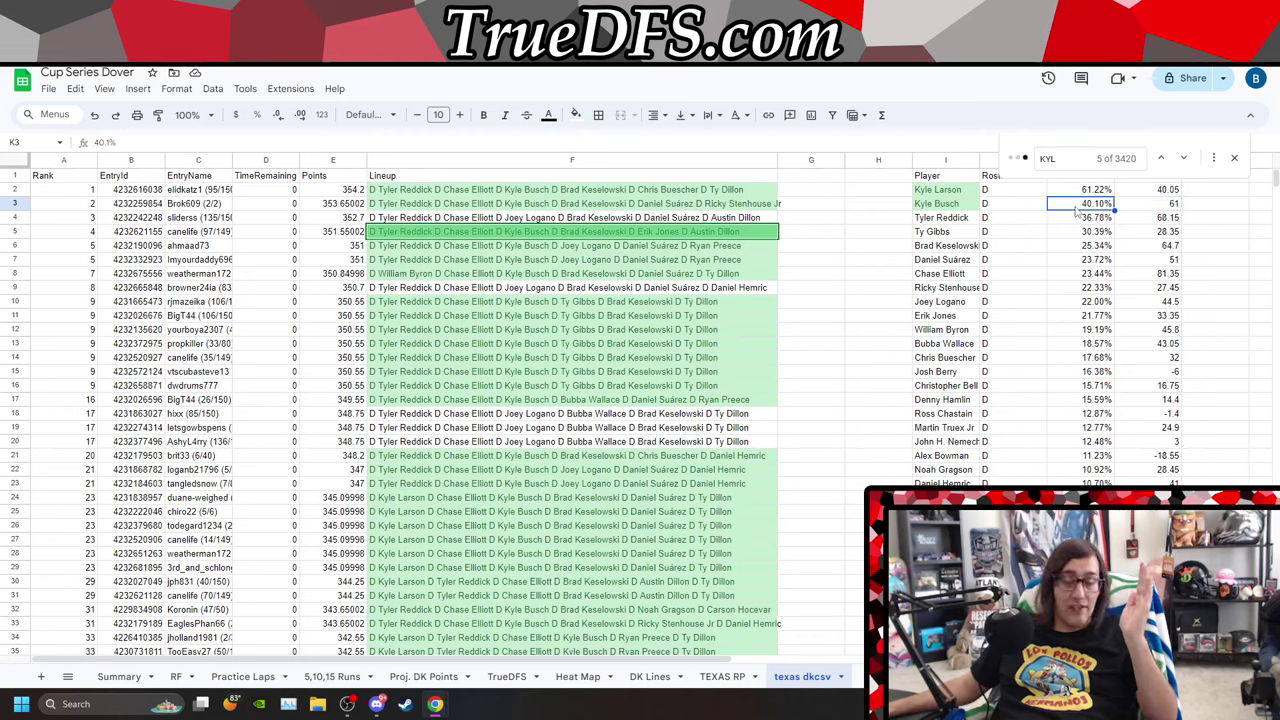
click(1074, 190)
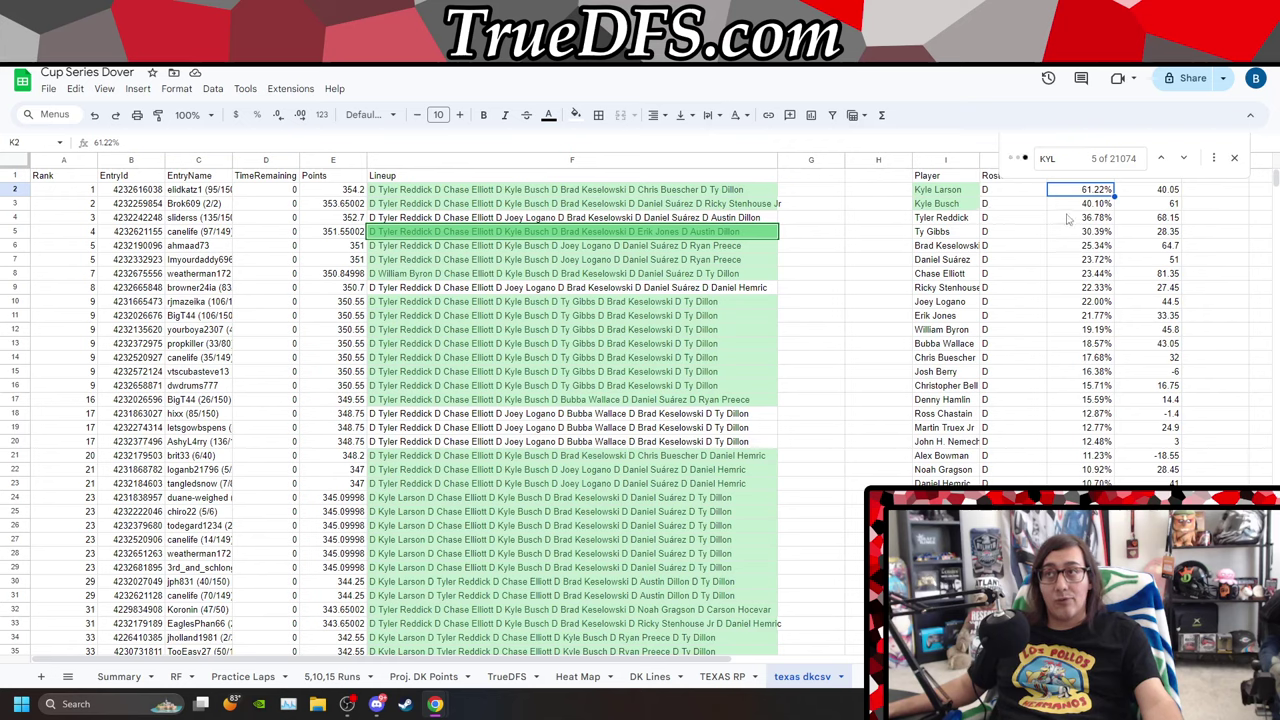
click(1234, 158)
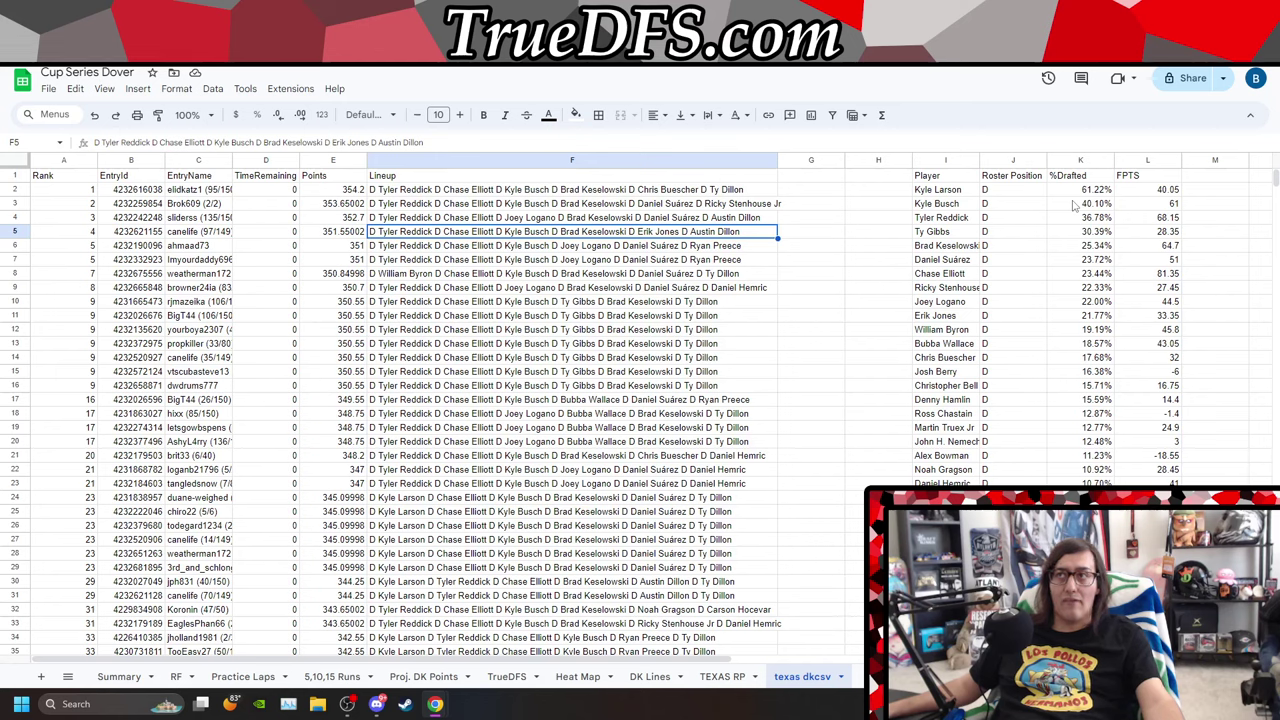
click(1074, 204)
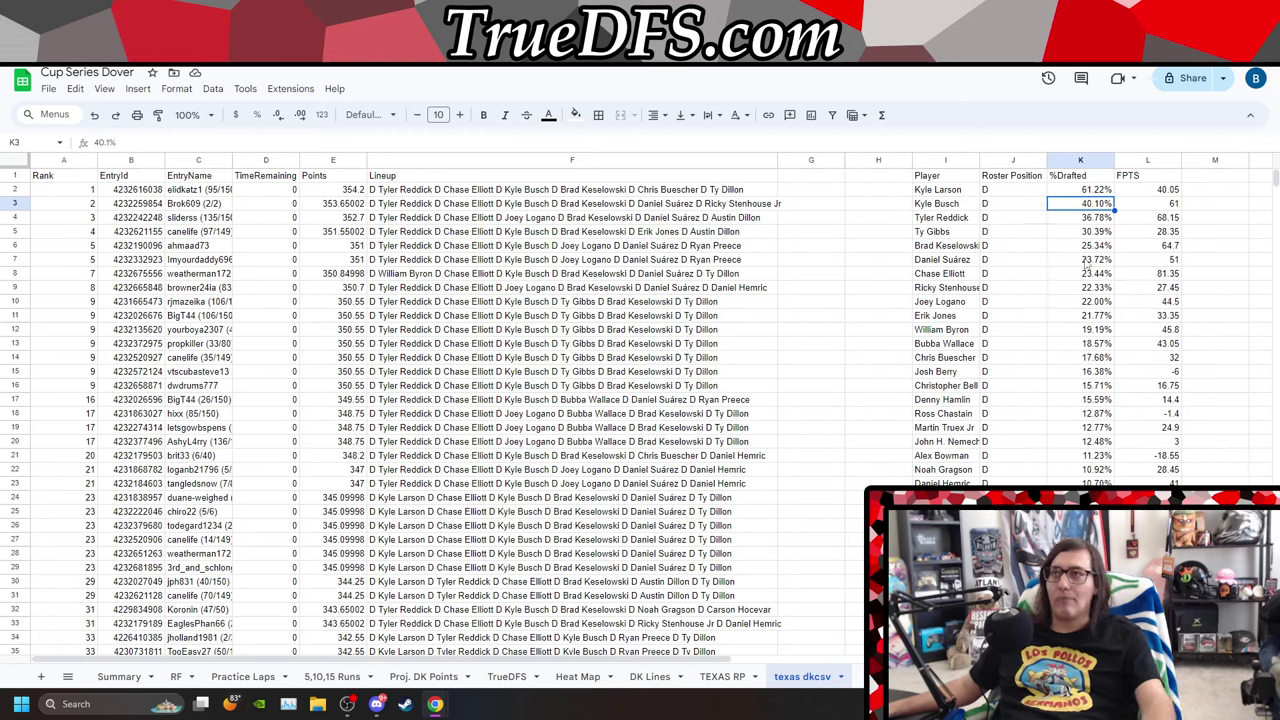
click(1075, 278)
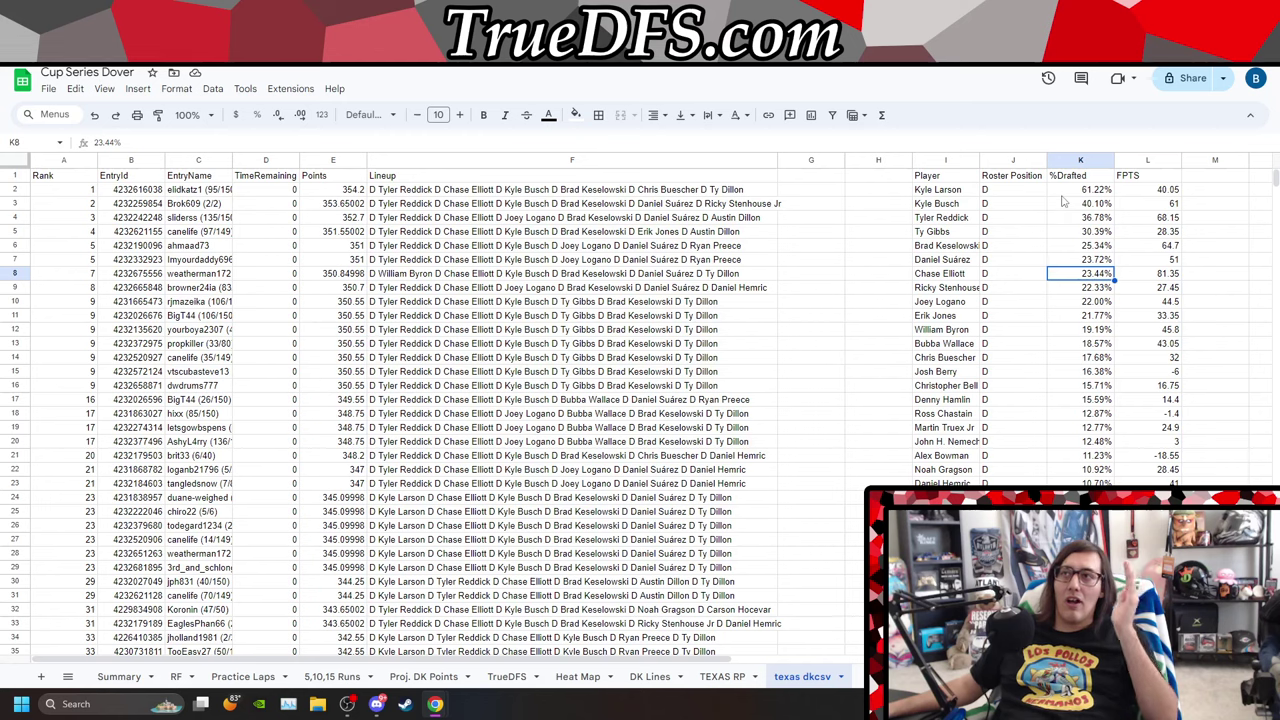
Compare William Byron's drafted percentage with Kyle Larson's.
click(1078, 331)
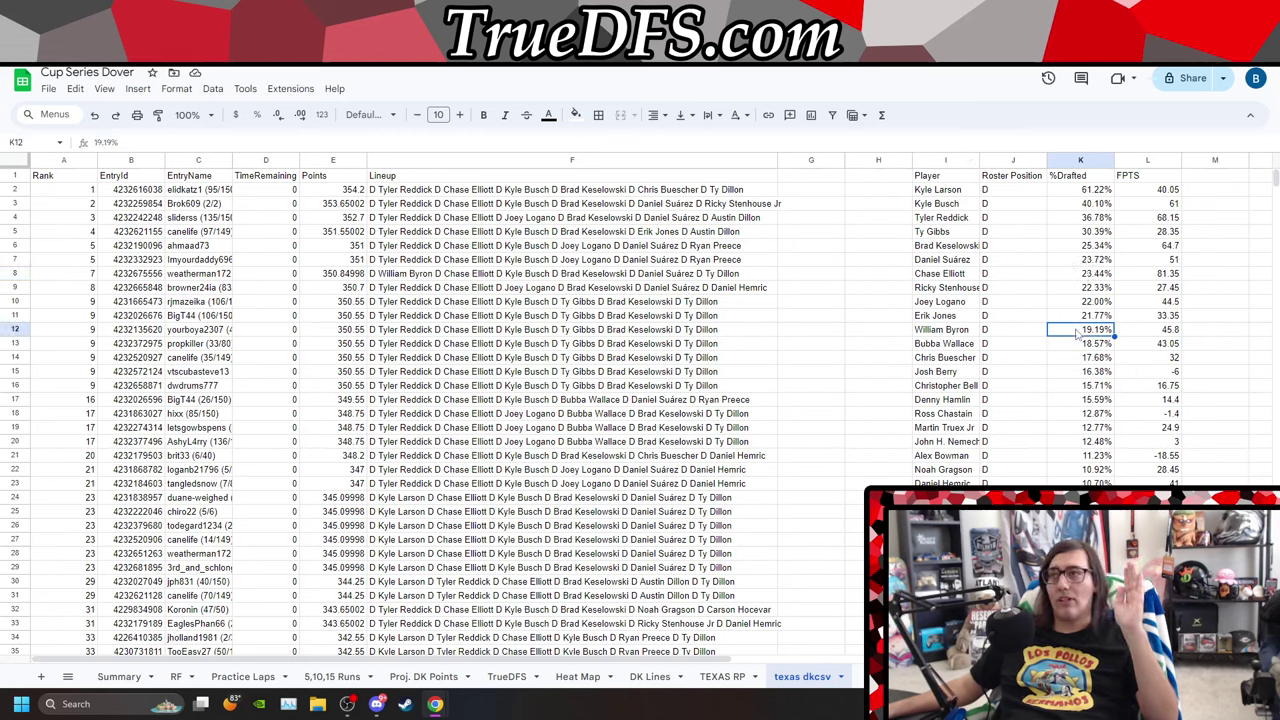
click(1082, 190)
click(1081, 332)
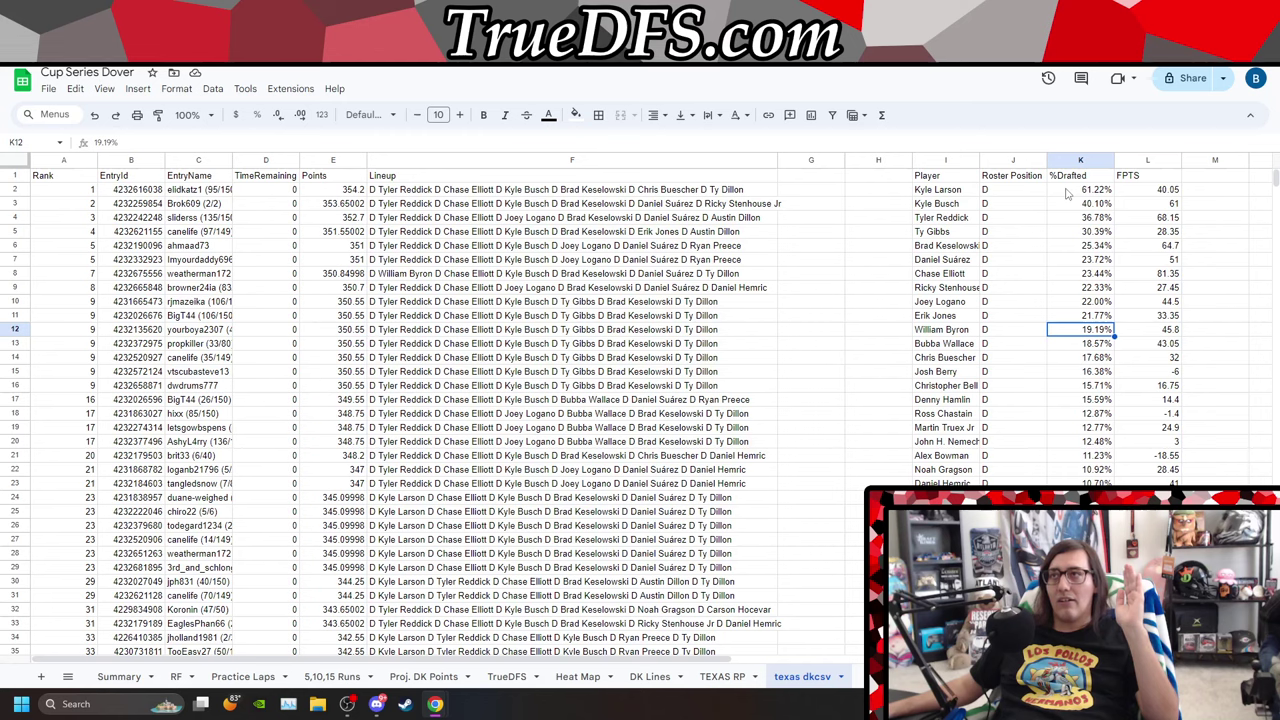
click(1066, 192)
click(1068, 332)
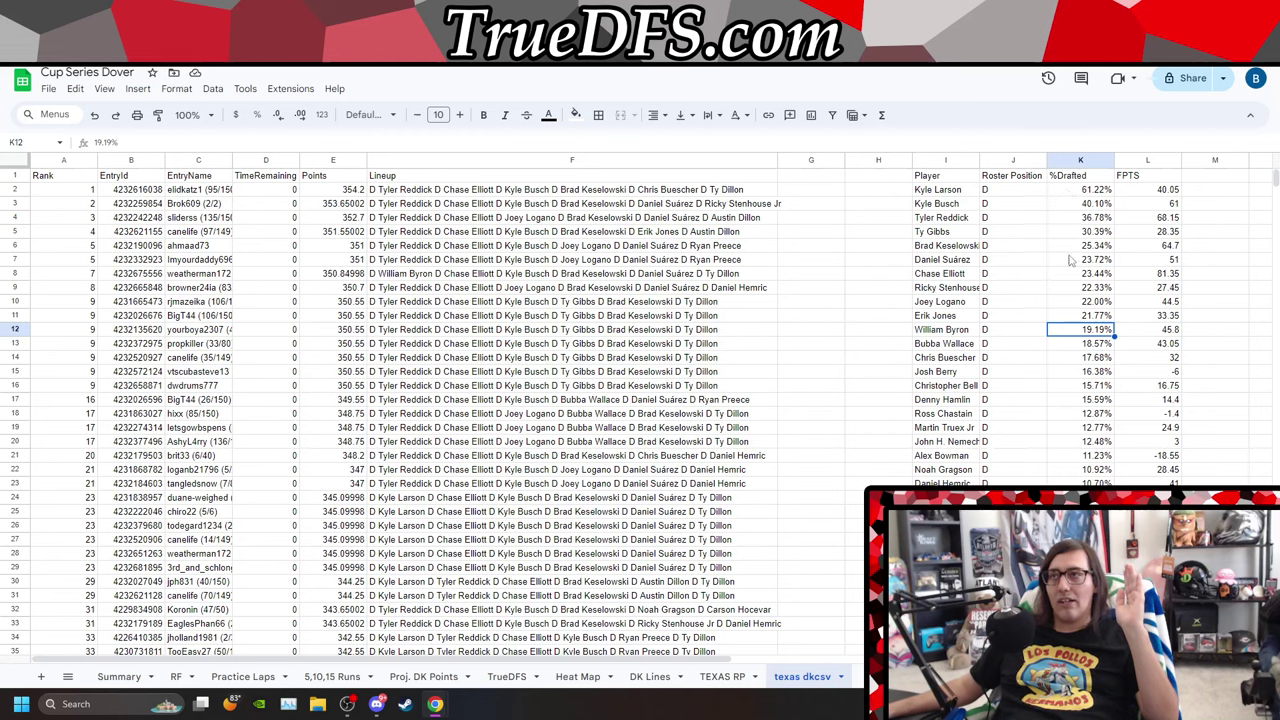
click(1079, 194)
click(1076, 333)
click(1071, 193)
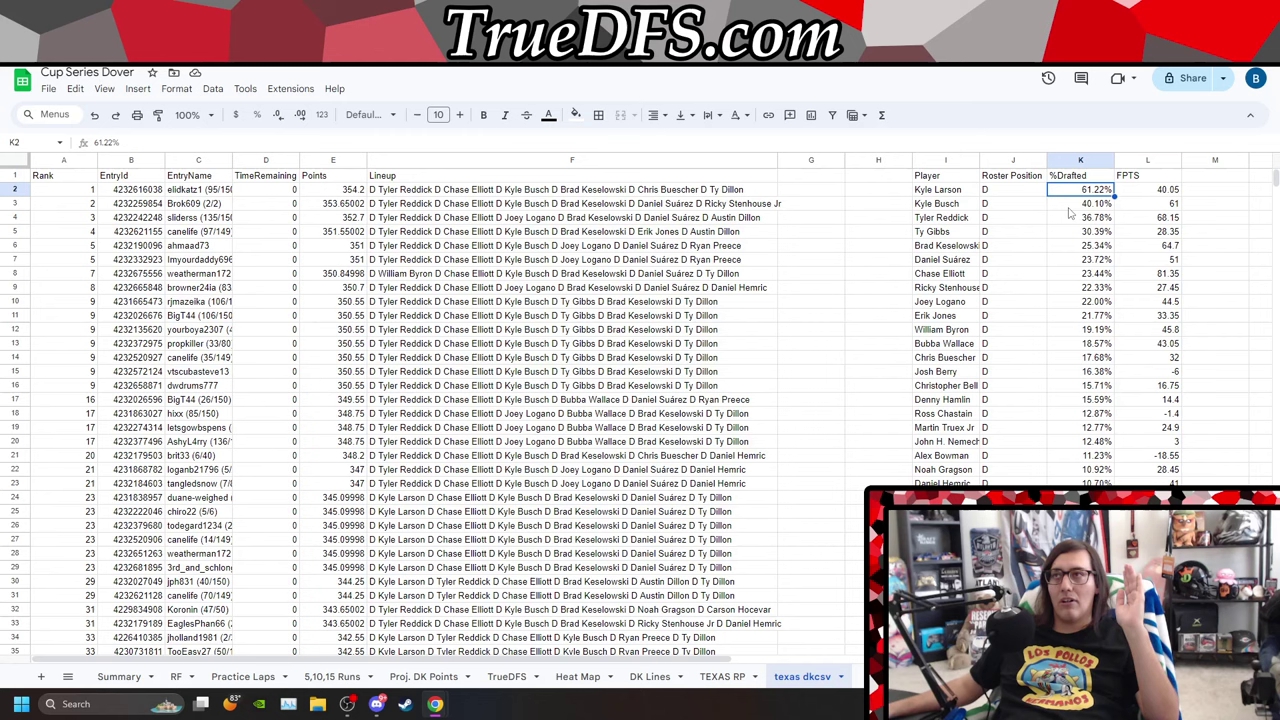
click(1067, 334)
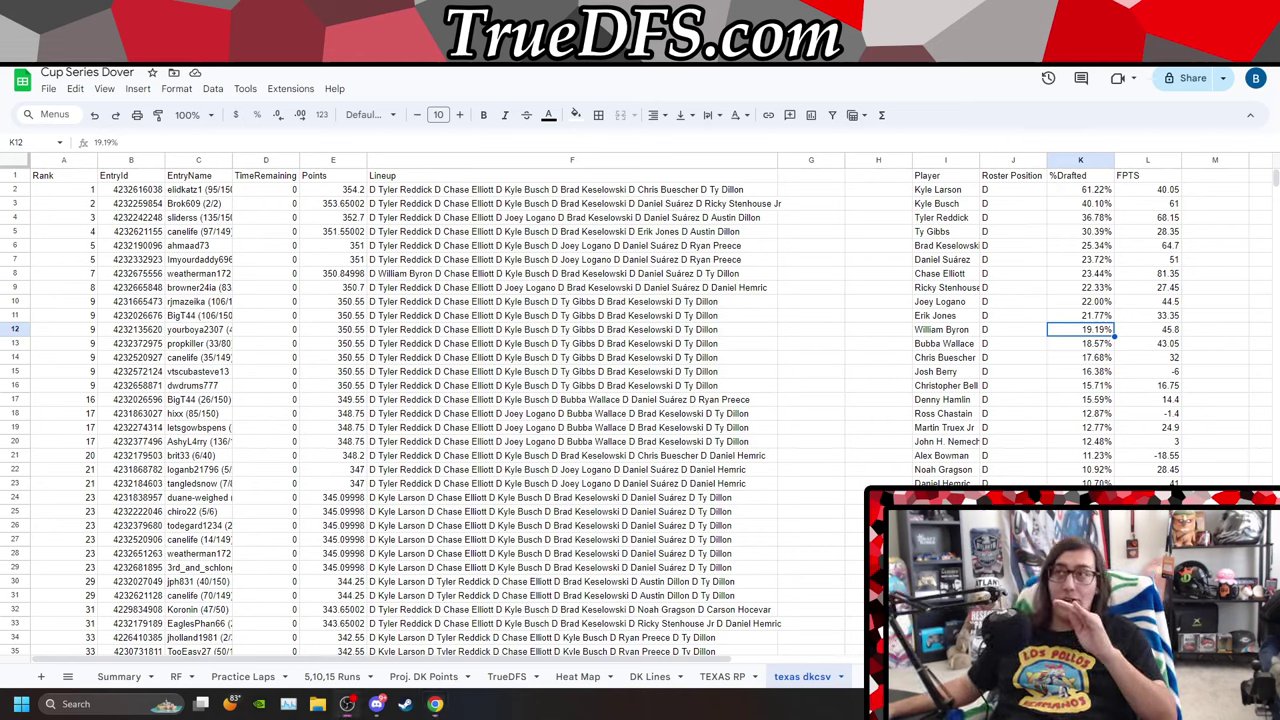
Check Tyler Reddick's drafted percentage against those of Kyle Busch and Kyle Larson.
click(1070, 220)
key(Up)
key(Up)
click(1070, 221)
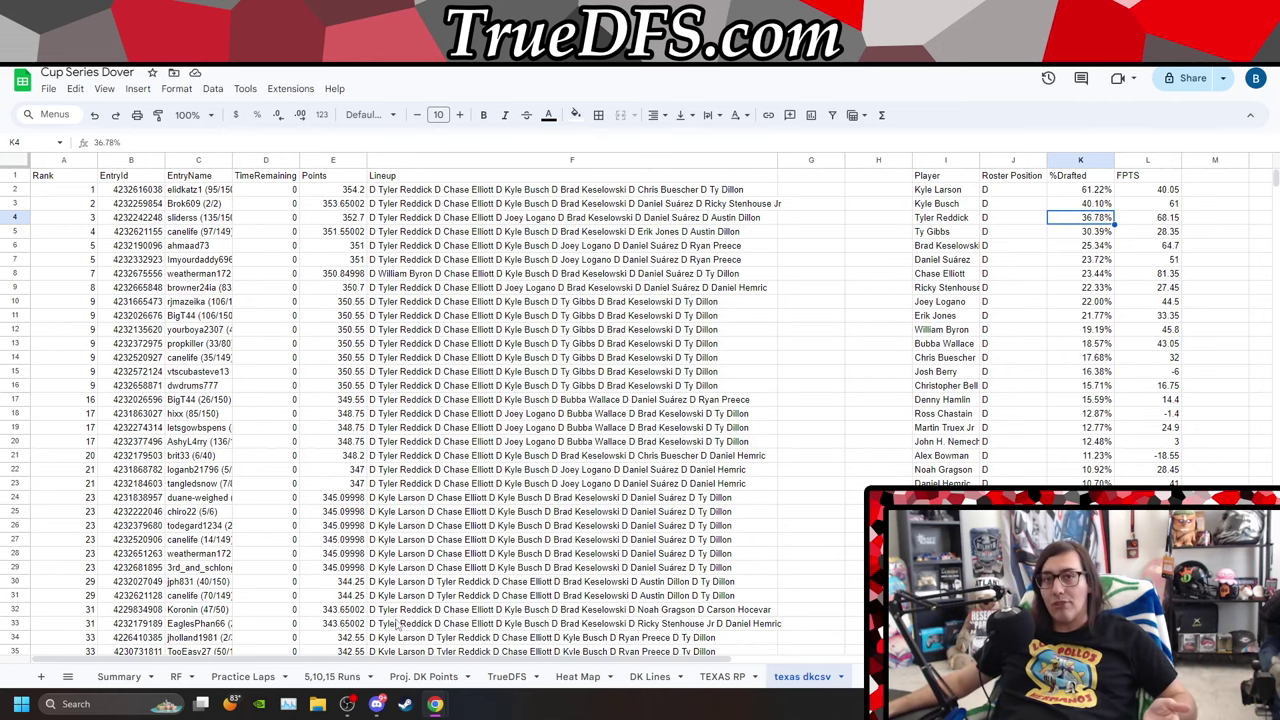
Search the per-track rankings in the RF sheet for Kyle Larson using LARS.
click(176, 676)
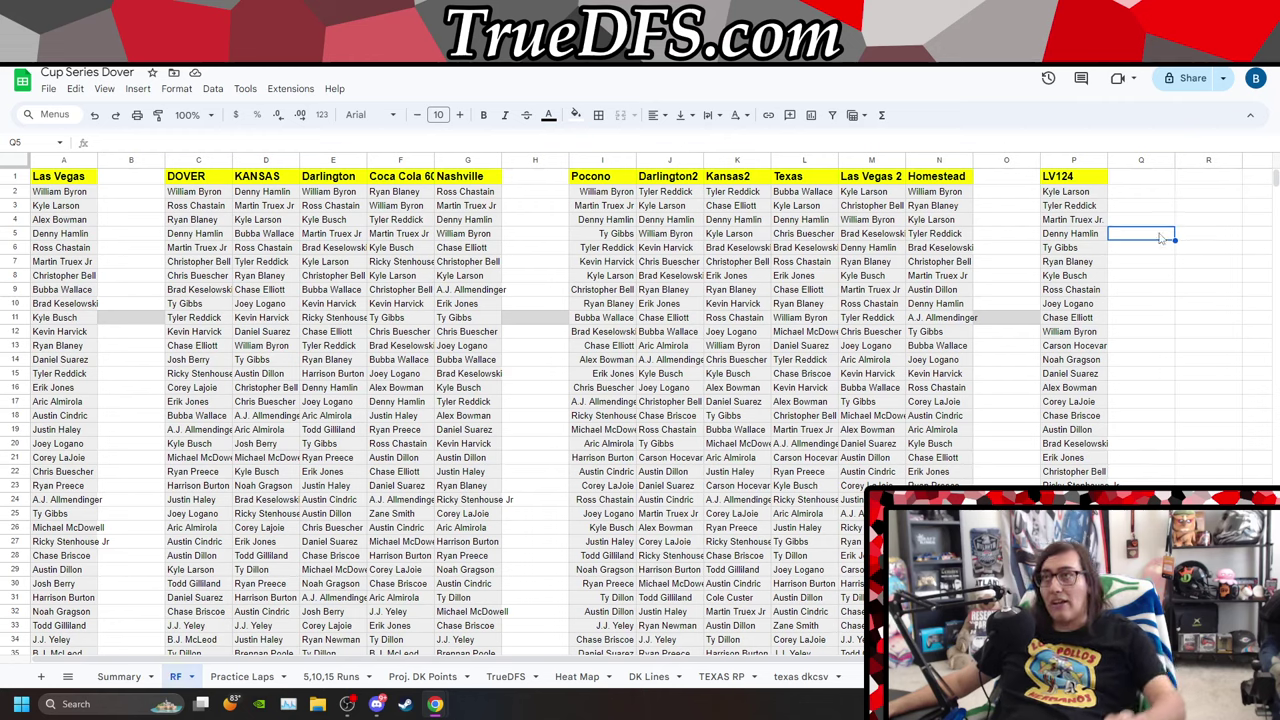
key(ctrl+f)
text(LA)
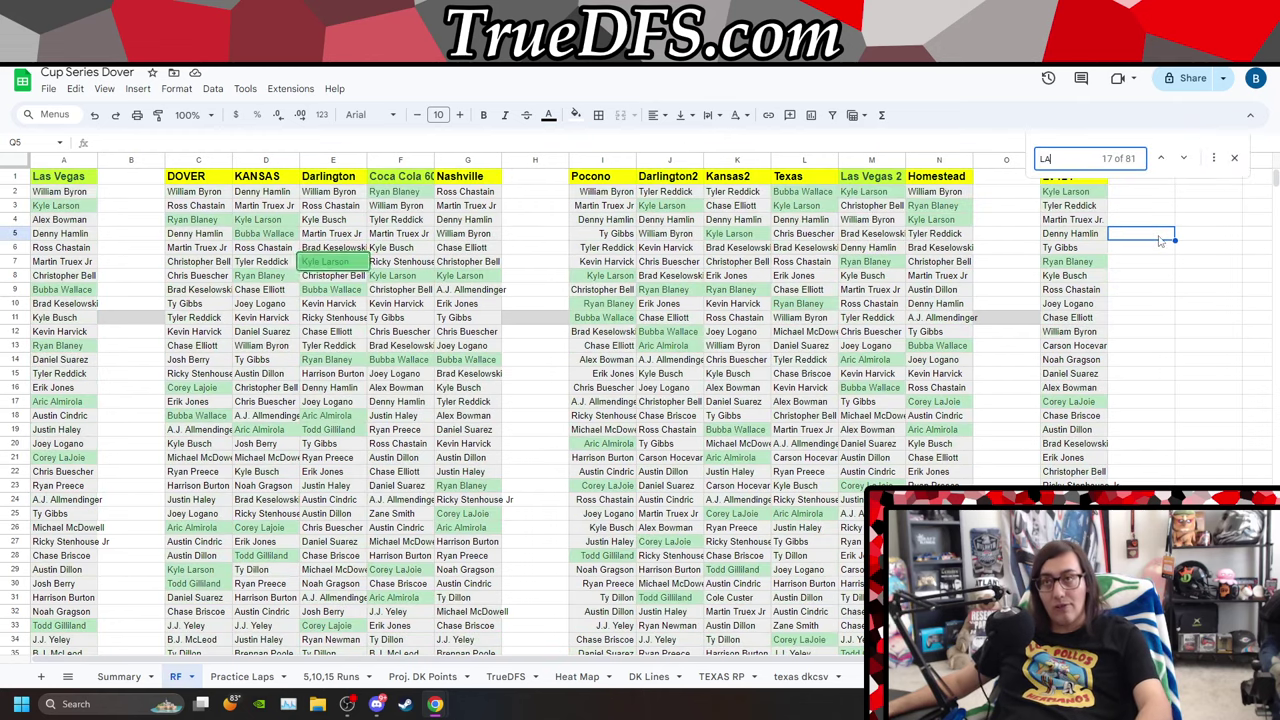
text(RS)
Search the RF rankings for Tyler Reddick using REDD, and return to the texas dkcsv sheet with the search closed.
key(BackSpace)
key(BackSpace)
key(BackSpace)
key(BackSpace)
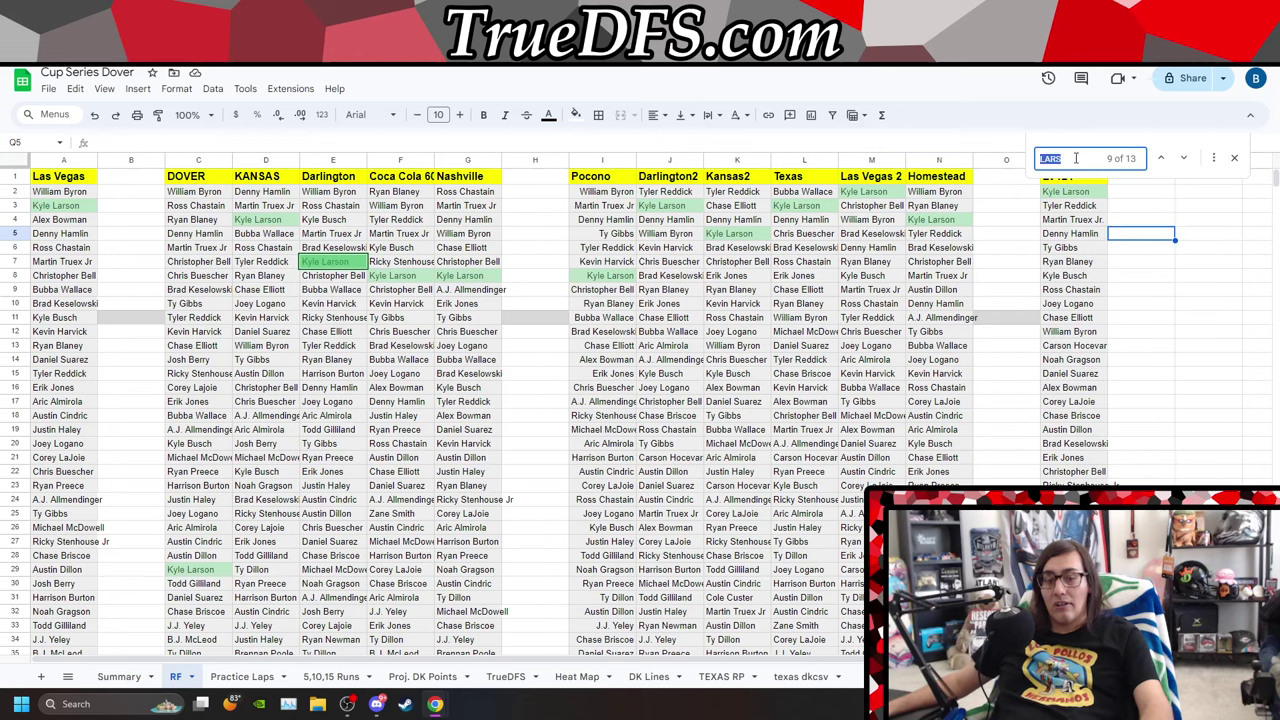
text(REDD)
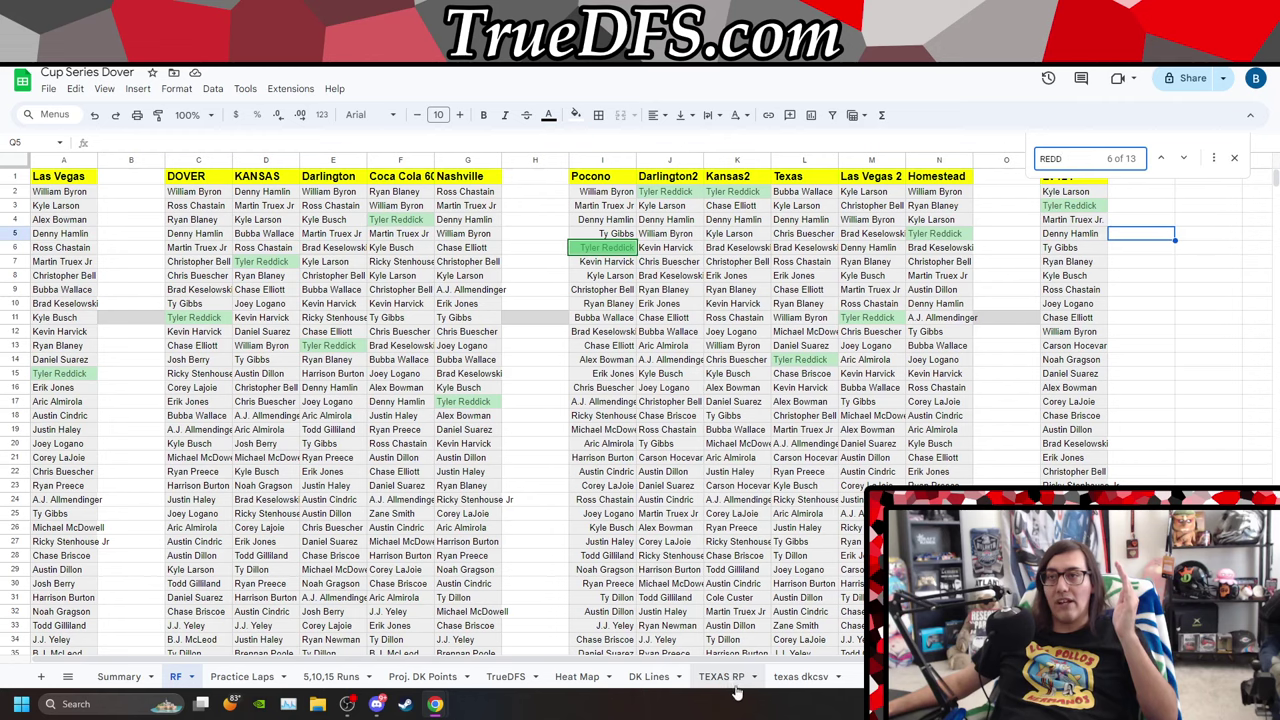
click(812, 679)
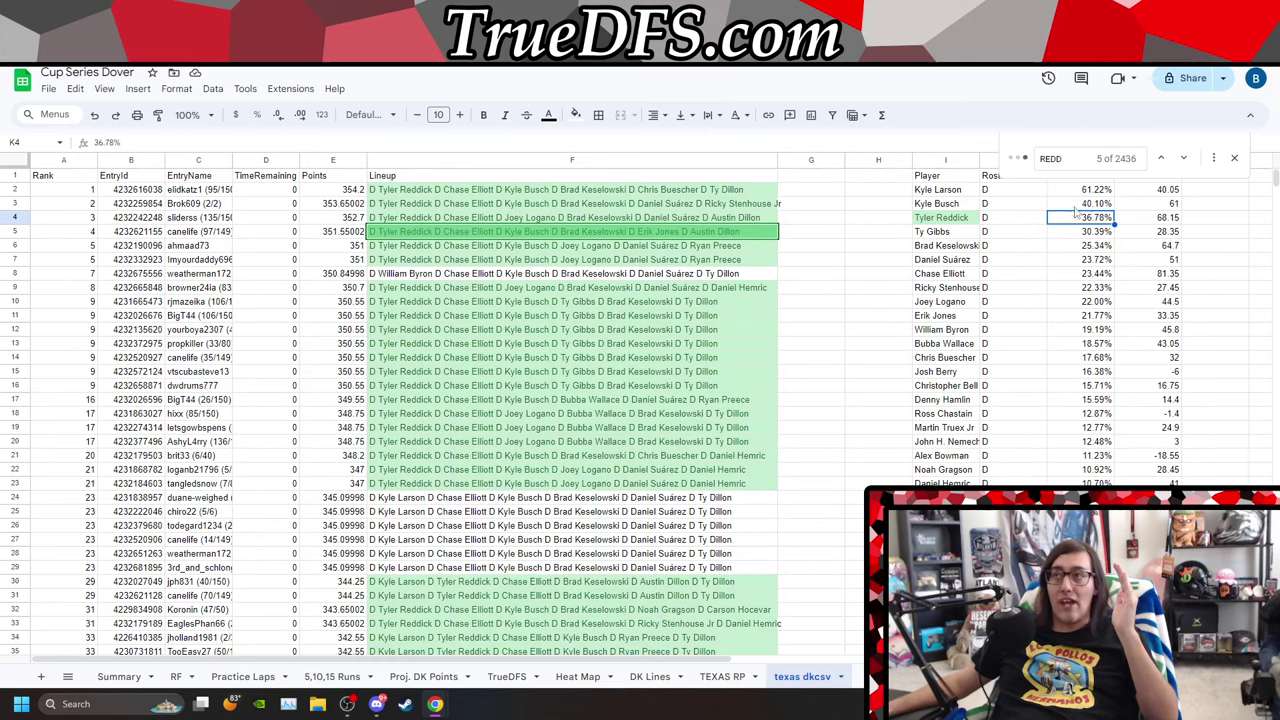
click(1237, 160)
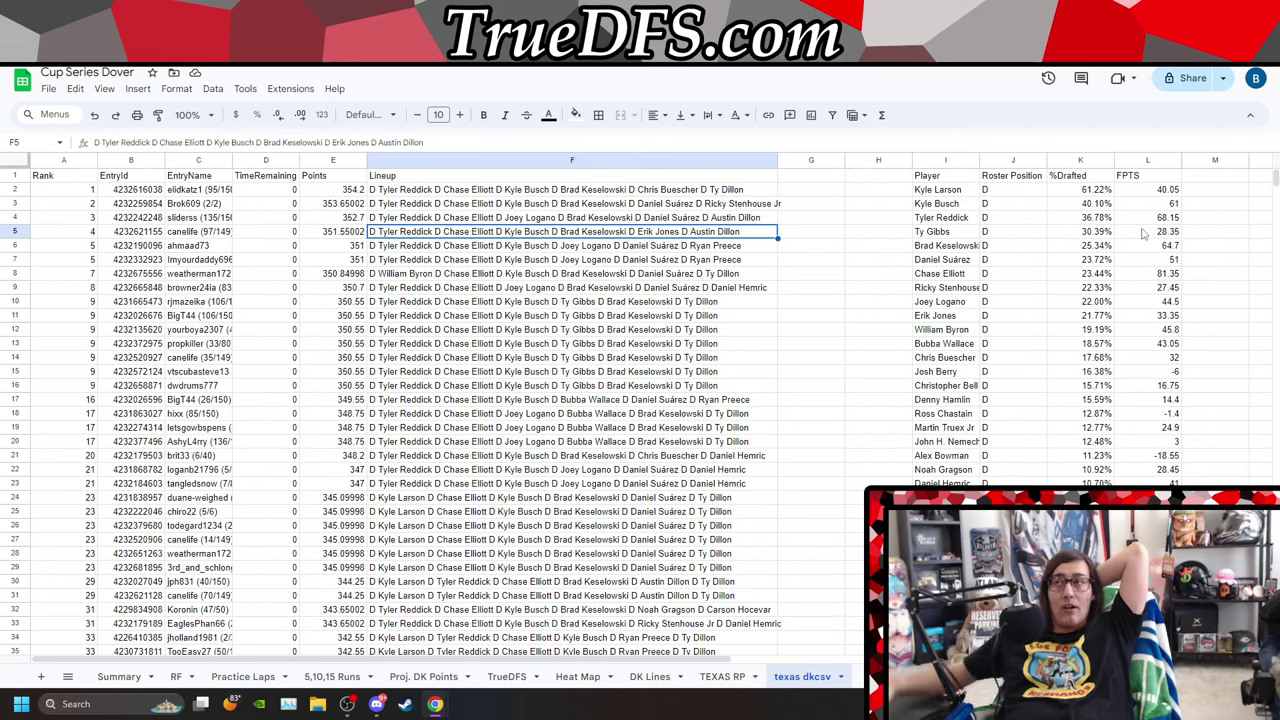
Search the texas dkcsv sheet for an entrant's username and go forward through the matches to the last one.
click(966, 319)
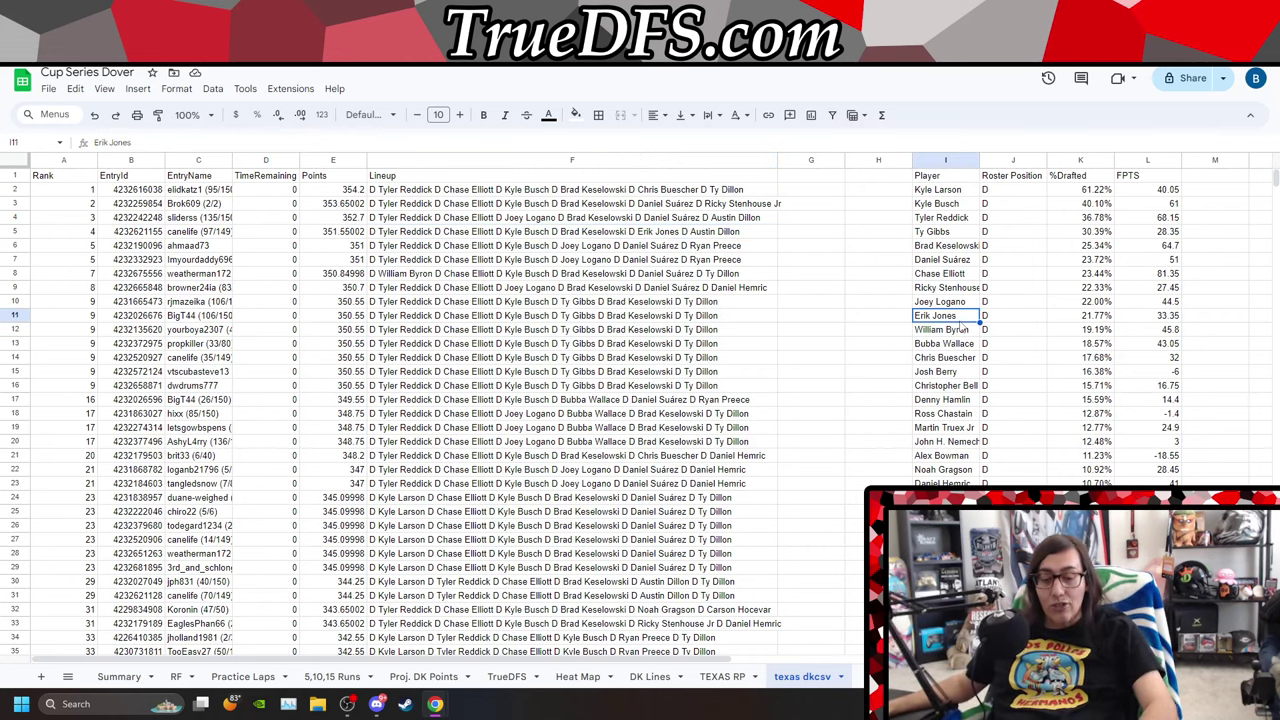
key(ctrl+f)
text(c)
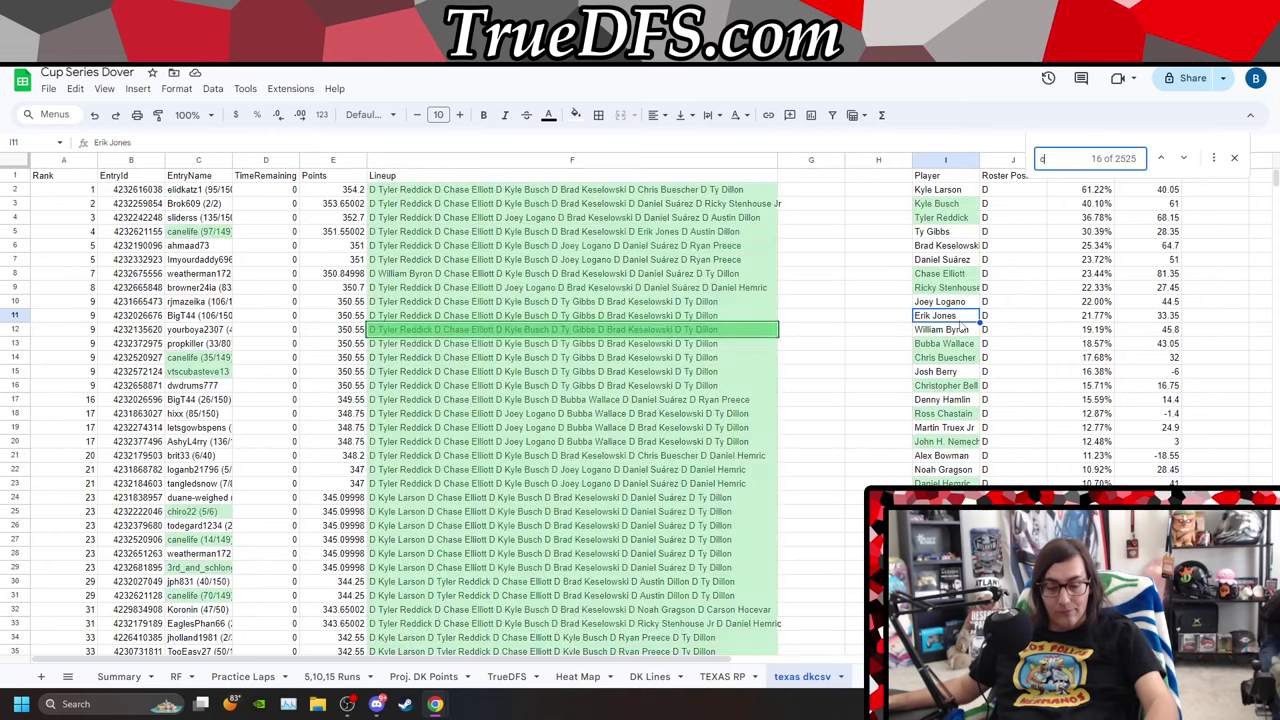
text(RUZ)
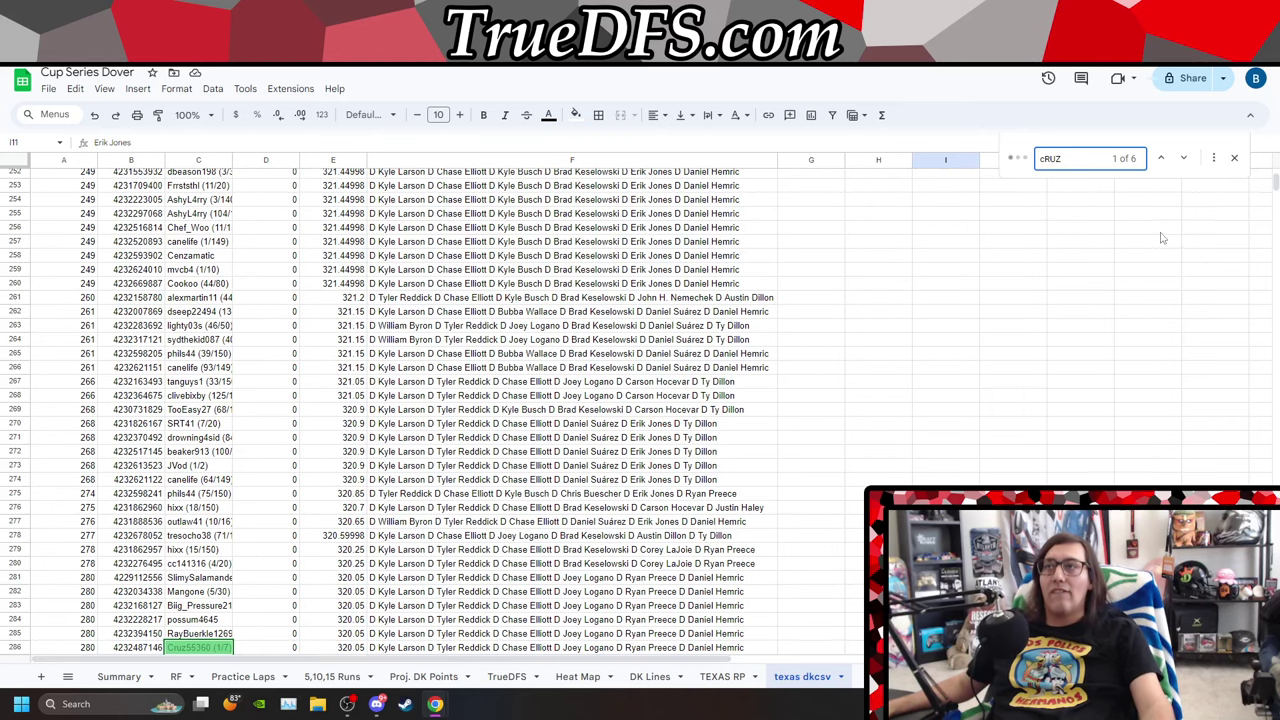
click(1185, 158)
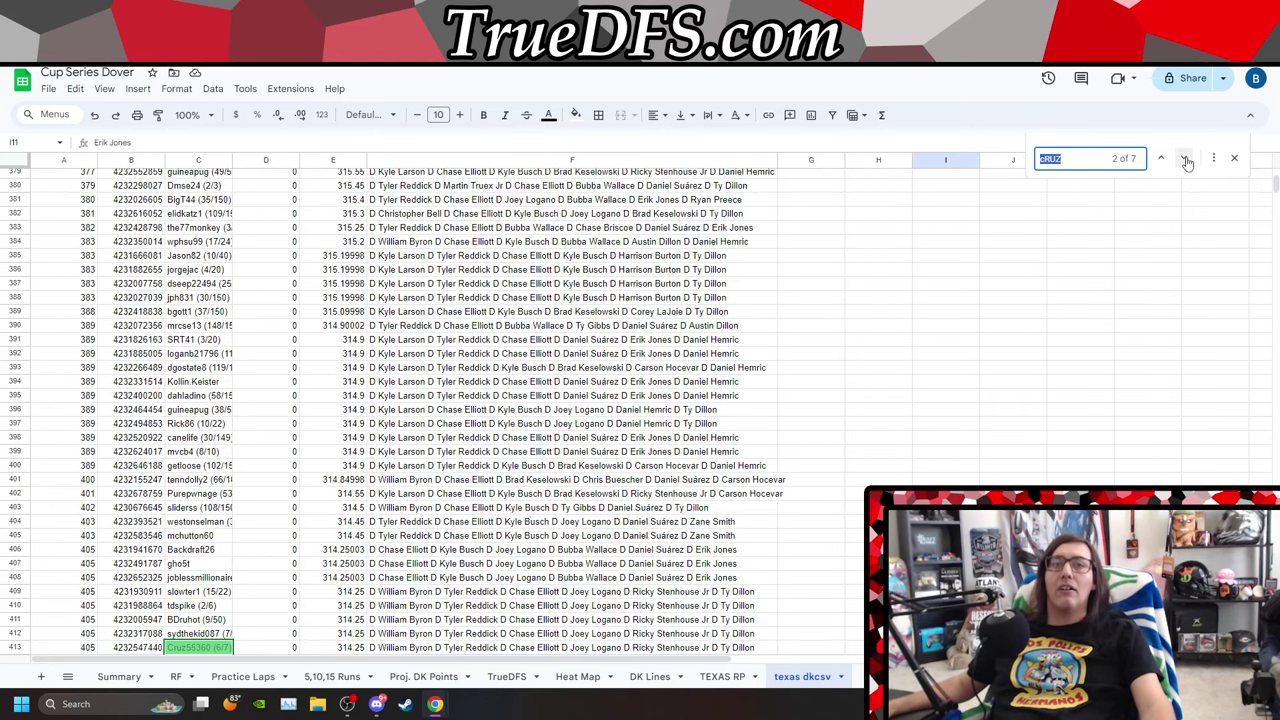
click(1185, 158)
click(1185, 158)
click(1185, 158)
click(1185, 158)
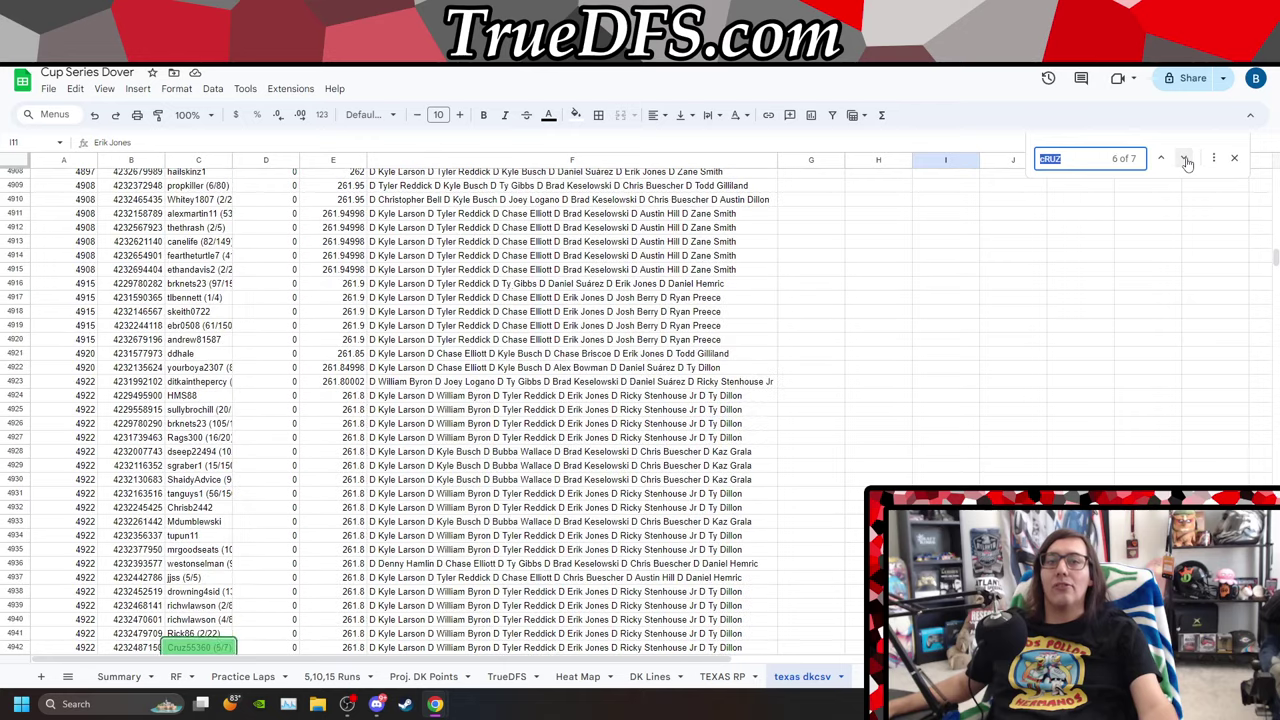
click(1187, 162)
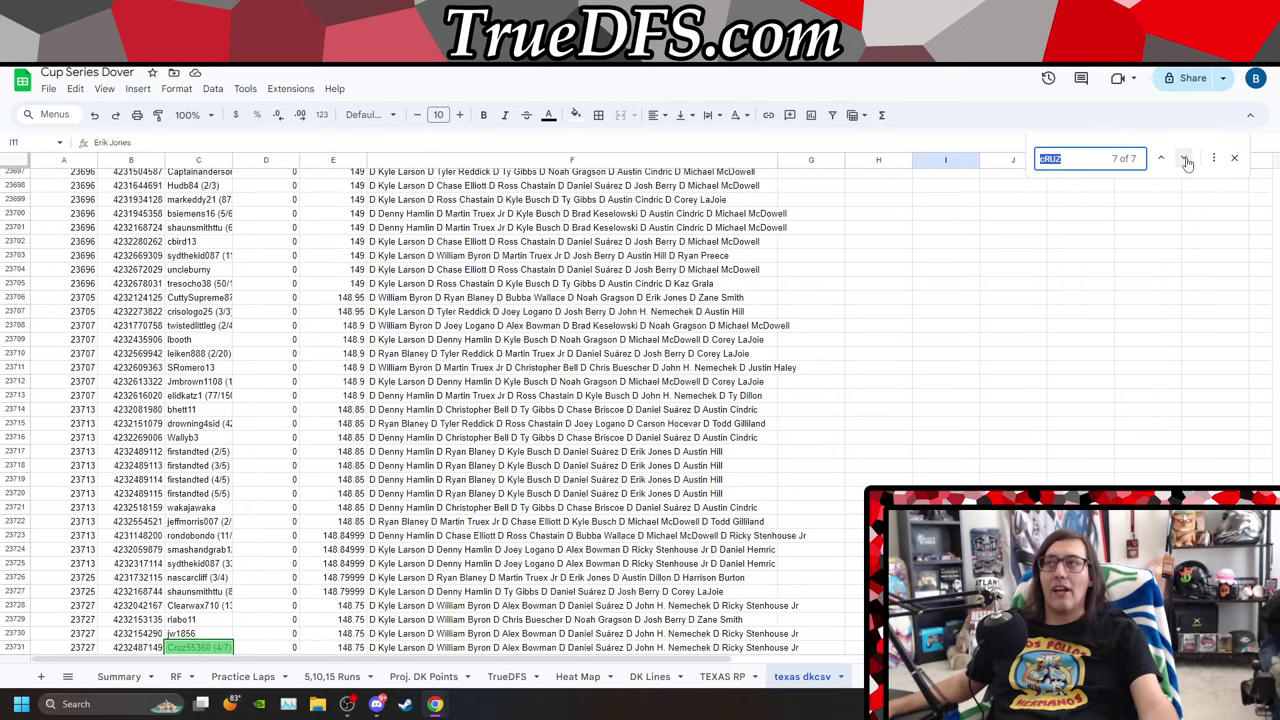
Go back to the entrant's first matching lineup, close the search and return to the start of the sheet.
click(1161, 158)
click(1161, 158)
click(1161, 158)
click(1161, 158)
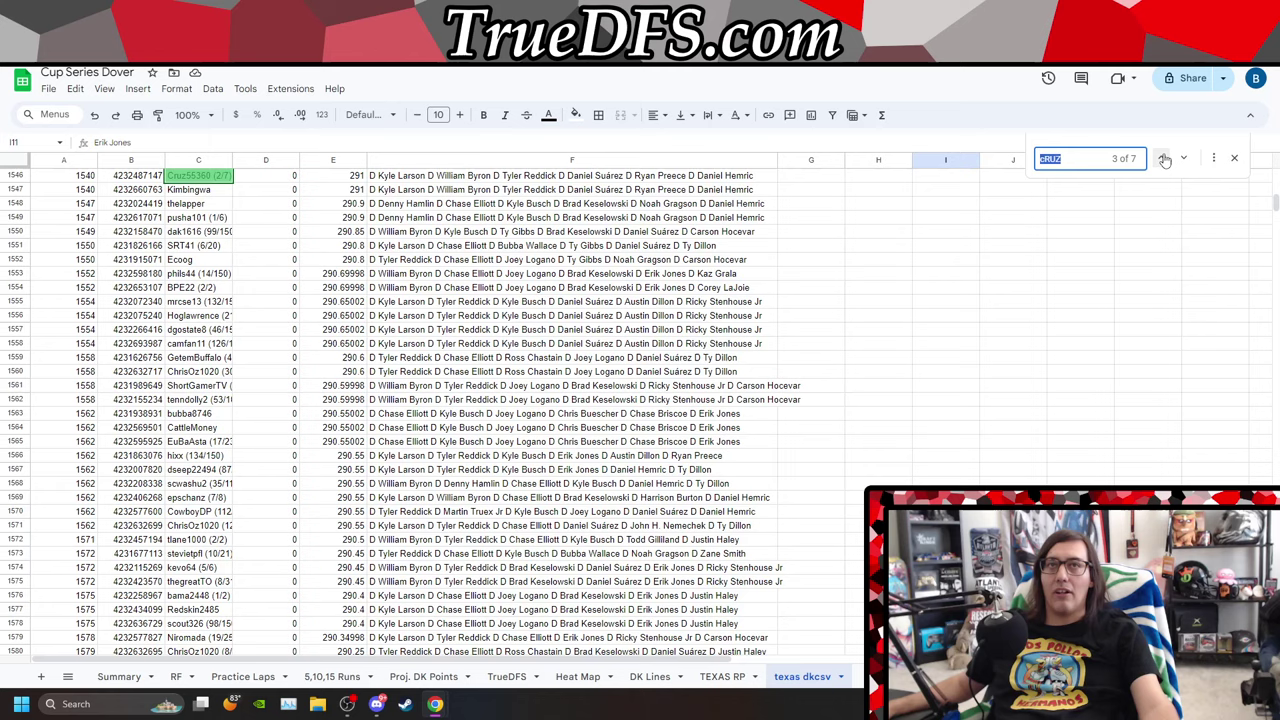
click(1162, 158)
click(1162, 158)
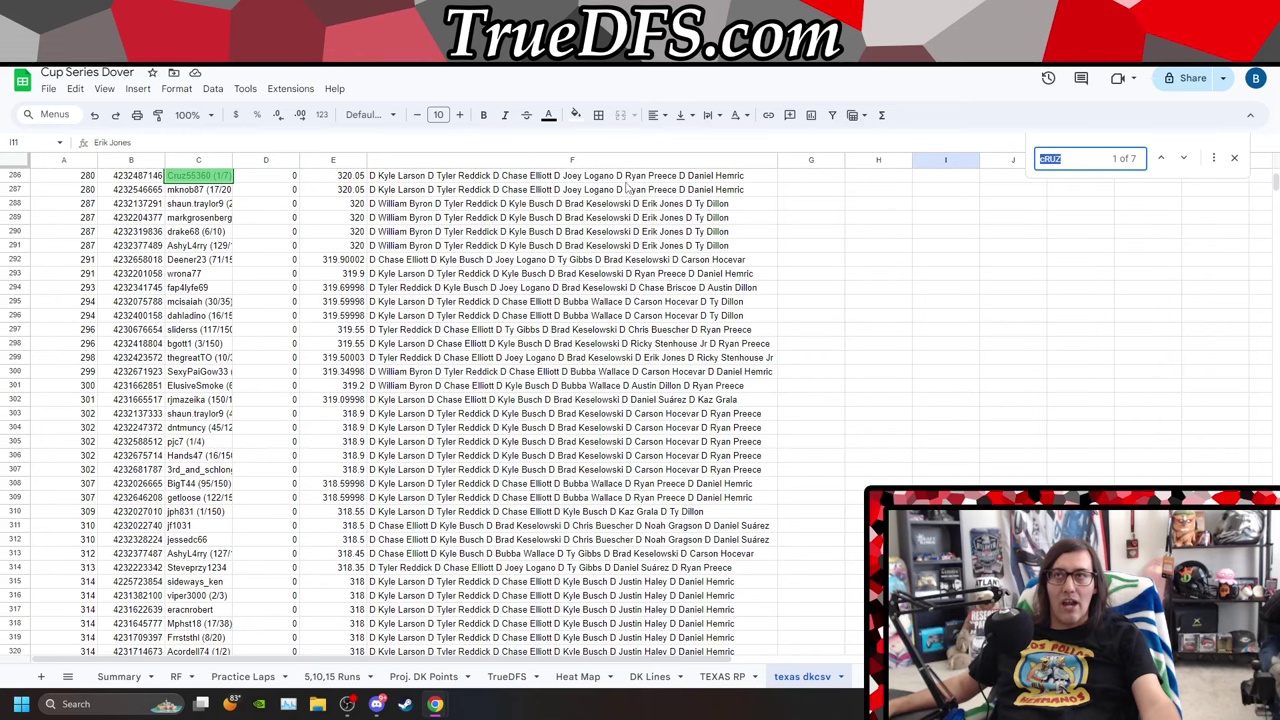
scroll(540, 198, up, 20)
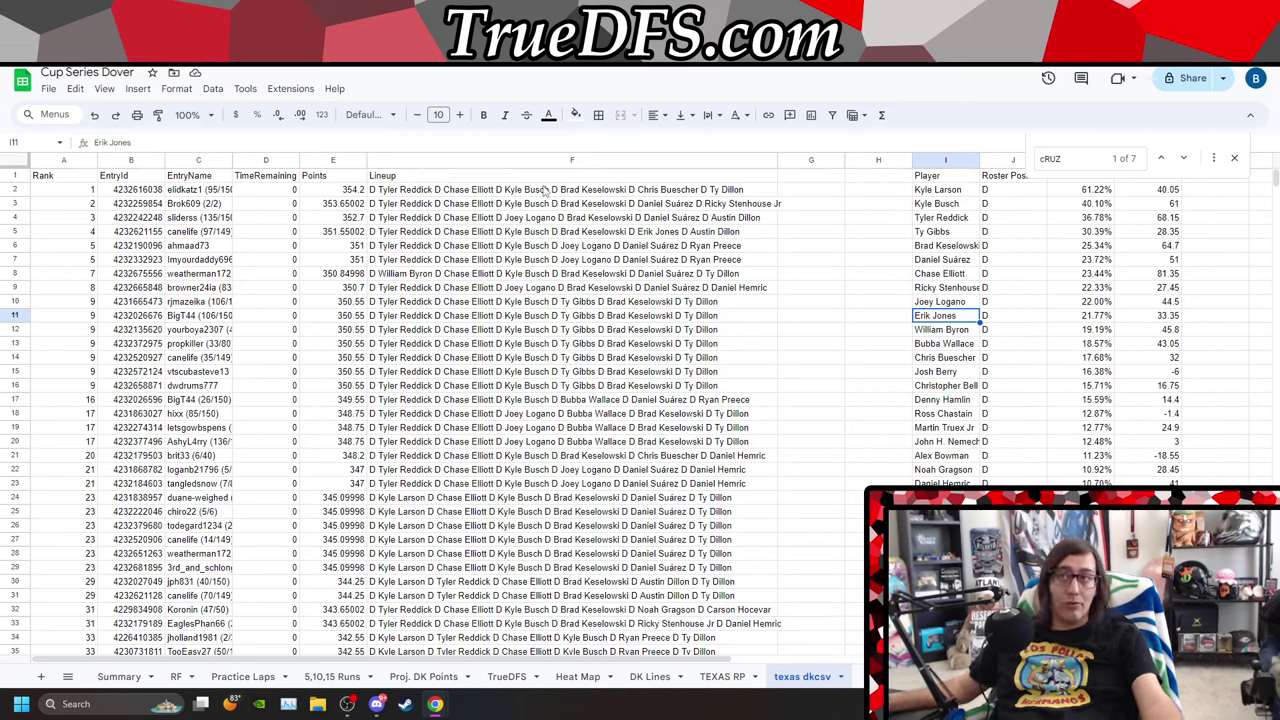
click(1234, 158)
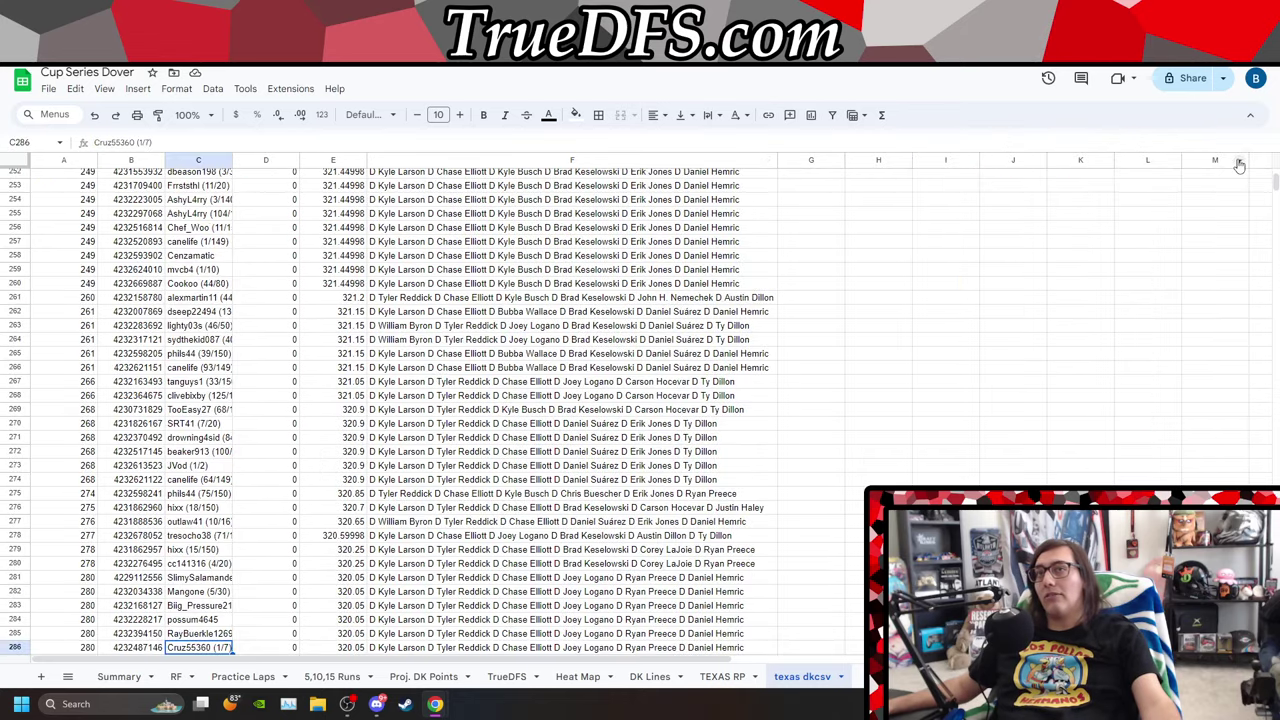
scroll(846, 277, up, 20)
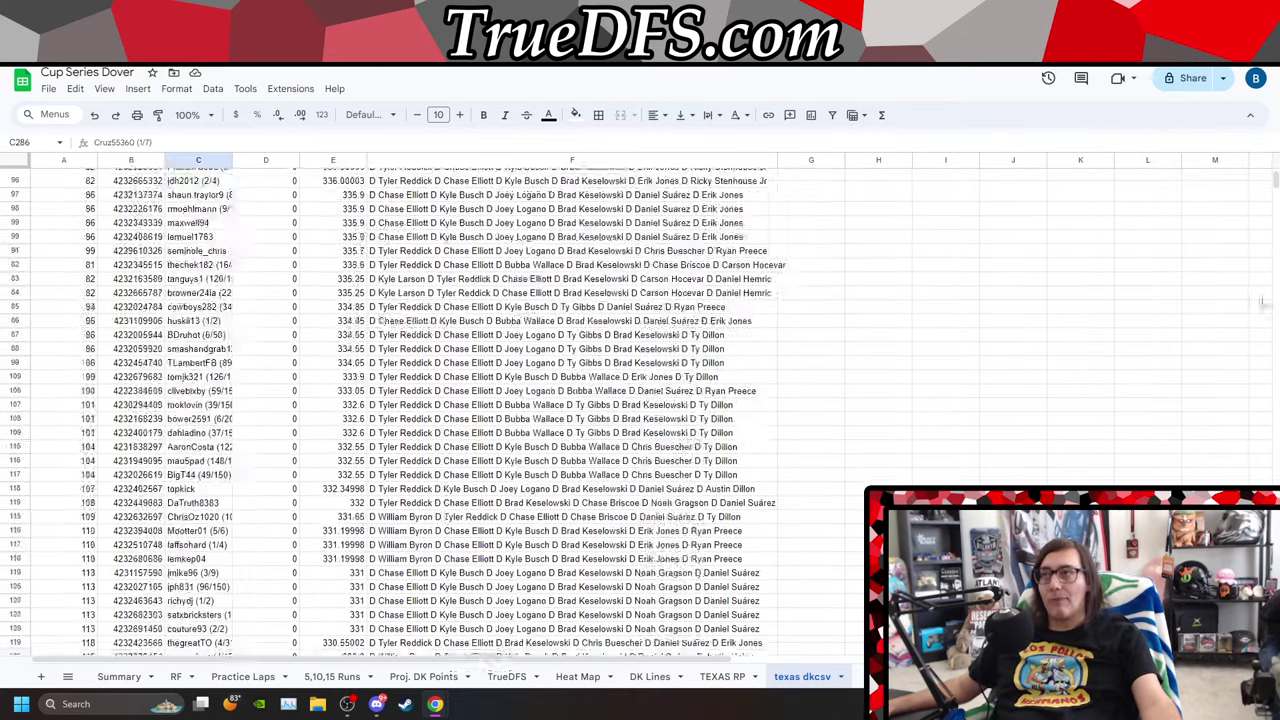
scroll(829, 214, up, 15)
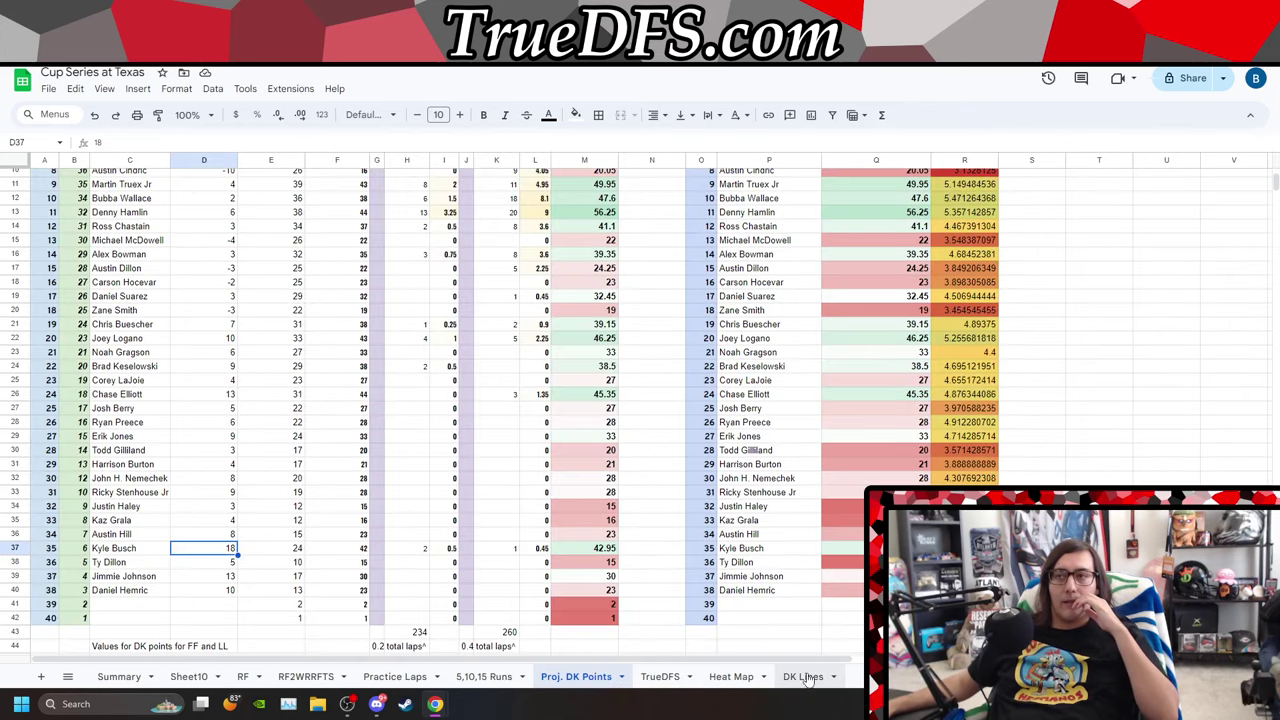
Review DK Lines in the Cup Series at Texas spreadsheet, and check Kyle Busch's and Kyle Larson's drafted percentages in Cup Series Dover.
click(803, 677)
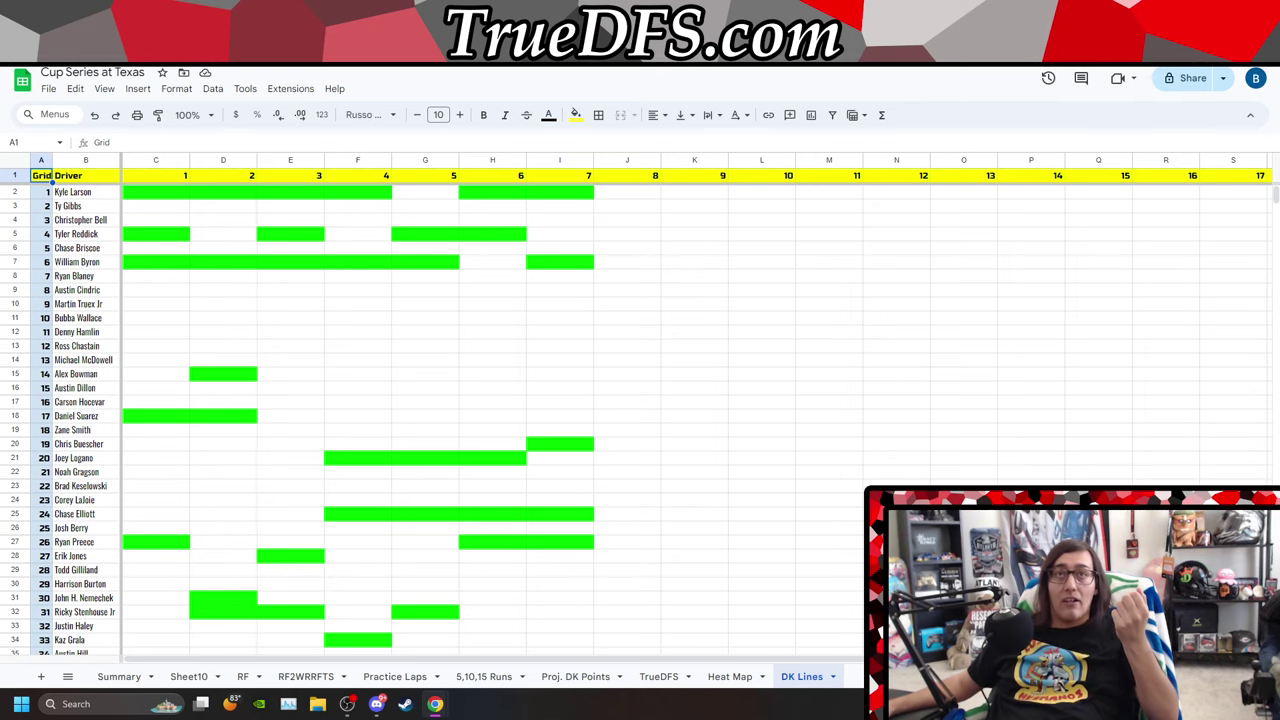
key(ctrl+Tab)
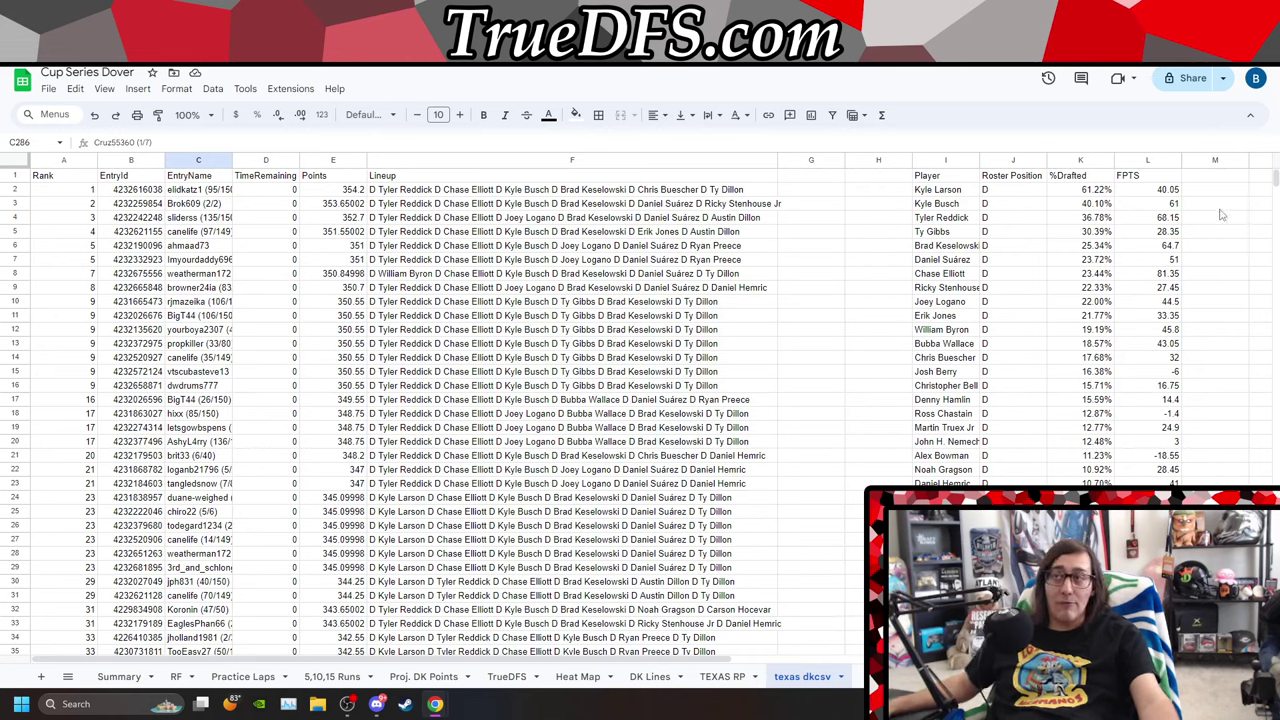
click(1061, 204)
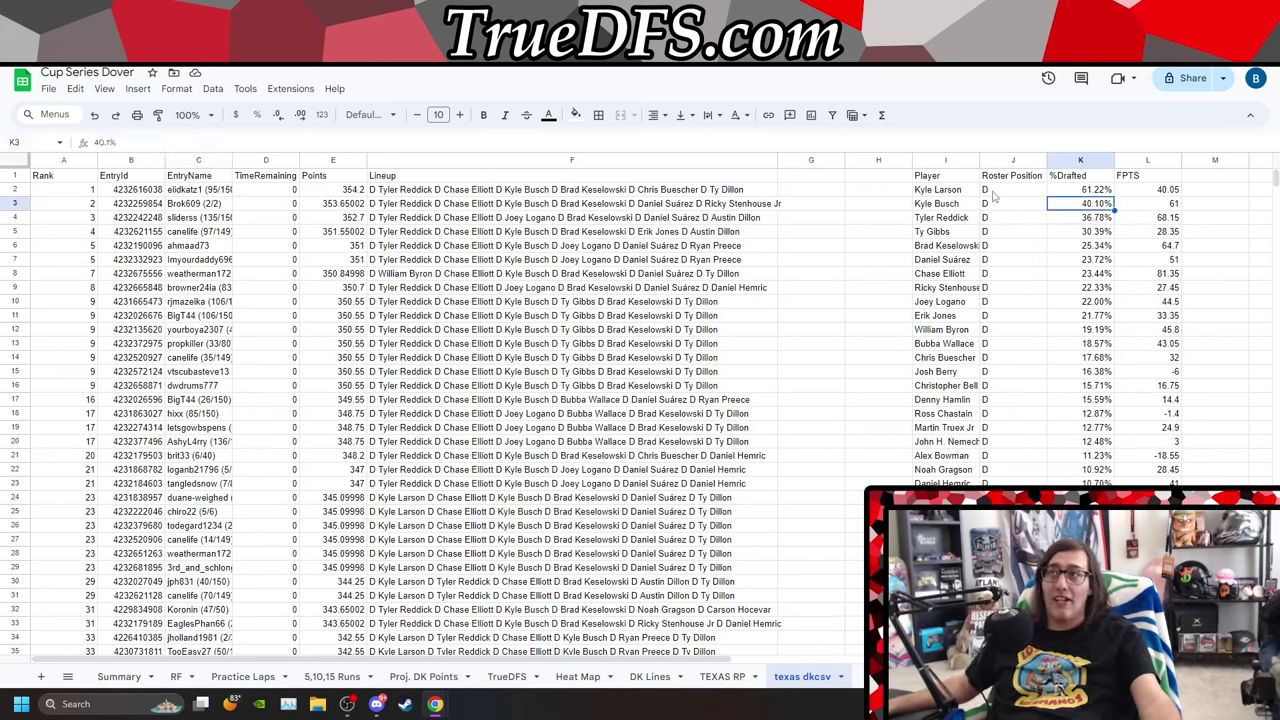
click(1072, 192)
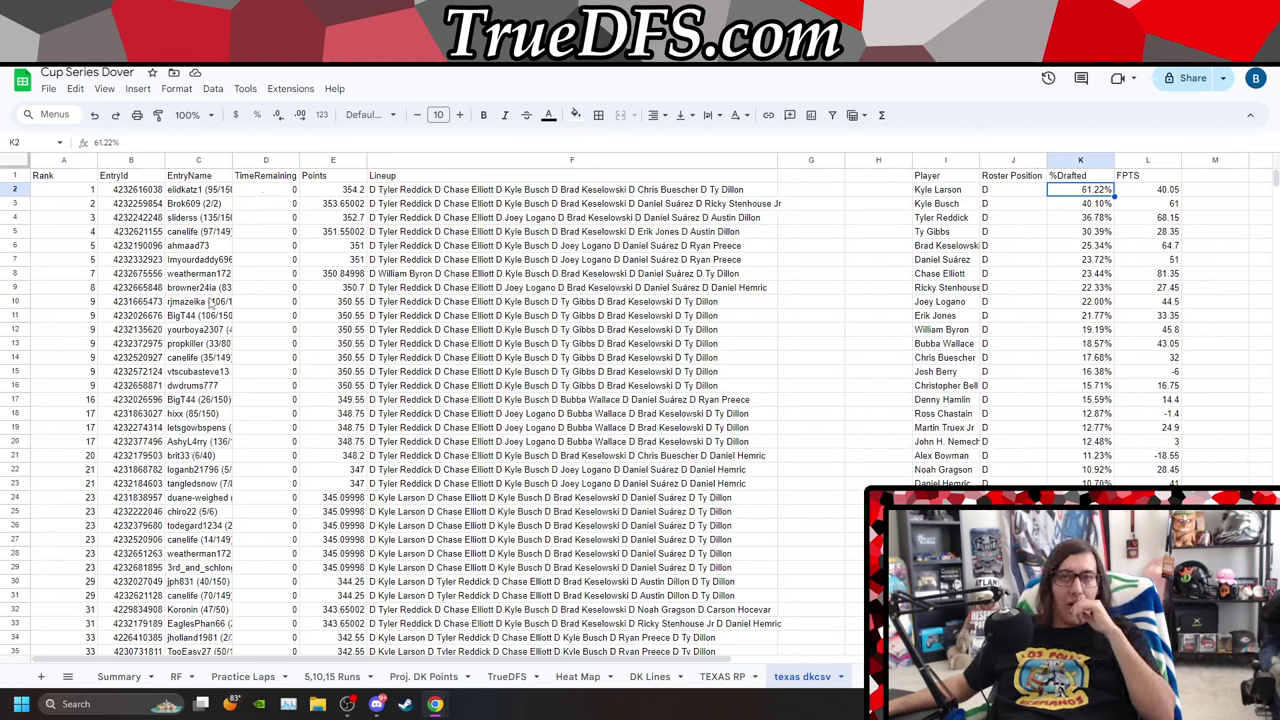
Read through the highest-ranked entry names in the EntryName column, from rank 1 down to rank 17 and back to rank 16.
click(206, 192)
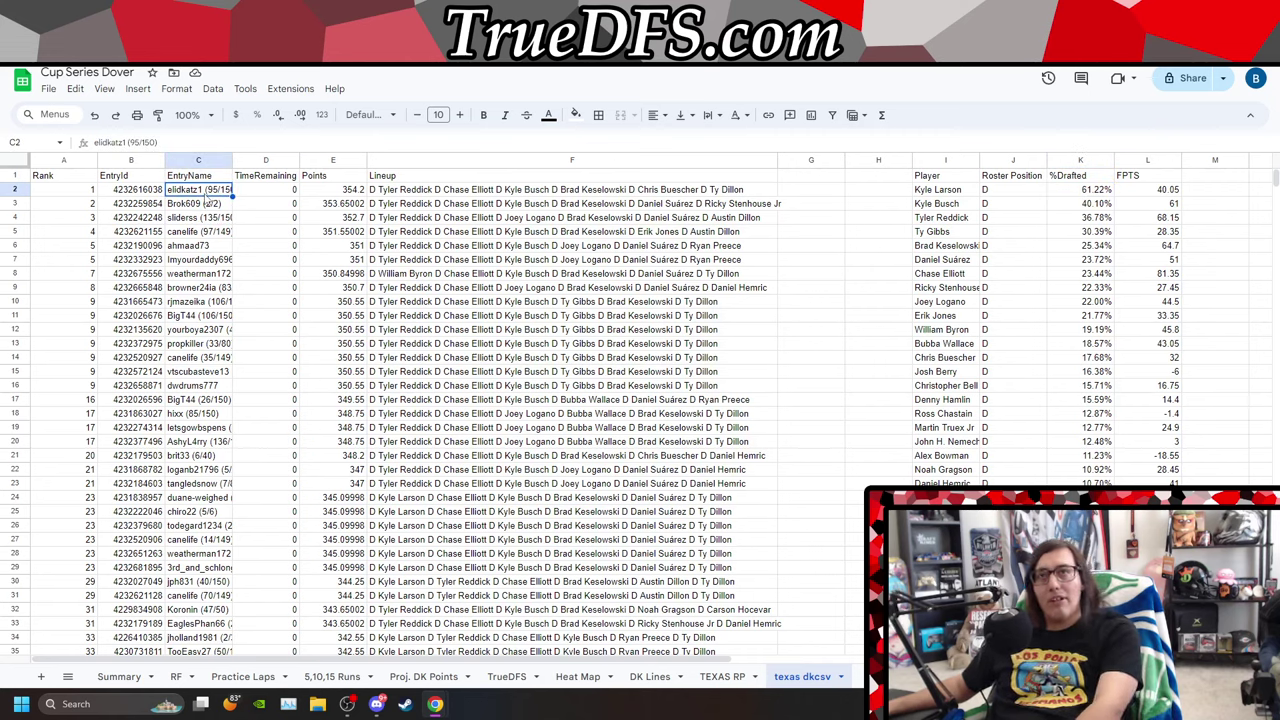
key(Down)
key(Down)
key(Up)
key(Up)
key(Down)
key(Down)
key(Down)
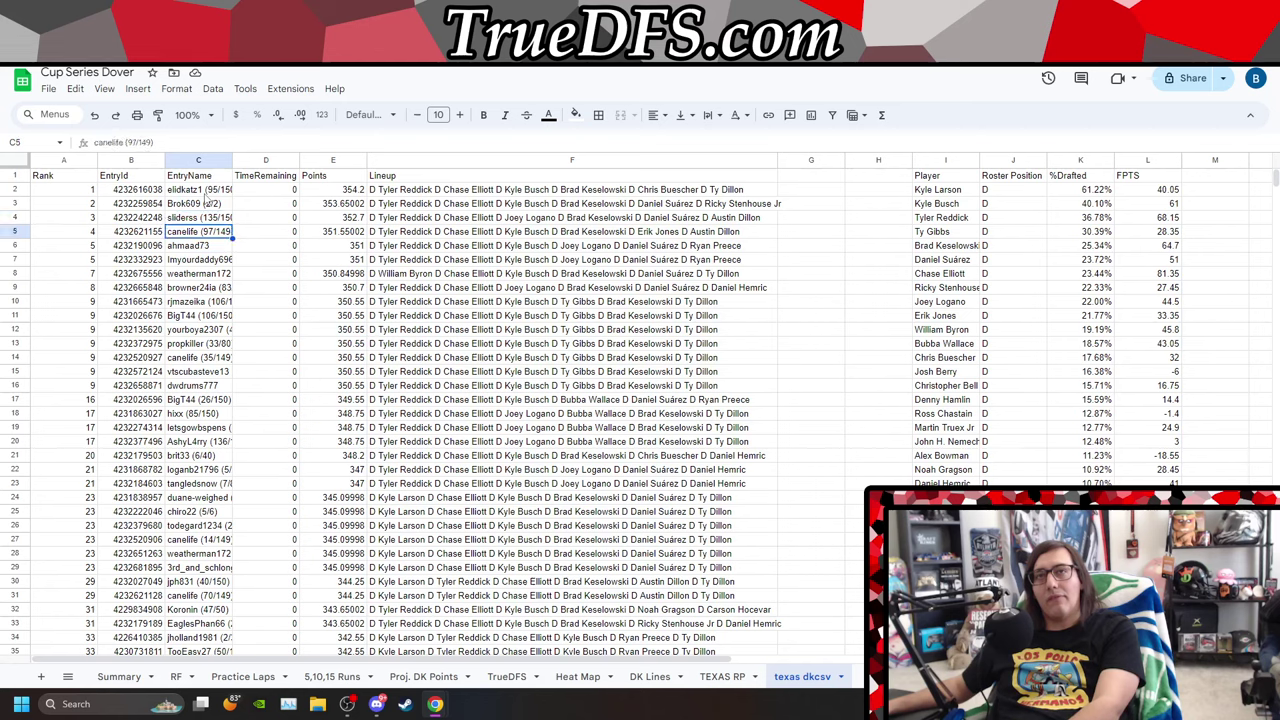
key(Down)
key(Down)
key(Down)
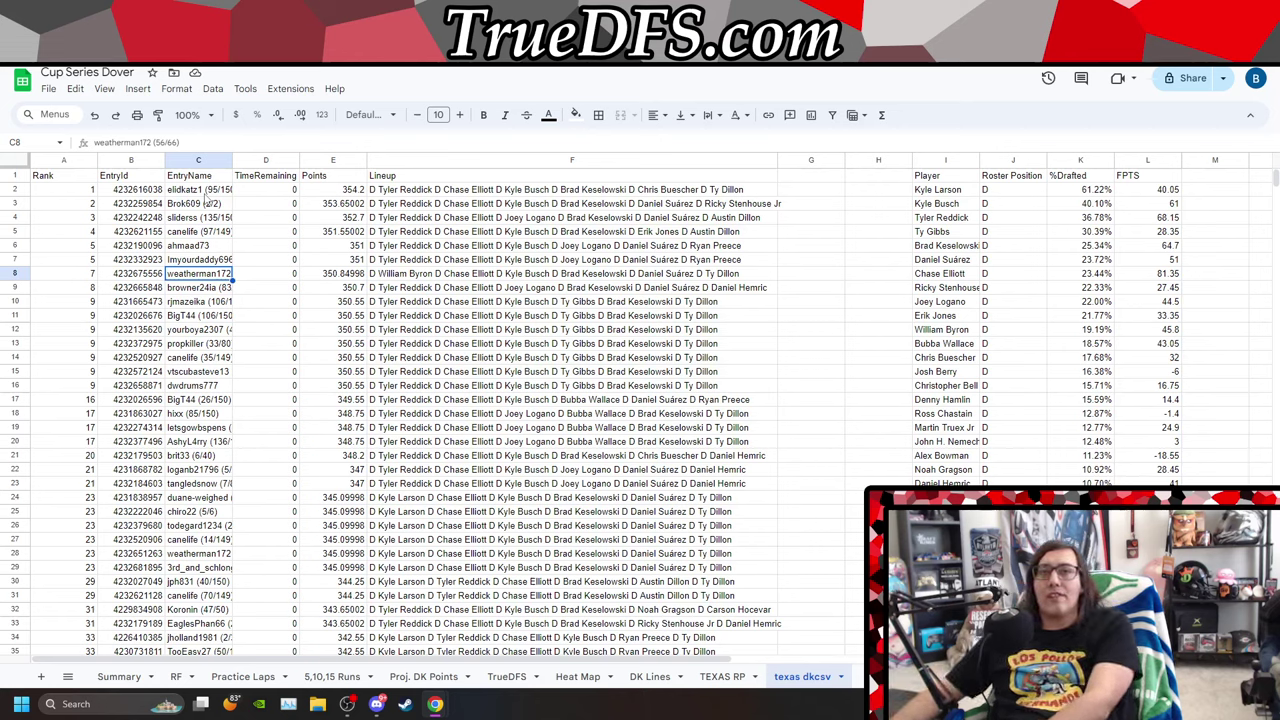
key(Down)
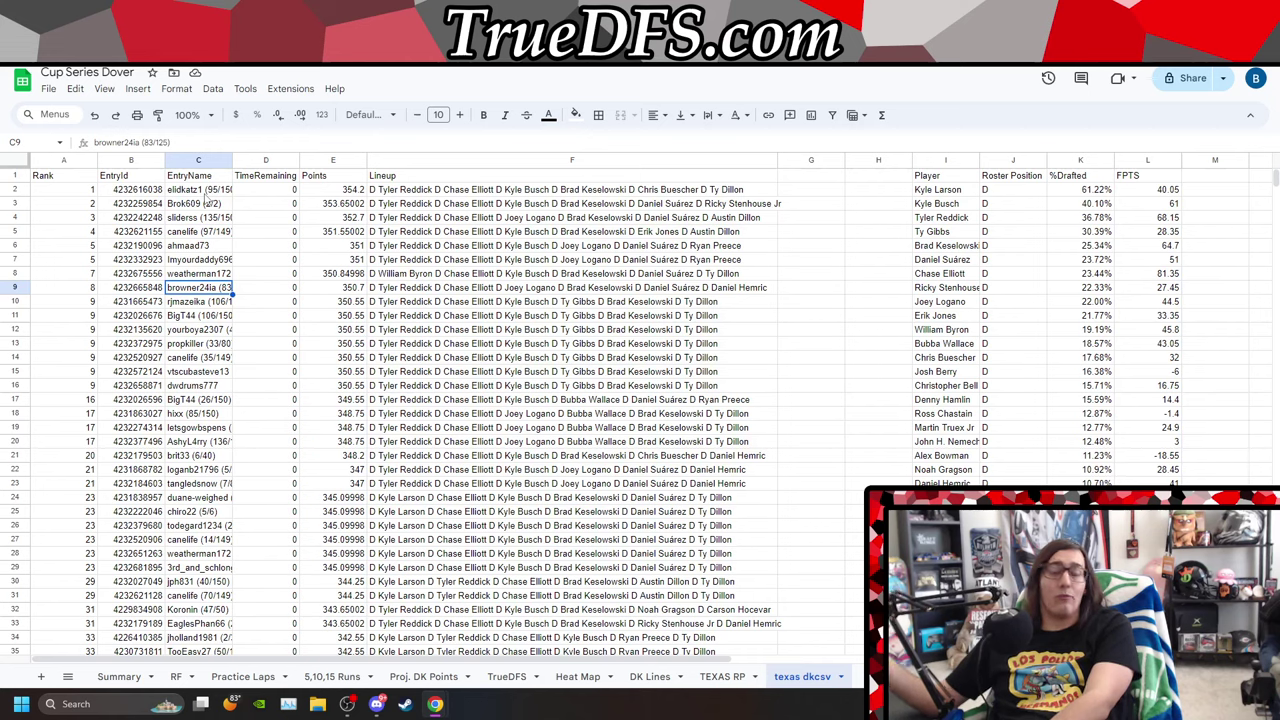
key(Down)
key(Down)
key(Down)
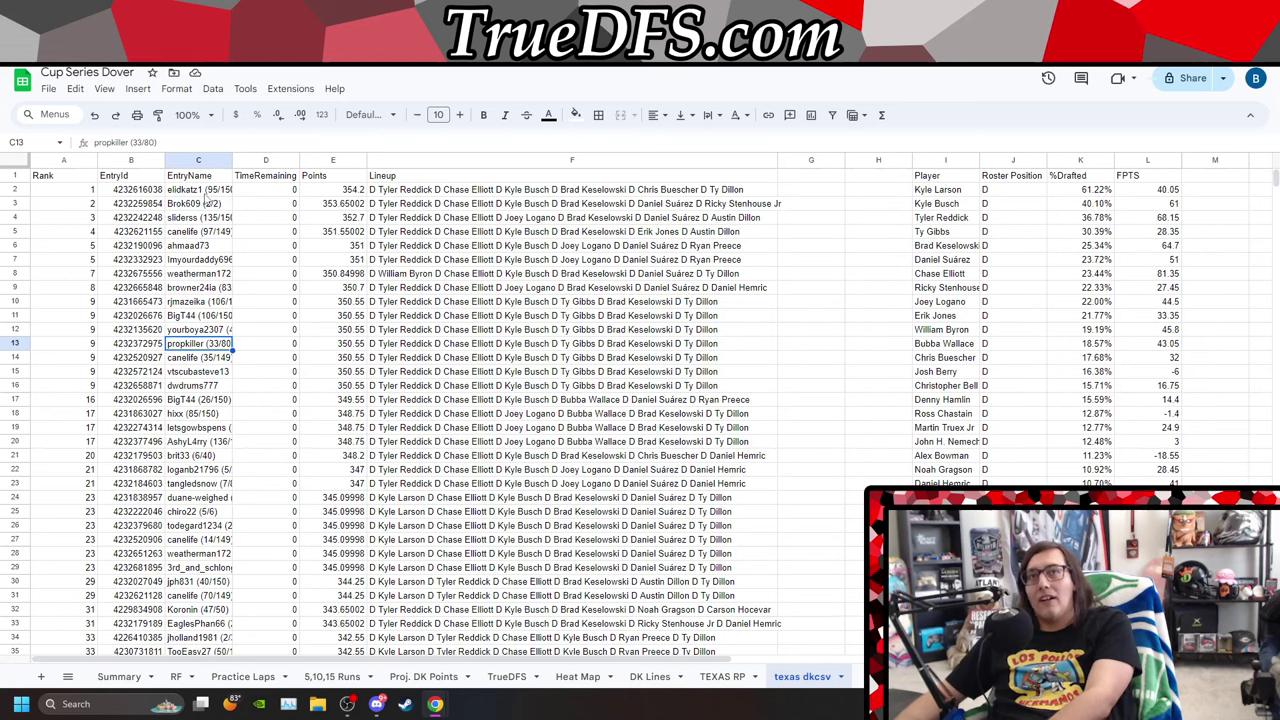
key(Down)
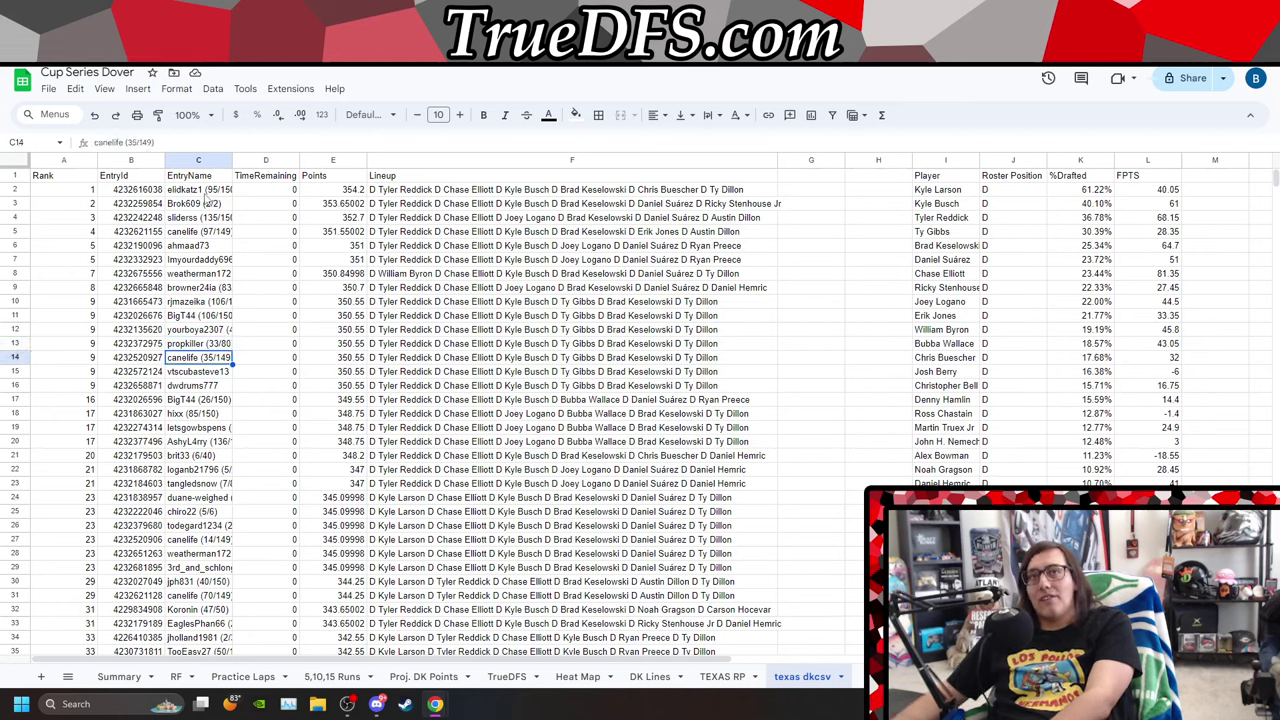
key(Down)
key(Down)
key(Down)
key(Down)
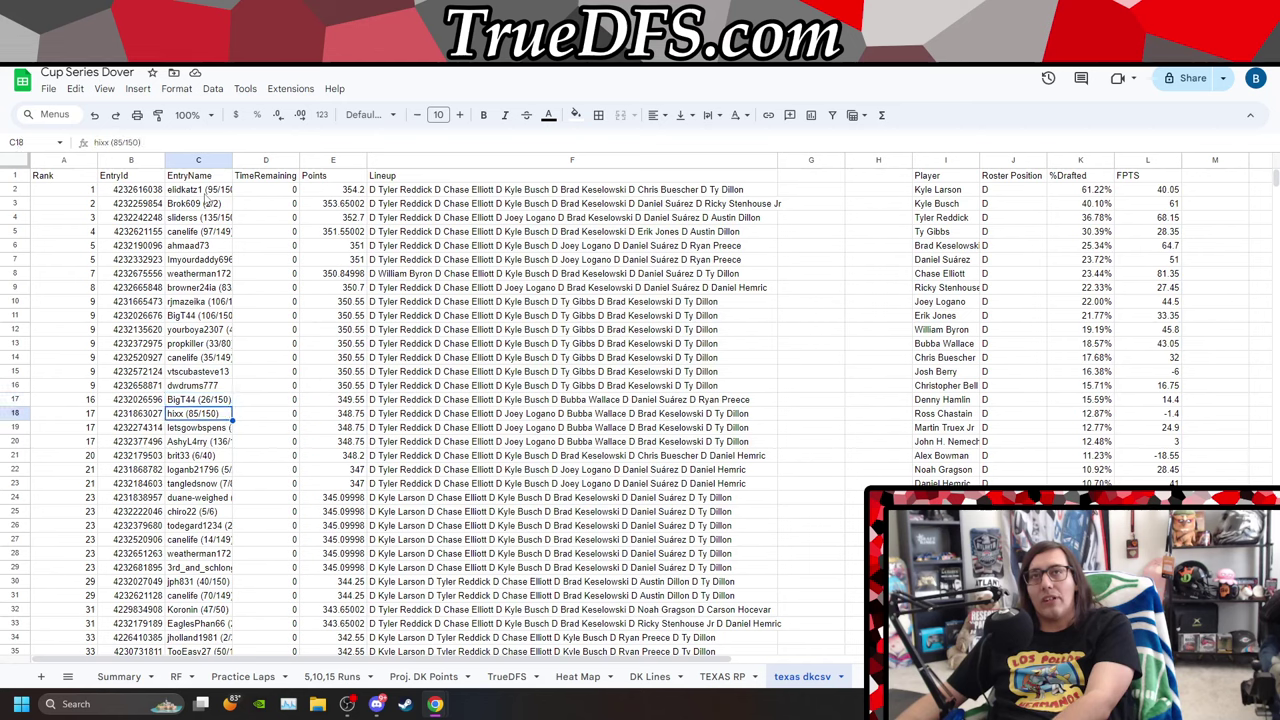
key(Up)
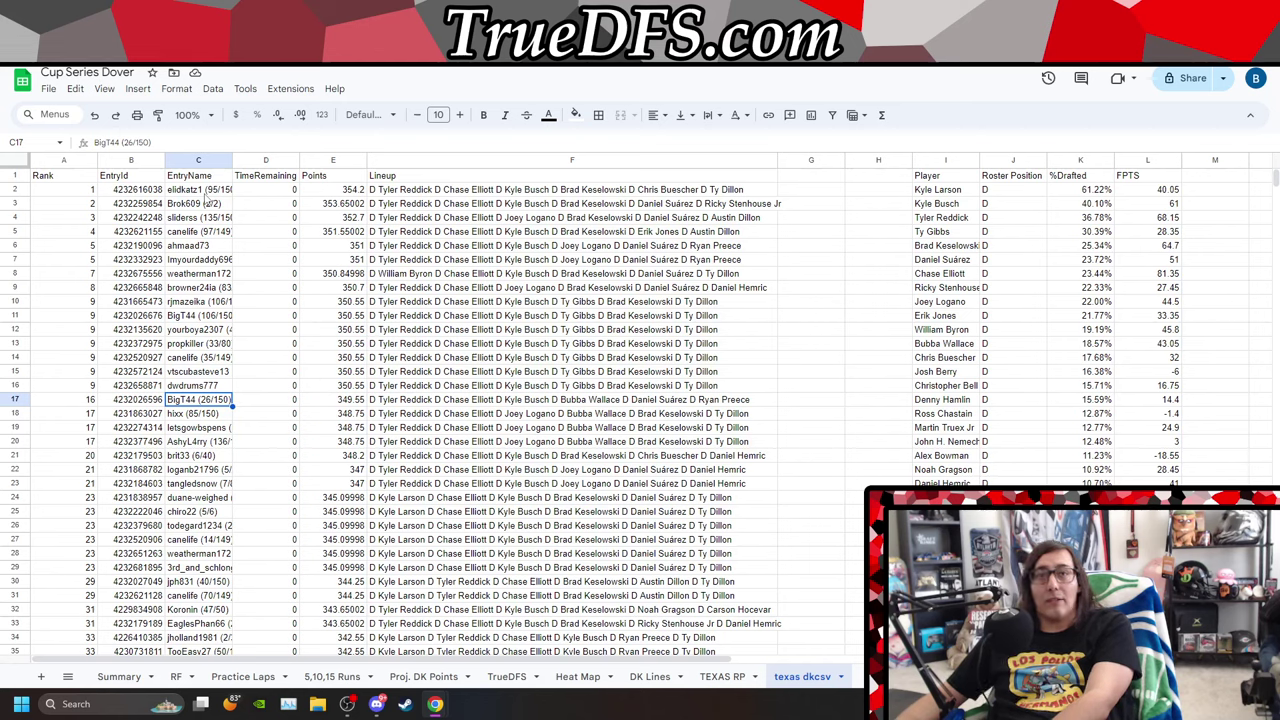
Search the texas dkcsv sheet for the rank 16 entrant's username and go forward through the matches to the rank 104 lineup.
key(ctrl+f)
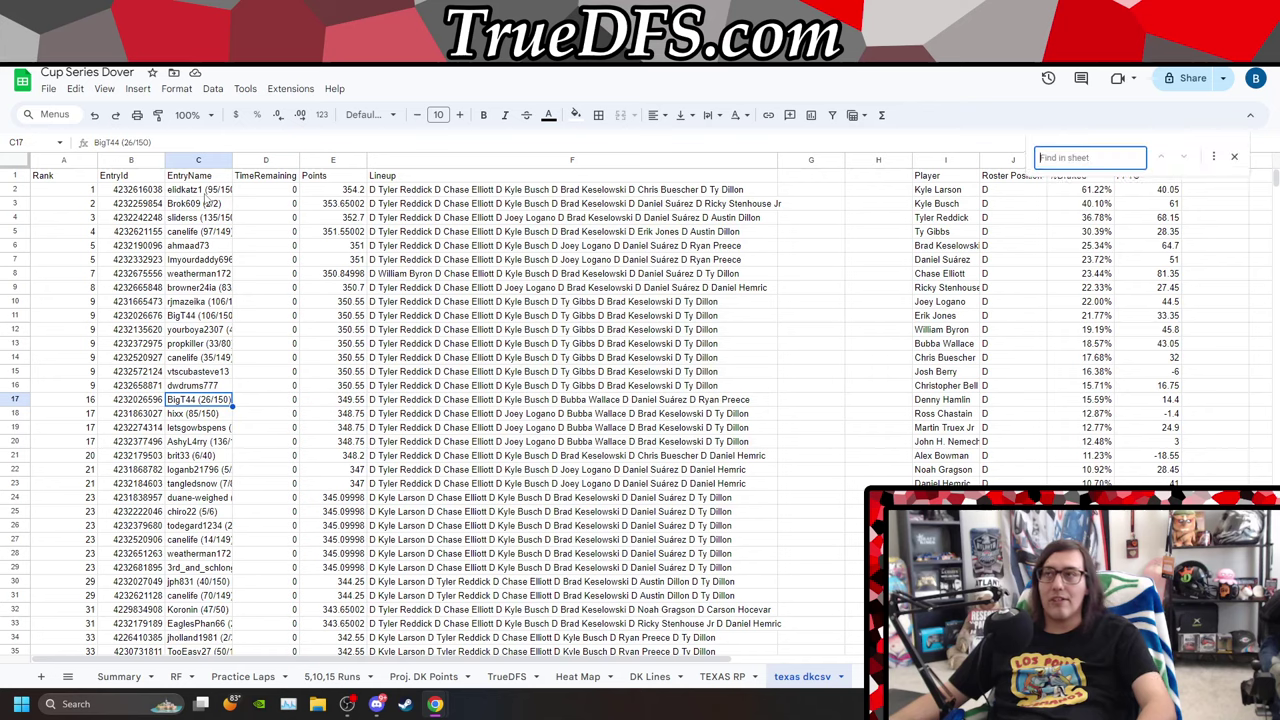
text(B)
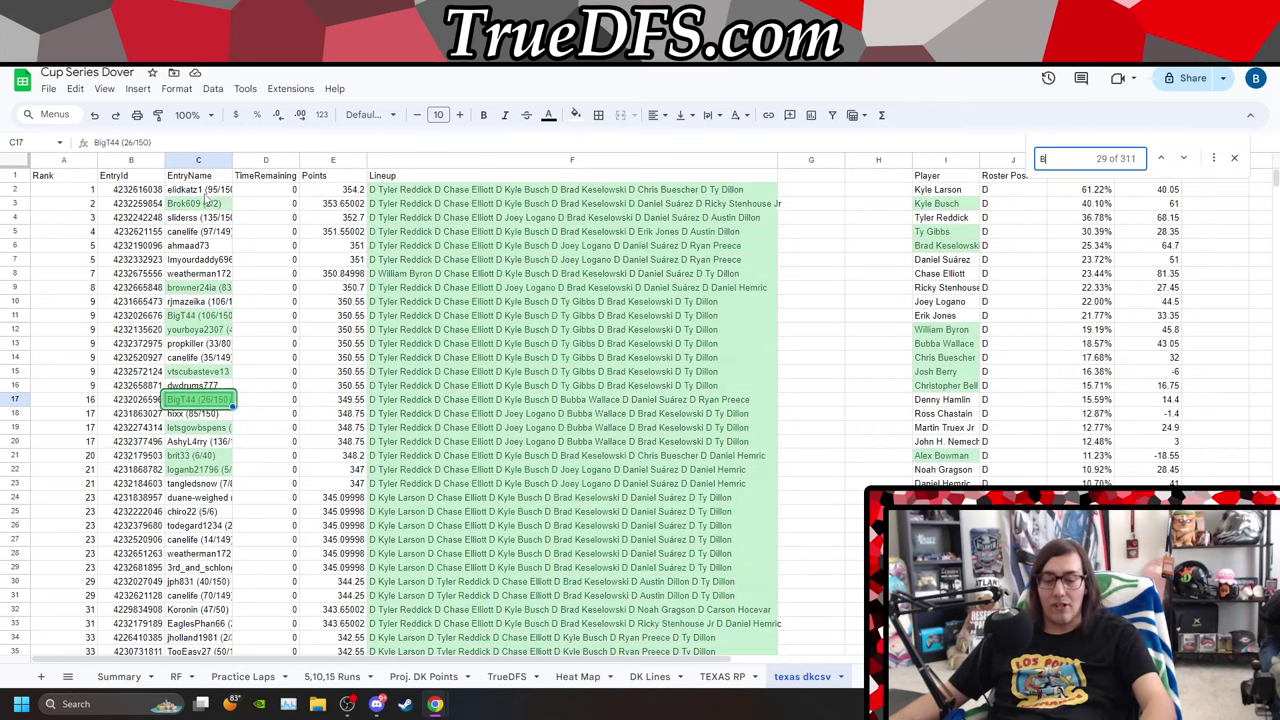
text(IGT)
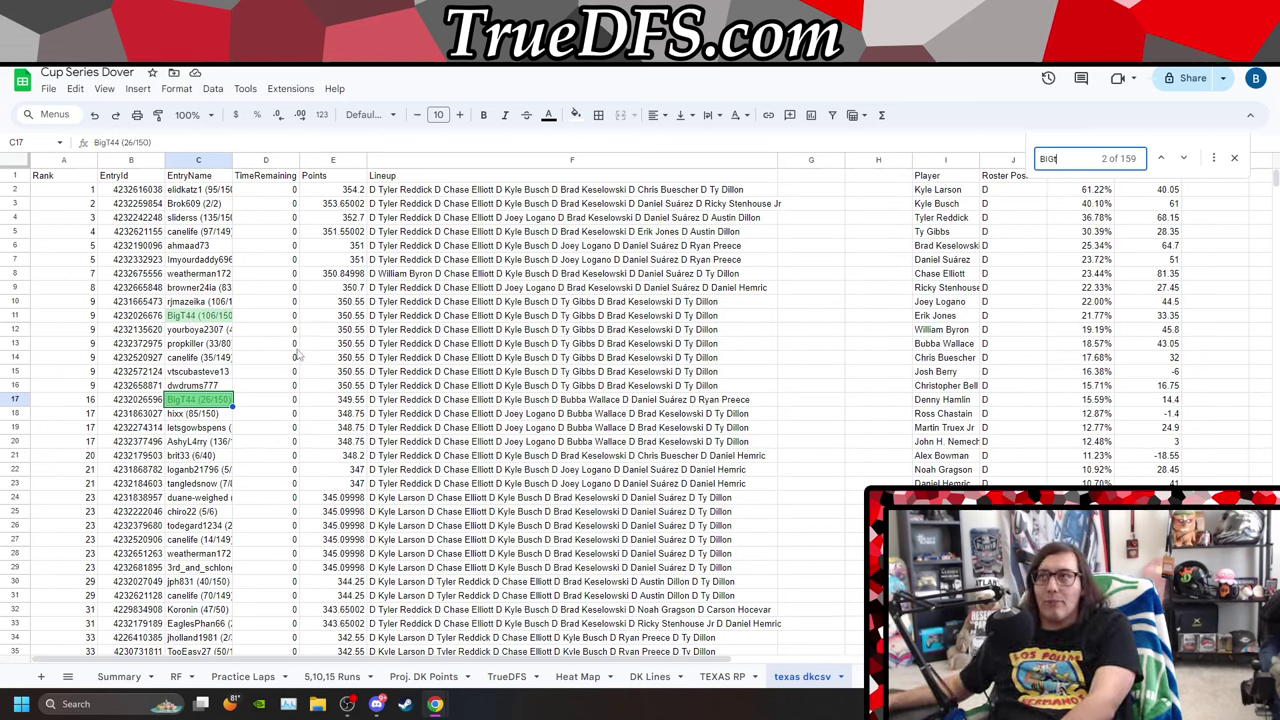
click(1182, 160)
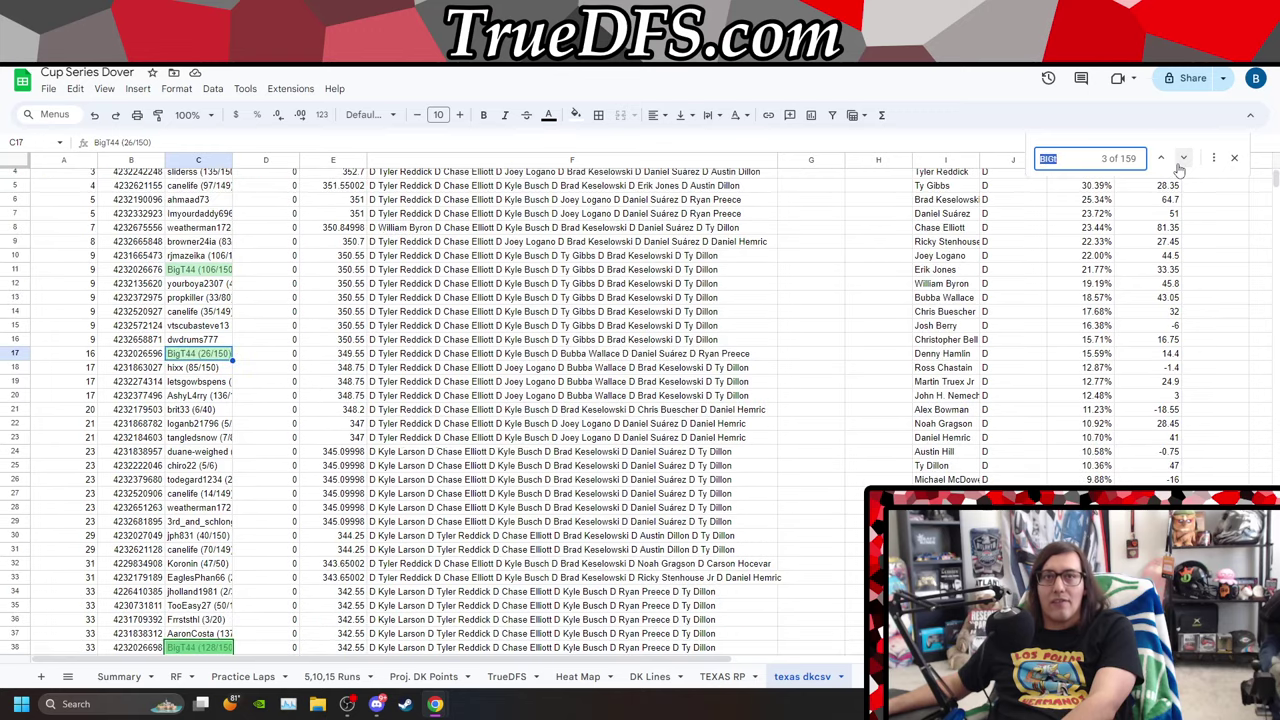
click(1182, 160)
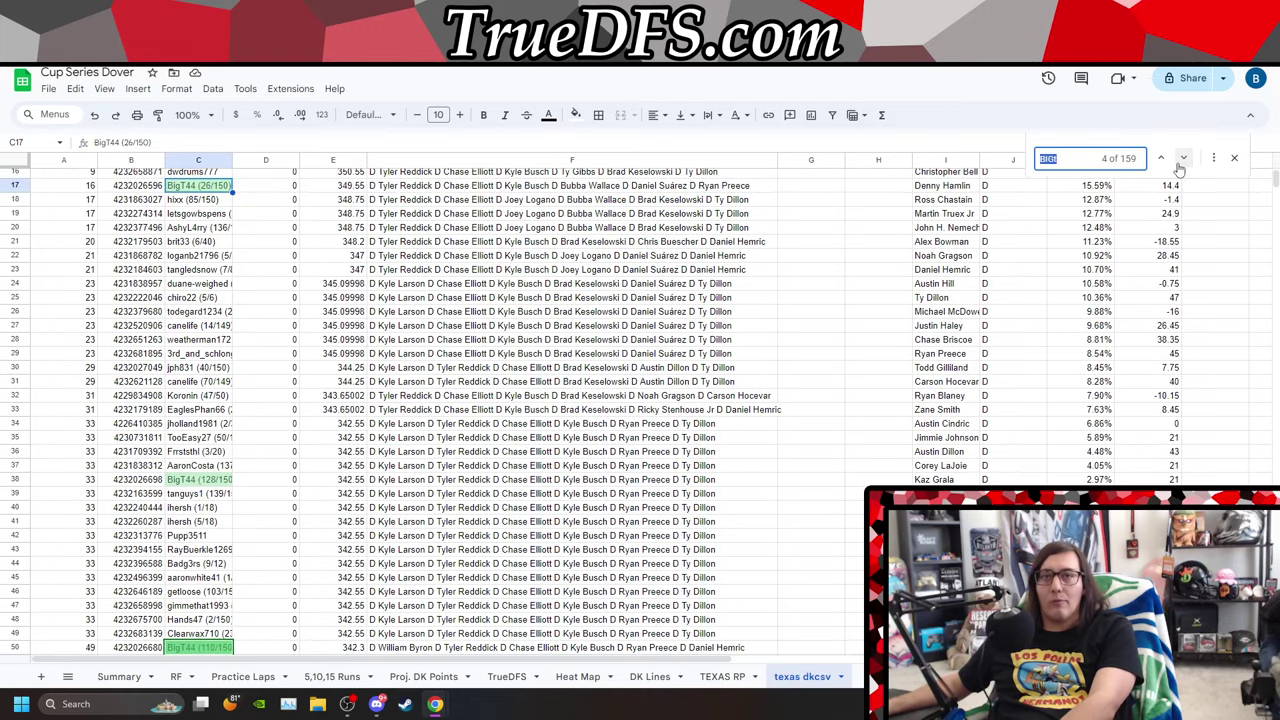
click(1182, 160)
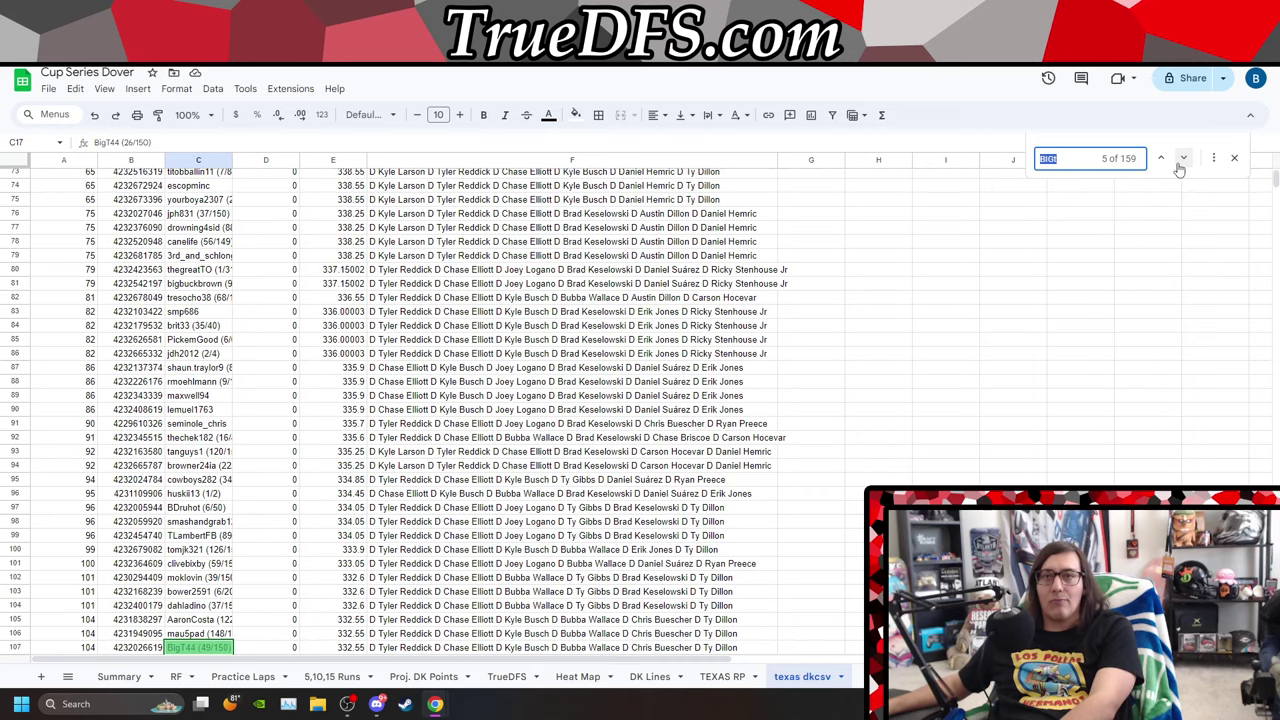
Go back to the entrant's lineups at ranks 49 and 33, and return to the one at rank 104.
click(1160, 158)
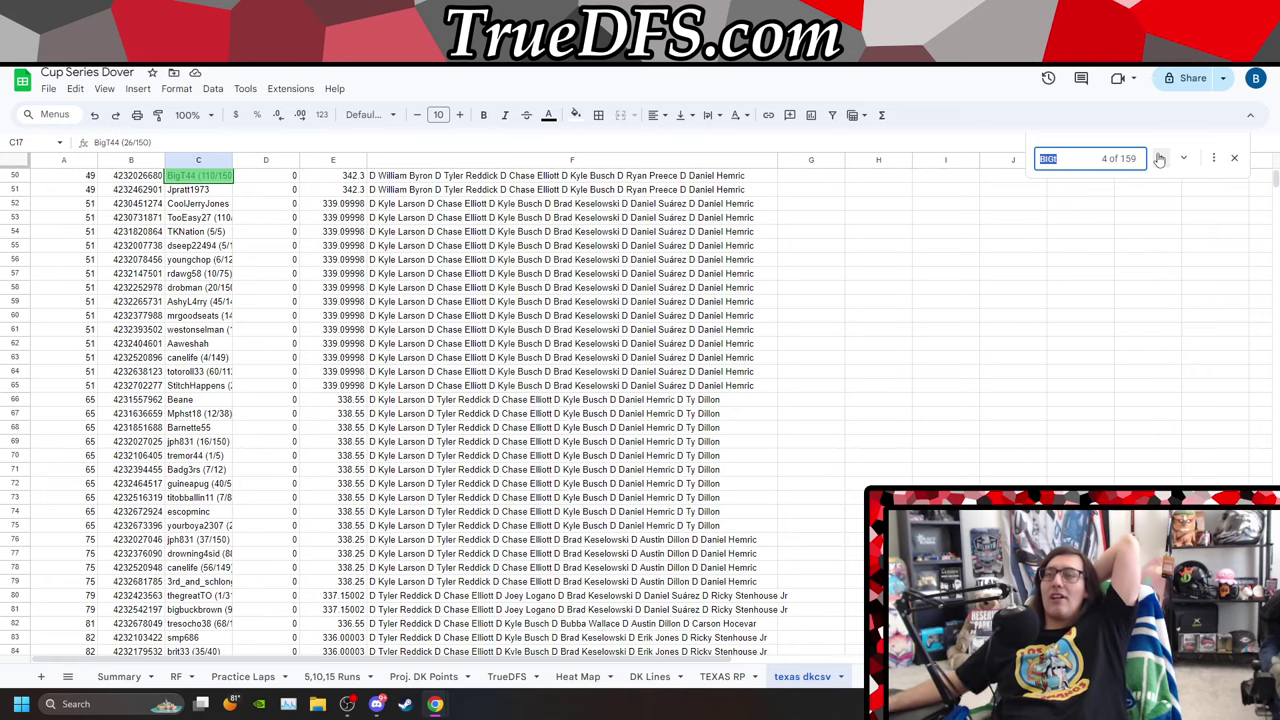
click(1160, 158)
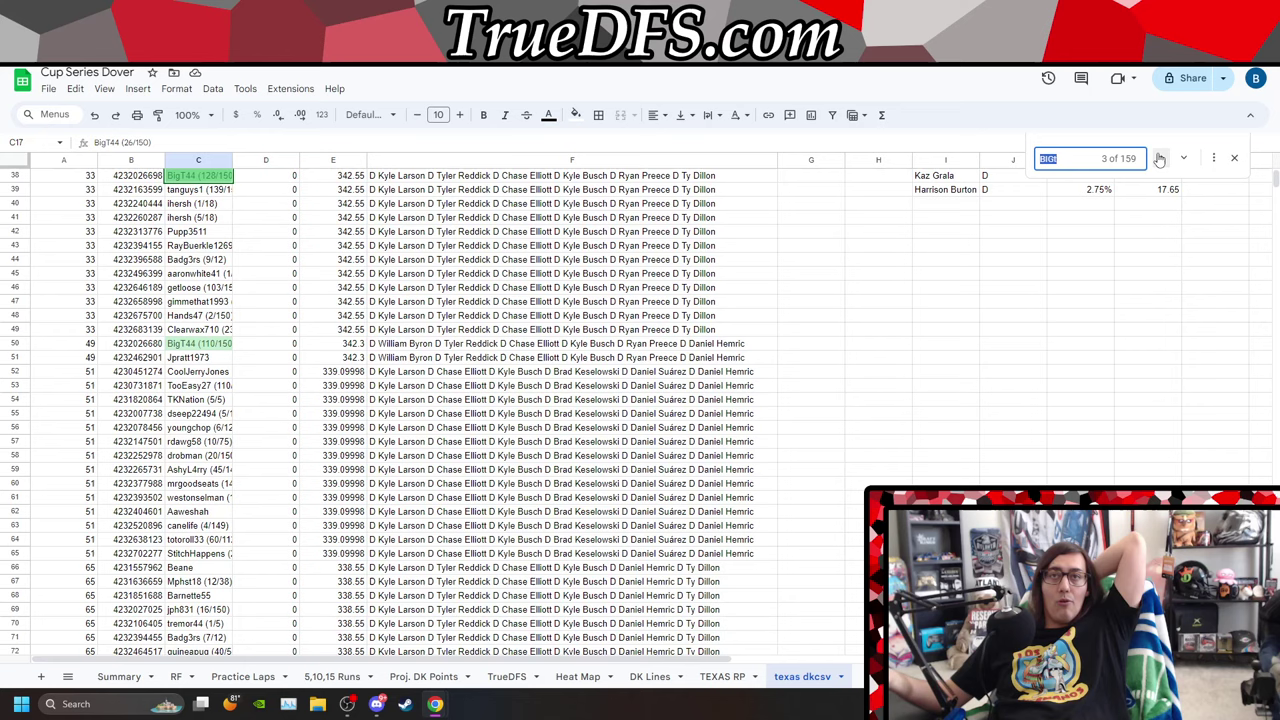
click(1182, 160)
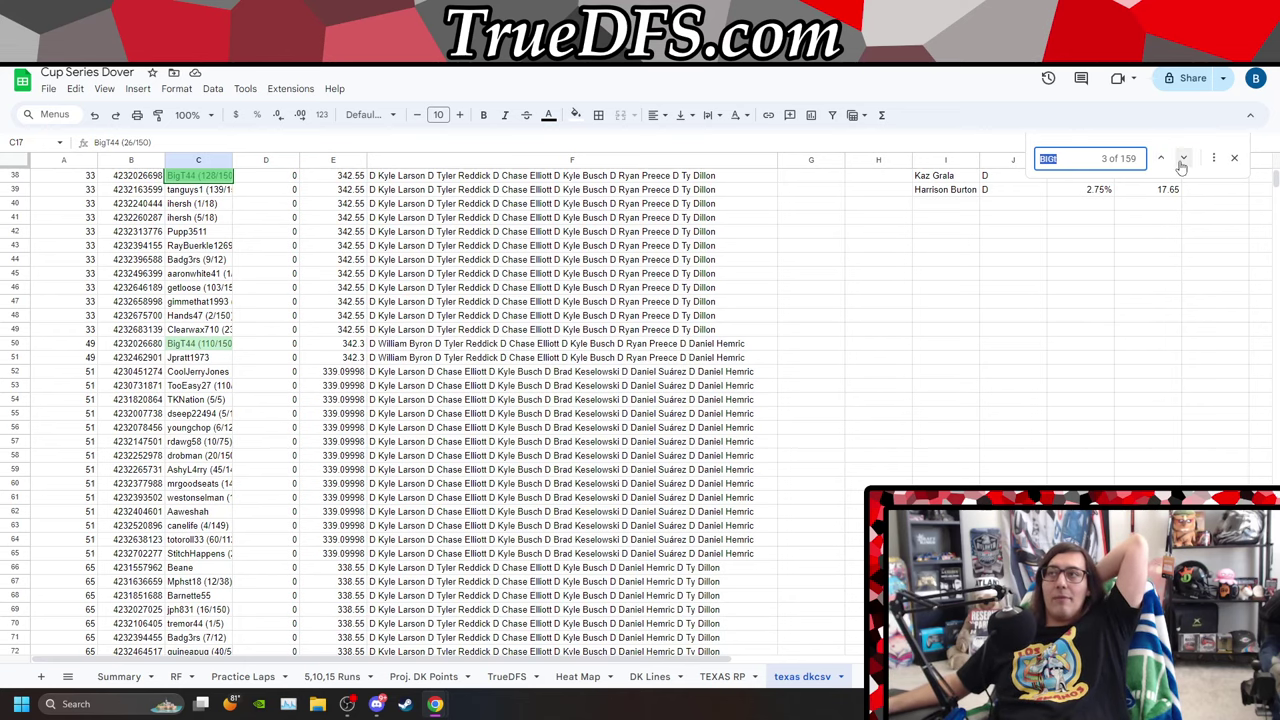
click(1182, 161)
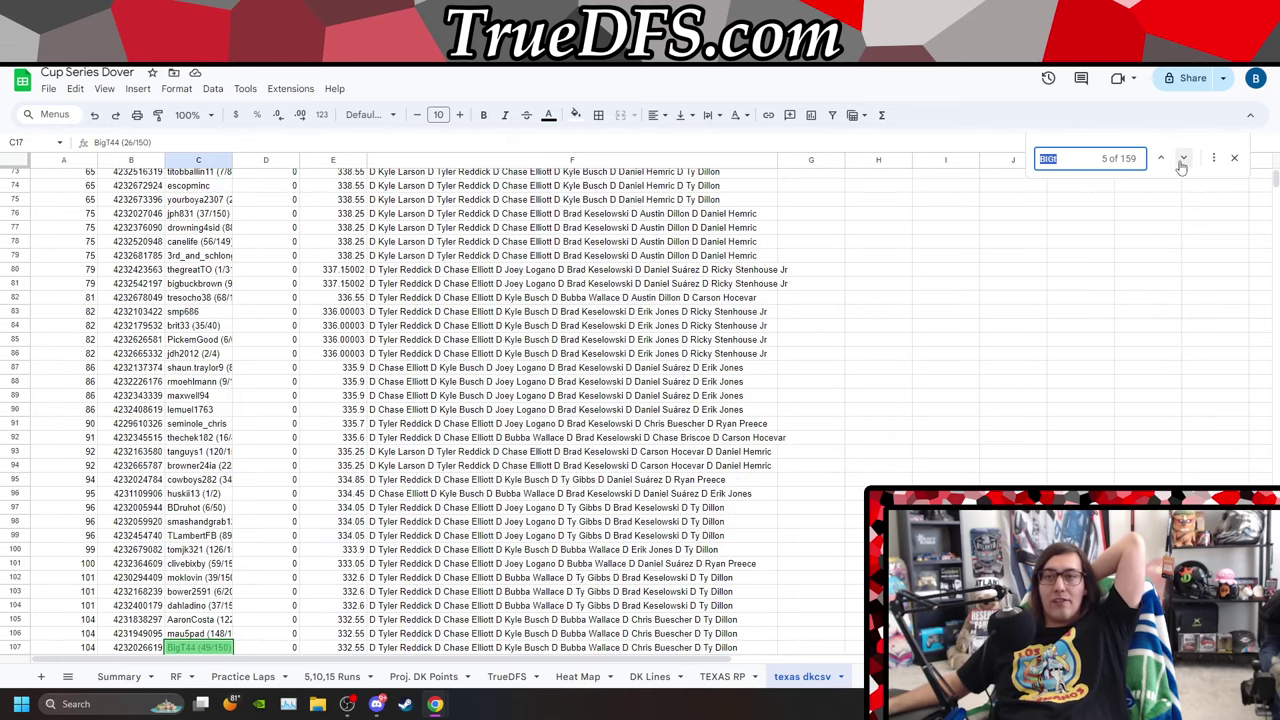
Review the entrant's next matching lineups one after another, from rank 138 to rank 658.
click(1182, 160)
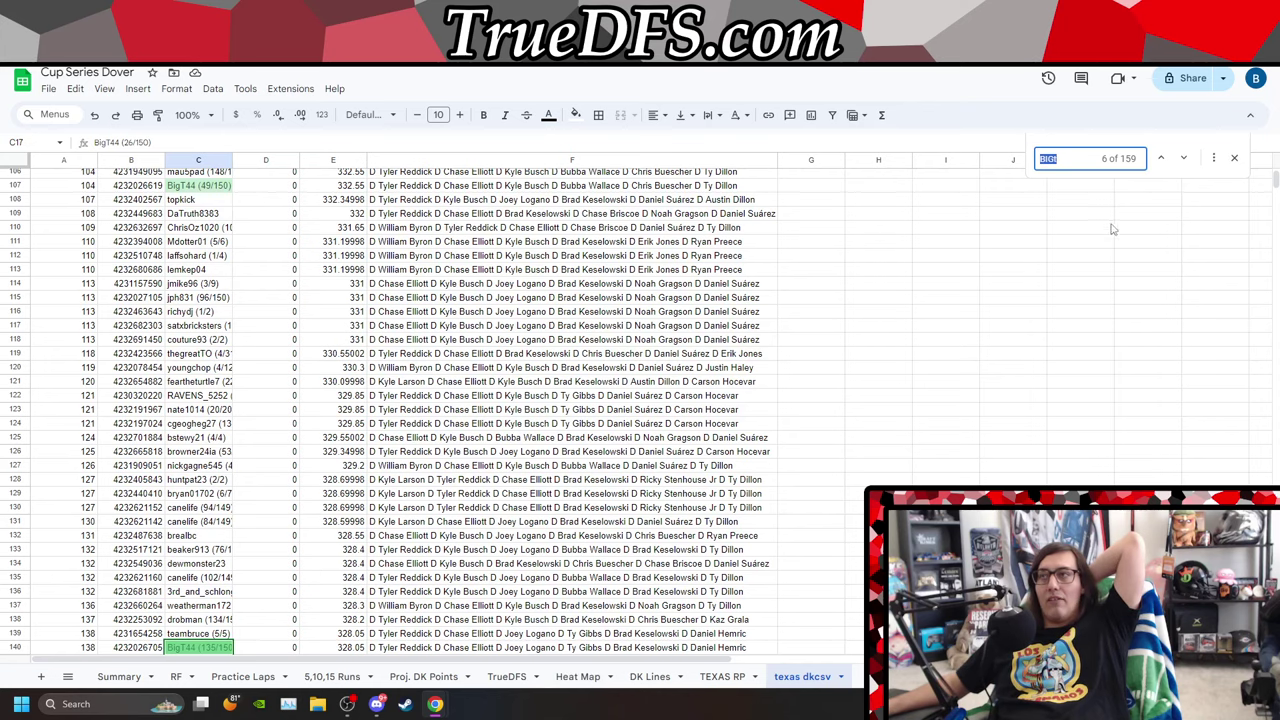
click(1183, 159)
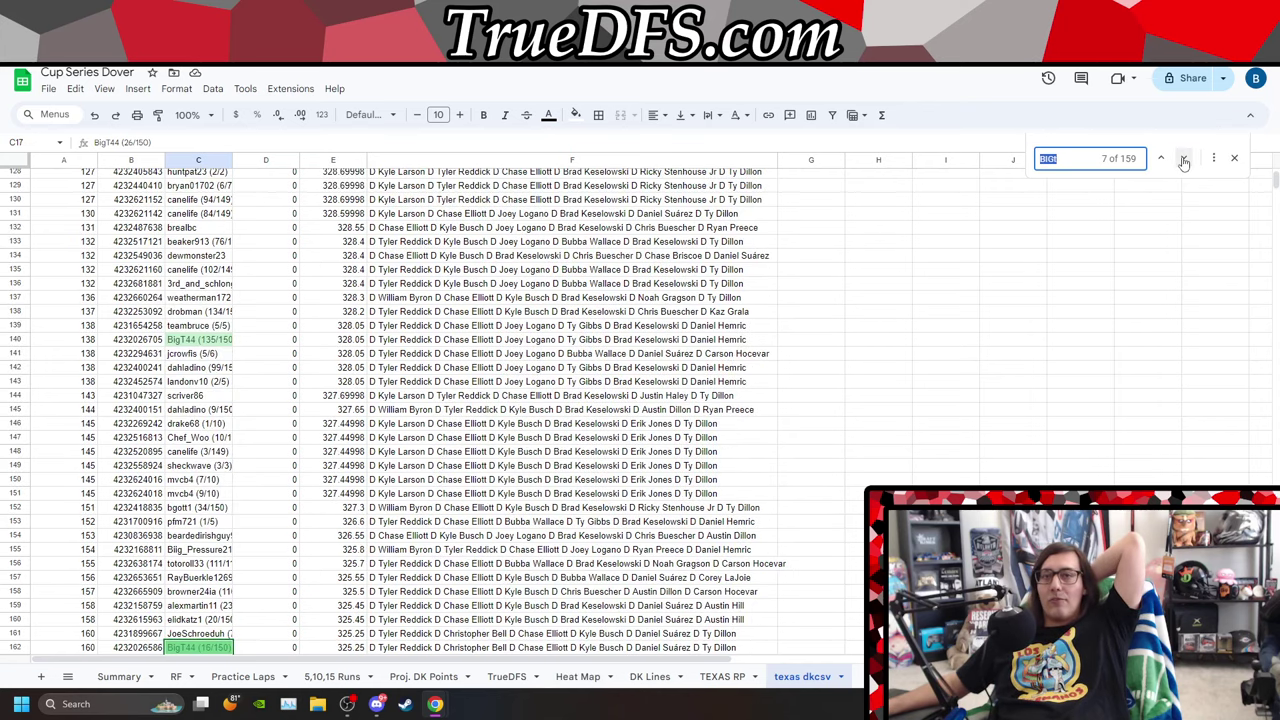
click(1183, 159)
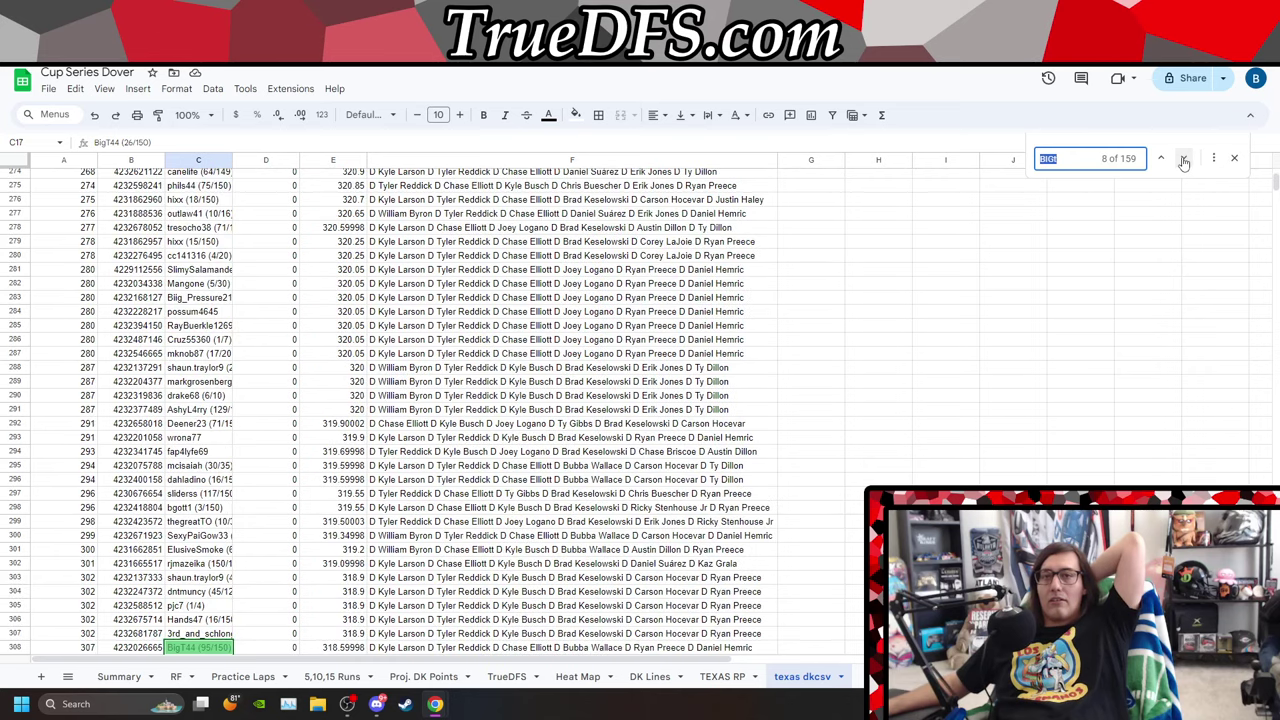
click(1183, 159)
click(1183, 160)
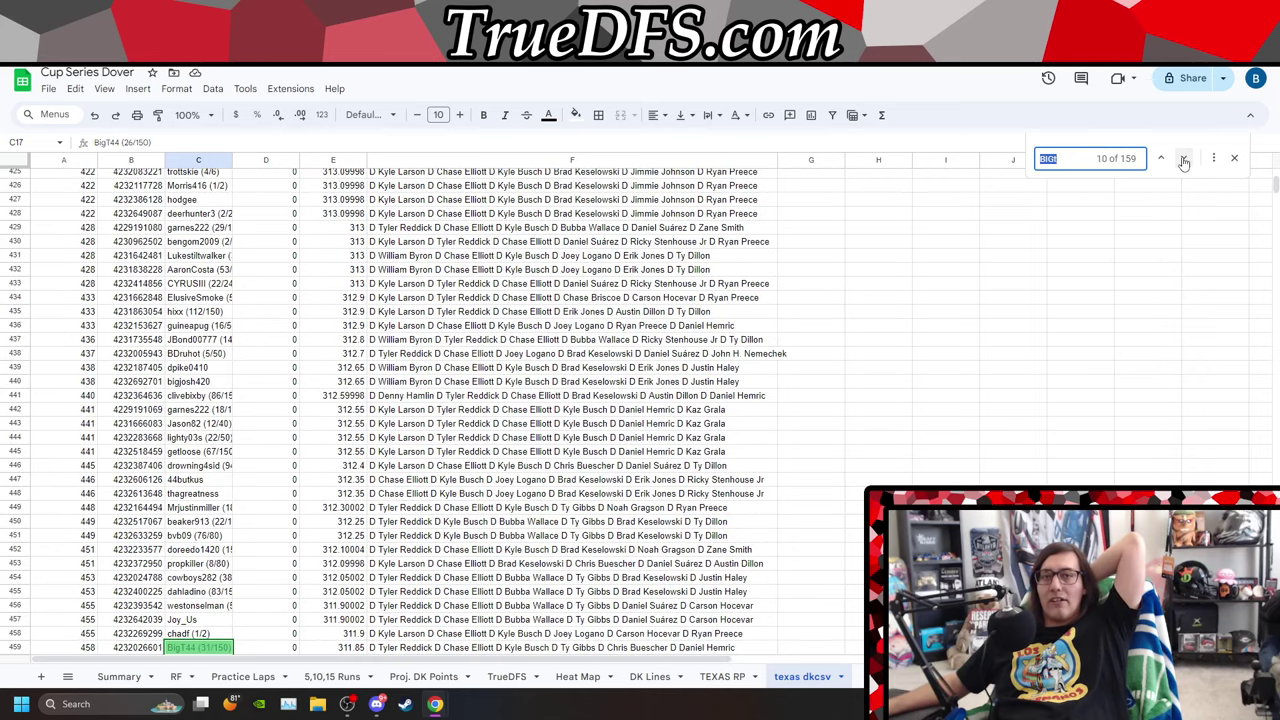
click(1183, 160)
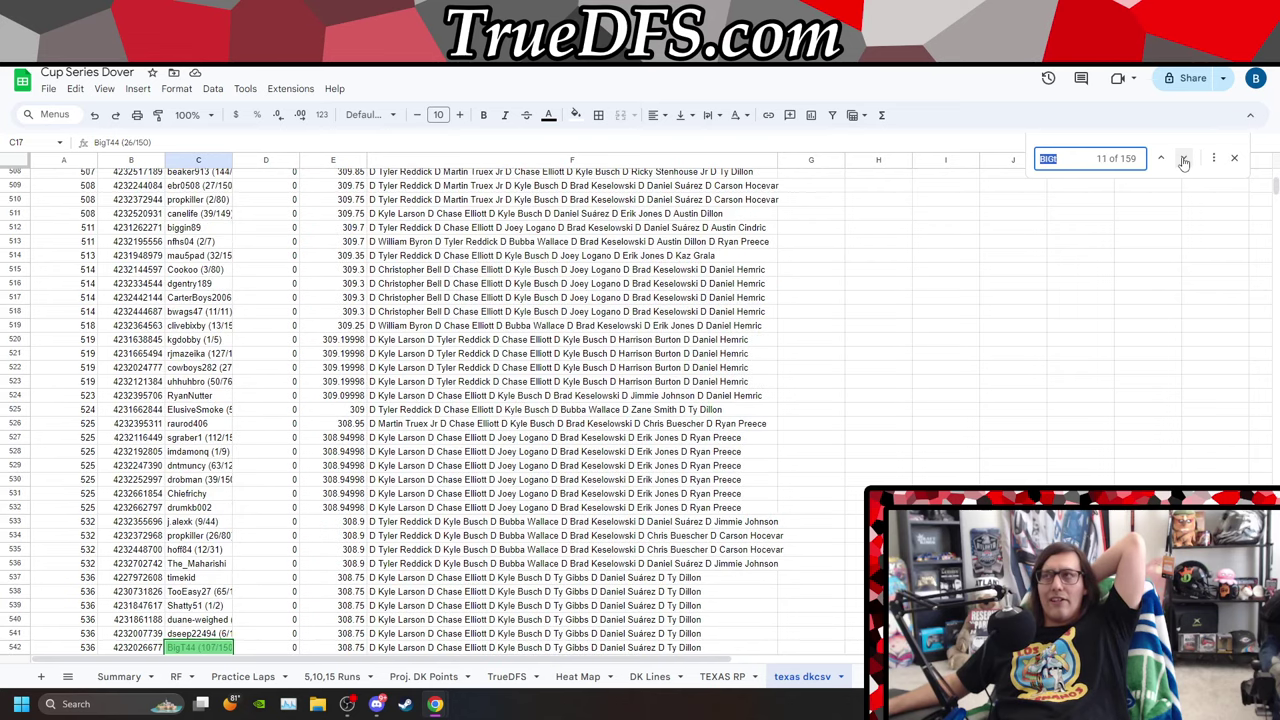
click(1183, 160)
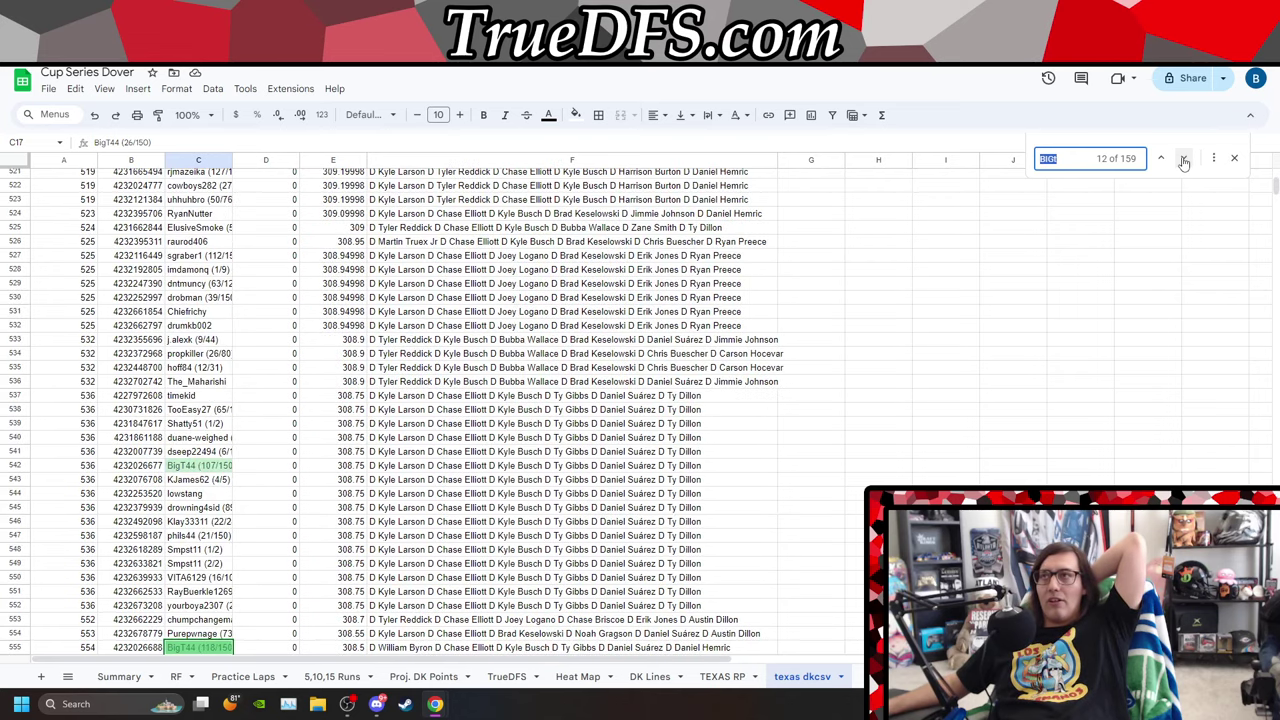
click(1183, 160)
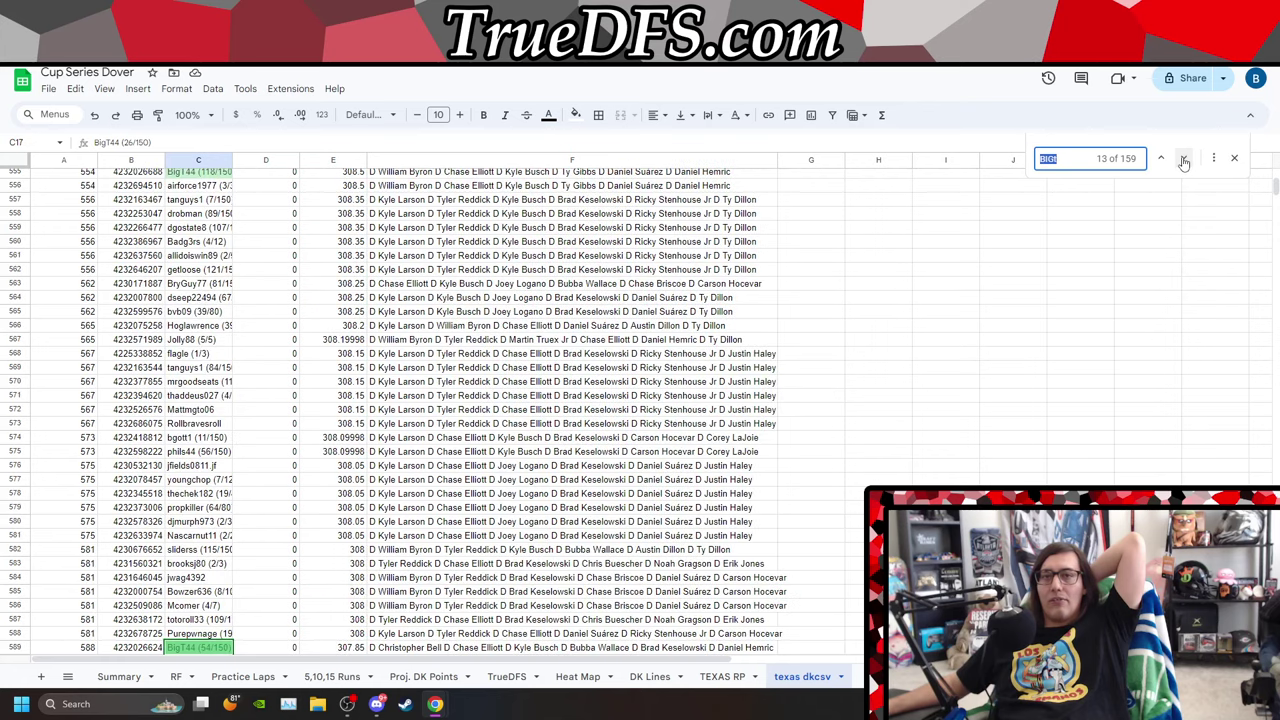
click(1183, 160)
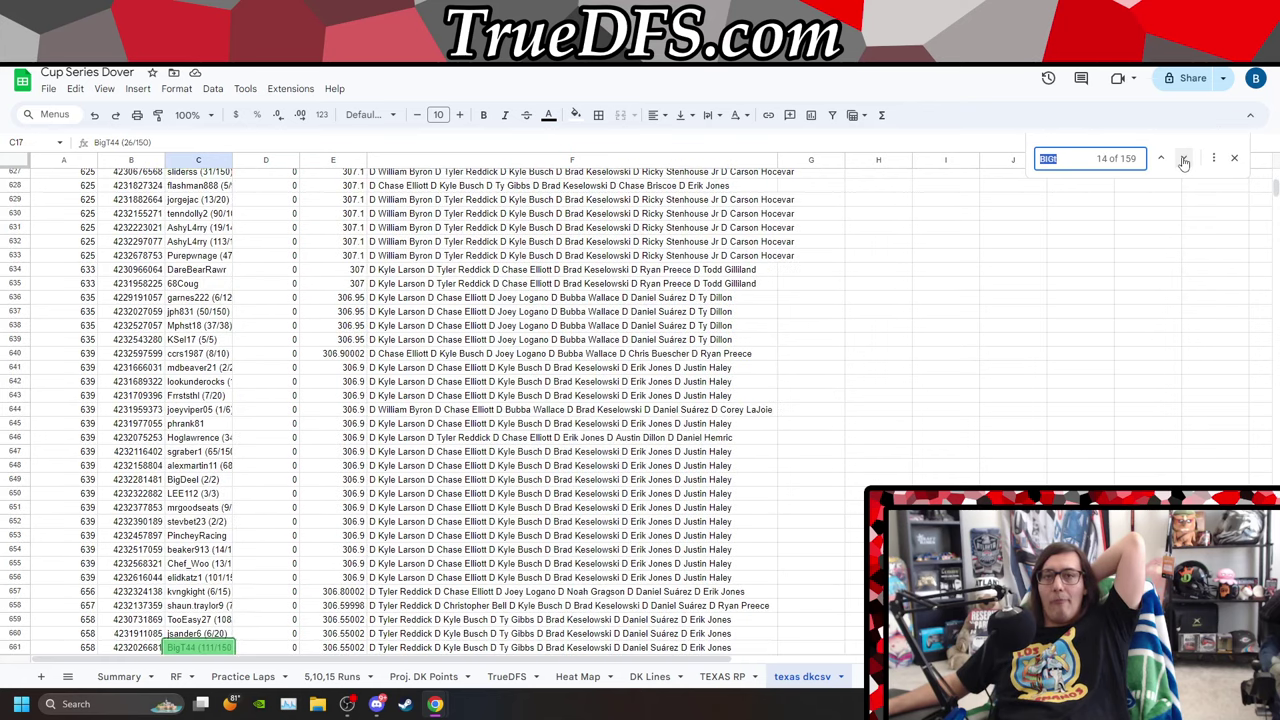
Go back through the entrant's matches past the rank 458 lineup and forward again to the rank 694 lineup.
click(1160, 158)
click(1160, 158)
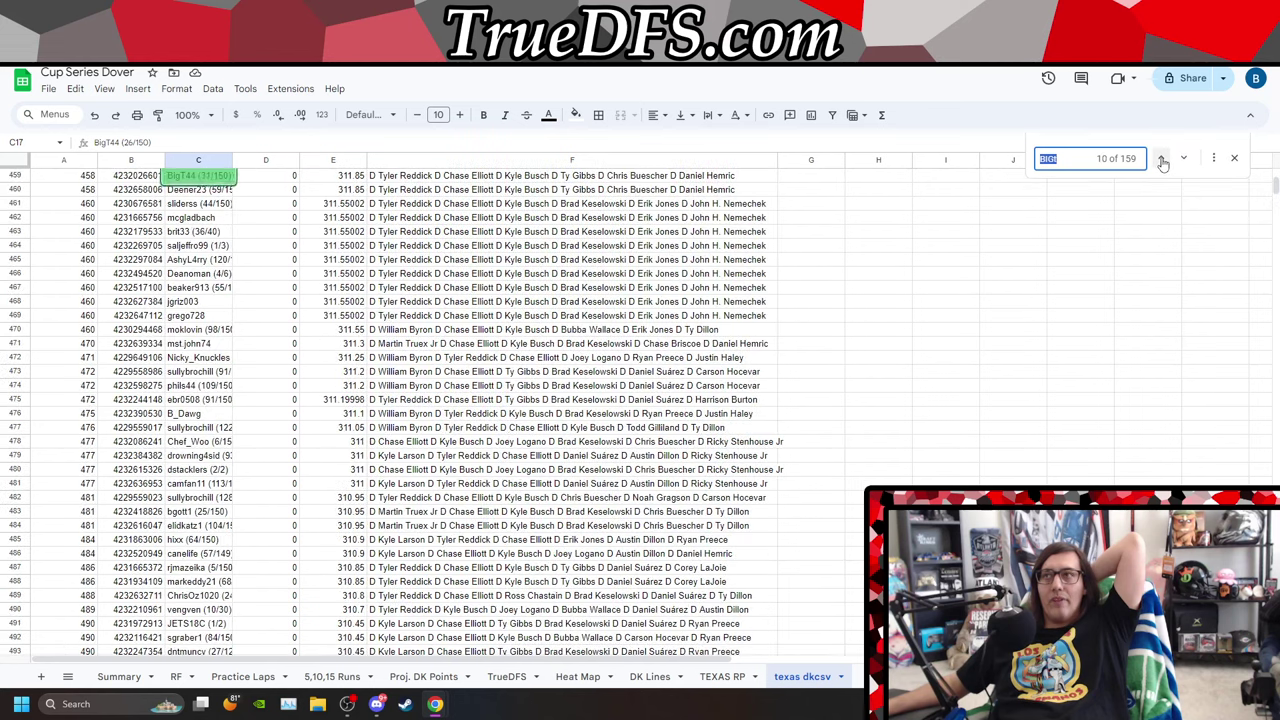
click(1160, 158)
click(1160, 158)
click(1160, 158)
click(1183, 160)
click(1183, 160)
click(1183, 160)
click(1183, 160)
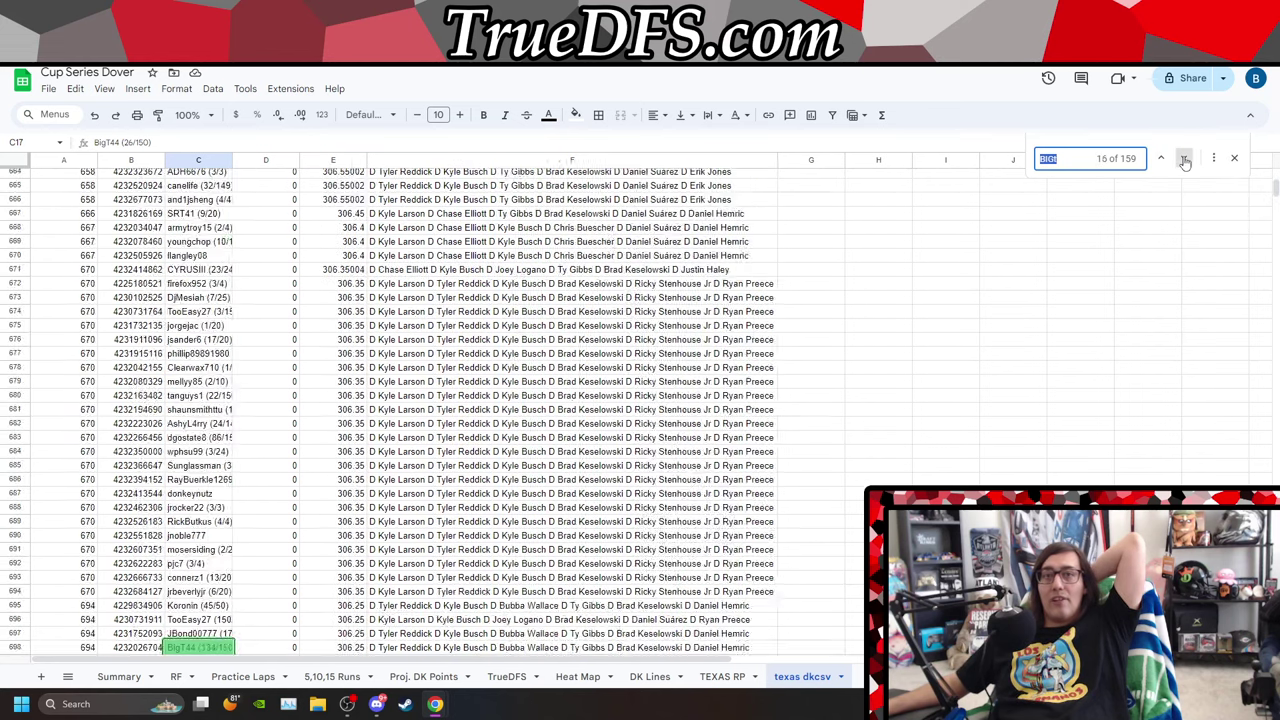
Go forward through the entrant's lower-ranked matches until the lineup at rank 6108.
click(1183, 160)
click(1183, 160)
click(1183, 160)
click(1183, 160)
click(1183, 160)
click(1183, 160)
click(1183, 160)
click(1183, 160)
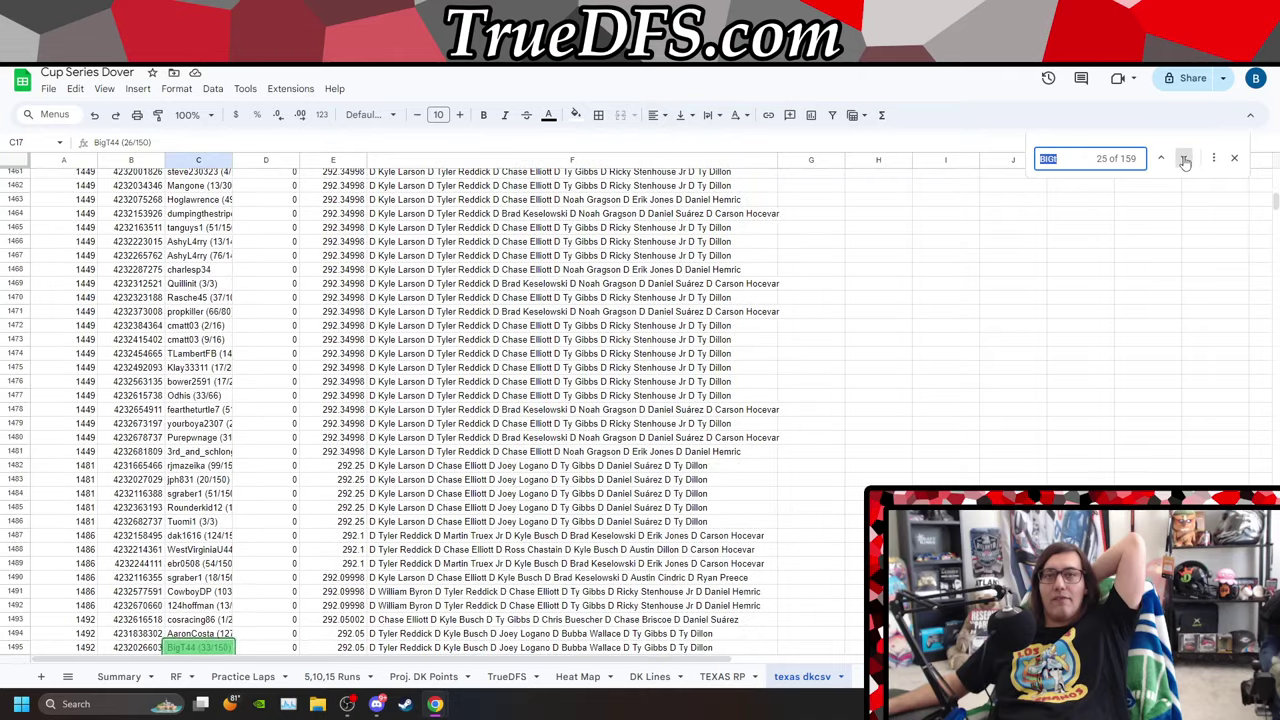
click(1183, 160)
click(1183, 160)
click(1183, 160)
click(1183, 160)
click(1184, 160)
click(1184, 160)
click(1184, 160)
click(1184, 160)
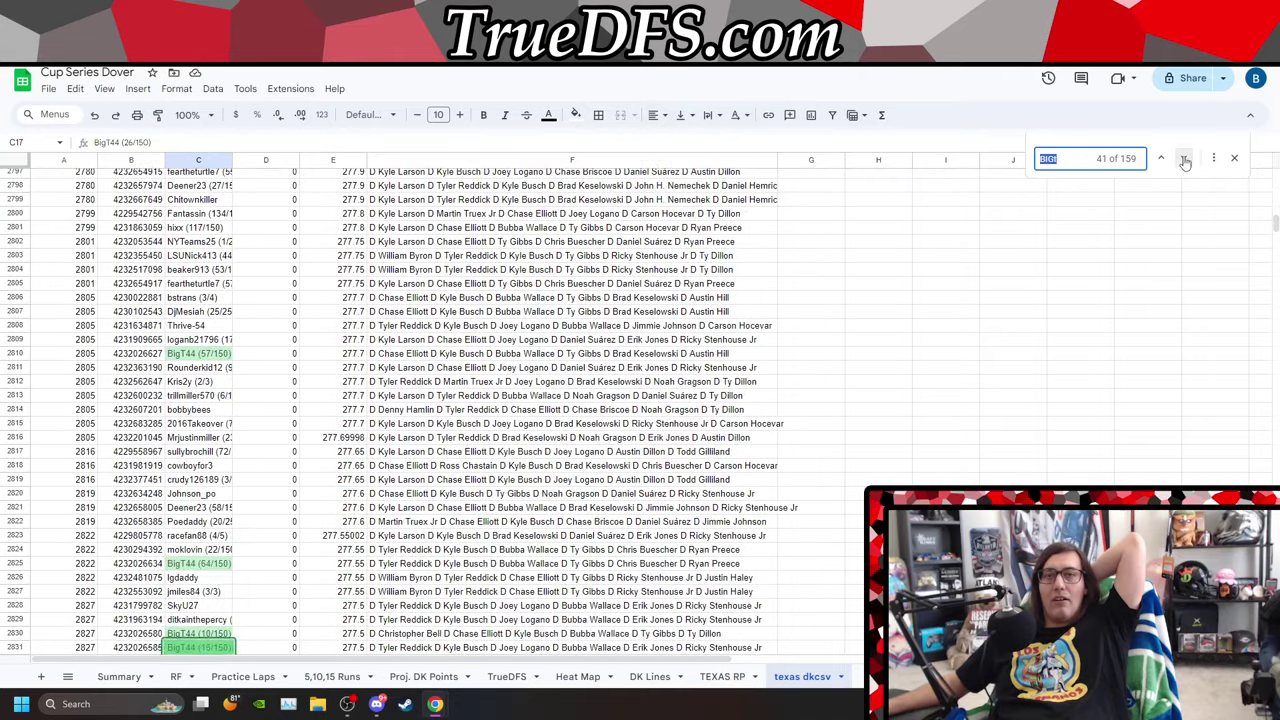
click(1184, 160)
click(1184, 160)
click(1184, 160)
click(1184, 160)
click(1184, 160)
click(1184, 160)
click(1184, 160)
click(1184, 160)
click(1184, 160)
click(1184, 160)
click(1184, 160)
click(1184, 160)
click(1184, 160)
click(1184, 160)
click(1184, 160)
click(1184, 160)
click(1184, 160)
click(1184, 160)
click(1184, 160)
click(1184, 160)
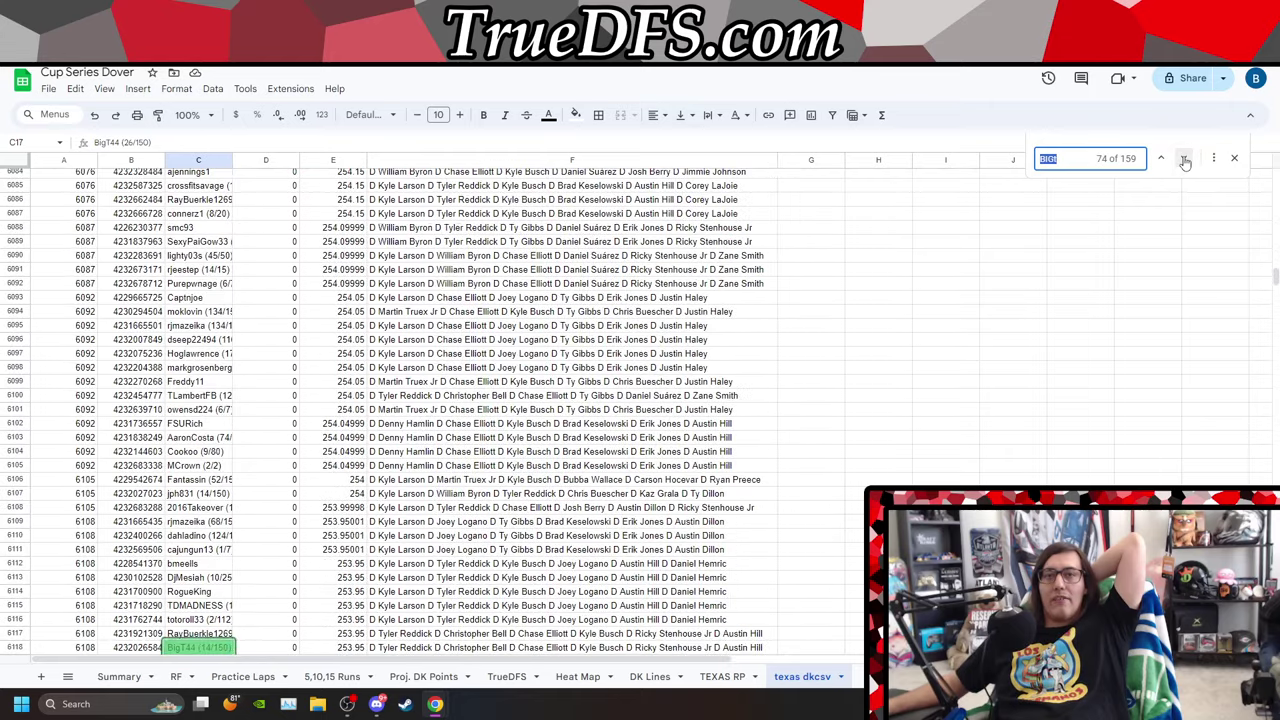
Go back through the entrant's matches to the first of the two lineups at rank 4762.
click(1163, 161)
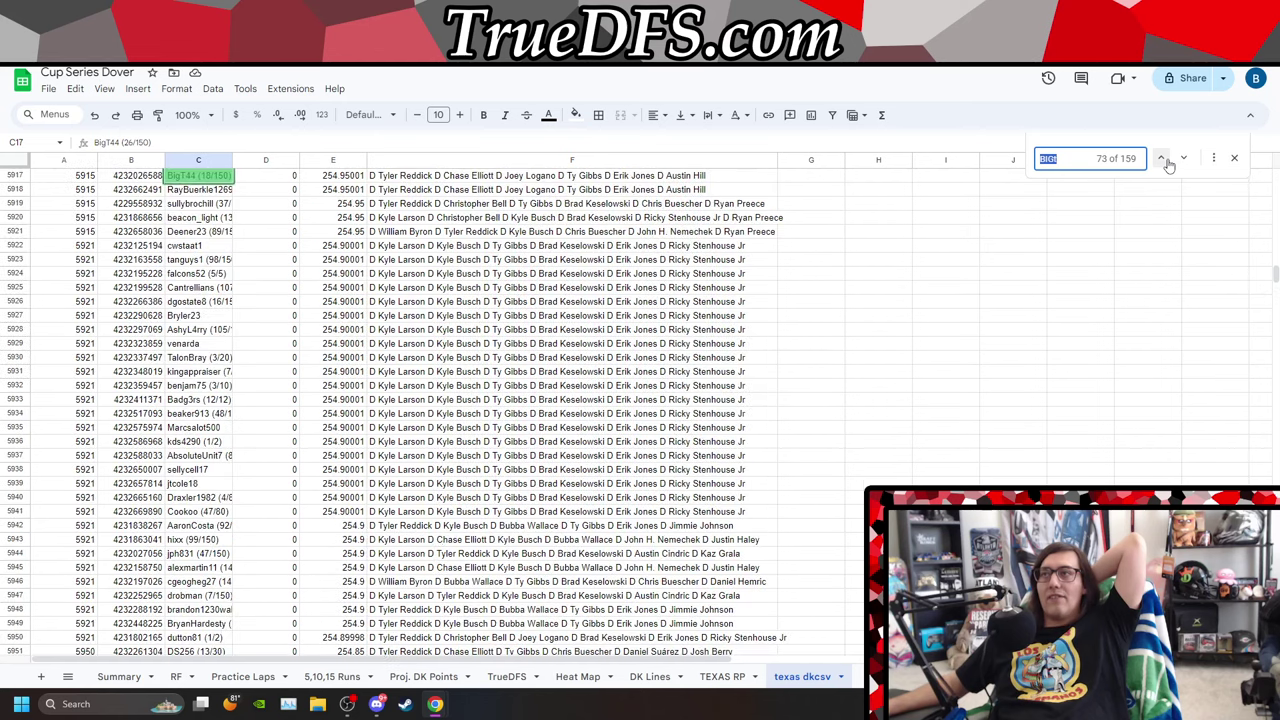
click(1163, 161)
click(1163, 161)
click(1163, 161)
click(1163, 161)
click(1163, 161)
click(1163, 161)
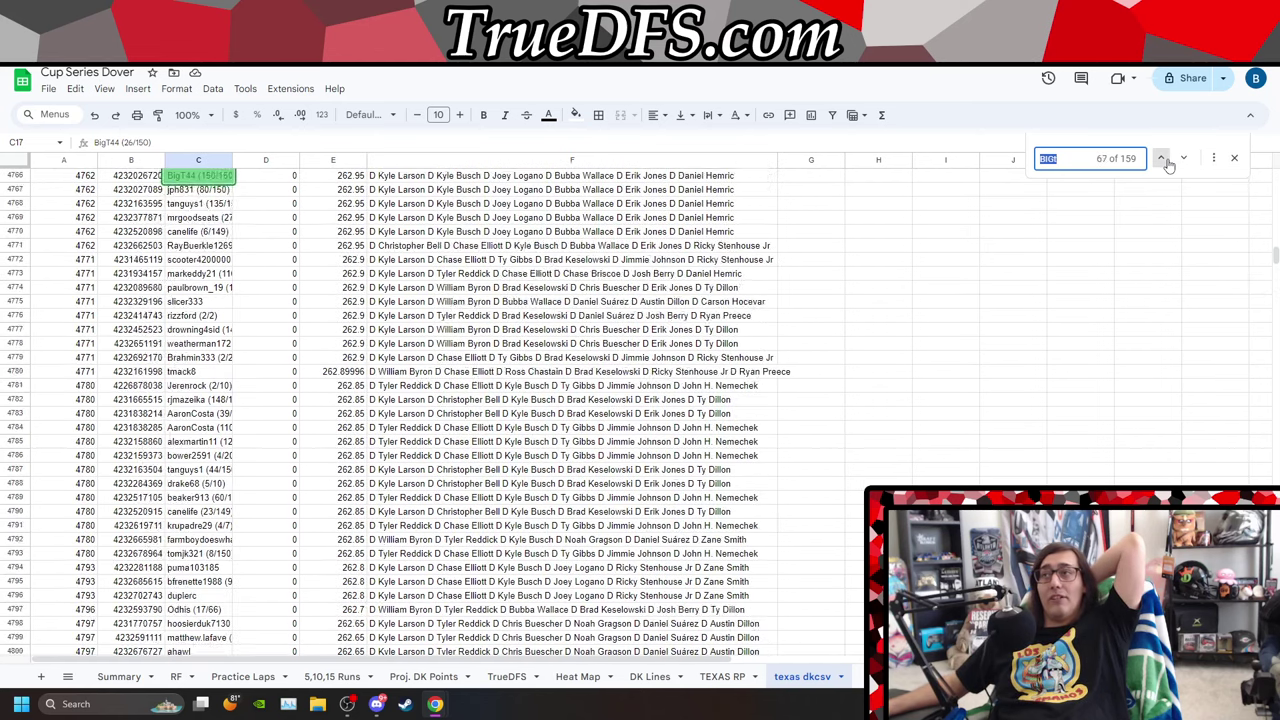
click(1163, 161)
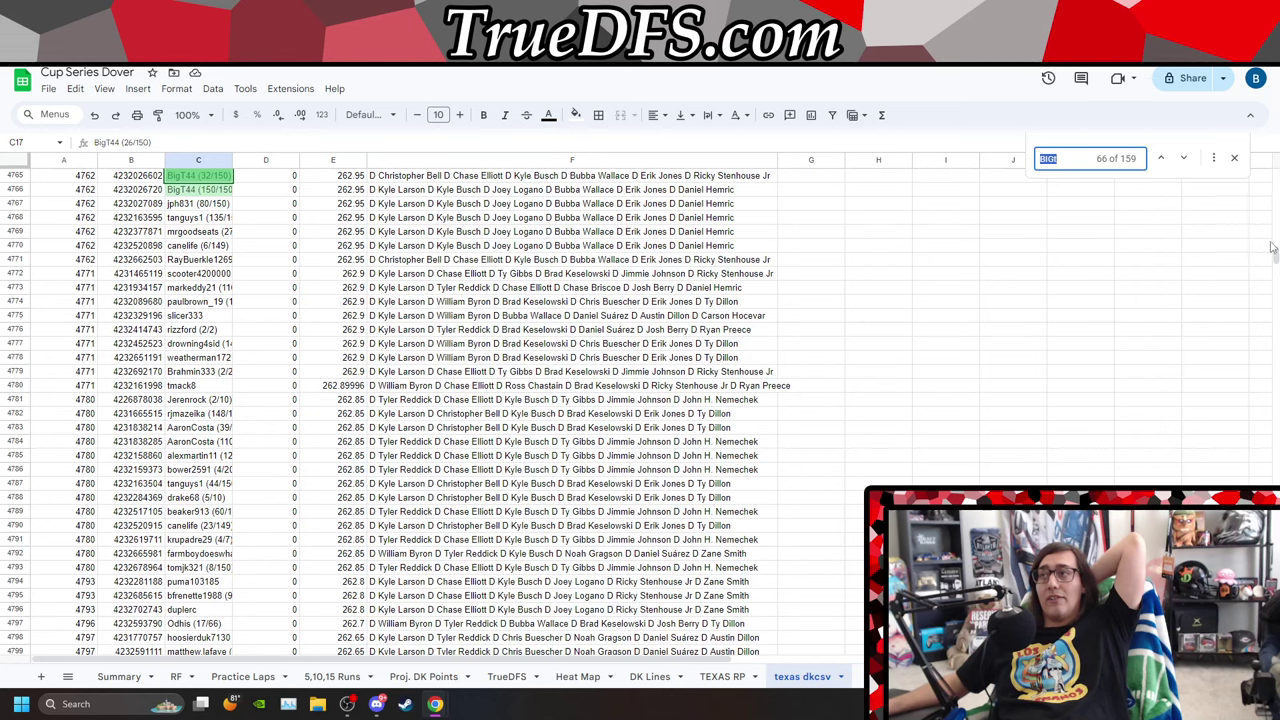
Close the search and return to the start of the sheet.
drag(1274, 255, 1122, 170)
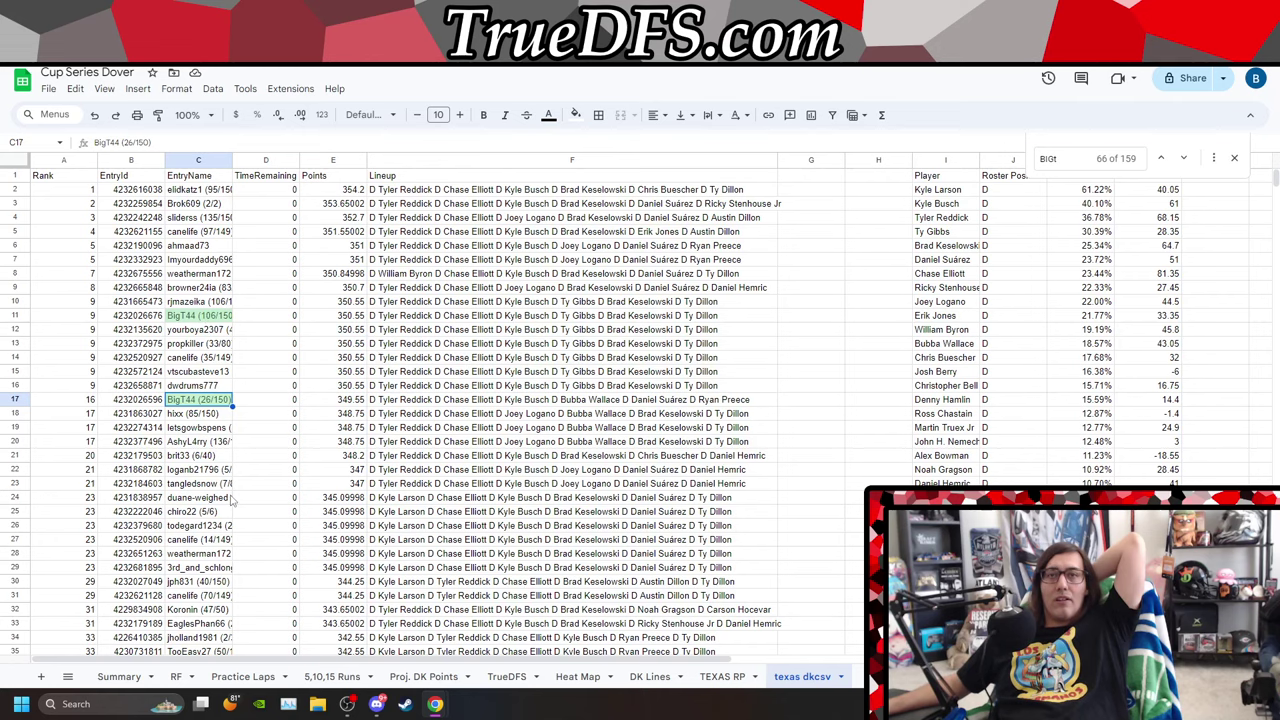
click(1234, 165)
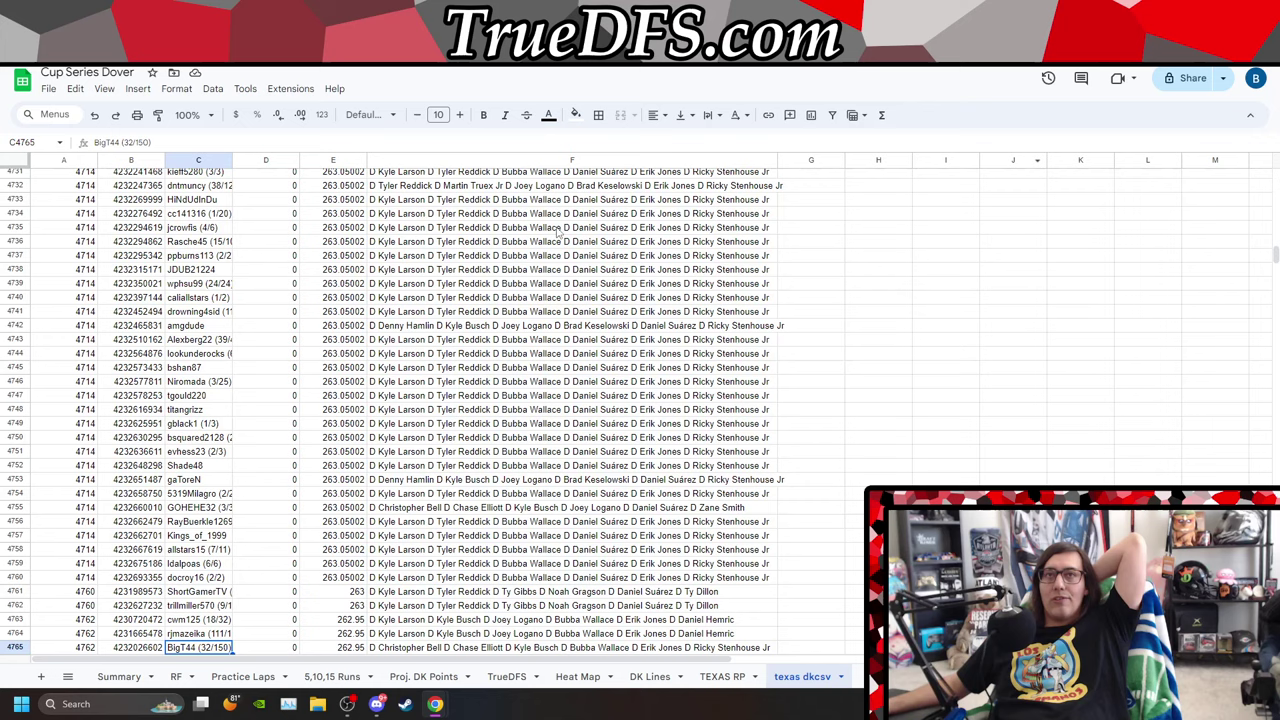
drag(1275, 256, 1276, 175)
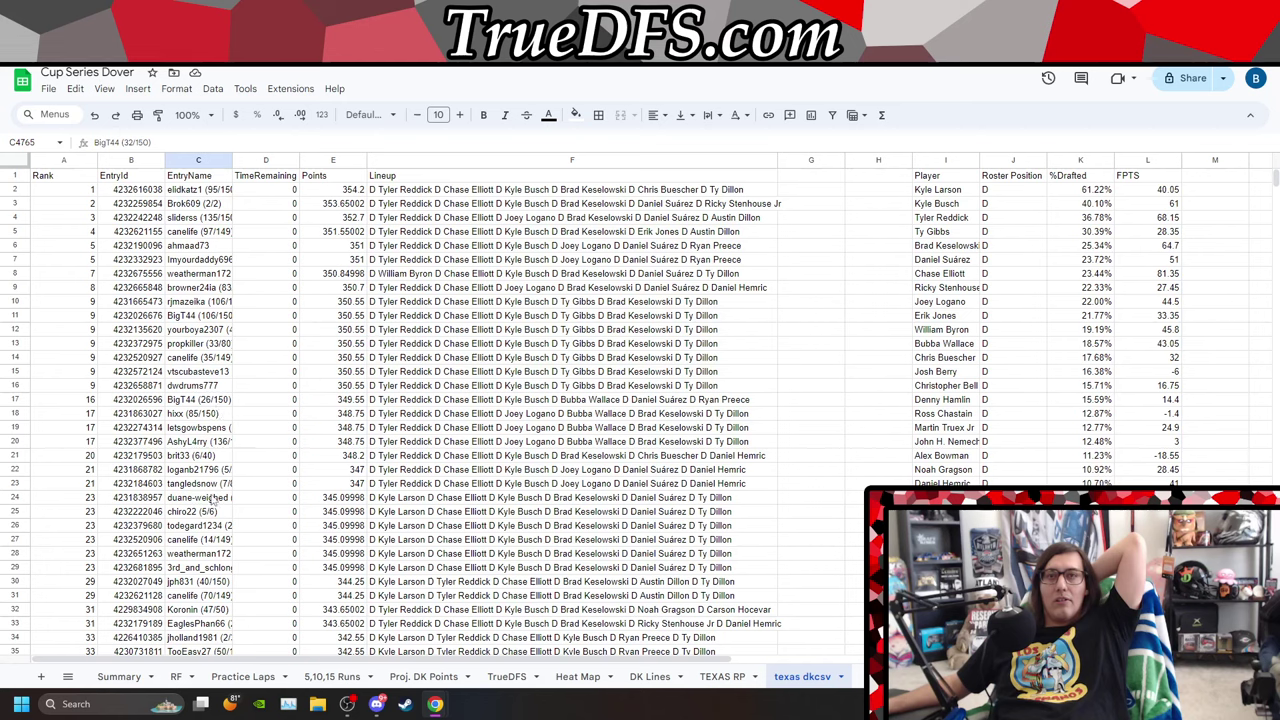
Copy the rank 23 entrant's username from cell C29, without the entry count.
click(210, 567)
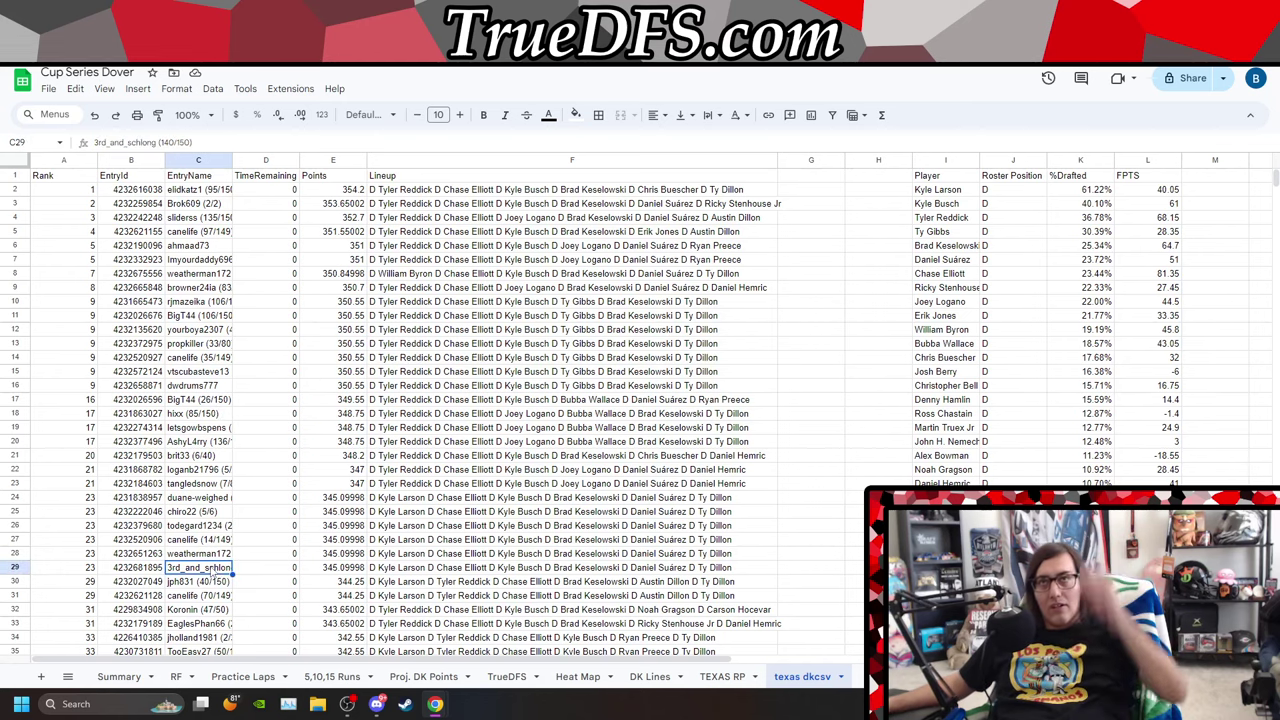
double_click(119, 142)
key(ctrl+c)
click(791, 250)
key(ctrl+v)
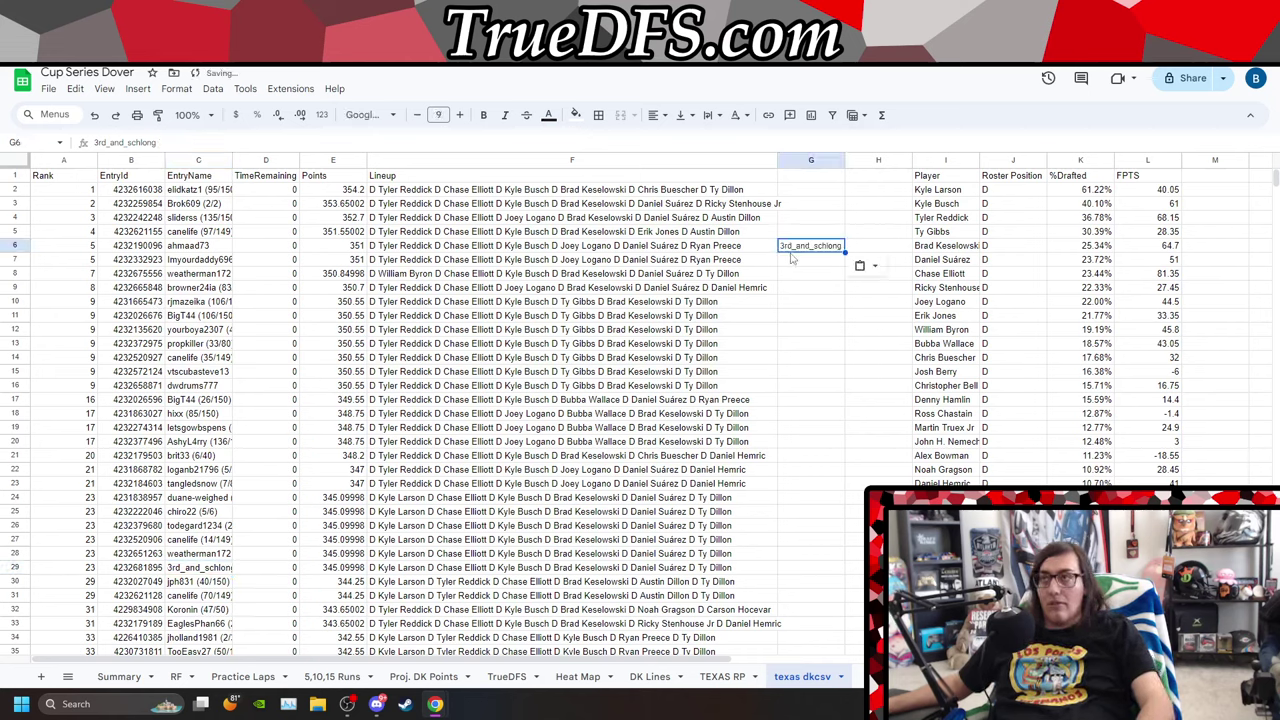
key(ctrl+z)
Search the sheet for the copied username, go forward through the matches to rank 719 and back to the rank 421 lineup.
key(ctrl+f)
key(ctrl+v)
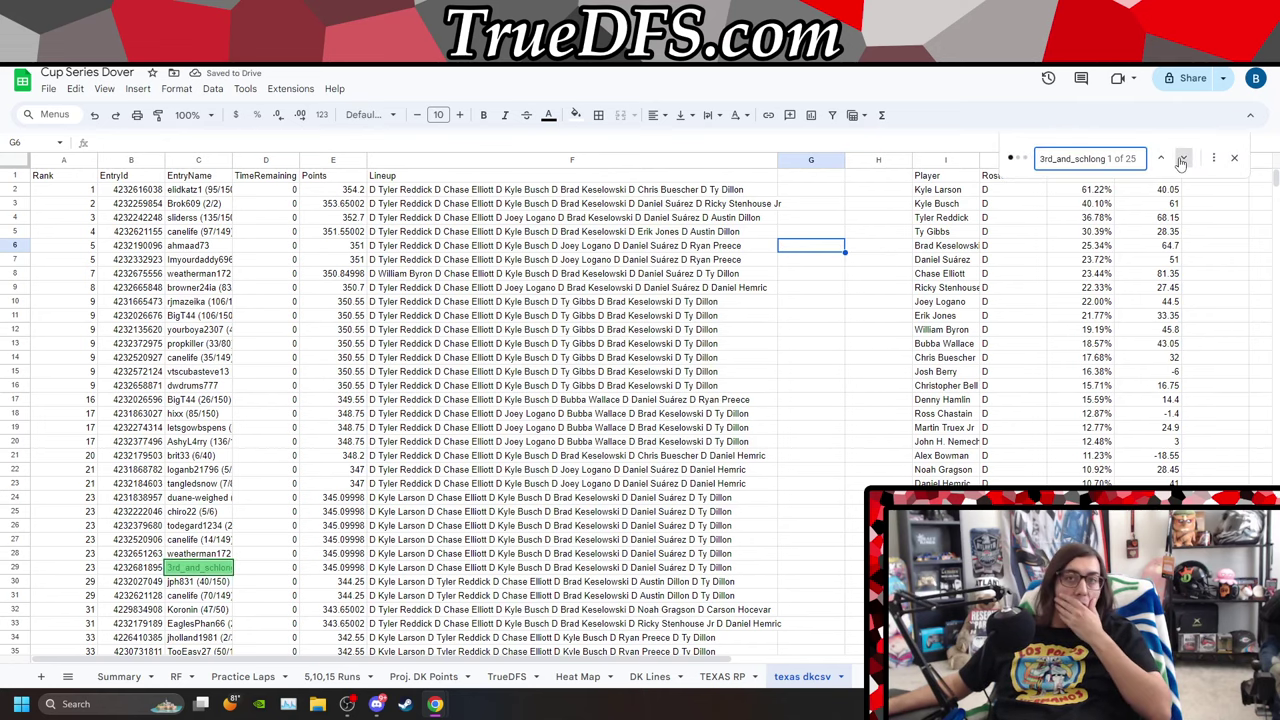
click(1181, 162)
click(1181, 162)
click(1181, 162)
click(1181, 162)
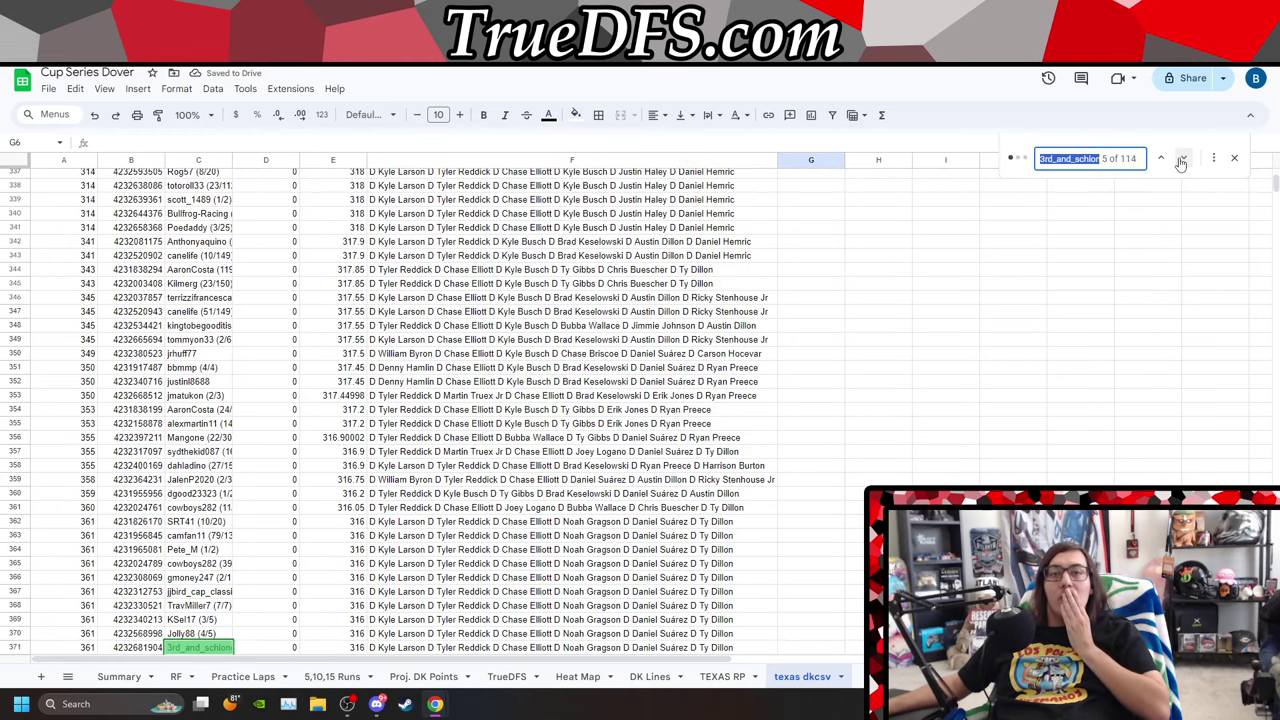
click(1181, 162)
click(1181, 162)
click(1181, 162)
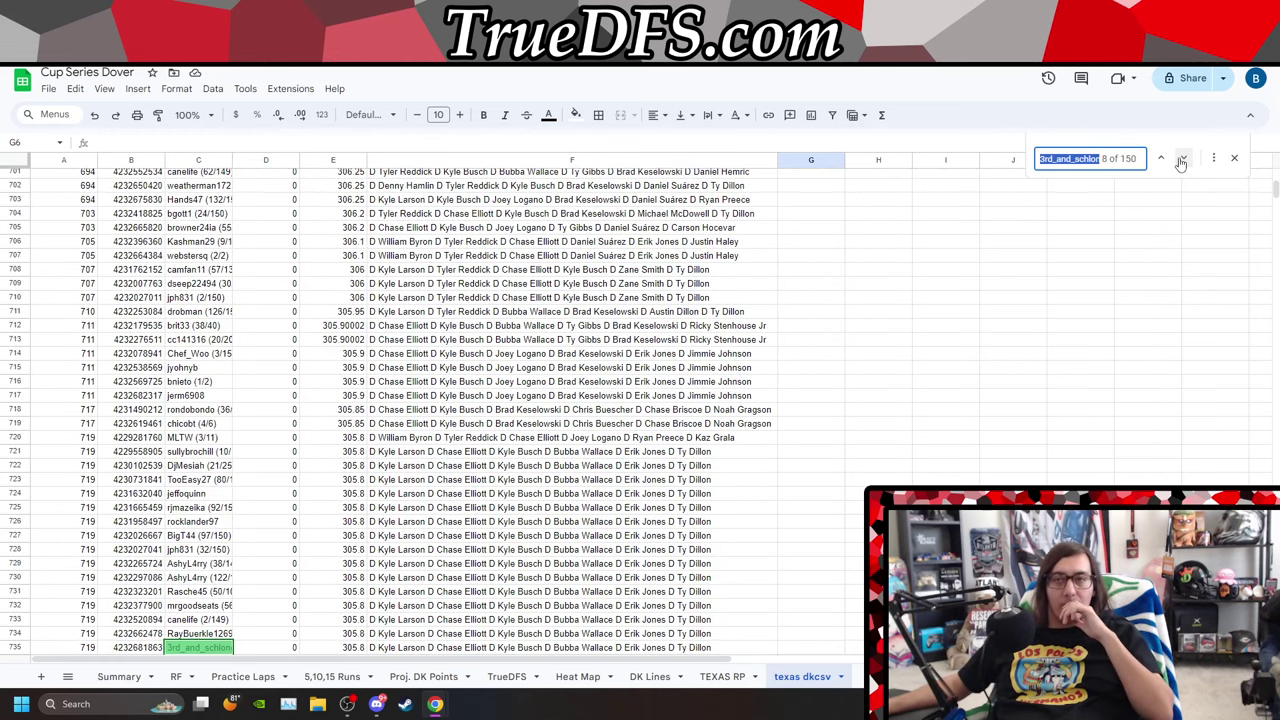
click(1161, 162)
click(1161, 162)
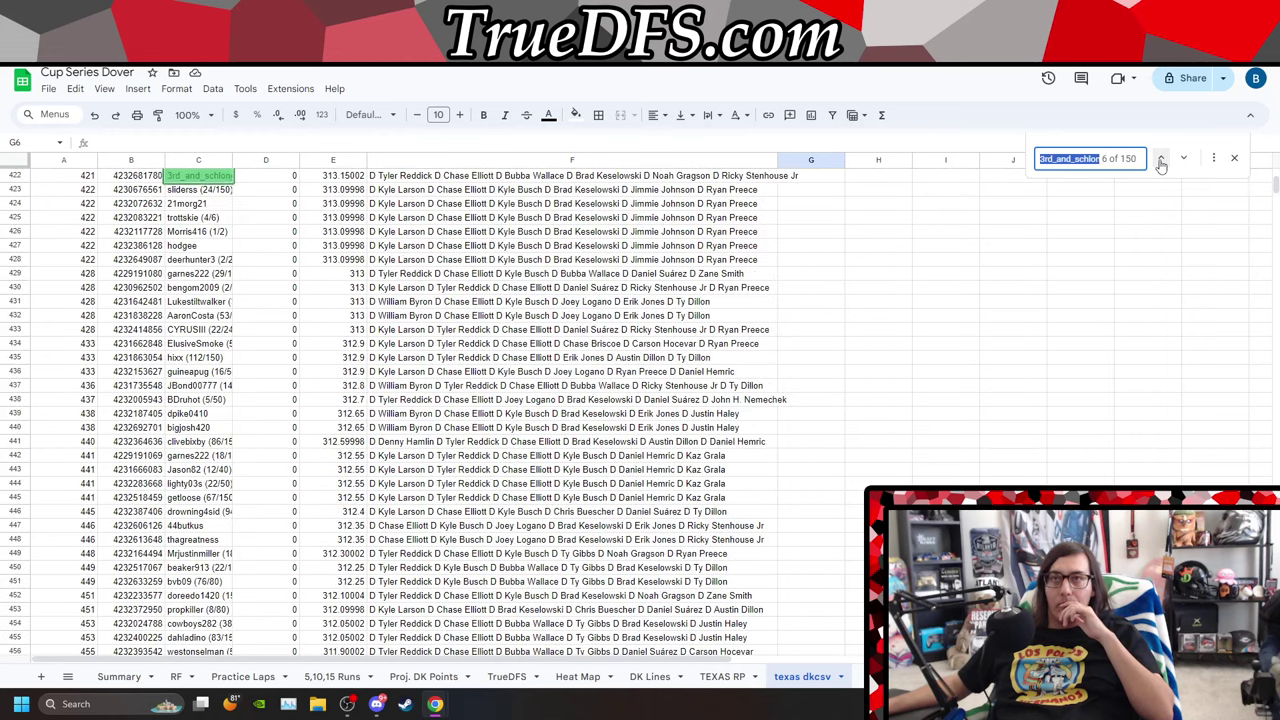
Go back through the entrant's matches to the first lineup at rank 23 and close the search.
click(1161, 162)
click(1161, 162)
click(1161, 162)
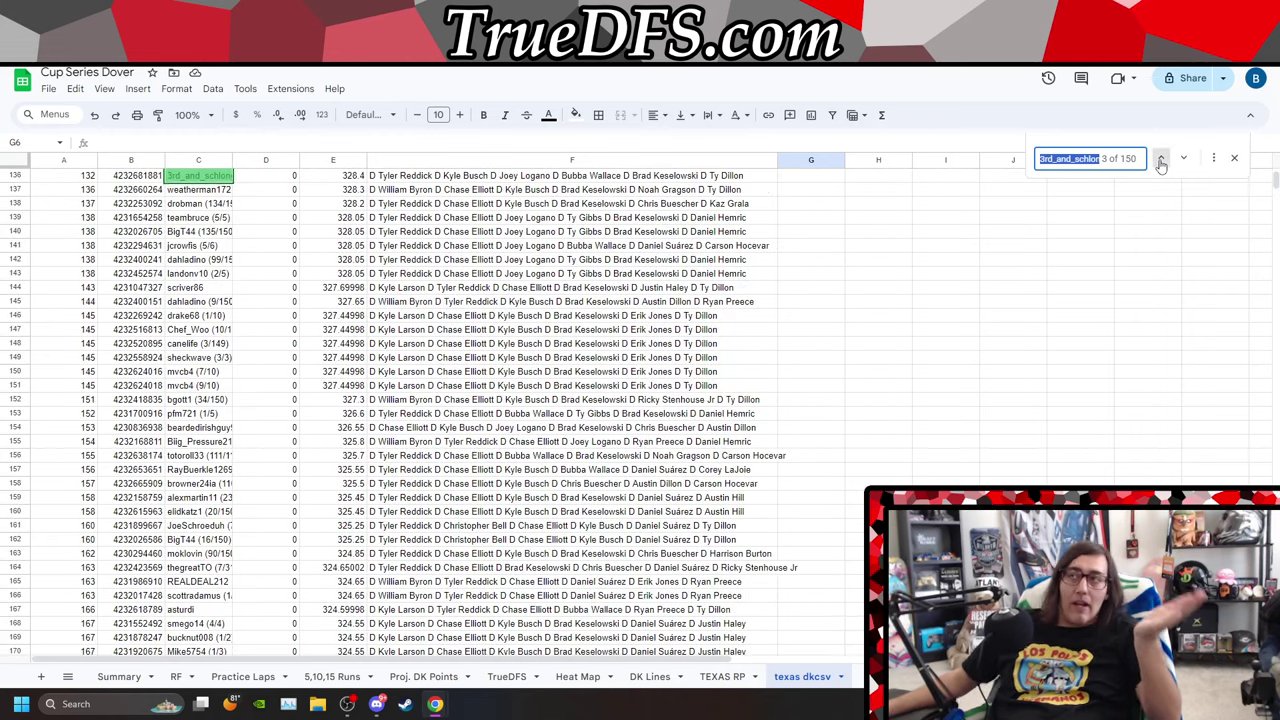
click(1161, 162)
click(1161, 162)
scroll(788, 425, up, 6)
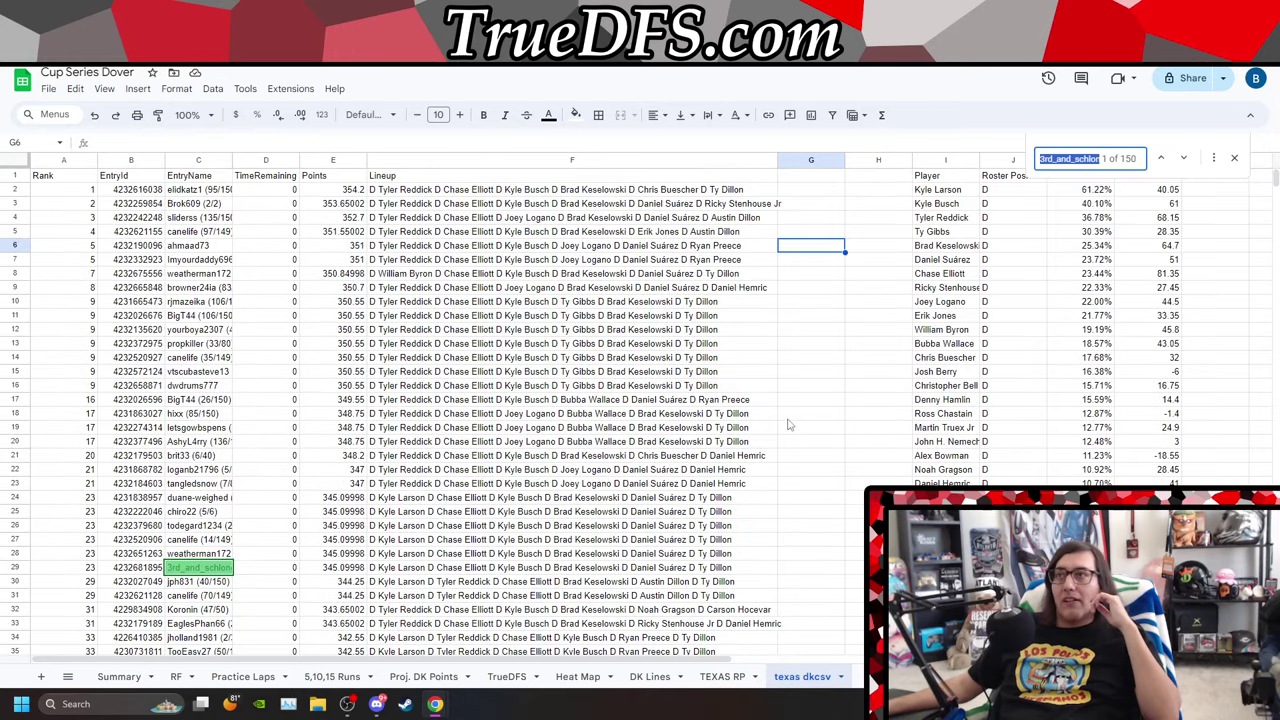
click(1235, 159)
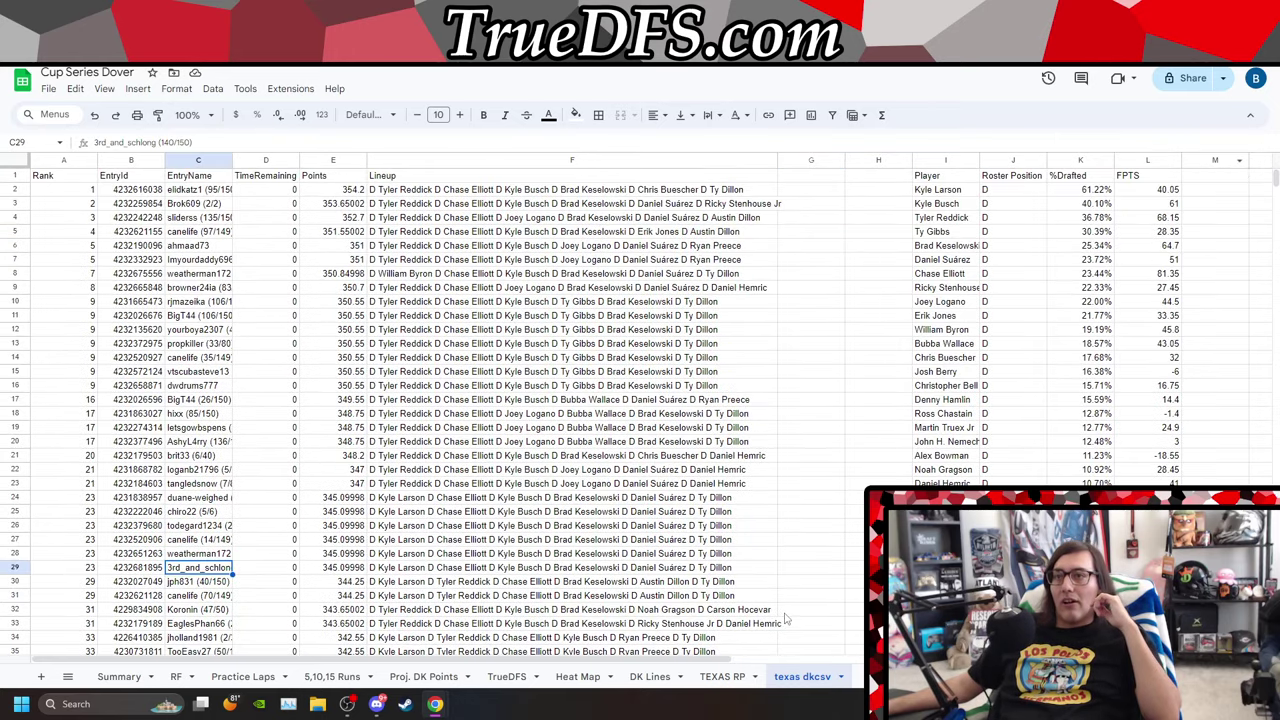
Open the TEXAS RP sheet and sort it in ascending order by the lap 0 running positions in column B.
click(722, 676)
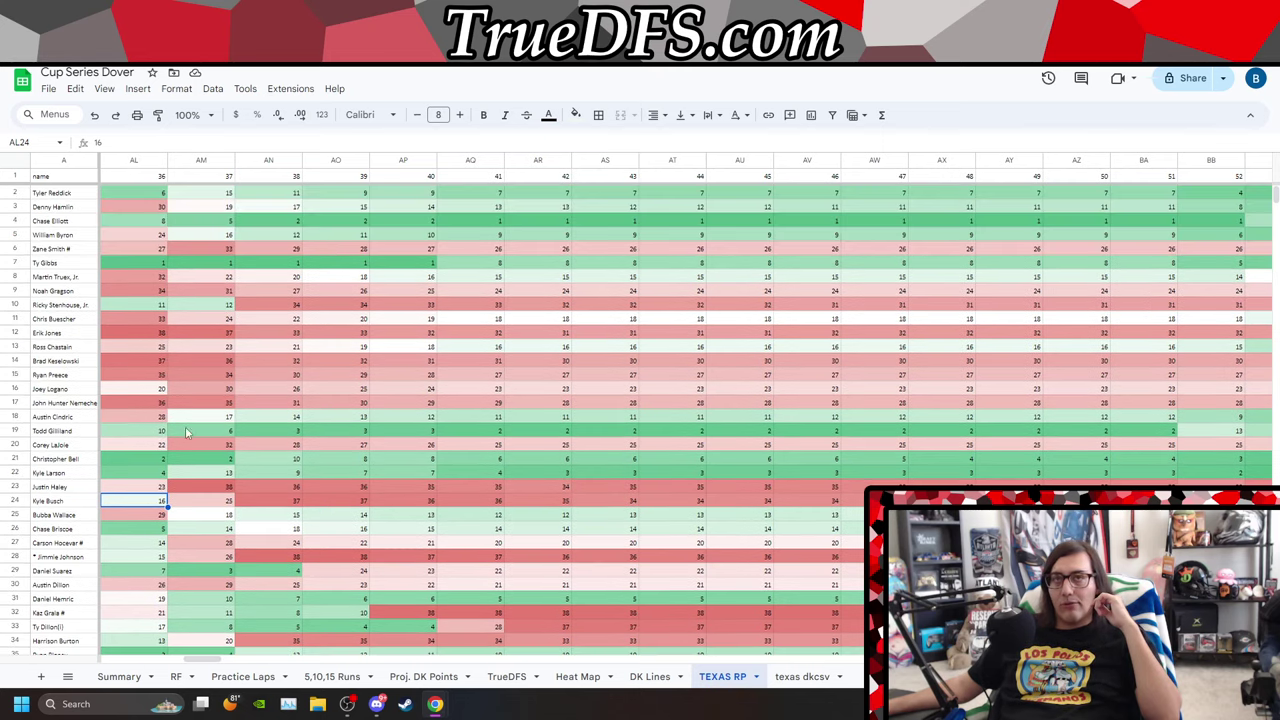
click(15, 196)
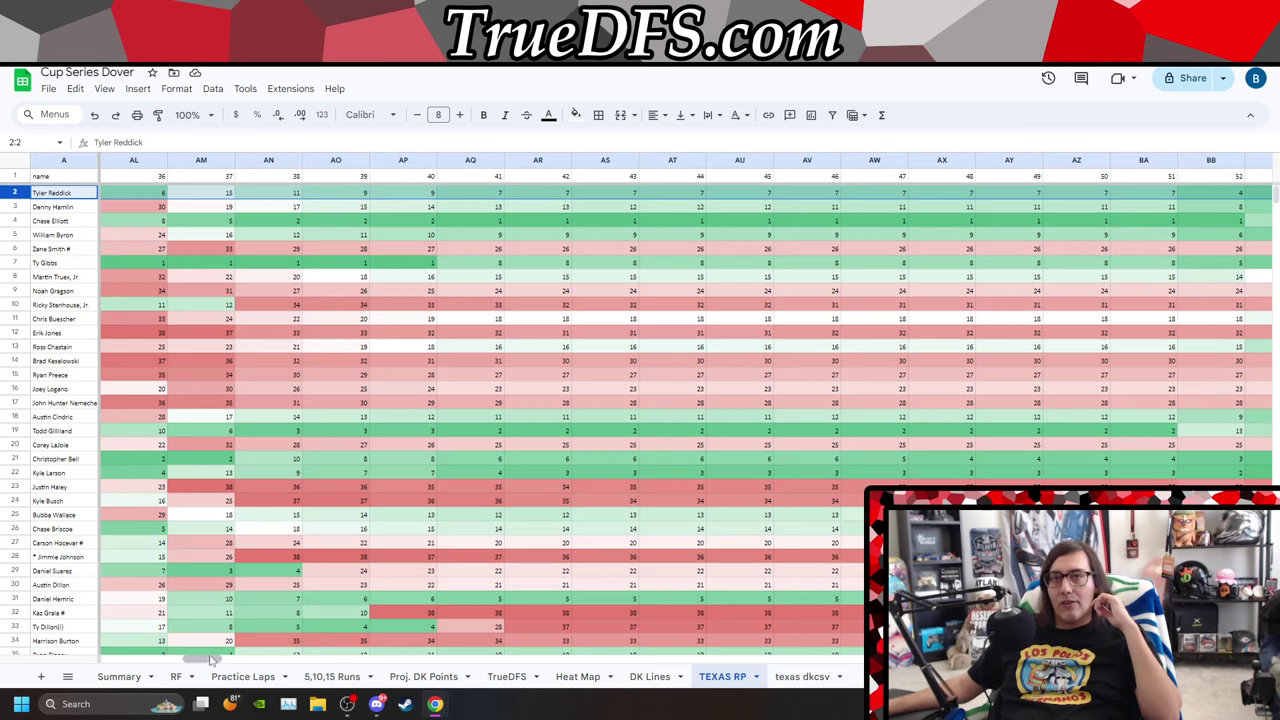
drag(205, 661, 120, 658)
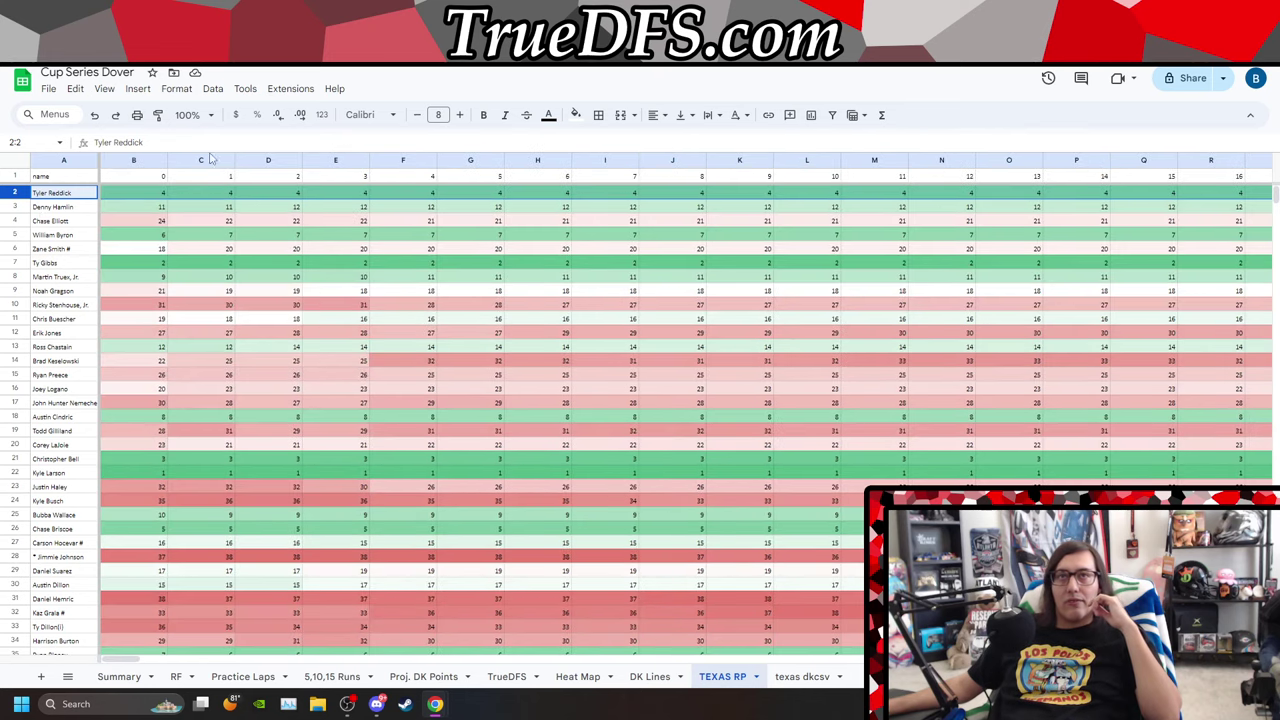
click(158, 160)
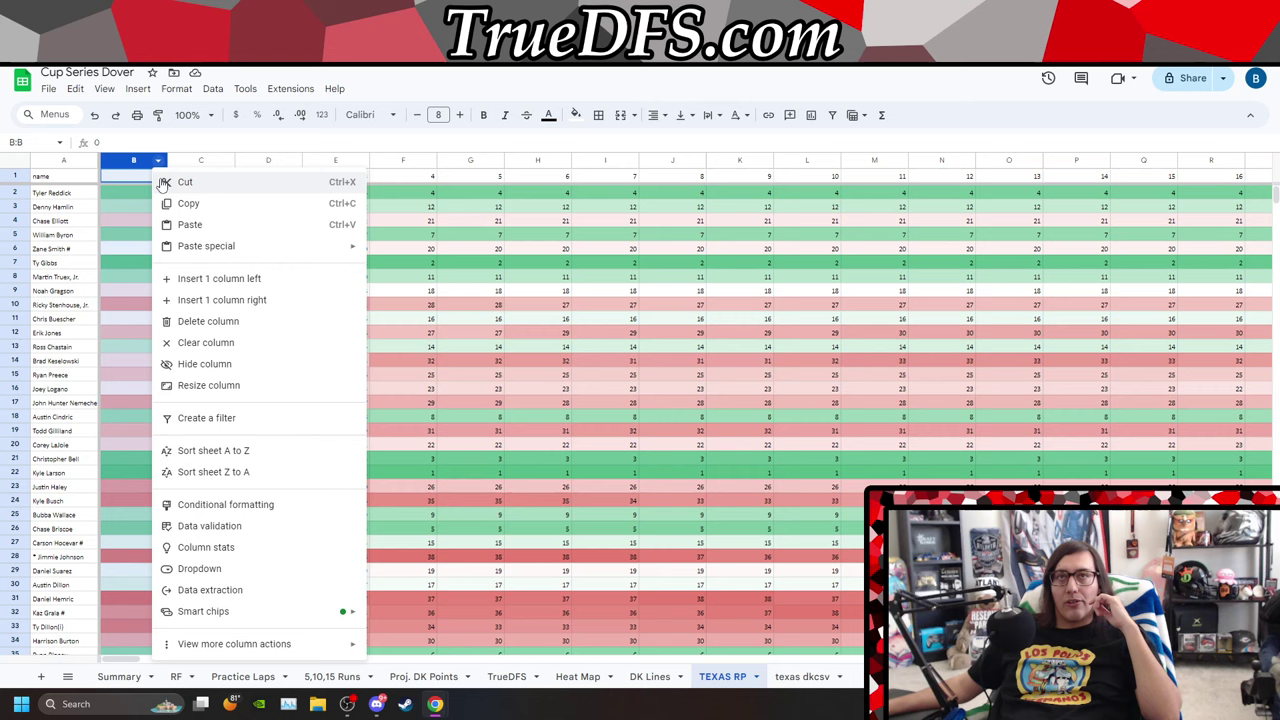
click(213, 452)
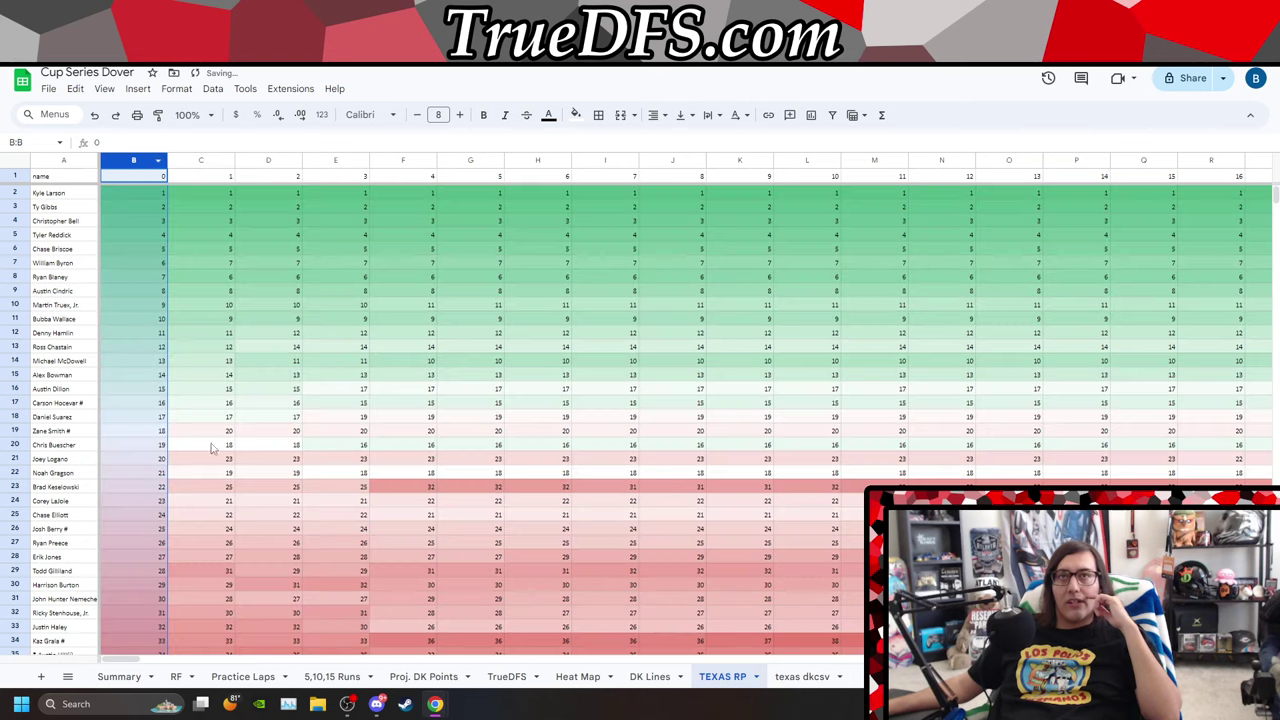
Trace Kyle Larson's running positions lap by lap from lap 0 through lap 244.
click(141, 192)
key(Right)
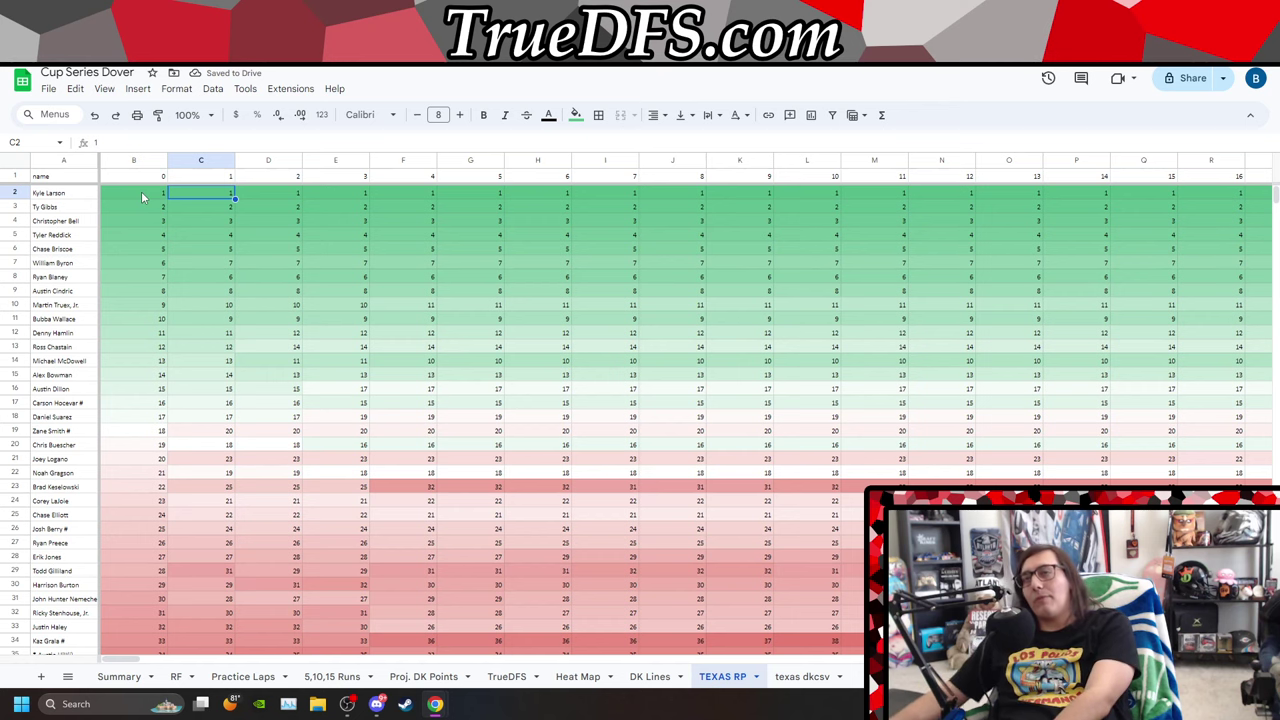
key(Right)
key(Right)
key(Right)
key(Right)
key(Right)
key(Right)
key(Right)
key(Right)
key(Right)
key(Right)
key(Right)
key(Right)
key(Right)
key(Right)
key(Right)
key(Right)
key(Right)
key(Right)
key(Right)
key(Right)
key(Right)
key(Right)
key(Right)
key(Right)
key(Right)
key(Right)
key(Right)
key(Right)
key(Right)
key(Right)
key(Right)
key(Right)
key(Right)
key(Right)
key(Right)
key(Right)
key(Right)
key(Right)
key(Right)
key(Right)
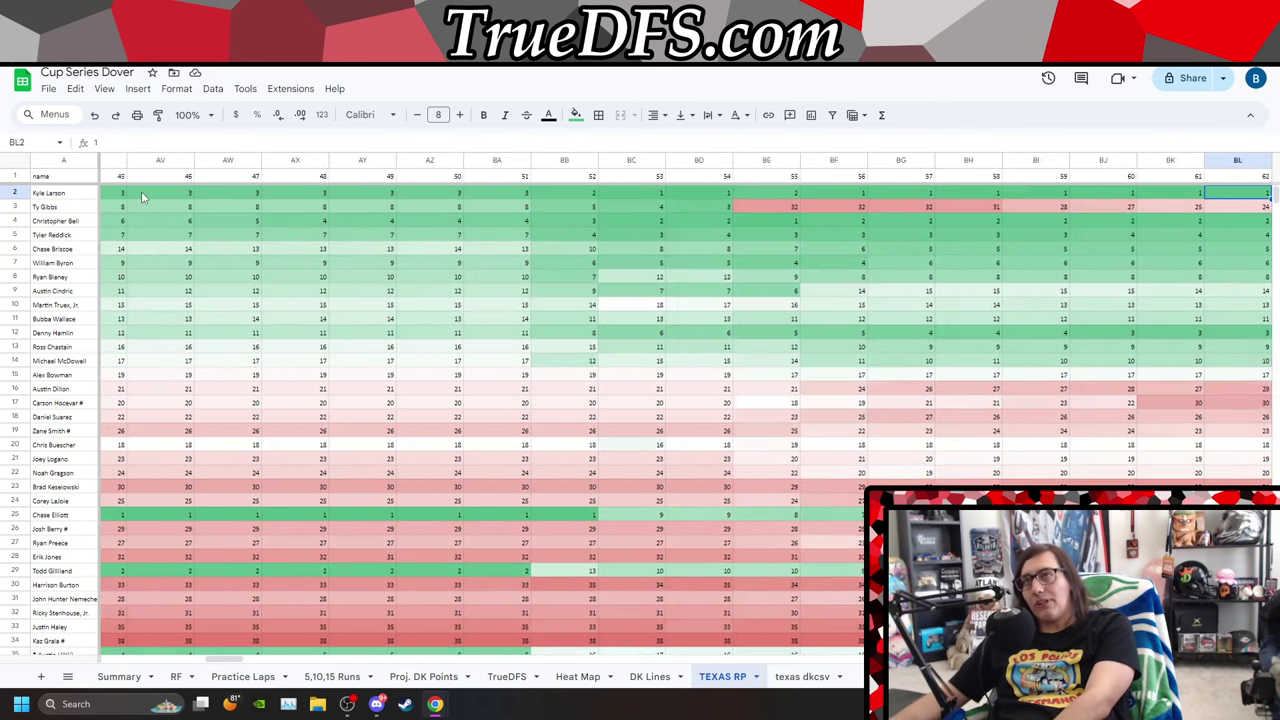
key(Right)
key(Right)
key(Right)
key(Right)
key(Right)
key(Right)
key(Right)
key(Right)
key(Right)
key(Right)
key(Right)
key(Right)
key(Right)
key(Right)
key(Right)
key(Right)
key(Right)
key(Right)
key(Right)
key(Right)
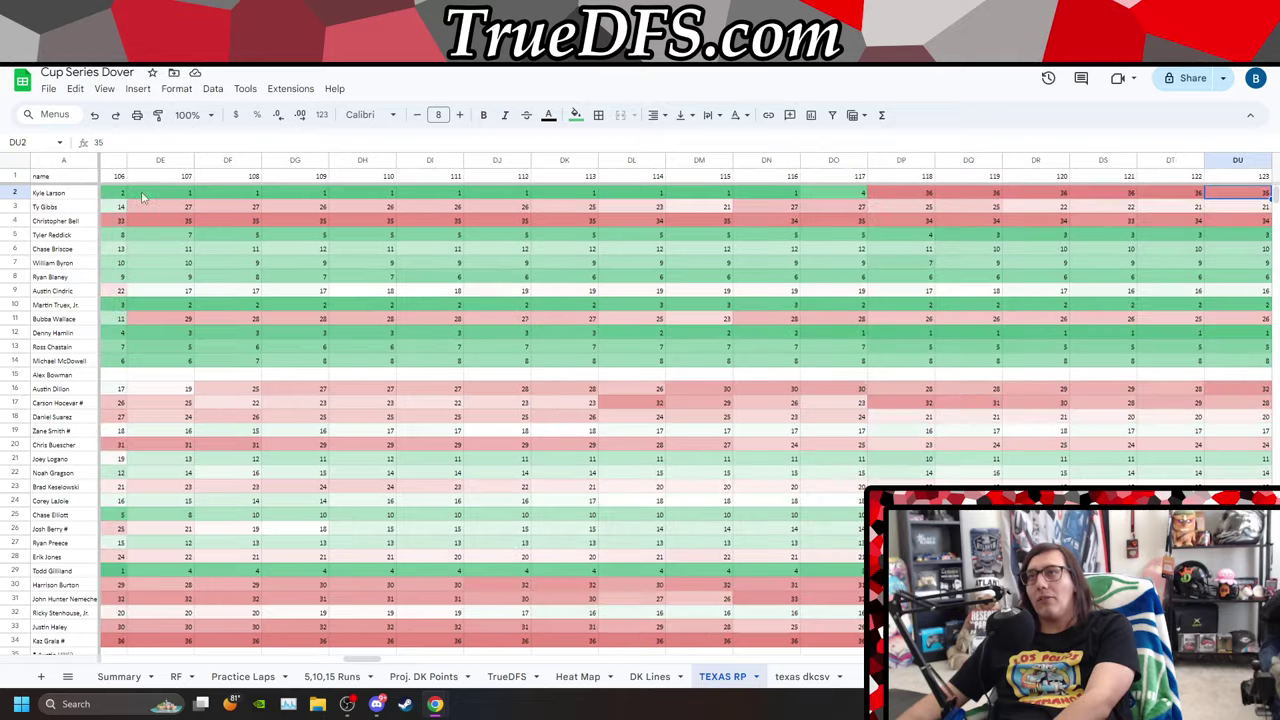
key(Right)
key(Right)
key(Right)
key(Right)
key(Right)
key(Right)
key(Right)
key(Right)
key(Right)
key(Right)
key(Right)
key(Right)
key(Right)
key(Right)
key(Right)
key(Right)
key(Right)
key(Right)
key(Right)
key(Right)
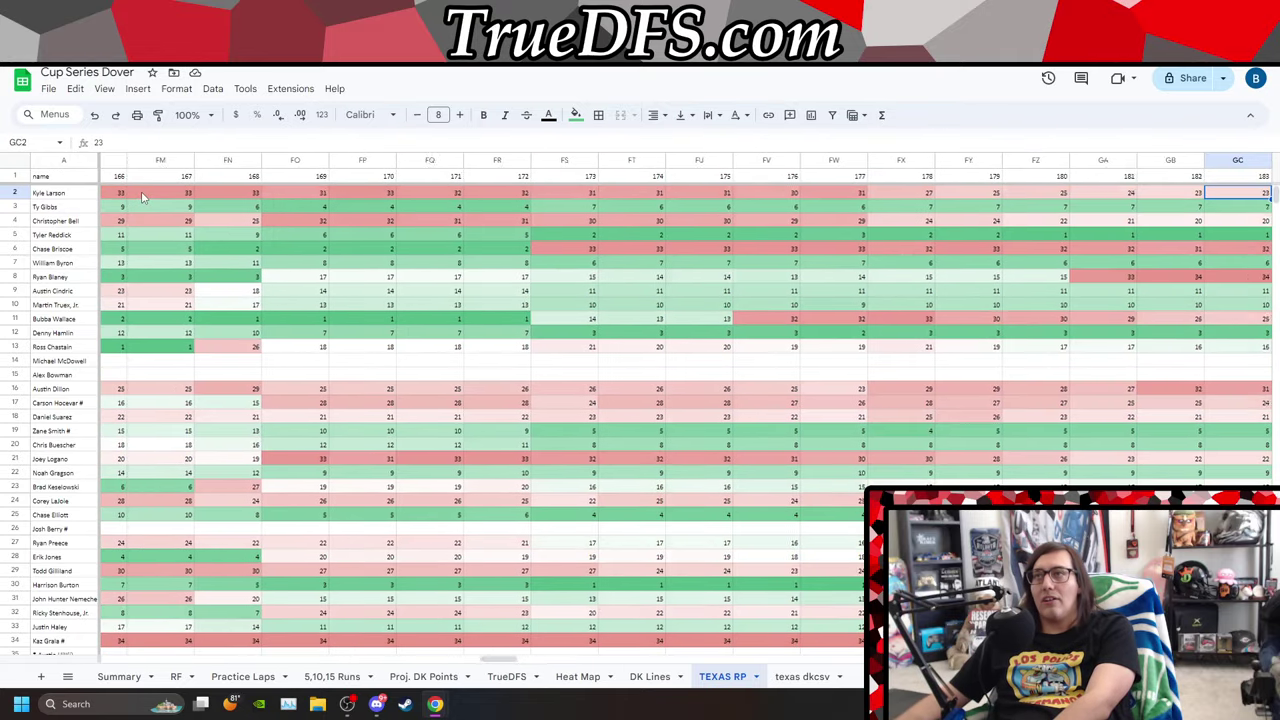
key(Right)
key(Right)
key(Right)
key(Right)
key(Right)
key(Right)
key(Right)
key(Right)
key(Right)
key(Right)
key(Right)
key(Right)
key(Right)
key(Right)
key(Right)
key(Right)
key(Right)
key(Right)
key(Right)
key(Right)
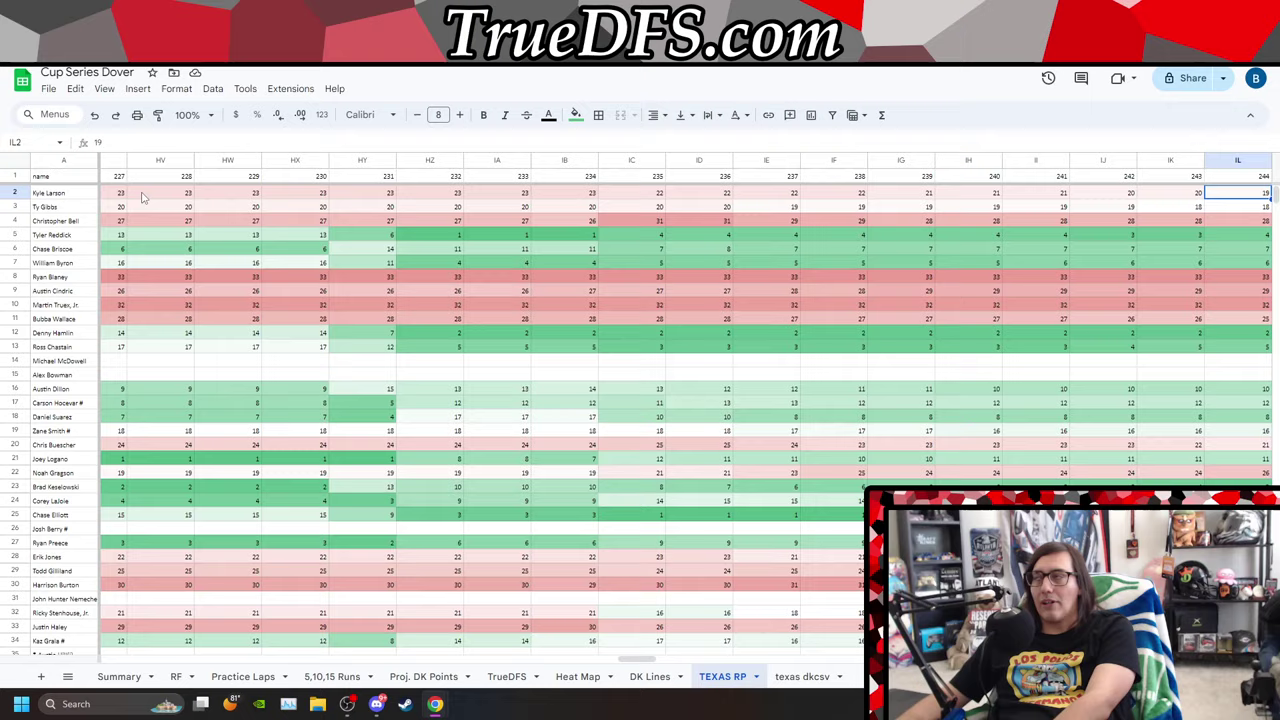
Review Kyle Larson's running positions over the final laps through lap 253, returning to lap 244.
key(Left)
key(Left)
key(Left)
key(Left)
key(Left)
key(Left)
key(Left)
key(Left)
key(Left)
key(Left)
key(Left)
key(Left)
key(Left)
key(Left)
key(Left)
key(Left)
key(Left)
key(Left)
key(Left)
key(Left)
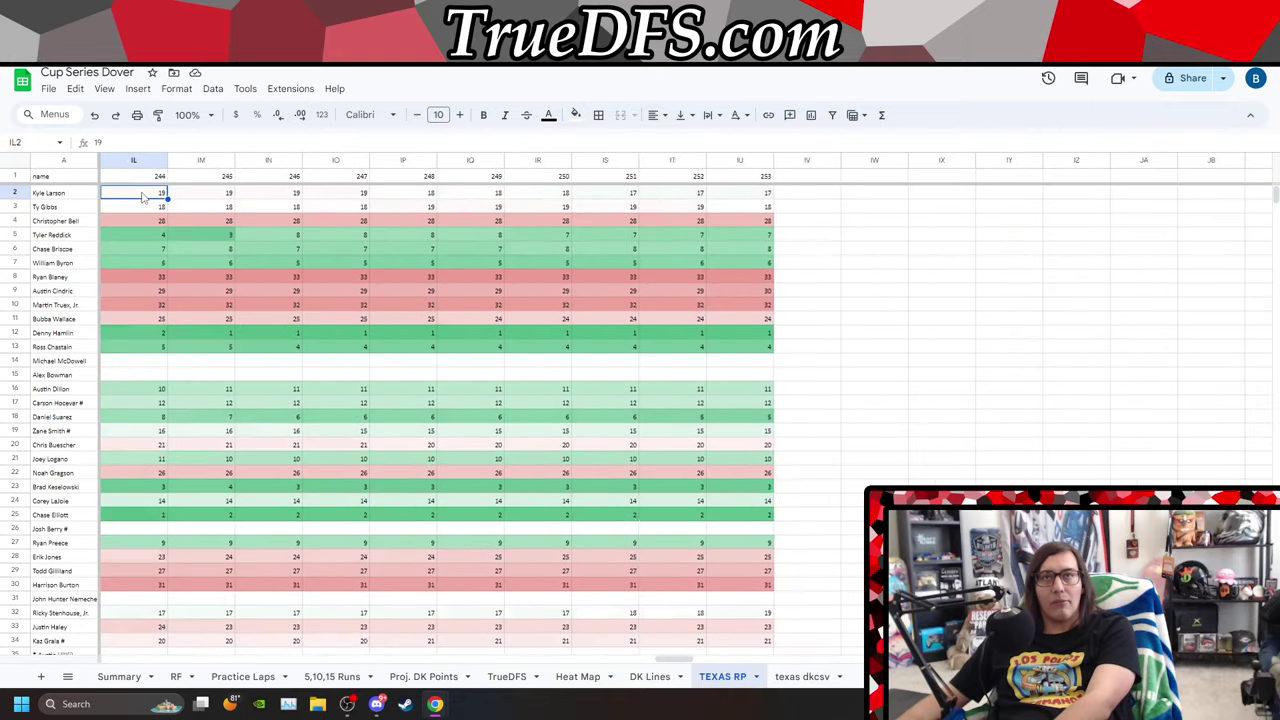
Trace Ty Gibbs's running positions backward from lap 244 to lap 0, ending on the driver's name.
key(Down)
key(Left)
key(Left)
key(Left)
key(Left)
key(Left)
key(Left)
key(Left)
key(Left)
key(Left)
key(Left)
key(Left)
key(Left)
key(Left)
key(Left)
key(Left)
key(Left)
key(Left)
key(Left)
key(Left)
key(Left)
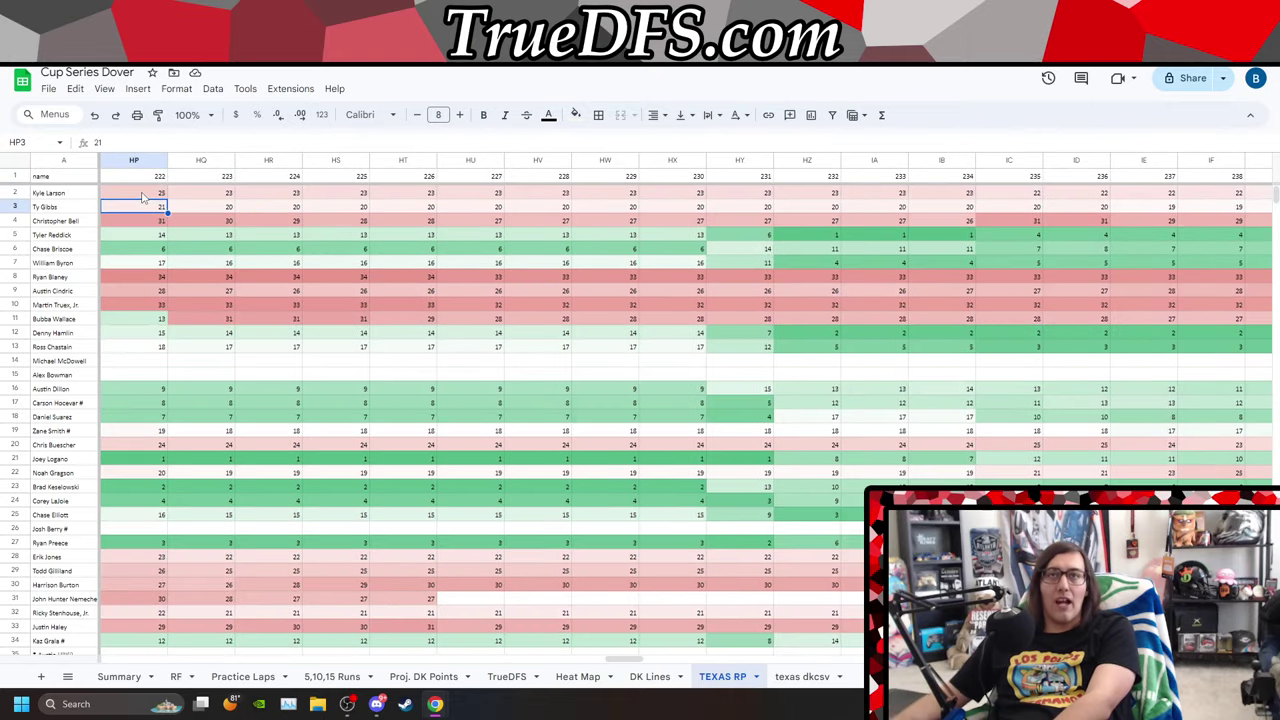
key(Left)
key(Left)
key(Left)
key(Left)
key(Left)
key(Left)
key(Left)
key(Left)
key(Left)
key(Left)
key(Left)
key(Left)
key(Left)
key(Left)
key(Left)
key(Left)
key(Left)
key(Left)
key(Left)
key(Left)
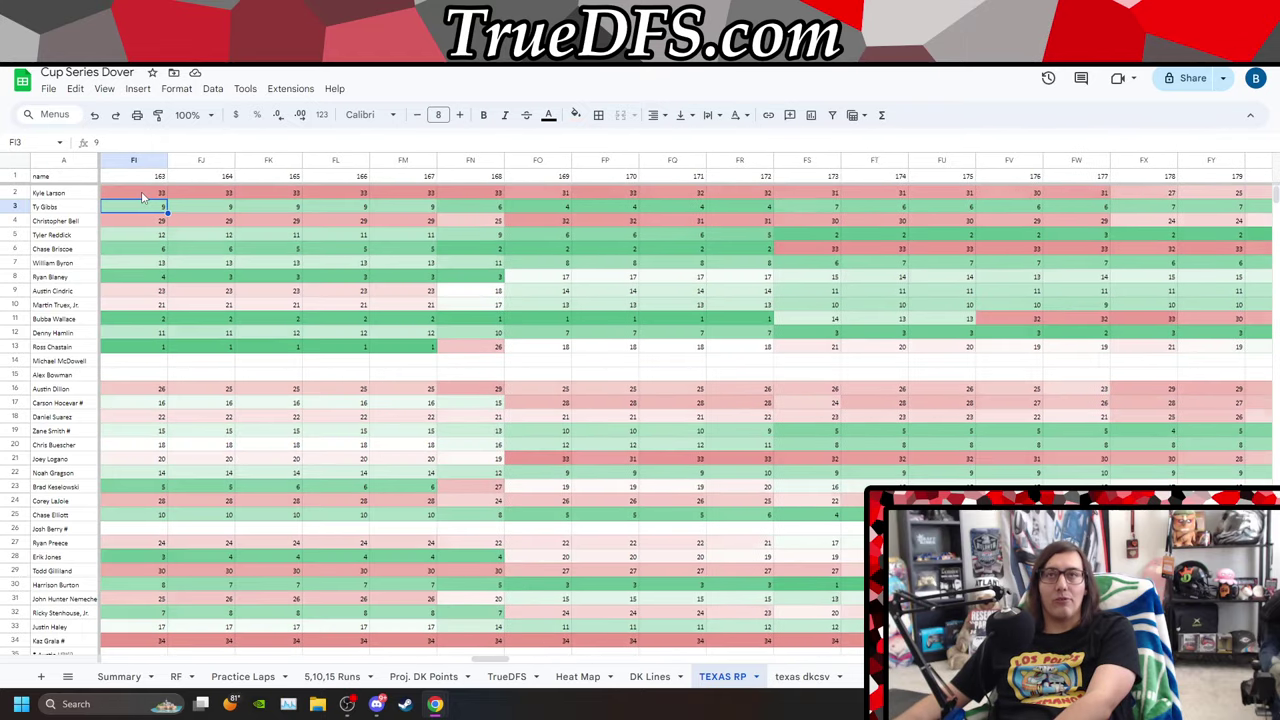
key(Left)
key(Left)
key(Left)
key(Left)
key(Left)
key(Left)
key(Left)
key(Left)
key(Left)
key(Left)
key(Left)
key(Left)
key(Left)
key(Left)
key(Left)
key(Left)
key(Left)
key(Left)
key(Left)
key(Left)
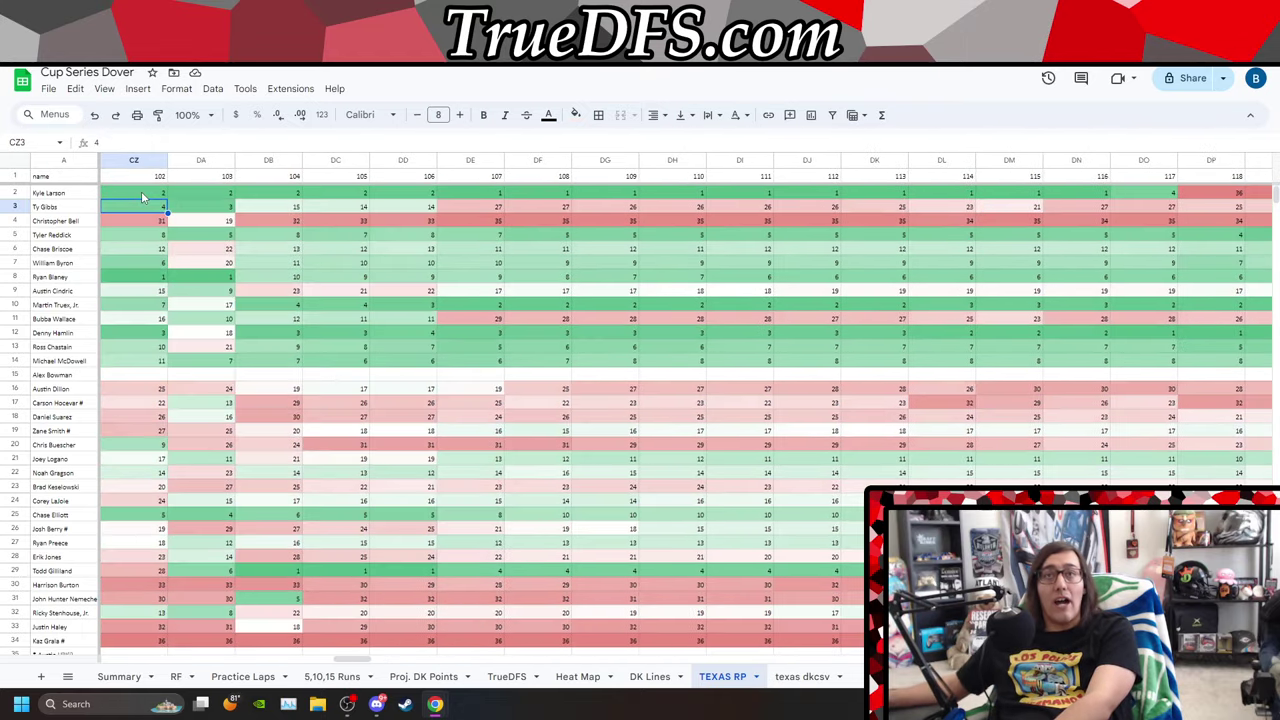
key(Left)
key(Left)
key(Left)
key(Left)
key(Left)
key(Left)
key(Left)
key(Left)
key(Left)
key(Left)
key(Left)
key(Left)
key(Left)
key(Left)
key(Left)
key(Left)
key(Left)
key(Left)
key(Left)
key(Left)
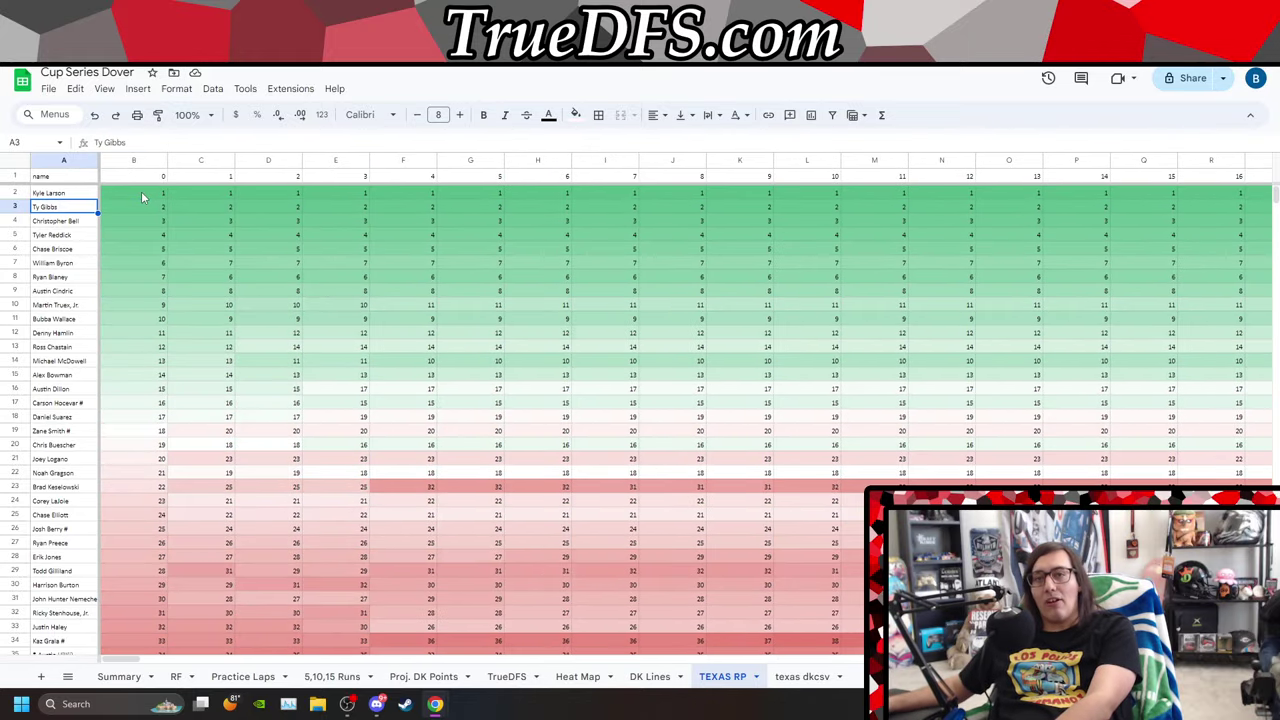
Open the RF sheet and search it for "ty gibb" to examine the driver's placement in each race column.
click(175, 679)
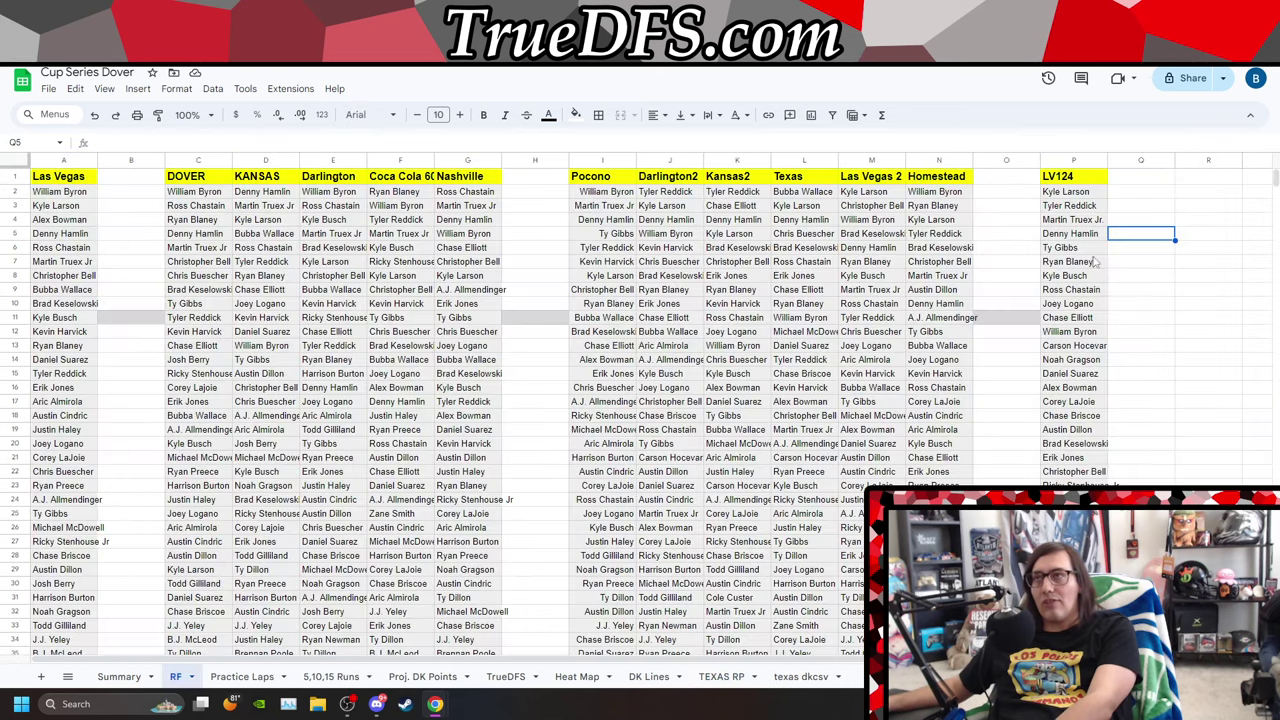
click(1180, 252)
key(ctrl+f)
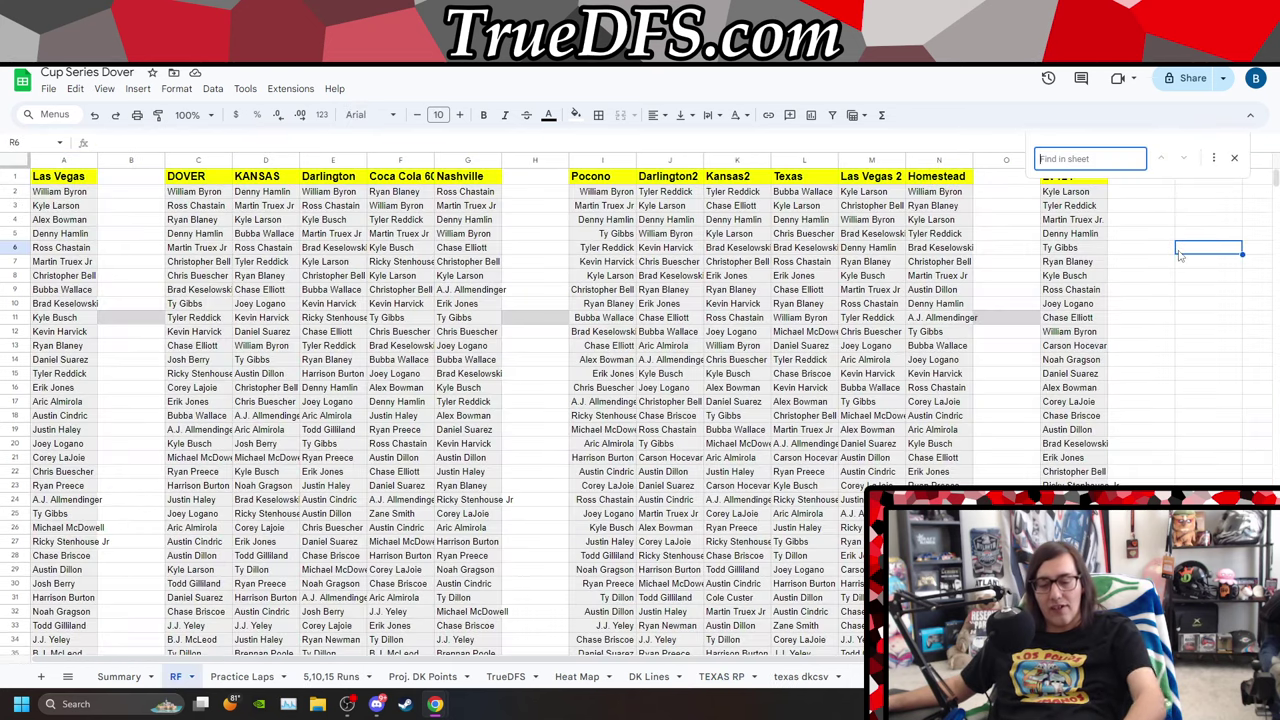
text(ty gib)
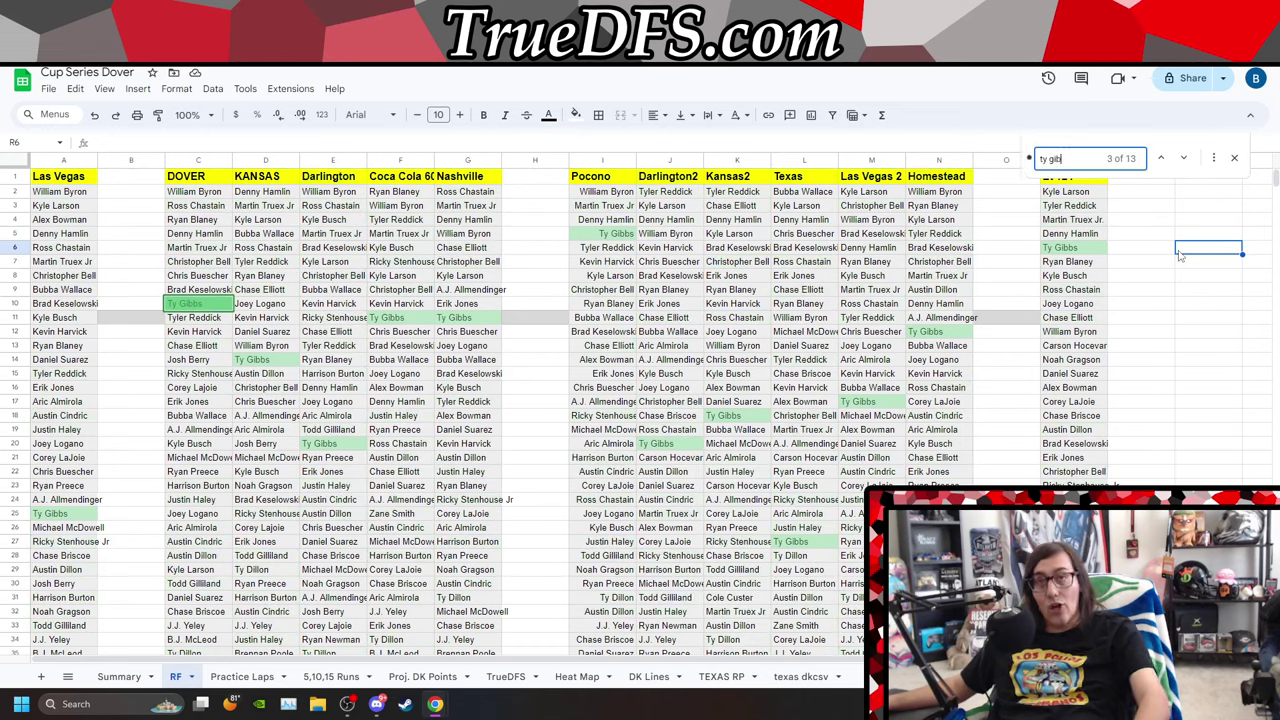
text(b)
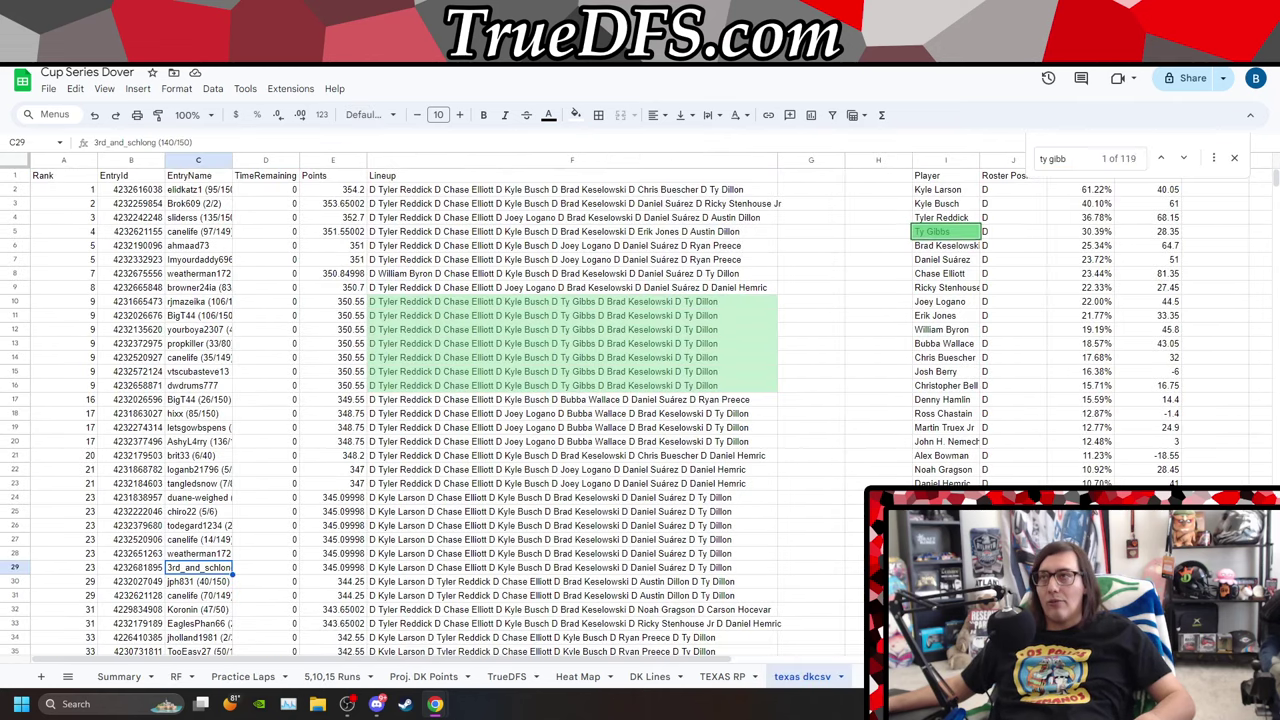
Check Ty Gibbs's drafted percentage on the texas dkcsv sheet against the driver's placements on the RF sheet.
click(812, 677)
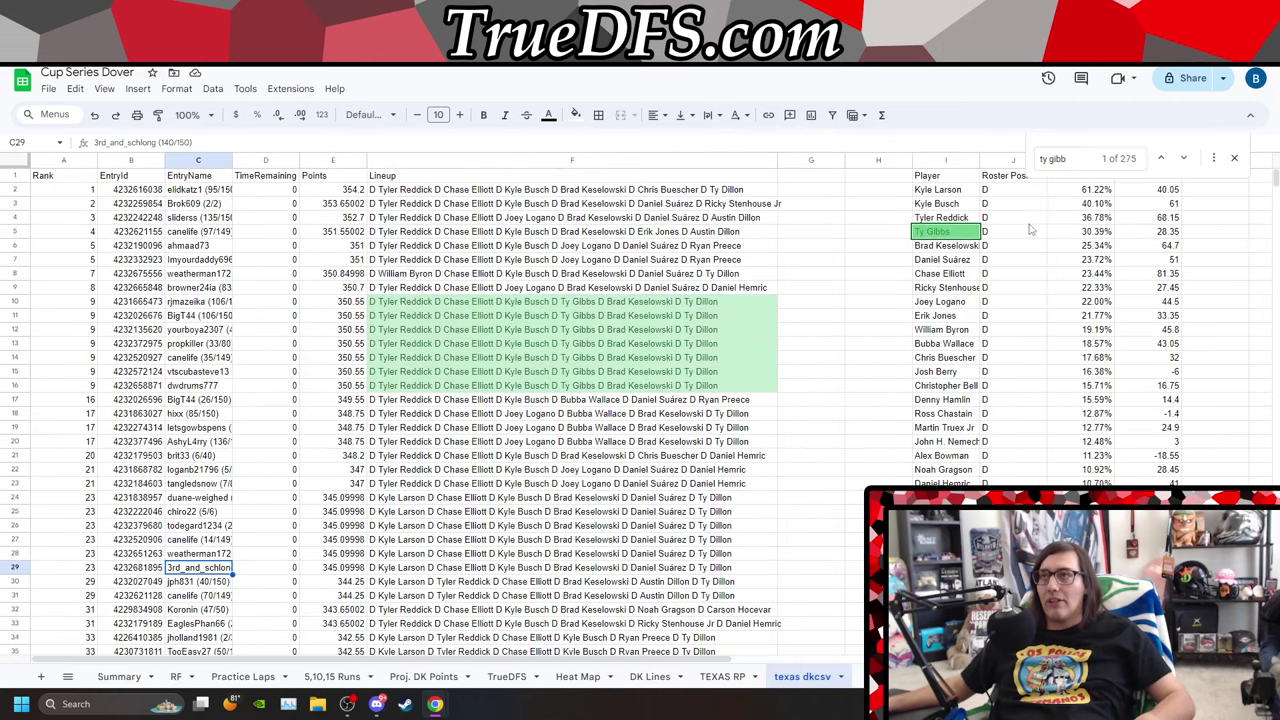
click(1086, 233)
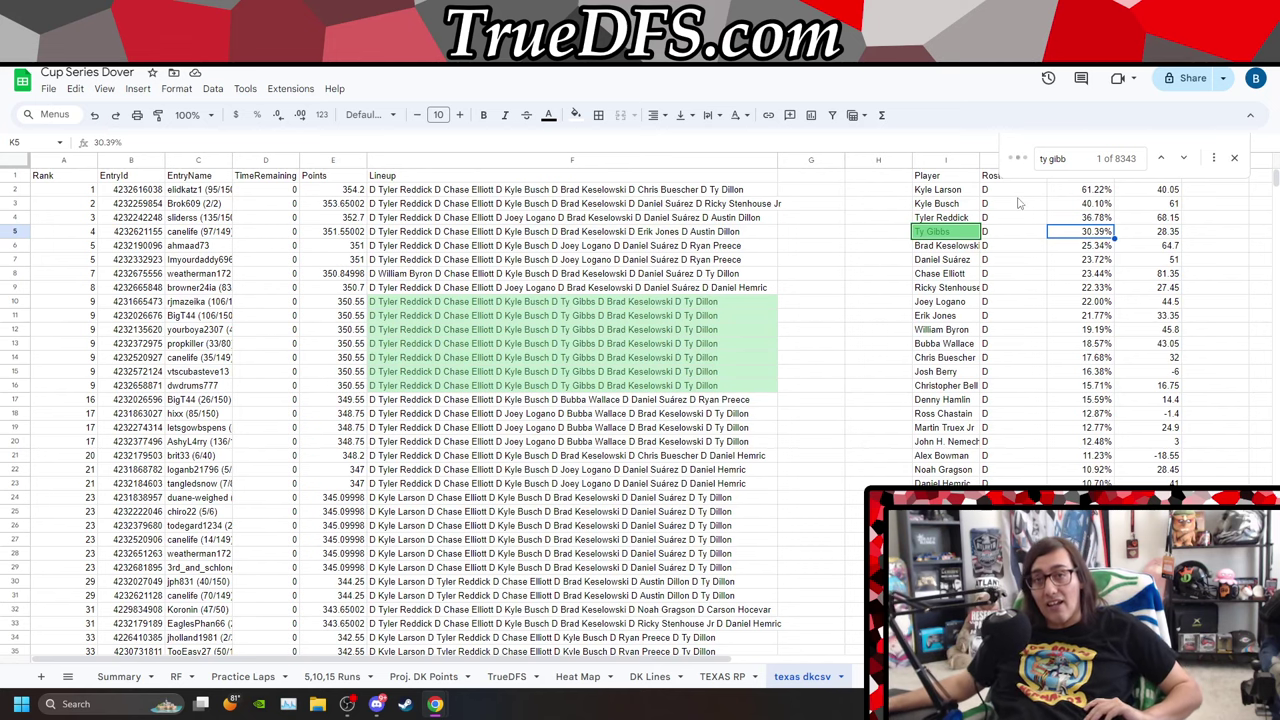
click(176, 676)
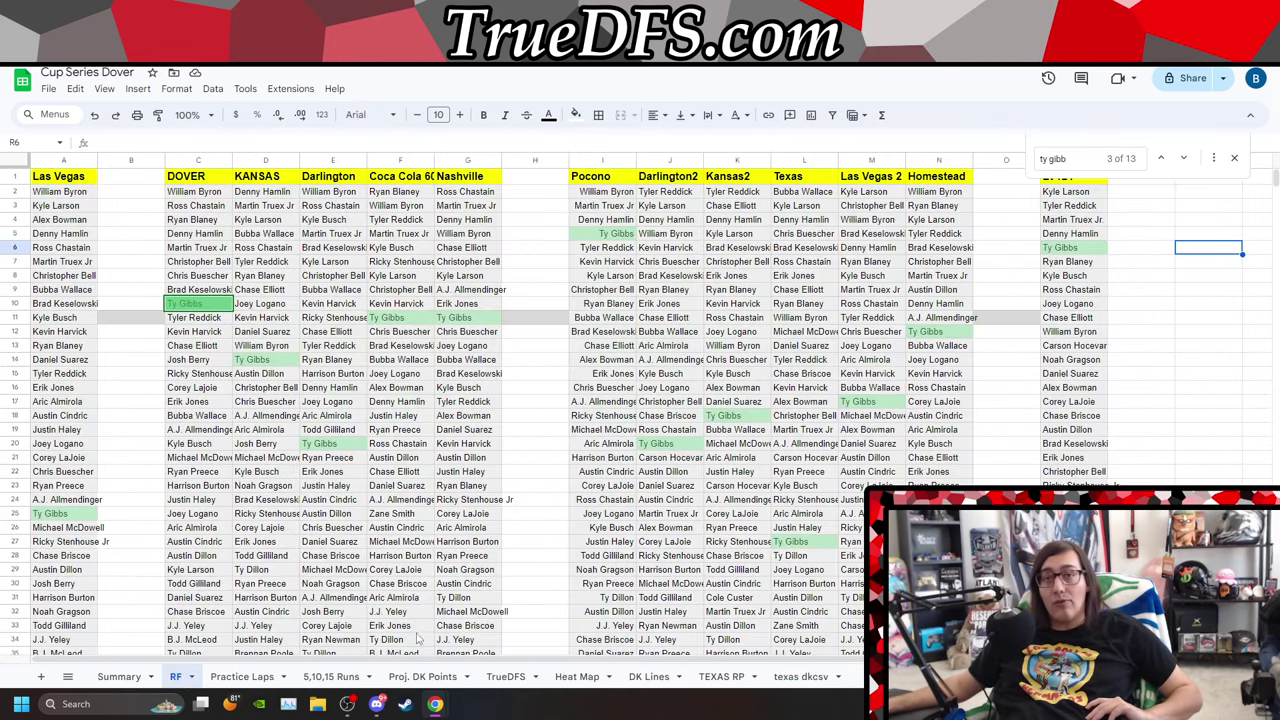
click(801, 676)
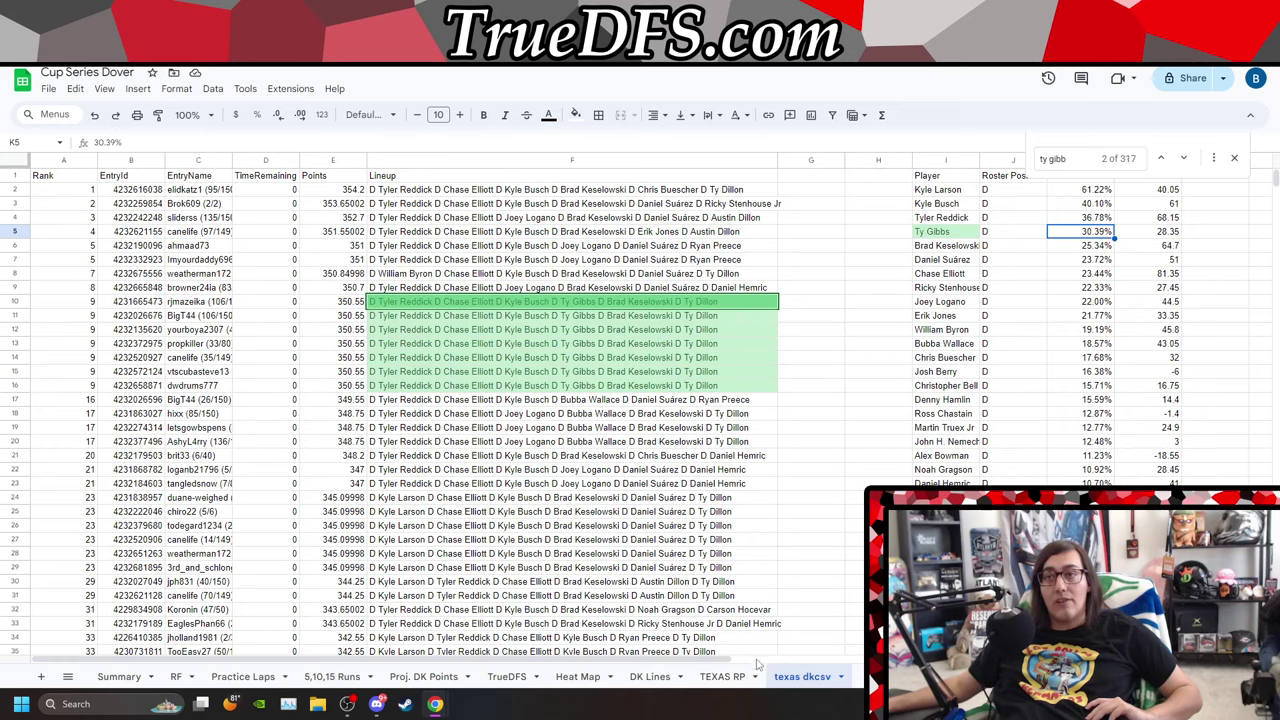
Open the TEXAS RP sheet and trace Ty Gibbs's running positions from lap 0 through lap 38.
click(722, 676)
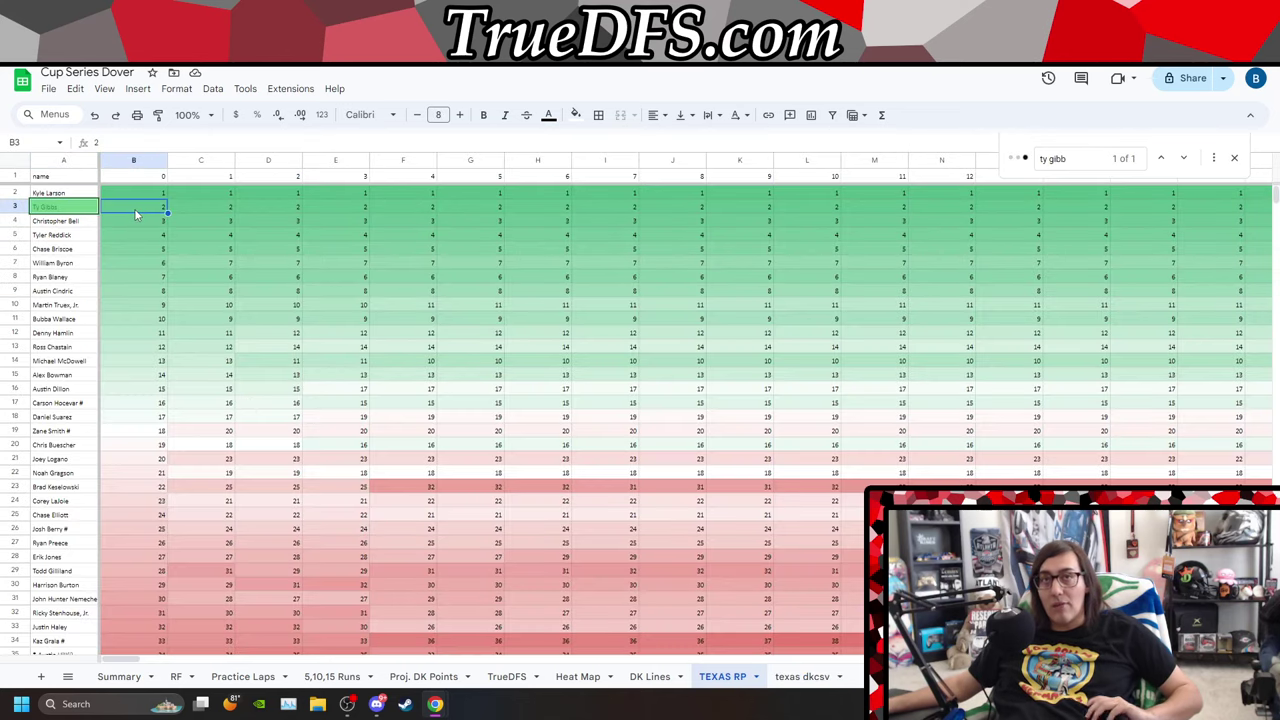
key(Right)
key(Right)
key(Right)
key(Right)
key(Right)
key(Right)
key(Right)
key(Right)
key(Right)
key(Right)
key(Right)
key(Right)
key(Right)
key(Right)
key(Right)
key(Right)
key(Right)
key(Right)
key(Right)
key(Right)
key(Right)
key(Right)
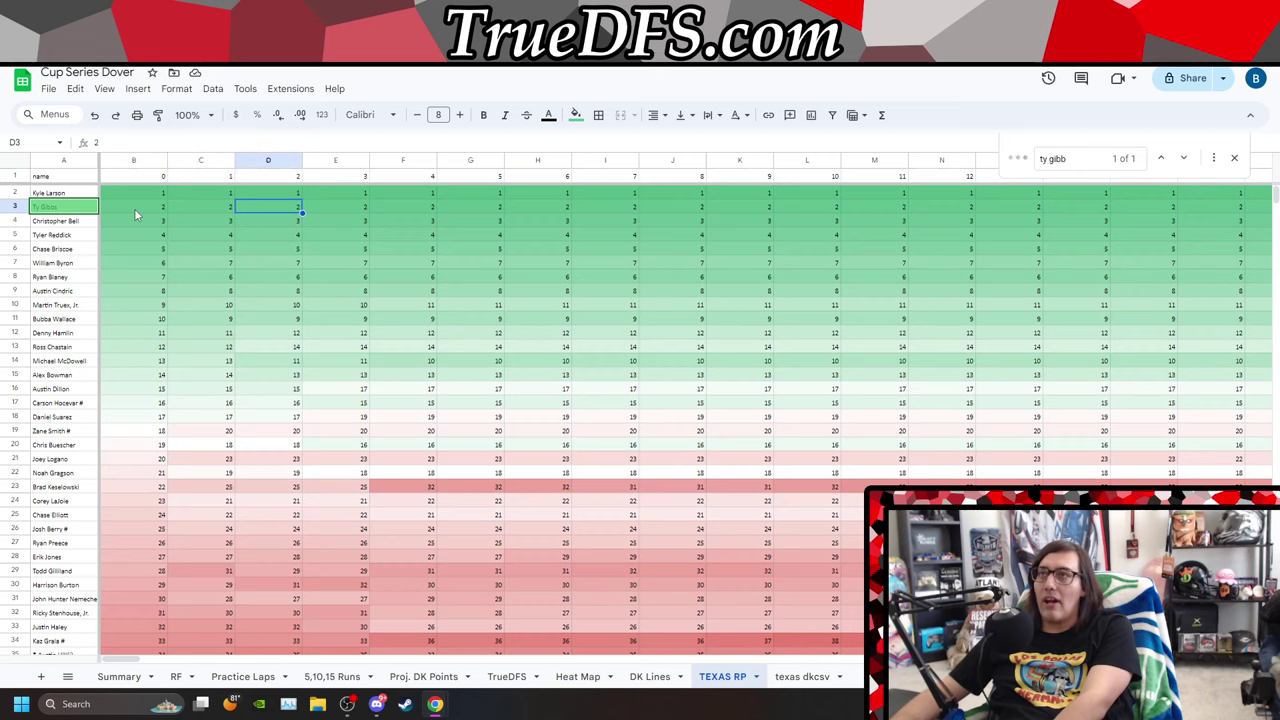
key(Right)
key(Right)
key(Right)
key(Right)
key(Right)
key(Right)
key(Right)
key(Right)
key(Right)
key(Right)
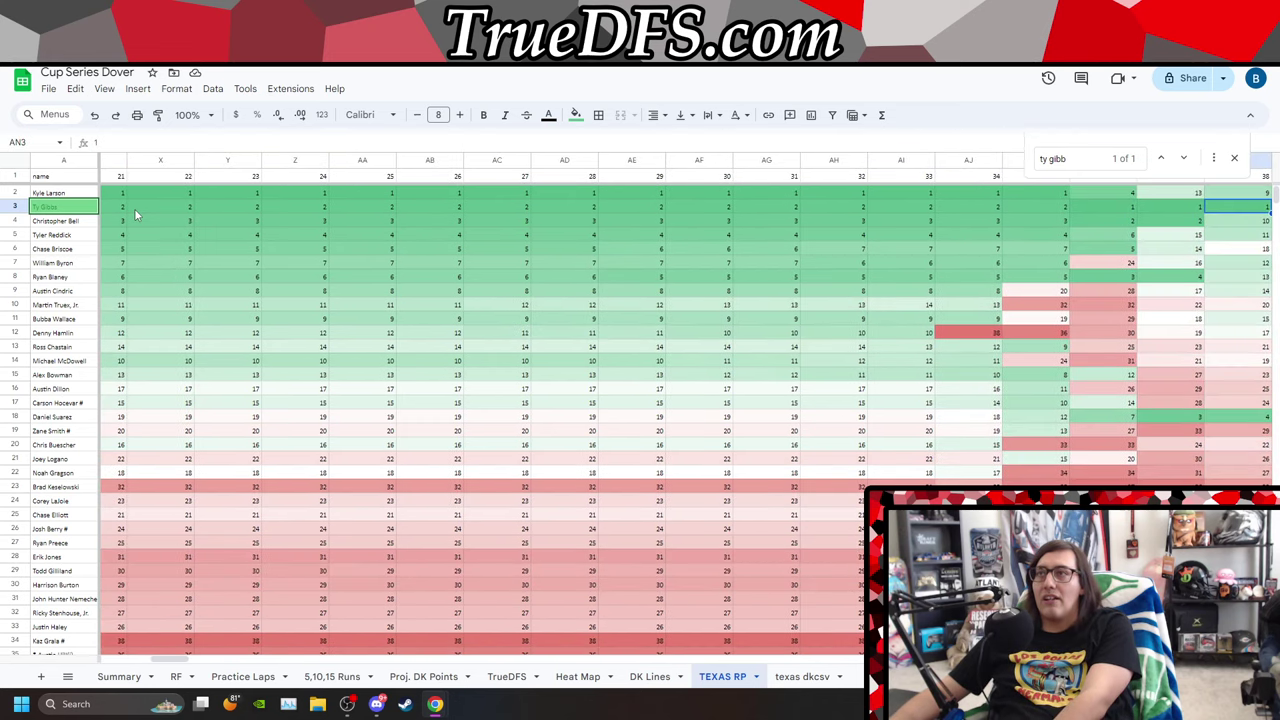
Recheck Ty Gibbs's running positions from about lap 30 and follow them through lap 55.
key(Left)
key(Left)
key(Left)
key(Left)
key(Left)
key(Left)
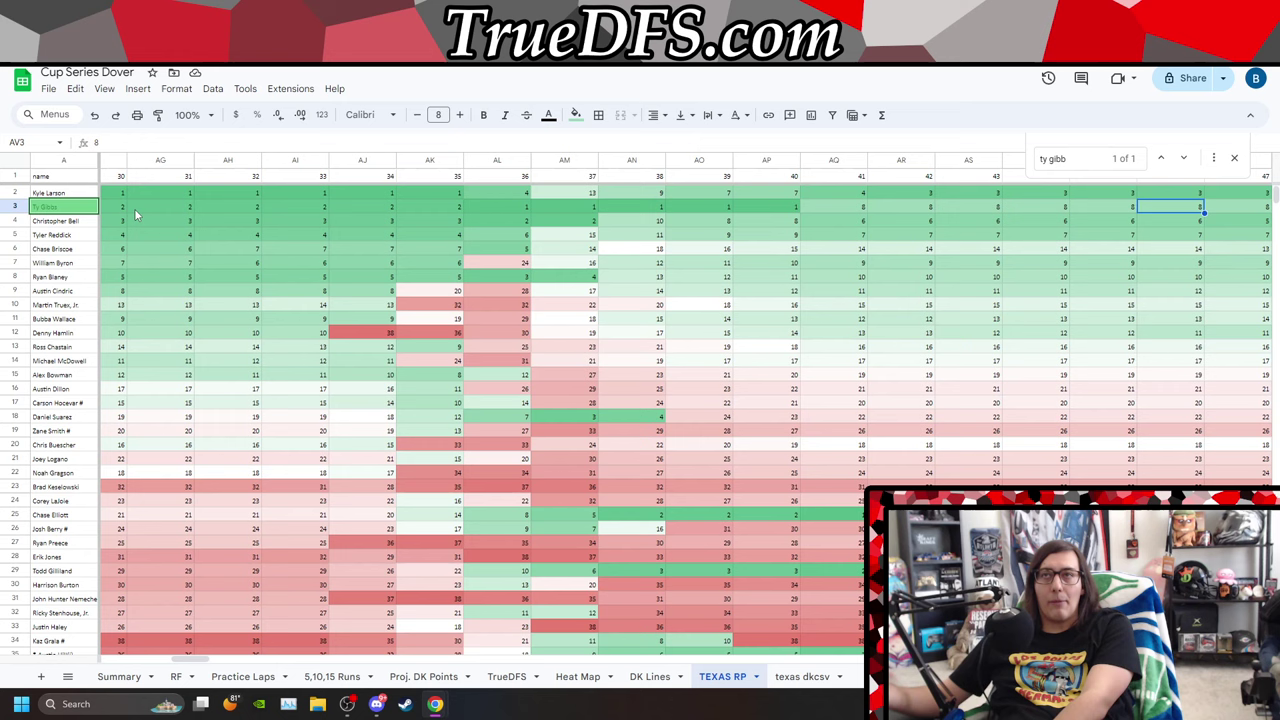
key(Right)
key(Right)
key(Right)
key(Right)
key(Right)
key(Right)
key(Right)
key(Right)
key(Right)
key(Right)
key(Right)
key(Right)
key(Right)
key(Right)
key(Right)
key(Right)
key(Right)
key(Right)
key(Right)
key(Right)
key(Right)
key(Right)
key(Right)
key(Right)
key(Right)
key(Right)
key(Right)
key(Right)
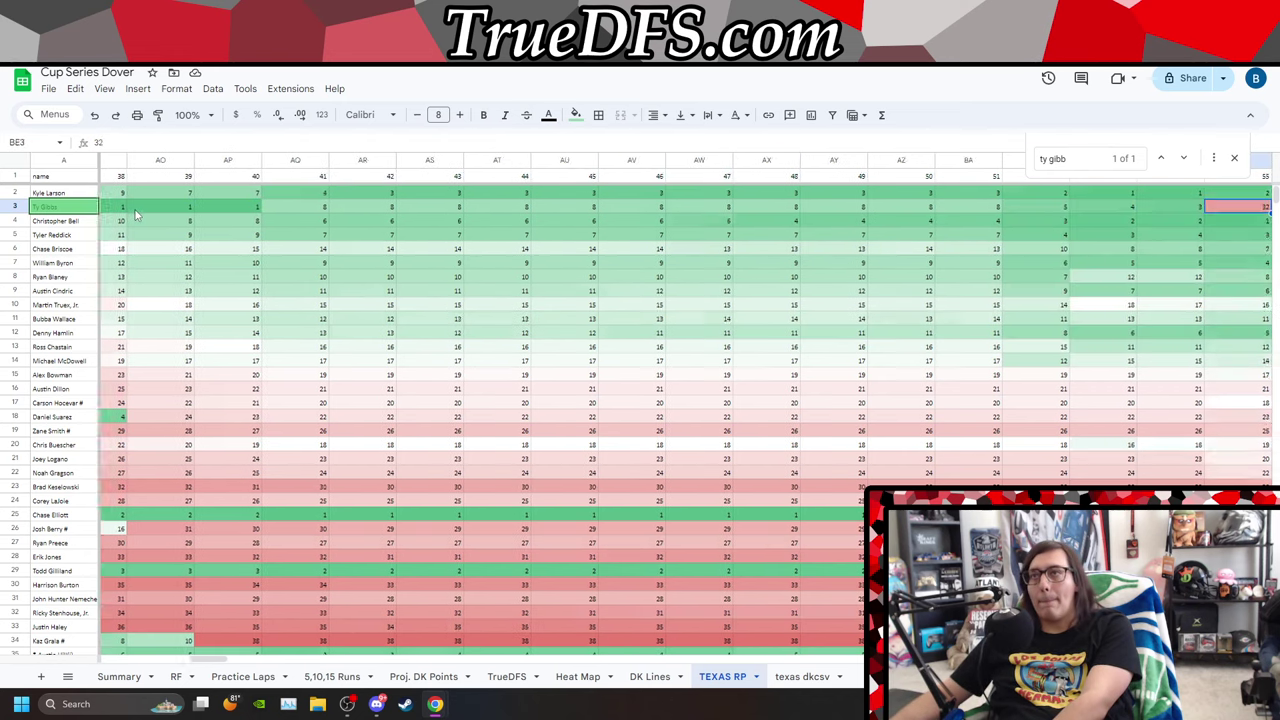
Follow Ty Gibbs's running positions from lap 55 through the remaining laps, continuing past the final lap column.
key(Right)
key(Right)
key(Right)
key(Right)
key(Right)
key(Right)
key(Right)
key(Right)
key(Right)
key(Right)
key(Right)
key(Right)
key(Right)
key(Right)
key(Right)
key(Right)
key(Right)
key(Right)
key(Right)
key(Right)
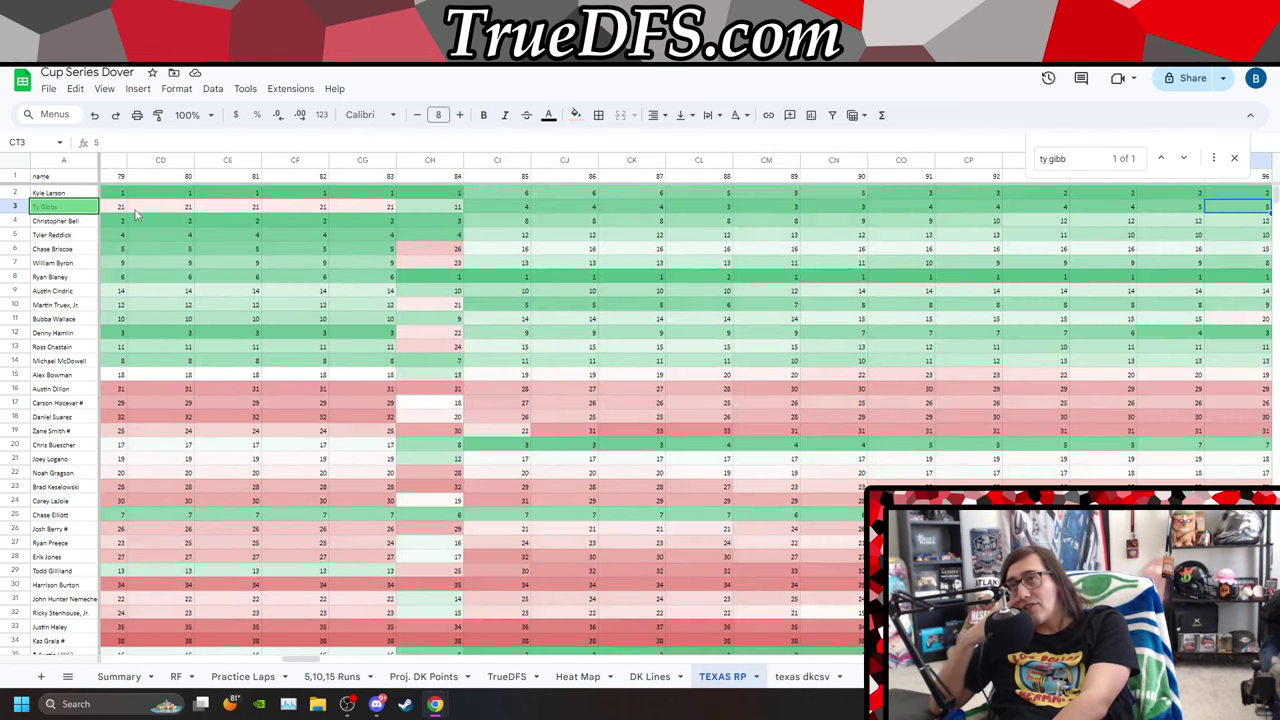
key(Right)
key(Right)
key(Right)
key(Right)
key(Right)
key(Right)
key(Right)
key(Right)
key(Right)
key(Right)
key(Right)
key(Right)
key(Right)
key(Right)
key(Right)
key(Right)
key(Right)
key(Right)
key(Right)
key(Right)
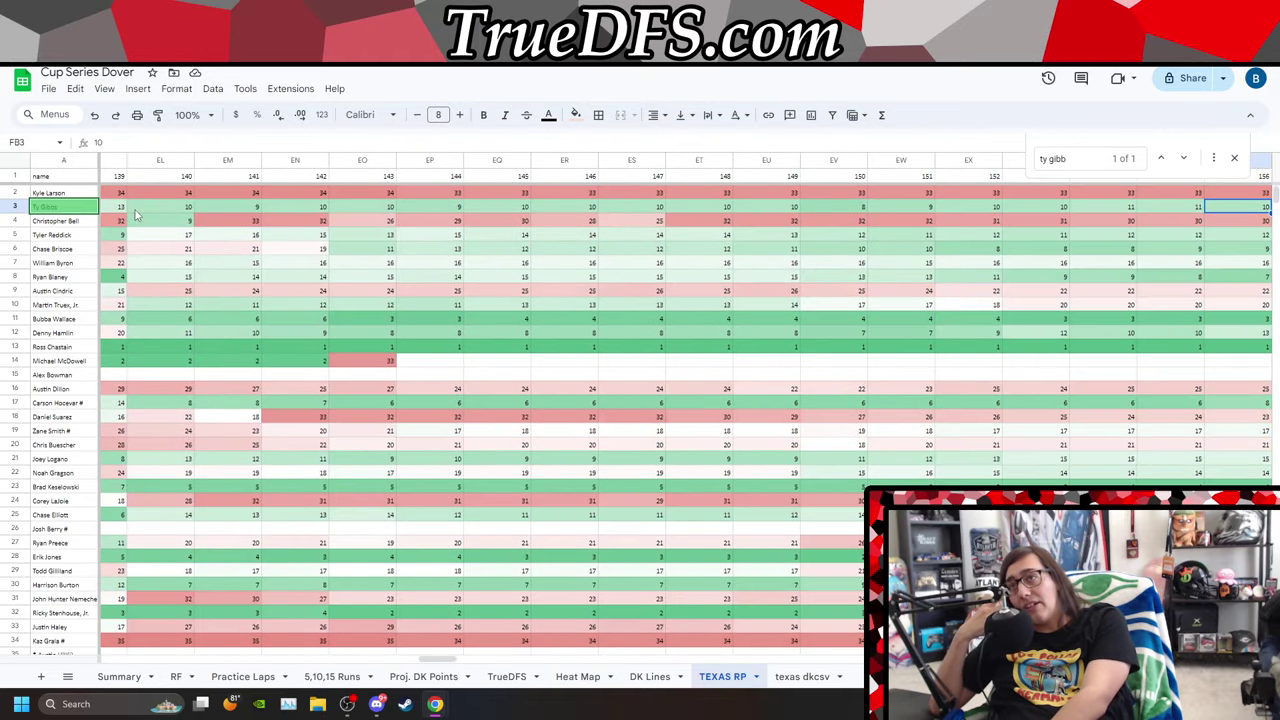
key(Right)
key(Right)
key(Right)
key(Right)
key(Right)
key(Right)
key(Right)
key(Right)
key(Right)
key(Right)
key(Right)
key(Right)
key(Right)
key(Right)
key(Right)
key(Right)
key(Right)
key(Right)
key(Right)
key(Right)
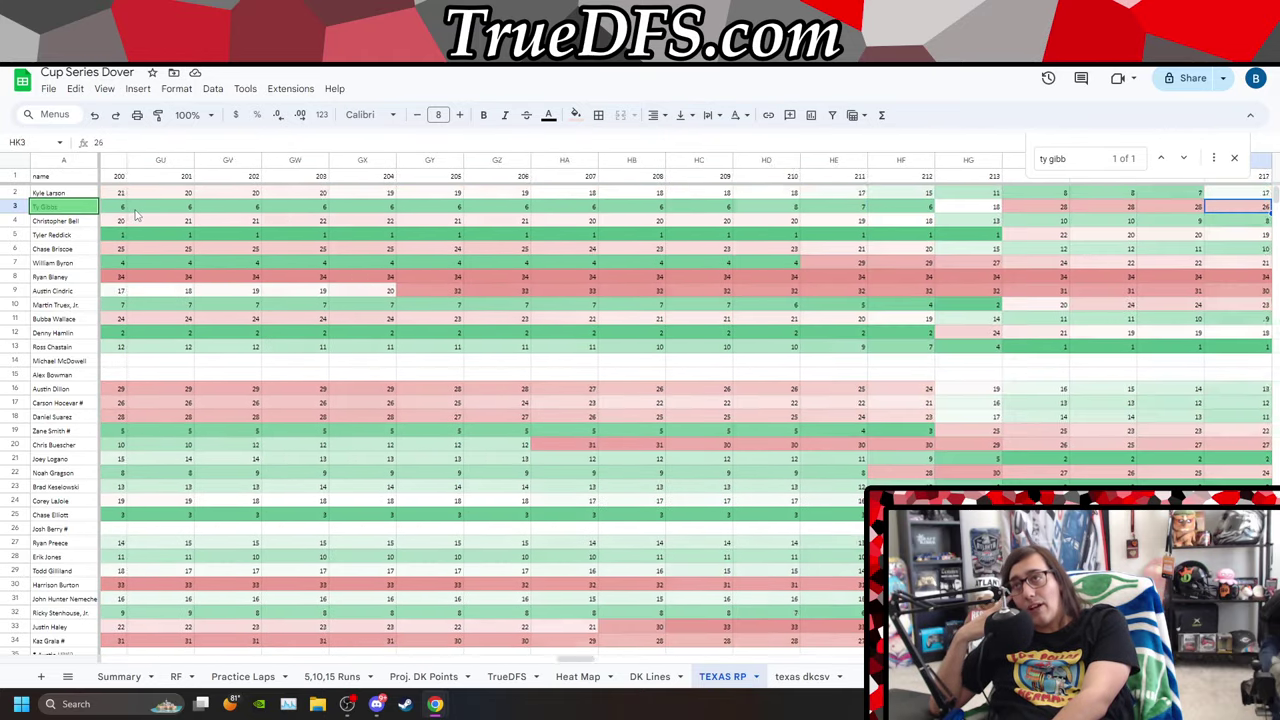
key(Right)
key(Right)
key(Right)
key(Right)
key(Right)
key(Right)
key(Right)
key(Right)
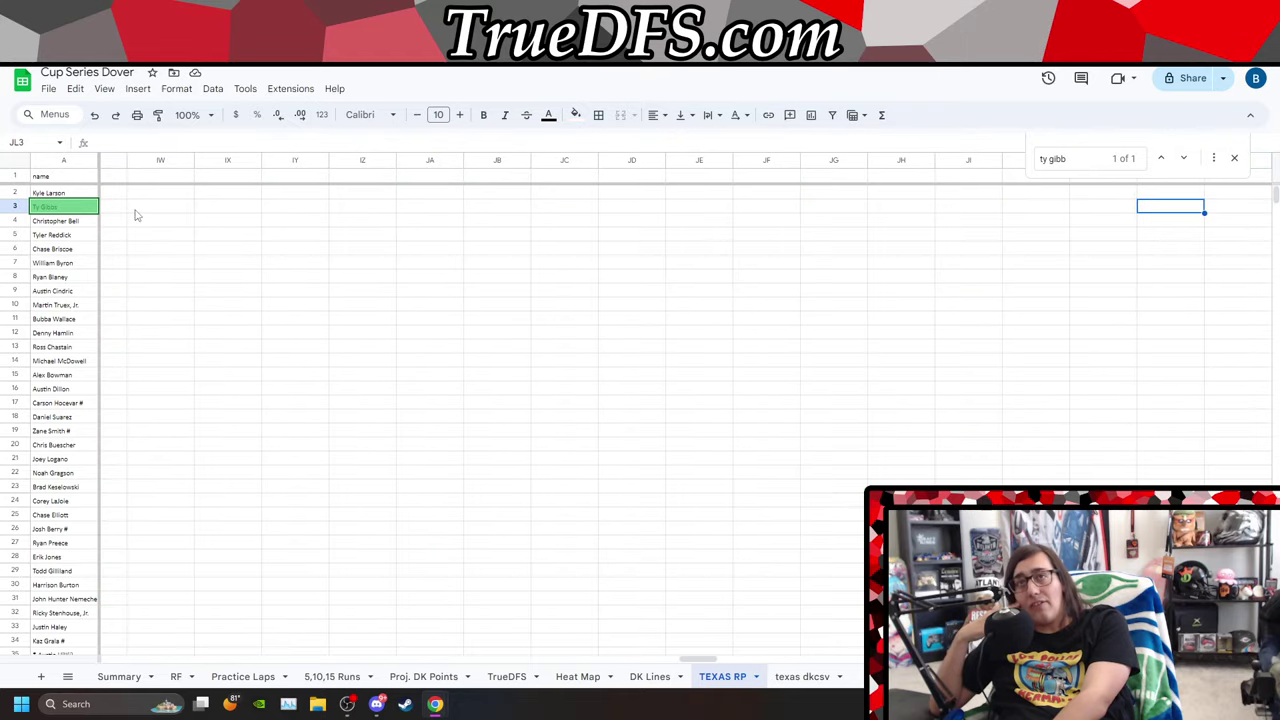
Trace Ty Gibbs's running positions backward from the end of the race to lap 221.
key(Left)
key(Left)
key(Left)
key(Left)
key(Left)
key(Left)
key(Left)
key(Left)
key(Left)
key(Left)
key(Left)
key(Left)
key(Left)
key(Left)
key(Left)
key(Left)
key(Left)
key(Left)
key(Left)
key(Left)
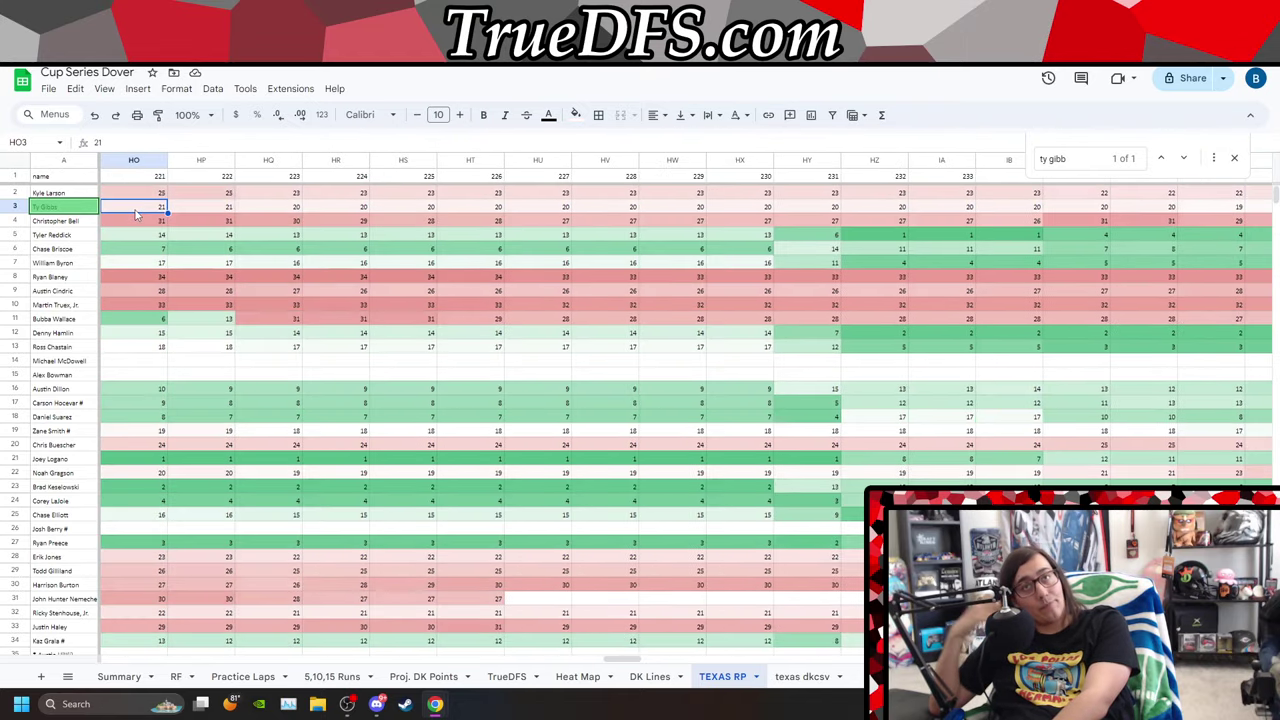
Trace Ty Gibbs's running positions backward from lap 221 to lap 0 and return to the driver name column.
key(Left)
key(Left)
key(Left)
key(Left)
key(Left)
key(Left)
key(Left)
key(Left)
key(Left)
key(Left)
key(Left)
key(Left)
key(Left)
key(Left)
key(Left)
key(Left)
key(Left)
key(Left)
key(Left)
key(Left)
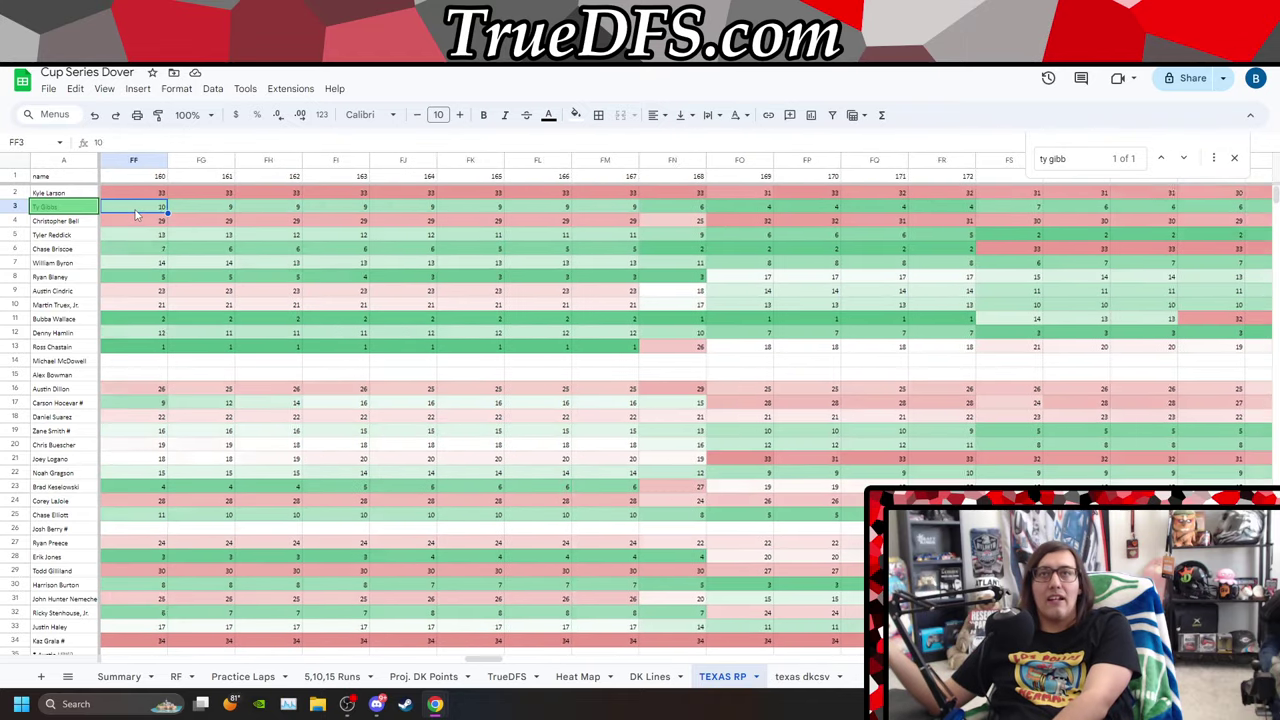
key(Left)
key(Left)
key(Left)
key(Left)
key(Left)
key(Left)
key(Left)
key(Left)
key(Left)
key(Left)
key(Left)
key(Left)
key(Left)
key(Left)
key(Left)
key(Left)
key(Left)
key(Left)
key(Left)
key(Left)
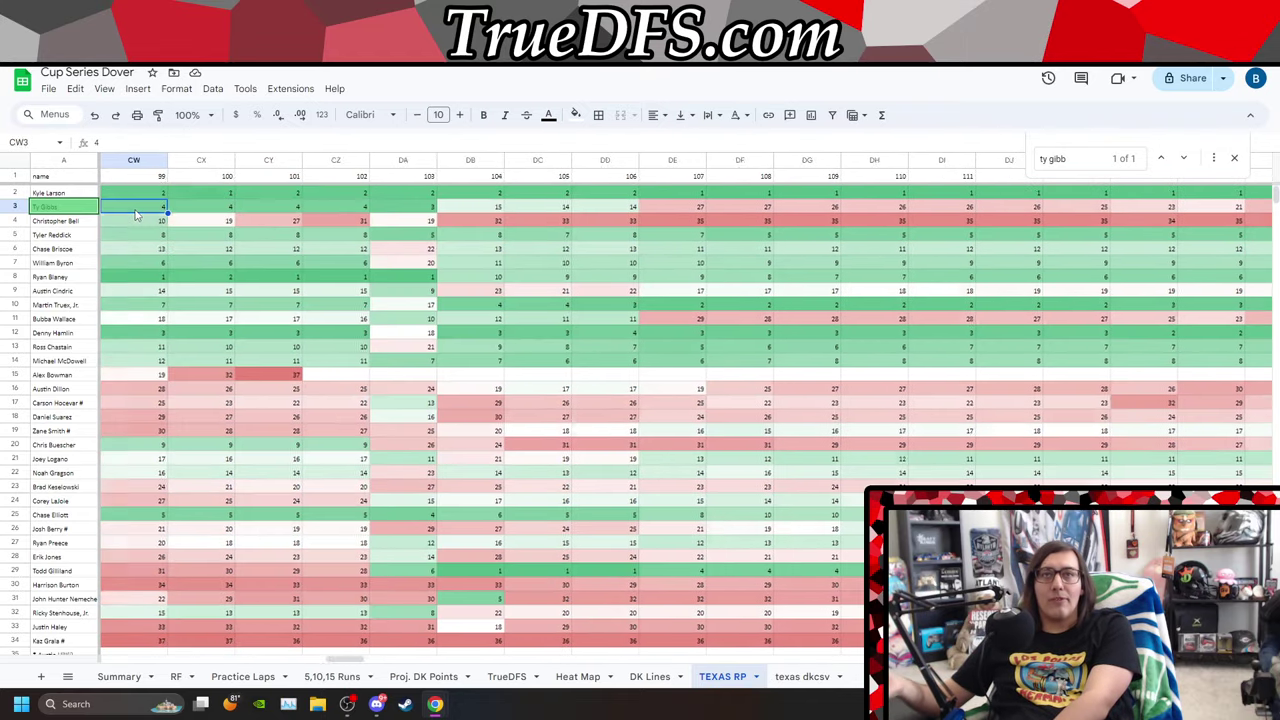
key(Left)
key(Left)
key(Left)
key(Left)
key(Left)
key(Left)
key(Left)
key(Left)
key(Left)
key(Left)
key(Left)
key(Left)
key(Left)
key(Left)
key(Left)
key(Left)
key(Left)
key(Left)
key(Left)
key(Left)
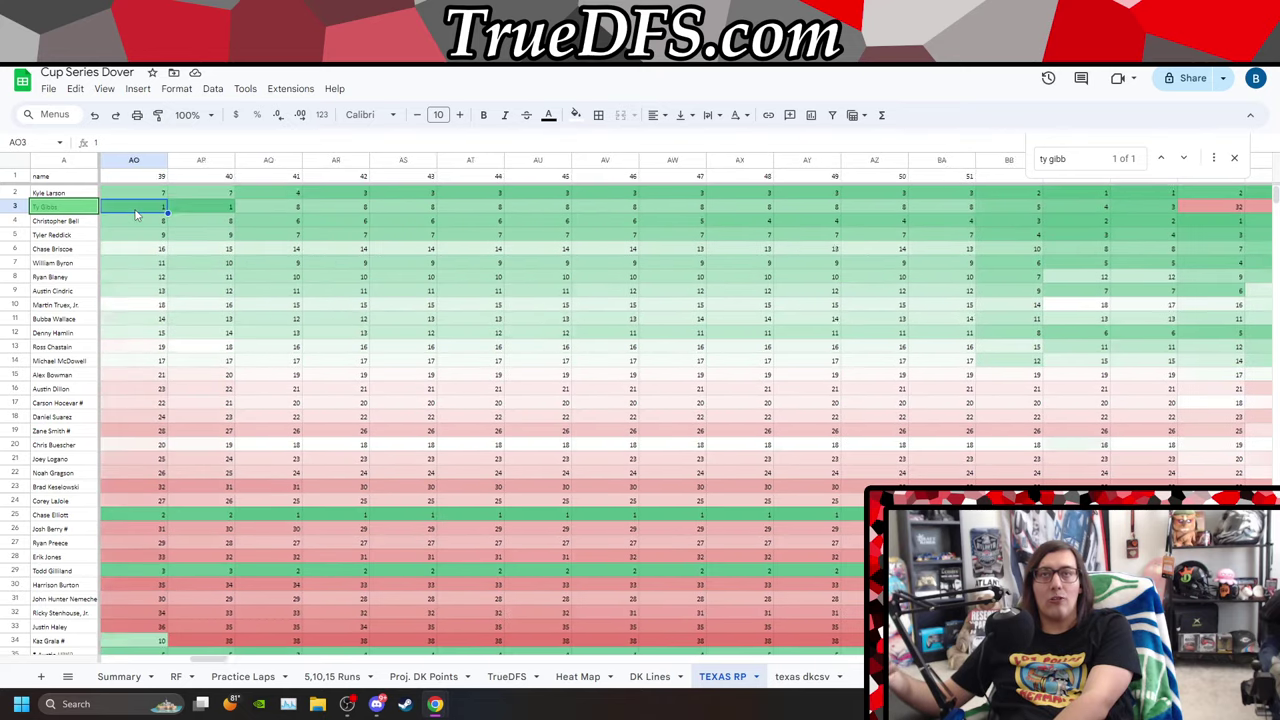
key(Left)
key(Left)
key(Left)
key(Left)
key(Left)
key(Left)
key(Left)
key(Left)
key(Left)
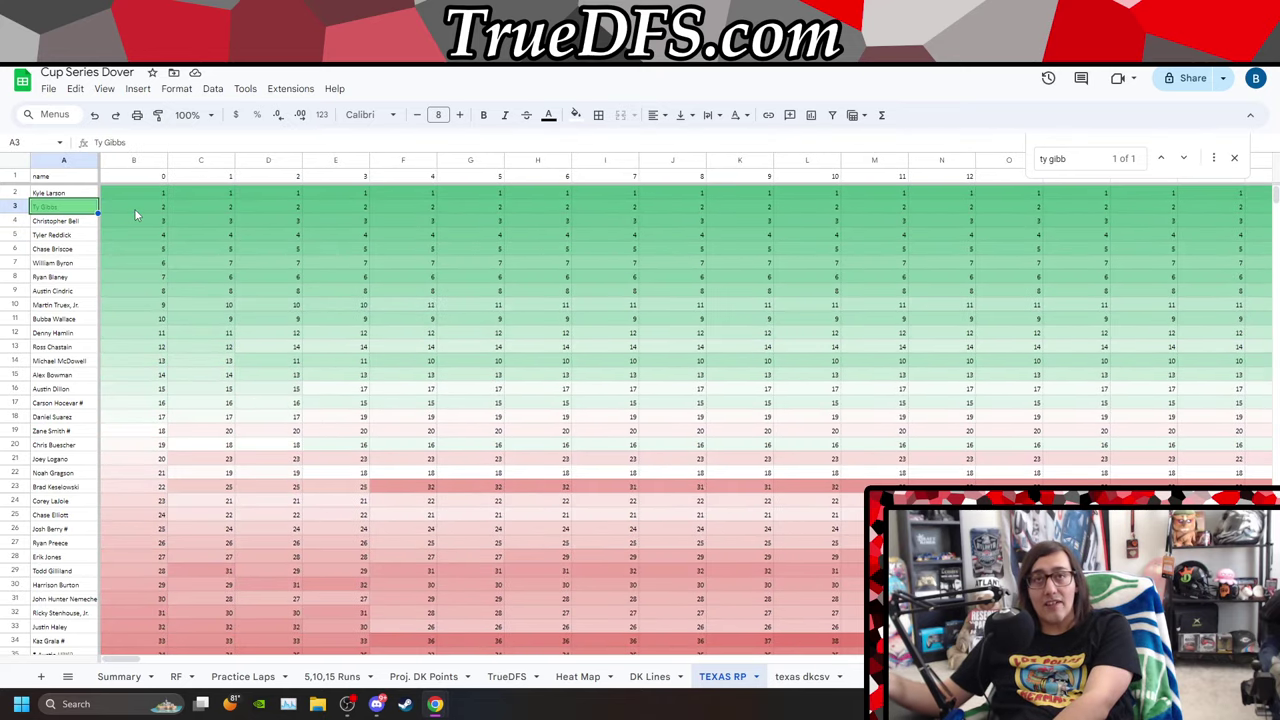
Follow Tyler Reddick's running positions from the start of the race through lap 88.
key(Down)
key(Down)
key(Right)
key(Right)
key(Right)
key(Right)
key(Right)
key(Right)
key(Right)
key(Right)
key(Right)
key(Right)
key(Right)
key(Right)
key(Right)
key(Right)
key(Right)
key(Right)
key(Right)
key(Right)
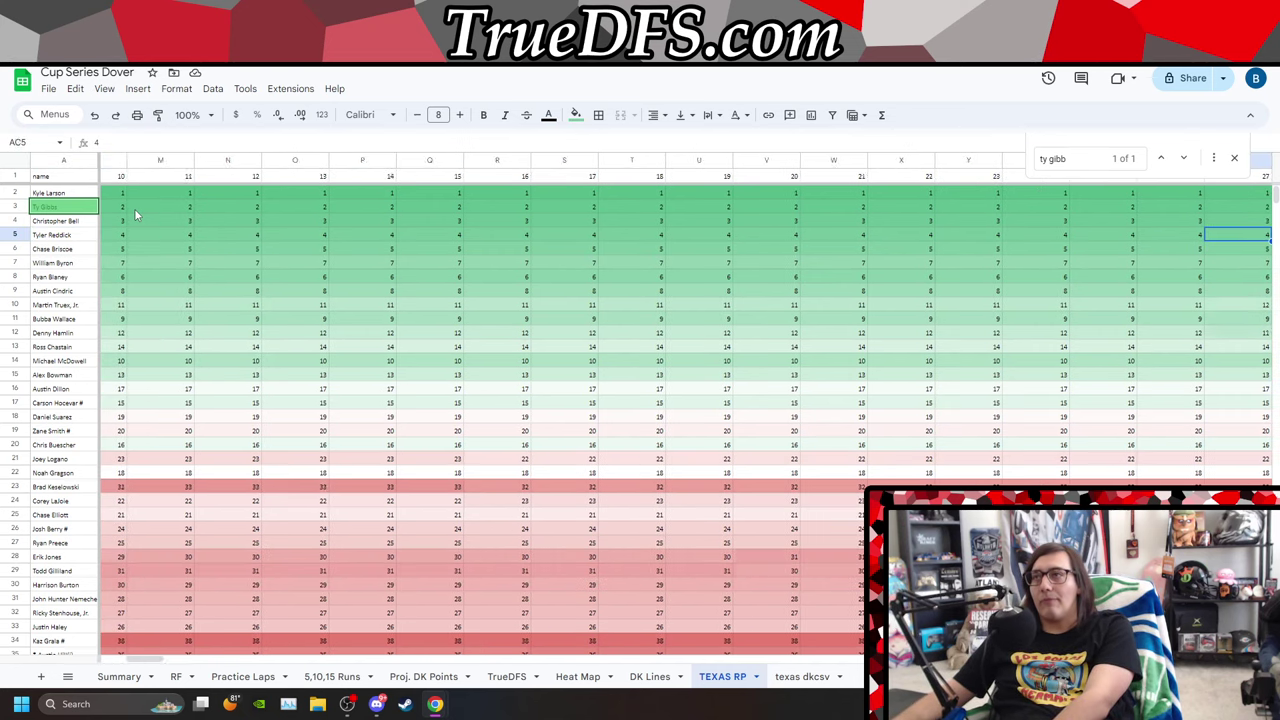
key(Right)
key(Right)
key(Right)
key(Right)
key(Right)
key(Right)
key(Right)
key(Right)
key(Right)
key(Right)
key(Right)
key(Right)
key(Right)
key(Right)
key(Right)
key(Right)
key(Right)
key(Right)
key(Right)
key(Right)
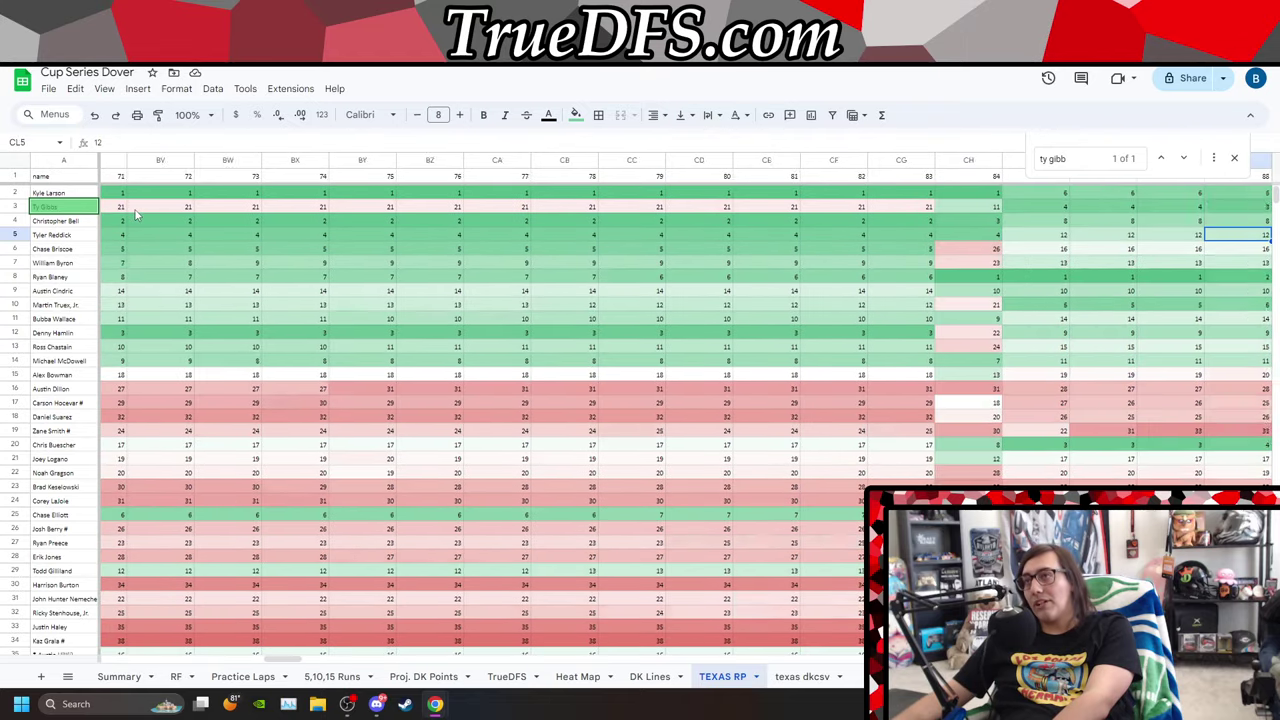
Follow Tyler Reddick's running positions from lap 88 through lap 181.
key(Right)
key(Right)
key(Right)
key(Right)
key(Right)
key(Right)
key(Right)
key(Right)
key(Right)
key(Right)
key(Right)
key(Right)
key(Right)
key(Right)
key(Right)
key(Right)
key(Right)
key(Right)
key(Right)
key(Right)
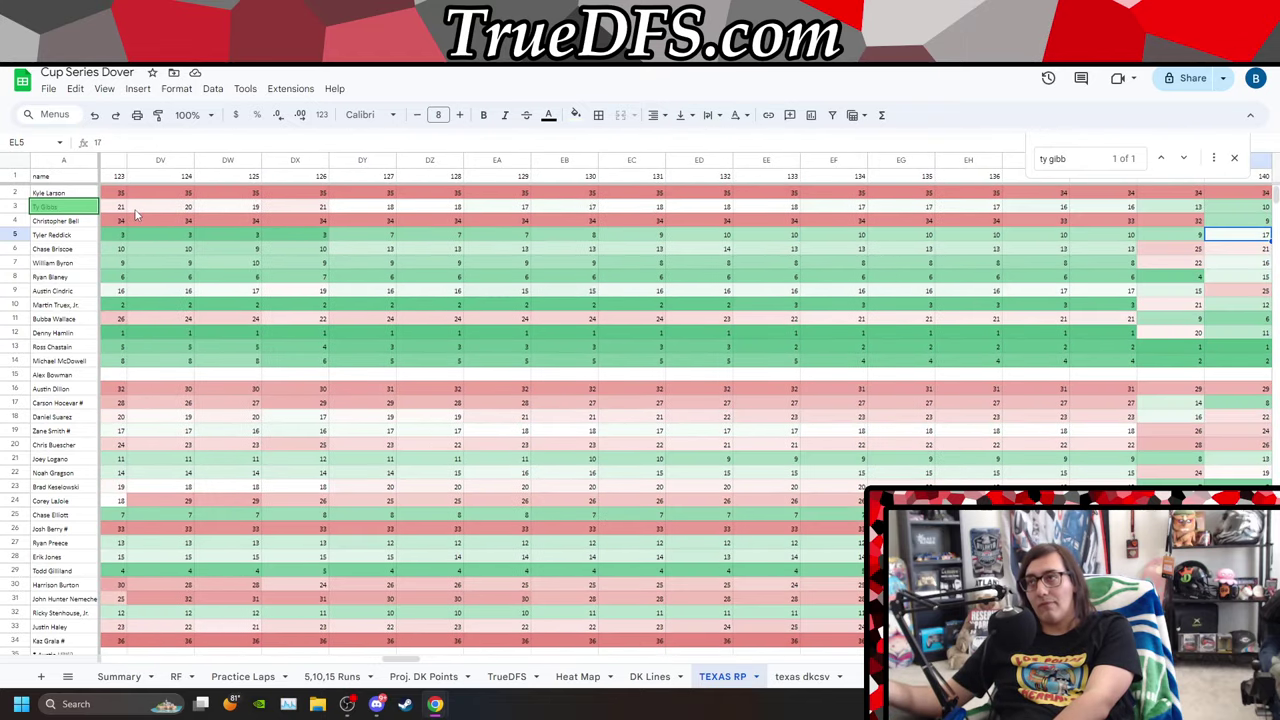
key(Right)
key(Right)
key(Right)
key(Right)
key(Right)
key(Right)
key(Right)
key(Right)
key(Right)
key(Right)
key(Right)
key(Right)
key(Right)
key(Right)
key(Right)
key(Right)
key(Right)
key(Right)
key(Right)
key(Right)
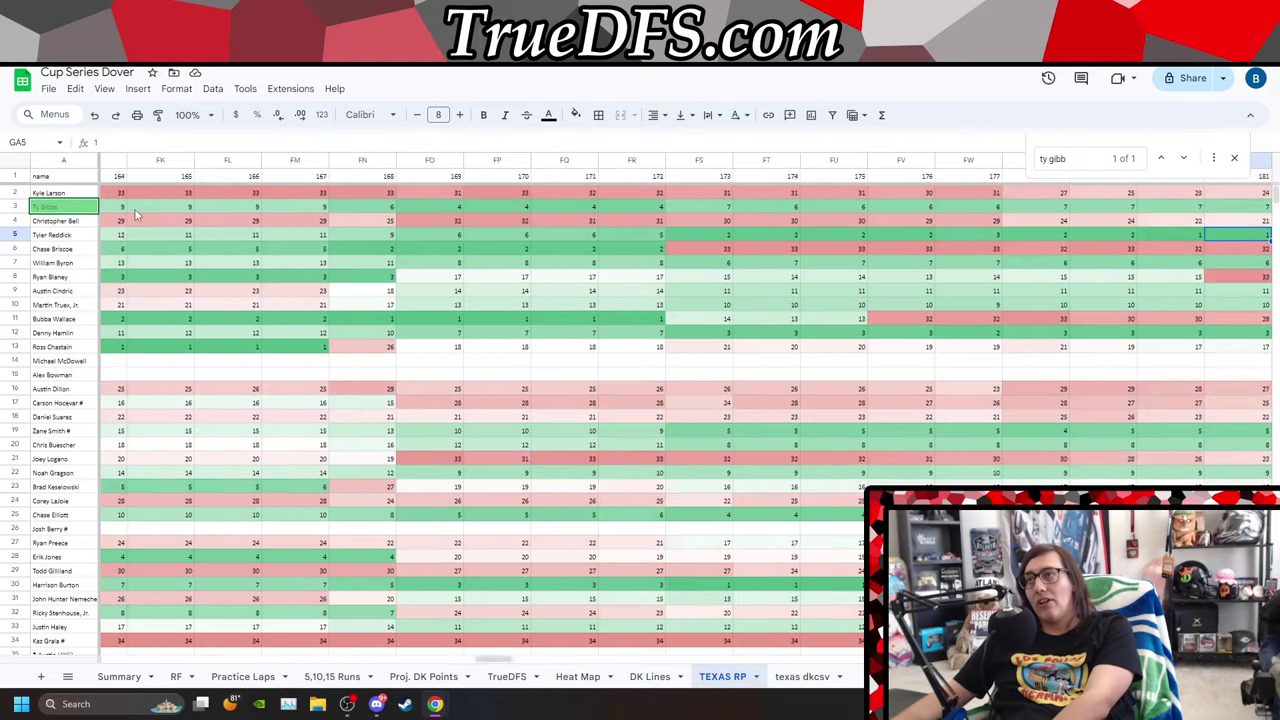
Check Tyler Reddick's running positions from lap 181 to about lap 205, then go back to lap 186.
key(Right)
key(Right)
key(Right)
key(Right)
key(Right)
key(Right)
key(Right)
key(Right)
key(Right)
key(Right)
key(Right)
key(Right)
key(Right)
key(Right)
key(Right)
key(Right)
key(Right)
key(Right)
key(Right)
key(Right)
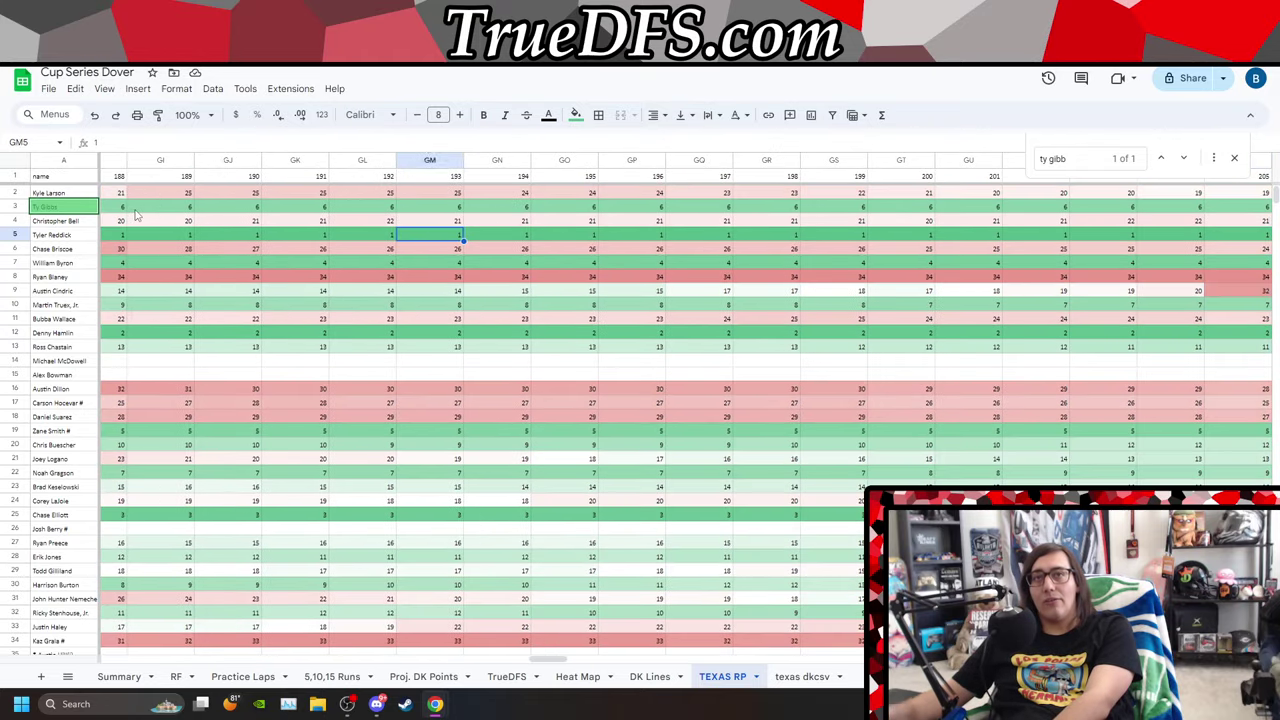
key(Left)
key(Left)
key(Left)
key(Left)
key(Left)
key(Left)
key(Left)
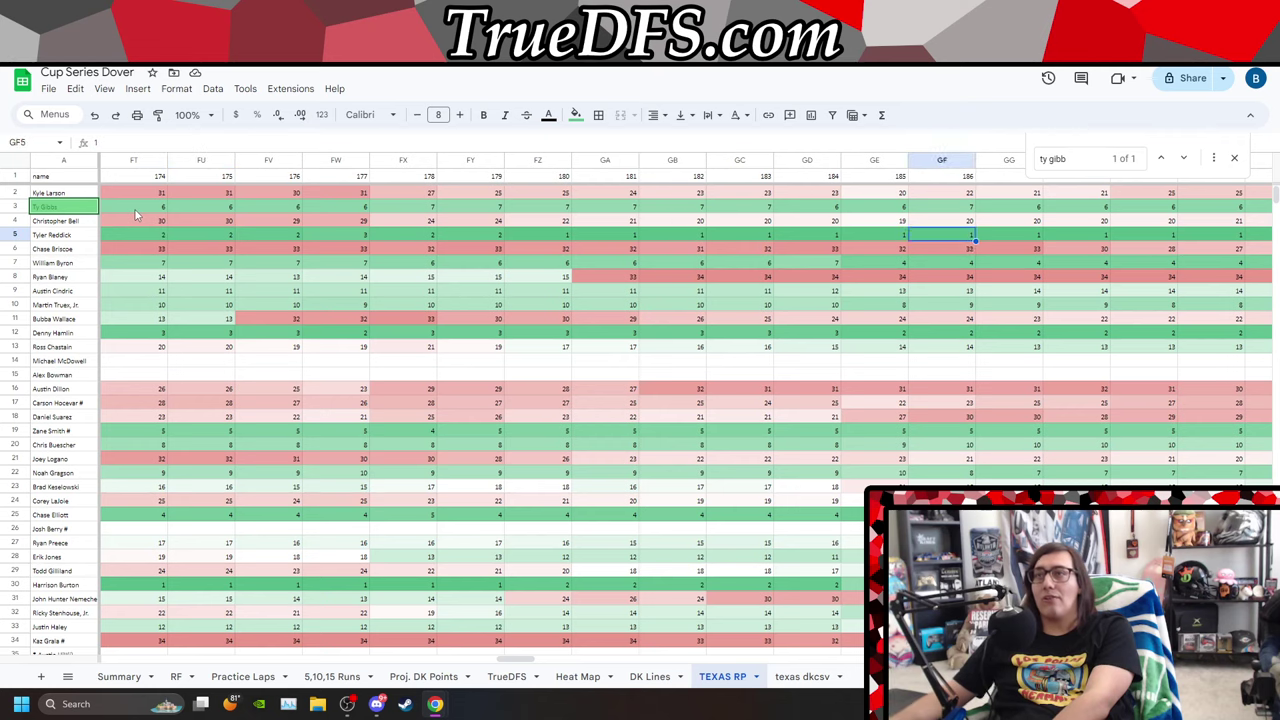
Follow Tyler Reddick's running positions from lap 186 through lap 218.
key(Right)
key(Right)
key(Right)
key(Right)
key(Right)
key(Right)
key(Right)
key(Right)
key(Right)
key(Right)
key(Right)
key(Right)
key(Right)
key(Right)
key(Right)
key(Right)
key(Right)
key(Right)
key(Right)
key(Right)
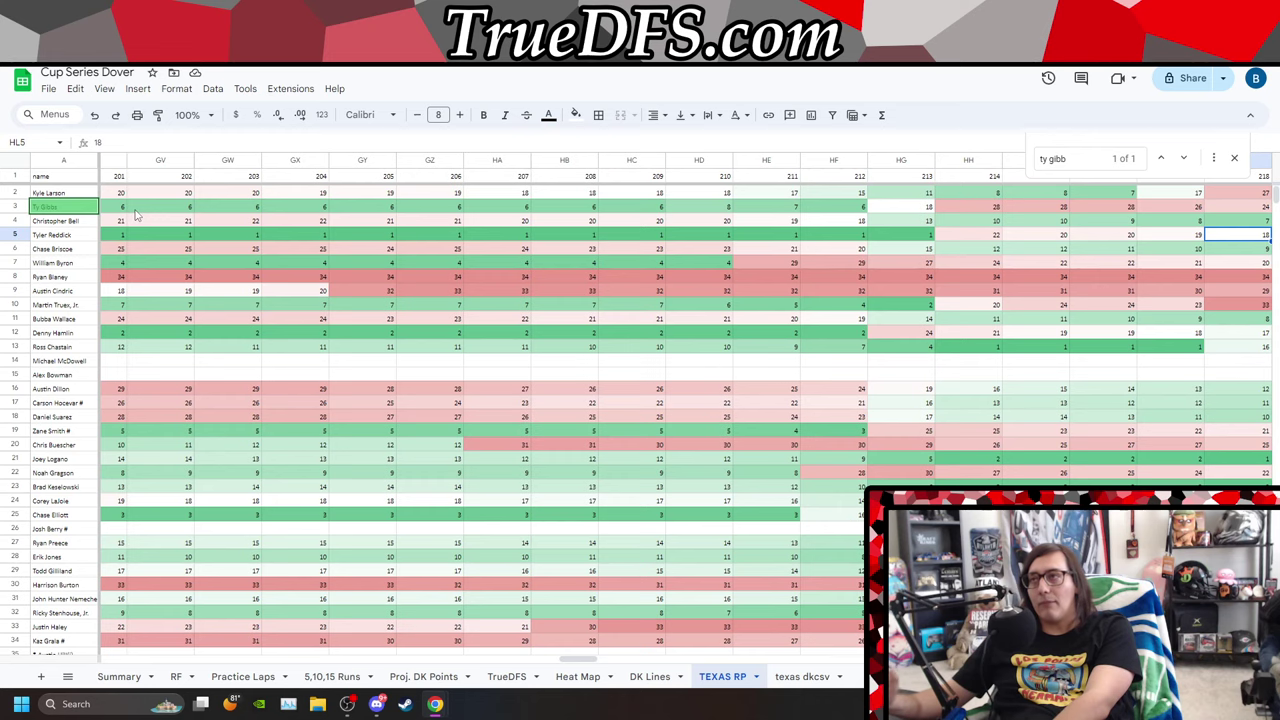
Follow Tyler Reddick's running positions from lap 218 to the closing laps and recheck lap 242.
key(Right)
key(Right)
key(Right)
key(Right)
key(Right)
key(Right)
key(Right)
key(Right)
key(Right)
key(Right)
key(Right)
key(Right)
key(Right)
key(Right)
key(Right)
key(Right)
key(Right)
key(Right)
key(Right)
key(Right)
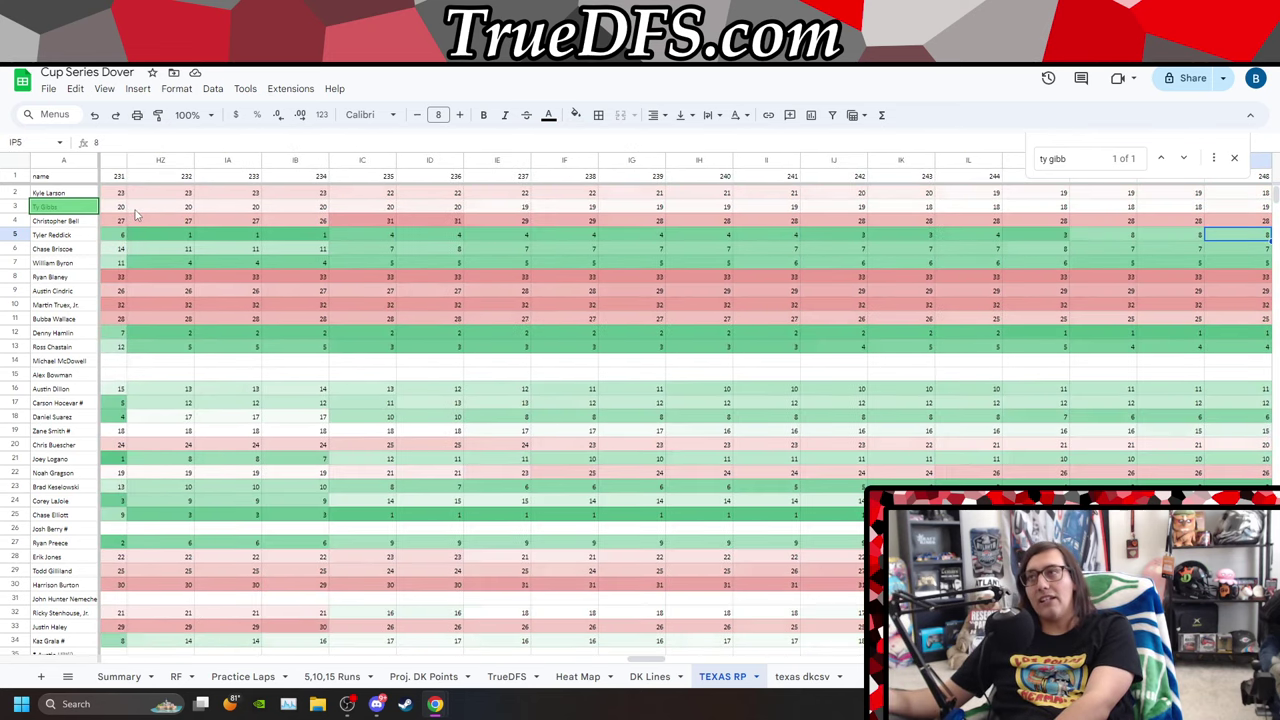
key(Right)
key(Right)
key(Right)
key(Right)
key(Right)
key(Right)
key(Right)
key(Right)
key(Right)
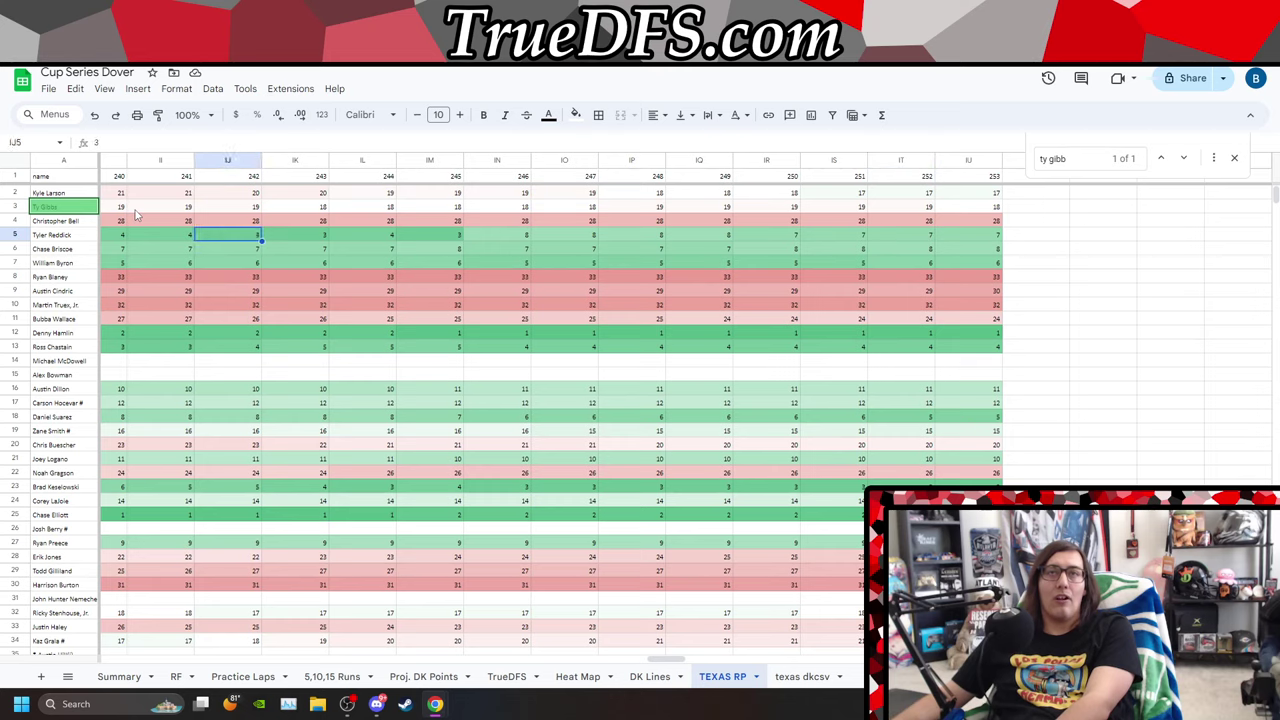
Go back through Tyler Reddick's running positions from lap 242 to lap 0.
key(Left)
key(Left)
key(Left)
key(Left)
key(Left)
key(Left)
key(Left)
key(Left)
key(Left)
key(Left)
key(Left)
key(Left)
key(Left)
key(Left)
key(Left)
key(Left)
key(Left)
key(Left)
key(Left)
key(Left)
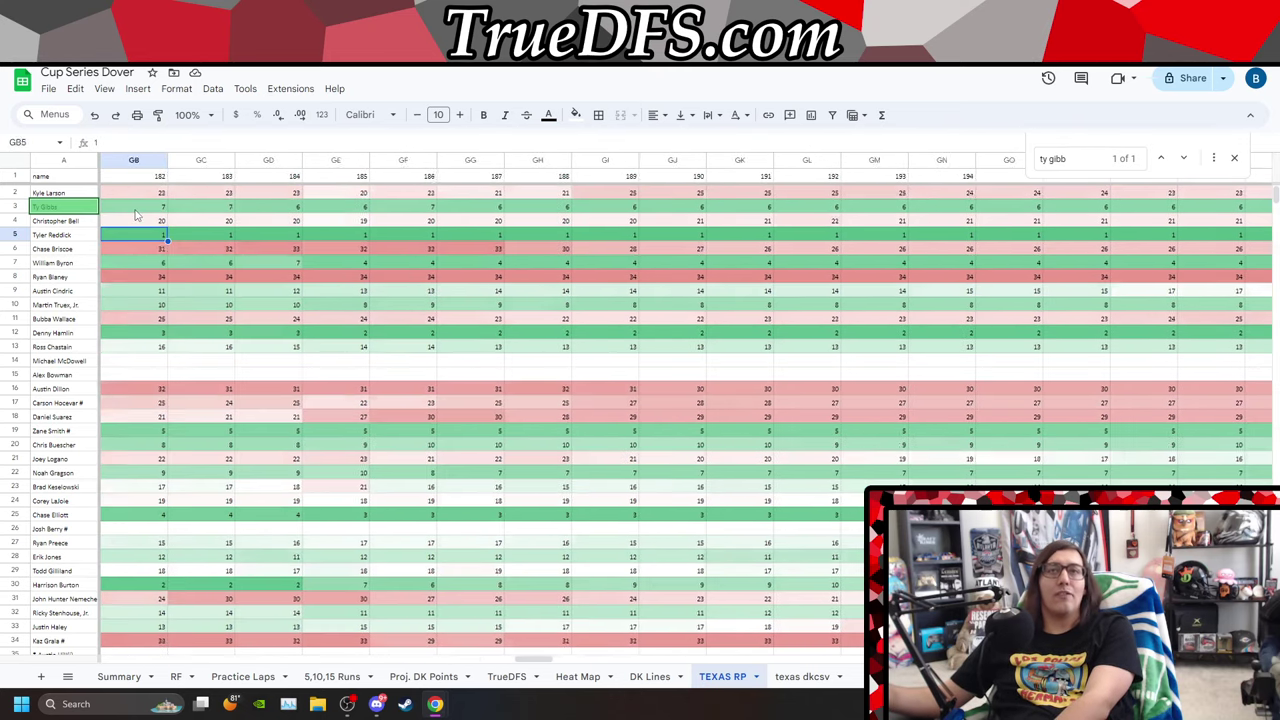
key(Left)
key(Left)
key(Left)
key(Left)
key(Left)
key(Left)
key(Left)
key(Left)
key(Left)
key(Left)
key(Left)
key(Left)
key(Left)
key(Left)
key(Left)
key(Left)
key(Left)
key(Left)
key(Left)
key(Left)
key(Left)
key(Left)
key(Left)
key(Left)
key(Left)
key(Left)
key(Left)
key(Left)
key(Left)
key(Left)
key(Left)
key(Left)
key(Left)
key(Left)
key(Left)
key(Left)
key(Left)
key(Left)
key(Left)
key(Left)
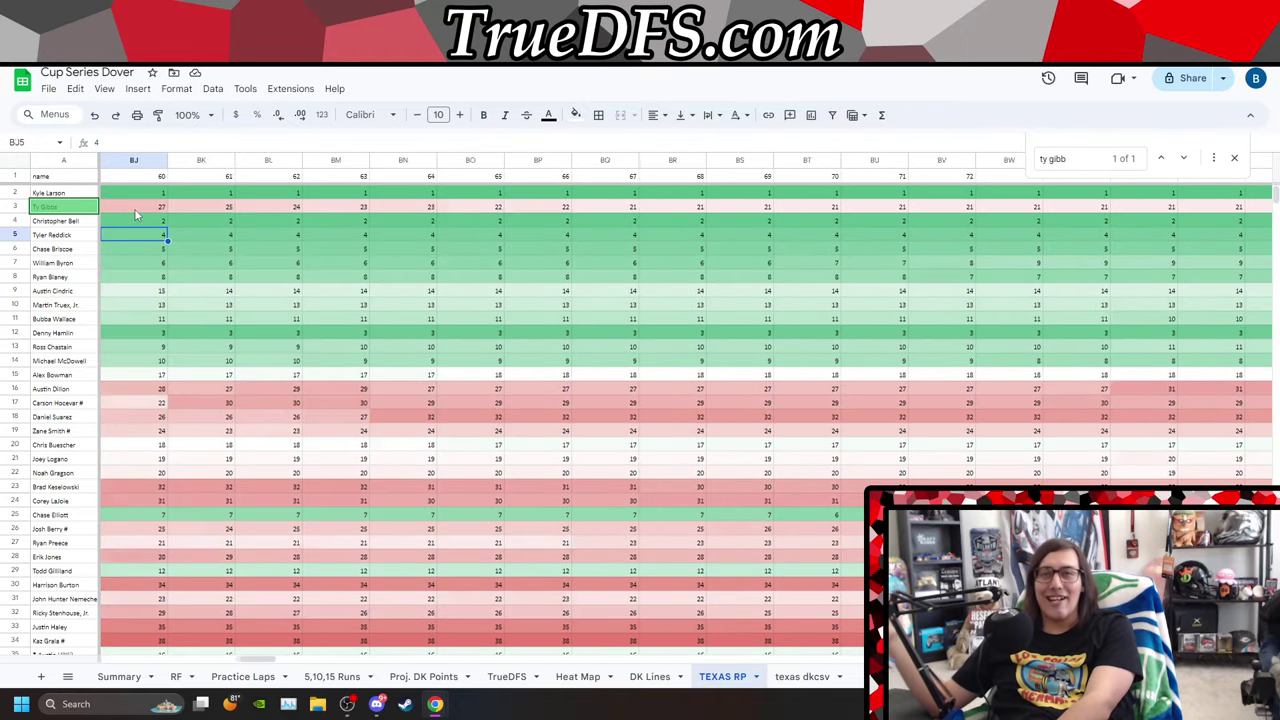
key(Left)
key(Left)
key(Left)
key(Left)
key(Left)
key(Left)
key(Left)
key(Left)
key(Left)
key(Left)
key(Left)
key(Left)
key(Left)
key(Left)
key(Left)
key(Left)
key(Left)
key(Left)
key(Left)
key(Left)
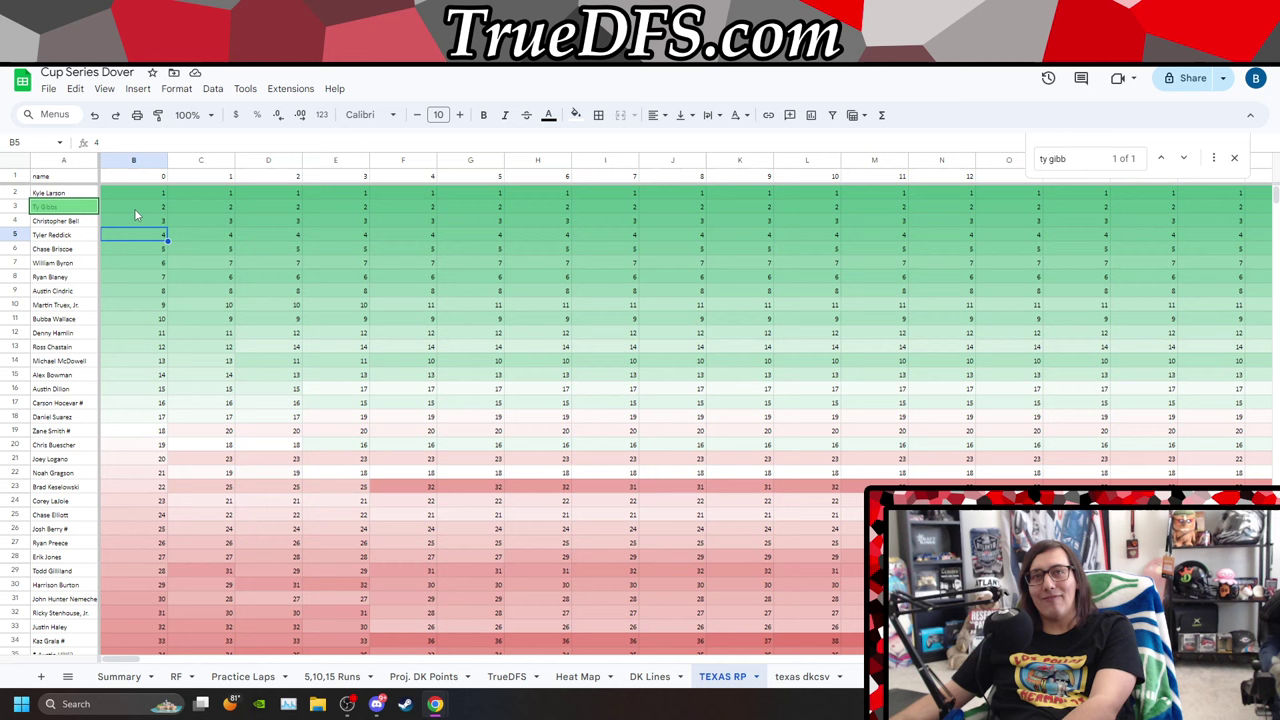
Follow Chase Briscoe's running positions from lap 0 through lap 225.
key(Left)
key(Down)
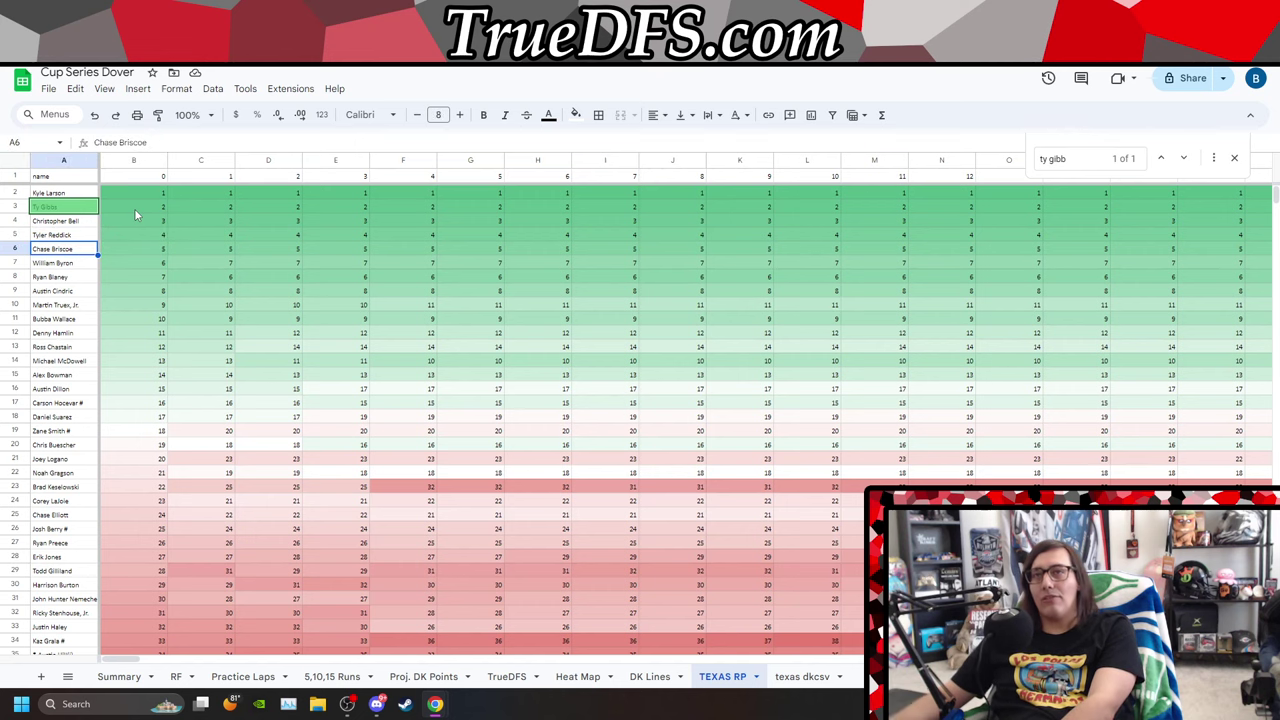
key(Right)
key(Right)
key(Right)
key(Right)
key(Right)
key(Right)
key(Right)
key(Right)
key(Right)
key(Right)
key(Right)
key(Right)
key(Right)
key(Right)
key(Right)
key(Right)
key(Right)
key(Right)
key(Right)
key(Right)
key(Right)
key(Right)
key(Right)
key(Right)
key(Right)
key(Right)
key(Right)
key(Right)
key(Right)
key(Right)
key(Right)
key(Right)
key(Right)
key(Right)
key(Right)
key(Right)
key(Right)
key(Right)
key(Right)
key(Right)
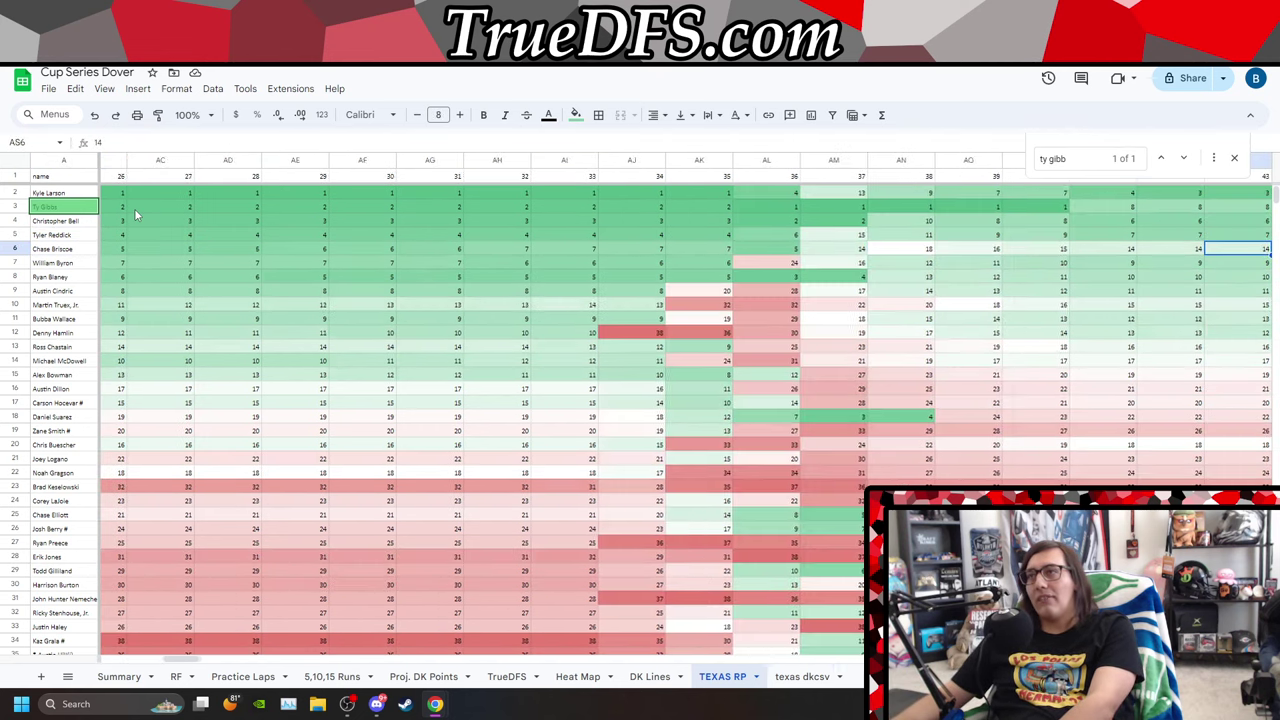
key(Right)
key(Right)
key(Right)
key(Right)
key(Right)
key(Right)
key(Right)
key(Right)
key(Right)
key(Right)
key(Right)
key(Right)
key(Right)
key(Right)
key(Right)
key(Right)
key(Right)
key(Right)
key(Right)
key(Right)
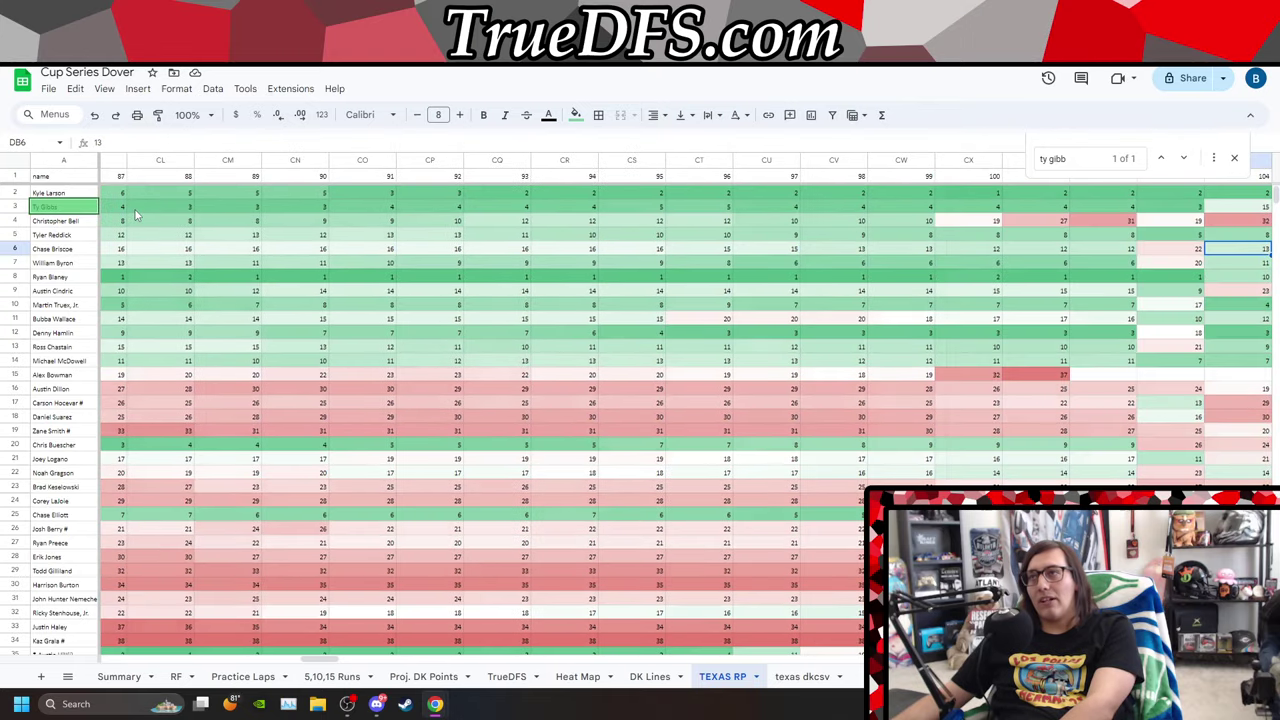
key(Right)
key(Right)
key(Right)
key(Right)
key(Right)
key(Right)
key(Right)
key(Right)
key(Right)
key(Right)
key(Right)
key(Right)
key(Right)
key(Right)
key(Right)
key(Right)
key(Right)
key(Right)
key(Right)
key(Right)
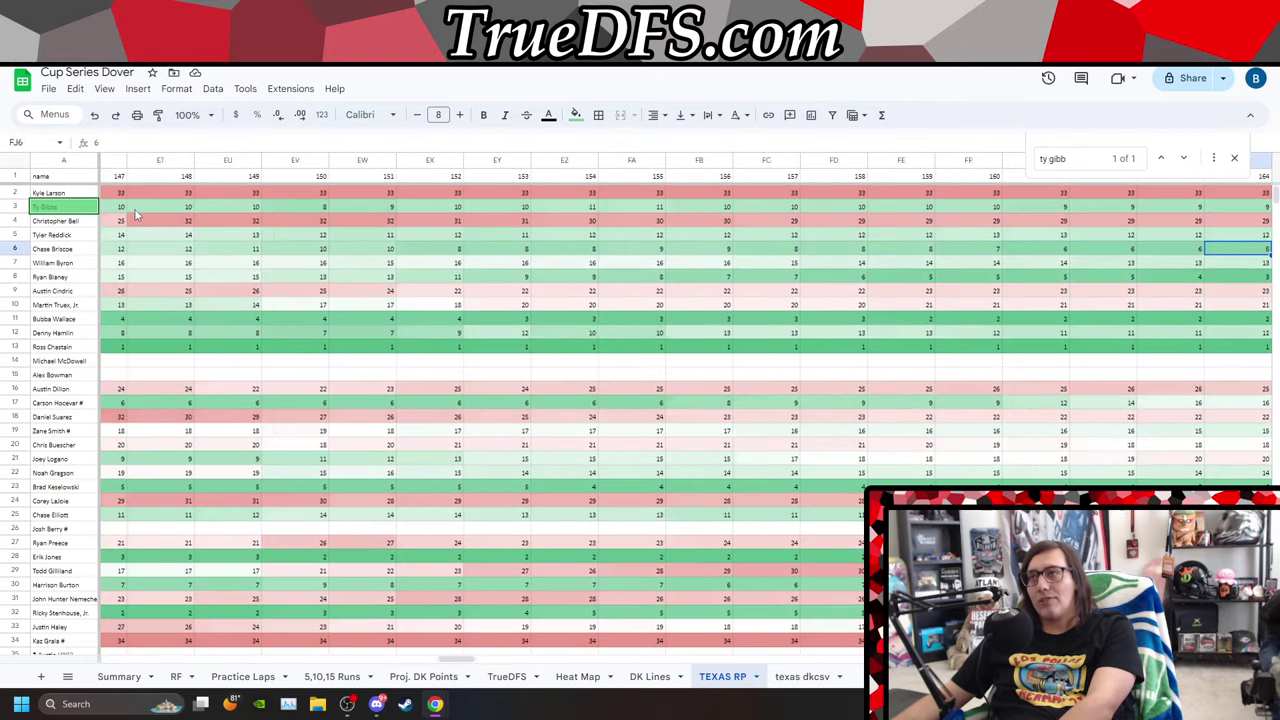
key(Right)
key(Right)
key(Right)
key(Right)
key(Right)
key(Right)
key(Right)
key(Right)
key(Right)
key(Right)
key(Right)
key(Right)
key(Right)
key(Right)
key(Right)
key(Right)
key(Right)
key(Right)
key(Right)
key(Right)
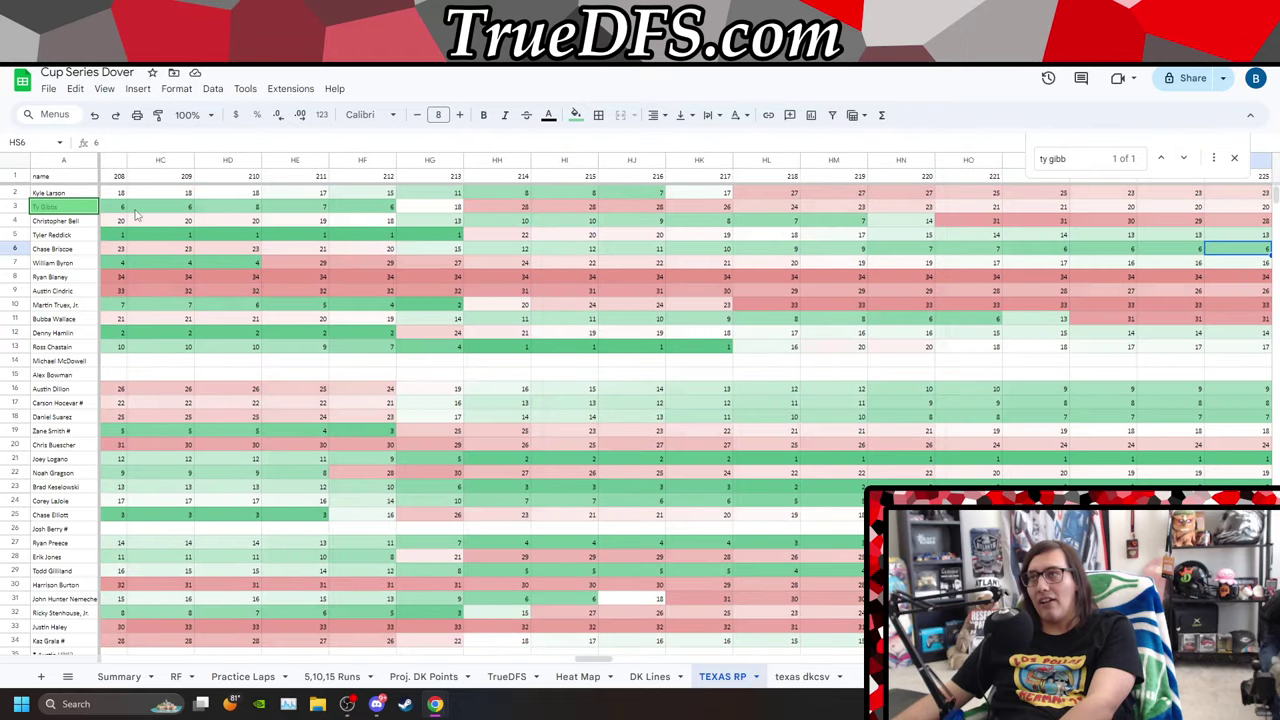
Follow Chase Briscoe's running positions from lap 225 to the end of the race and back to lap 200.
key(Left)
key(Left)
key(Left)
key(Left)
key(Left)
key(Left)
key(Left)
key(Left)
key(Left)
key(Left)
key(Left)
key(Left)
key(Left)
key(Left)
key(Left)
key(Left)
key(Left)
key(Left)
key(Left)
key(Left)
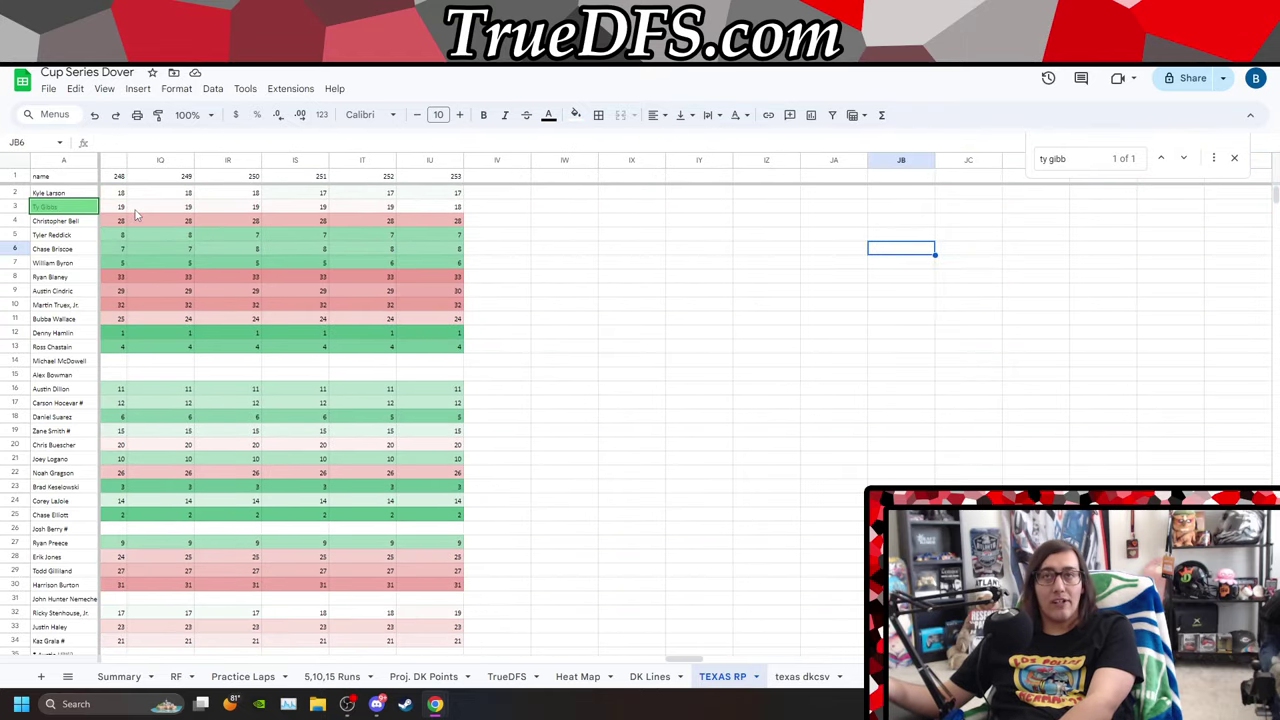
key(Left)
key(Left)
key(Left)
key(Left)
key(Left)
key(Left)
key(Left)
key(Left)
key(Left)
key(Left)
key(Left)
key(Left)
key(Left)
key(Left)
key(Left)
key(Left)
key(Left)
key(Left)
key(Left)
key(Left)
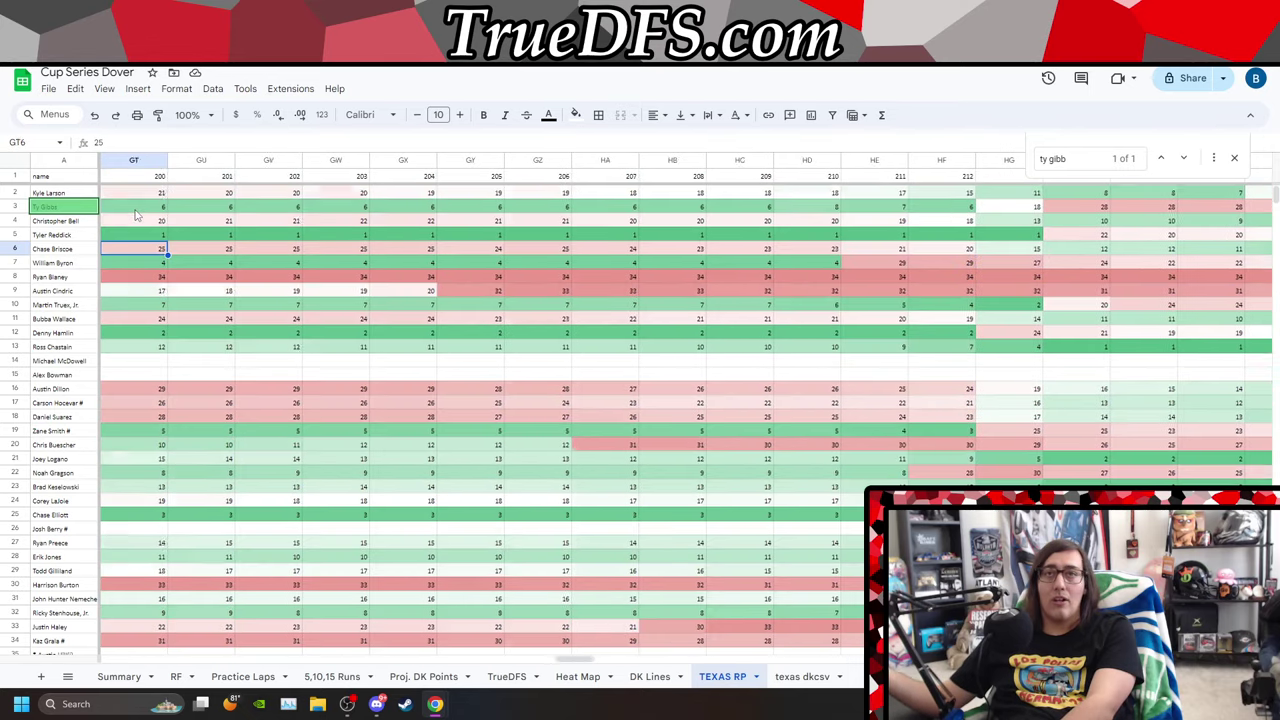
Go back through Chase Briscoe's running positions from lap 200 to lap 69.
key(Left)
key(Left)
key(Left)
key(Left)
key(Left)
key(Left)
key(Left)
key(Left)
key(Left)
key(Left)
key(Left)
key(Left)
key(Left)
key(Left)
key(Left)
key(Left)
key(Left)
key(Left)
key(Left)
key(Left)
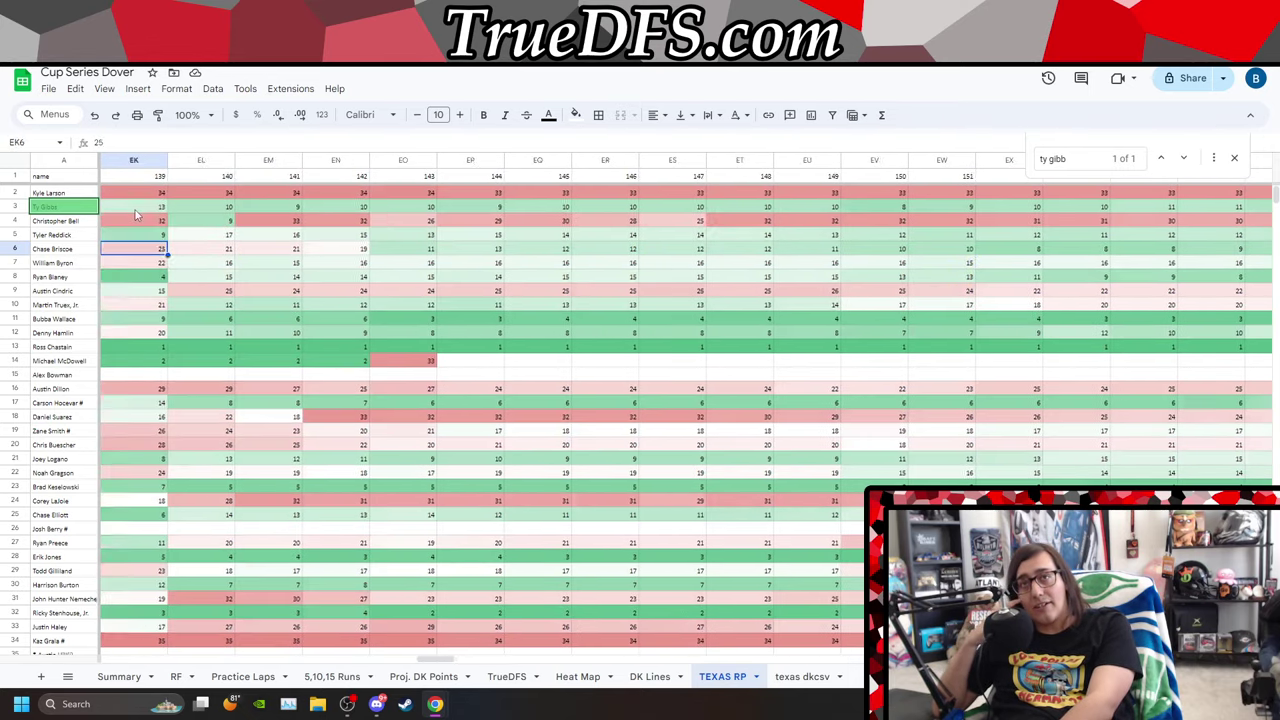
key(Left)
key(Left)
key(Left)
key(Left)
key(Left)
key(Left)
key(Left)
key(Left)
key(Left)
key(Left)
key(Left)
key(Left)
key(Left)
key(Left)
key(Left)
key(Left)
key(Left)
key(Left)
key(Left)
key(Left)
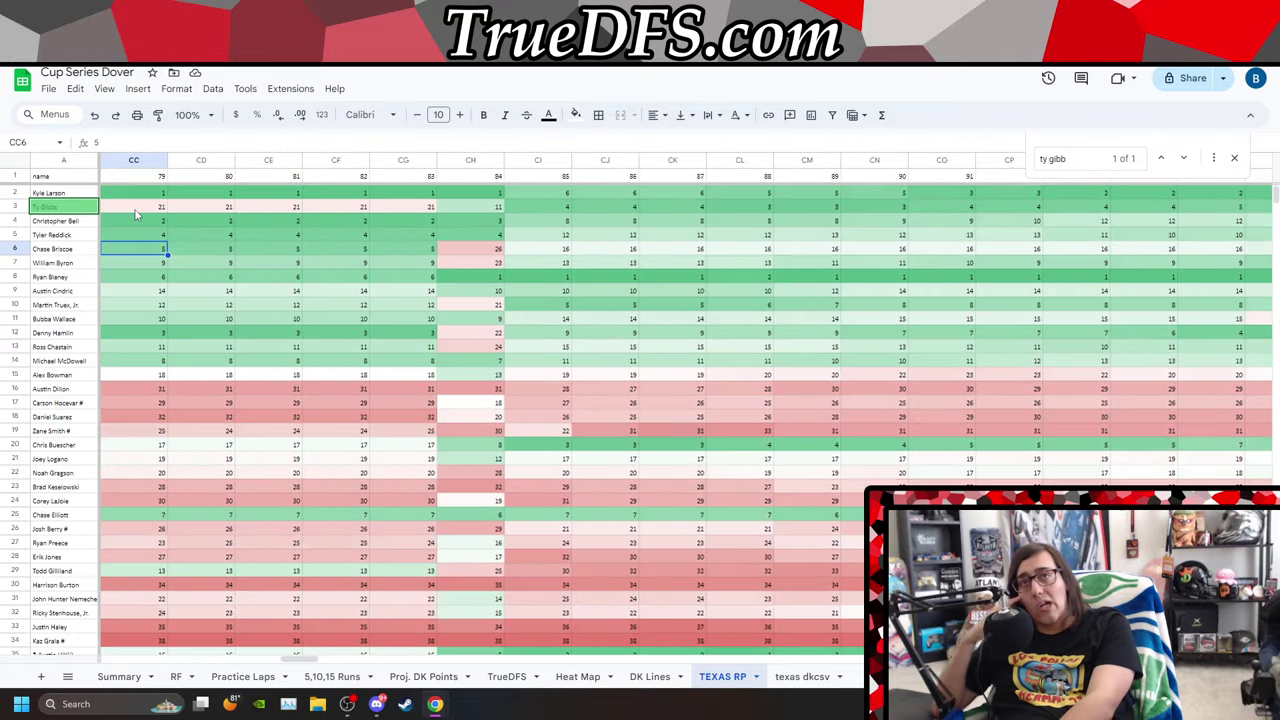
Search the texas dkcsv sheet for "scoe" and go to the first lineups containing Chase Briscoe.
click(800, 677)
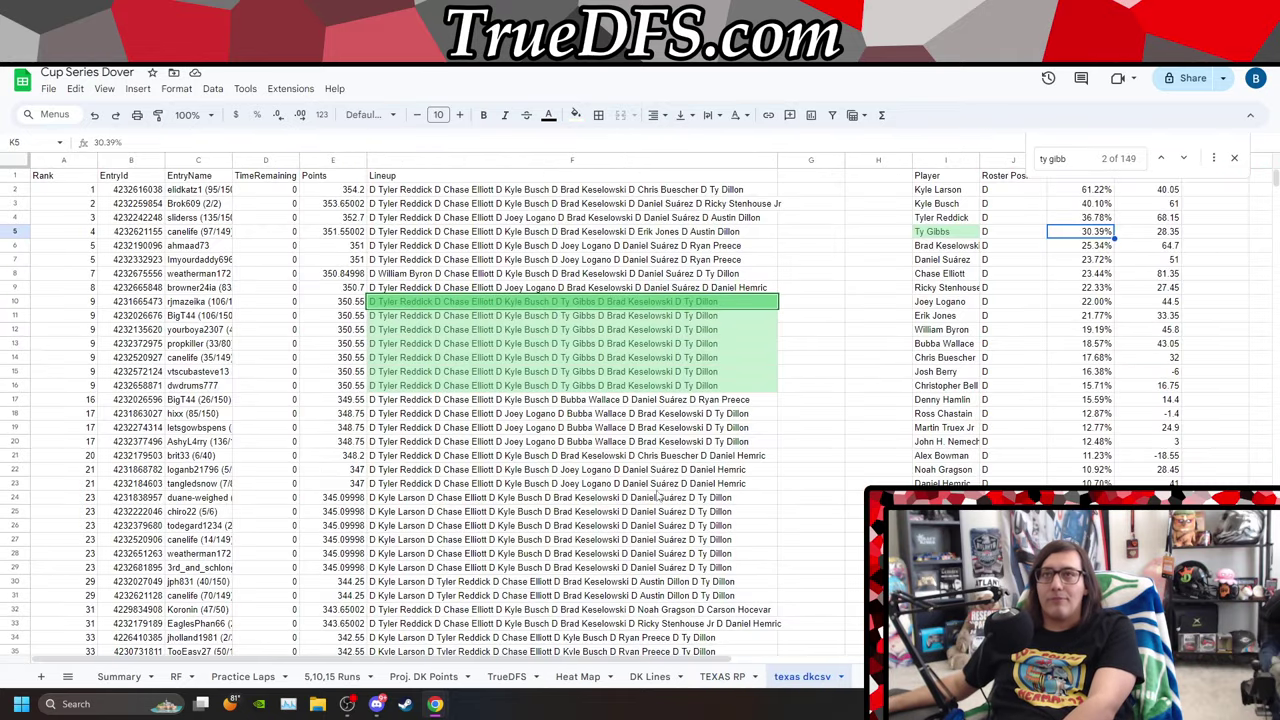
click(1068, 158)
key(ctrl+a)
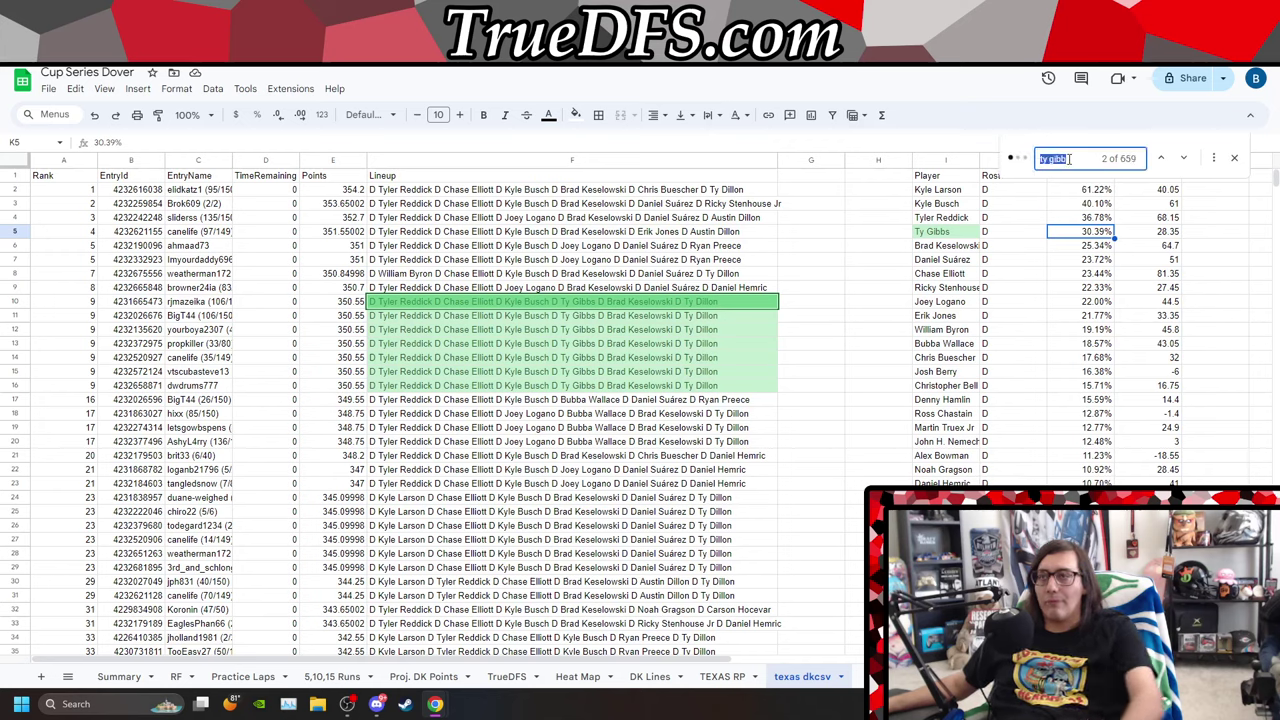
text(bri)
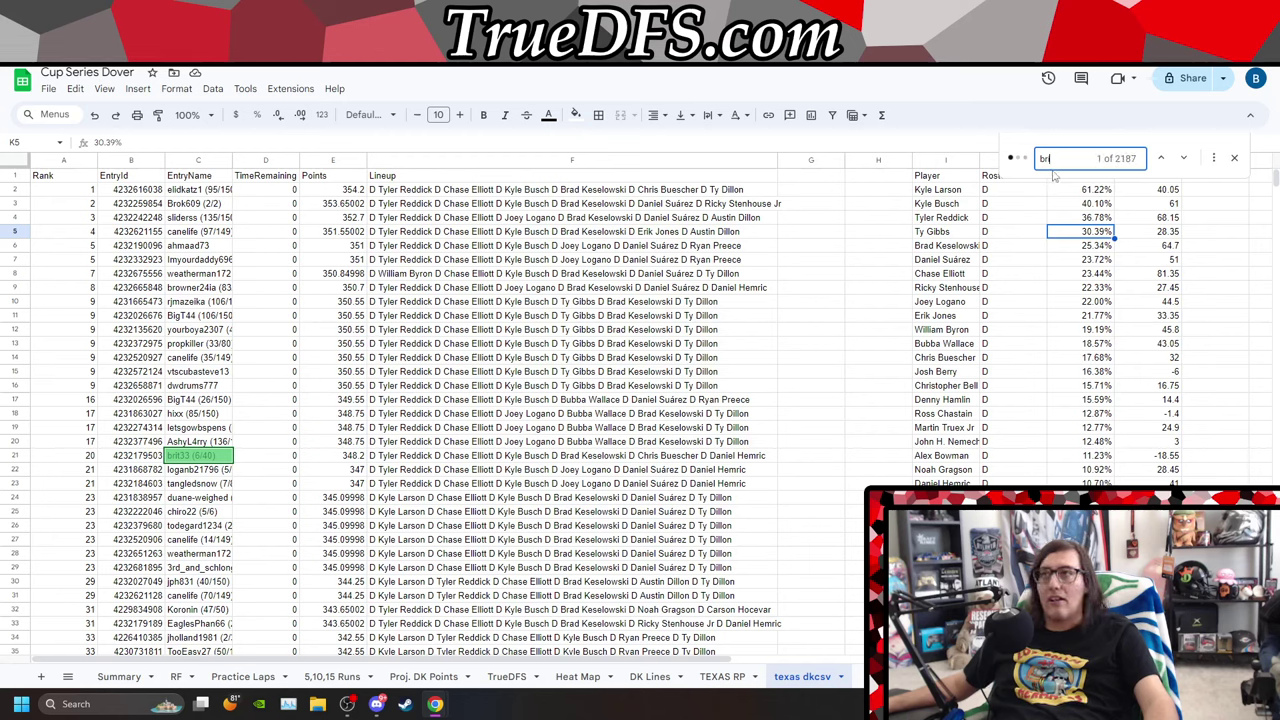
text(coe)
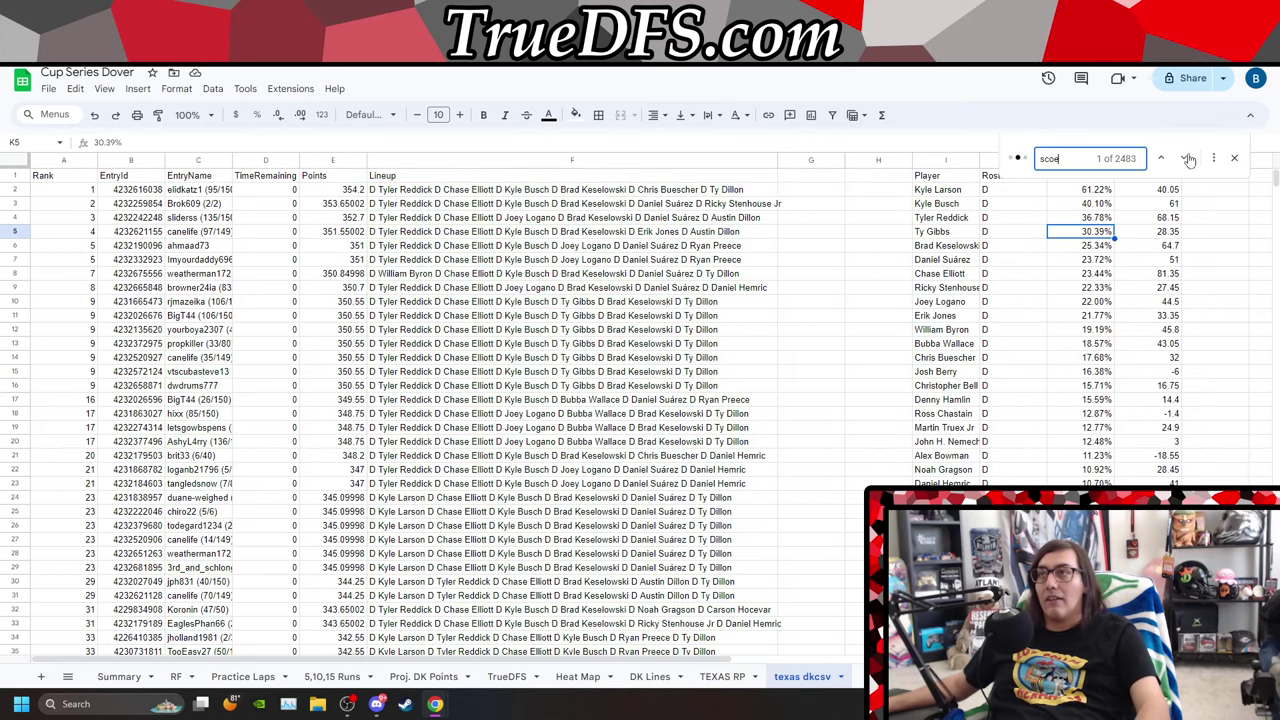
click(1187, 159)
scroll(441, 473, down, 2)
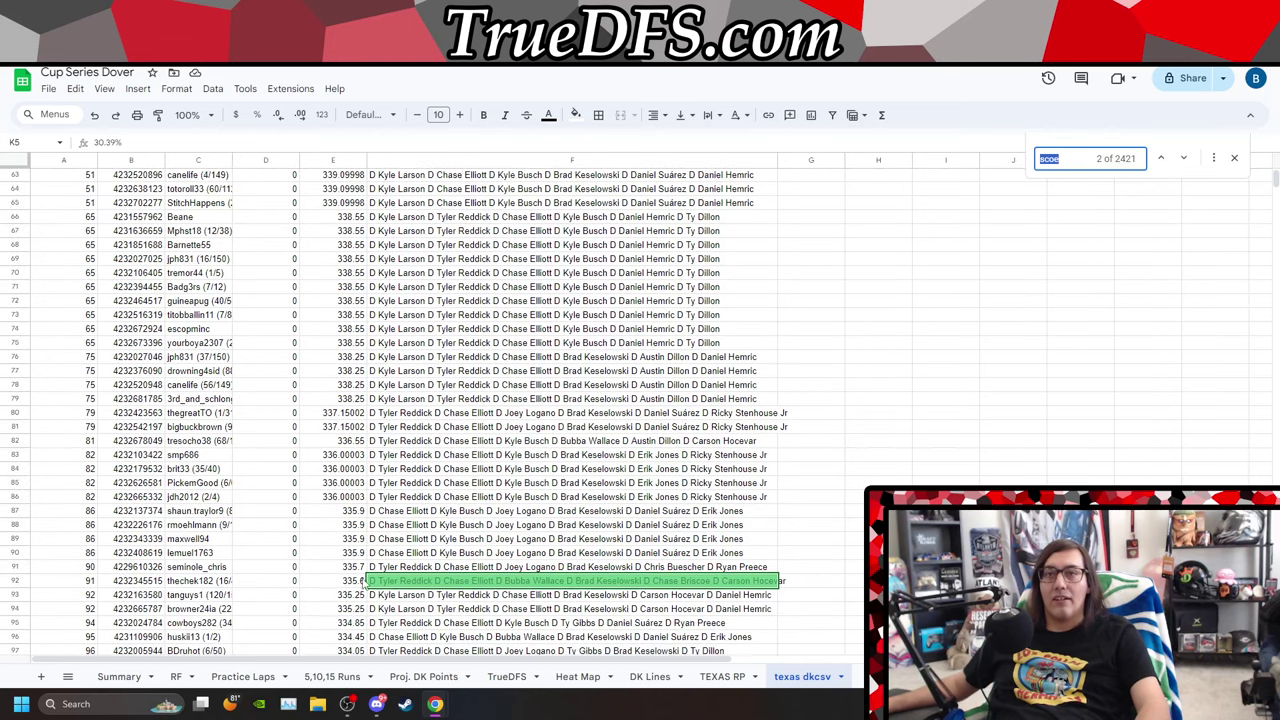
scroll(363, 583, up, 20)
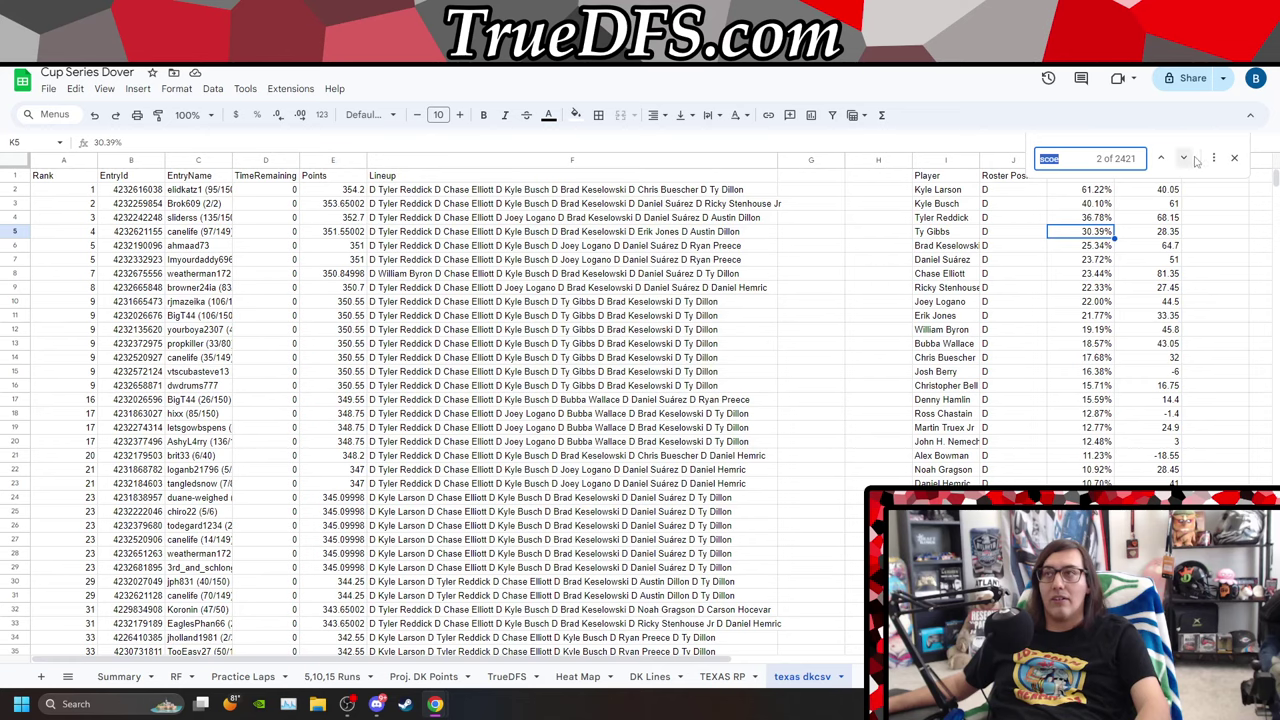
click(1185, 159)
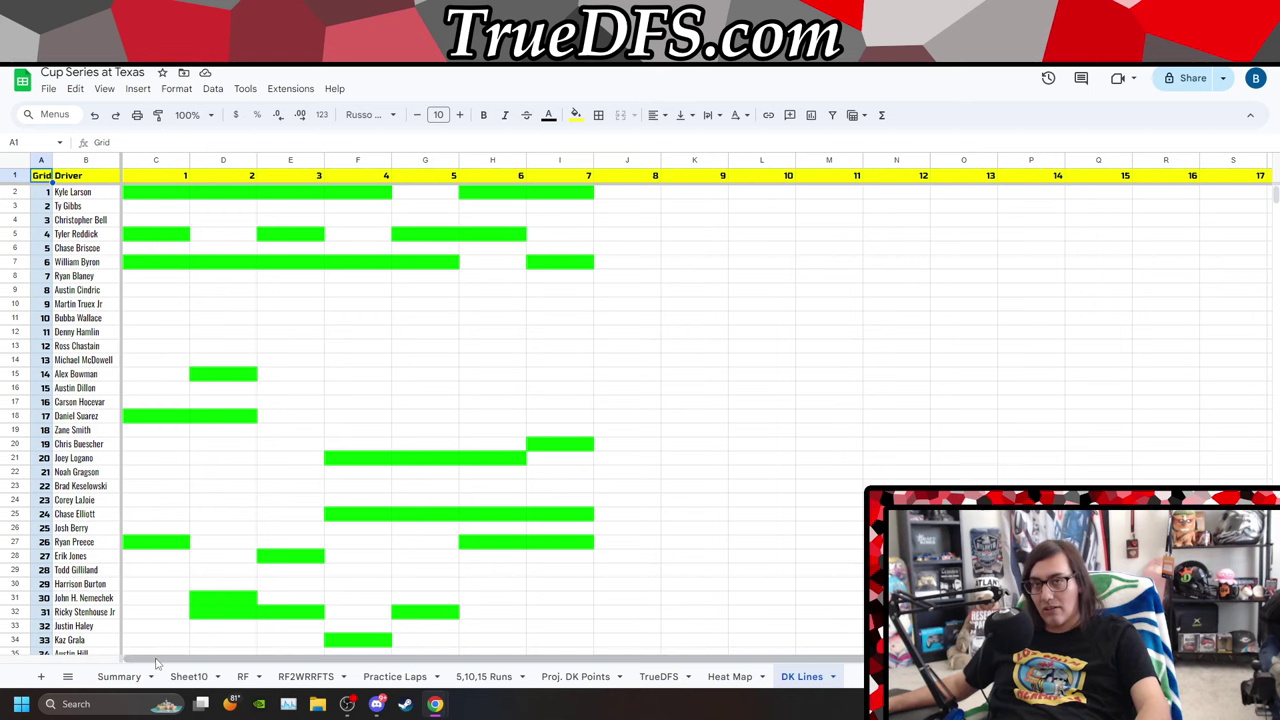
In the Cup Series at Texas spreadsheet, check the salary list on Sheet10 and the projections on Proj. DK Points.
click(188, 677)
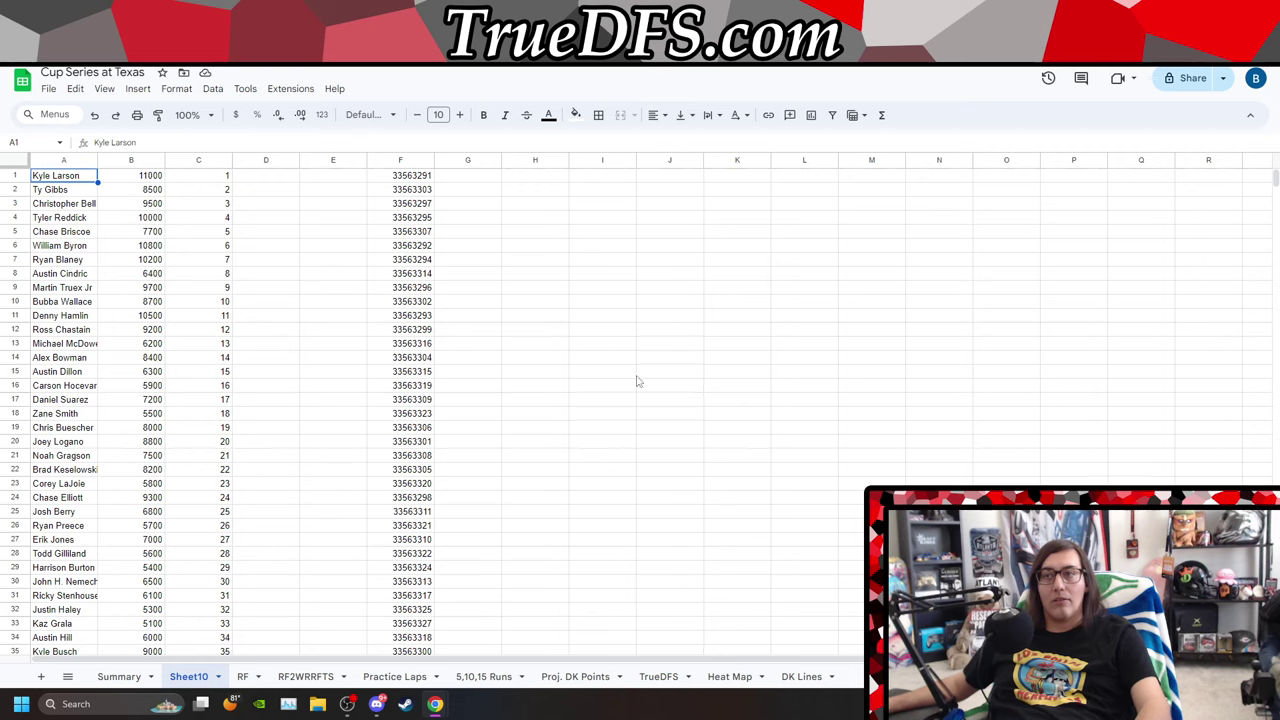
click(570, 677)
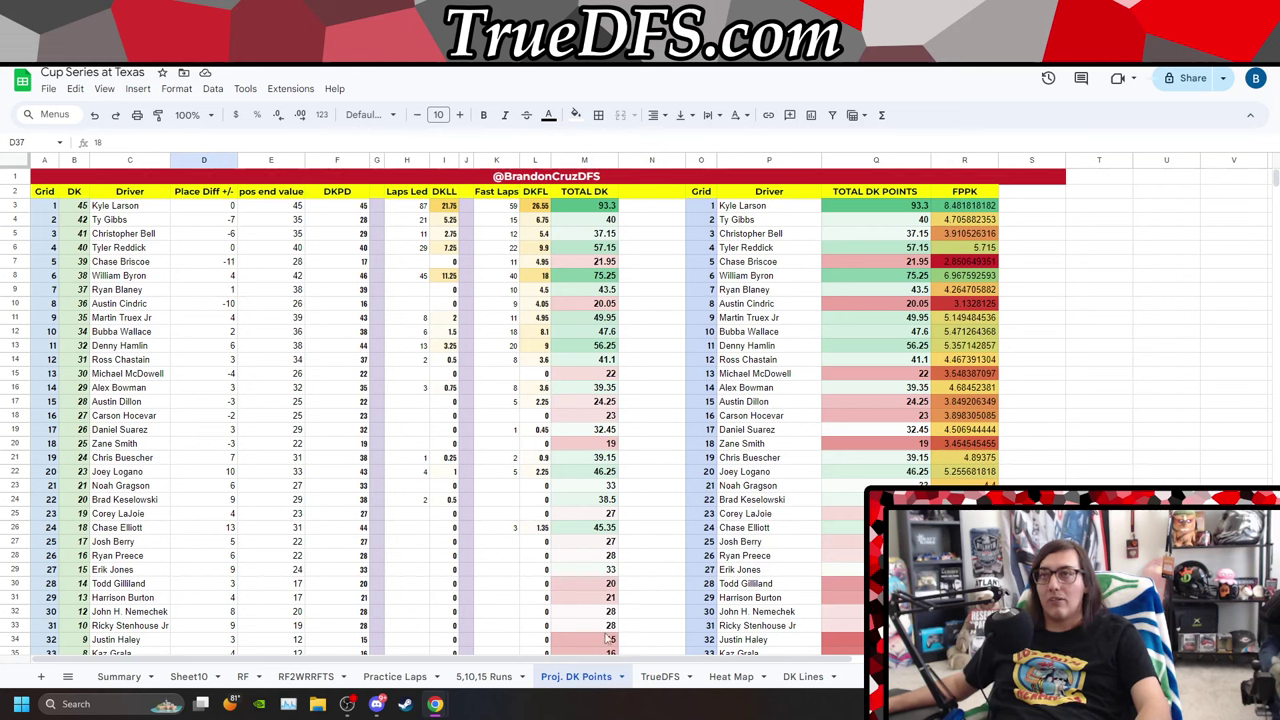
click(150, 679)
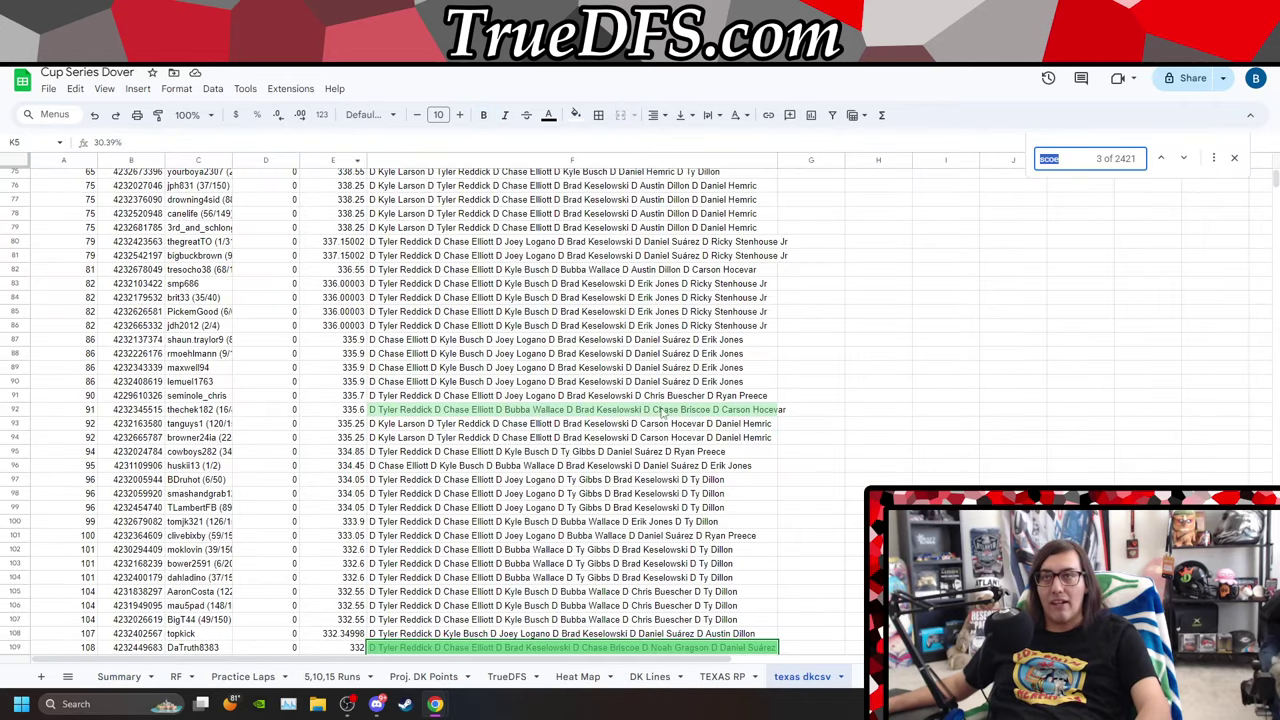
In the Cup Series Dover contest data, return to the first "scoe" match to read Chase Briscoe's ownership and points.
click(1164, 166)
click(1164, 166)
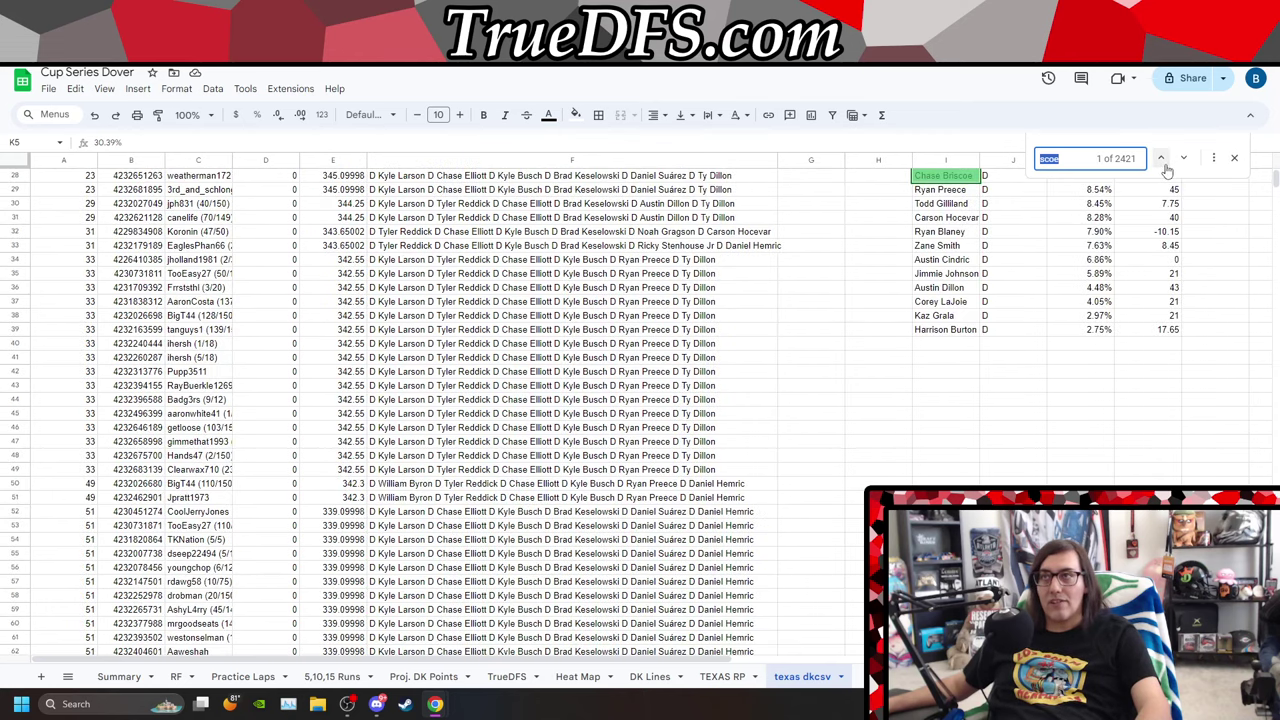
scroll(1088, 256, up, 3)
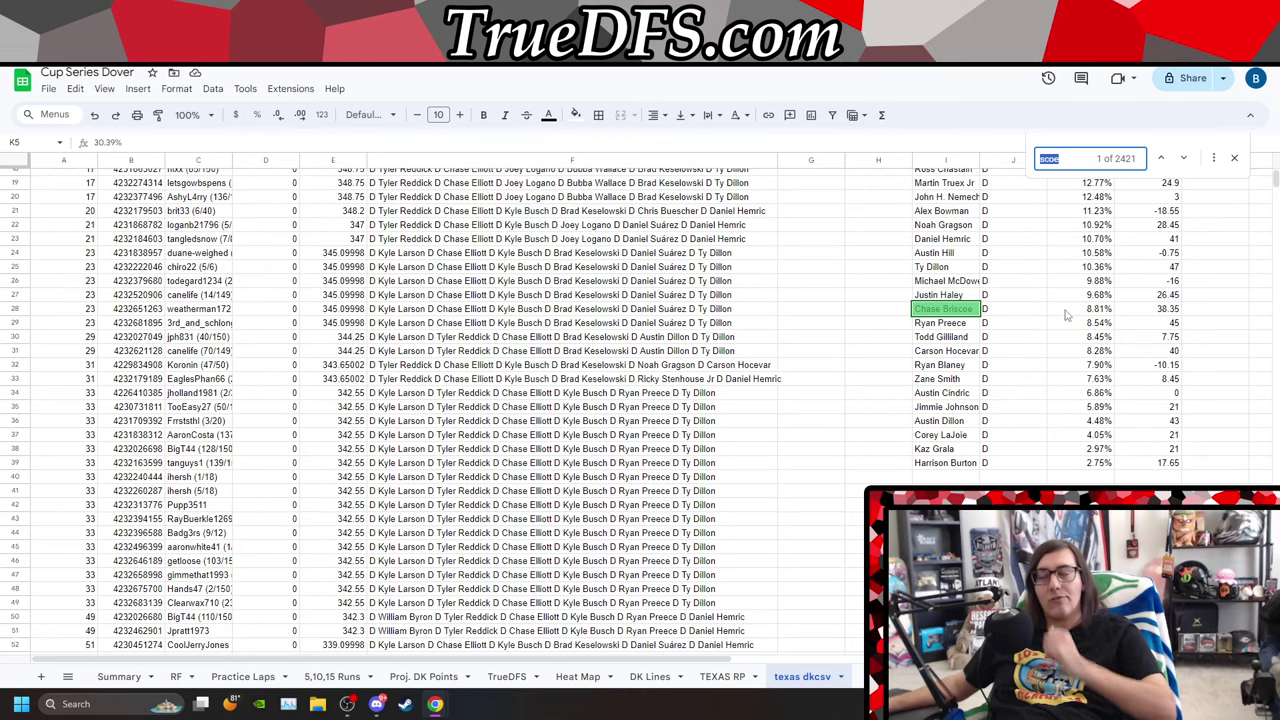
Step forward through the contest lineups containing Chase Briscoe up to the eighth "scoe" match.
click(1183, 158)
click(1183, 160)
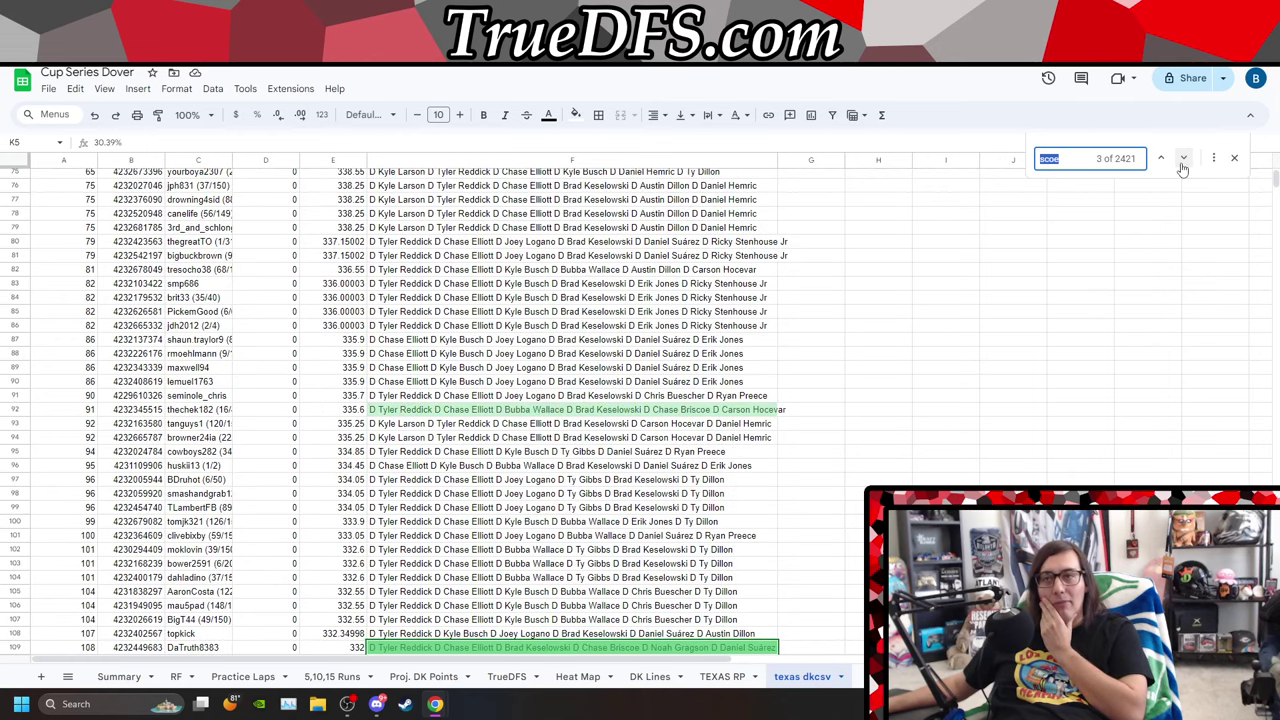
click(1183, 160)
click(1183, 160)
click(1183, 160)
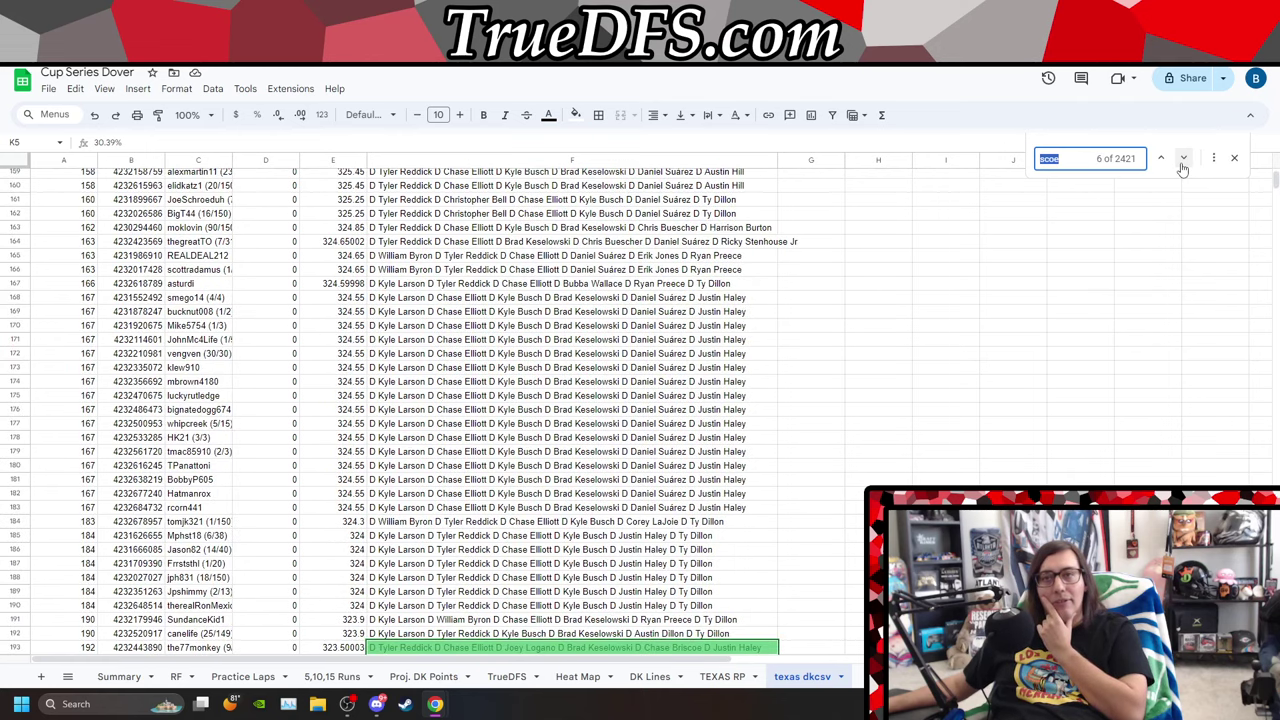
click(1183, 160)
click(1183, 160)
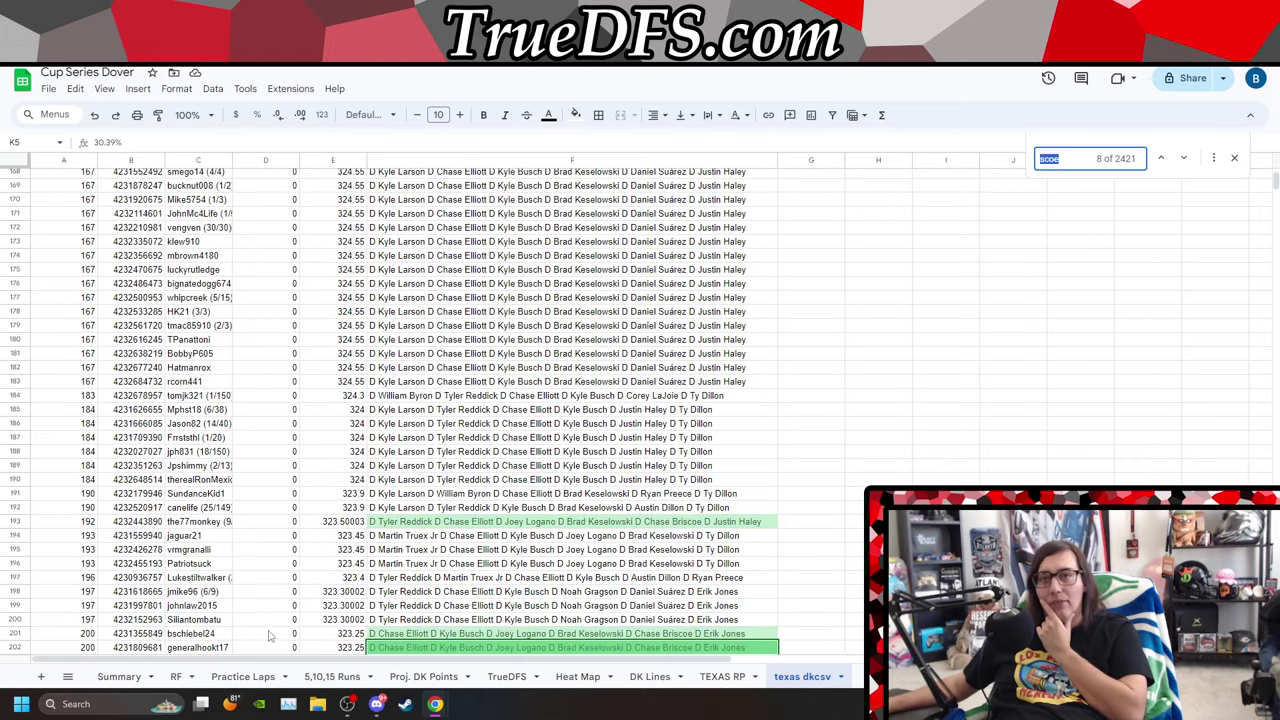
On the TEXAS RP sheet, go down from Chase Briscoe to Ryan Blaney's running position at lap 69.
click(724, 677)
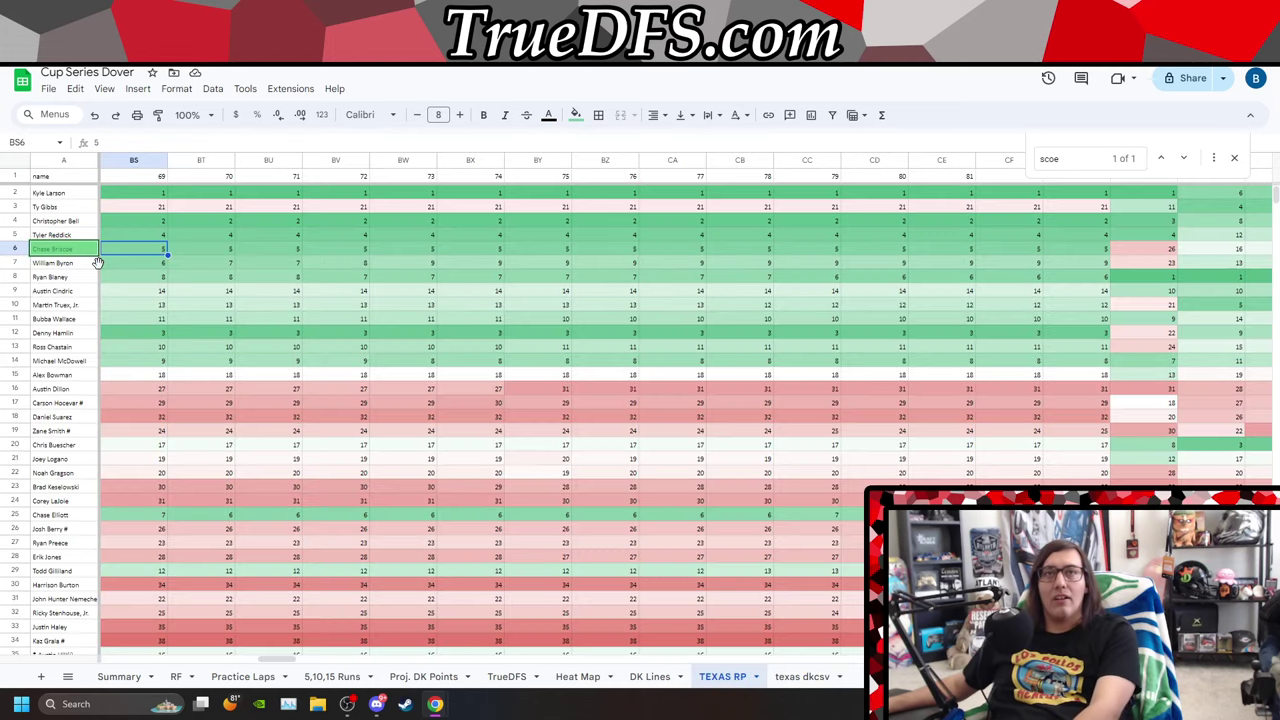
key(Down)
key(Down)
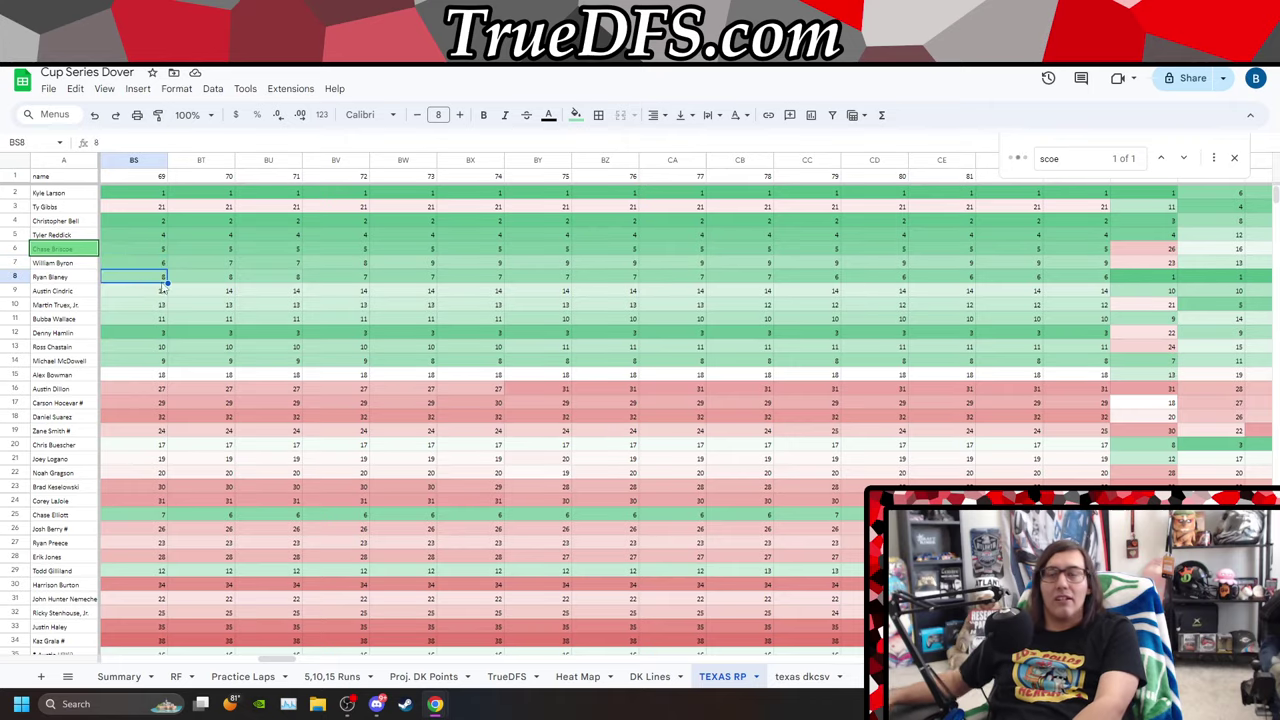
Review the ownership percentages on the texas dkcsv sheet from Ricky Stenhouse Jr up to the most-owned drivers.
click(815, 677)
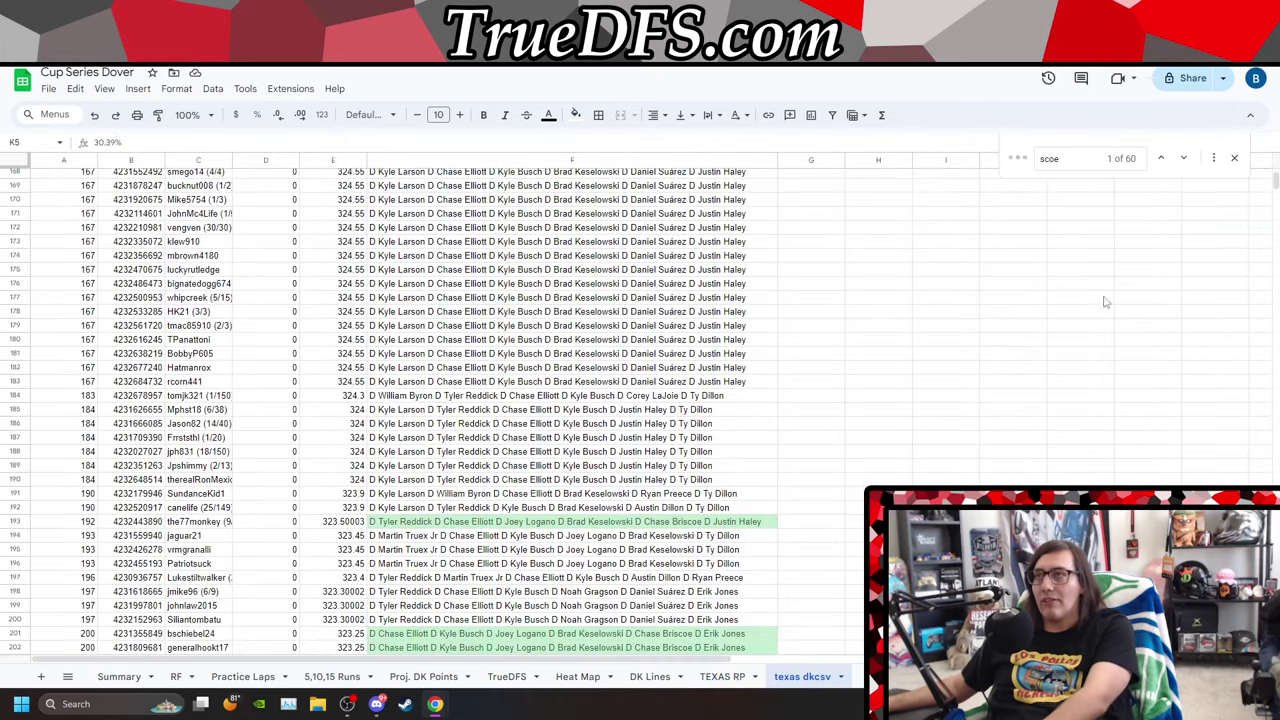
scroll(1100, 258, up, 15)
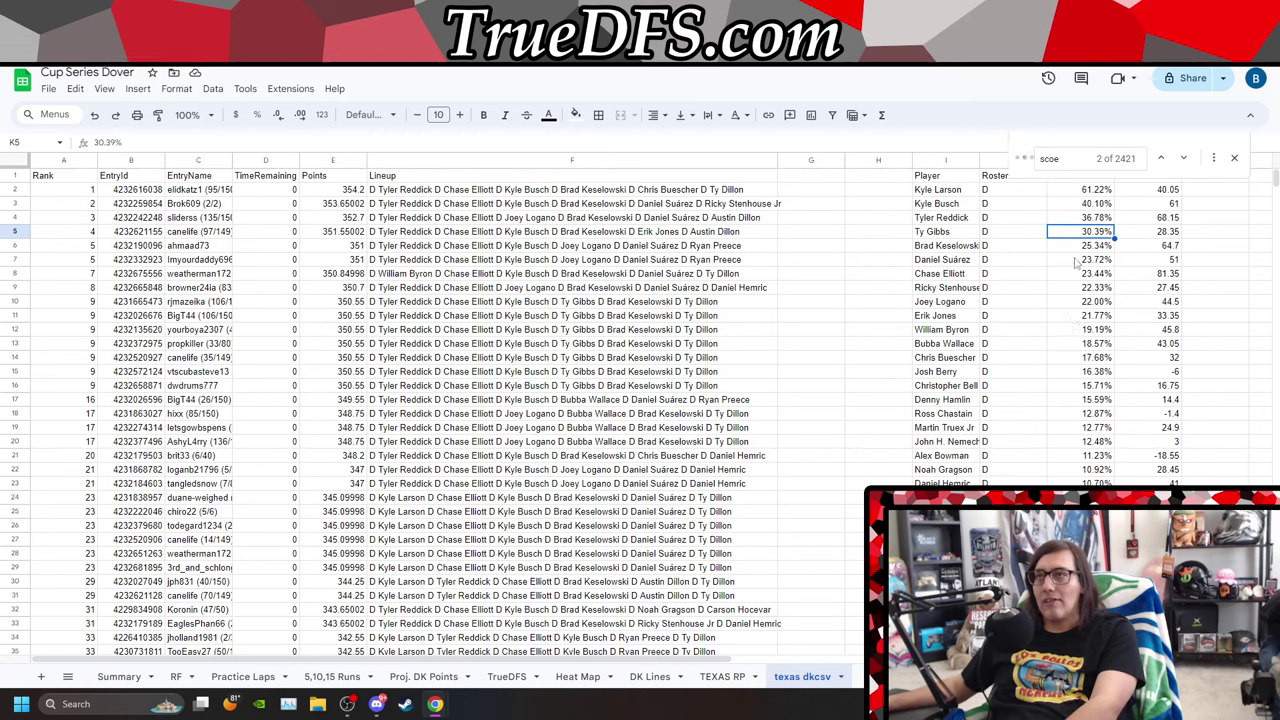
click(1096, 289)
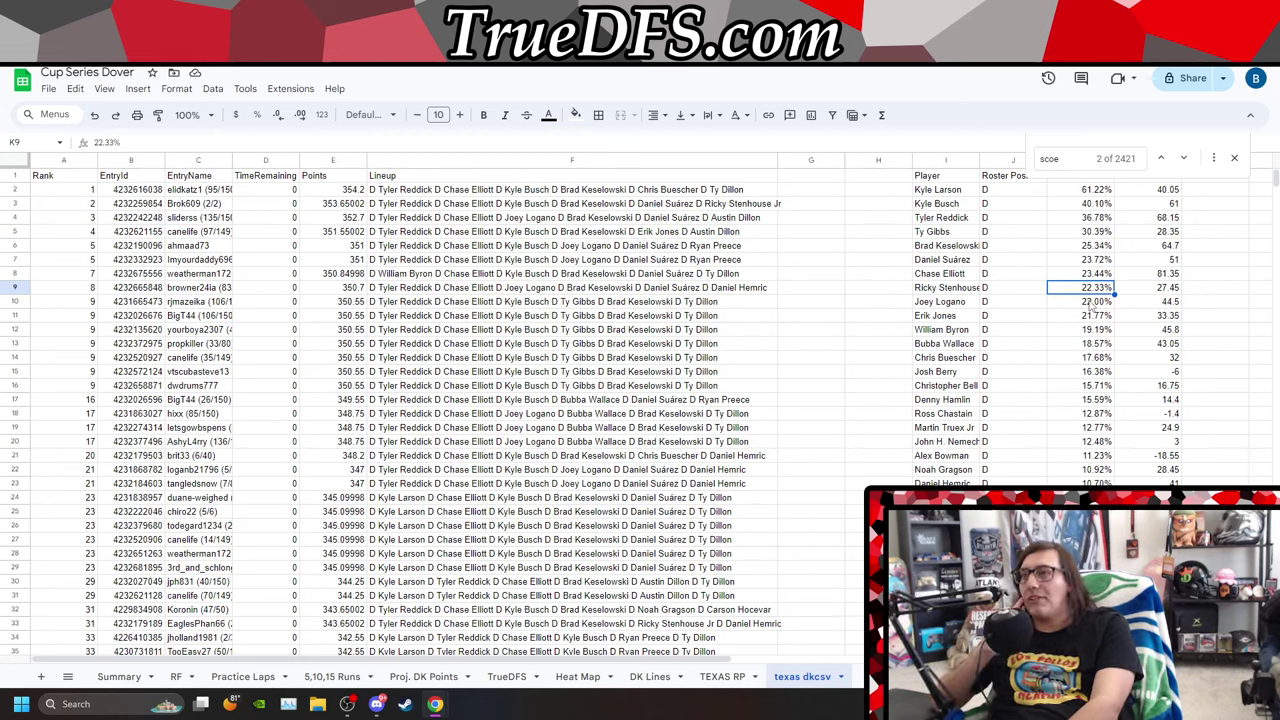
key(Up)
key(Up)
key(Up)
key(Up)
key(Up)
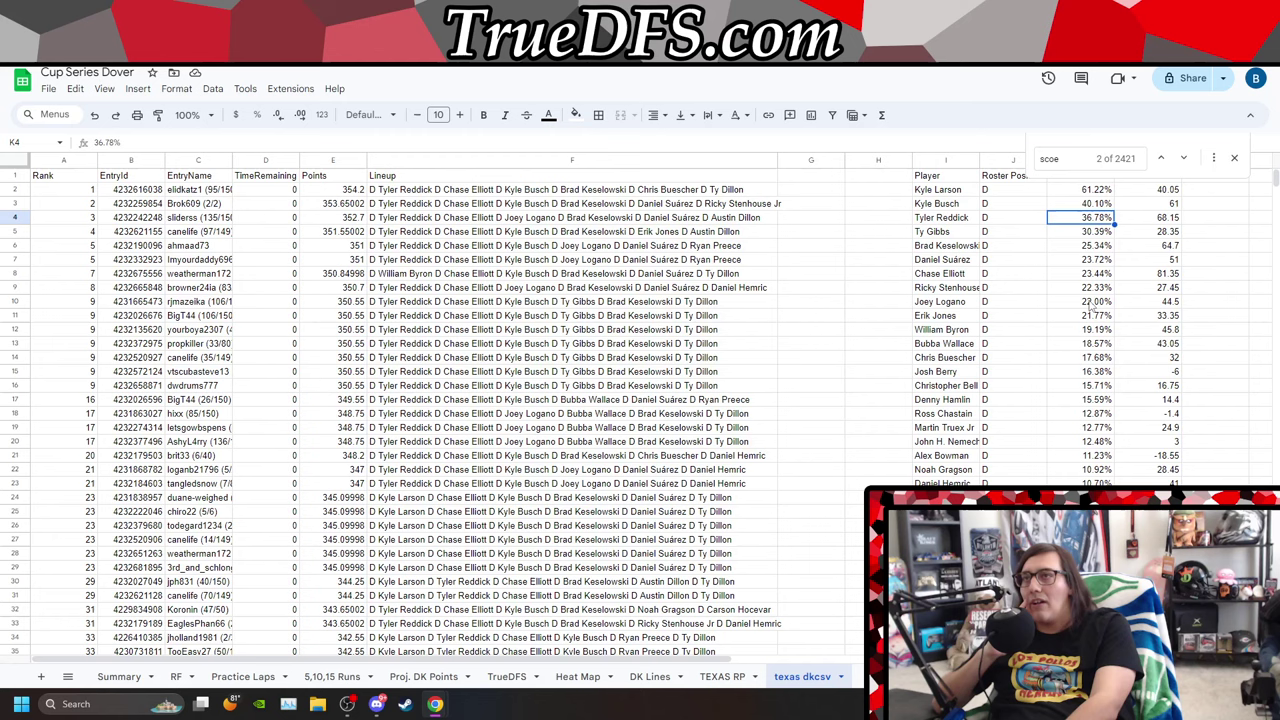
Go down the player list in the ownership table from Tyler Reddick to Ricky Stenhouse Jr.
key(Left)
key(Left)
key(Down)
key(Up)
key(Up)
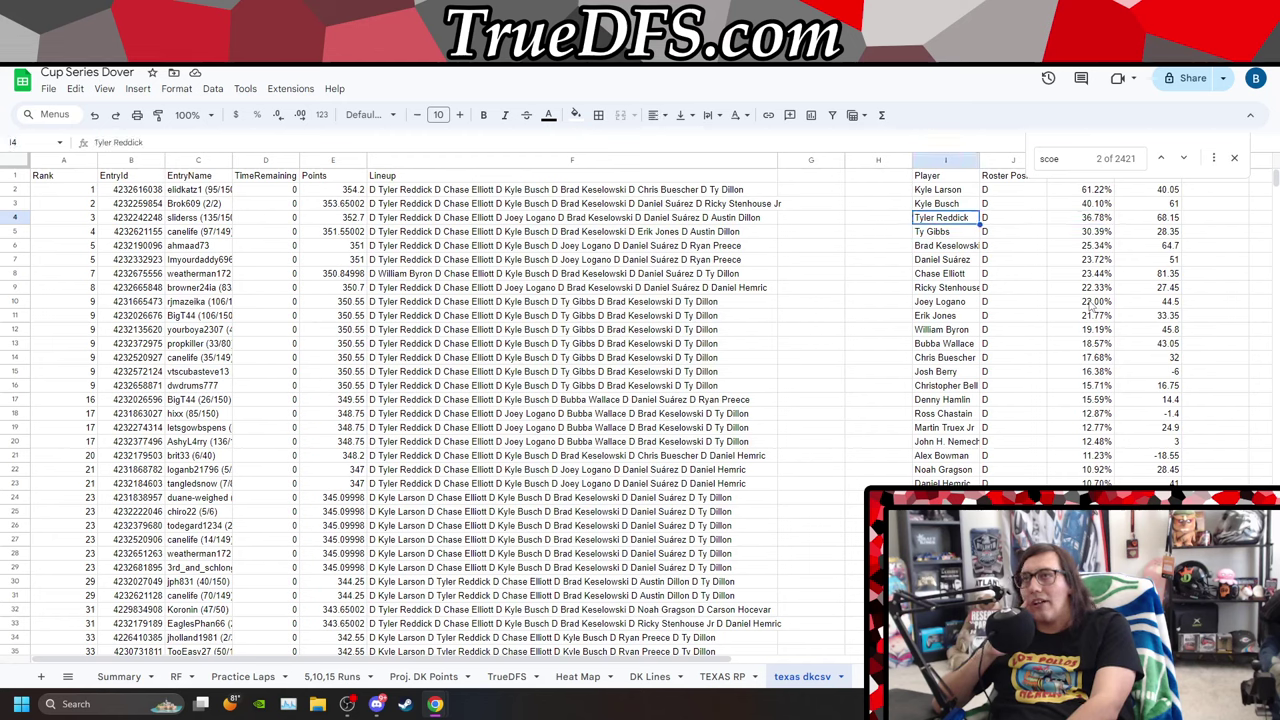
key(Down)
key(Down)
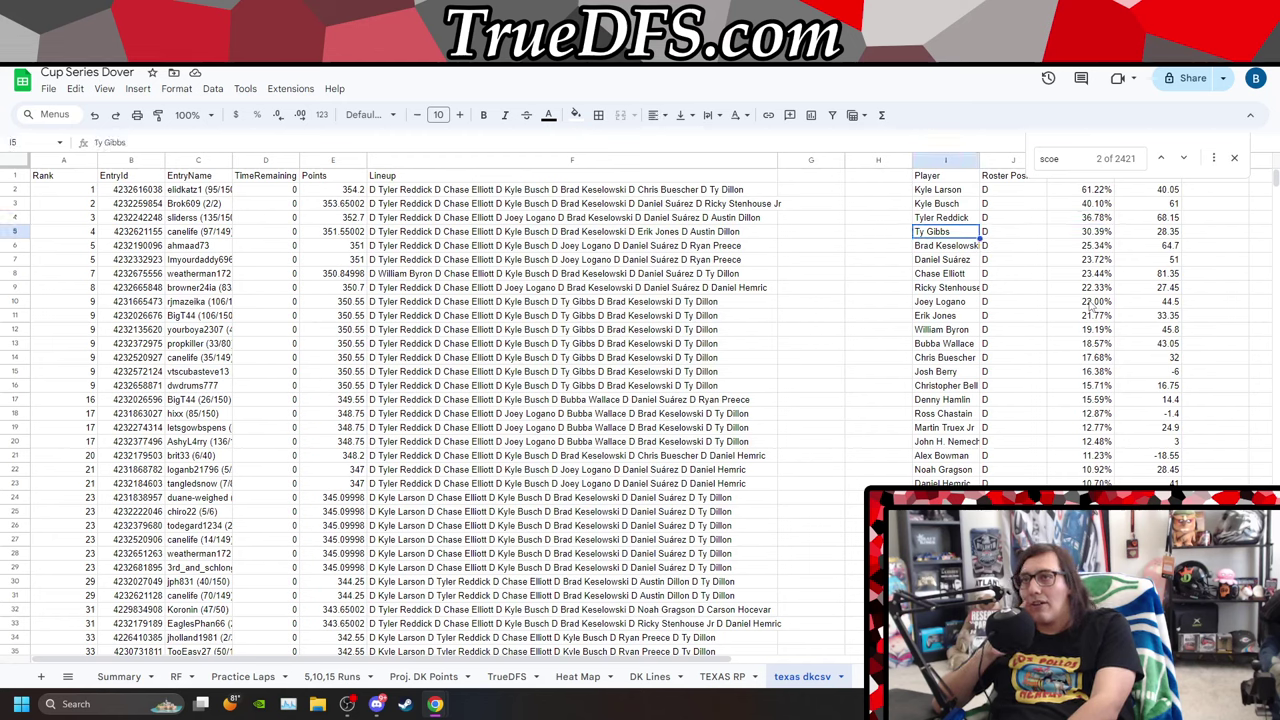
key(Down)
key(Down)
key(Down)
key(Down)
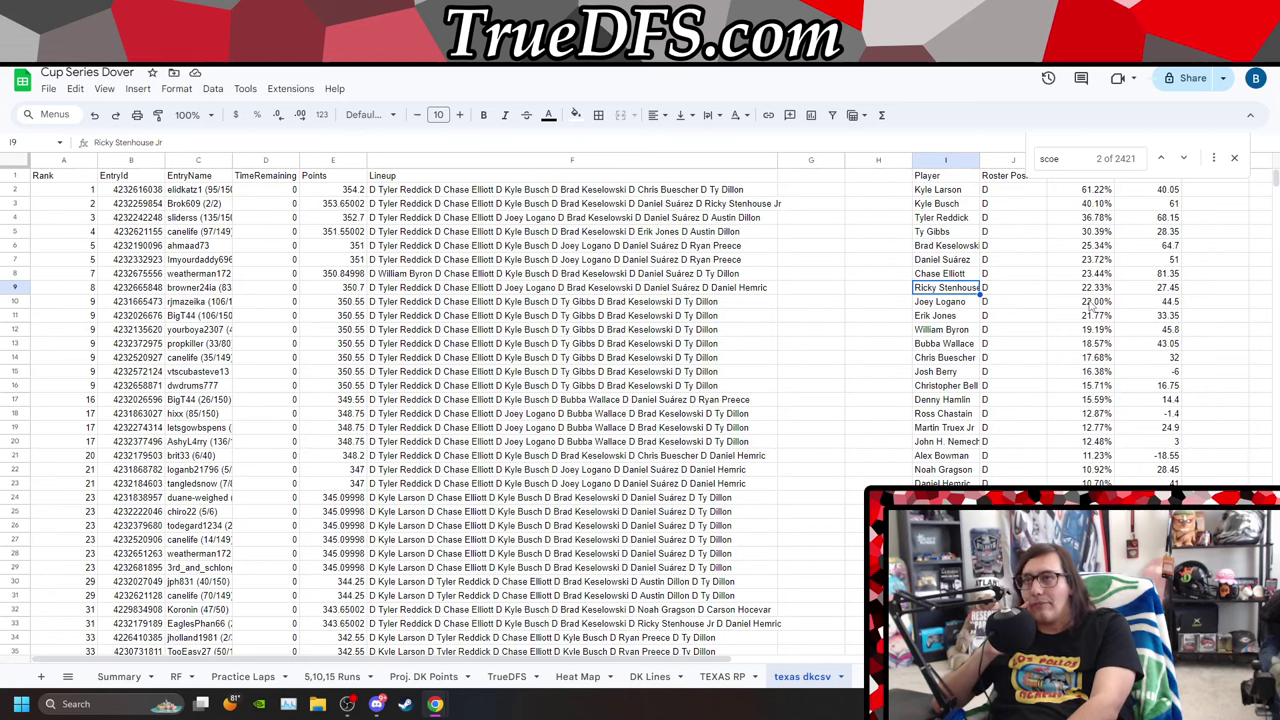
key(Right)
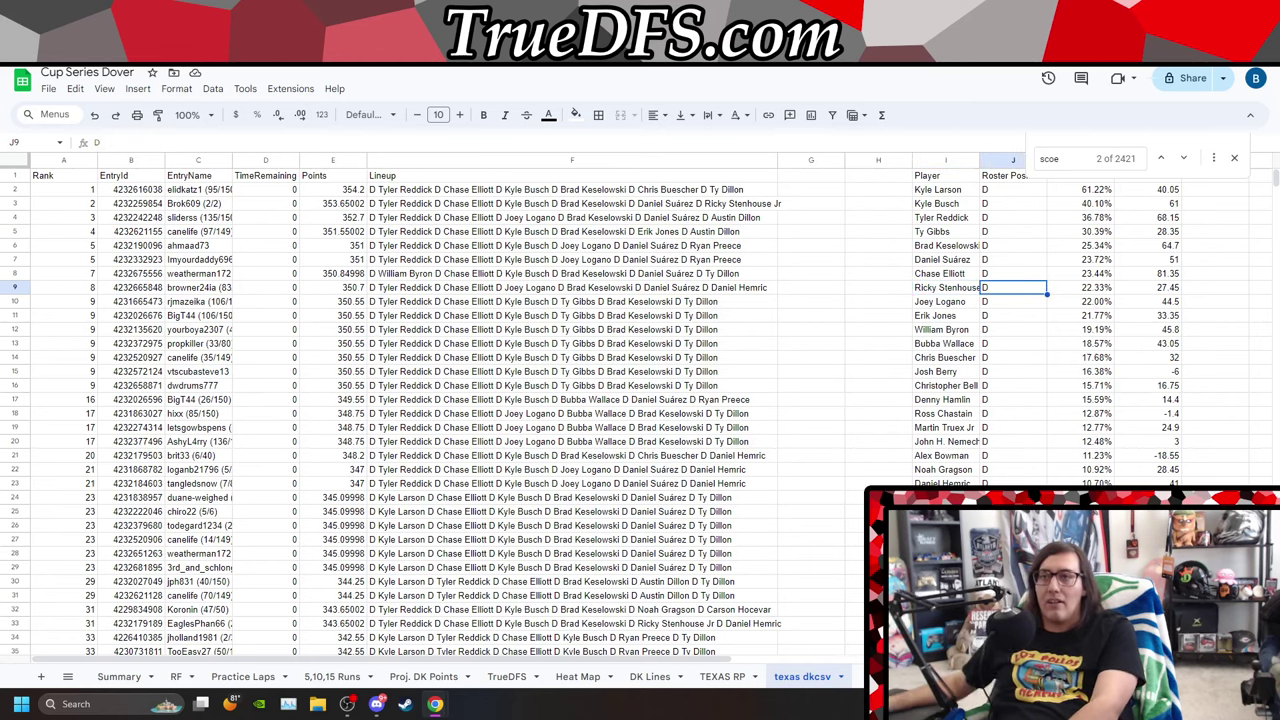
Return to lap 0 on the TEXAS RP sheet and examine the starting positions of the drivers farther back.
click(718, 677)
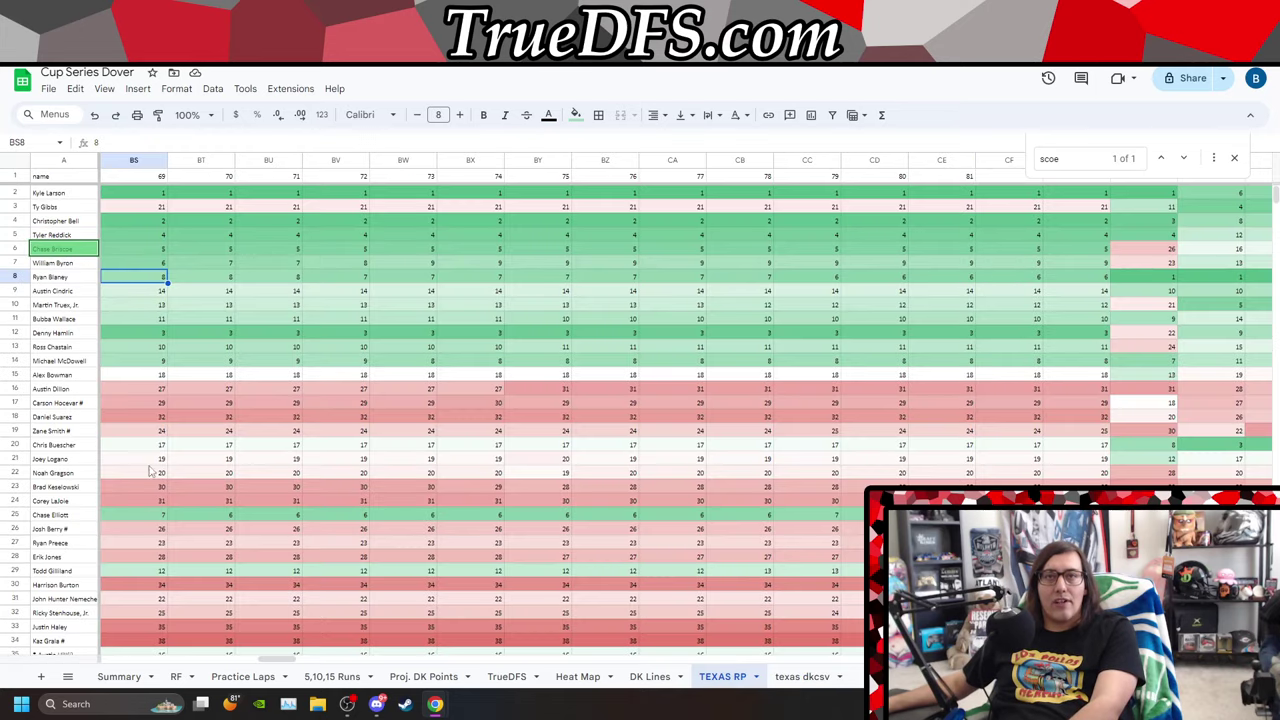
click(145, 500)
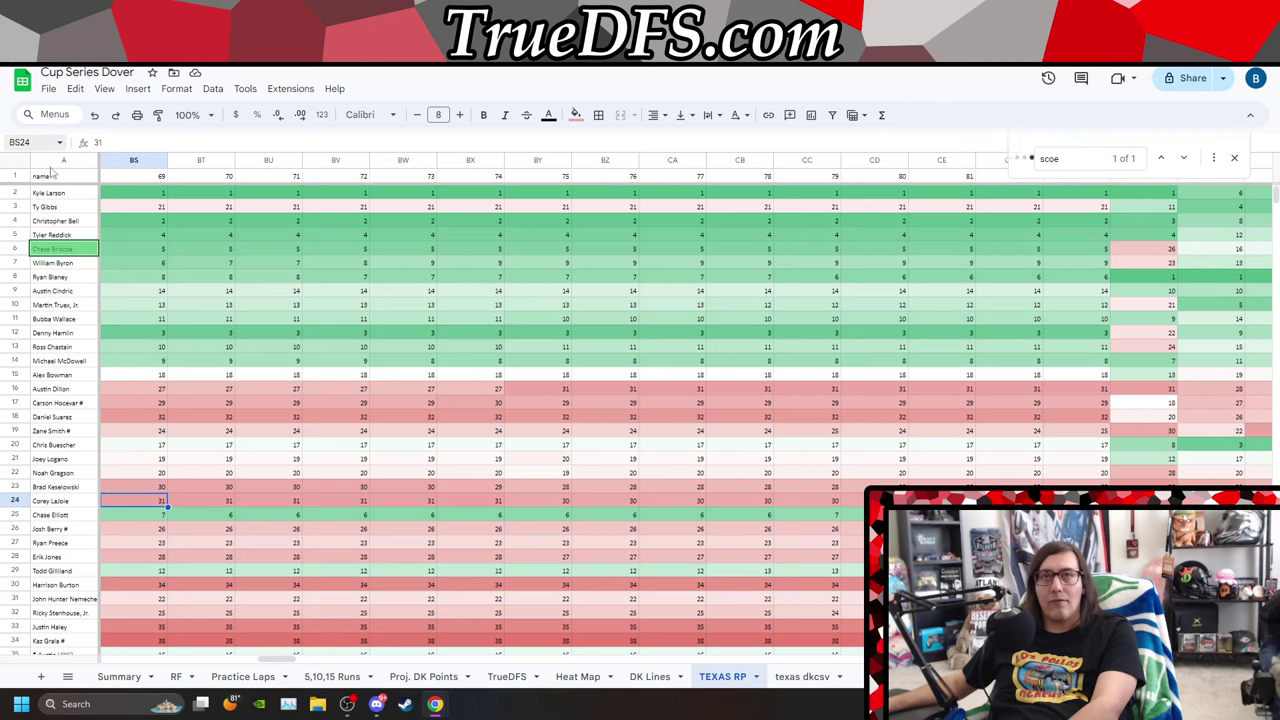
scroll(157, 263, down, 2)
scroll(266, 412, up, 2)
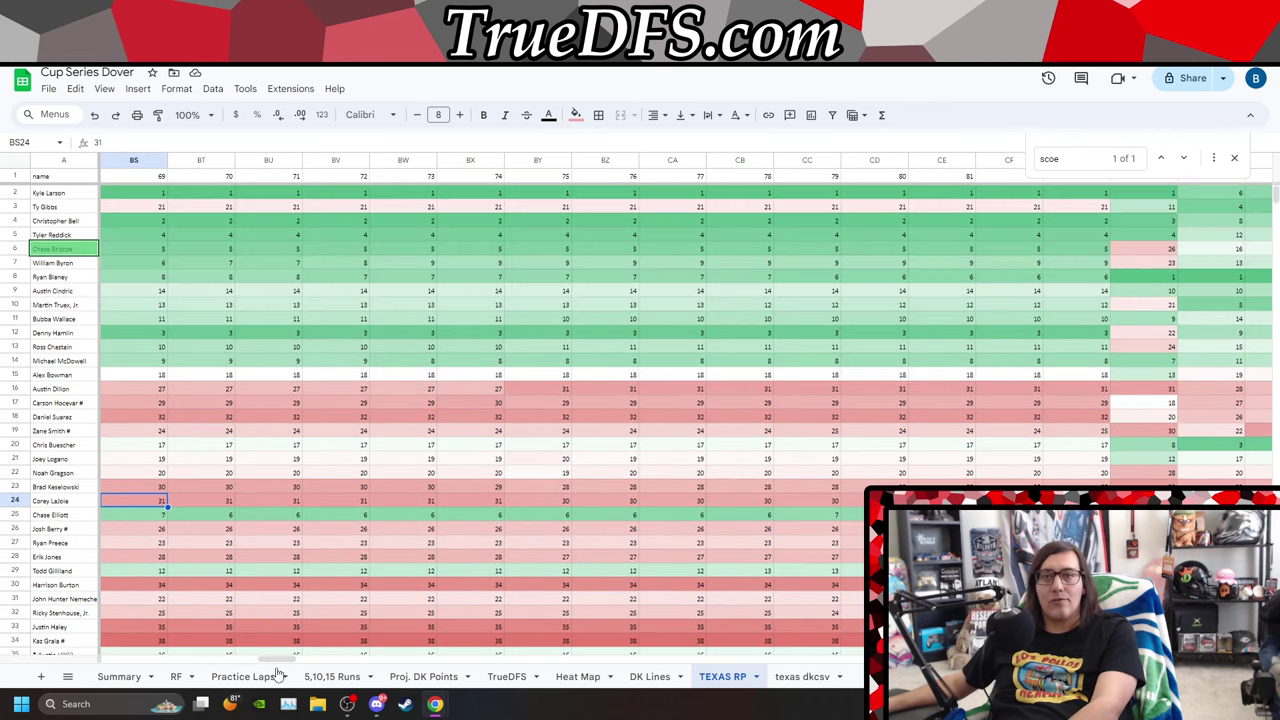
drag(275, 659, 92, 654)
scroll(140, 480, down, 4)
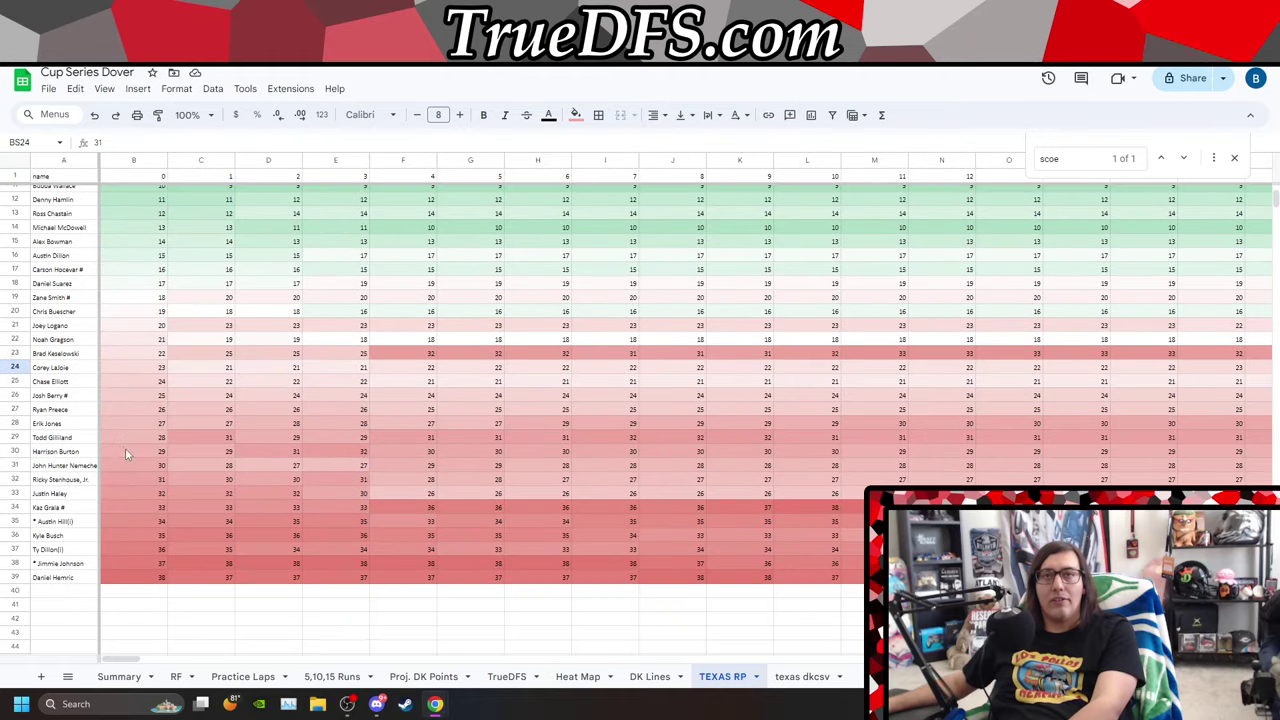
scroll(119, 440, up, 2)
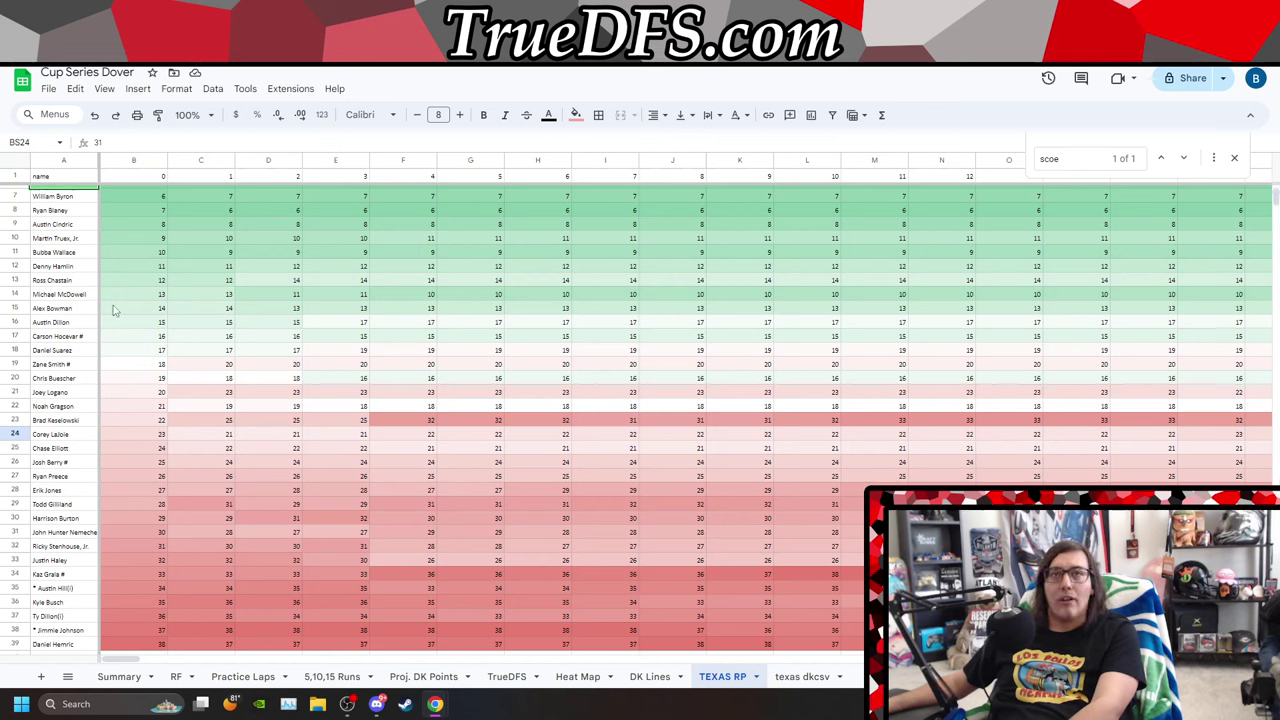
Follow Brad Keselowski's running positions on the TEXAS RP sheet from lap 0 to lap 36, ending on Corey LaJoie's position at lap 37.
click(133, 420)
key(Right)
key(Right)
key(Right)
key(Right)
key(Right)
key(Right)
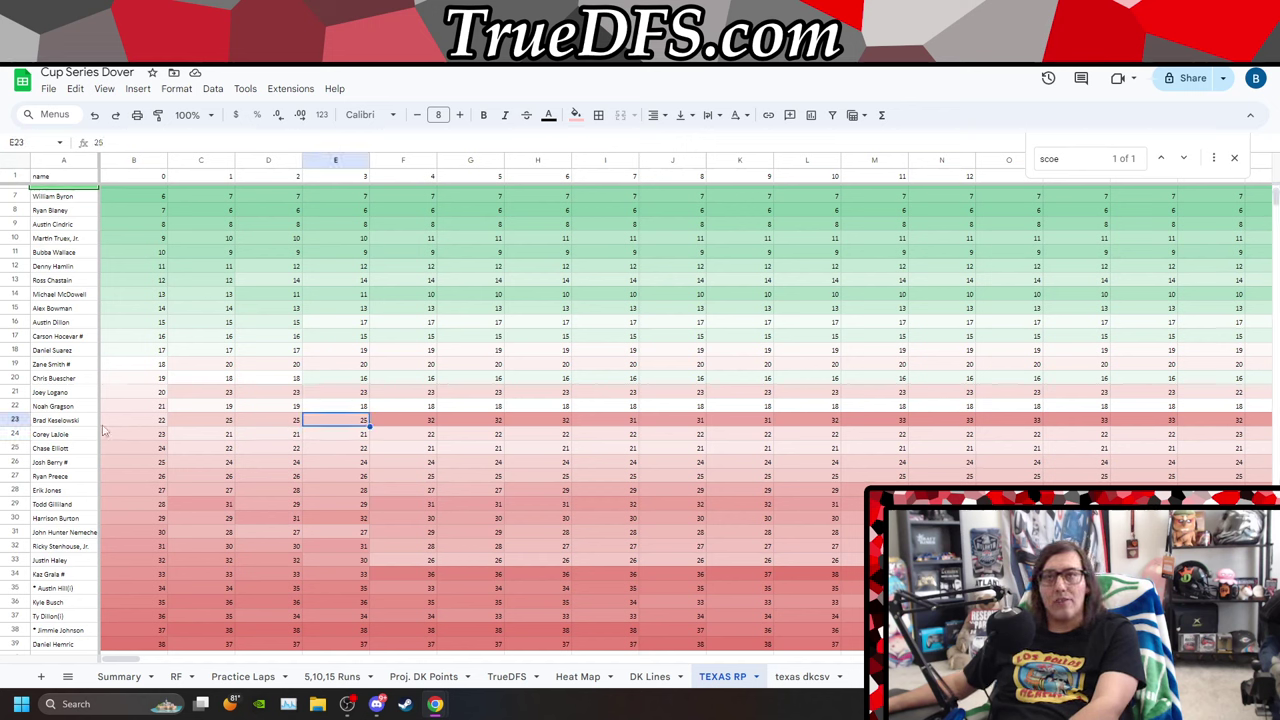
key(Right)
key(Right)
key(Right)
key(Right)
key(Right)
key(Right)
key(Right)
key(Right)
key(Right)
key(Right)
key(Right)
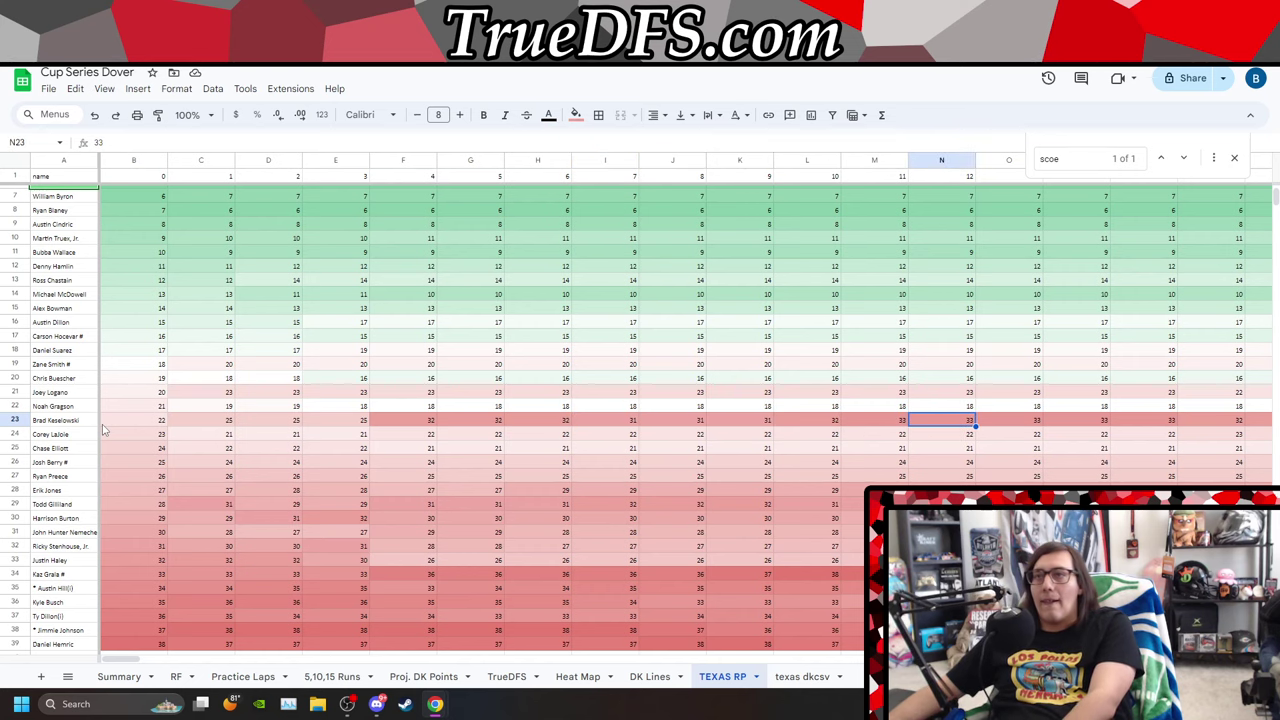
key(Right)
key(Right)
key(Right)
key(Right)
key(Right)
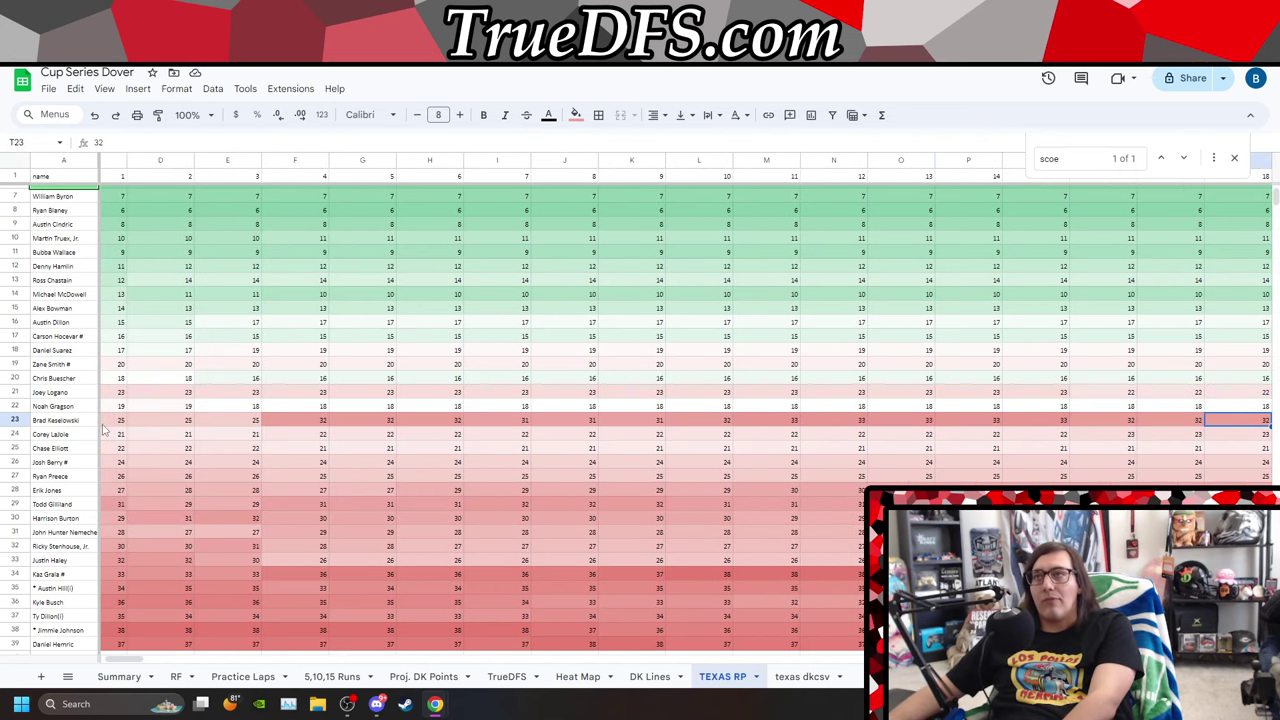
key(Right)
key(Right)
key(Right)
key(Right)
key(Right)
key(Right)
key(Right)
key(Right)
key(Right)
key(Right)
key(Right)
key(Right)
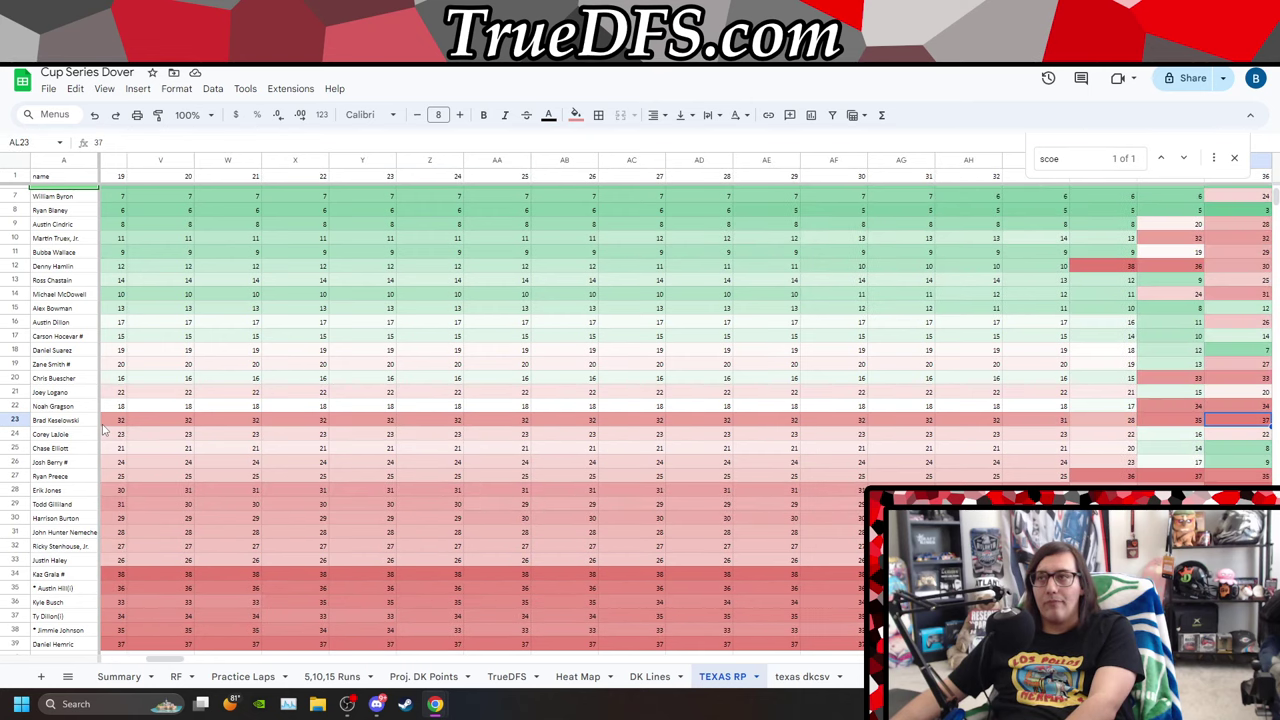
key(Right)
key(Right)
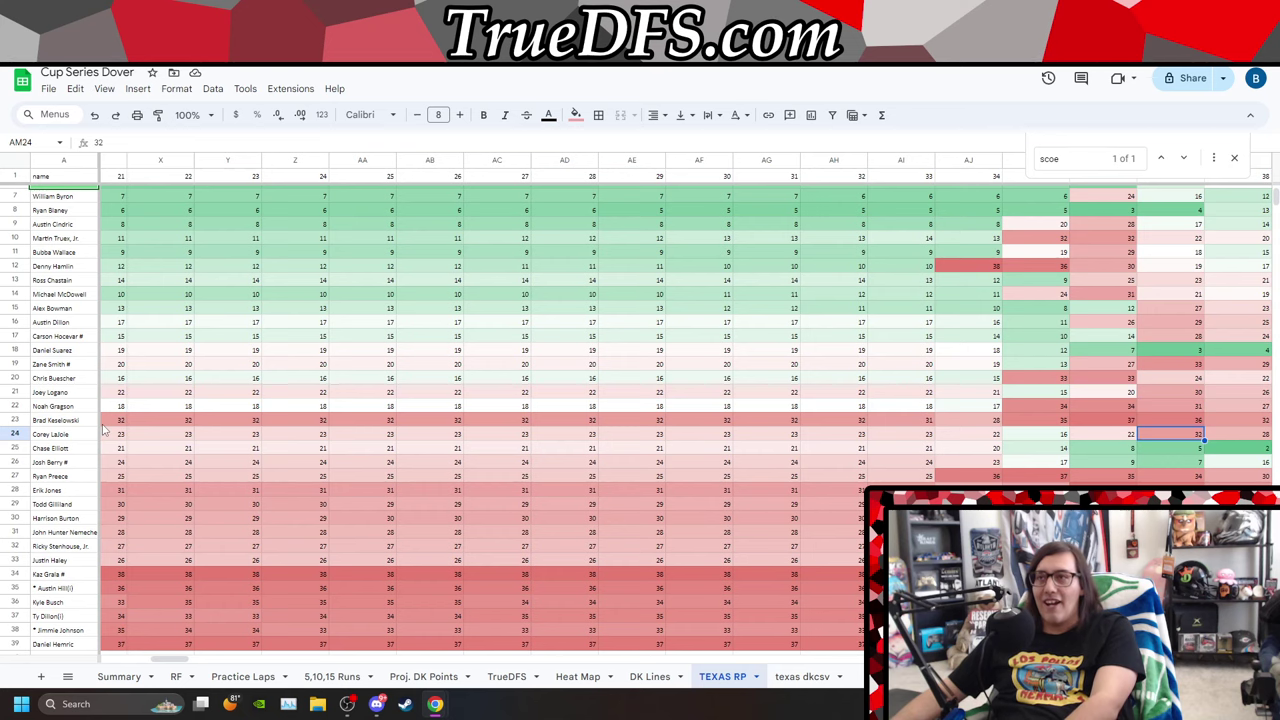
Go down to Chase Elliott's row and return to his running position at lap 3.
key(Left)
key(Left)
key(Left)
key(Left)
key(Left)
key(Left)
key(Left)
key(Left)
key(Down)
key(Left)
key(Left)
key(Left)
key(Left)
key(Left)
key(Left)
key(Left)
key(Left)
key(Left)
key(Left)
key(Left)
key(Left)
key(Left)
key(Left)
key(Left)
key(Left)
key(Left)
key(Left)
key(Left)
key(Left)
key(Left)
key(Left)
key(Left)
key(Left)
key(Left)
key(Left)
key(Left)
key(Left)
key(Left)
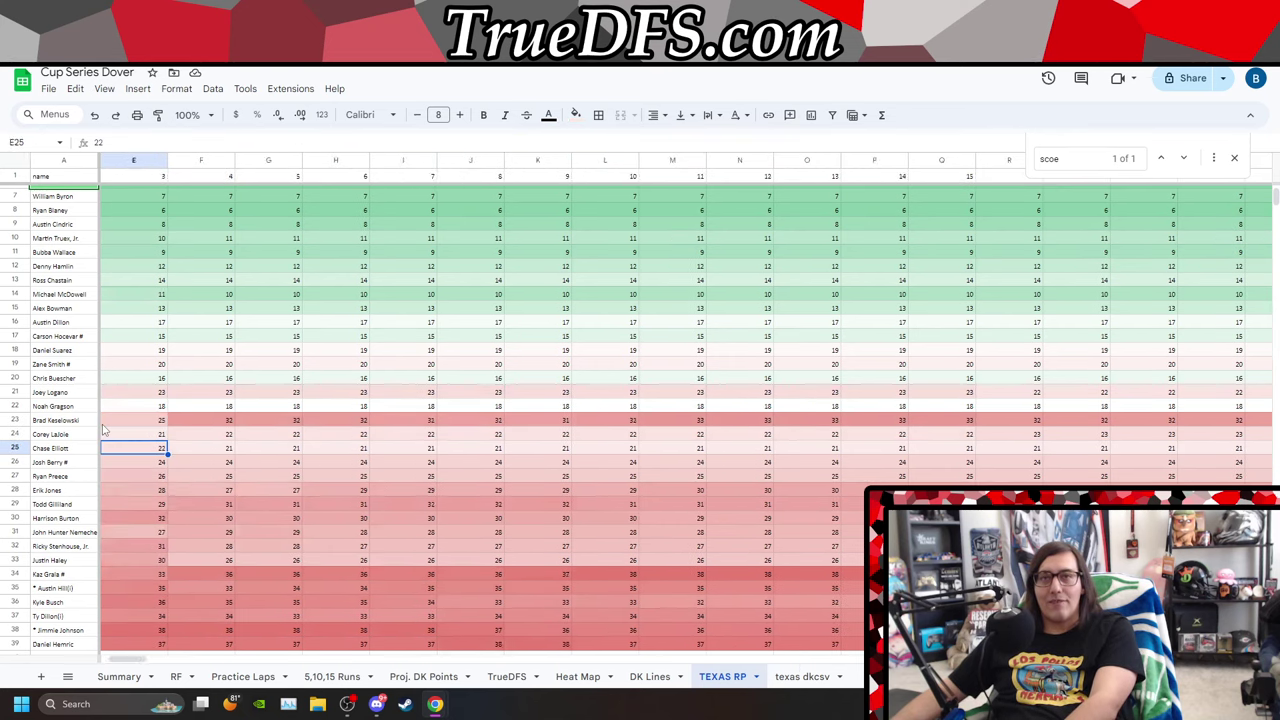
Follow Chase Elliott's running positions on the TEXAS RP sheet from lap 3 to lap 85.
key(Right)
key(Right)
key(Right)
key(Right)
key(Right)
key(Right)
key(Right)
key(Right)
key(Right)
key(Right)
key(Right)
key(Right)
key(Right)
key(Right)
key(Right)
key(Right)
key(Right)
key(Right)
key(Right)
key(Right)
key(Right)
key(Right)
key(Right)
key(Right)
key(Right)
key(Right)
key(Right)
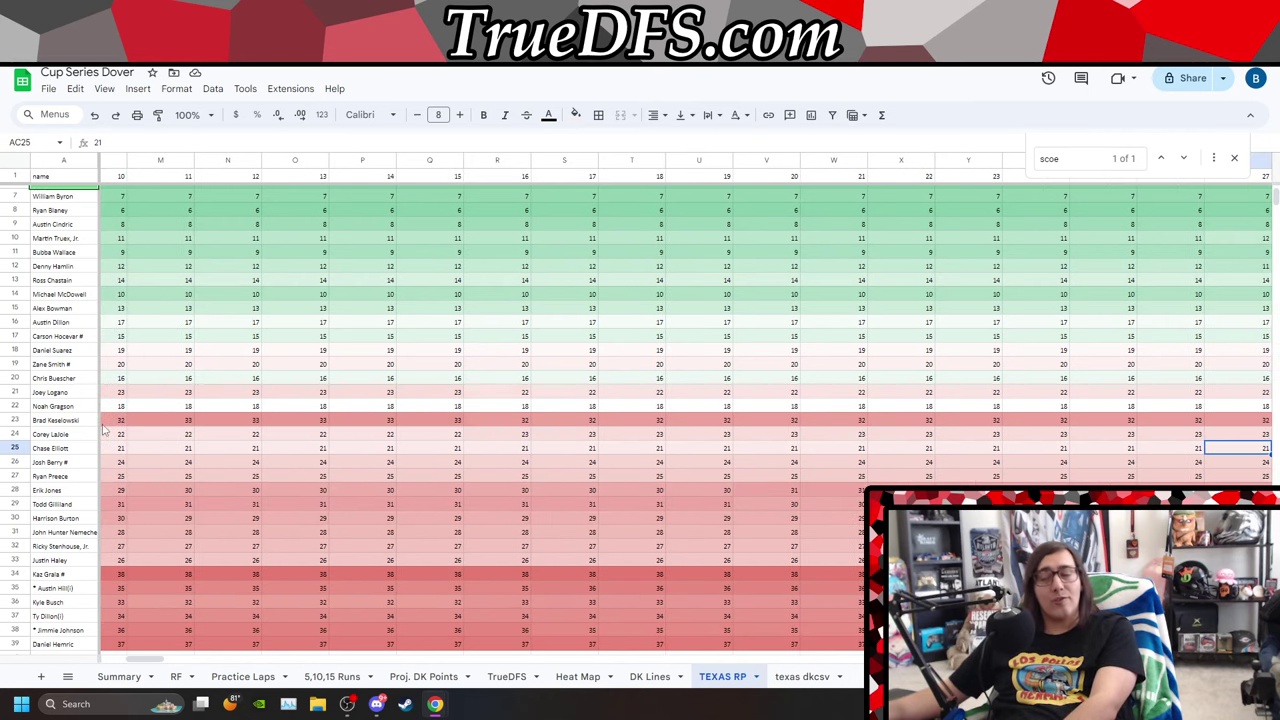
key(Right)
key(Right)
key(Right)
key(Right)
key(Right)
key(Right)
key(Right)
key(Right)
key(Right)
key(Right)
key(Right)
key(Right)
key(Right)
key(Right)
key(Right)
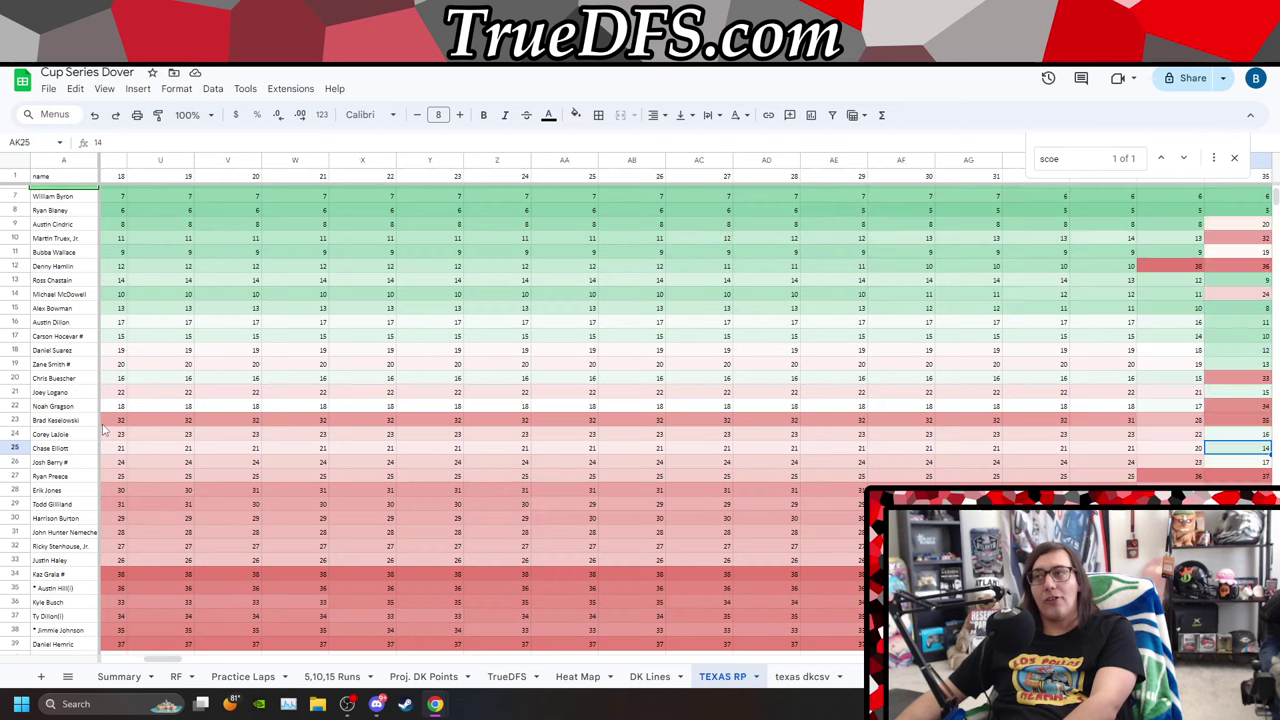
key(Right)
key(Right)
key(Right)
key(Right)
key(Right)
key(Right)
key(Right)
key(Right)
key(Right)
key(Right)
key(Right)
key(Right)
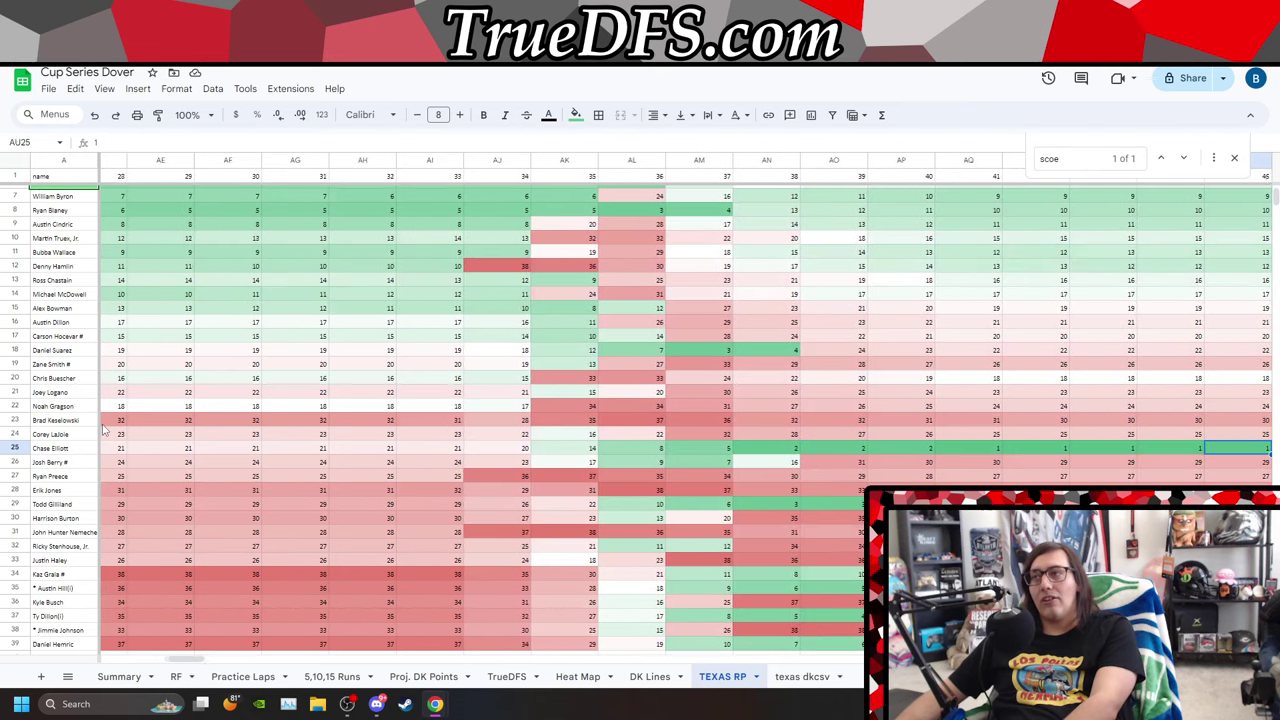
key(Right)
key(Right)
key(Right)
key(Right)
key(Right)
key(Right)
key(Right)
key(Right)
key(Right)
key(Right)
key(Right)
key(Right)
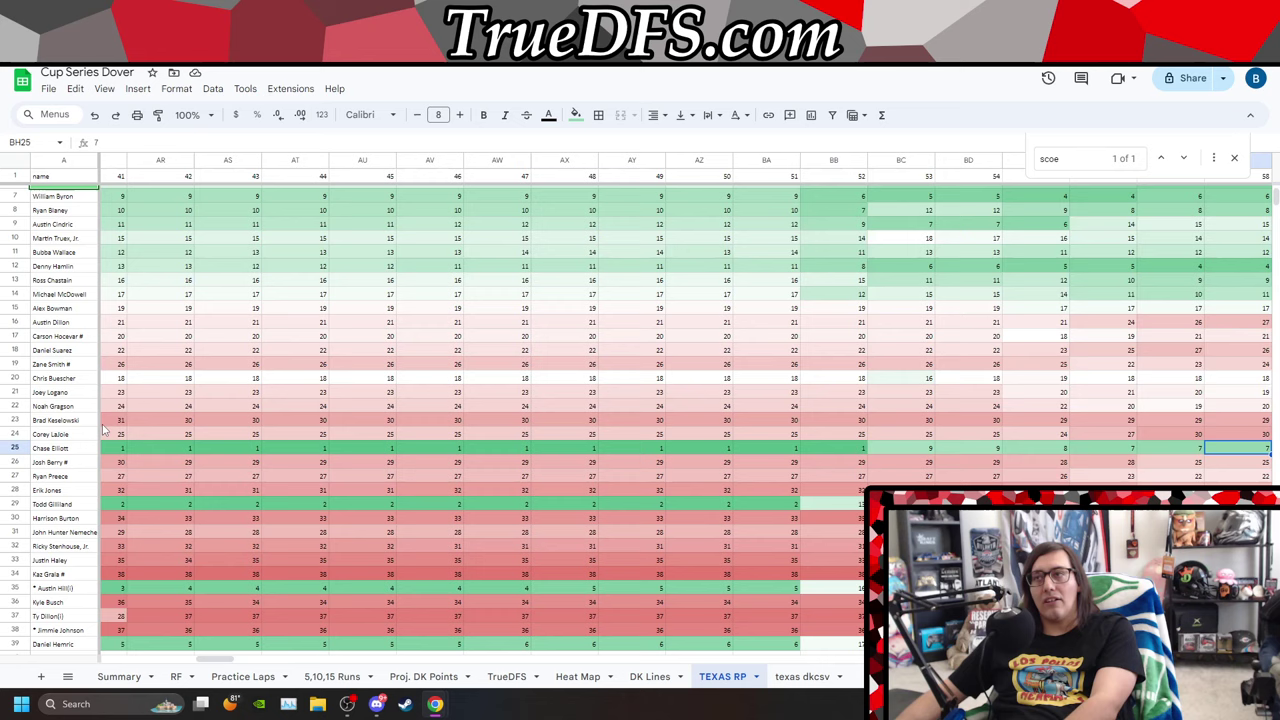
key(Right)
key(Right)
key(Right)
key(Right)
key(Right)
key(Right)
key(Right)
key(Right)
key(Right)
key(Right)
key(Right)
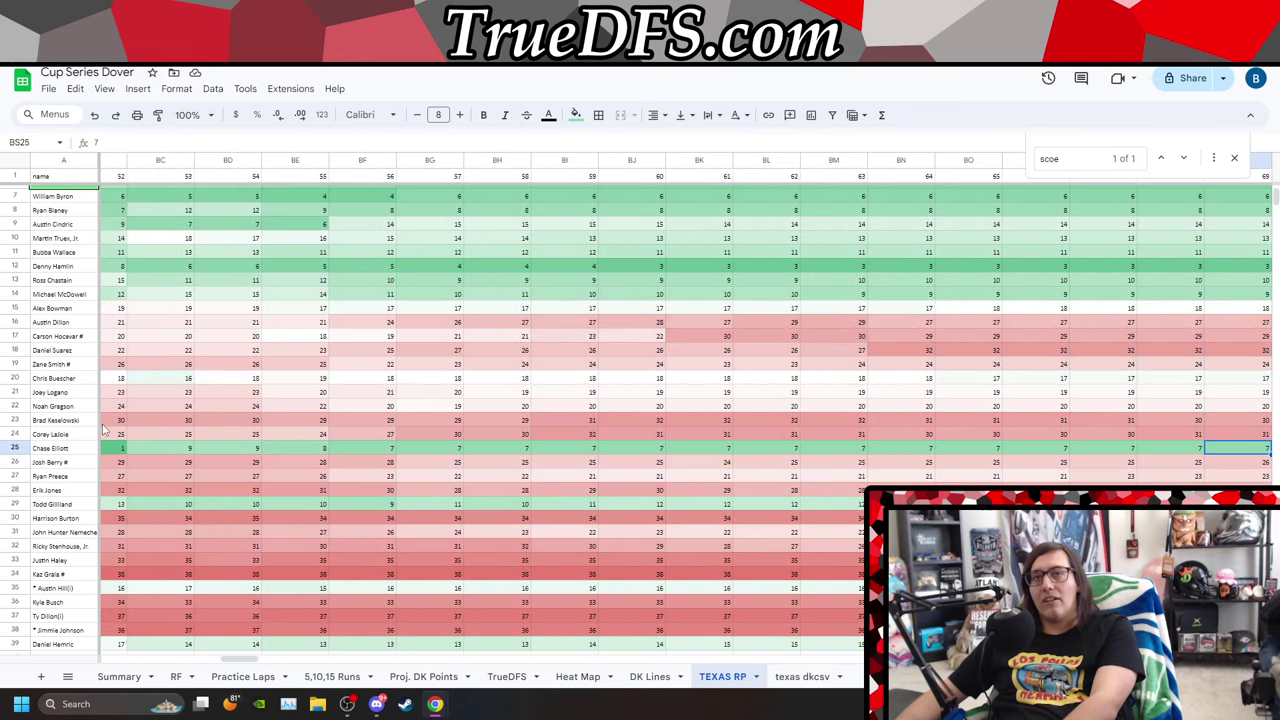
key(Right)
key(Right)
key(Right)
key(Right)
key(Right)
key(Right)
key(Right)
key(Right)
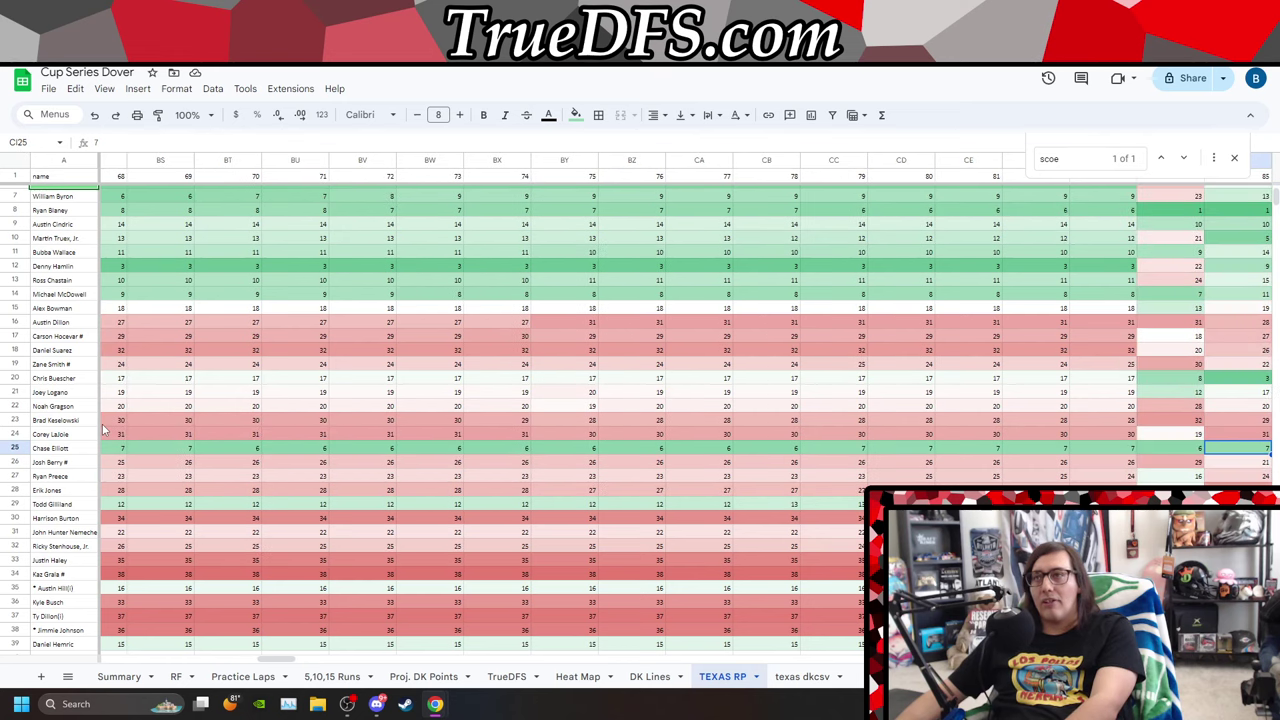
Go up to Joey Logano's row and return along it to his starting position at lap 0.
key(Up)
key(Up)
key(Up)
key(Left)
key(Up)
key(Left)
key(Left)
key(Left)
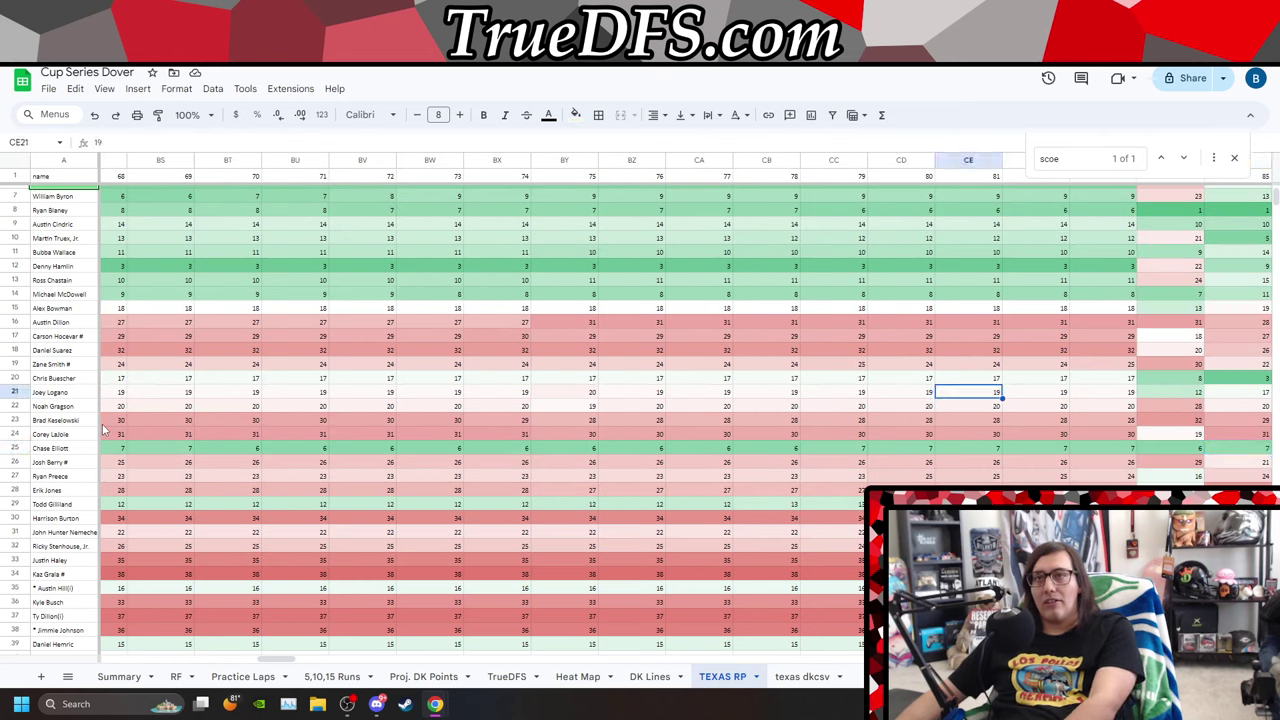
key(Left)
key(Left)
key(Left)
key(Left)
key(Left)
key(Left)
key(Left)
key(Left)
key(Left)
key(Left)
key(Left)
key(Left)
key(Left)
key(Left)
key(Left)
key(Left)
key(Left)
key(Left)
key(Left)
key(Left)
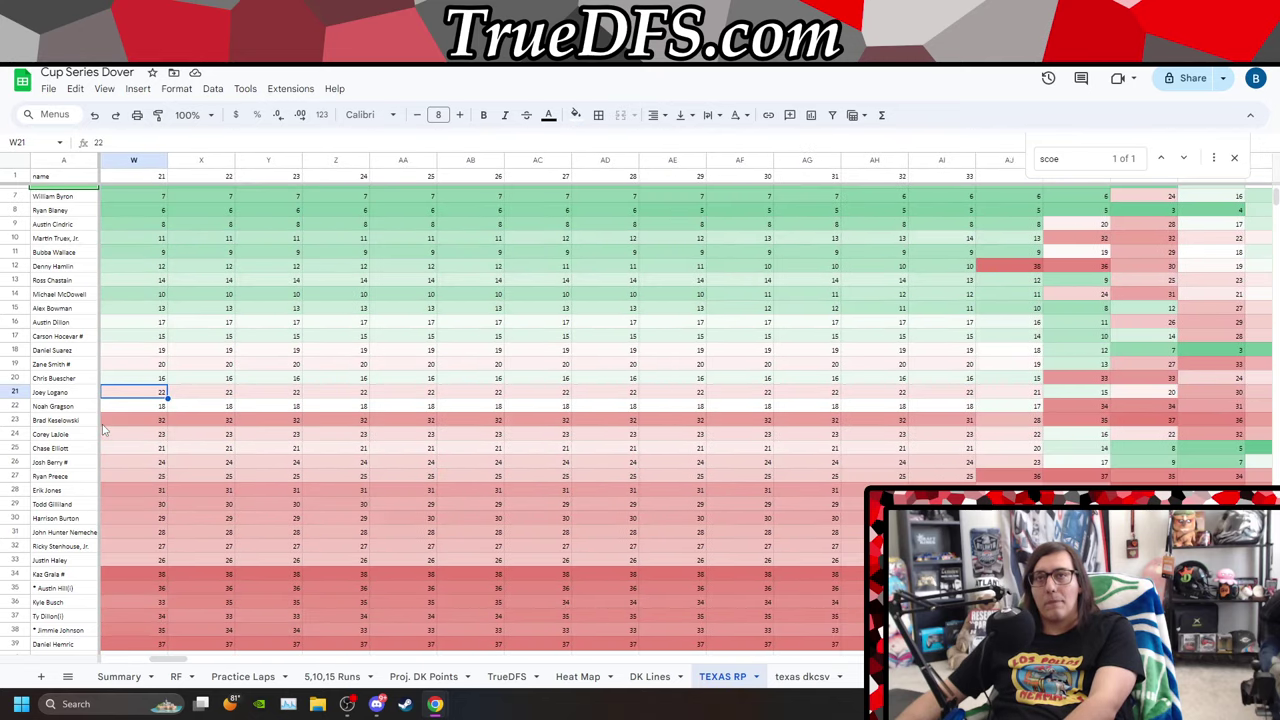
key(Left)
key(Left)
key(Left)
key(Left)
key(Left)
key(Left)
key(Left)
key(Left)
key(Left)
key(Left)
key(Left)
key(Left)
key(Left)
key(Left)
key(Left)
key(Left)
key(Left)
key(Left)
key(Left)
key(Left)
Follow Joey Logano's running positions on the TEXAS RP sheet from lap 0 to lap 85.
key(Right)
key(Right)
key(Right)
key(Right)
key(Right)
key(Right)
key(Right)
key(Right)
key(Right)
key(Right)
key(Right)
key(Right)
key(Right)
key(Right)
key(Right)
key(Right)
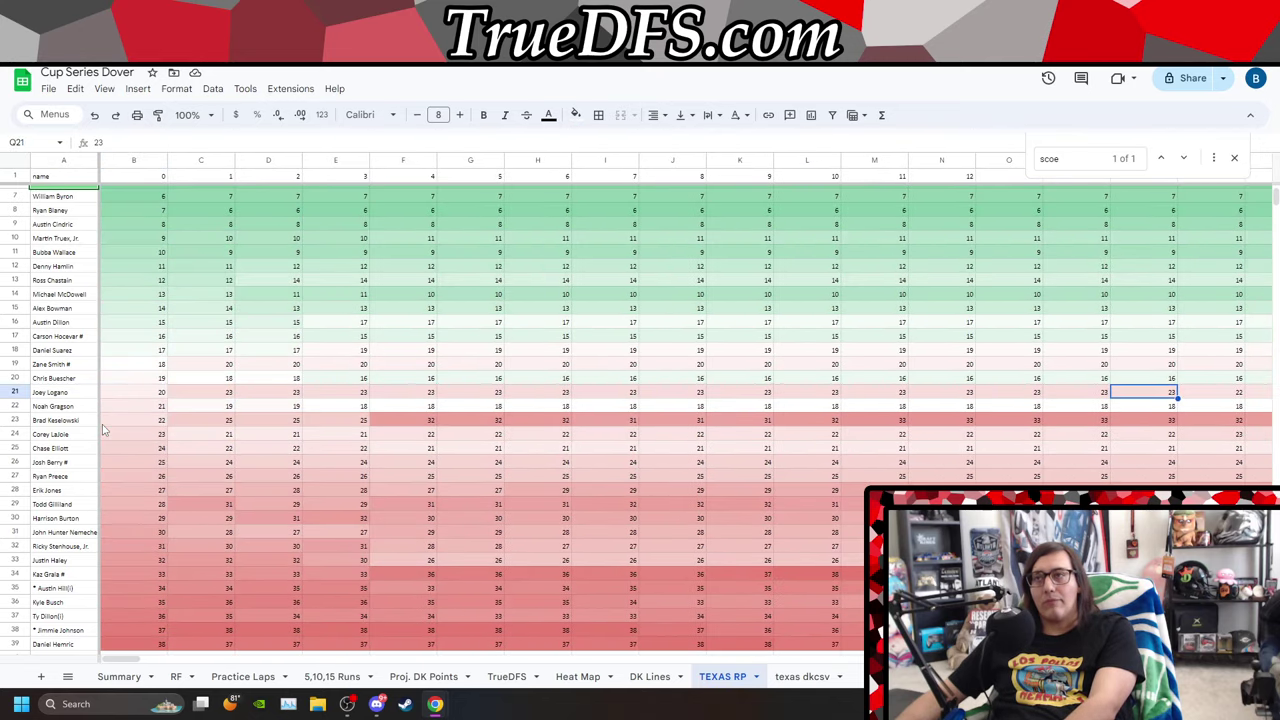
key(Right)
key(Right)
key(Right)
key(Right)
key(Right)
key(Right)
key(Right)
key(Right)
key(Right)
key(Right)
key(Right)
key(Right)
key(Right)
key(Right)
key(Right)
key(Right)
key(Right)
key(Right)
key(Right)
key(Right)
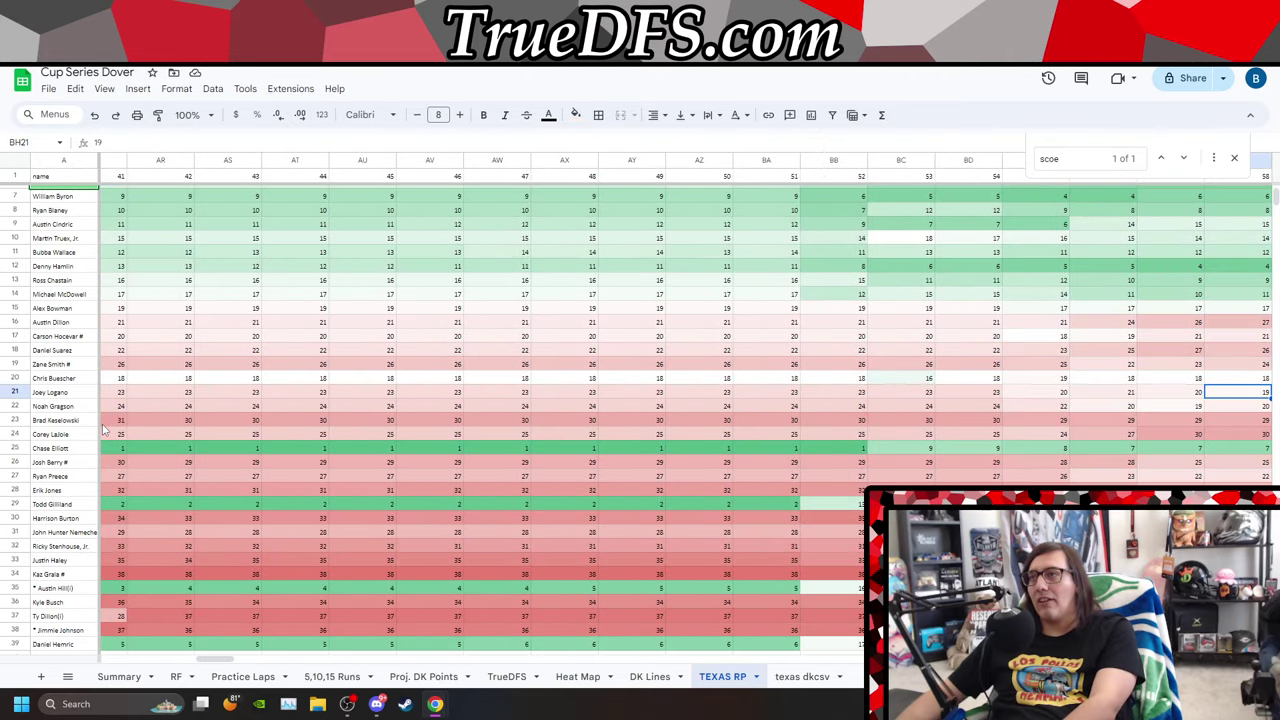
key(Right)
key(Right)
key(Right)
key(Right)
key(Right)
key(Right)
key(Right)
key(Right)
key(Right)
key(Right)
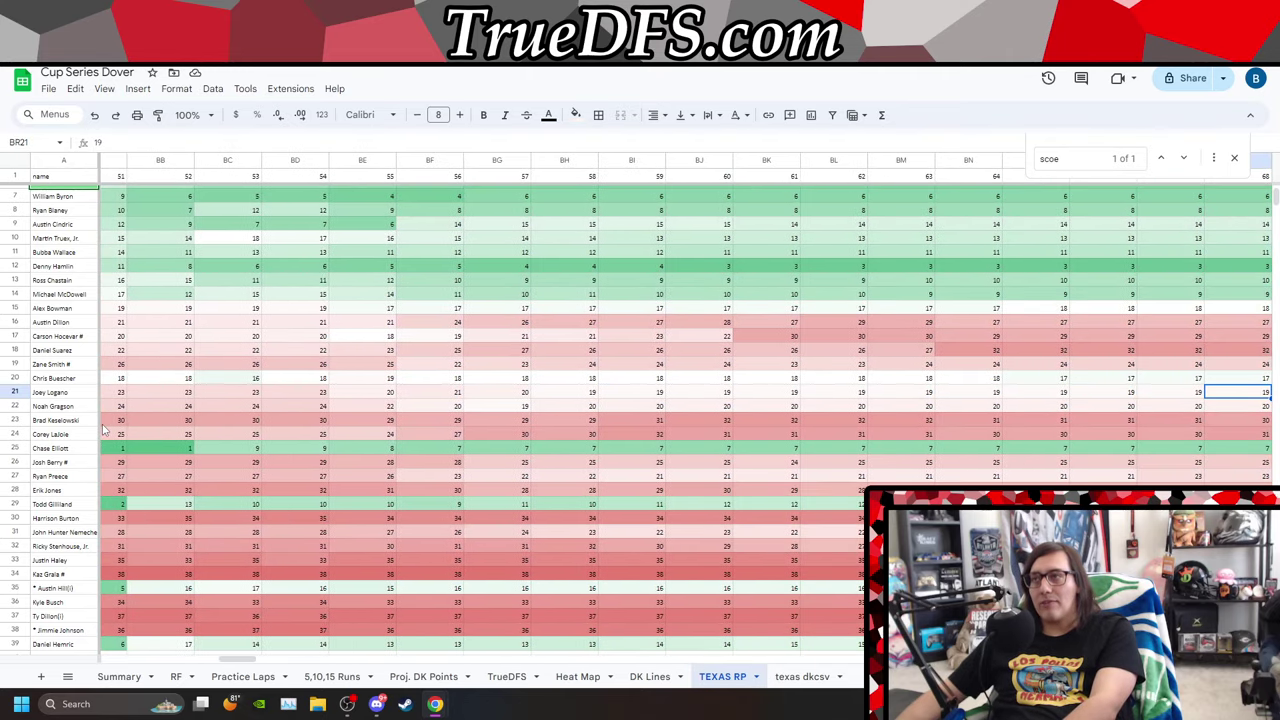
key(Right)
key(Right)
key(Right)
key(Right)
key(Right)
key(Right)
key(Right)
key(Right)
key(Right)
key(Right)
key(Right)
key(Right)
key(Right)
key(Right)
key(Right)
key(Right)
key(Right)
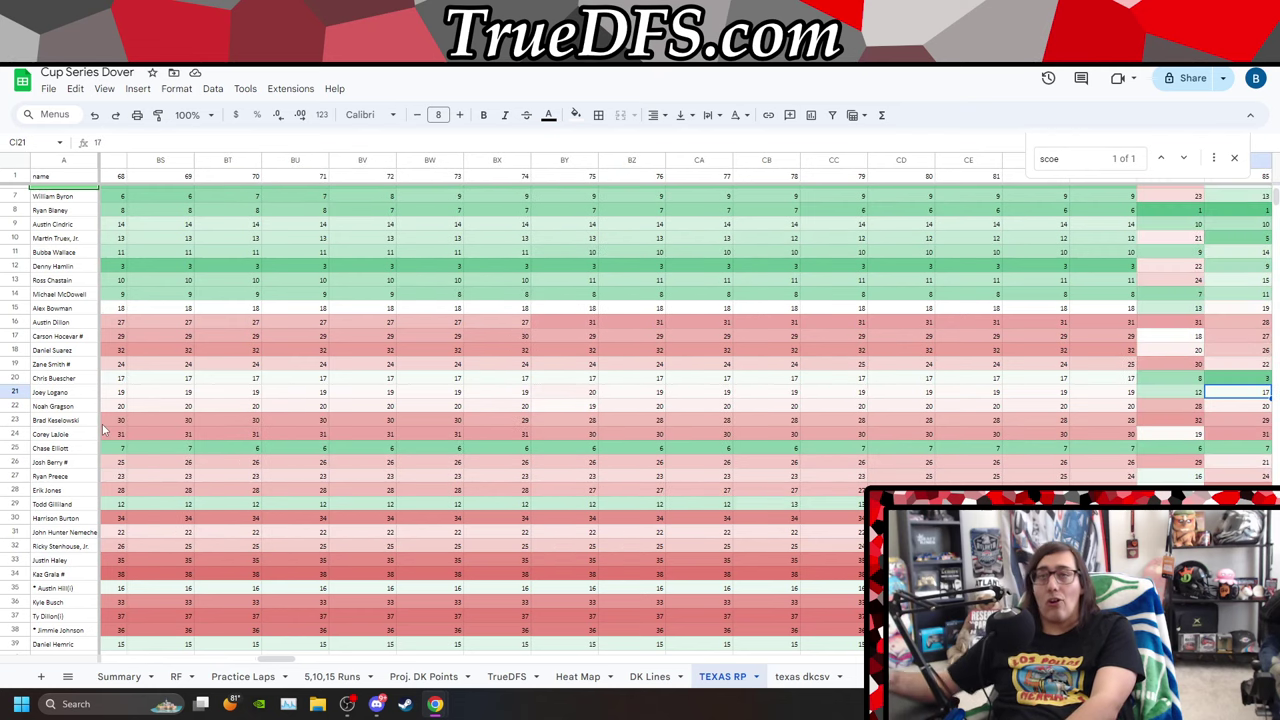
scroll(103, 430, up, 2)
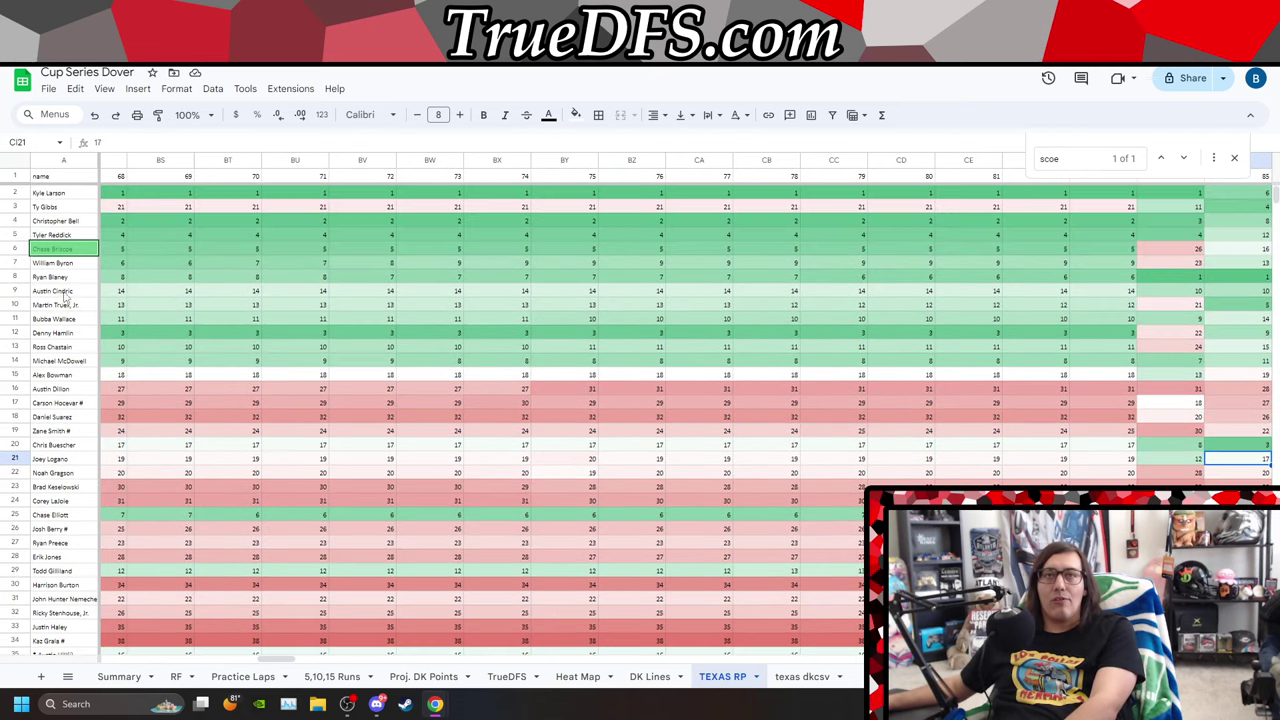
scroll(157, 458, down, 2)
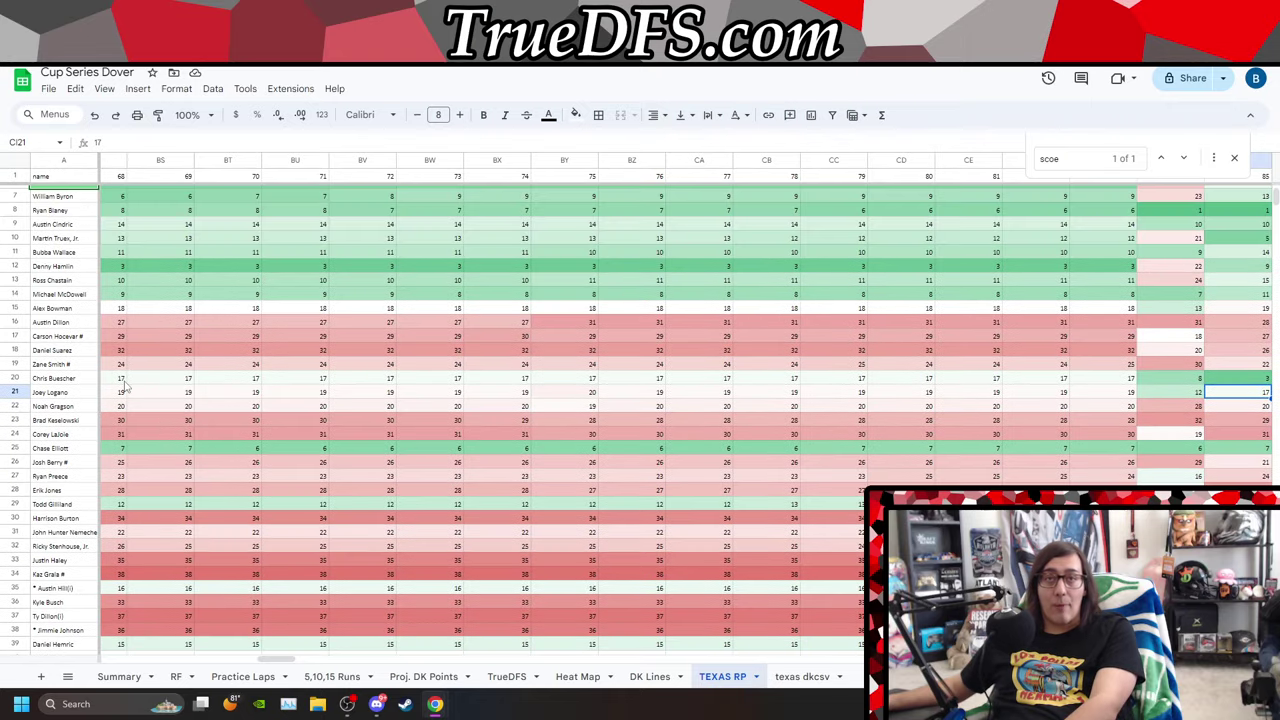
Check the race finishes on the RF sheet, replace the search term with "bri", and return to the TEXAS RP sheet.
click(176, 677)
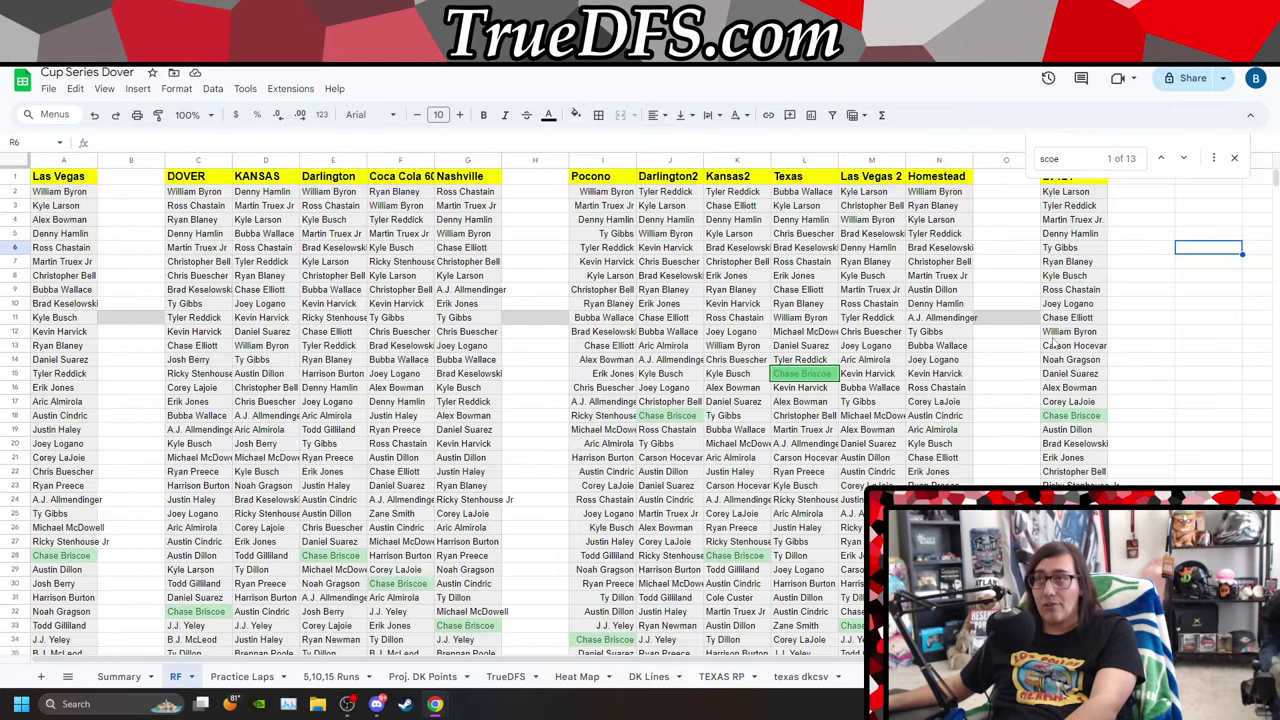
double_click(1065, 158)
text(br)
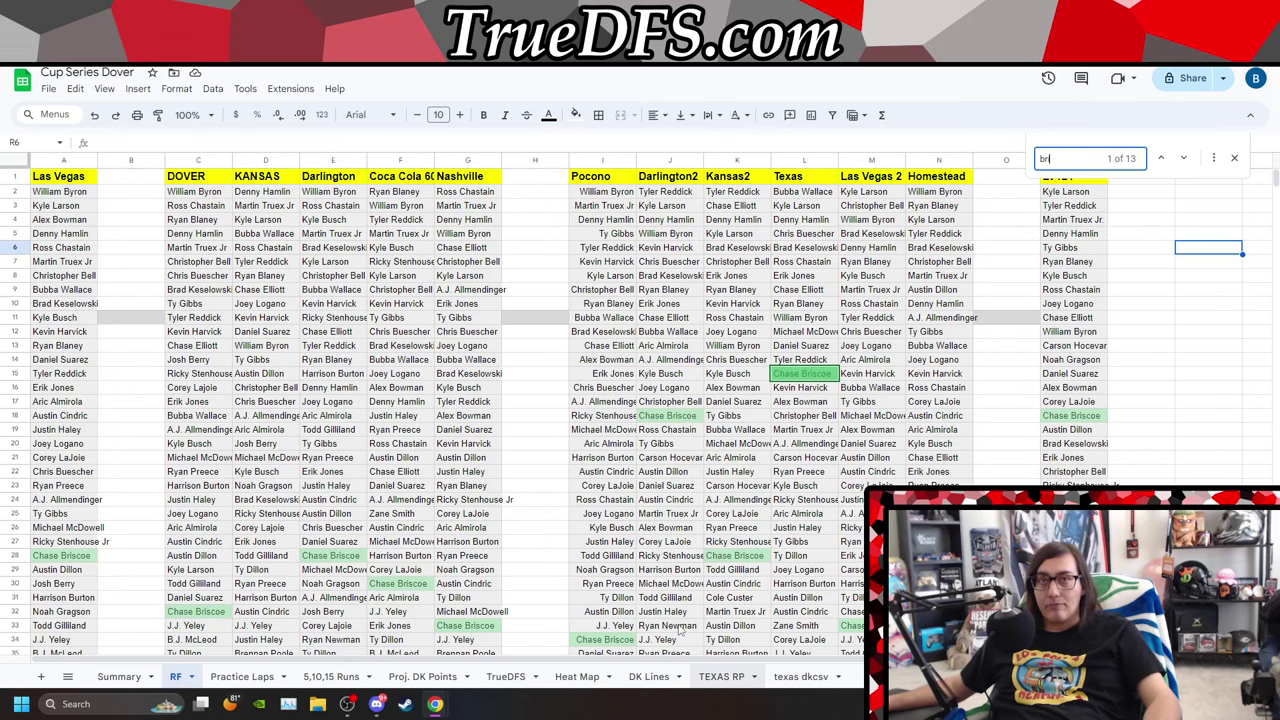
click(721, 676)
text(i)
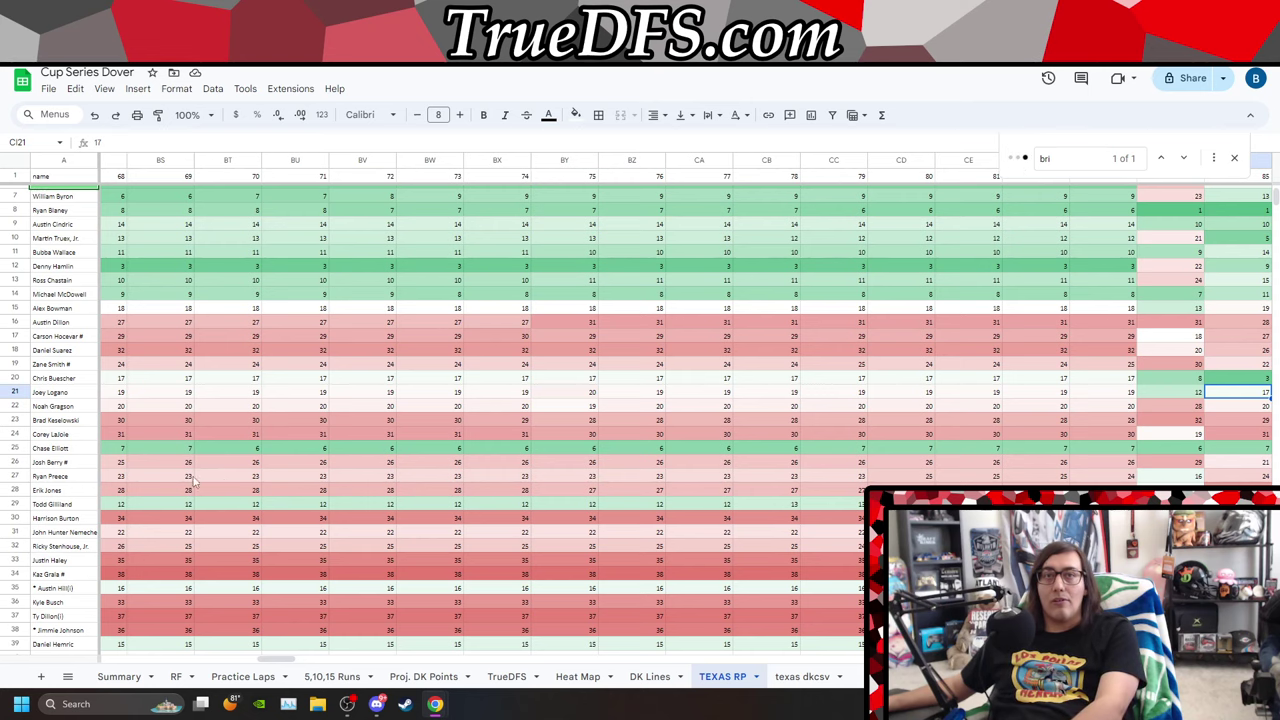
scroll(136, 533, down, 2)
scroll(182, 344, up, 2)
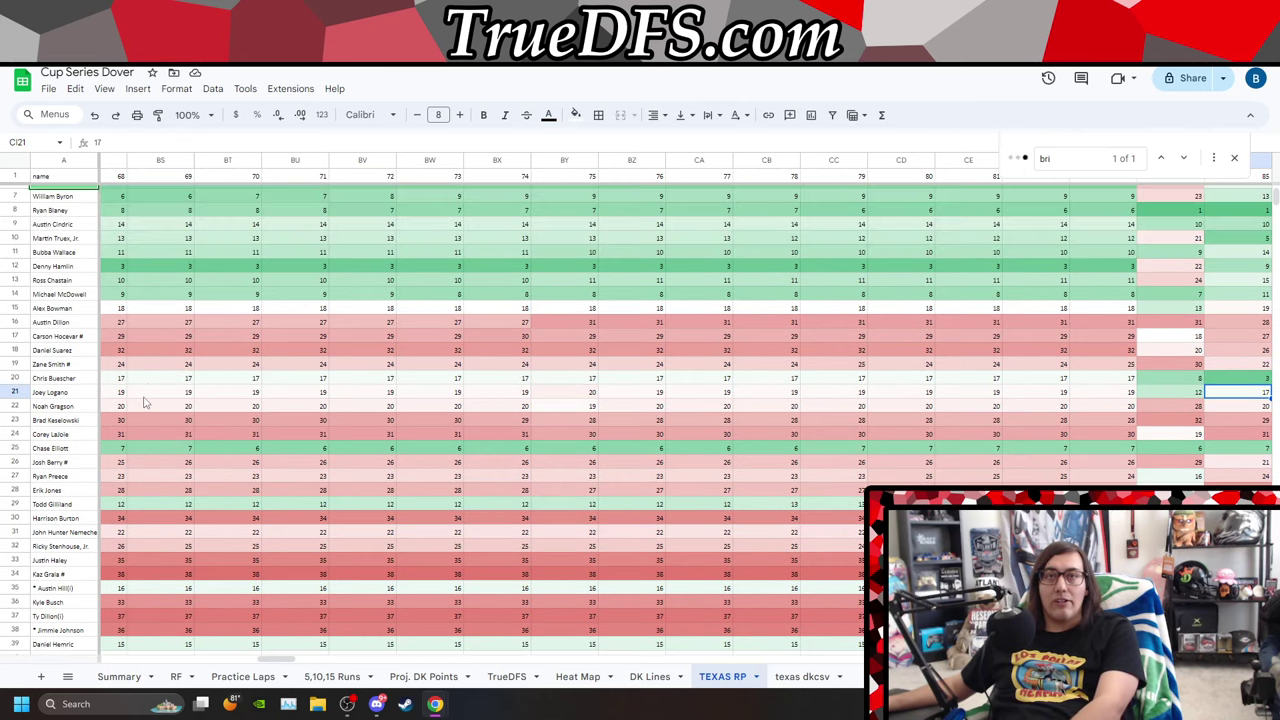
Follow Joey Logano's running positions on the TEXAS RP sheet from lap 69 to lap 245.
click(145, 392)
key(Right)
key(Right)
key(Right)
key(Right)
key(Right)
key(Right)
key(Right)
key(Right)
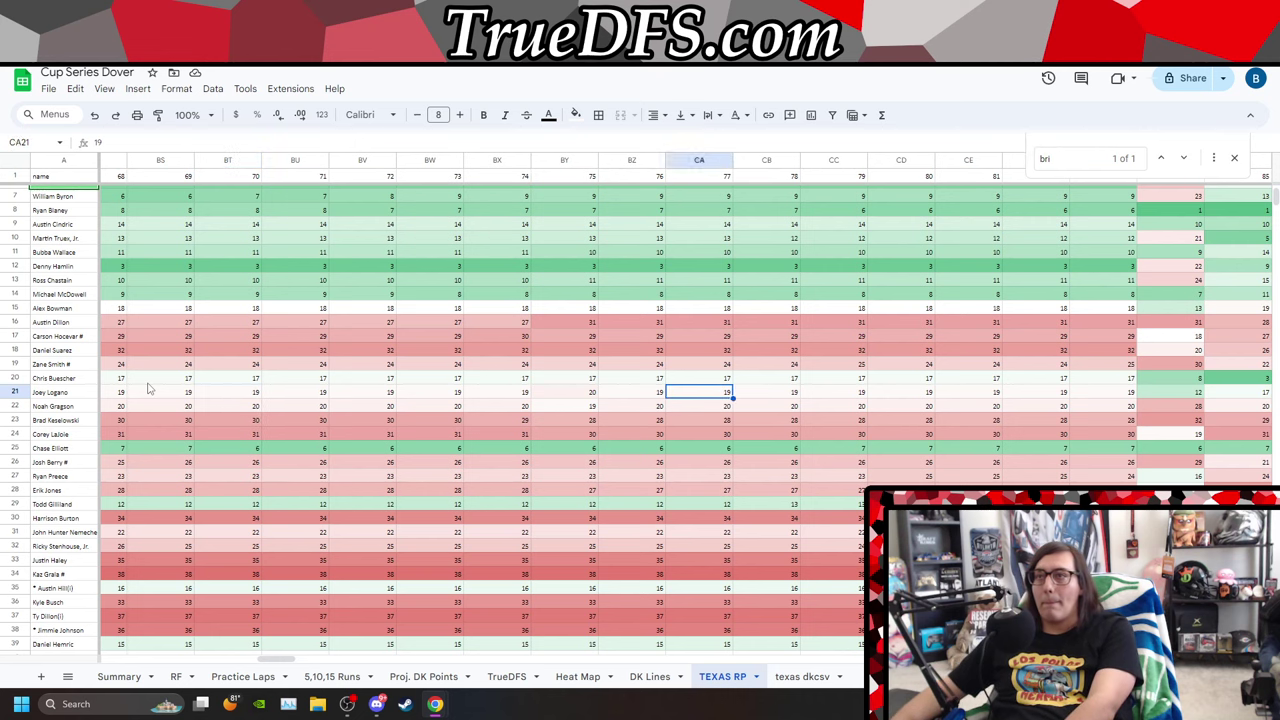
key(Right)
key(Right)
key(Right)
key(Right)
key(Right)
key(Right)
key(Right)
key(Right)
key(Right)
key(Right)
key(Right)
key(Right)
key(Right)
key(Right)
key(Right)
key(Right)
key(Right)
key(Right)
key(Right)
key(Right)
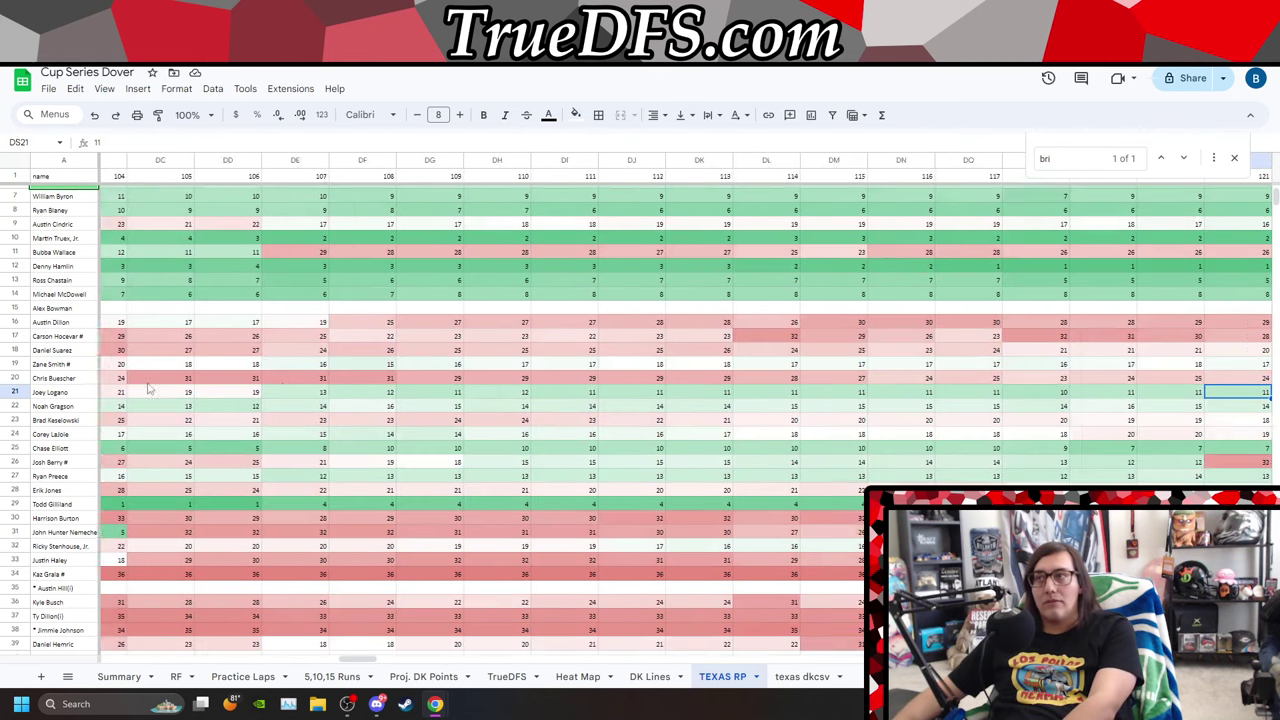
key(Right)
key(Right)
key(Right)
key(Right)
key(Right)
key(Right)
key(Right)
key(Right)
key(Right)
key(Right)
key(Right)
key(Right)
key(Right)
key(Right)
key(Right)
key(Right)
key(Right)
key(Right)
key(Right)
key(Right)
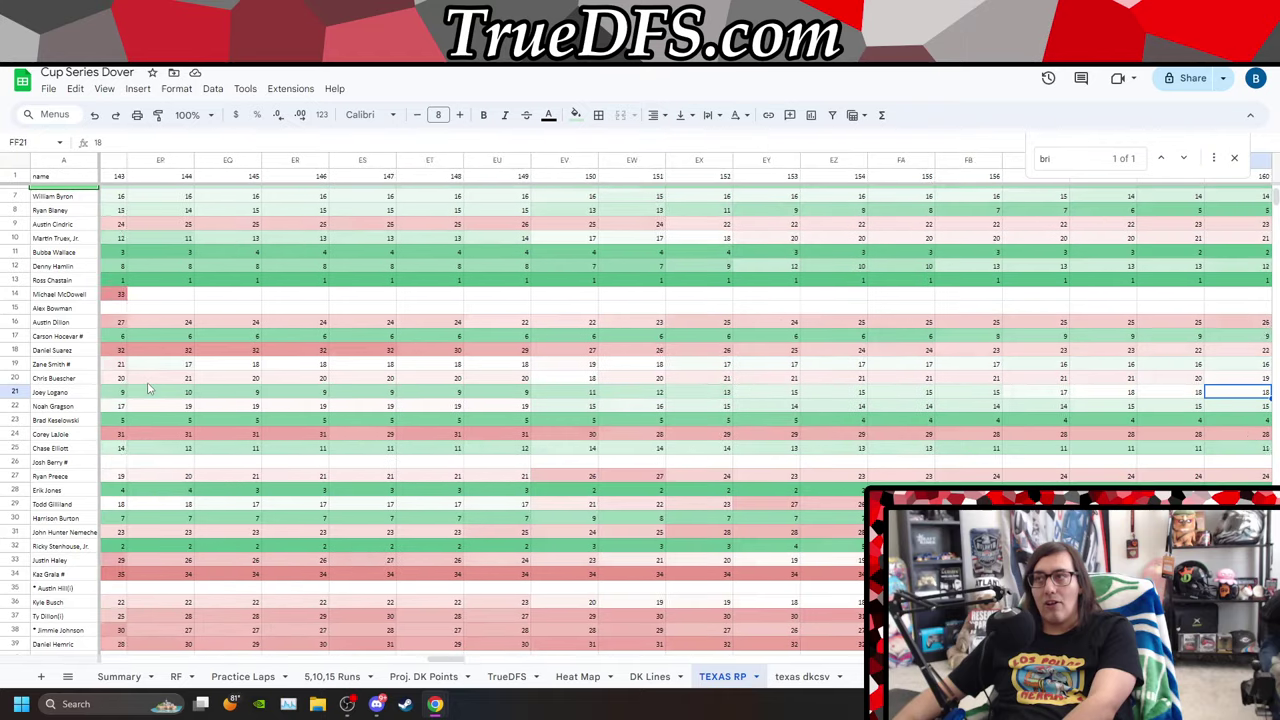
key(Right)
key(Right)
key(Right)
key(Right)
key(Right)
key(Right)
key(Right)
key(Right)
key(Right)
key(Right)
key(Right)
key(Right)
key(Right)
key(Right)
key(Right)
key(Right)
key(Right)
key(Right)
key(Right)
key(Right)
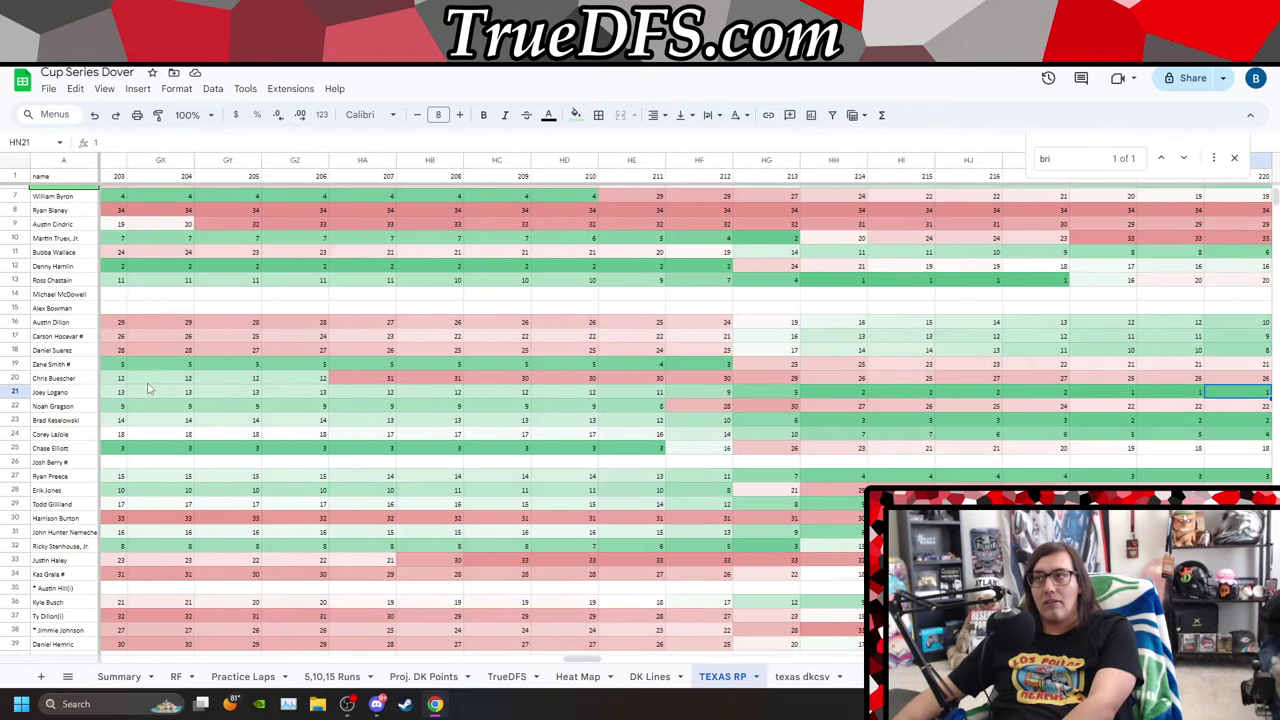
key(Right)
key(Right)
key(Right)
key(Right)
key(Right)
key(Right)
key(Right)
key(Right)
key(Right)
key(Right)
key(Right)
key(Right)
key(Right)
key(Right)
key(Right)
key(Right)
key(Right)
key(Right)
key(Right)
key(Right)
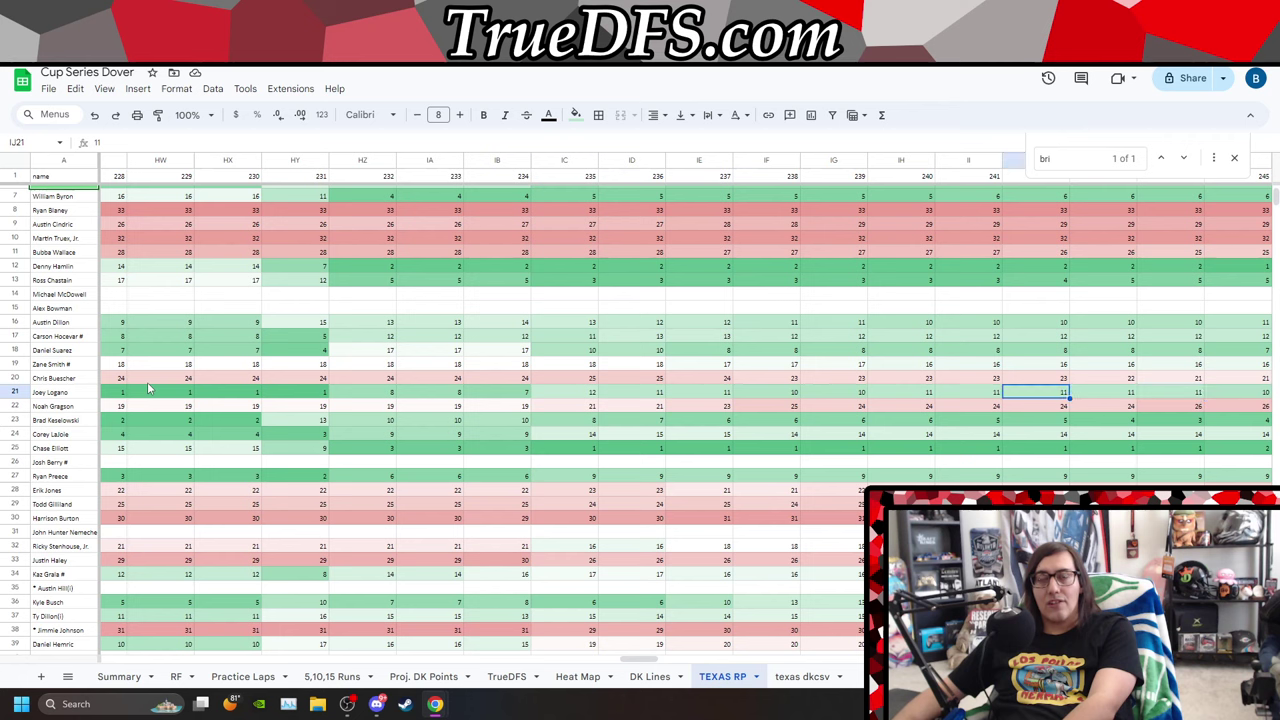
Trace Joey Logano's running positions backwards along his row to lap 91.
key(Left)
key(Left)
key(Left)
key(Left)
key(Left)
key(Left)
key(Left)
key(Left)
key(Left)
key(Left)
key(Left)
key(Left)
key(Left)
key(Left)
key(Left)
key(Left)
key(Left)
key(Left)
key(Left)
key(Left)
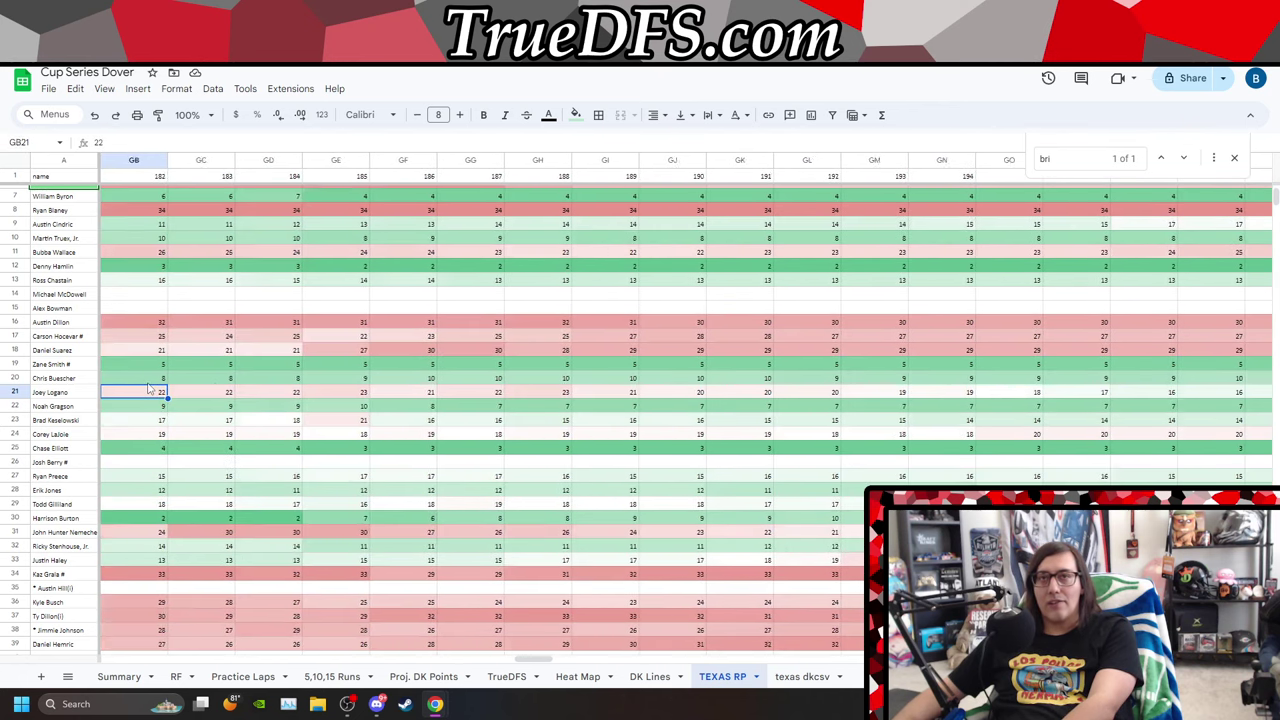
key(Left)
key(Left)
key(Left)
key(Left)
key(Left)
key(Left)
key(Left)
key(Left)
key(Left)
key(Left)
key(Left)
key(Left)
key(Left)
key(Left)
key(Left)
key(Left)
key(Left)
key(Left)
key(Left)
key(Left)
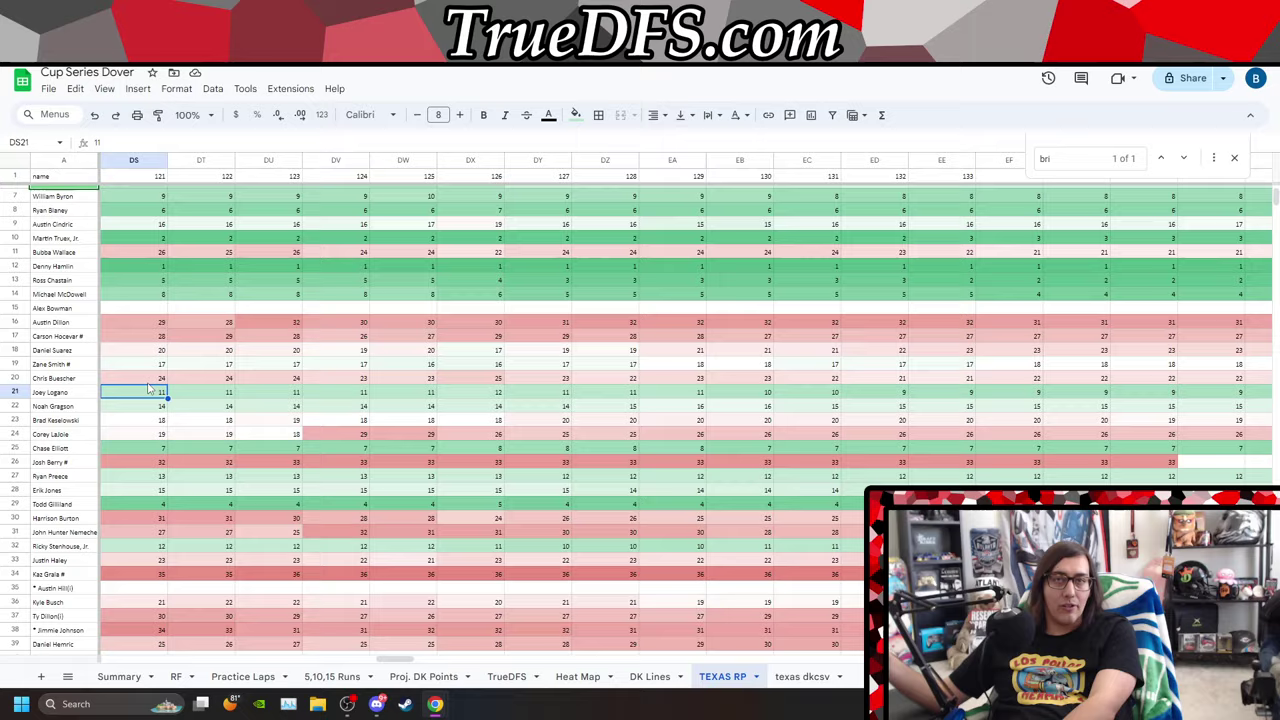
key(Left)
key(Left)
key(Left)
key(Left)
key(Left)
key(Left)
key(Left)
key(Left)
key(Left)
key(Left)
key(Left)
key(Left)
key(Left)
key(Left)
key(Left)
key(Left)
key(Left)
key(Left)
key(Left)
key(Left)
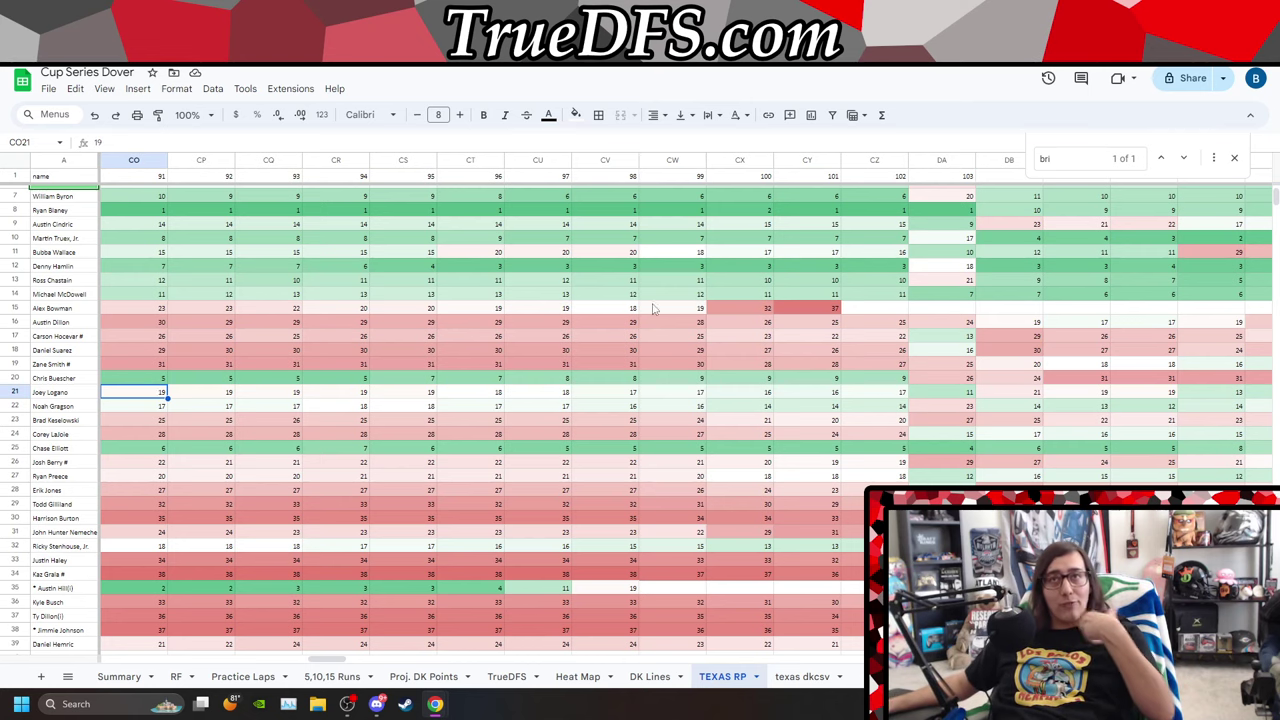
Switch past the Texas race video to the Summary sheet of the Cup Series at Texas spreadsheet.
key(ctrl+Tab)
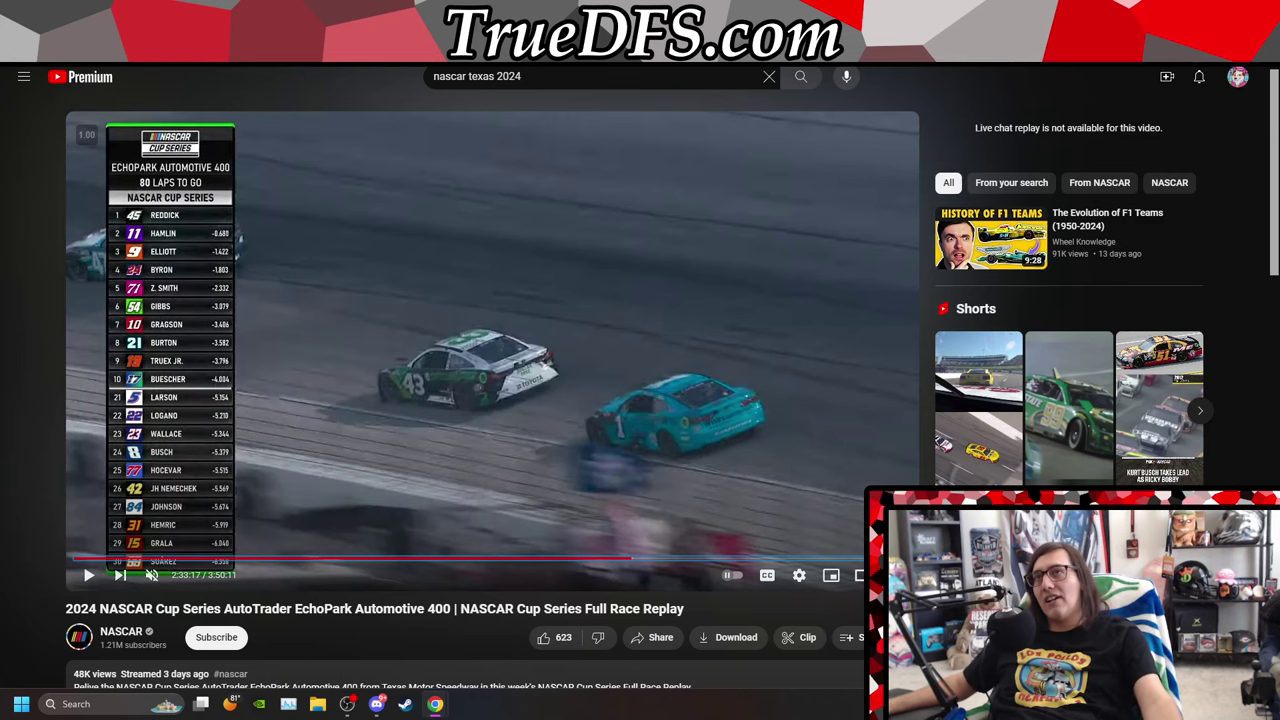
key(ctrl+Tab)
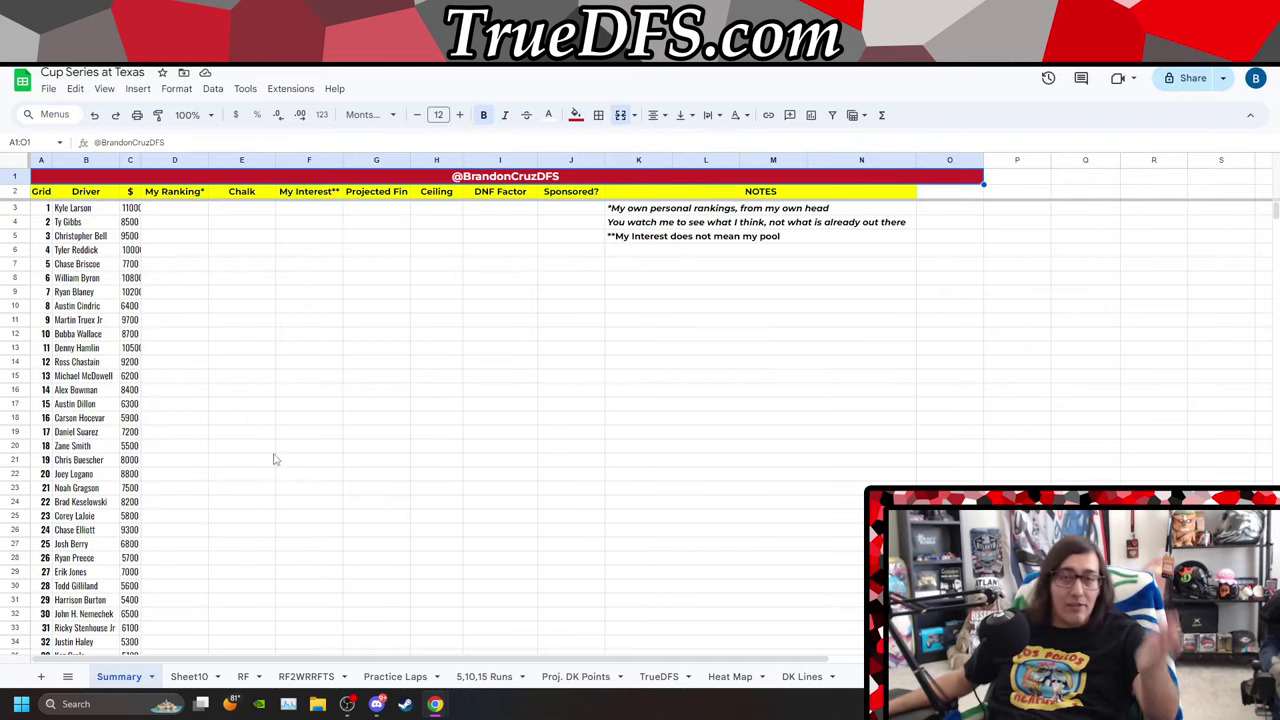